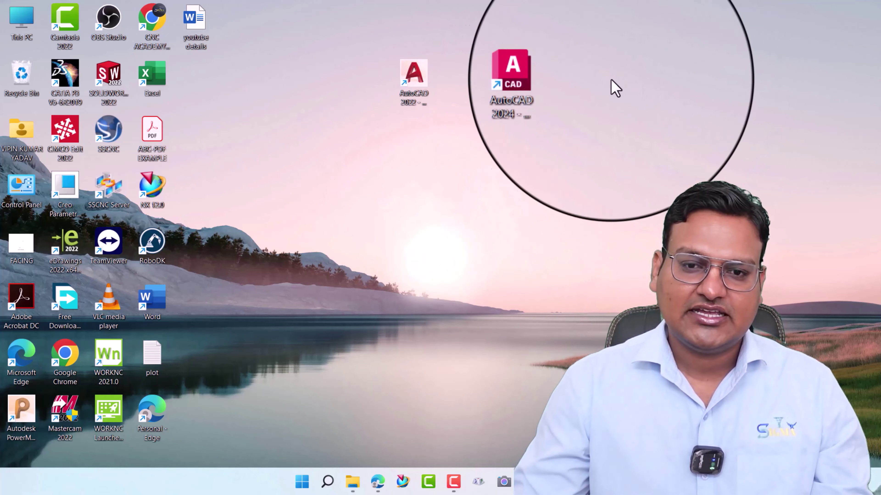
- Launch AutoCAD 2024 from its desktop shortcut and wait for the Start page
{"action": "double_click", "coordinate": [554, 85]}
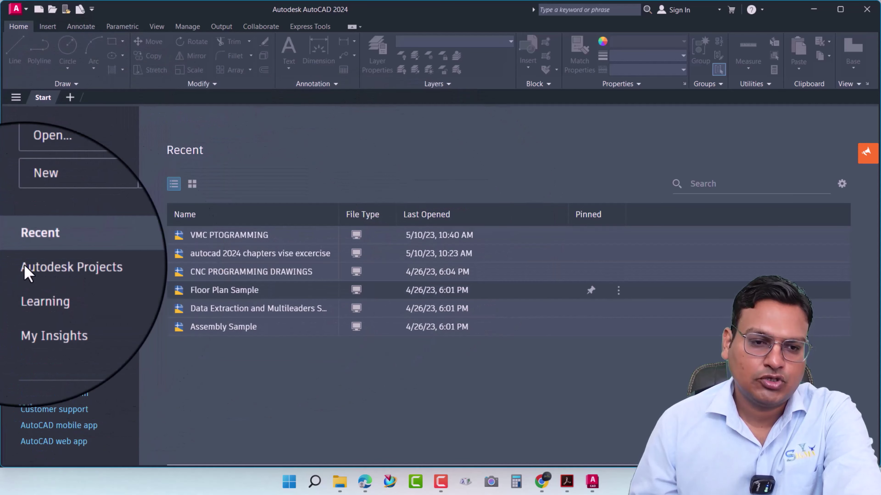
{"action": "left_click", "coordinate": [193, 183]}
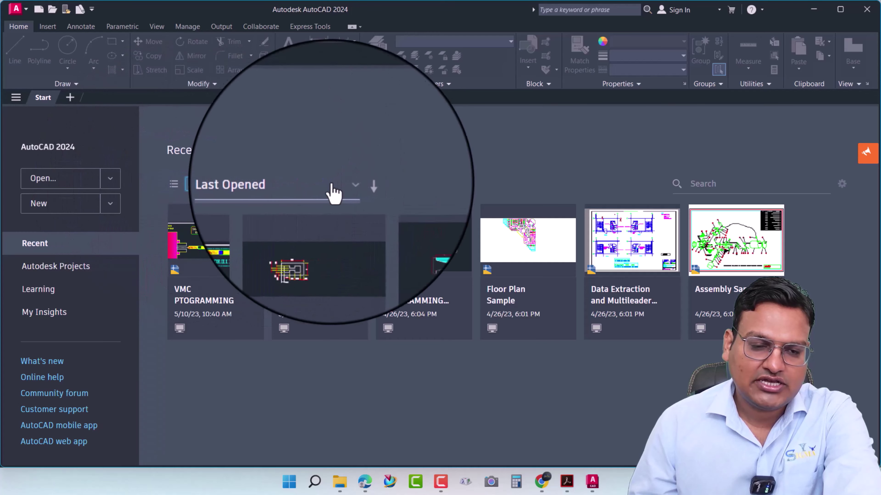
{"action": "left_click", "coordinate": [171, 182]}
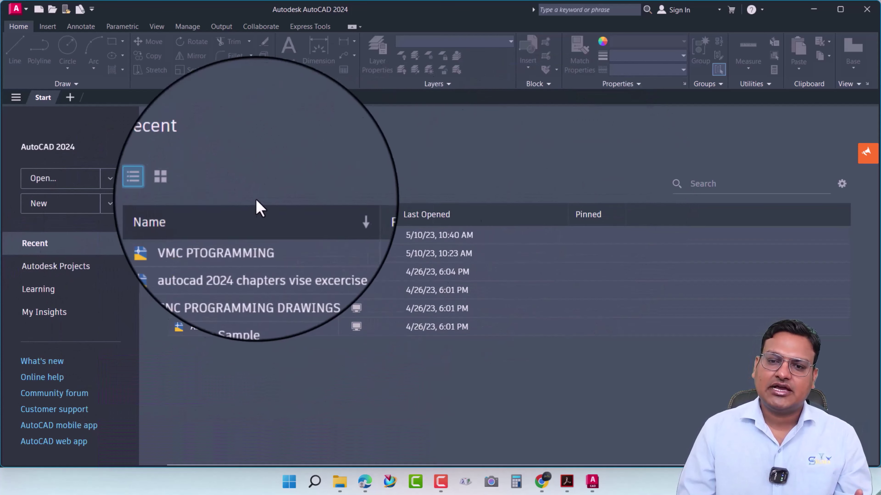
- Search the recent drawings for 'ass' to show only Assembly Sample, then open the column settings
{"action": "left_click", "coordinate": [680, 184]}
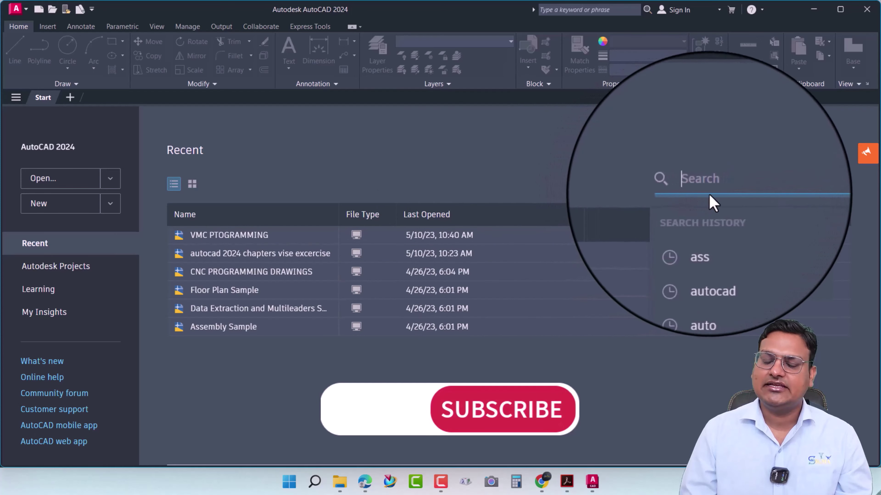
{"action": "left_click", "coordinate": [703, 187]}
{"action": "type", "text": "a"}
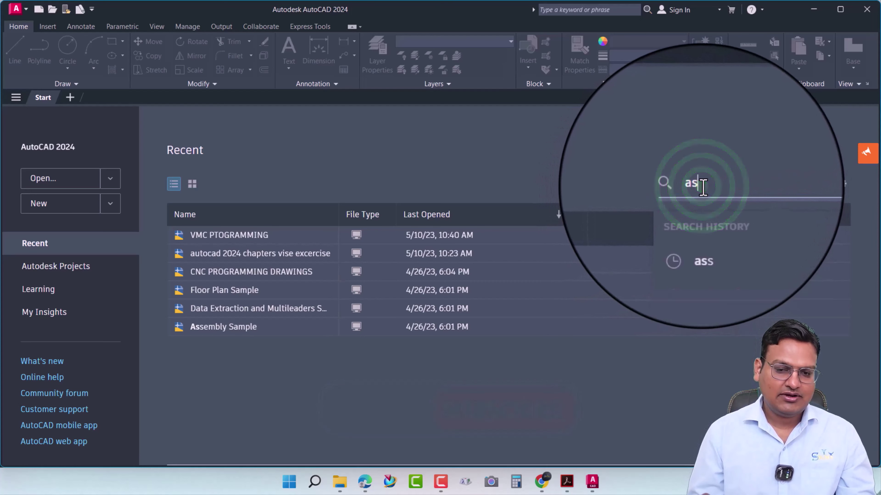
{"action": "type", "text": "s"}
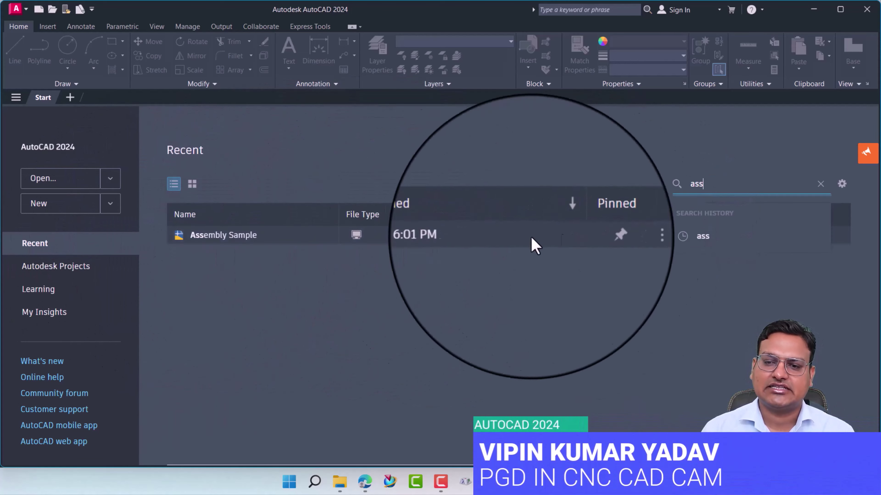
{"action": "left_click", "coordinate": [847, 187]}
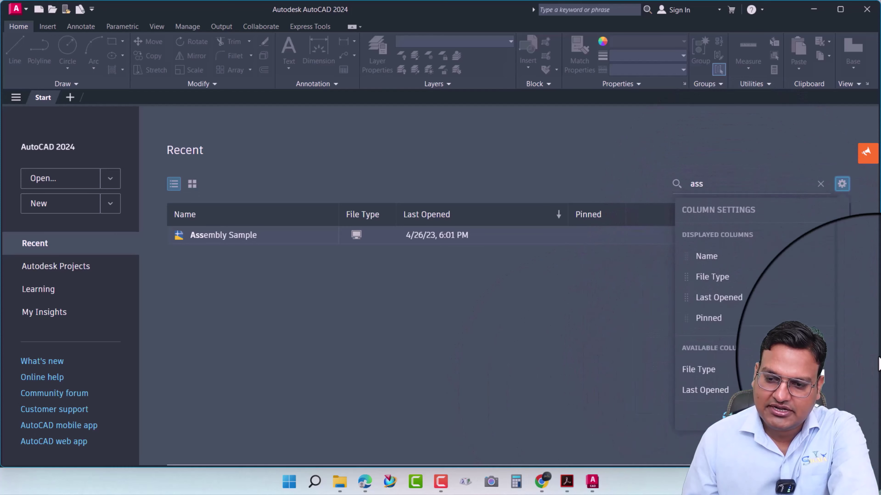
- Drop the Last Opened column, keep File Type and Pinned, and clear the 'ass' search
{"action": "left_click", "coordinate": [837, 370]}
{"action": "left_click", "coordinate": [835, 368]}
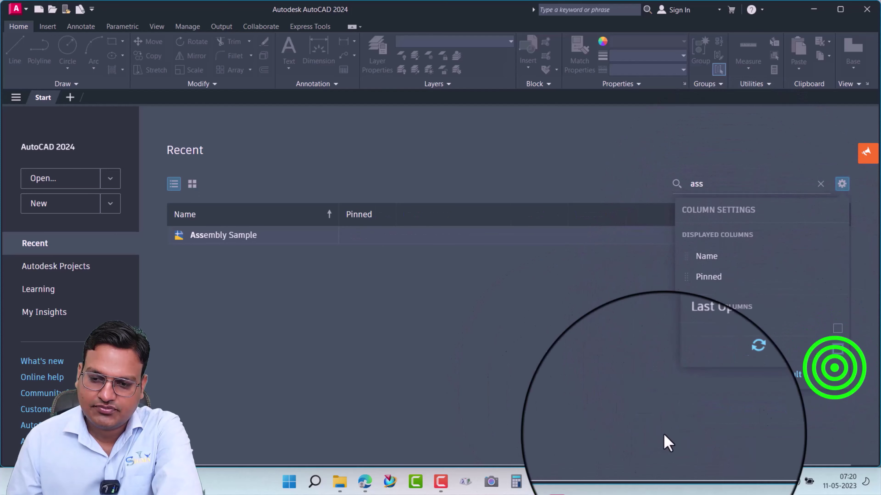
{"action": "left_click", "coordinate": [835, 329]}
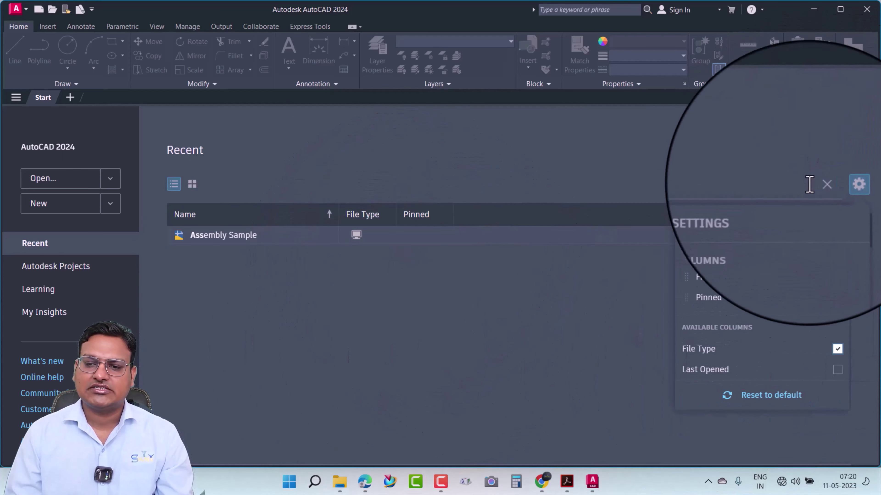
{"action": "left_click", "coordinate": [827, 184]}
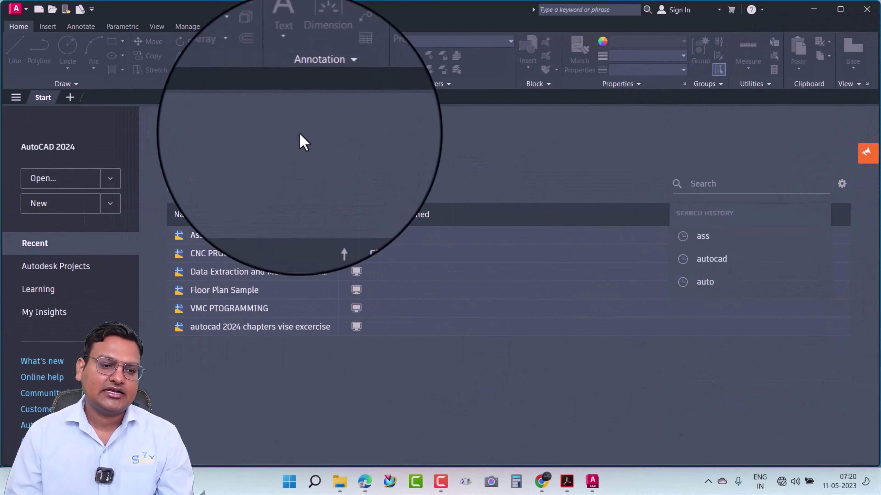
{"action": "left_click", "coordinate": [303, 136]}
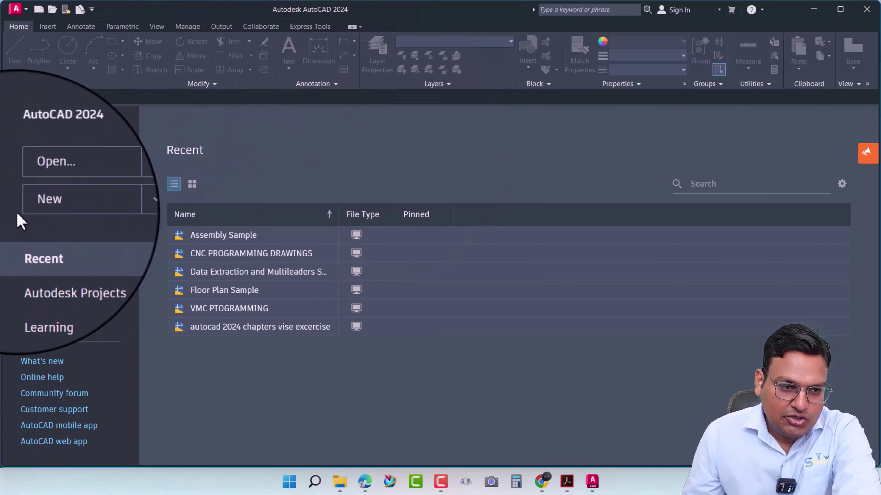
- Create the blank Drawing1 from the acadiso.dwt template and open the application menu
{"action": "left_click", "coordinate": [42, 204]}
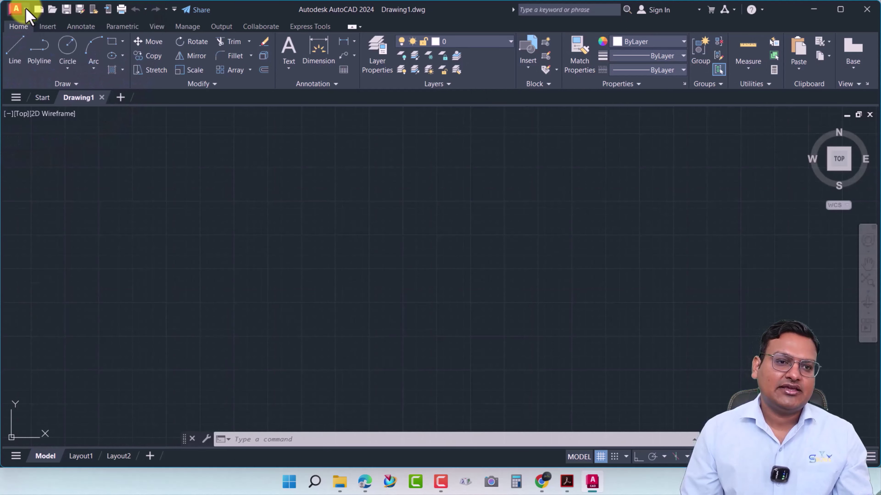
{"action": "left_click", "coordinate": [17, 9]}
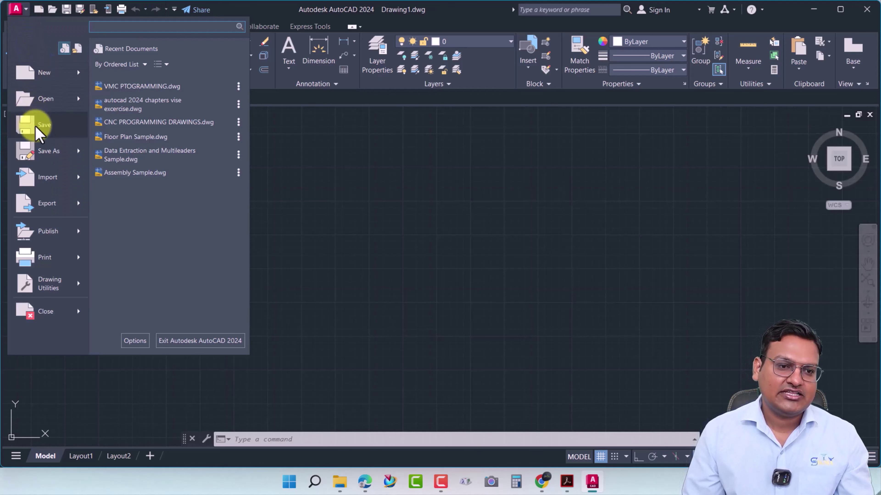
- Save the drawing as 'autocad 2024 sample 1' in D:\autocad 2024 files
{"action": "left_click", "coordinate": [43, 129]}
{"action": "type", "text": "autocad 2024 sample 1"}
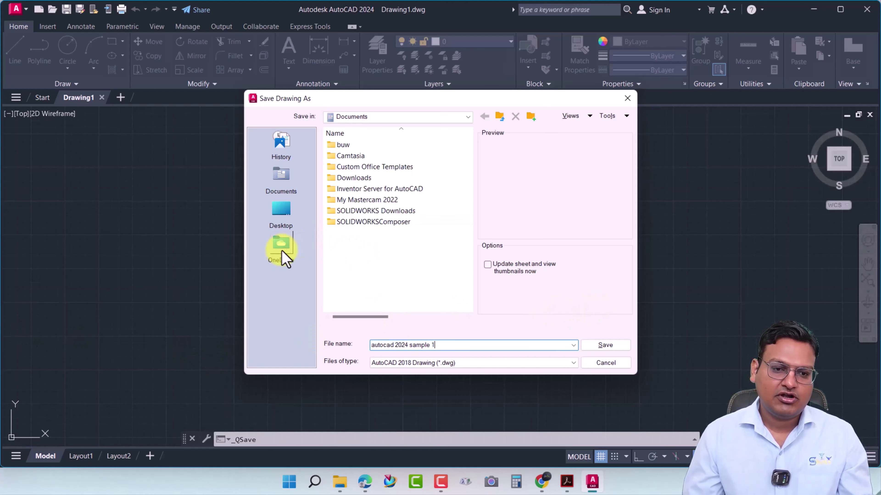
{"action": "left_click", "coordinate": [464, 118]}
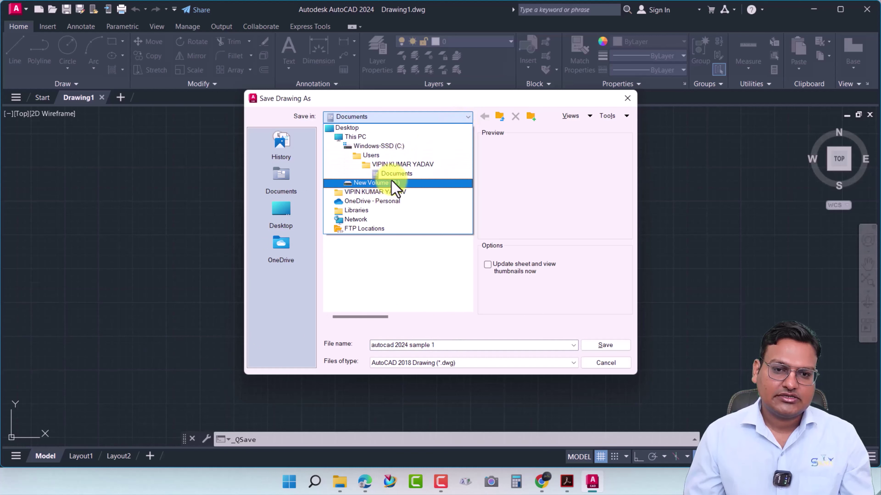
{"action": "left_click", "coordinate": [393, 187]}
{"action": "double_click", "coordinate": [361, 189]}
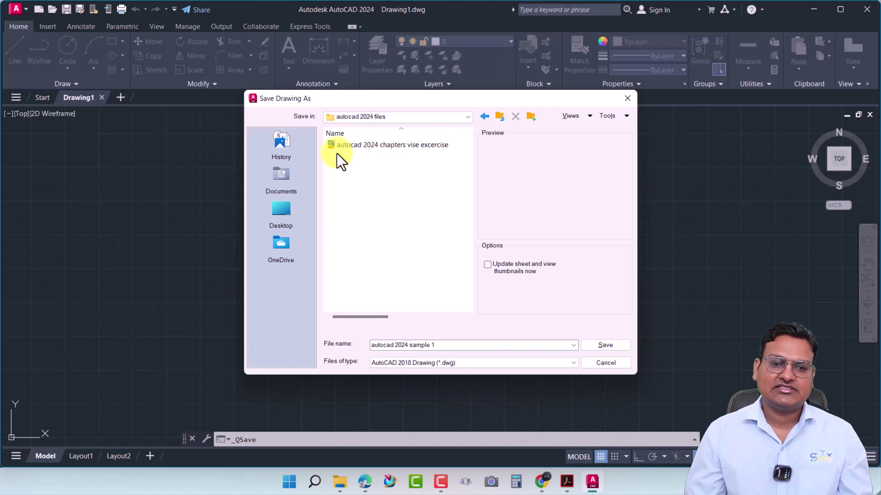
{"action": "left_click", "coordinate": [612, 345]}
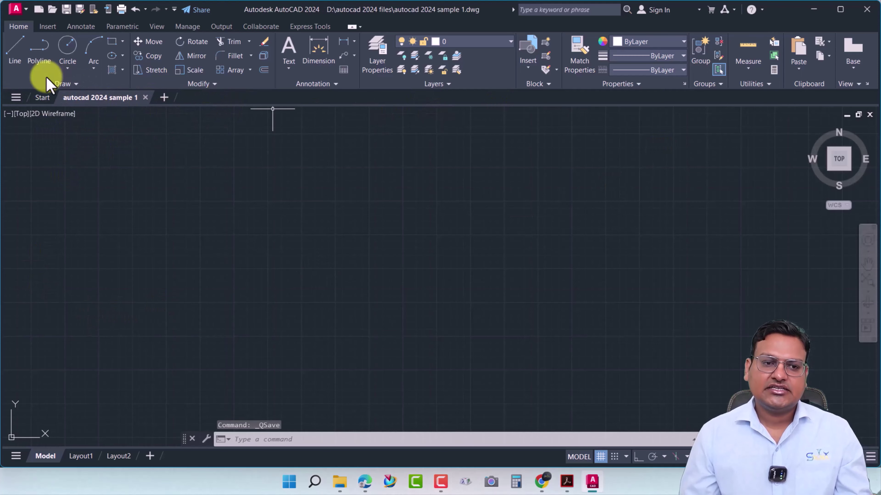
- From the Start page, open 'autocad 2024 chapters vise excercise.dwg'
{"action": "left_click", "coordinate": [35, 98]}
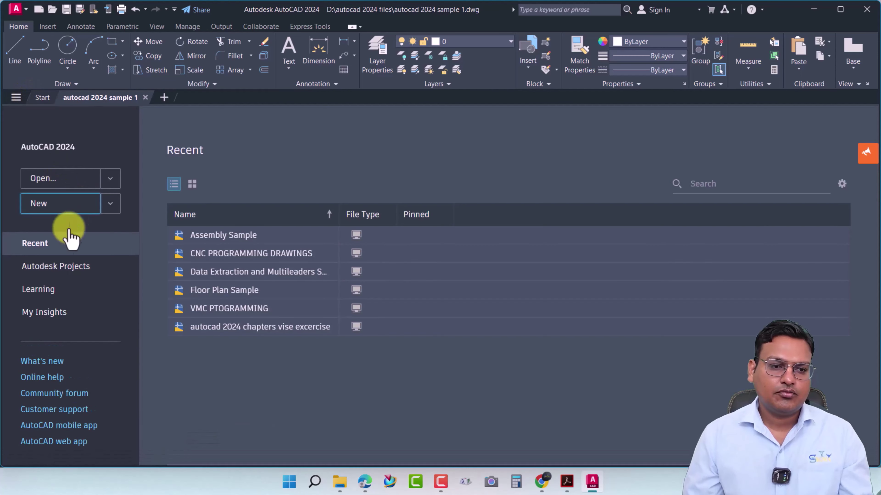
{"action": "left_click", "coordinate": [64, 187]}
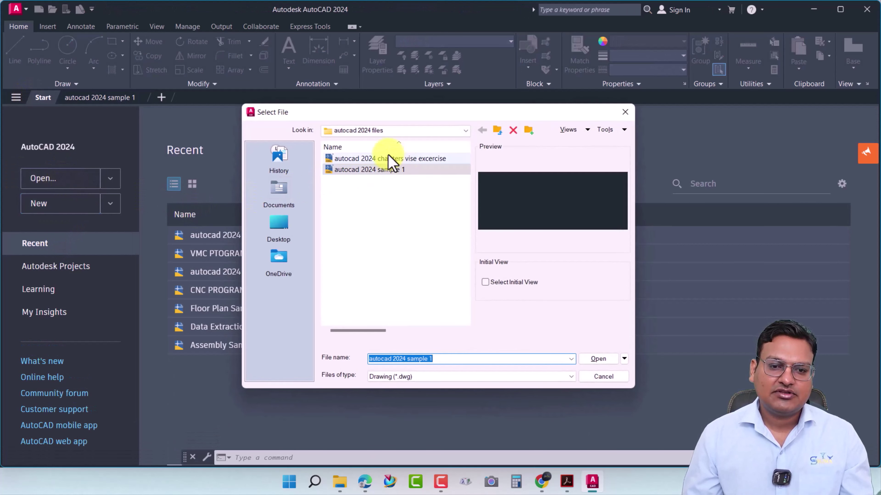
{"action": "left_click", "coordinate": [352, 159]}
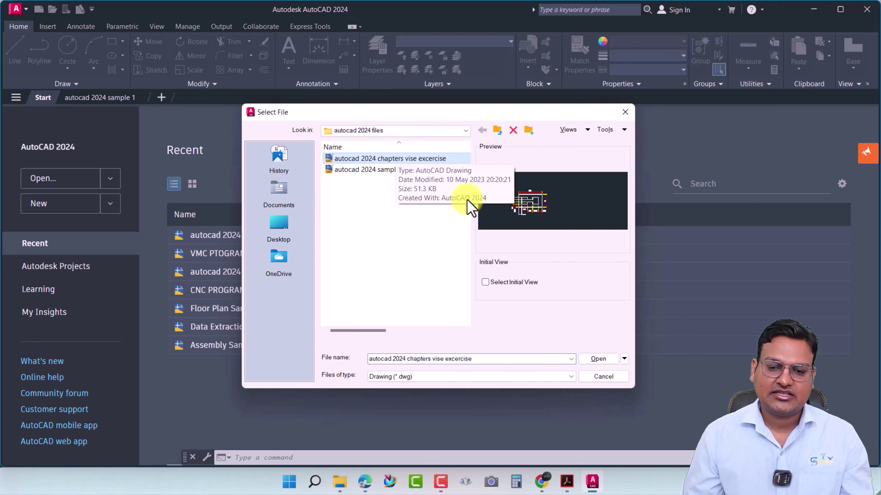
{"action": "left_click", "coordinate": [598, 359]}
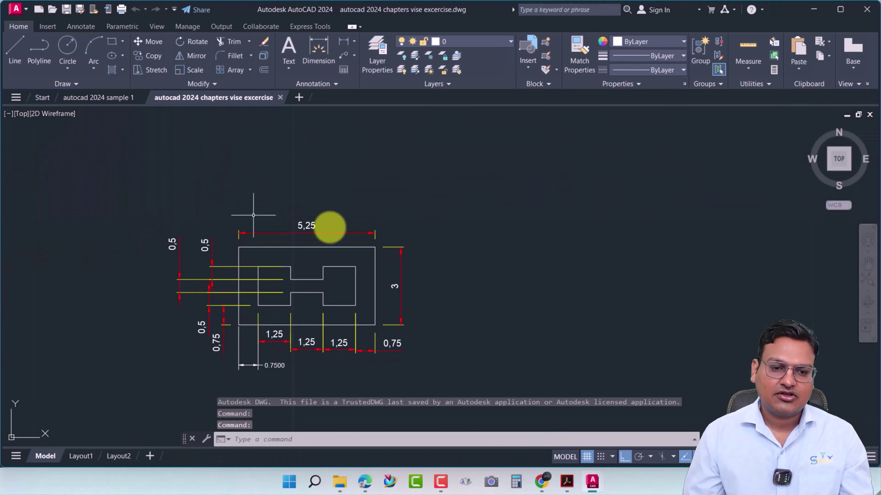
{"action": "scroll", "coordinate": [374, 285], "scroll_direction": "down", "scroll_amount": 5}
{"action": "key", "text": "ctrl+a"}
{"action": "middle_click_drag", "start_coordinate": [341, 339], "coordinate": [629, 221]}
{"action": "scroll", "coordinate": [432, 309], "scroll_direction": "up", "scroll_amount": 5}
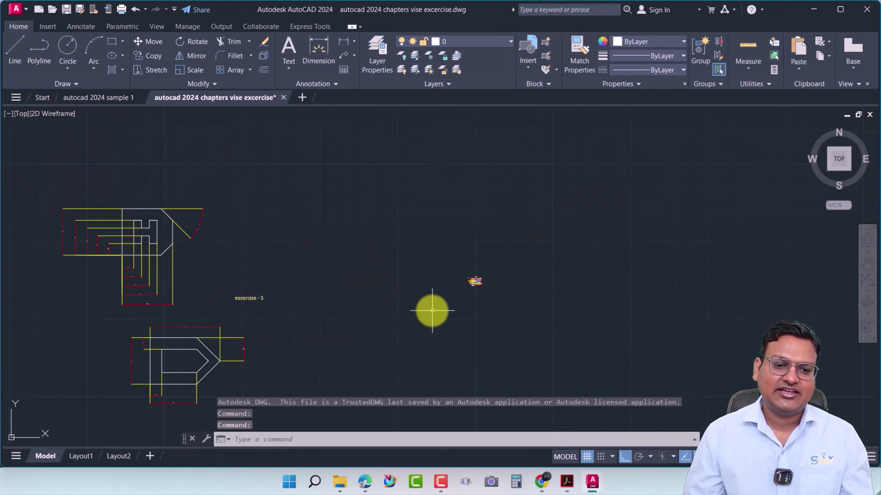
{"action": "mouse_move", "coordinate": [216, 299]}
{"action": "middle_mouse_down"}
{"action": "mouse_move", "coordinate": [520, 274]}
{"action": "mouse_move", "coordinate": [289, 291]}
{"action": "middle_mouse_up"}
{"action": "scroll", "coordinate": [520, 274], "scroll_direction": "down", "scroll_amount": 2}
{"action": "scroll", "coordinate": [526, 277], "scroll_direction": "up", "scroll_amount": 6}
{"action": "scroll", "coordinate": [301, 306], "scroll_direction": "down", "scroll_amount": 8}
{"action": "scroll", "coordinate": [350, 228], "scroll_direction": "down", "scroll_amount": 6}
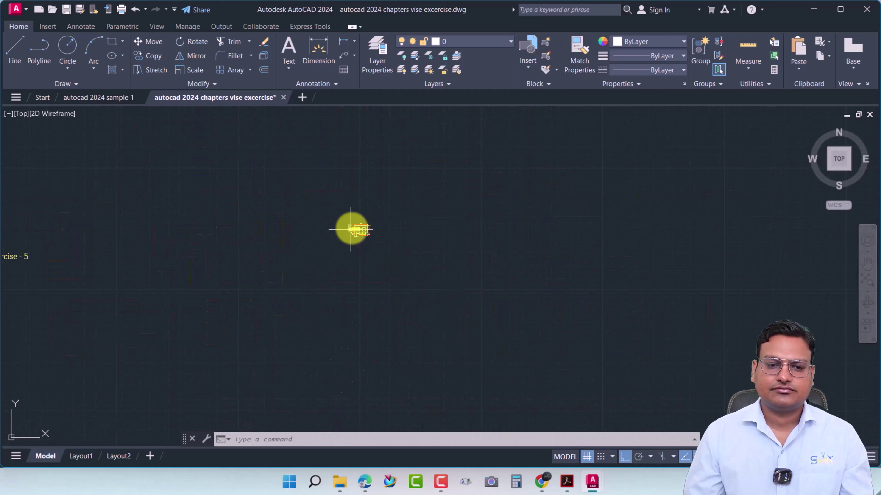
{"action": "scroll", "coordinate": [374, 233], "scroll_direction": "up", "scroll_amount": 6}
{"action": "scroll", "coordinate": [351, 237], "scroll_direction": "up", "scroll_amount": 4}
{"action": "middle_click_drag", "start_coordinate": [351, 237], "coordinate": [89, 320]}
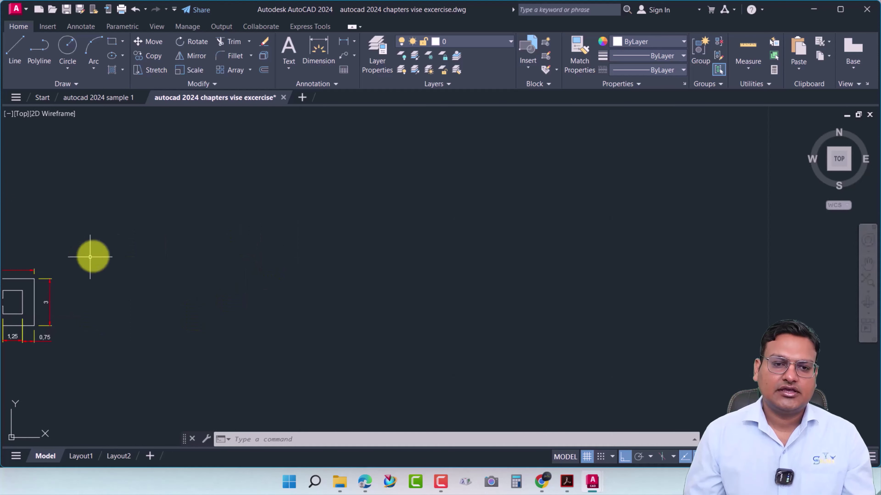
{"action": "middle_click_drag", "start_coordinate": [130, 274], "coordinate": [369, 252]}
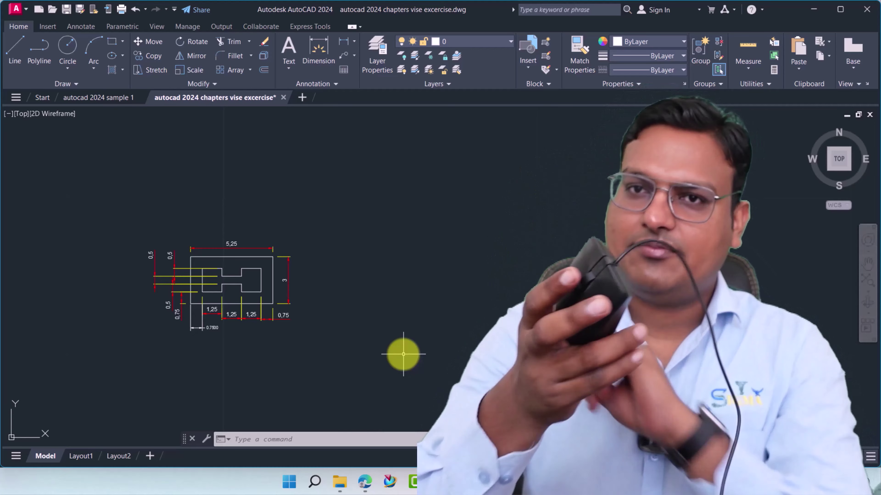
{"action": "scroll", "coordinate": [403, 355], "scroll_direction": "up", "scroll_amount": 2}
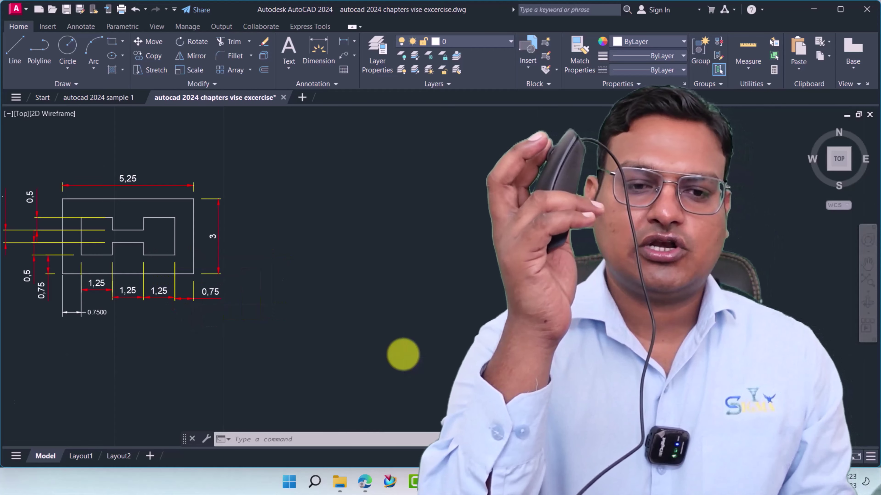
{"action": "scroll", "coordinate": [403, 354], "scroll_direction": "up", "scroll_amount": 2}
{"action": "scroll", "coordinate": [403, 354], "scroll_direction": "down", "scroll_amount": 2}
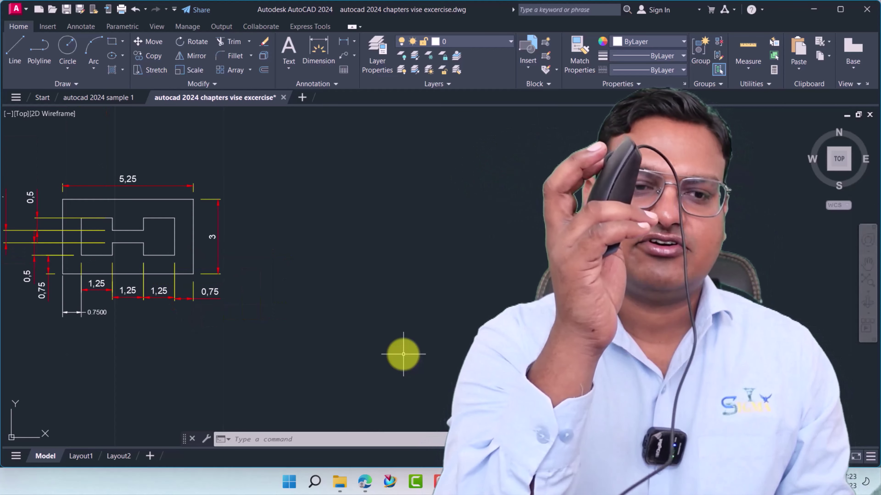
{"action": "scroll", "coordinate": [404, 355], "scroll_direction": "down", "scroll_amount": 2}
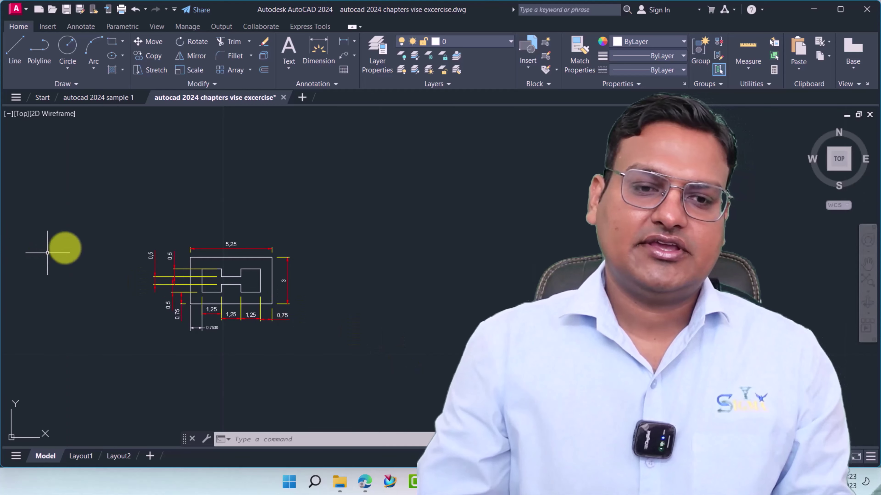
{"action": "middle_click_drag", "start_coordinate": [204, 300], "coordinate": [579, 270]}
{"action": "scroll", "coordinate": [579, 271], "scroll_direction": "up", "scroll_amount": 2}
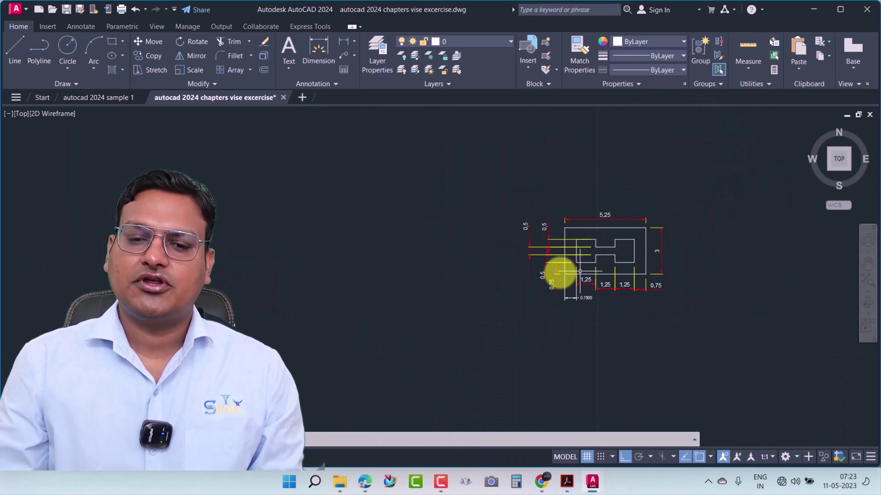
{"action": "middle_click_drag", "start_coordinate": [579, 270], "coordinate": [581, 268]}
{"action": "scroll", "coordinate": [573, 273], "scroll_direction": "down", "scroll_amount": 2}
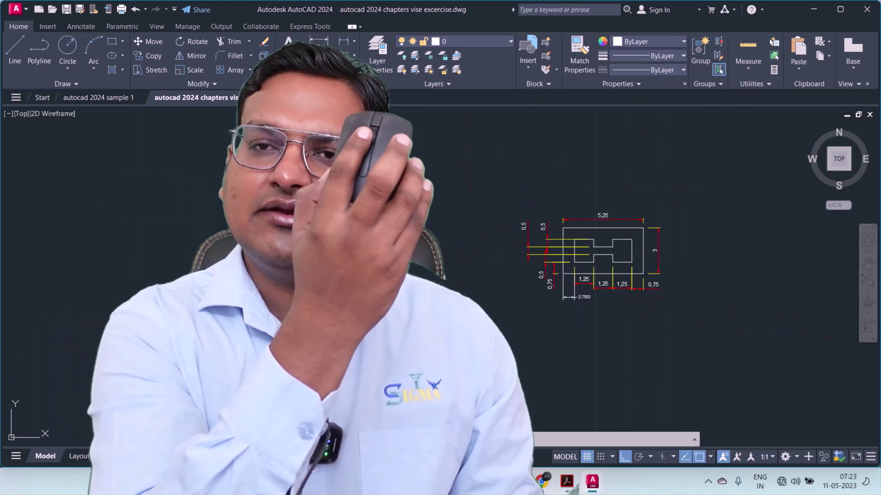
{"action": "middle_click_drag", "start_coordinate": [450, 270], "coordinate": [446, 270]}
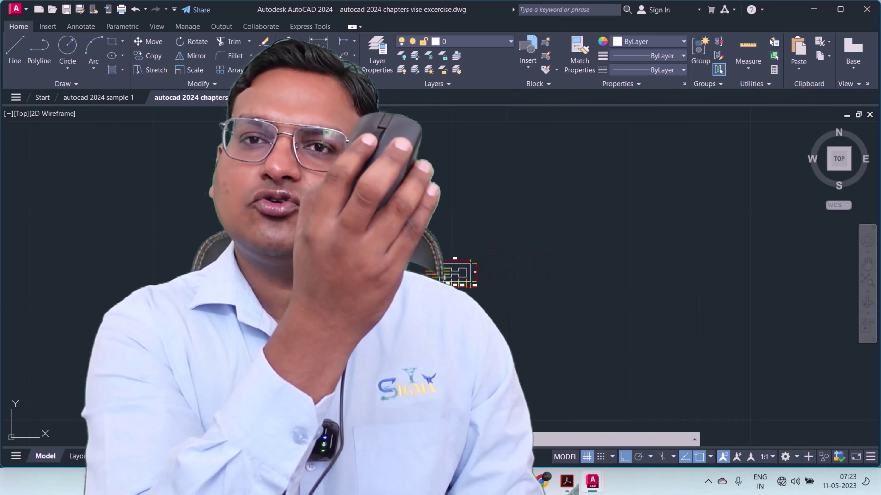
{"action": "middle_click_drag", "start_coordinate": [624, 278], "coordinate": [105, 312]}
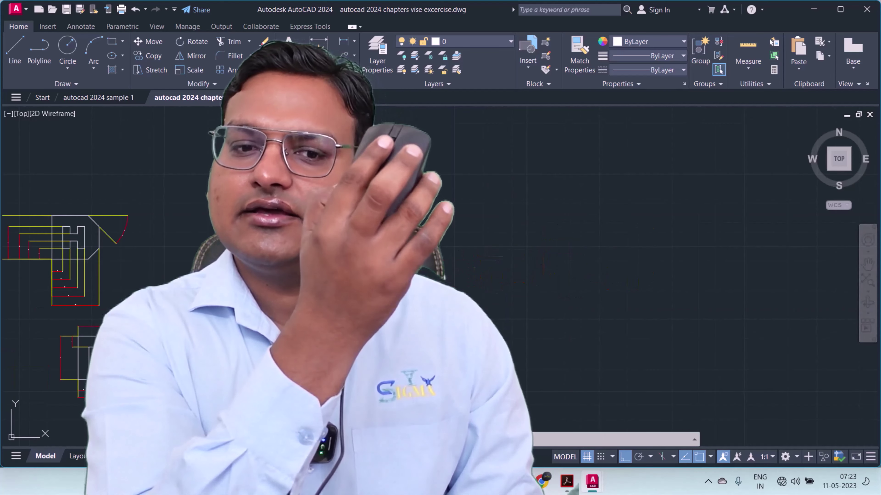
{"action": "middle_click_drag", "start_coordinate": [520, 278], "coordinate": [208, 278]}
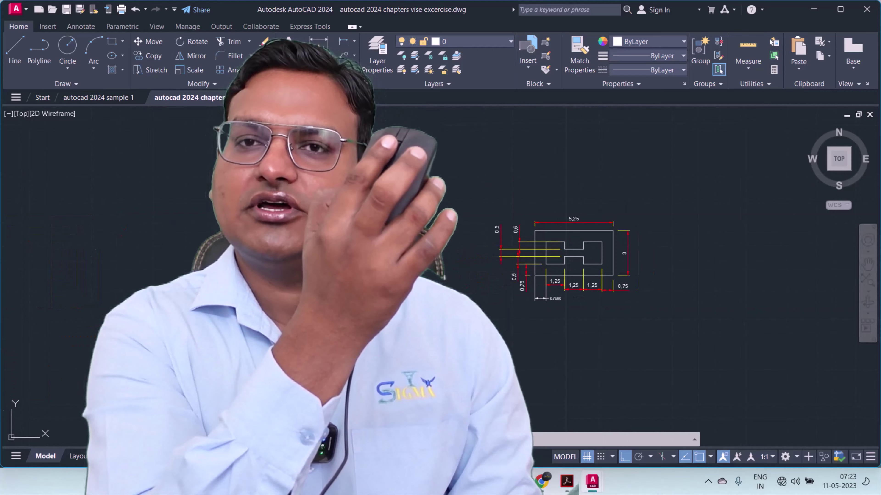
{"action": "scroll", "coordinate": [572, 243], "scroll_direction": "down", "scroll_amount": 2}
{"action": "scroll", "coordinate": [572, 243], "scroll_direction": "up", "scroll_amount": 2}
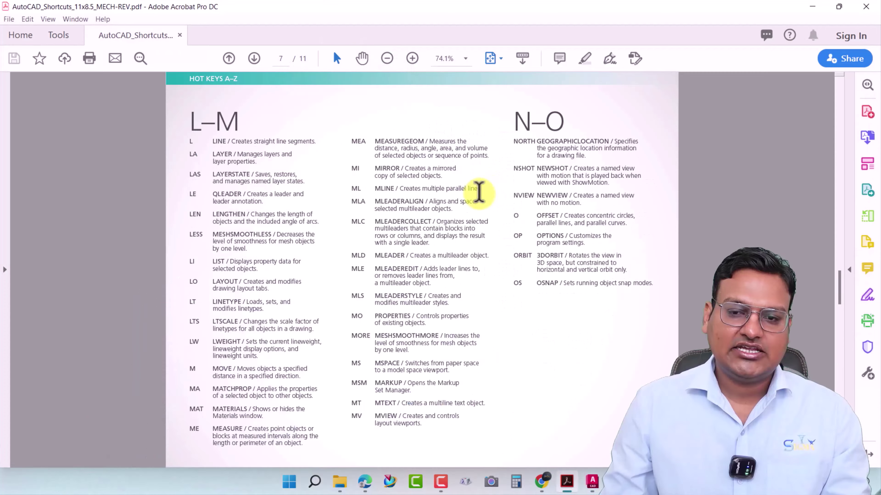
- Go to the shortcuts guide's cover page, then to its One Key Shortcuts page
{"action": "key", "text": "Home"}
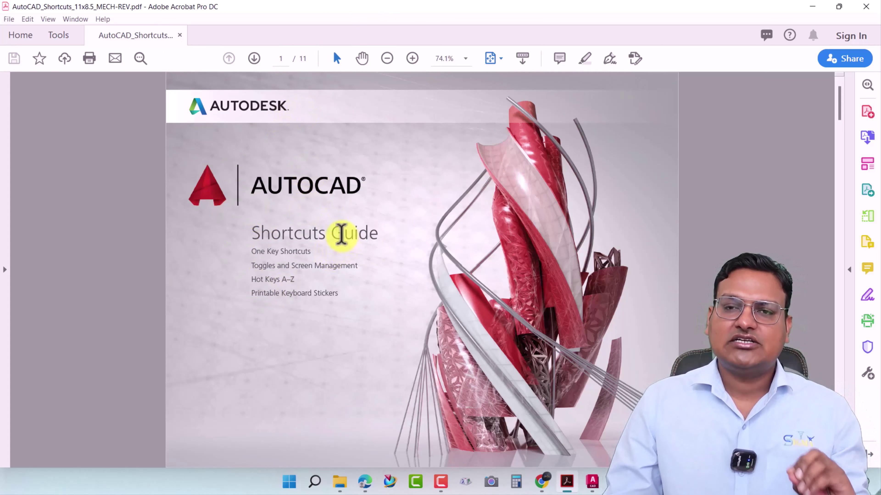
{"action": "left_click", "coordinate": [373, 254]}
{"action": "key", "text": "alt+Left"}
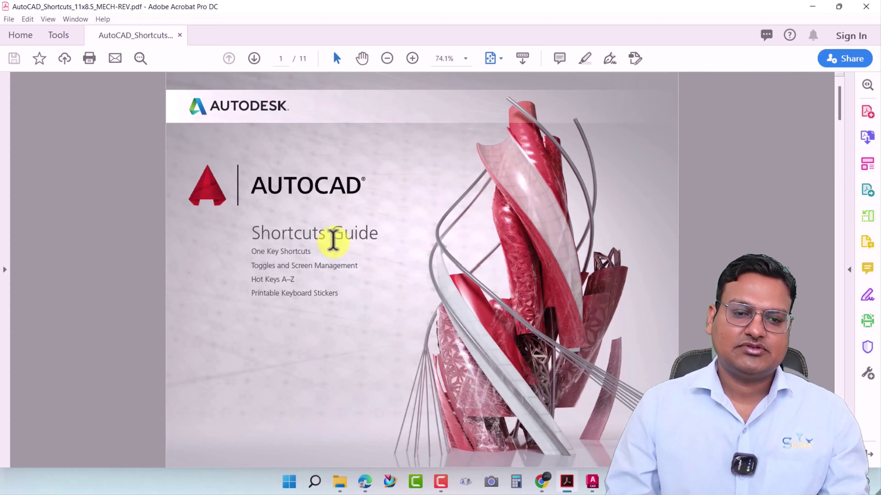
{"action": "left_click", "coordinate": [277, 250]}
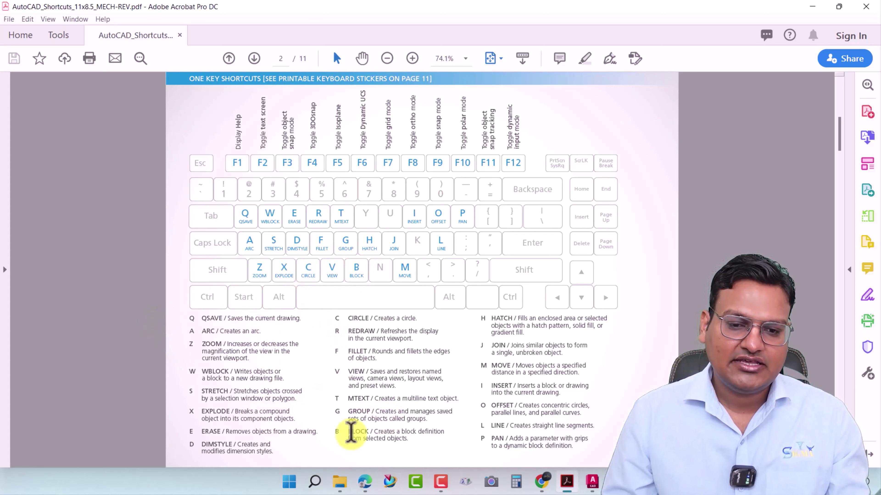
- Scroll through the guide's pages and back up to page 8 with the P–Q hot keys
{"action": "scroll", "coordinate": [451, 375], "scroll_direction": "down", "scroll_amount": 2}
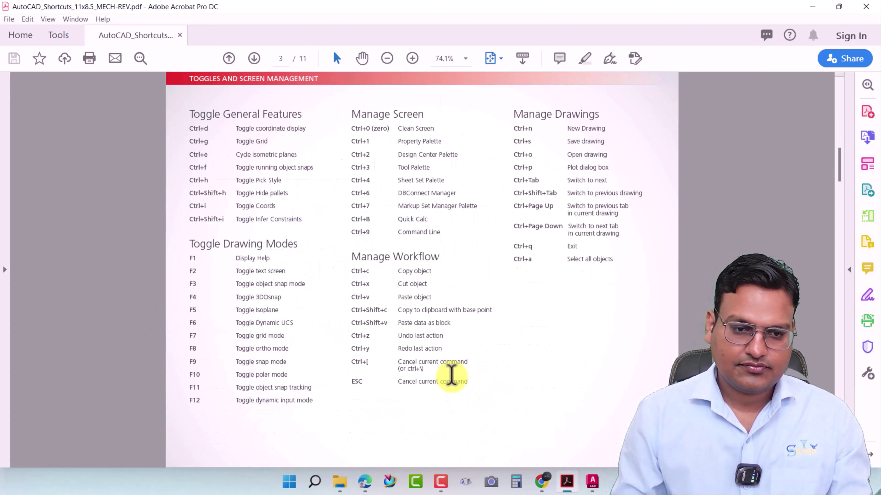
{"action": "scroll", "coordinate": [451, 375], "scroll_direction": "down", "scroll_amount": 2}
{"action": "scroll", "coordinate": [451, 375], "scroll_direction": "down", "scroll_amount": 2}
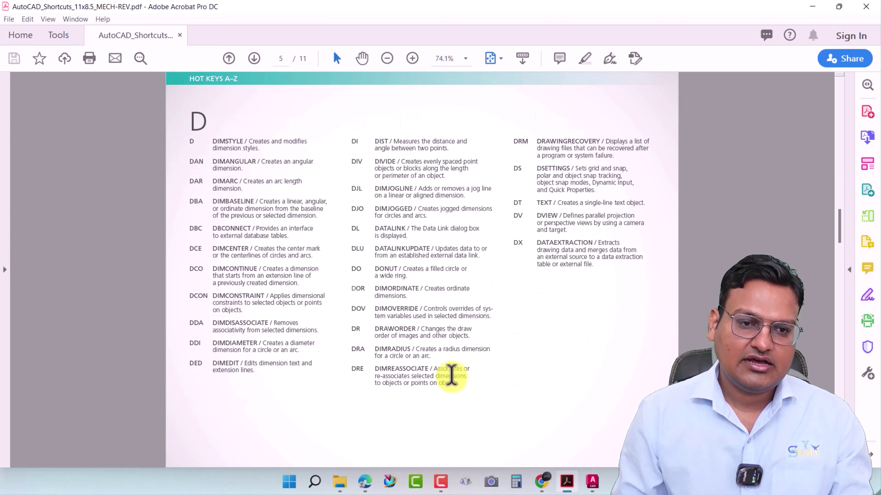
{"action": "scroll", "coordinate": [451, 375], "scroll_direction": "down", "scroll_amount": 4}
{"action": "scroll", "coordinate": [452, 375], "scroll_direction": "down", "scroll_amount": 2}
{"action": "scroll", "coordinate": [451, 375], "scroll_direction": "down", "scroll_amount": 2}
{"action": "scroll", "coordinate": [451, 374], "scroll_direction": "down", "scroll_amount": 2}
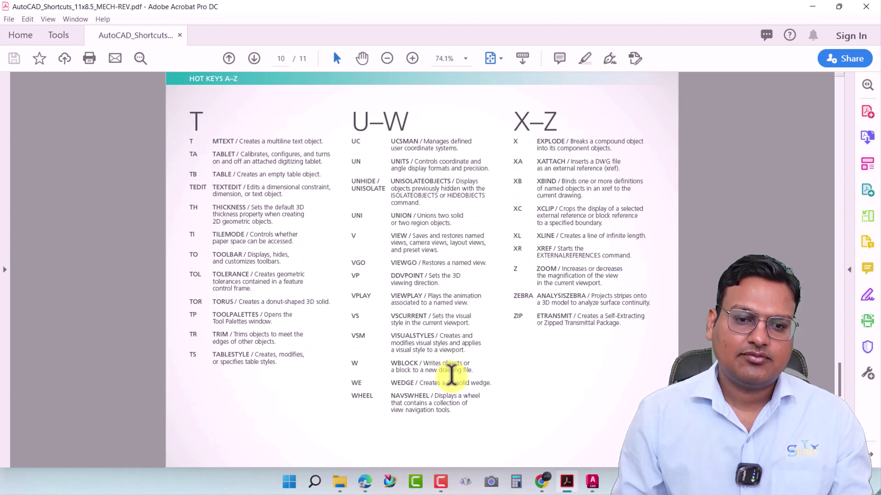
{"action": "scroll", "coordinate": [451, 375], "scroll_direction": "down", "scroll_amount": 2}
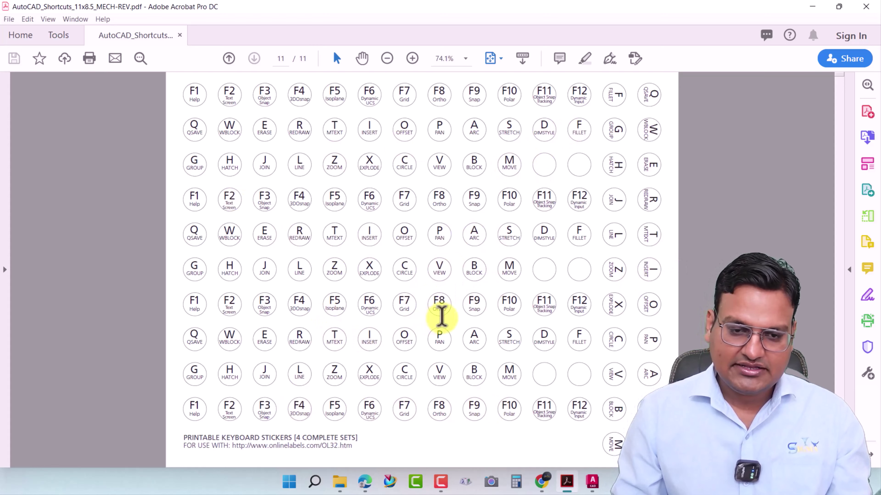
{"action": "scroll", "coordinate": [441, 317], "scroll_direction": "up", "scroll_amount": 1}
{"action": "scroll", "coordinate": [441, 316], "scroll_direction": "up", "scroll_amount": 1}
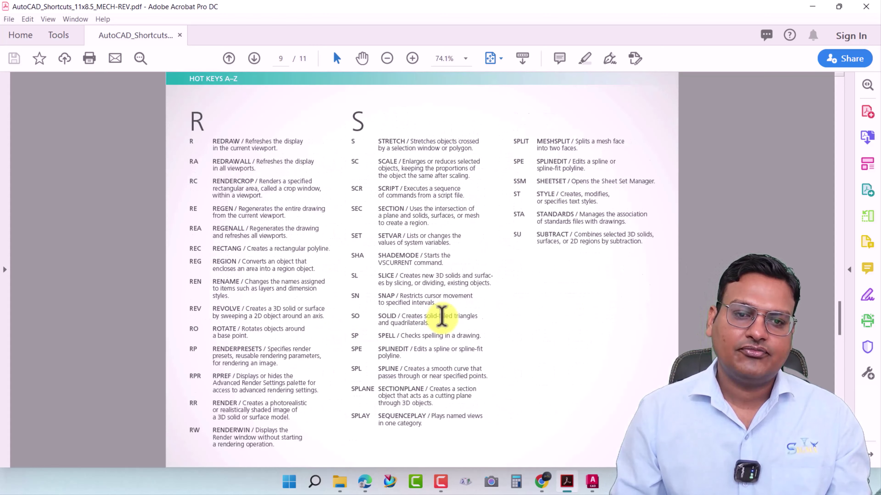
{"action": "scroll", "coordinate": [441, 316], "scroll_direction": "up", "scroll_amount": 1}
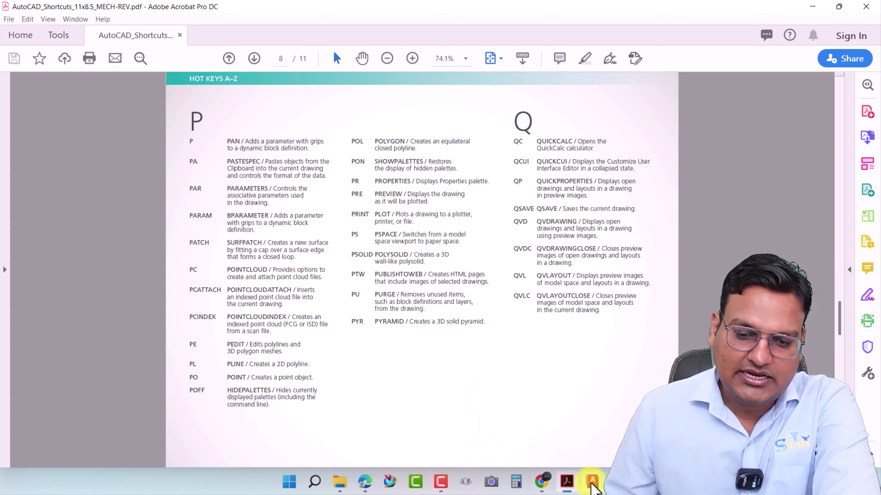
- Return to AutoCAD, pan the vise drawing aside, and switch to the blank 'autocad 2024 sample 1' tab
{"action": "mouse_move", "coordinate": [591, 482]}
{"action": "left_click", "coordinate": [680, 444]}
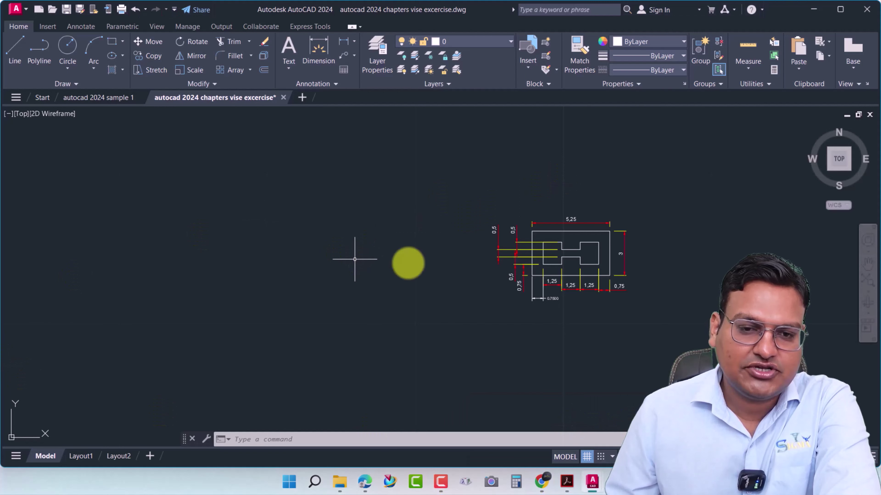
{"action": "middle_click_drag", "start_coordinate": [480, 269], "coordinate": [271, 285]}
{"action": "scroll", "coordinate": [391, 254], "scroll_direction": "up", "scroll_amount": 4}
{"action": "scroll", "coordinate": [391, 253], "scroll_direction": "down", "scroll_amount": 4}
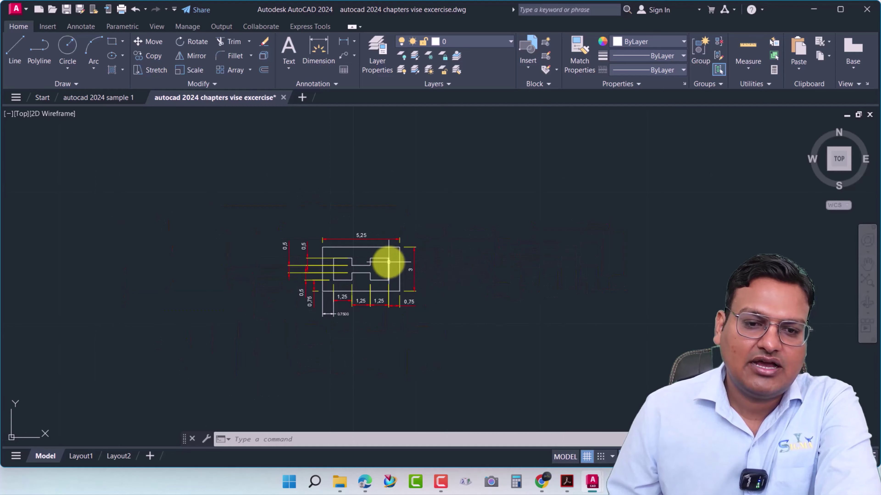
{"action": "middle_click_drag", "start_coordinate": [385, 255], "coordinate": [98, 309]}
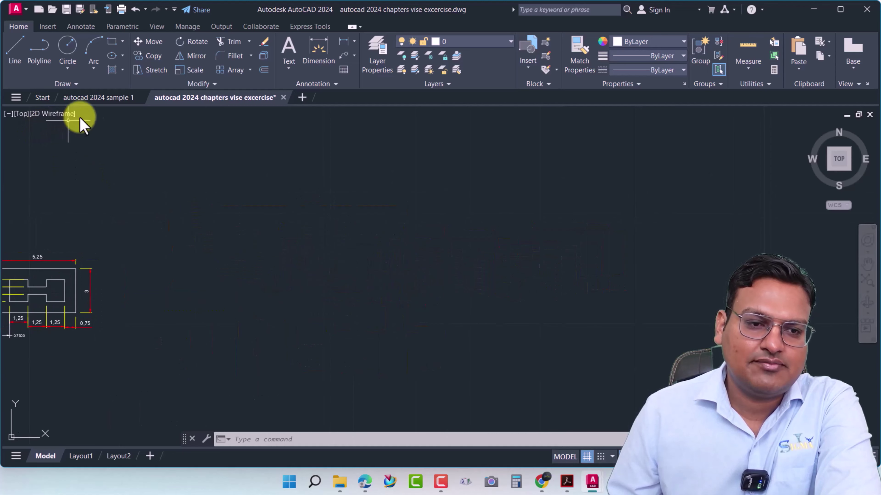
{"action": "left_click", "coordinate": [94, 98]}
{"action": "scroll", "coordinate": [254, 227], "scroll_direction": "up", "scroll_amount": 3}
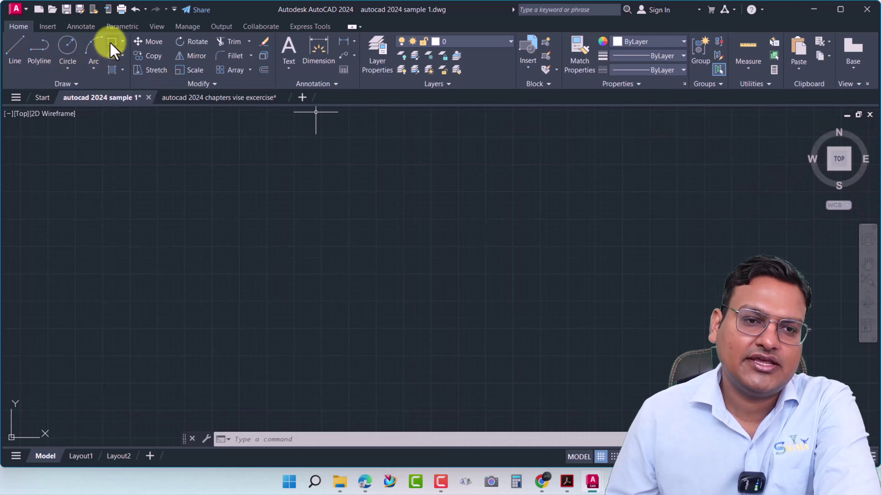
- Switch to the vise exercise tab and centre its dimensioned stepped shape in the view
{"action": "left_click", "coordinate": [187, 94]}
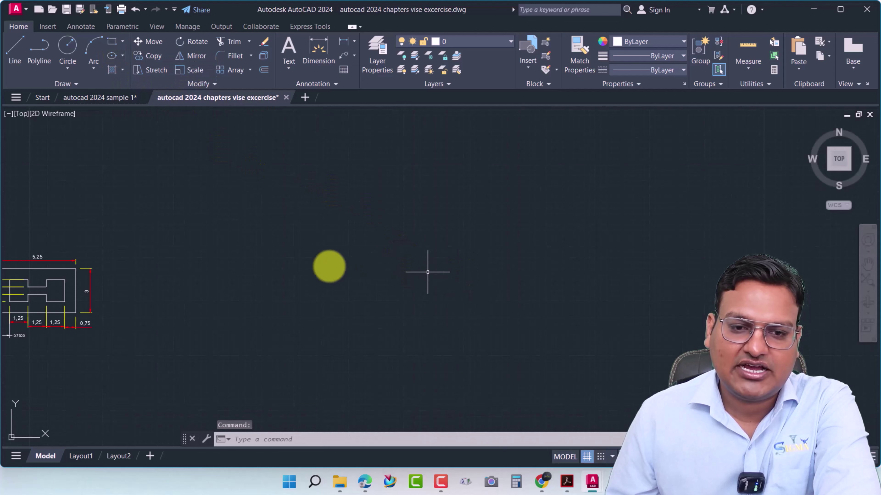
{"action": "mouse_move", "coordinate": [101, 254]}
{"action": "middle_mouse_down"}
{"action": "mouse_move", "coordinate": [344, 206]}
{"action": "mouse_move", "coordinate": [427, 261]}
{"action": "middle_mouse_up"}
{"action": "scroll", "coordinate": [344, 236], "scroll_direction": "up", "scroll_amount": 4}
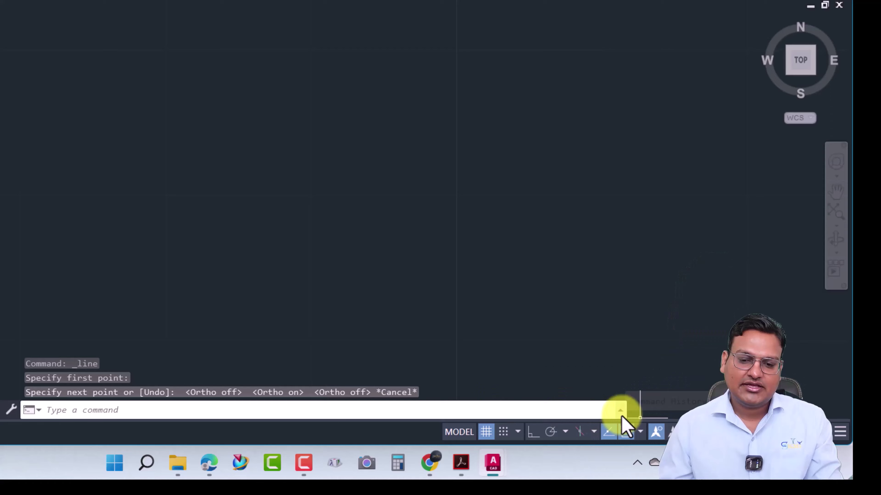
{"action": "left_click", "coordinate": [620, 410]}
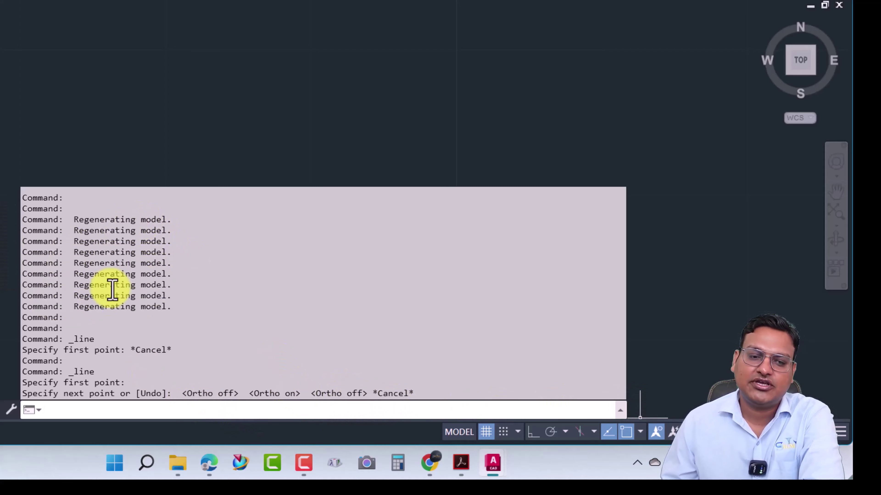
{"action": "left_click", "coordinate": [616, 412]}
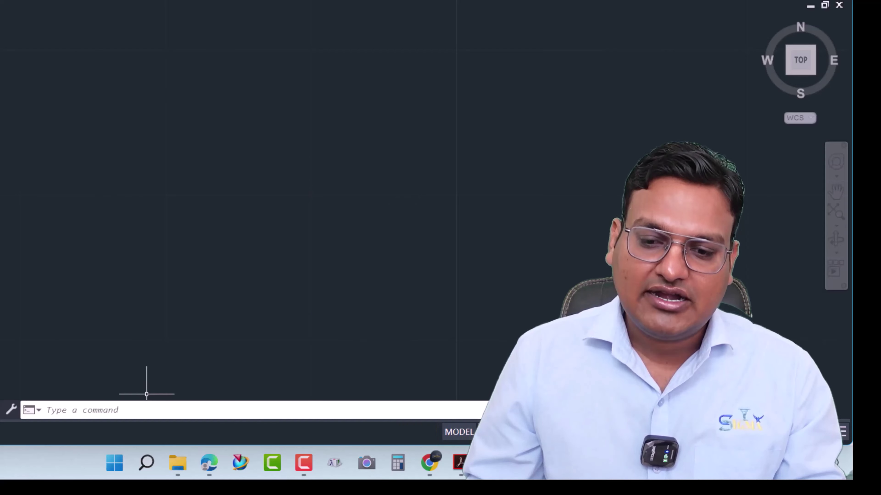
- Reopen the full command history with F2, then close it to restore the drawing area
{"action": "key", "text": "F2"}
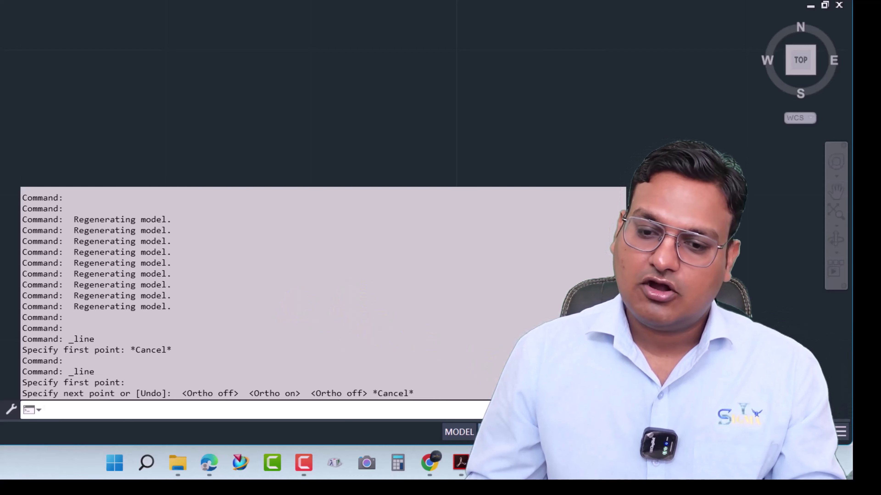
{"action": "key", "text": "F2"}
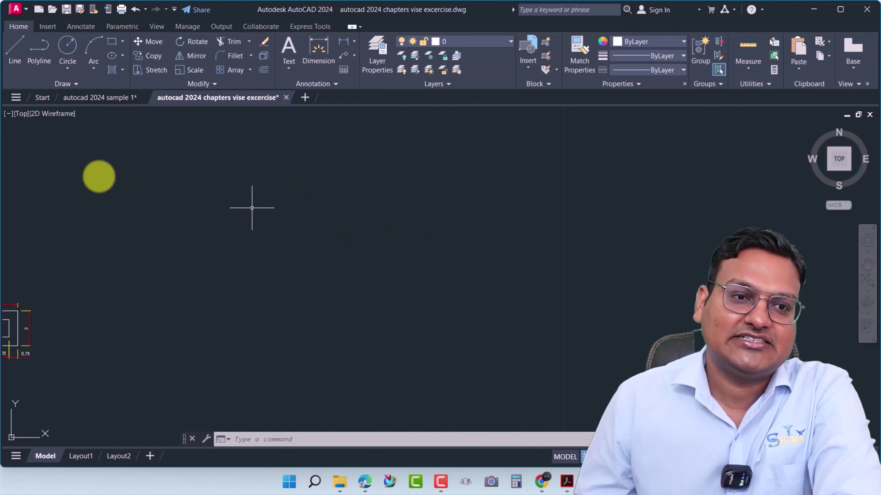
- Start a line with Ortho on, drawing a 25-unit horizontal segment and a 15-unit downward segment
{"action": "left_click", "coordinate": [14, 52]}
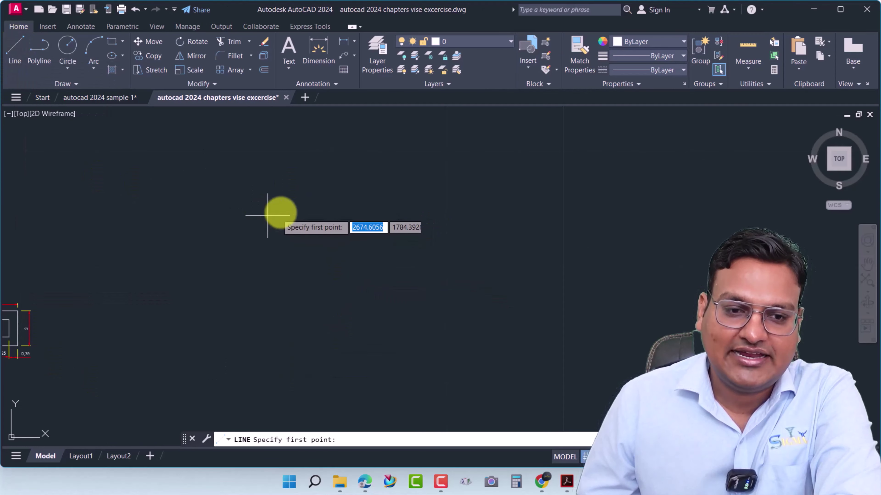
{"action": "left_click", "coordinate": [299, 213]}
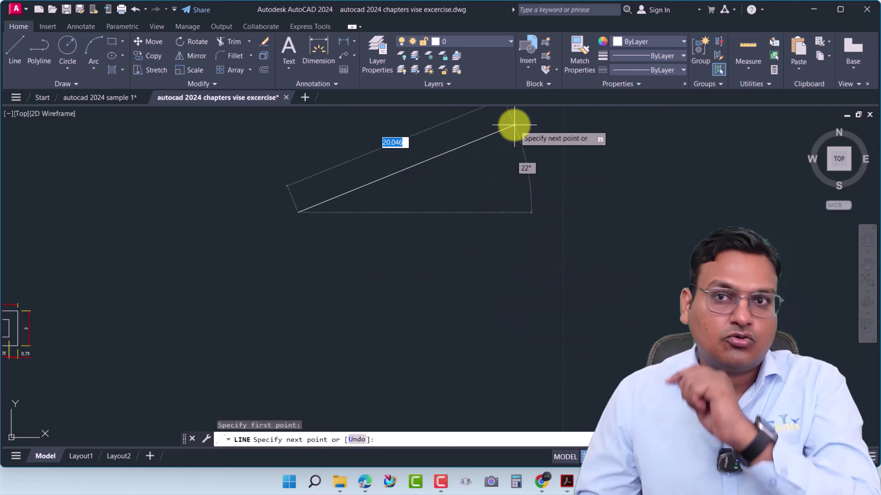
{"action": "key", "text": "F8"}
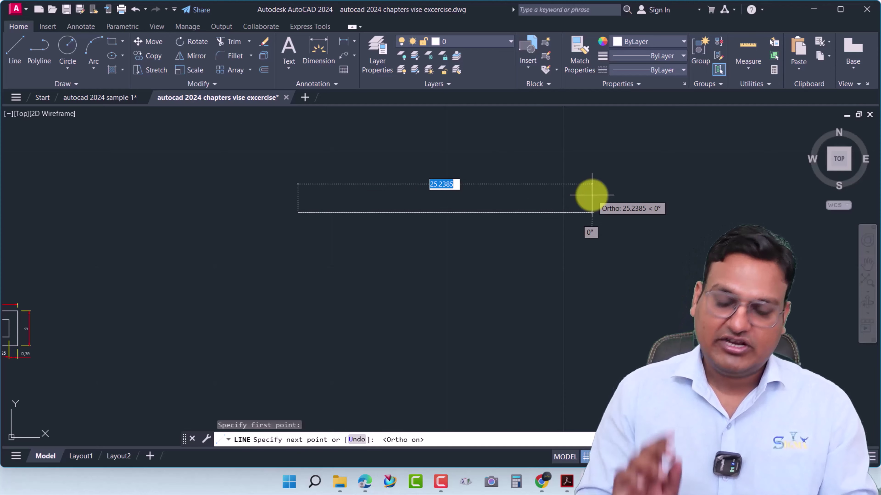
{"action": "type", "text": "5"}
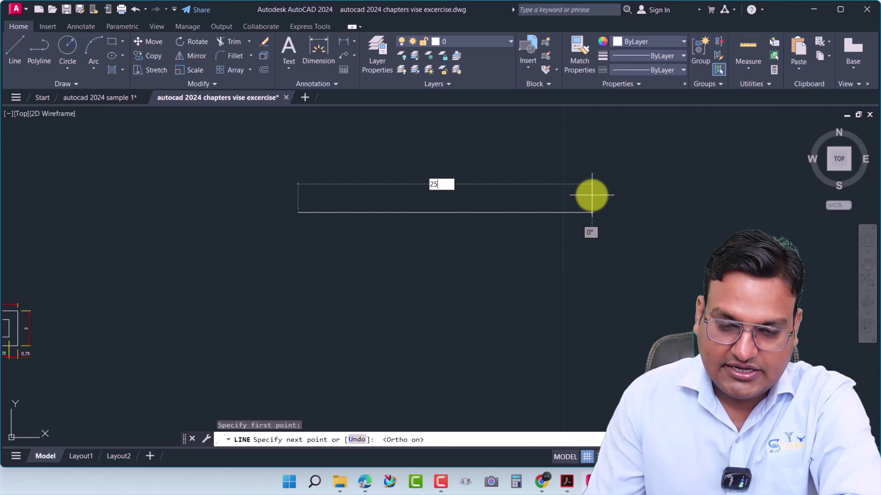
{"action": "key", "text": "Return"}
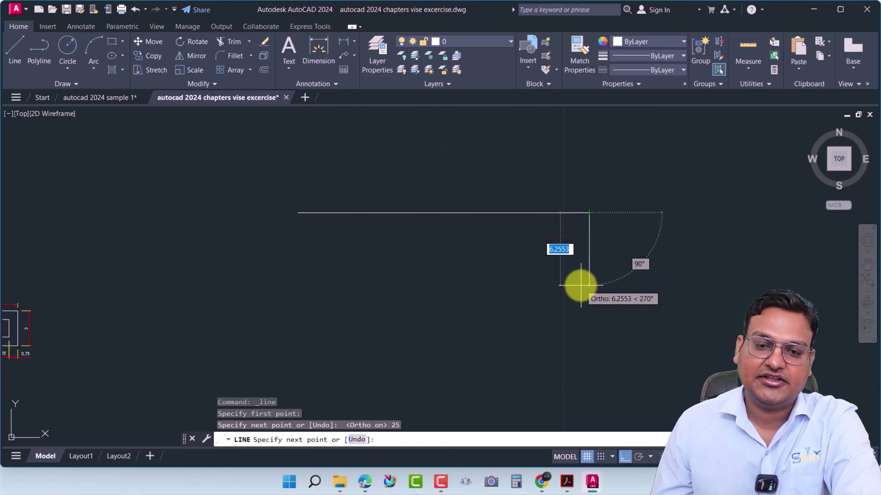
{"action": "scroll", "coordinate": [579, 285], "scroll_direction": "down", "scroll_amount": 2}
{"action": "middle_click_drag", "start_coordinate": [588, 301], "coordinate": [583, 239]}
{"action": "type", "text": "15"}
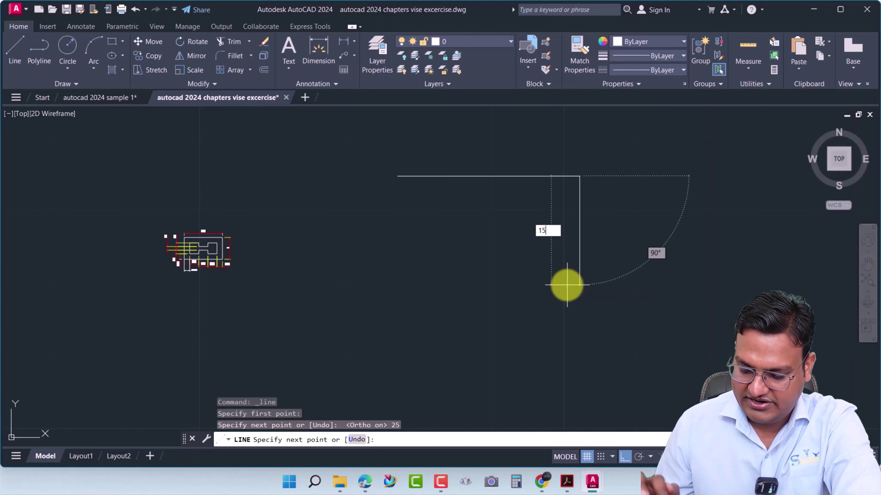
{"action": "key", "text": "Return"}
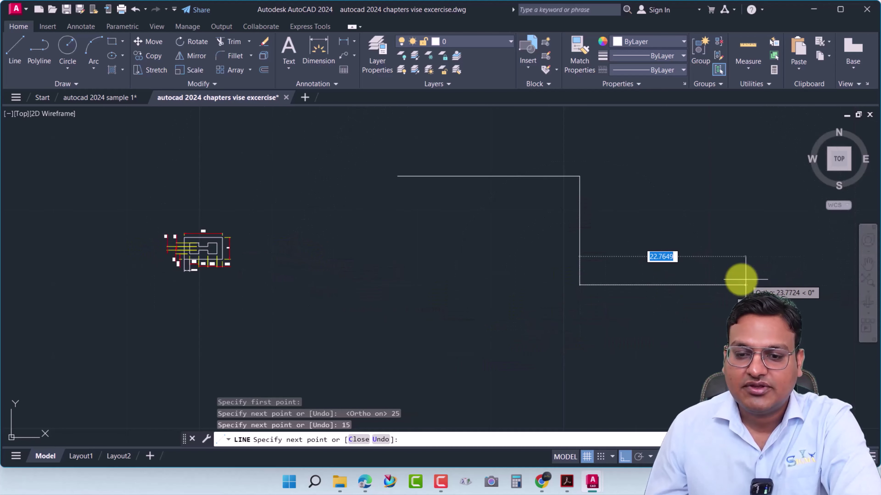
- Continue with 15, 15, 25, 25, 65 and 25-unit segments to close the T-shaped outline
{"action": "middle_click_drag", "start_coordinate": [711, 285], "coordinate": [334, 258]}
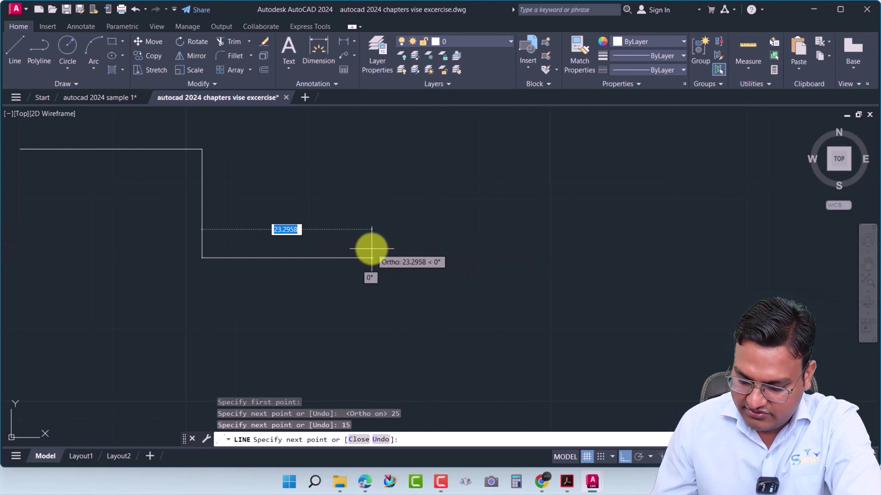
{"action": "key", "text": "Return"}
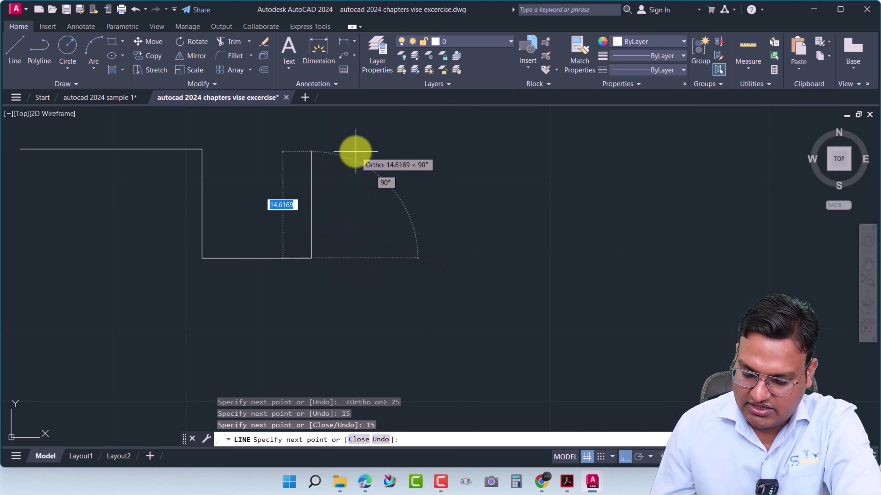
{"action": "key", "text": "Return"}
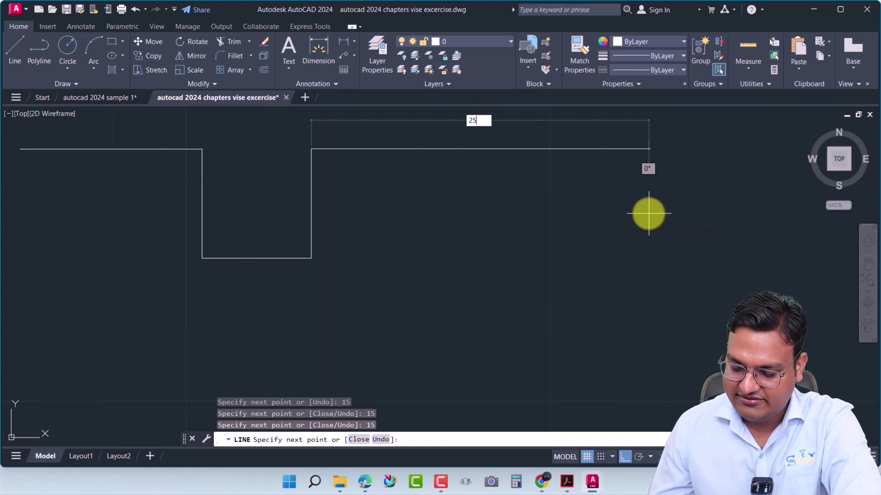
{"action": "key", "text": "Return"}
{"action": "middle_click_drag", "start_coordinate": [629, 204], "coordinate": [625, 305]}
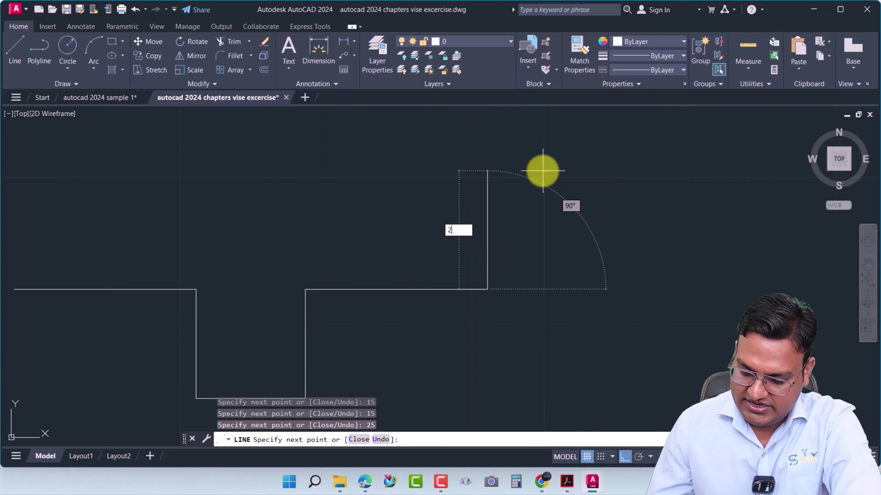
{"action": "key", "text": "Return"}
{"action": "scroll", "coordinate": [240, 229], "scroll_direction": "down", "scroll_amount": 5}
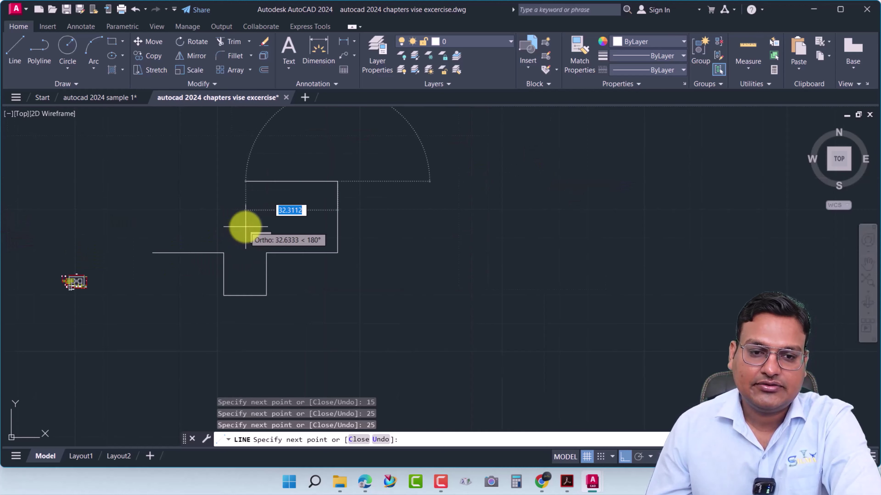
{"action": "middle_click_drag", "start_coordinate": [241, 226], "coordinate": [604, 242]}
{"action": "type", "text": "65"}
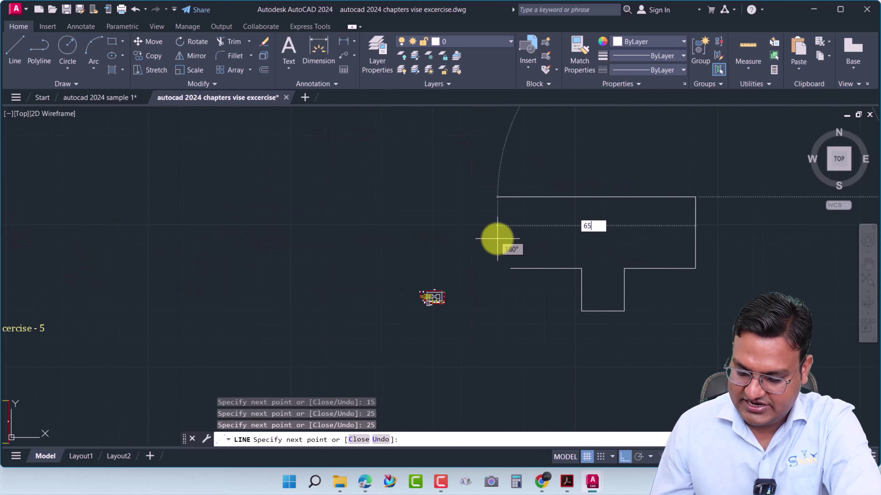
{"action": "key", "text": "Return"}
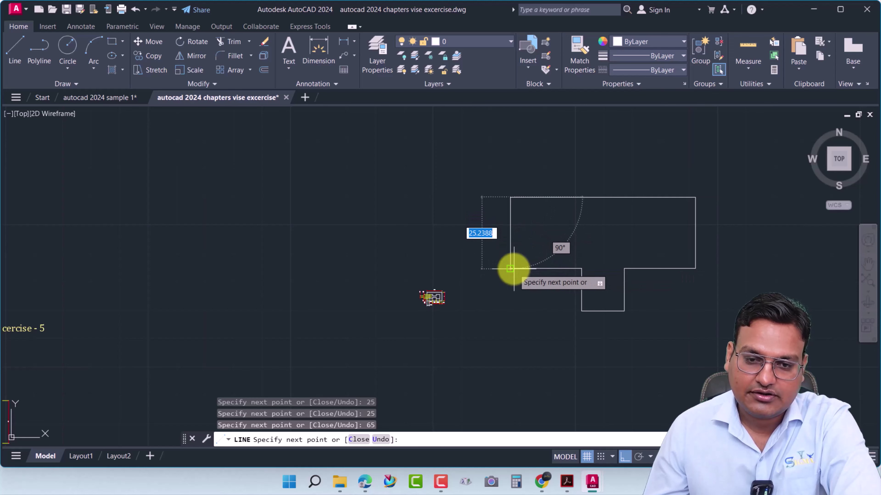
{"action": "key", "text": "Return"}
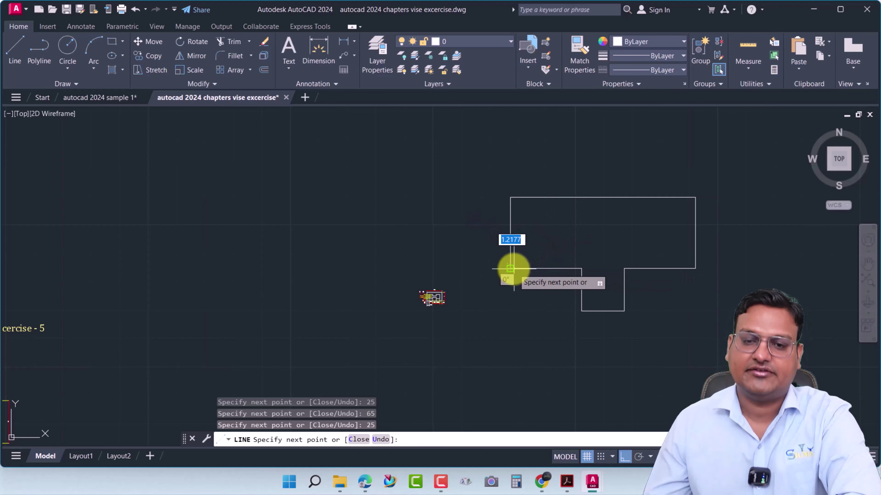
{"action": "key", "text": "Return"}
{"action": "middle_click_drag", "start_coordinate": [604, 299], "coordinate": [454, 276]}
{"action": "scroll", "coordinate": [454, 277], "scroll_direction": "up", "scroll_amount": 4}
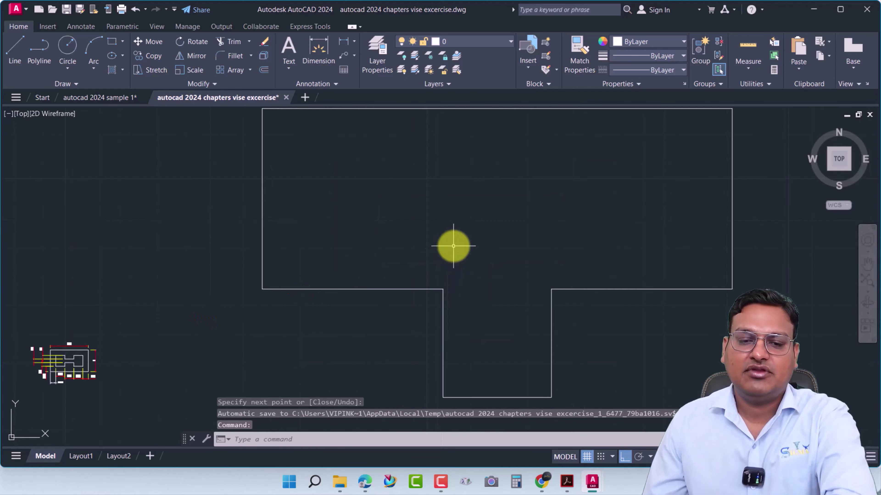
{"action": "middle_click_drag", "start_coordinate": [452, 245], "coordinate": [379, 264]}
{"action": "scroll", "coordinate": [378, 250], "scroll_direction": "down", "scroll_amount": 2}
- Start the Linear dimension tool from the Annotation panel's dimension dropdown
{"action": "middle_click_drag", "start_coordinate": [318, 228], "coordinate": [293, 230]}
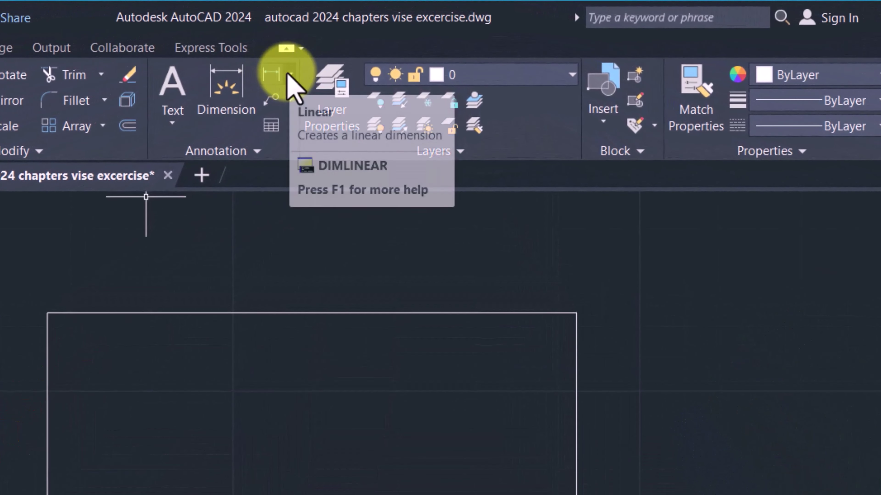
{"action": "left_click", "coordinate": [289, 75]}
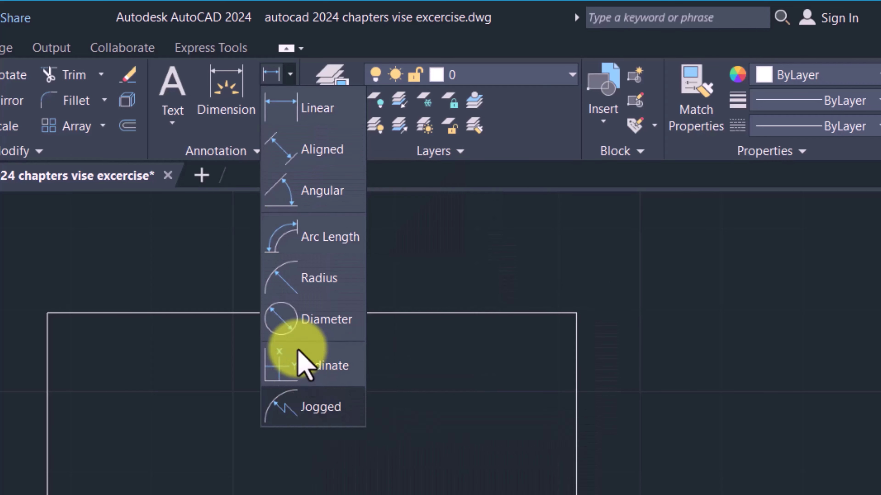
{"action": "left_click", "coordinate": [305, 114]}
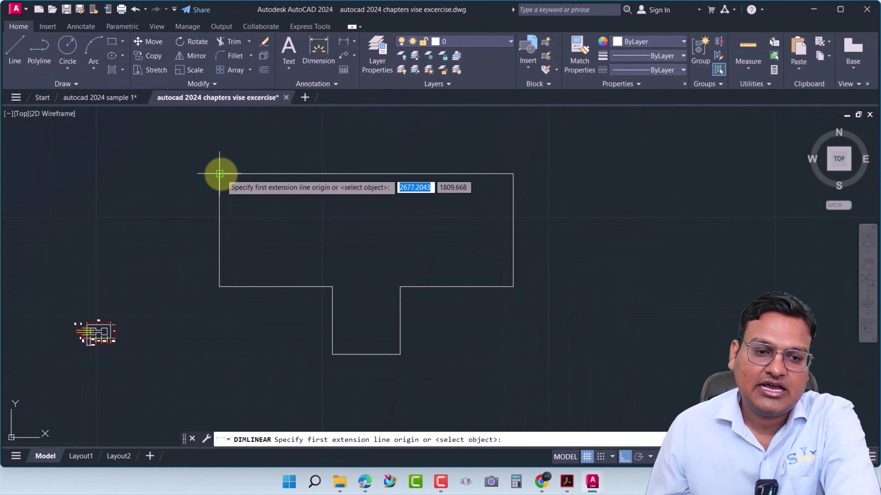
- Dimension the top edge between its corners as 65, placed above the shape
{"action": "left_click", "coordinate": [220, 173]}
{"action": "left_click", "coordinate": [513, 173]}
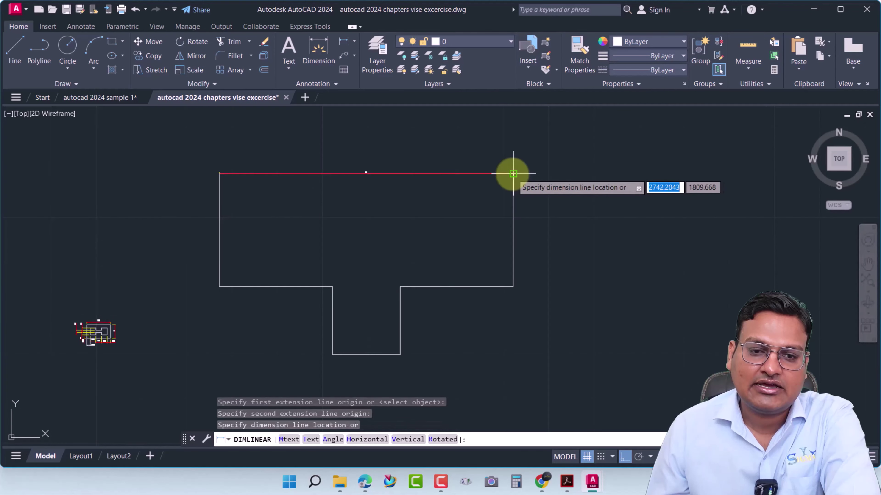
{"action": "left_click", "coordinate": [373, 155]}
{"action": "scroll", "coordinate": [367, 147], "scroll_direction": "up", "scroll_amount": 5}
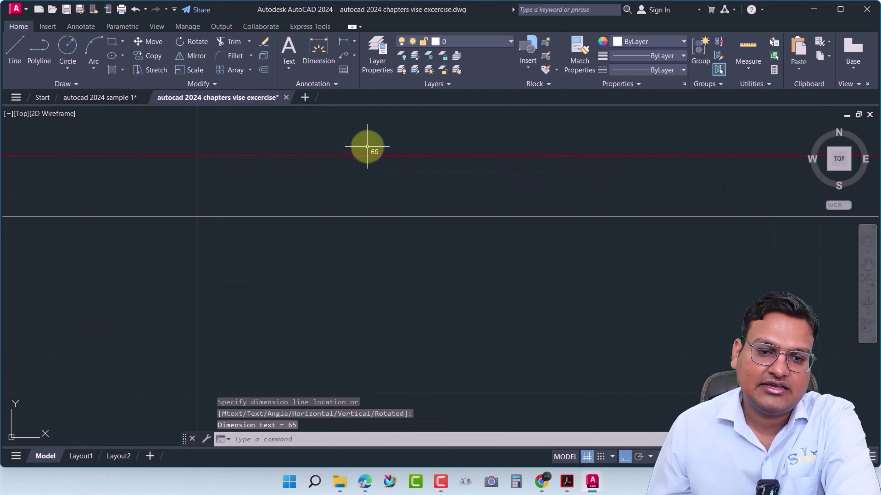
{"action": "scroll", "coordinate": [402, 169], "scroll_direction": "down", "scroll_amount": 3}
{"action": "scroll", "coordinate": [405, 174], "scroll_direction": "down", "scroll_amount": 2}
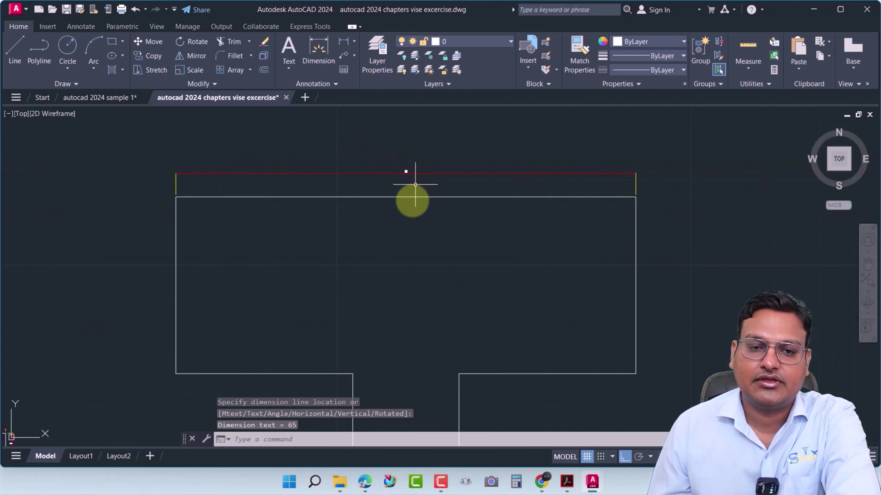
- Add a 25 linear dimension down the upper right side, placed to the right
{"action": "left_click", "coordinate": [346, 48]}
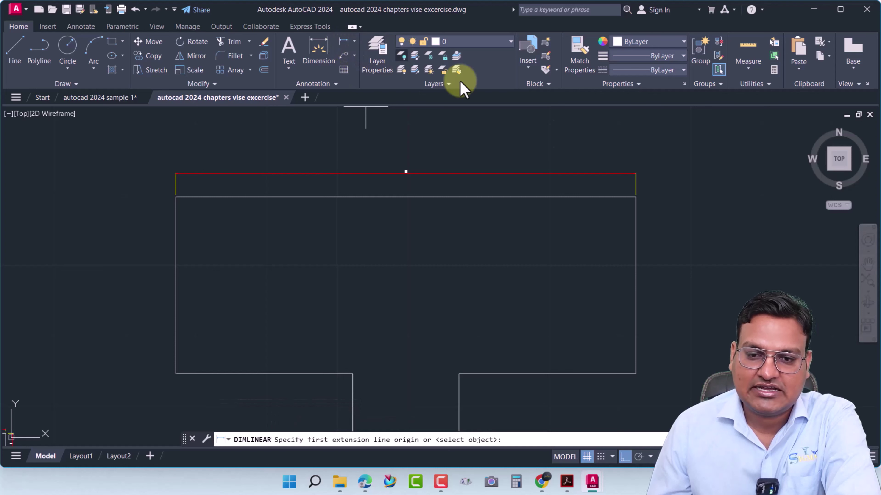
{"action": "left_click", "coordinate": [636, 197]}
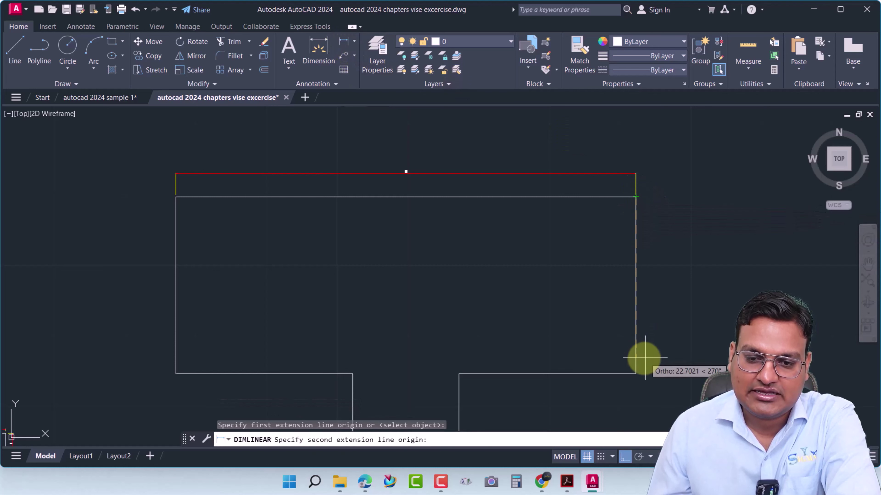
{"action": "left_click", "coordinate": [635, 374]}
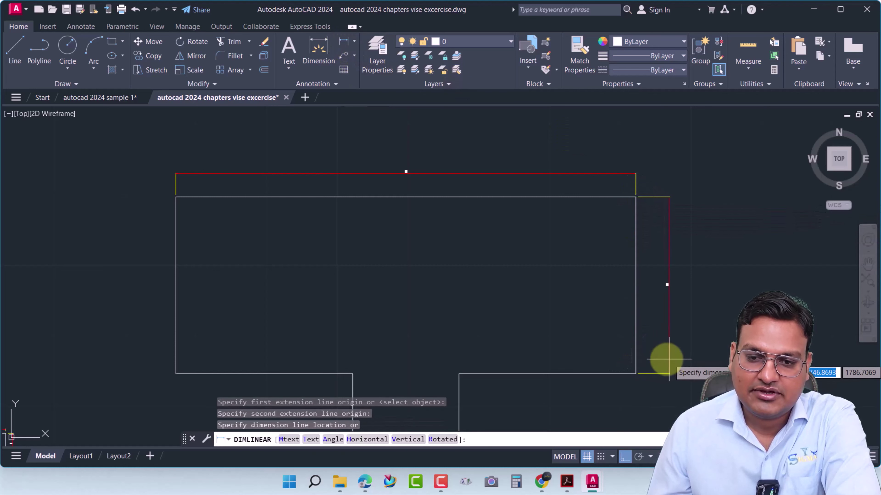
{"action": "left_click", "coordinate": [657, 360]}
{"action": "scroll", "coordinate": [658, 295], "scroll_direction": "up", "scroll_amount": 4}
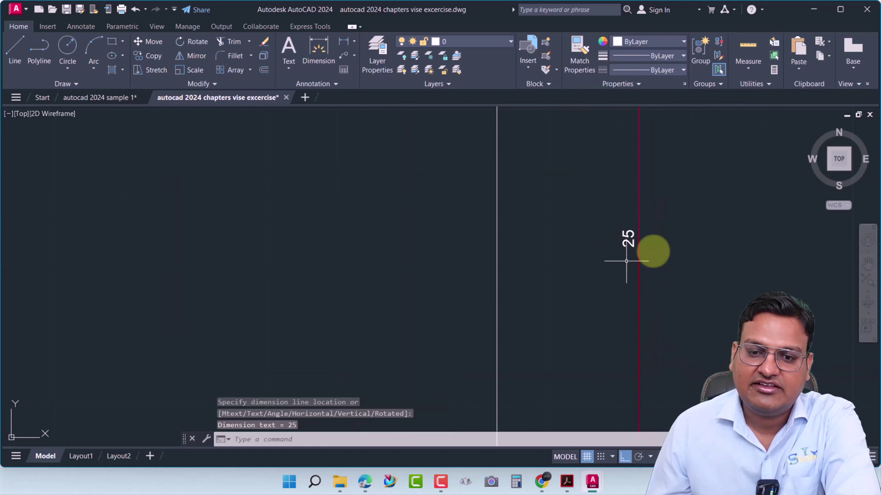
{"action": "scroll", "coordinate": [676, 290], "scroll_direction": "down", "scroll_amount": 5}
{"action": "middle_click_drag", "start_coordinate": [626, 321], "coordinate": [684, 282]}
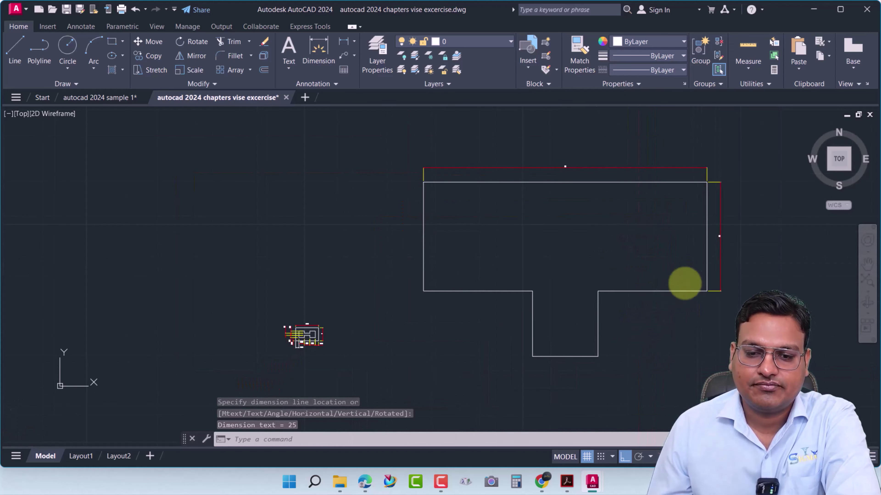
{"action": "scroll", "coordinate": [565, 164], "scroll_direction": "up", "scroll_amount": 3}
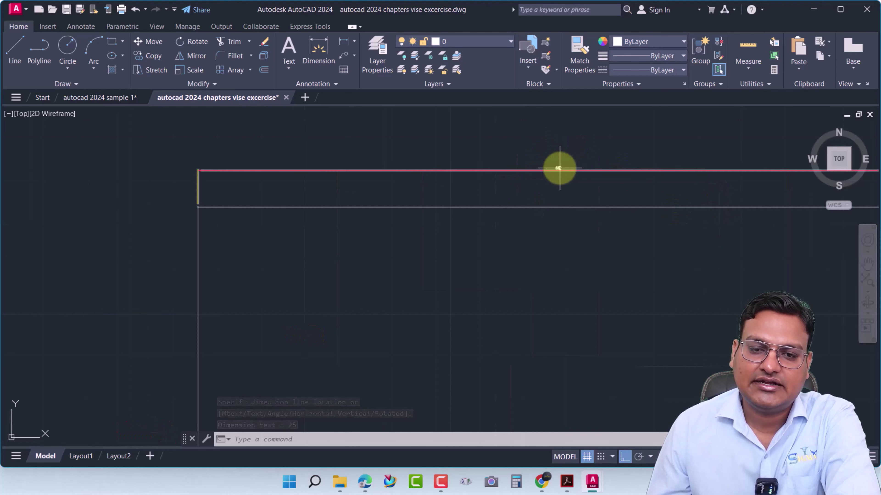
{"action": "scroll", "coordinate": [558, 166], "scroll_direction": "up", "scroll_amount": 3}
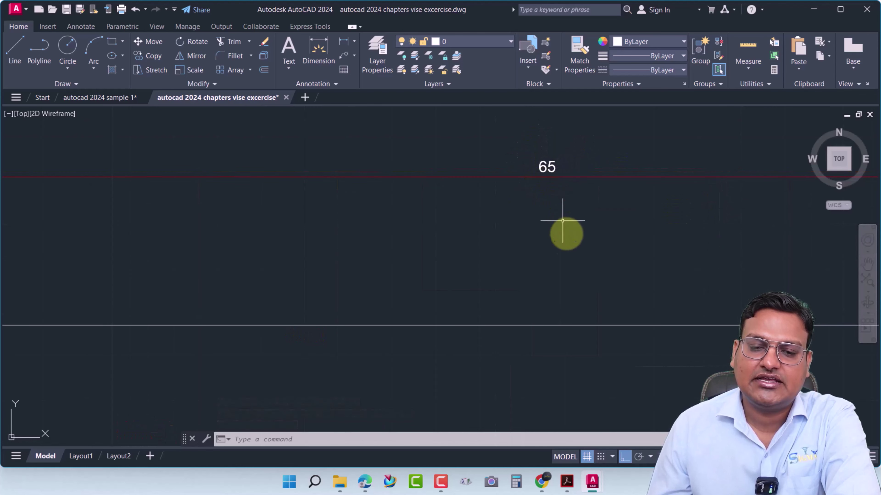
{"action": "scroll", "coordinate": [564, 239], "scroll_direction": "down", "scroll_amount": 4}
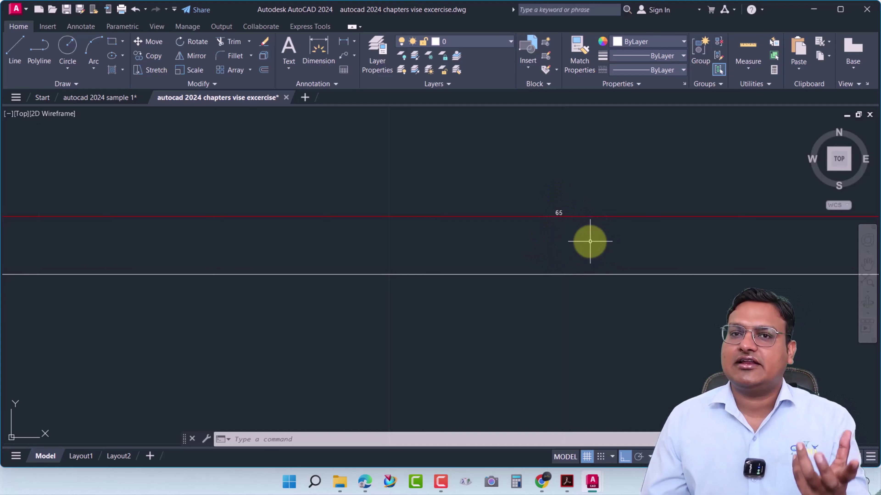
{"action": "scroll", "coordinate": [594, 232], "scroll_direction": "down", "scroll_amount": 5}
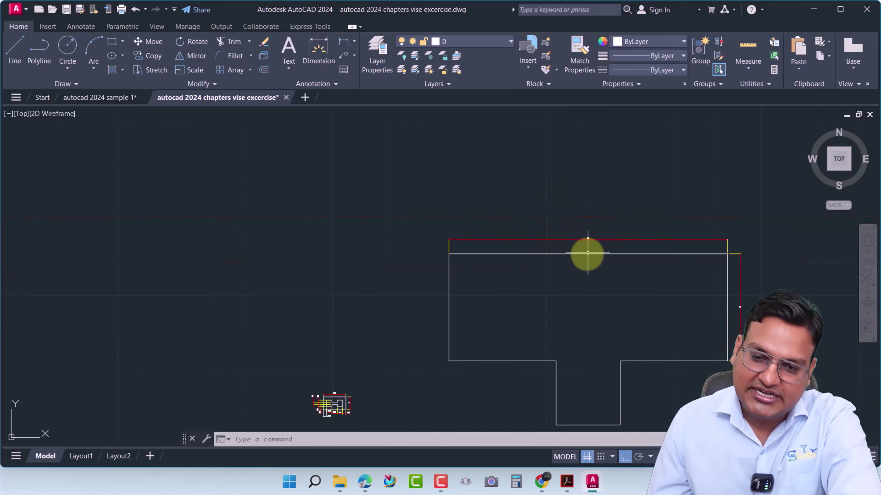
{"action": "mouse_move", "coordinate": [586, 252]}
{"action": "middle_mouse_down"}
{"action": "mouse_move", "coordinate": [515, 250]}
{"action": "mouse_move", "coordinate": [479, 236]}
{"action": "middle_mouse_up"}
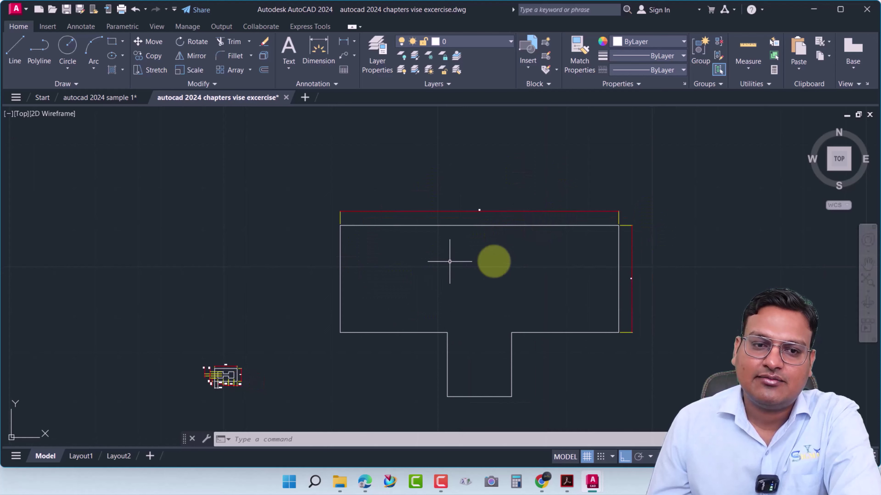
{"action": "scroll", "coordinate": [436, 251], "scroll_direction": "up", "scroll_amount": 2}
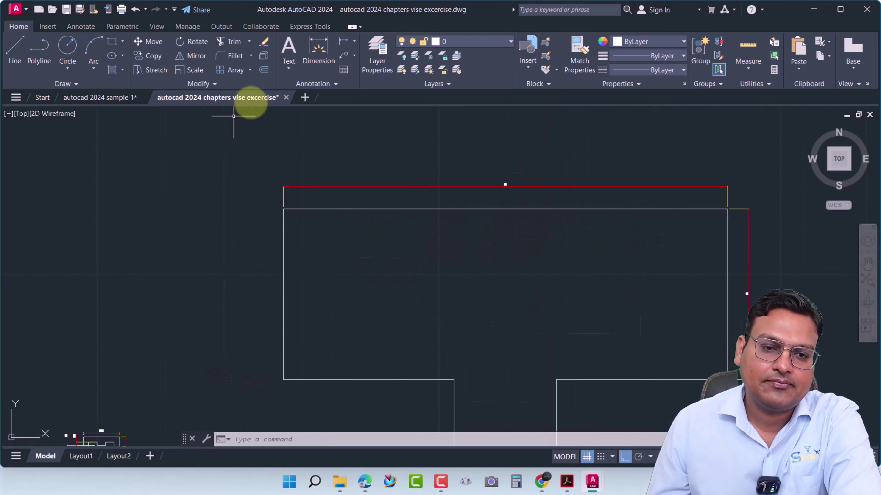
- Open the Dimension Style Manager from the Annotation panel's dimension style dropdown
{"action": "left_click", "coordinate": [335, 84]}
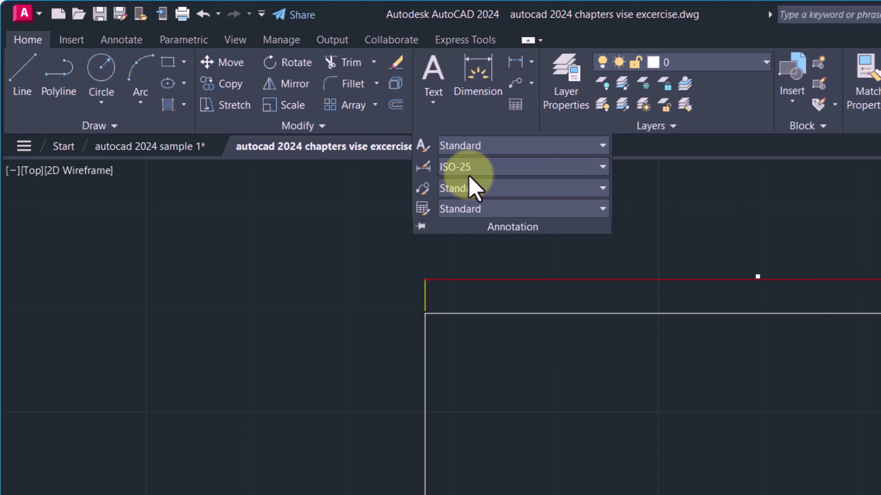
{"action": "left_click", "coordinate": [602, 166]}
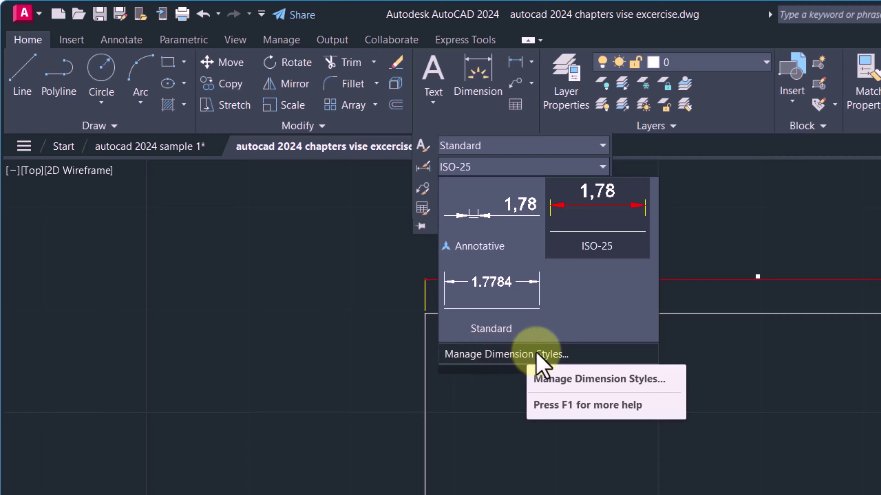
{"action": "left_click", "coordinate": [539, 358]}
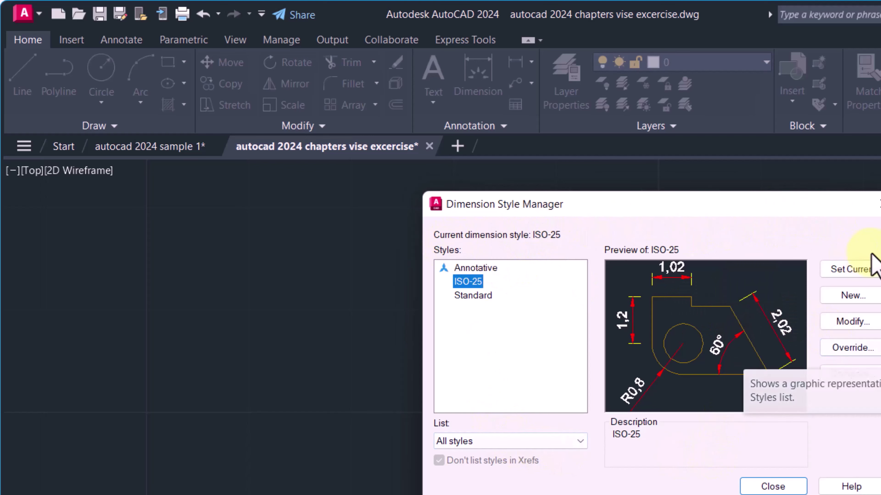
- Modify ISO-25 to text height 3.5, offset 0.25, arrow size 2.5 and break size 0.5
{"action": "left_click", "coordinate": [846, 322]}
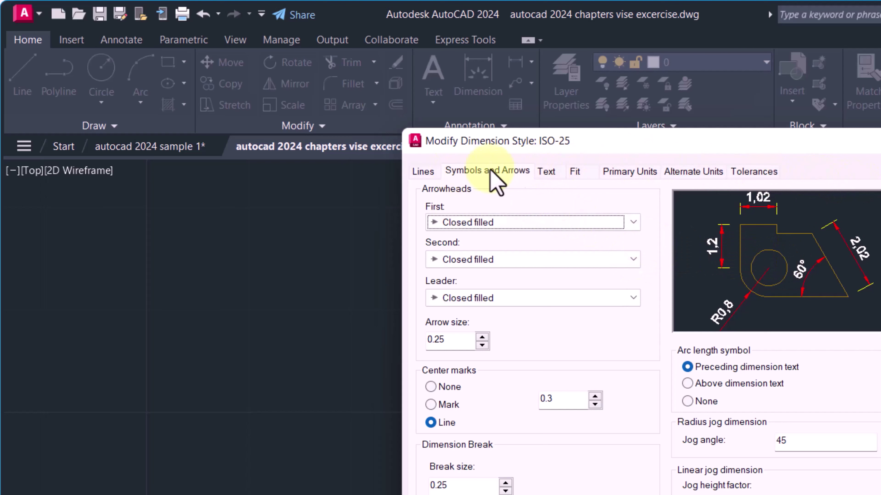
{"action": "left_click", "coordinate": [423, 171]}
{"action": "left_click", "coordinate": [478, 172]}
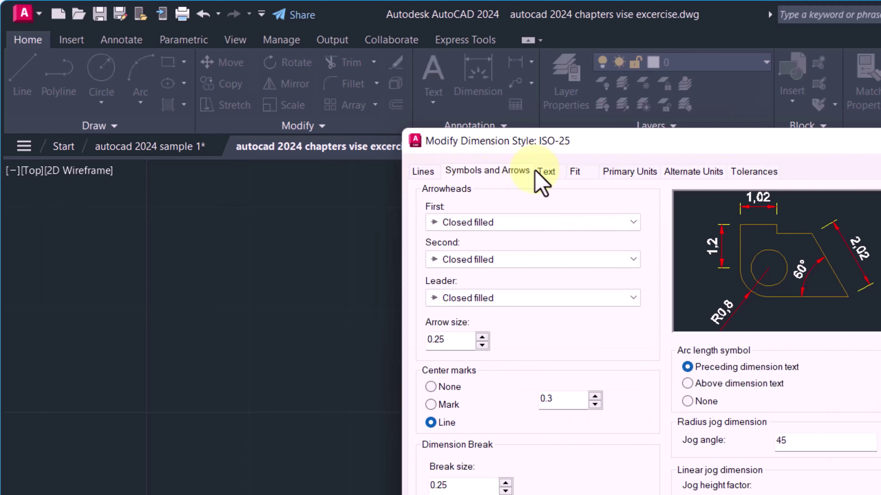
{"action": "left_click", "coordinate": [546, 172]}
{"action": "type", "text": "3.5"}
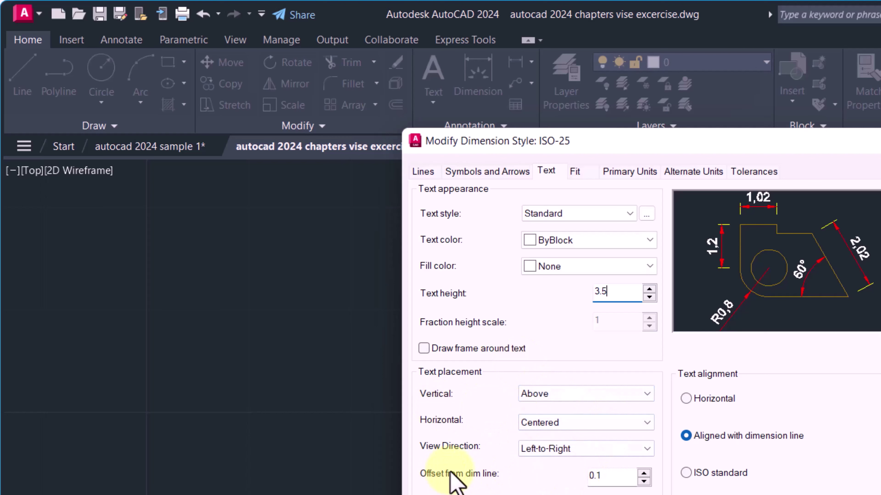
{"action": "left_click", "coordinate": [612, 476]}
{"action": "type", "text": "0.25"}
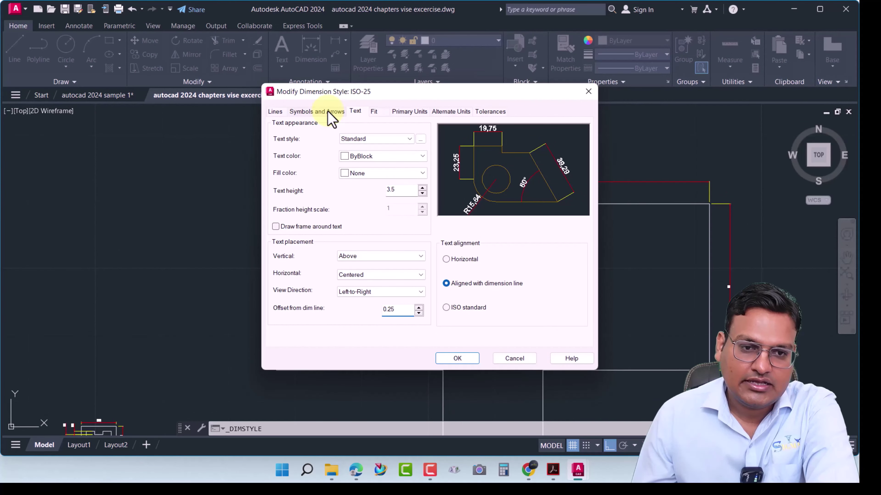
{"action": "left_click", "coordinate": [313, 111]}
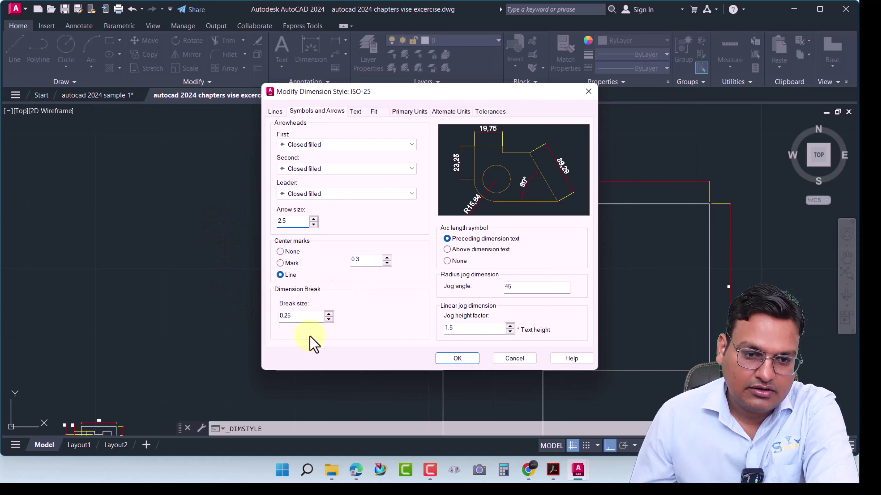
{"action": "left_click", "coordinate": [305, 323]}
{"action": "type", "text": "0.5"}
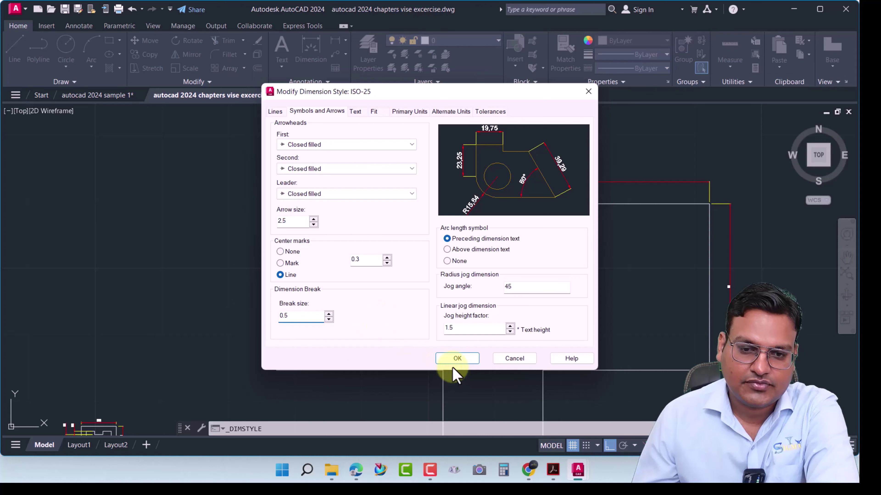
{"action": "left_click", "coordinate": [271, 112]}
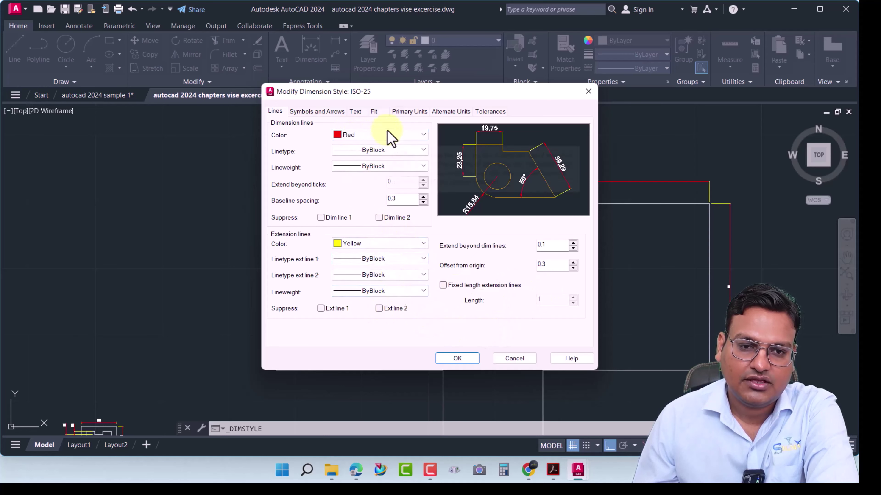
{"action": "left_click", "coordinate": [411, 112]}
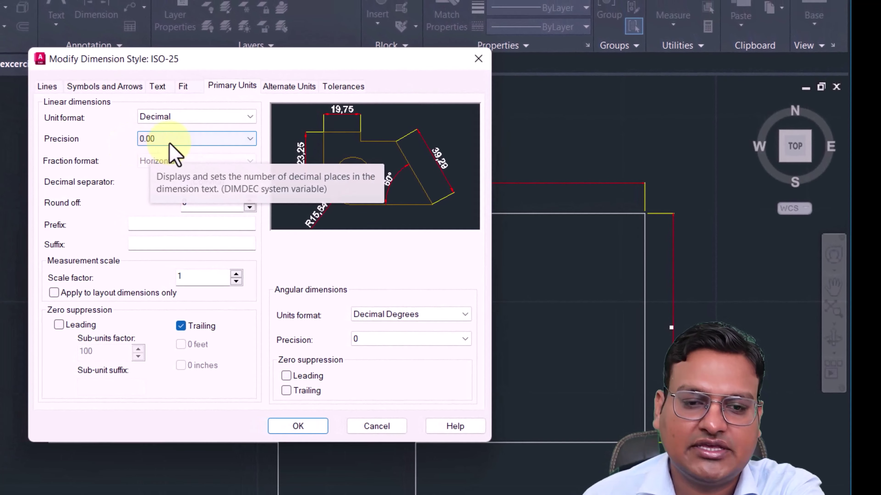
{"action": "left_click", "coordinate": [297, 426]}
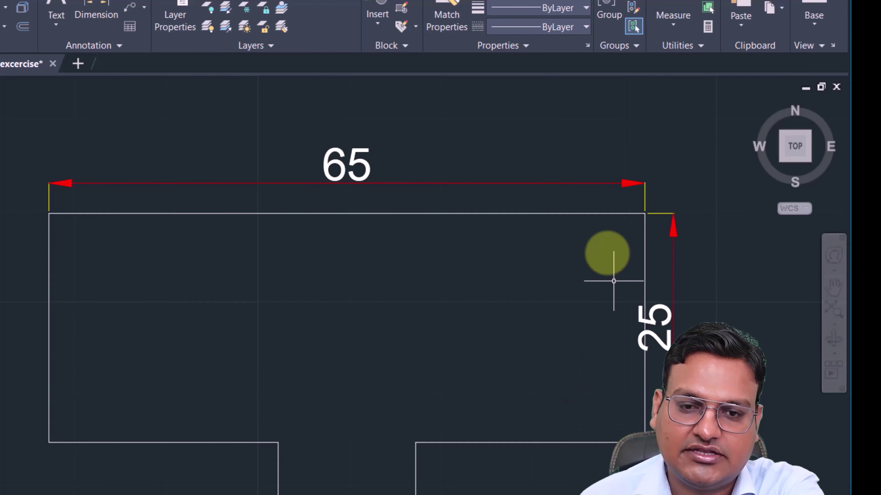
- Crossing-select the T-shaped outline with its dimensions and move them to a new location
{"action": "scroll", "coordinate": [613, 281], "scroll_direction": "down", "scroll_amount": 2}
{"action": "scroll", "coordinate": [432, 187], "scroll_direction": "up", "scroll_amount": 4}
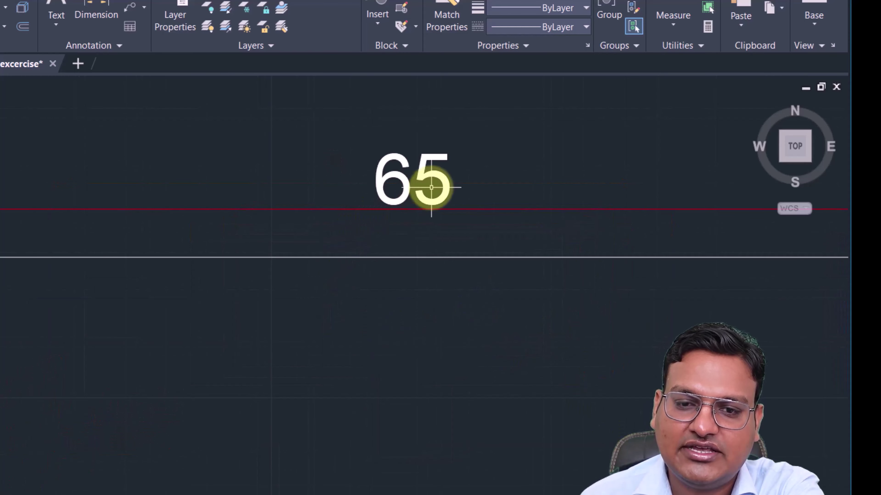
{"action": "mouse_move", "coordinate": [432, 188]}
{"action": "middle_mouse_down"}
{"action": "mouse_move", "coordinate": [246, 191]}
{"action": "mouse_move", "coordinate": [368, 172]}
{"action": "middle_mouse_up"}
{"action": "scroll", "coordinate": [243, 189], "scroll_direction": "down", "scroll_amount": 2}
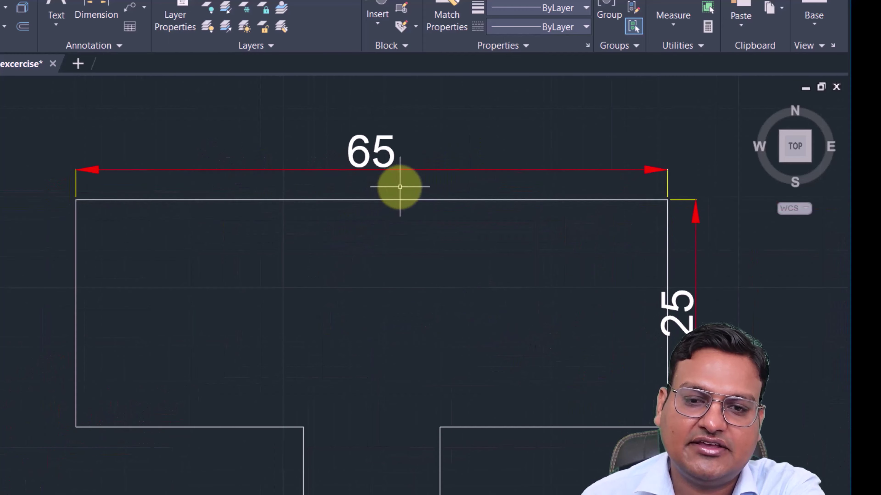
{"action": "scroll", "coordinate": [400, 187], "scroll_direction": "down", "scroll_amount": 2}
{"action": "left_click", "coordinate": [161, 467]}
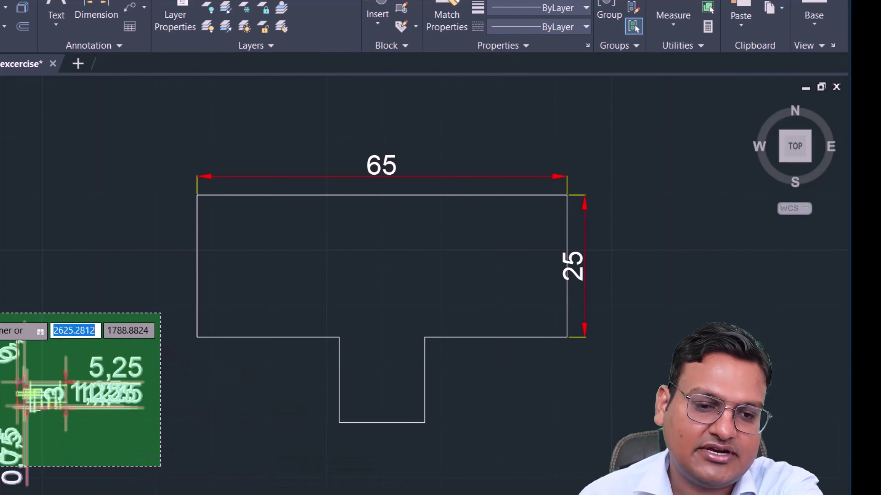
{"action": "left_click", "coordinate": [1, 313]}
{"action": "type", "text": "m"}
{"action": "key", "text": "Return"}
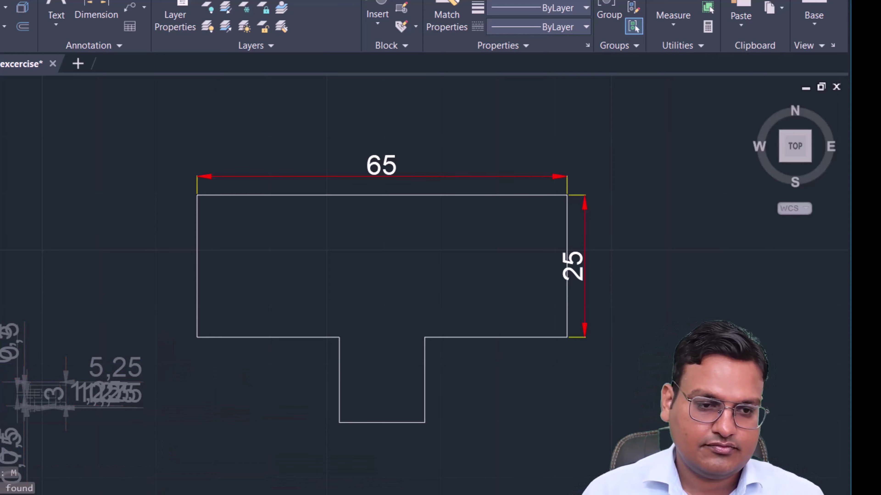
{"action": "scroll", "coordinate": [239, 357], "scroll_direction": "down", "scroll_amount": 3}
{"action": "mouse_move", "coordinate": [271, 353]}
{"action": "middle_mouse_down"}
{"action": "mouse_move", "coordinate": [239, 361]}
{"action": "mouse_move", "coordinate": [275, 356]}
{"action": "middle_mouse_up"}
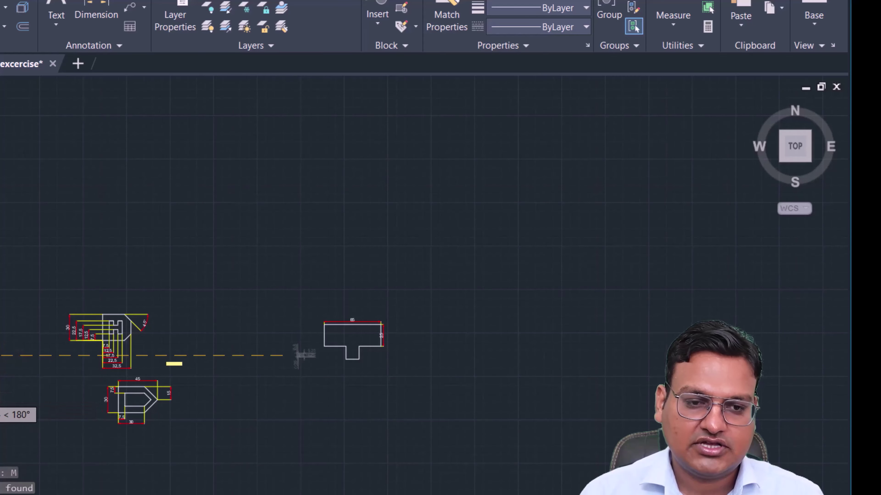
{"action": "scroll", "coordinate": [289, 373], "scroll_direction": "up", "scroll_amount": 6}
{"action": "scroll", "coordinate": [305, 340], "scroll_direction": "up", "scroll_amount": 3}
{"action": "middle_click_drag", "start_coordinate": [254, 393], "coordinate": [328, 304]}
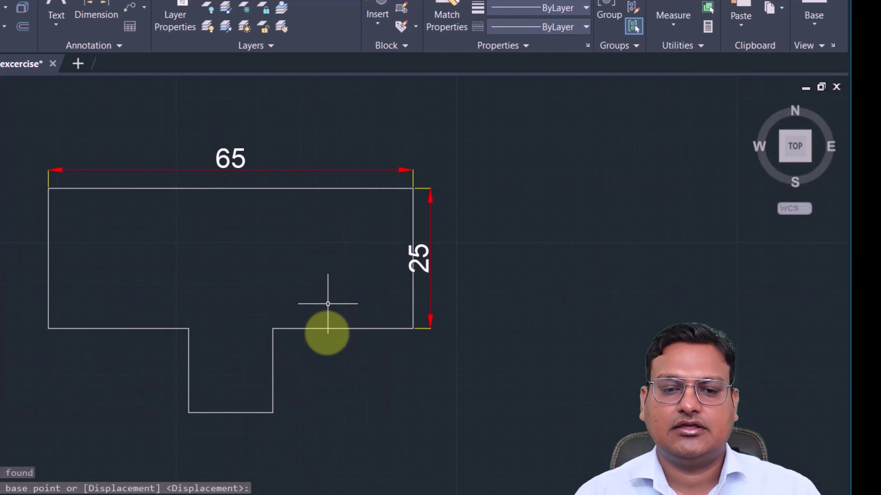
{"action": "scroll", "coordinate": [405, 264], "scroll_direction": "up", "scroll_amount": 2}
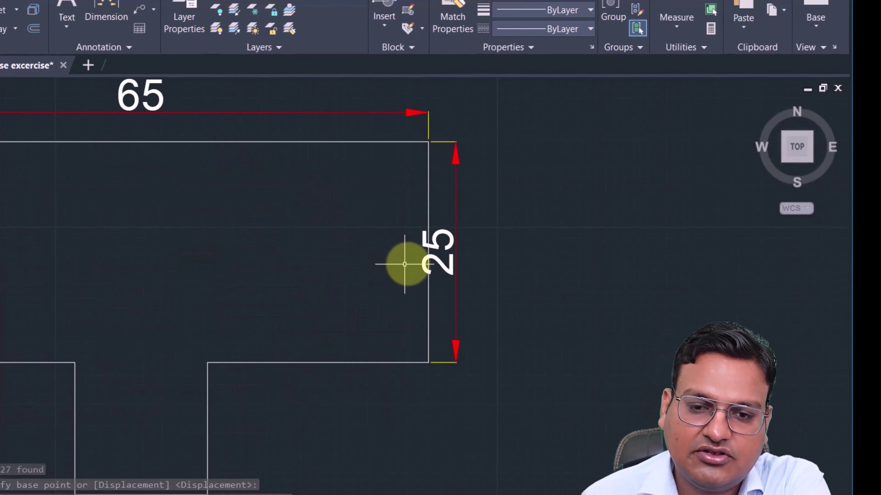
{"action": "left_click", "coordinate": [404, 264]}
{"action": "left_click", "coordinate": [569, 254]}
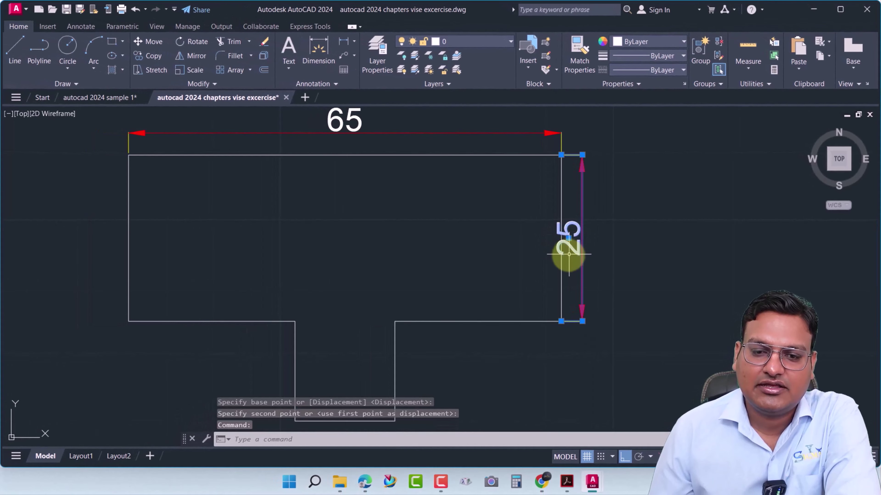
- Stretch the vertical 25 dimension further to the right of the shape
{"action": "left_click", "coordinate": [568, 238]}
{"action": "left_click", "coordinate": [624, 239]}
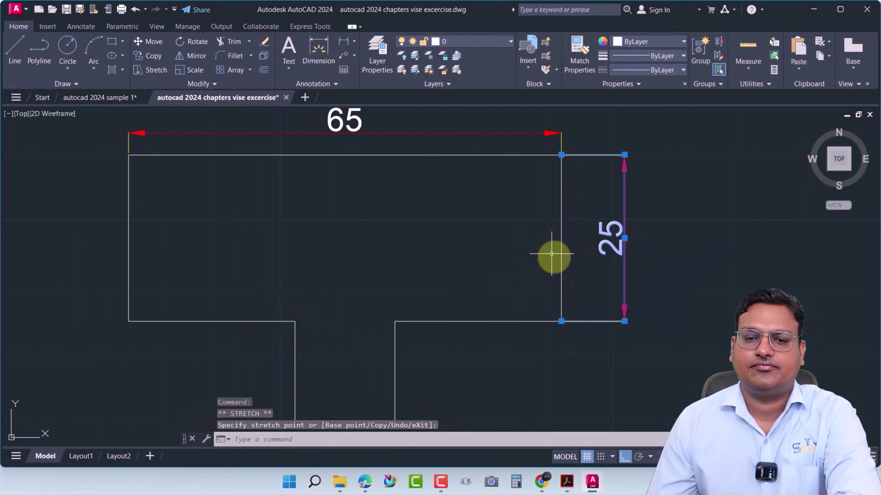
{"action": "key", "text": "Escape"}
{"action": "scroll", "coordinate": [527, 271], "scroll_direction": "down", "scroll_amount": 2}
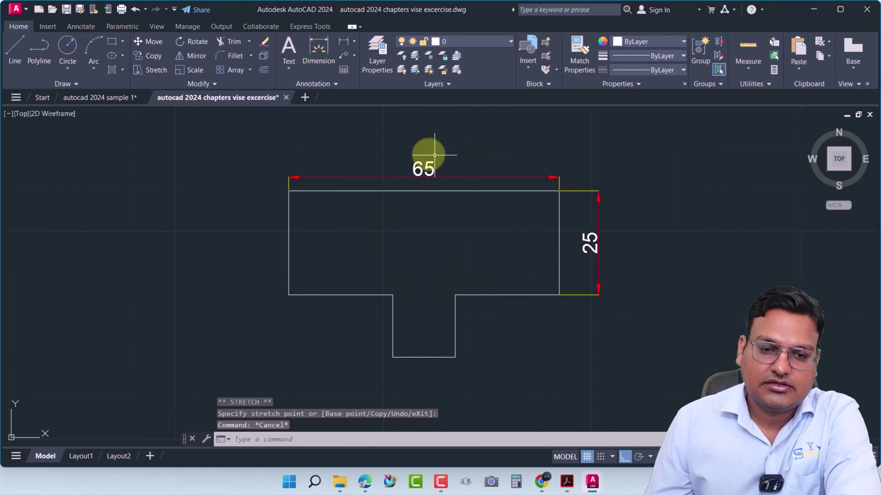
- Add a horizontal 25 dimension below the right step and a vertical 15 beside it
{"action": "left_click", "coordinate": [309, 62]}
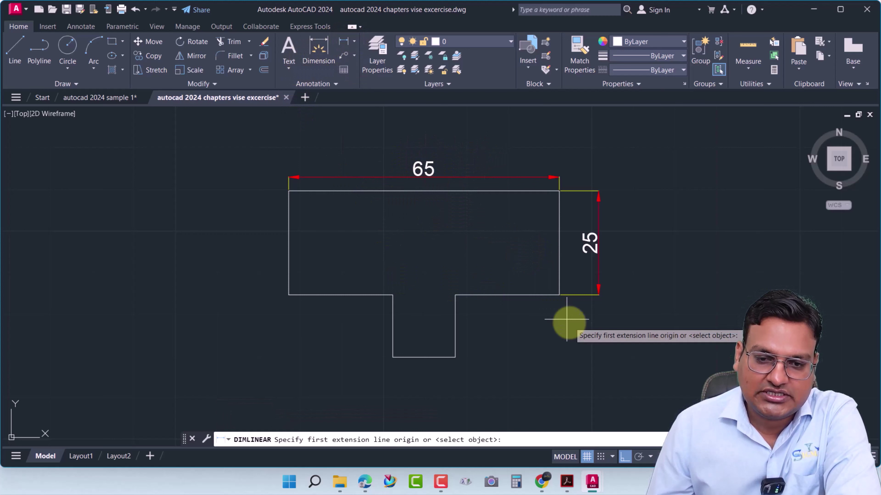
{"action": "left_click", "coordinate": [558, 295]}
{"action": "left_click", "coordinate": [455, 295]}
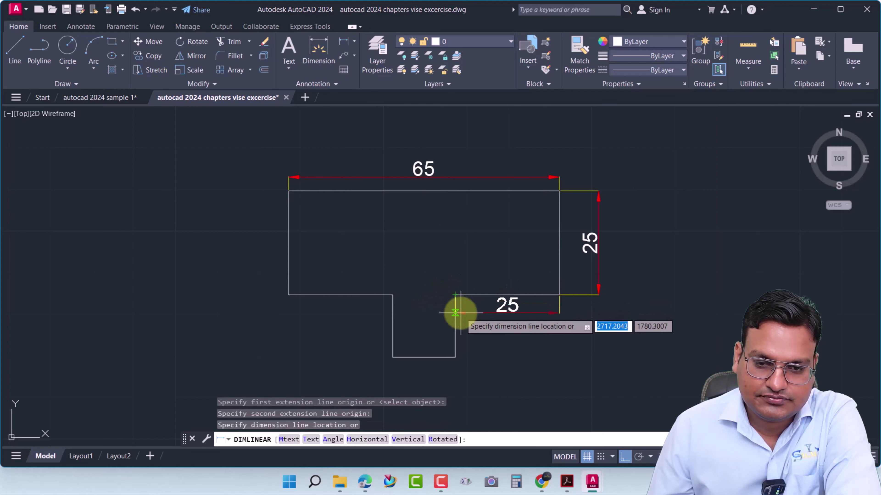
{"action": "left_click", "coordinate": [461, 318]}
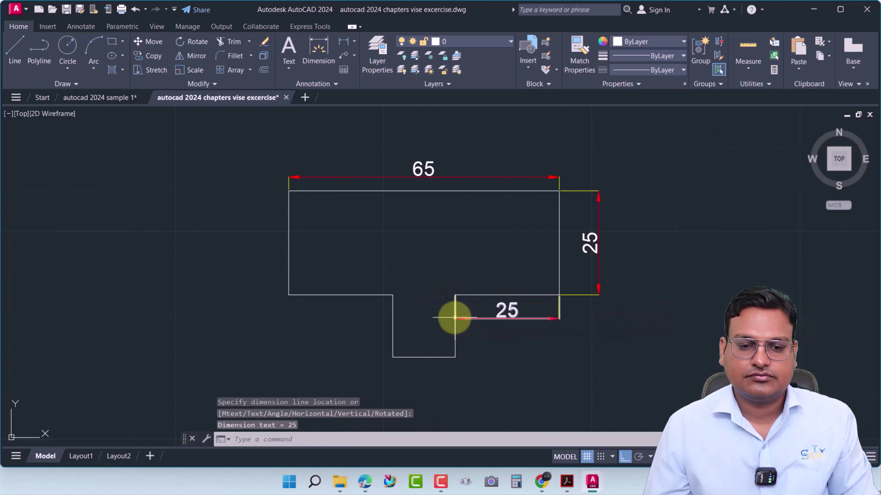
{"action": "key", "text": "Return"}
{"action": "left_click", "coordinate": [455, 295]}
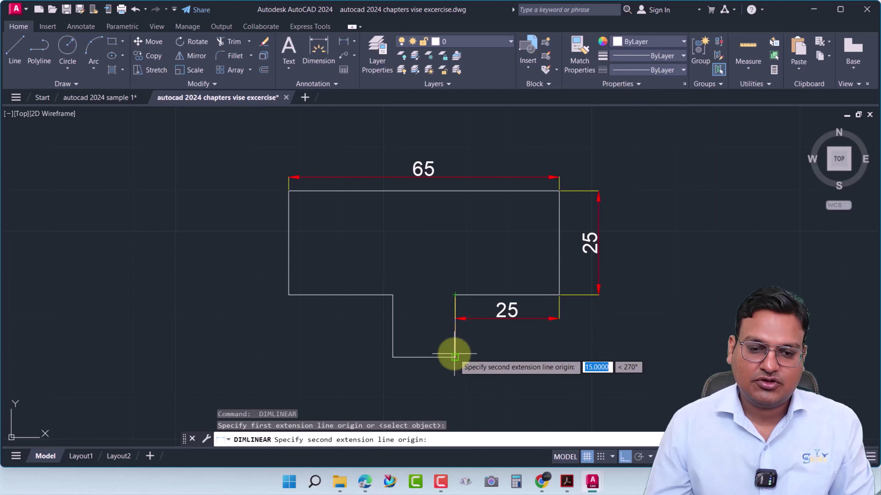
{"action": "left_click", "coordinate": [455, 357]}
{"action": "left_click", "coordinate": [485, 353]}
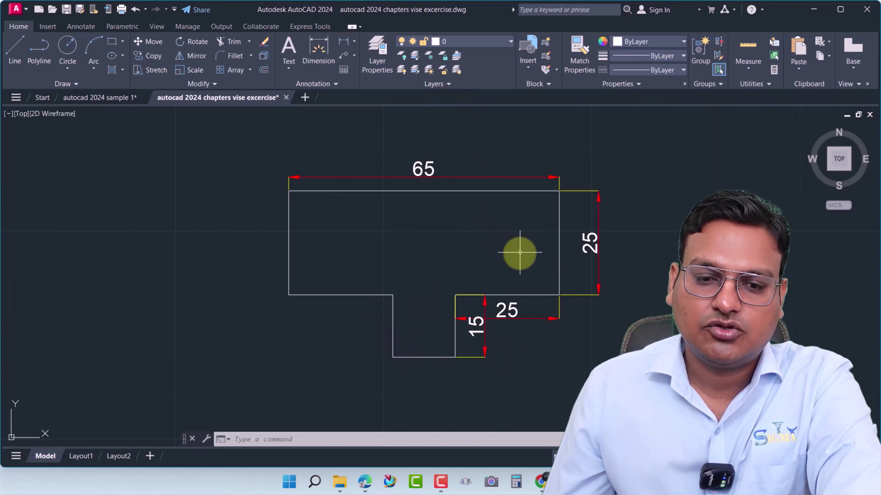
- Dimension the stem's bottom as 15 and move its text to the left of the stem
{"action": "left_click", "coordinate": [476, 326]}
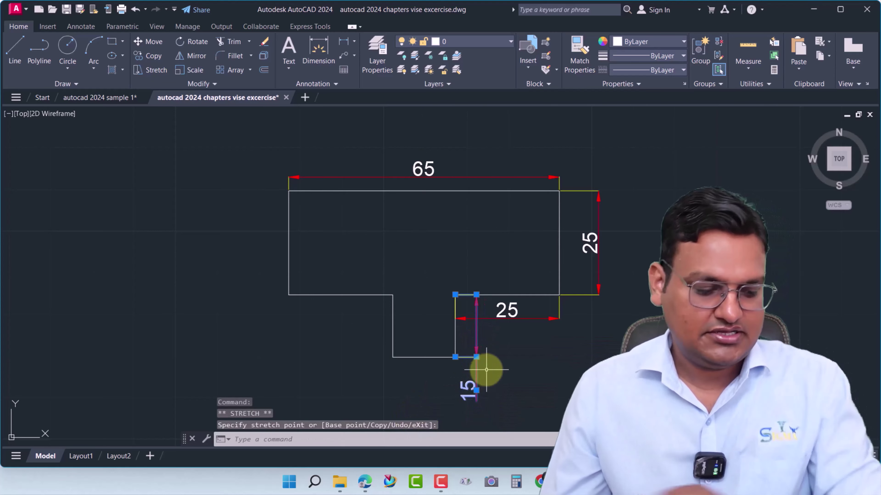
{"action": "key", "text": "Escape"}
{"action": "middle_click_drag", "start_coordinate": [490, 341], "coordinate": [493, 253]}
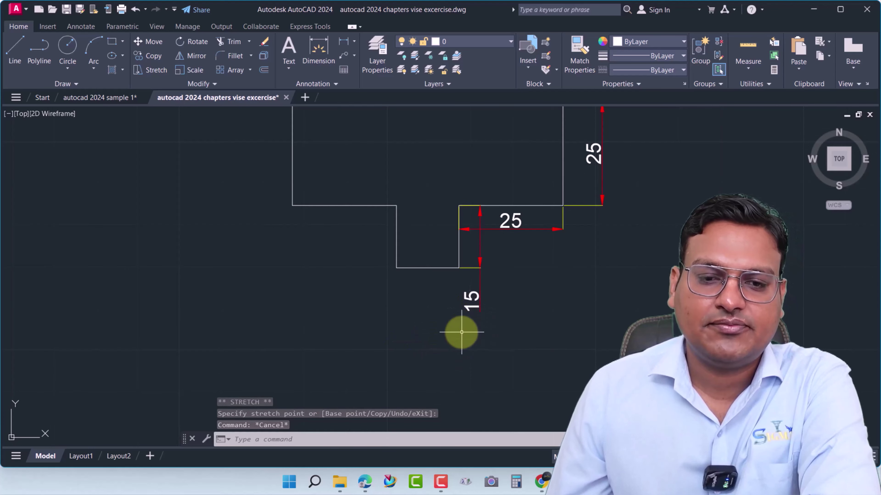
{"action": "middle_click_drag", "start_coordinate": [425, 295], "coordinate": [419, 339]}
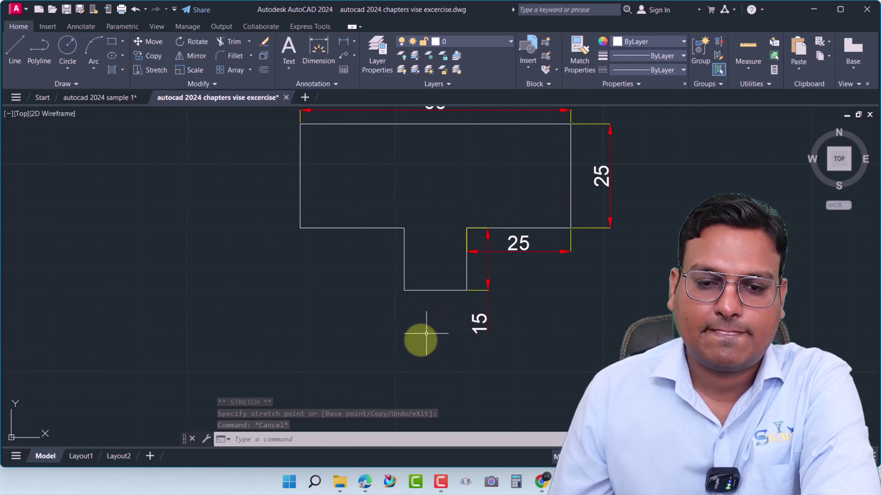
{"action": "left_click", "coordinate": [341, 45]}
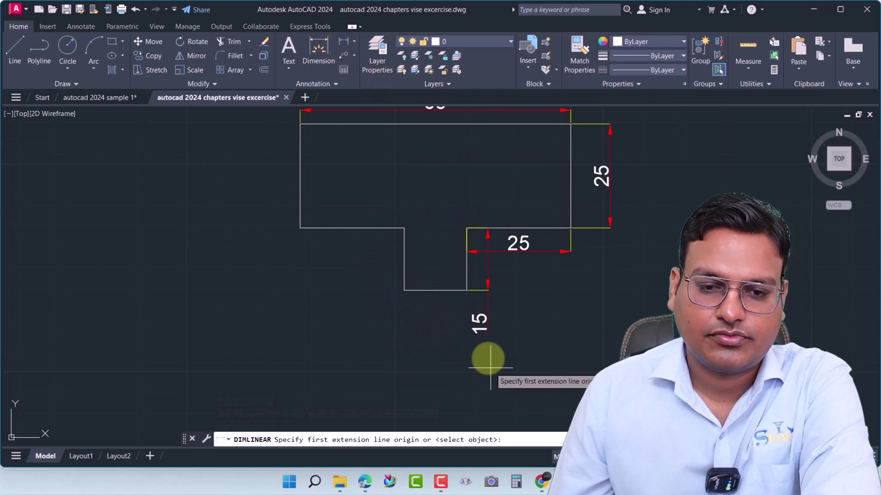
{"action": "left_click", "coordinate": [467, 290]}
{"action": "left_click", "coordinate": [405, 290]}
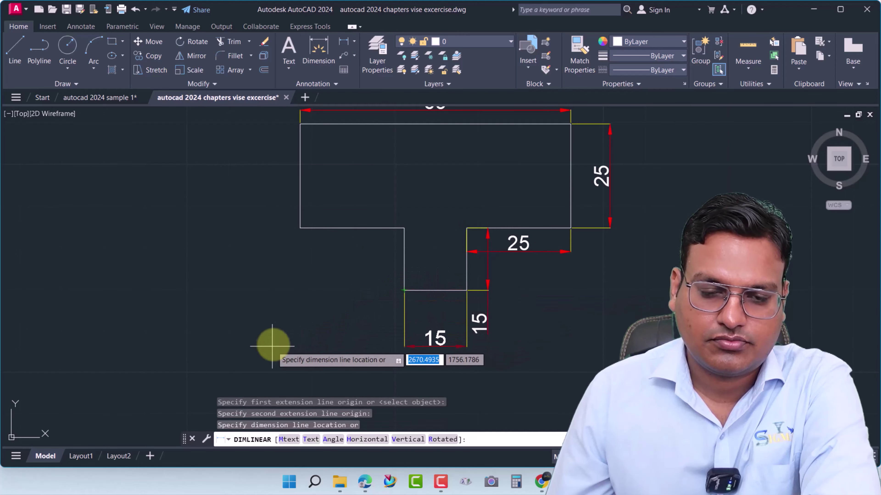
{"action": "left_click", "coordinate": [292, 343]}
{"action": "left_click", "coordinate": [444, 336]}
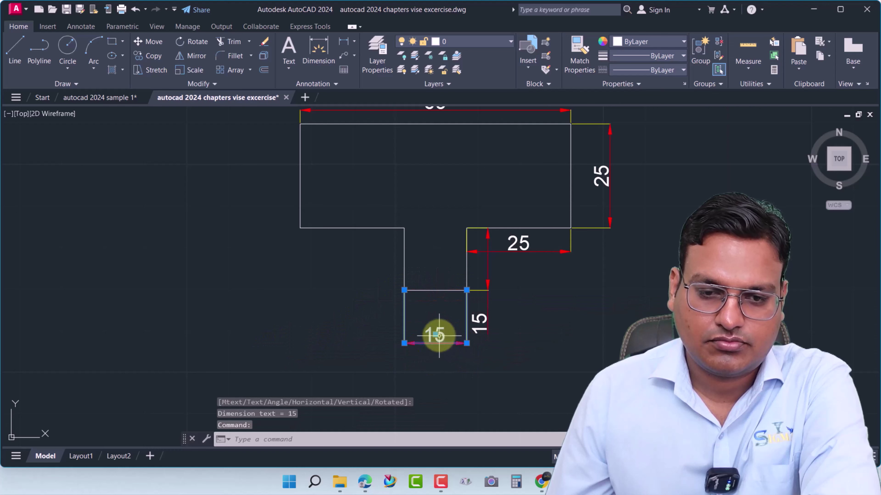
{"action": "left_click", "coordinate": [436, 335]}
{"action": "left_click", "coordinate": [357, 325]}
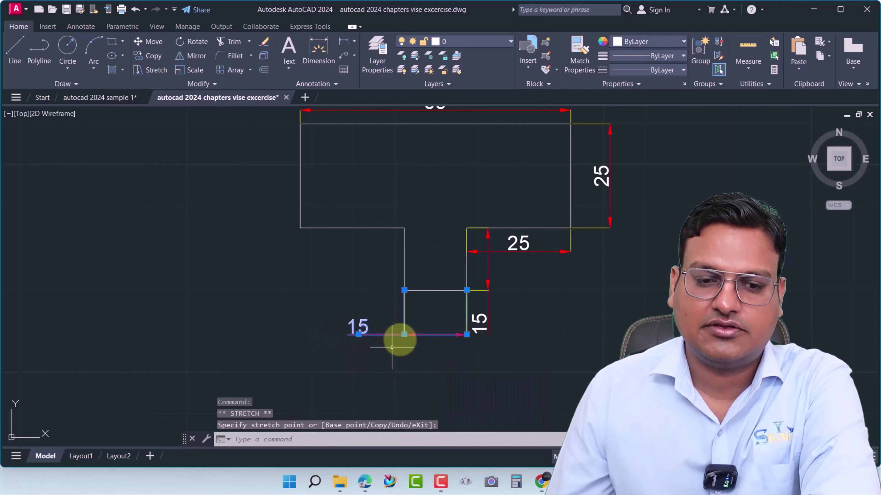
{"action": "key", "text": "Escape"}
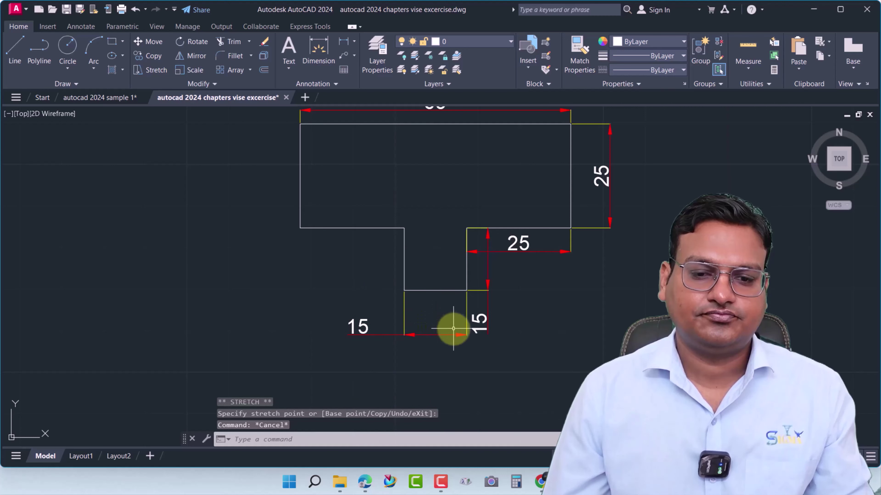
- Add a vertical 15 dimension along the stem's left side
{"action": "key", "text": "Return"}
{"action": "left_click", "coordinate": [404, 228]}
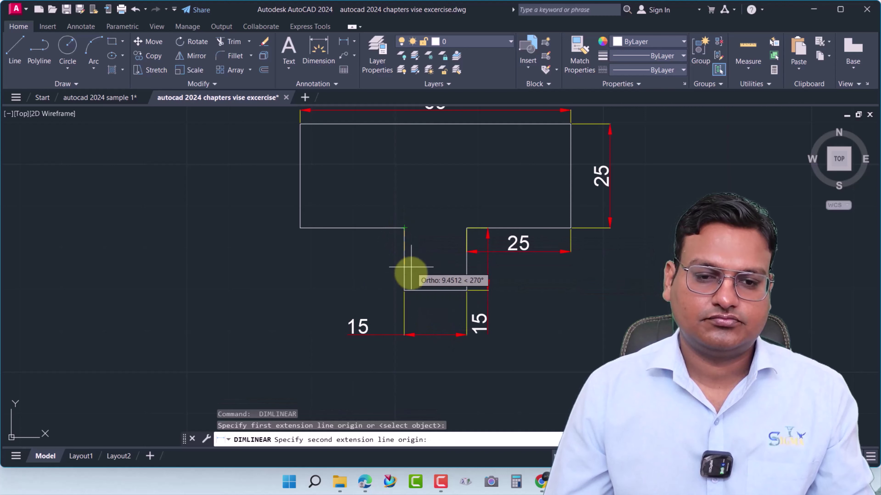
{"action": "left_click", "coordinate": [404, 290]}
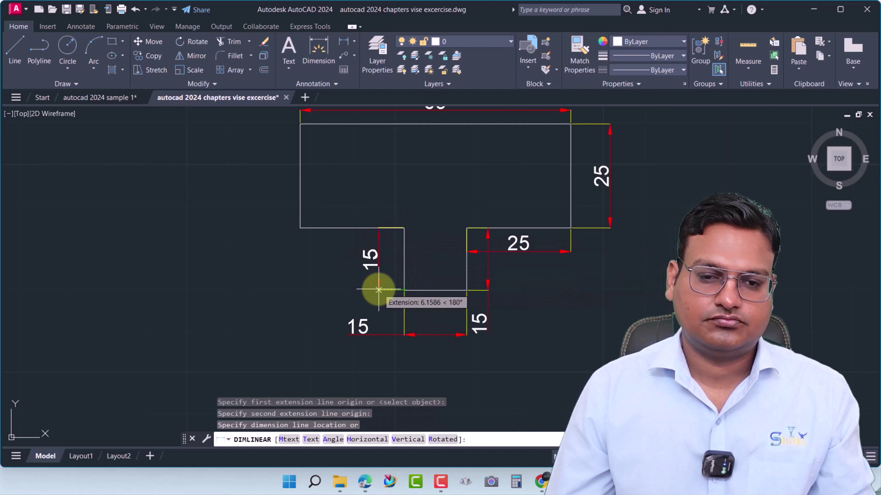
{"action": "left_click", "coordinate": [385, 288]}
{"action": "key", "text": "Return"}
{"action": "key", "text": "Return"}
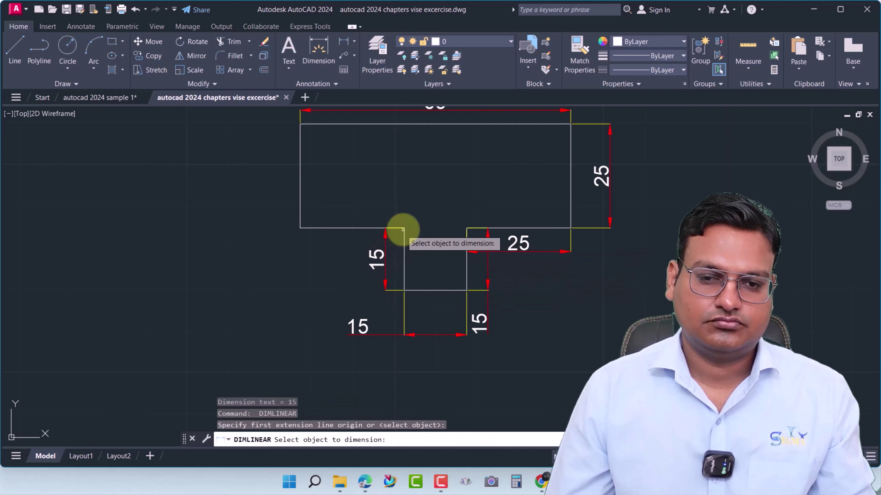
{"action": "key", "text": "Escape"}
{"action": "key", "text": "Return"}
- Dimension the left step as 25, moving its text out left, and the left side as 25
{"action": "left_click", "coordinate": [403, 229]}
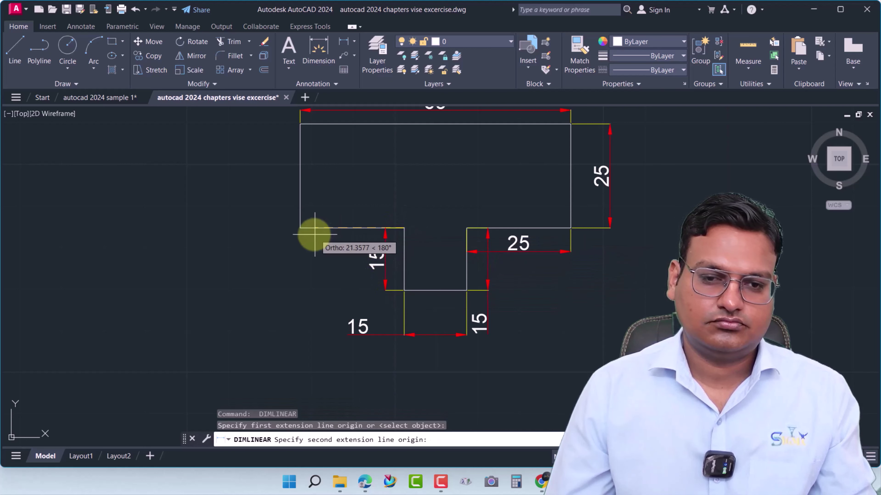
{"action": "left_click", "coordinate": [300, 228]}
{"action": "left_click", "coordinate": [322, 254]}
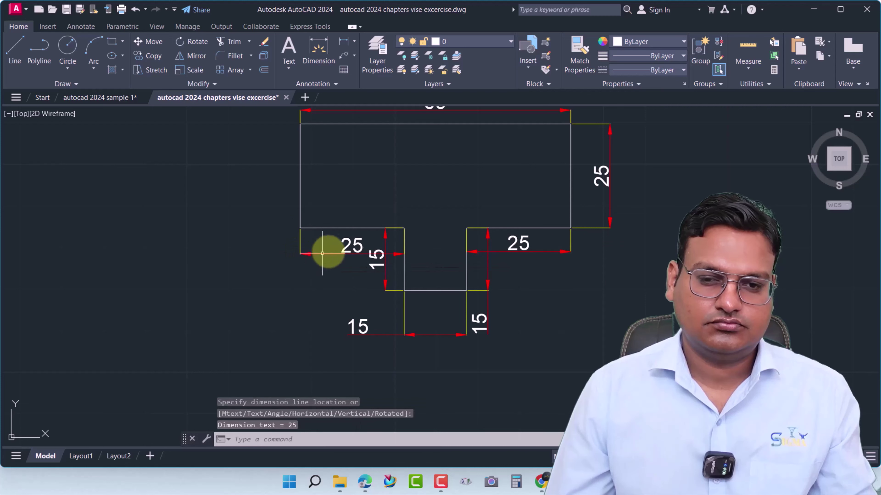
{"action": "left_click", "coordinate": [347, 246]}
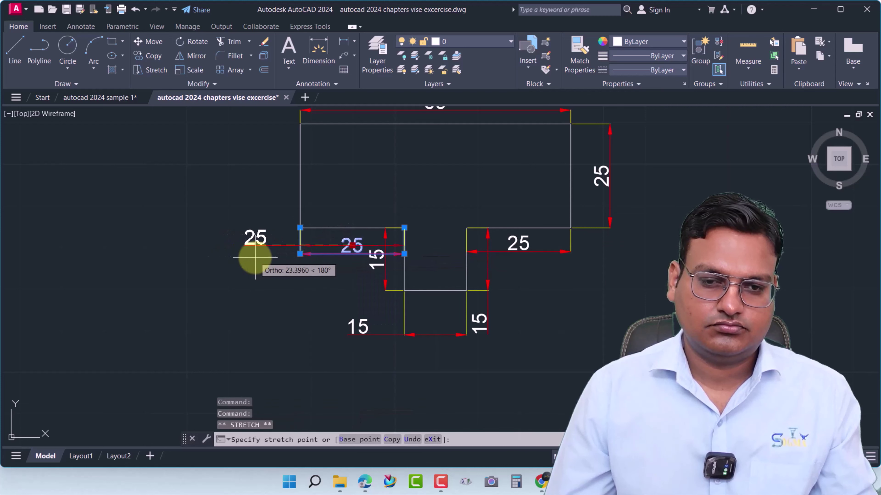
{"action": "left_click", "coordinate": [258, 285]}
{"action": "key", "text": "Return"}
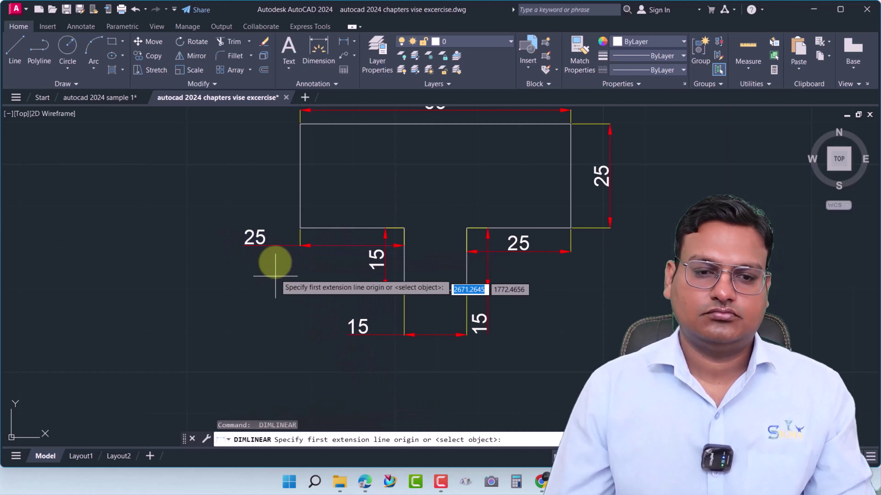
{"action": "left_click", "coordinate": [300, 229]}
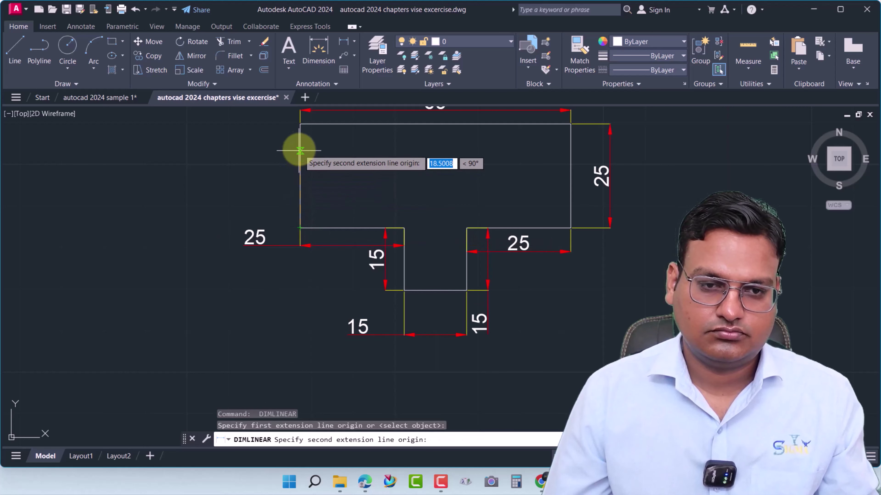
{"action": "left_click", "coordinate": [300, 124]}
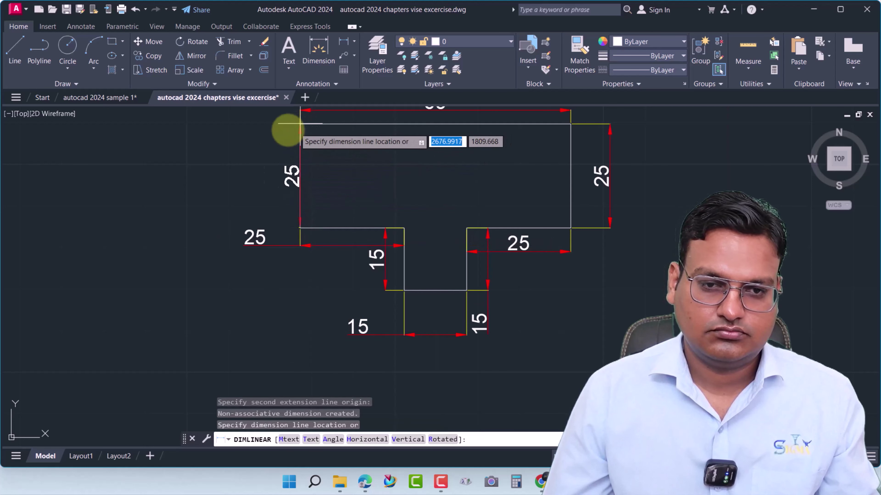
{"action": "left_click", "coordinate": [276, 135]}
- Erase the left-side vertical 25 dimension
{"action": "middle_click_drag", "start_coordinate": [295, 265], "coordinate": [275, 291]}
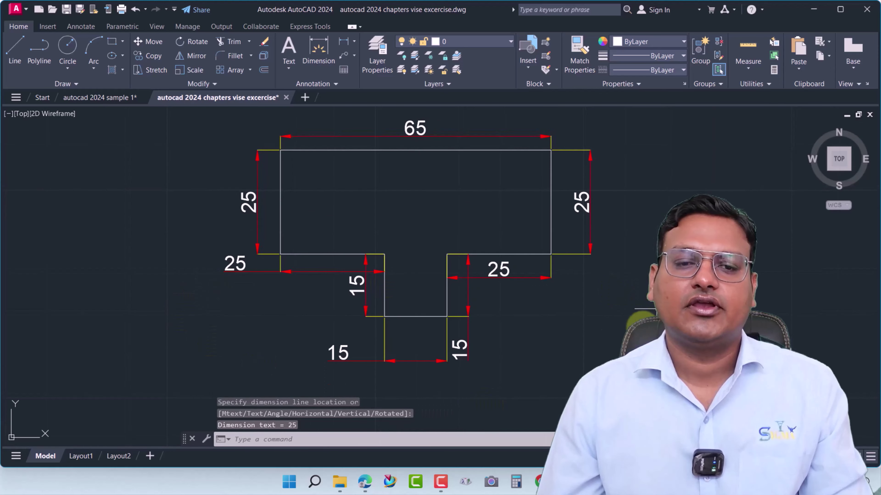
{"action": "key", "text": "Escape"}
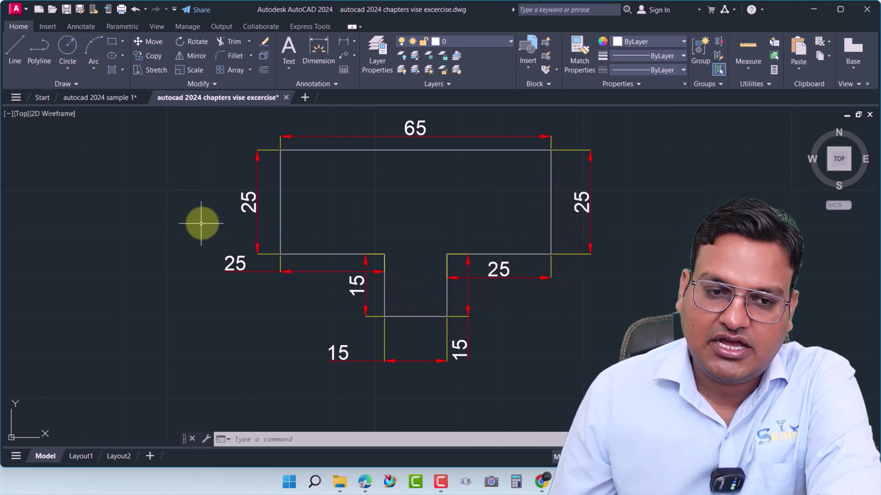
{"action": "left_click", "coordinate": [241, 199]}
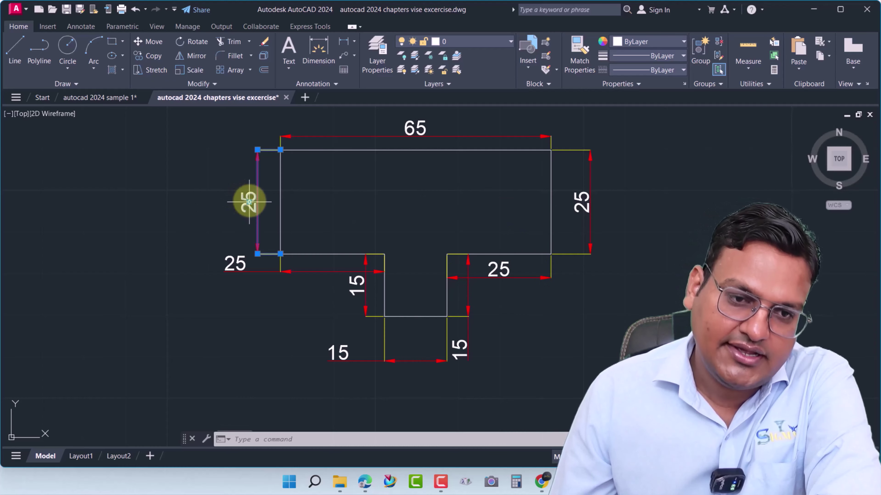
{"action": "type", "text": "e"}
{"action": "key", "text": "Return"}
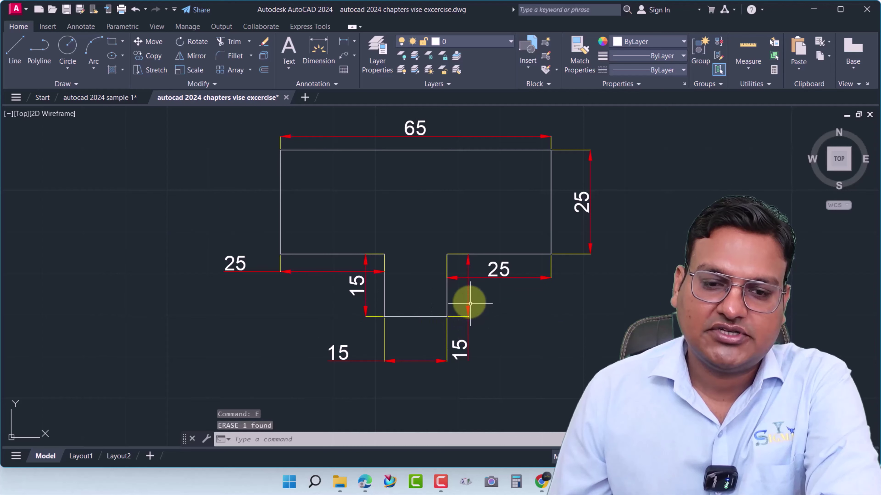
- Window-select and delete the vertical 15 beside the stem's right edge
{"action": "left_click", "coordinate": [470, 292]}
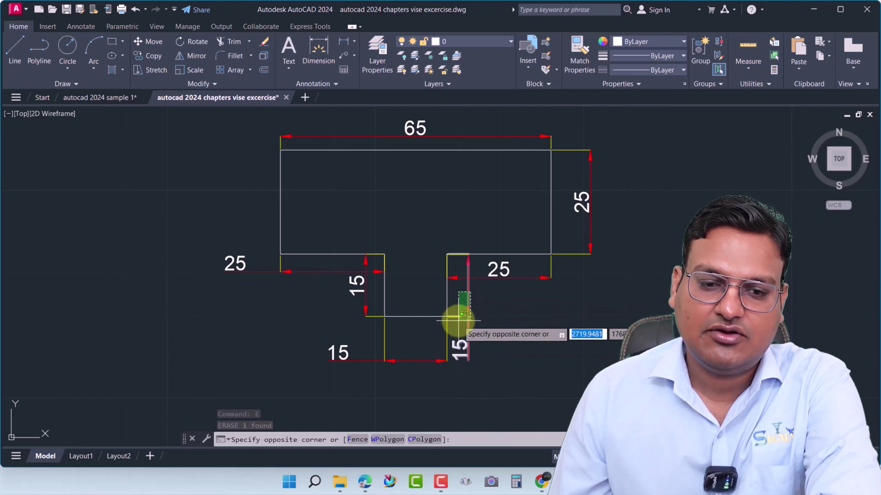
{"action": "left_click", "coordinate": [466, 369]}
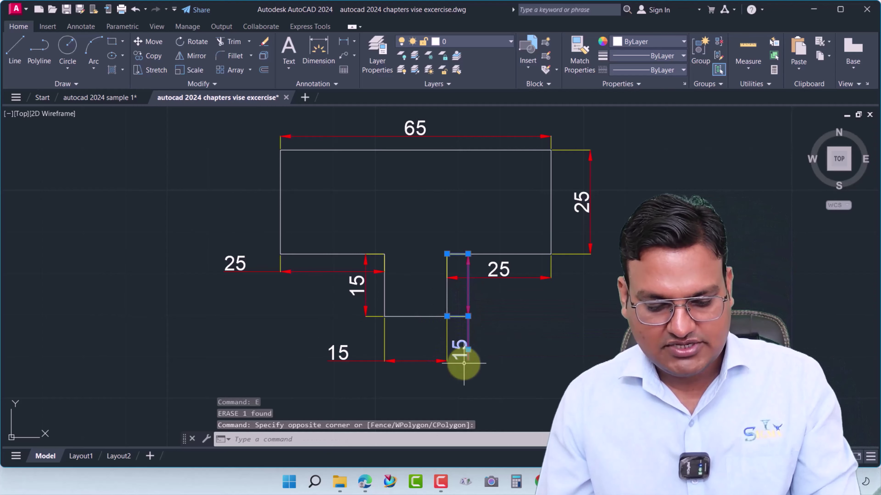
{"action": "key", "text": "Delete"}
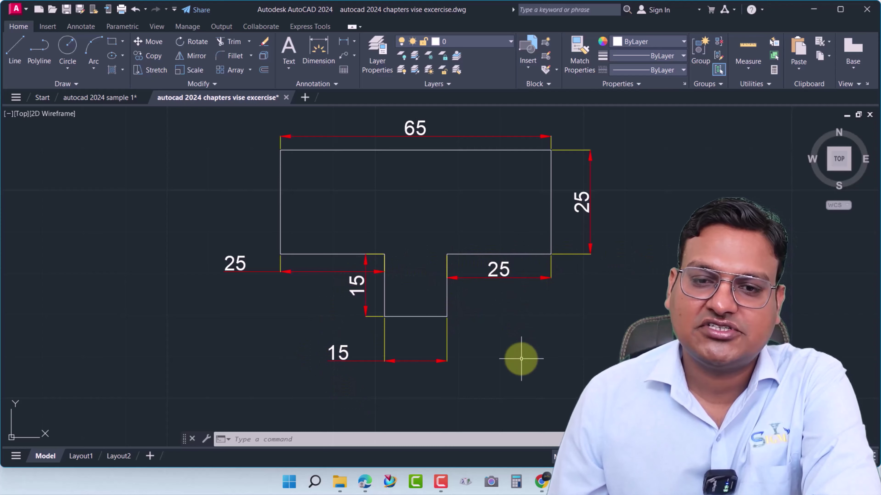
- Clear empty space right of the T-shape and start a polyline there
{"action": "middle_click_drag", "start_coordinate": [517, 389], "coordinate": [511, 402]}
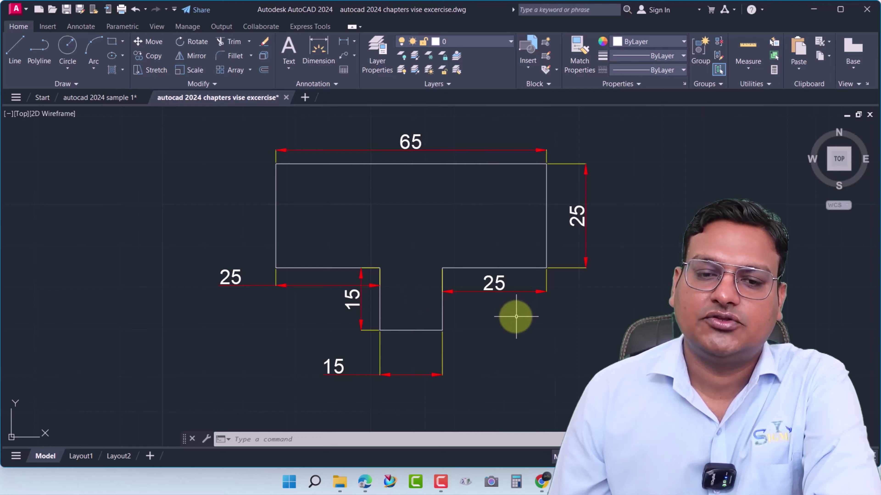
{"action": "scroll", "coordinate": [520, 264], "scroll_direction": "down", "scroll_amount": 2}
{"action": "middle_click_drag", "start_coordinate": [531, 222], "coordinate": [360, 252]}
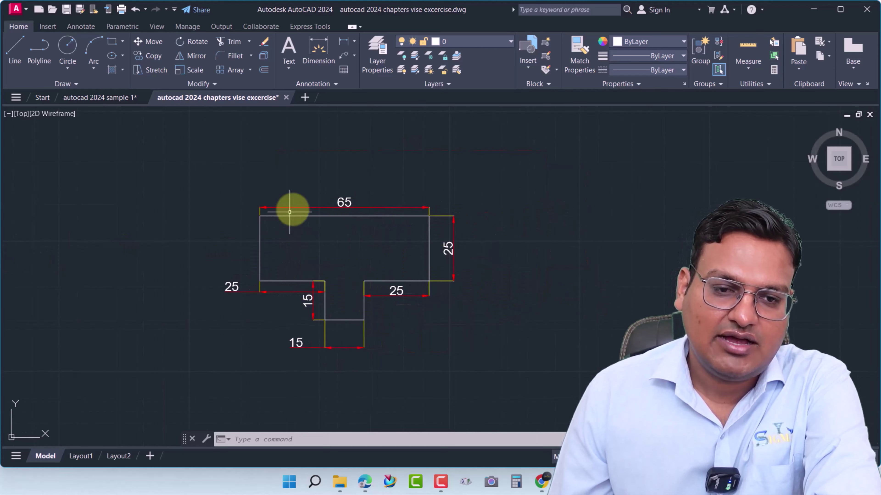
{"action": "middle_click_drag", "start_coordinate": [410, 297], "coordinate": [102, 306]}
{"action": "middle_click_drag", "start_coordinate": [98, 257], "coordinate": [203, 246]}
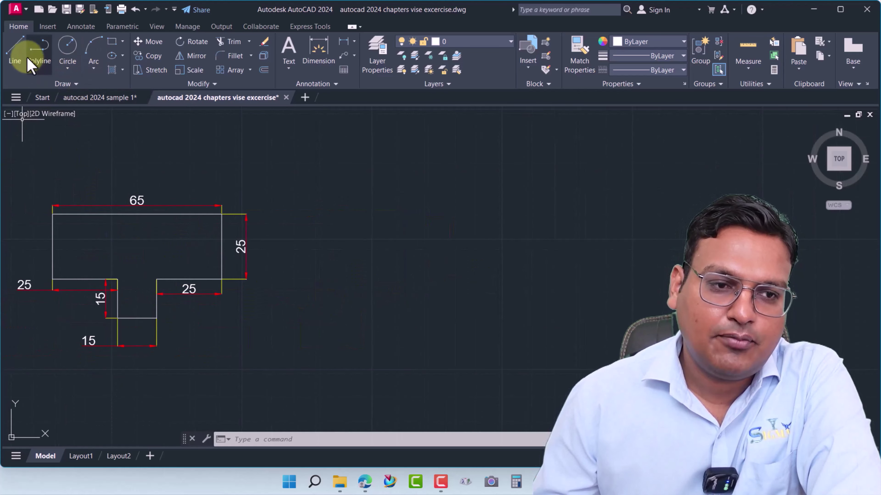
{"action": "left_click", "coordinate": [41, 52]}
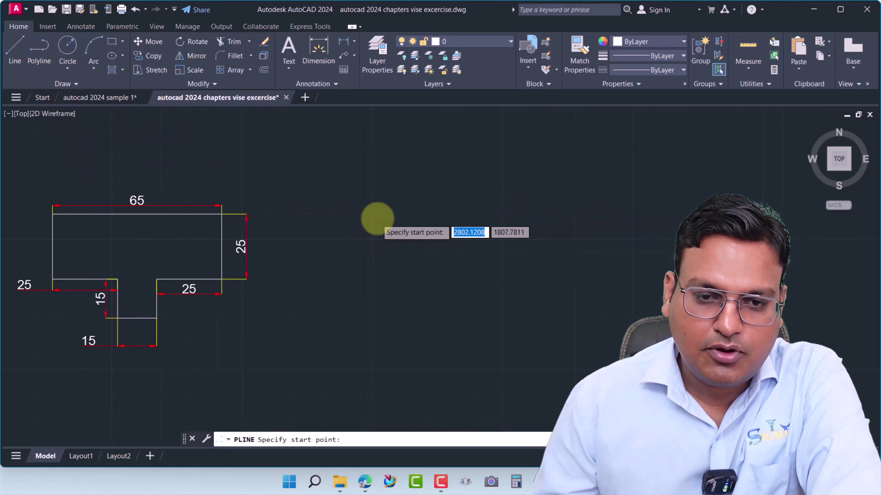
{"action": "scroll", "coordinate": [377, 219], "scroll_direction": "up", "scroll_amount": 2}
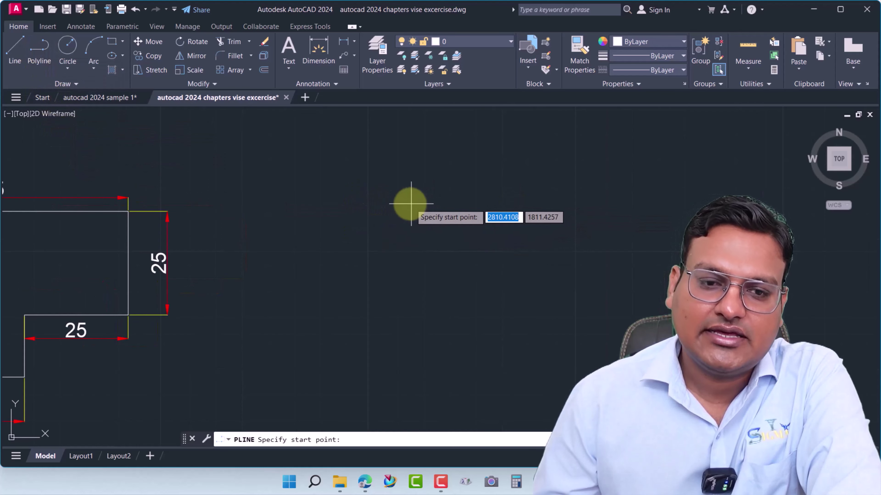
{"action": "left_click", "coordinate": [407, 203]}
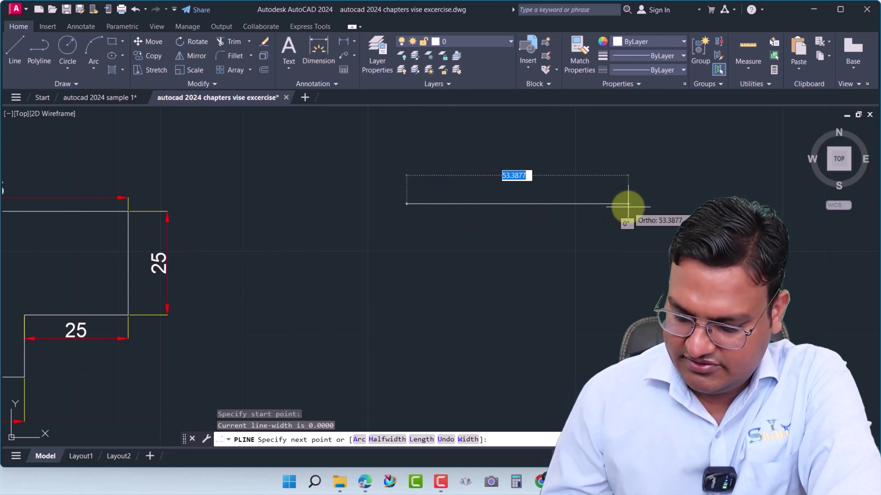
- Draw the first stepped polyline edges of 25, 15, 35, 10 and 25 units
{"action": "key", "text": "BackSpace"}
{"action": "type", "text": "25"}
{"action": "key", "text": "Return"}
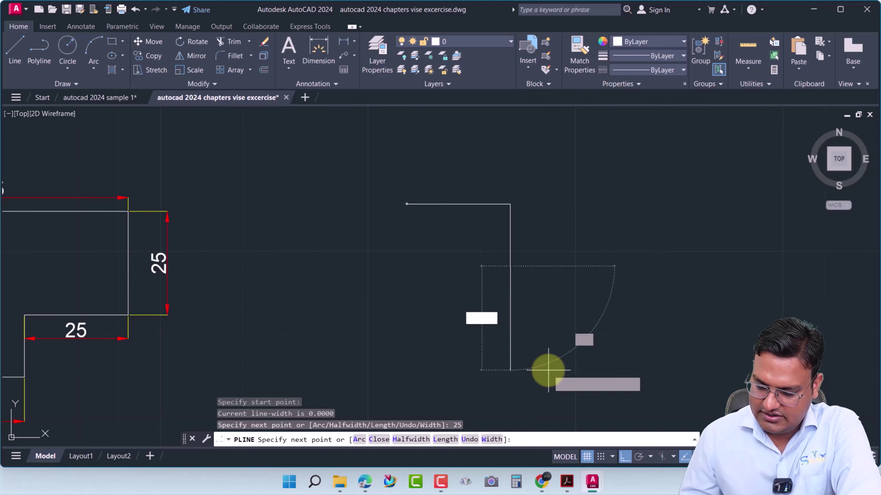
{"action": "key", "text": "Return"}
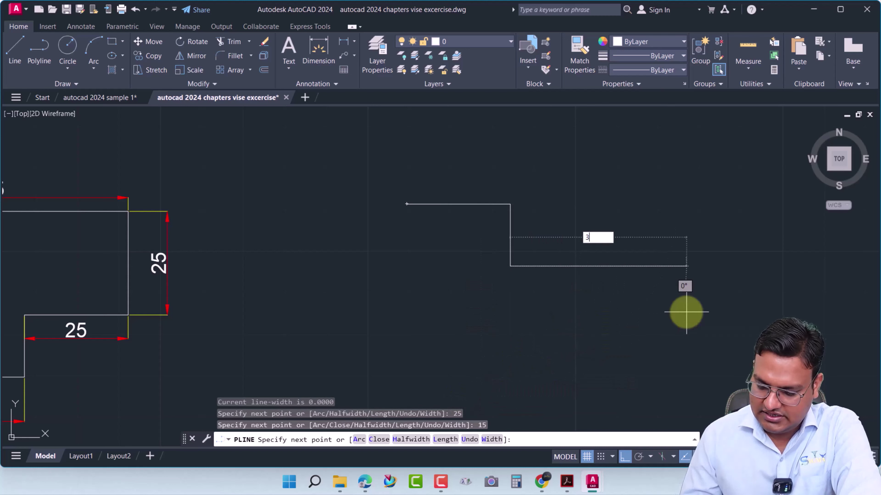
{"action": "type", "text": "35"}
{"action": "key", "text": "Return"}
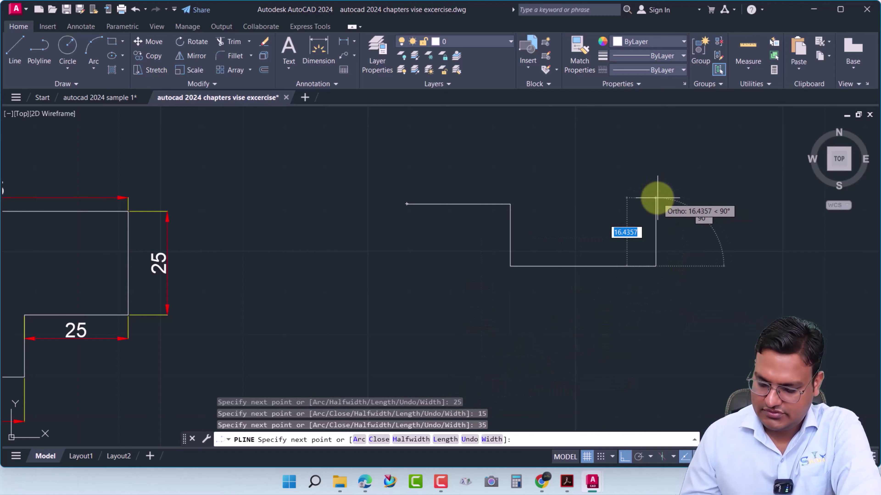
{"action": "key", "text": "Return"}
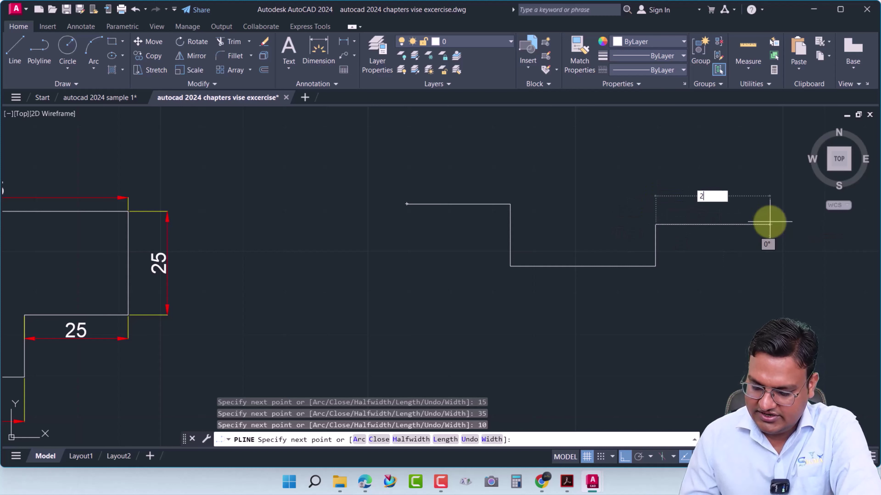
{"action": "type", "text": "5"}
{"action": "key", "text": "Return"}
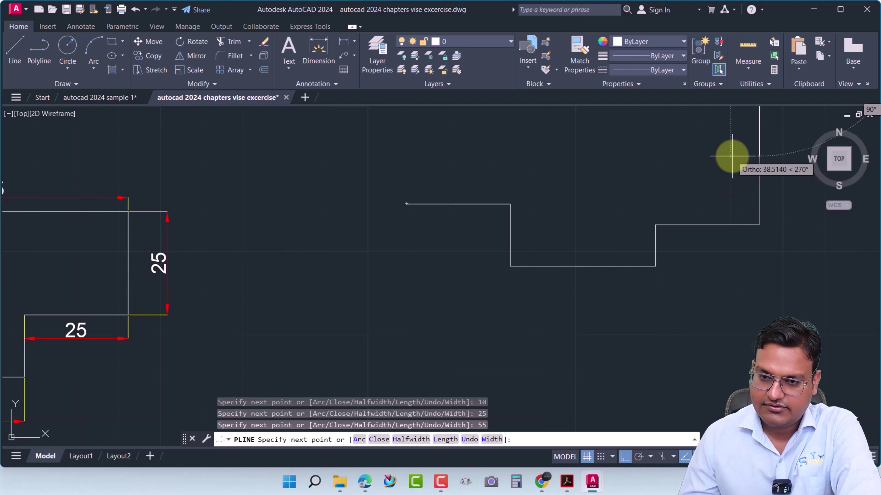
- Add the remaining 25, 10 and 10-unit edges and end the polyline
{"action": "scroll", "coordinate": [739, 267], "scroll_direction": "down", "scroll_amount": 4}
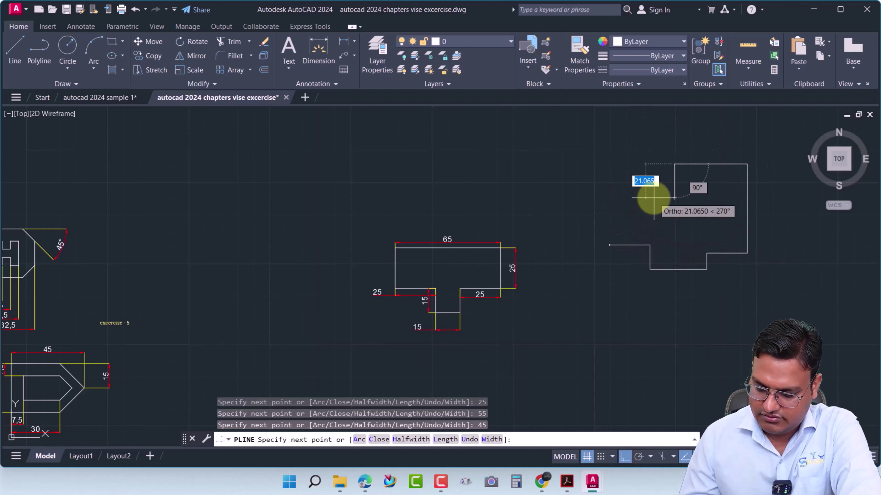
{"action": "key", "text": "Return"}
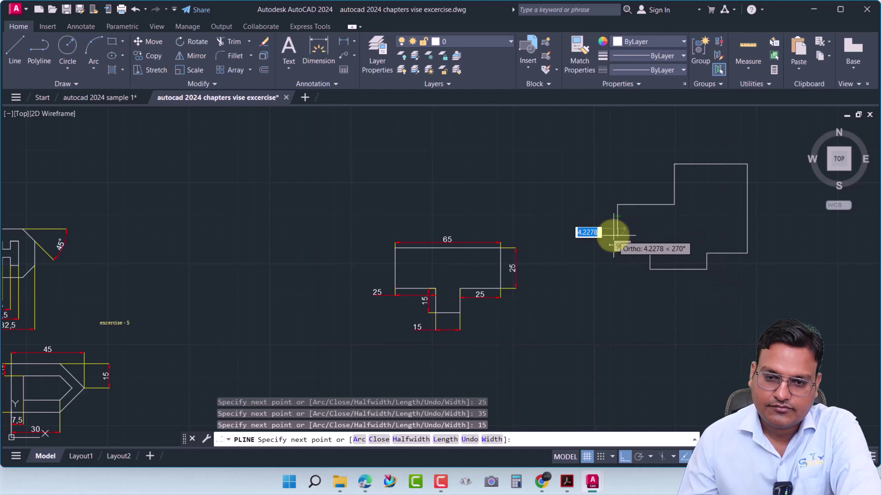
{"action": "scroll", "coordinate": [608, 249], "scroll_direction": "up", "scroll_amount": 4}
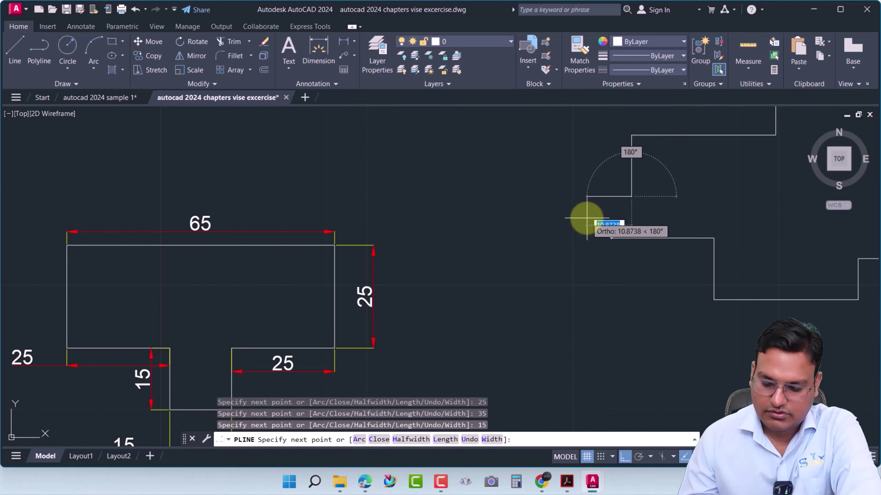
{"action": "key", "text": "Return"}
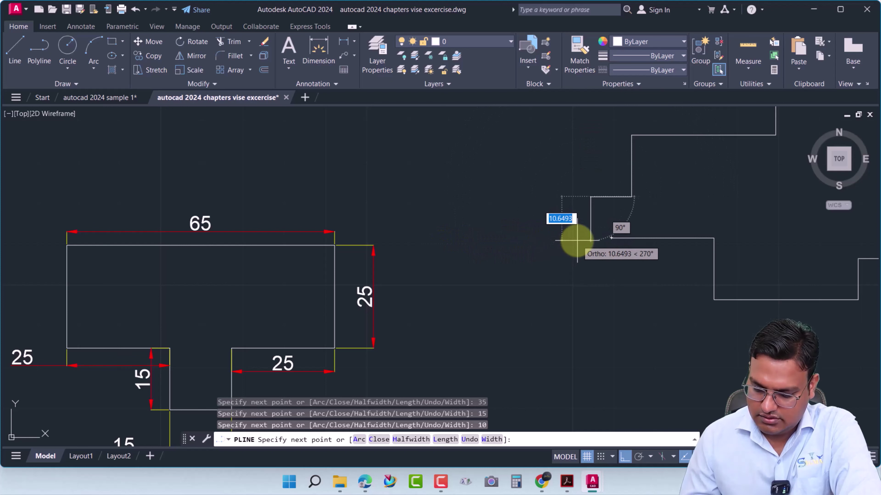
{"action": "key", "text": "Return"}
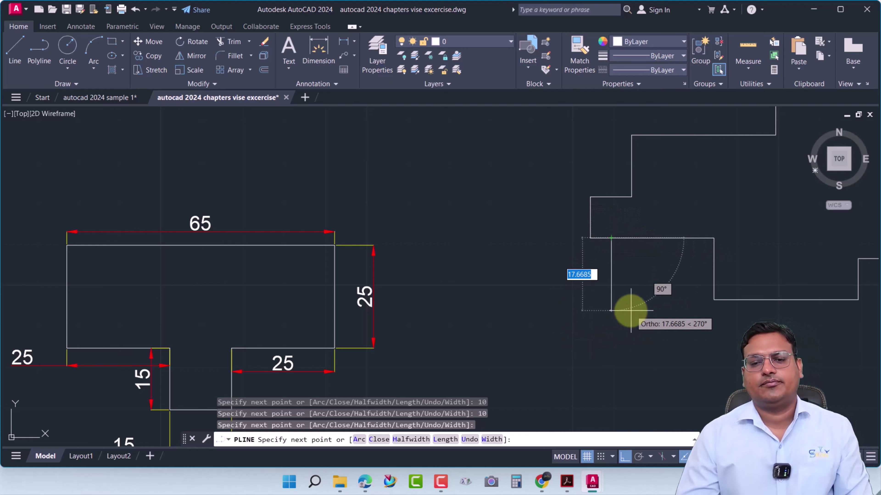
{"action": "key", "text": "Return"}
{"action": "scroll", "coordinate": [600, 305], "scroll_direction": "down", "scroll_amount": 2}
{"action": "scroll", "coordinate": [477, 299], "scroll_direction": "up", "scroll_amount": 1}
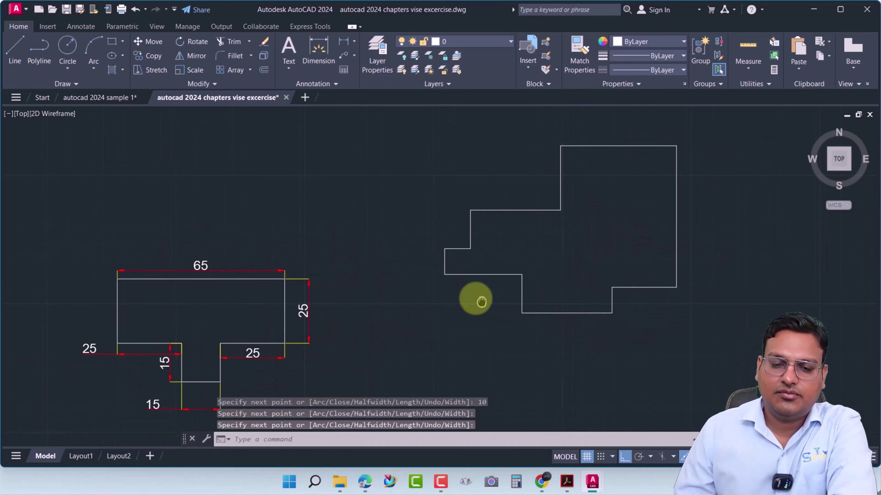
{"action": "scroll", "coordinate": [505, 247], "scroll_direction": "down", "scroll_amount": 2}
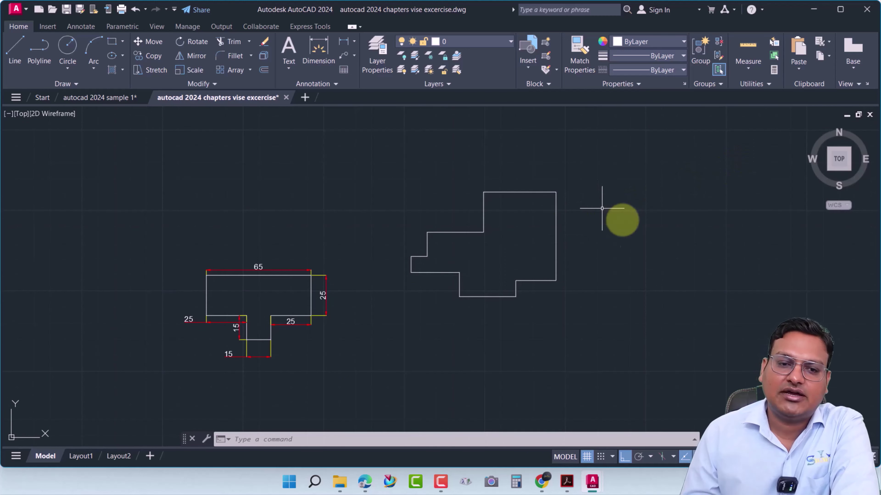
{"action": "scroll", "coordinate": [448, 247], "scroll_direction": "up", "scroll_amount": 2}
{"action": "middle_click_drag", "start_coordinate": [463, 260], "coordinate": [611, 207]}
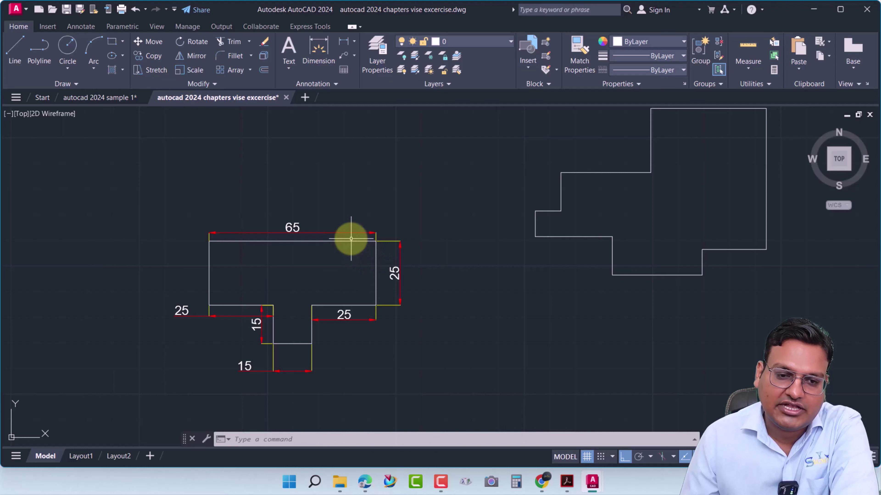
{"action": "left_click", "coordinate": [334, 242]}
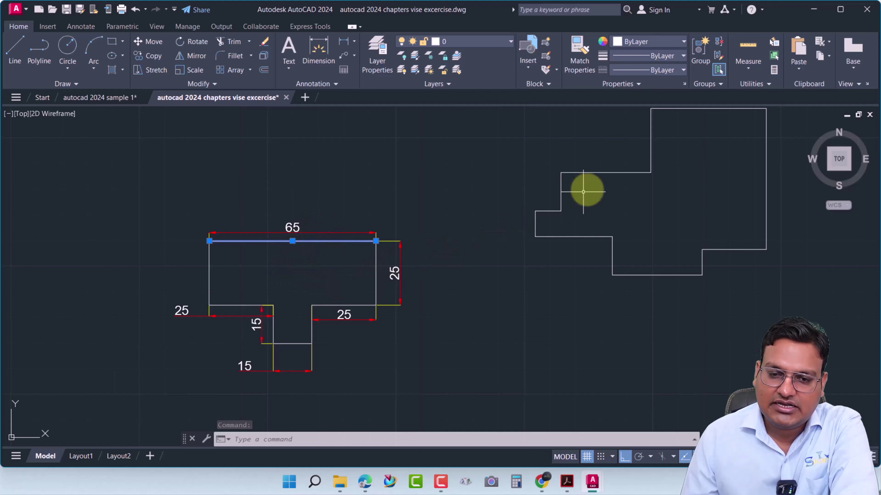
{"action": "left_click", "coordinate": [591, 173]}
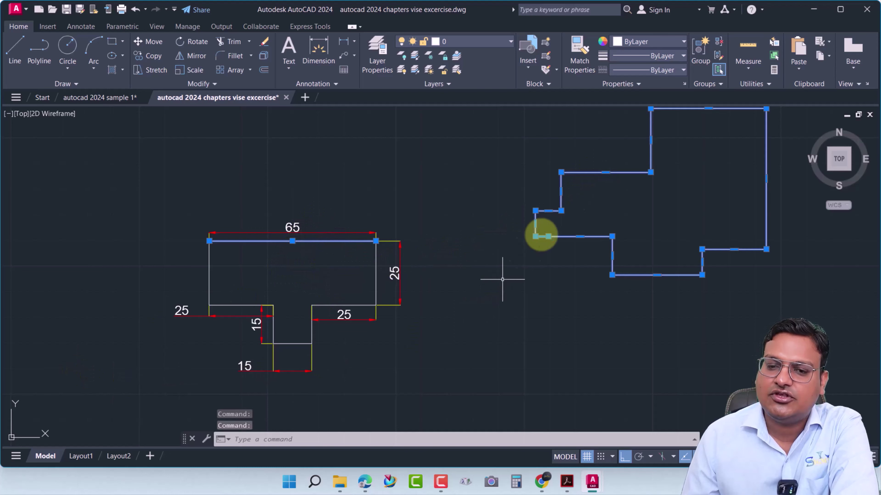
{"action": "middle_click_drag", "start_coordinate": [633, 244], "coordinate": [583, 278]}
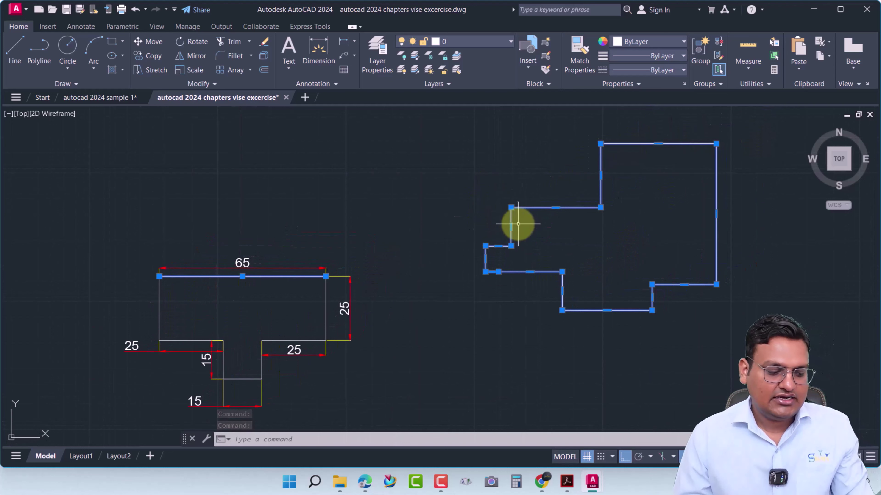
{"action": "key", "text": "Escape"}
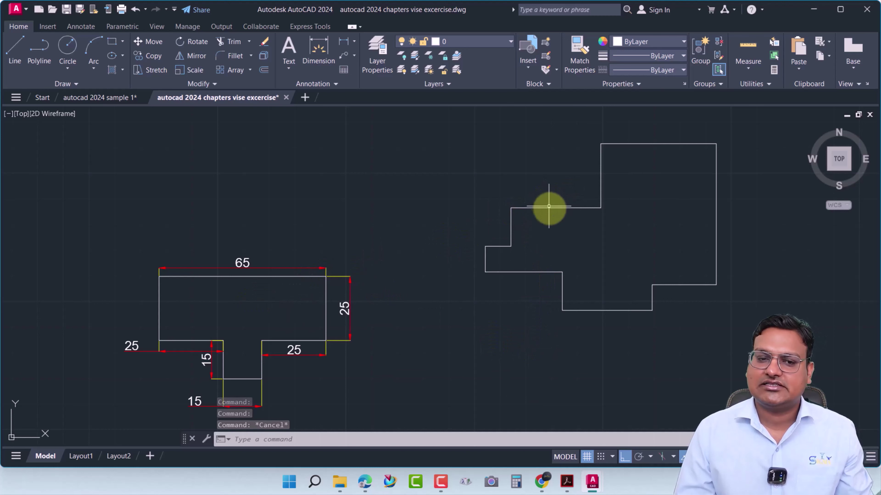
{"action": "left_click", "coordinate": [296, 277]}
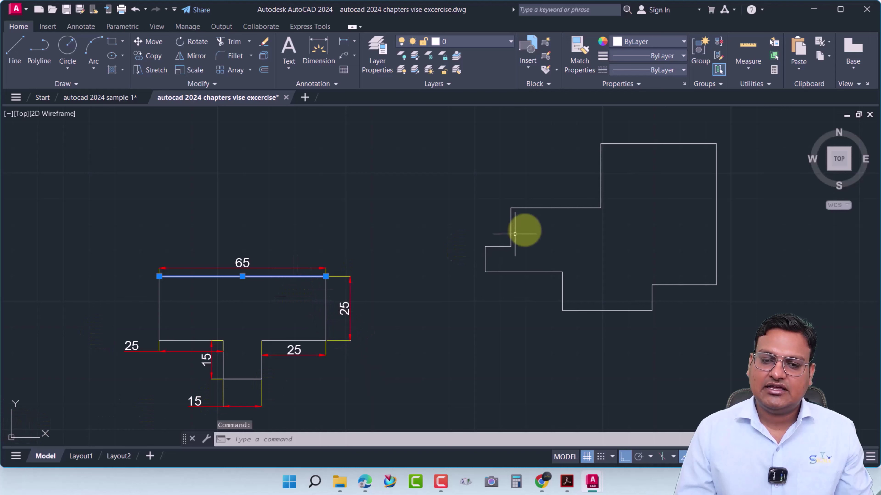
{"action": "left_click", "coordinate": [527, 208]}
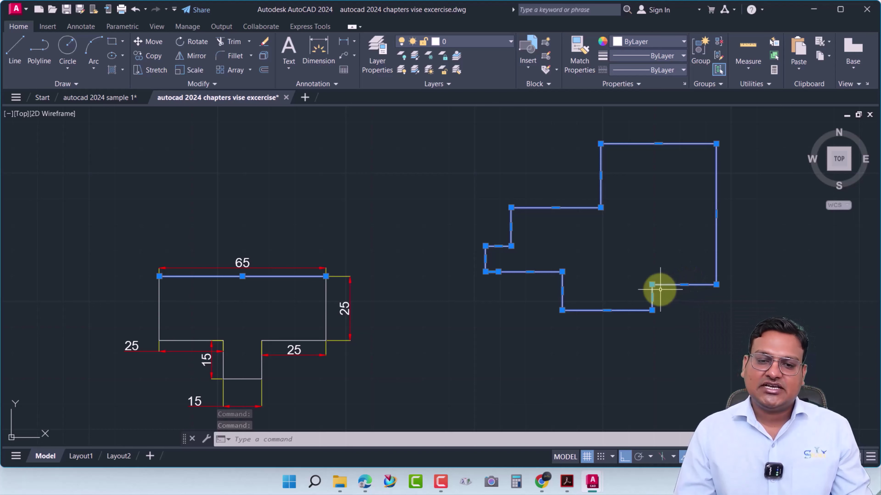
{"action": "key", "text": "Escape"}
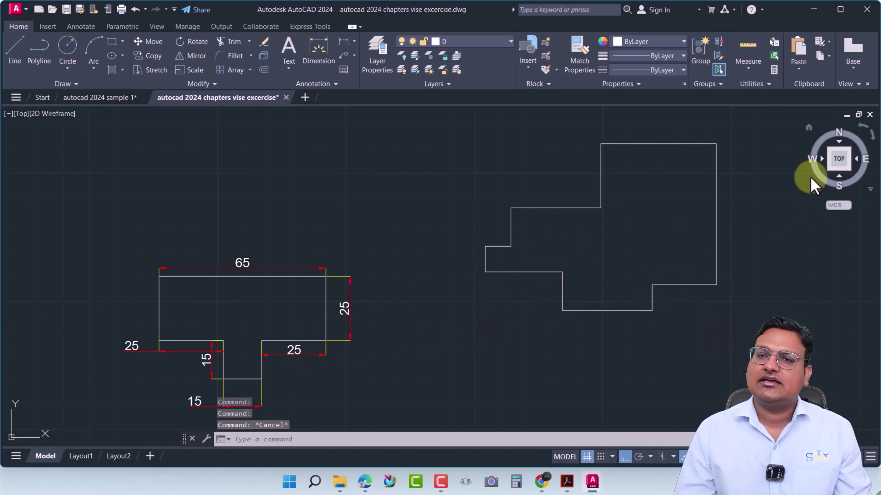
{"action": "left_click", "coordinate": [296, 276]}
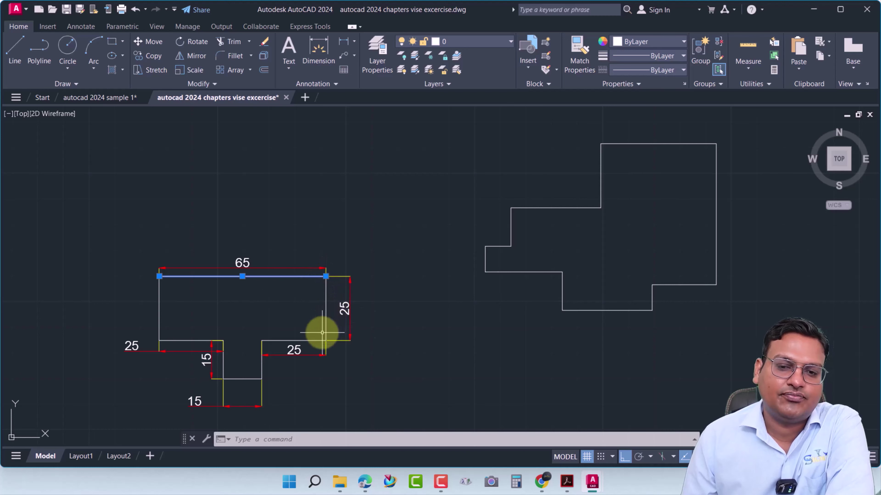
{"action": "left_click", "coordinate": [536, 207]}
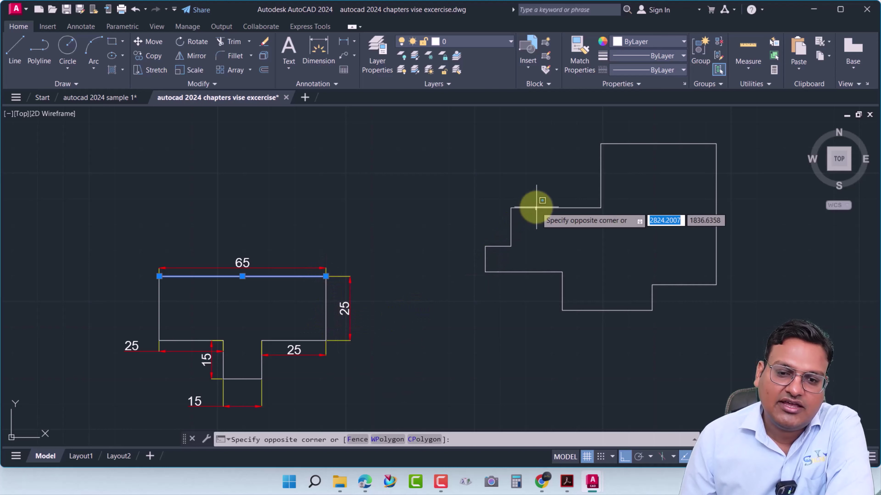
{"action": "left_click", "coordinate": [498, 249]}
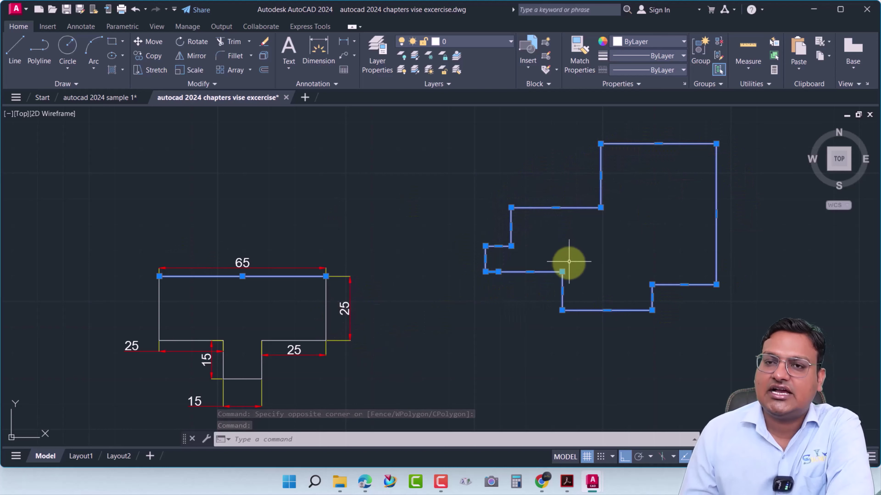
{"action": "key", "text": "Escape"}
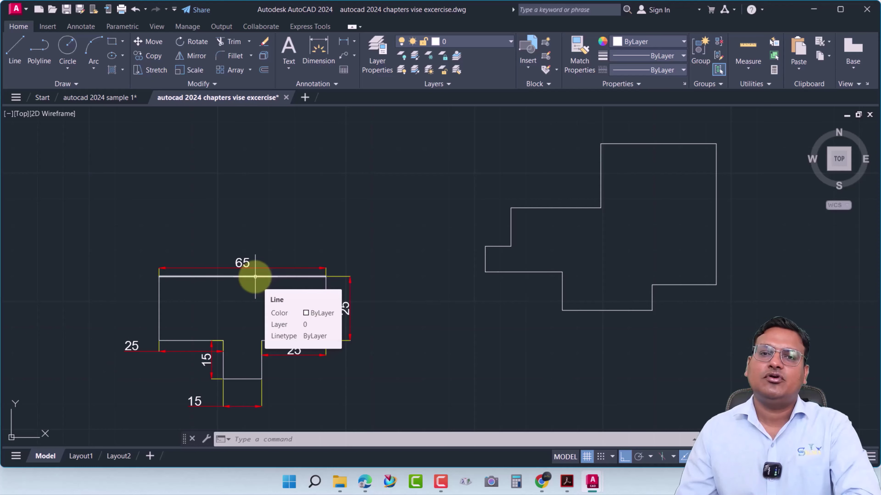
{"action": "left_click", "coordinate": [238, 274]}
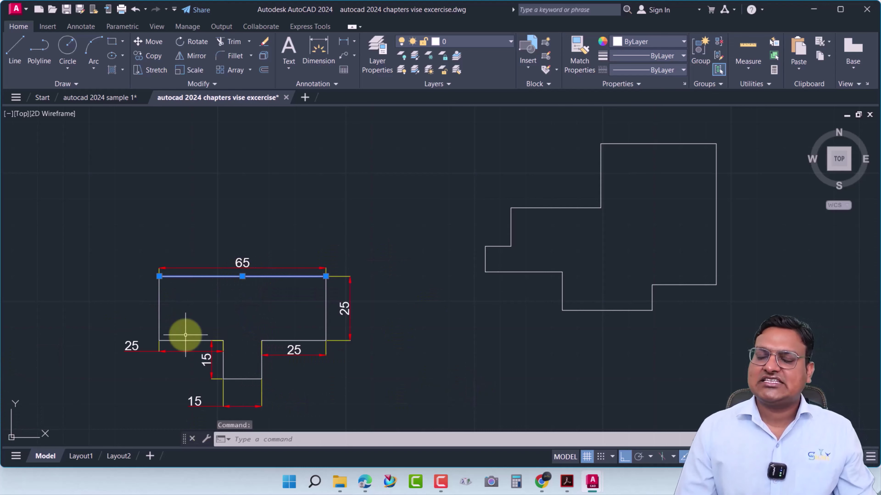
{"action": "key", "text": "Escape"}
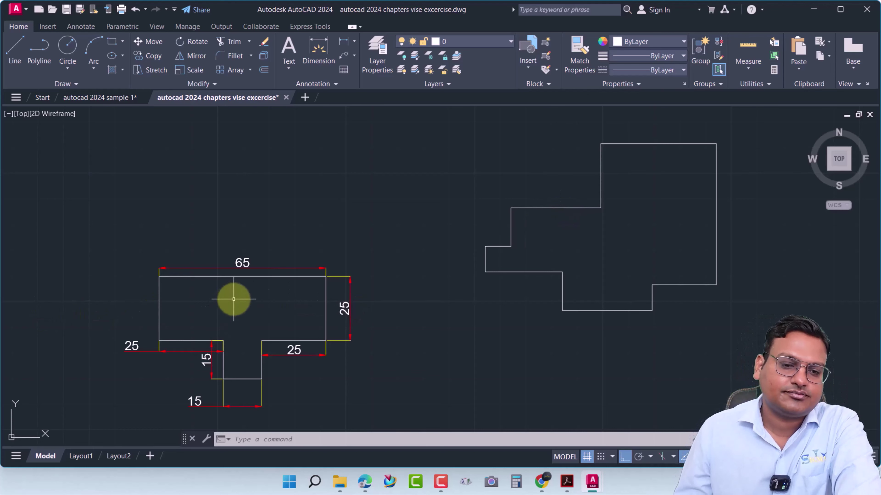
{"action": "middle_click_drag", "start_coordinate": [287, 316], "coordinate": [288, 290]}
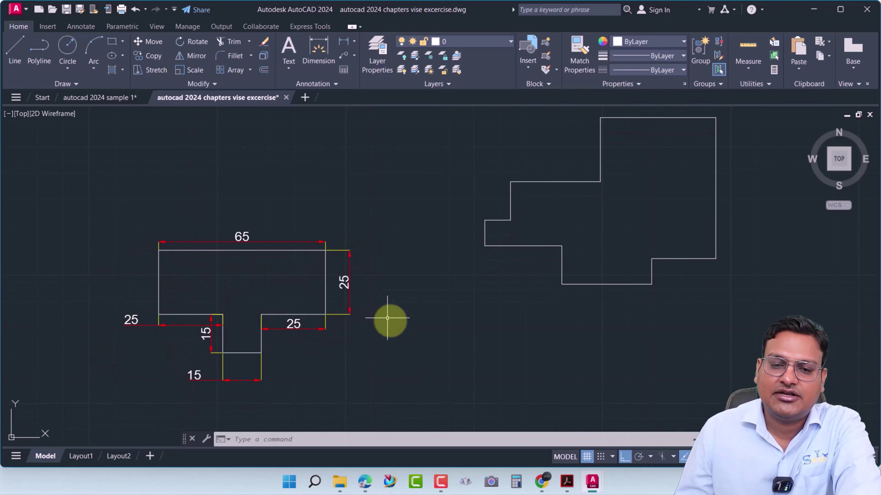
{"action": "middle_click_drag", "start_coordinate": [413, 306], "coordinate": [393, 338]}
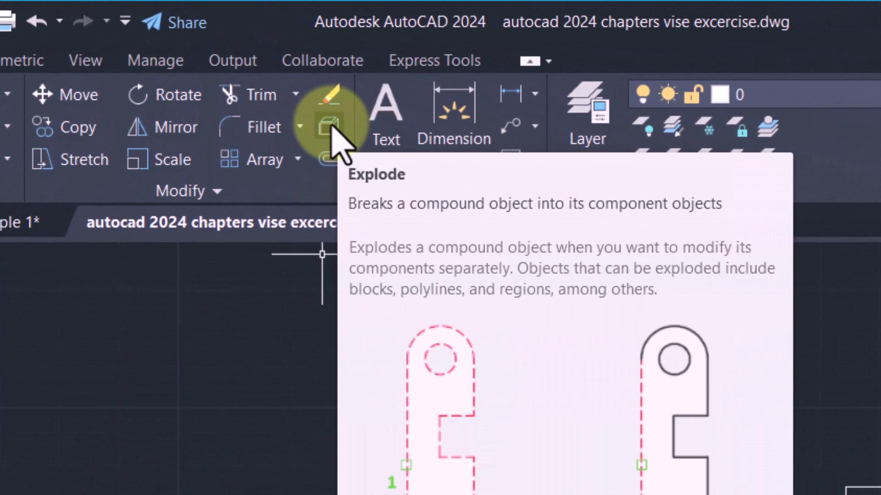
{"action": "mouse_move", "coordinate": [263, 56]}
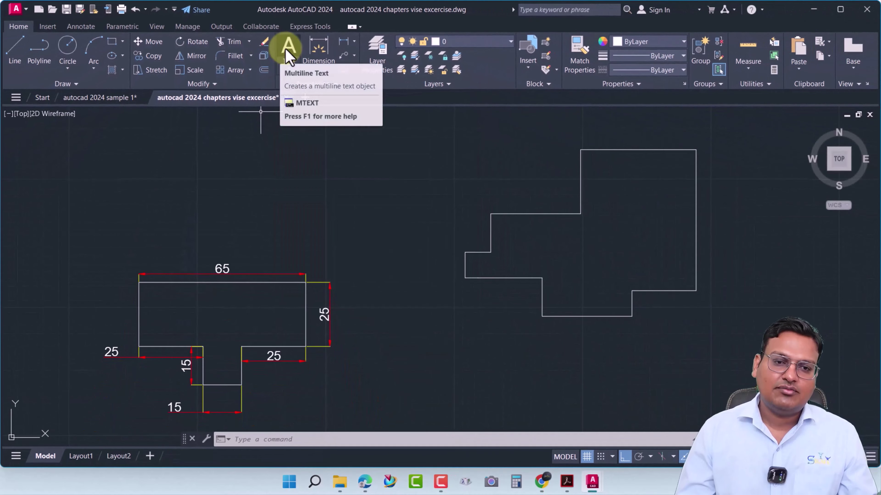
{"action": "left_click", "coordinate": [263, 57]}
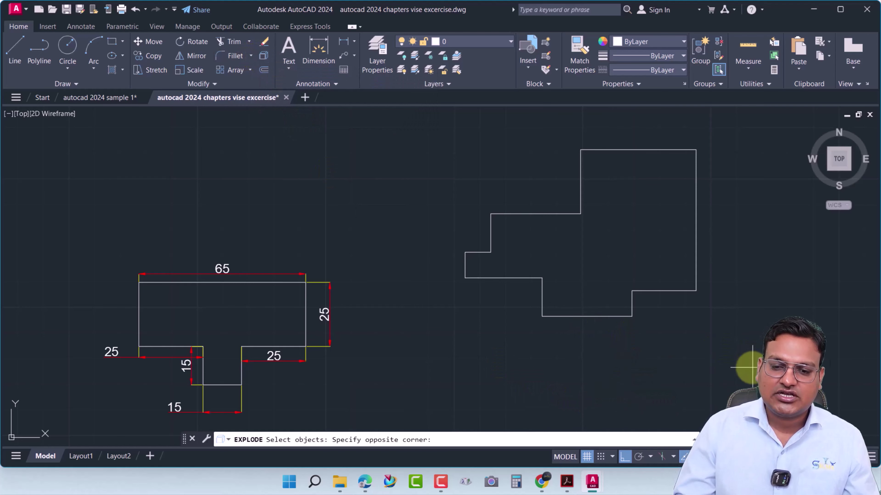
{"action": "left_click", "coordinate": [414, 113]}
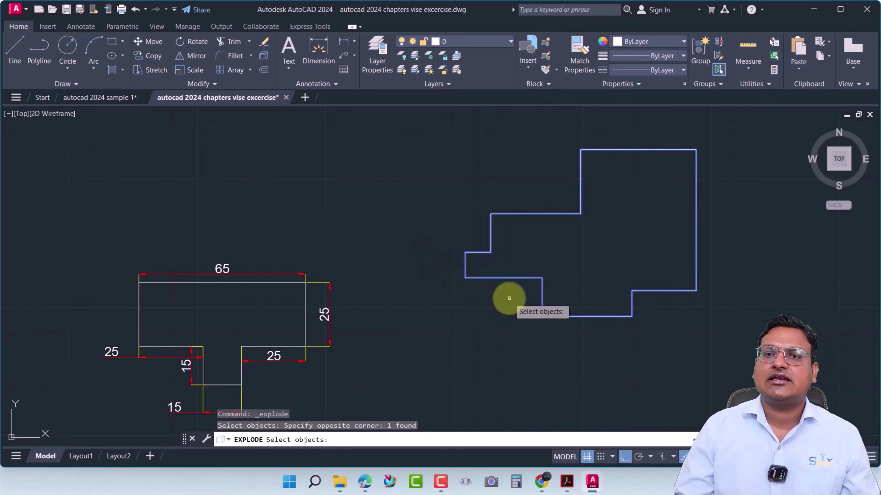
{"action": "key", "text": "Return"}
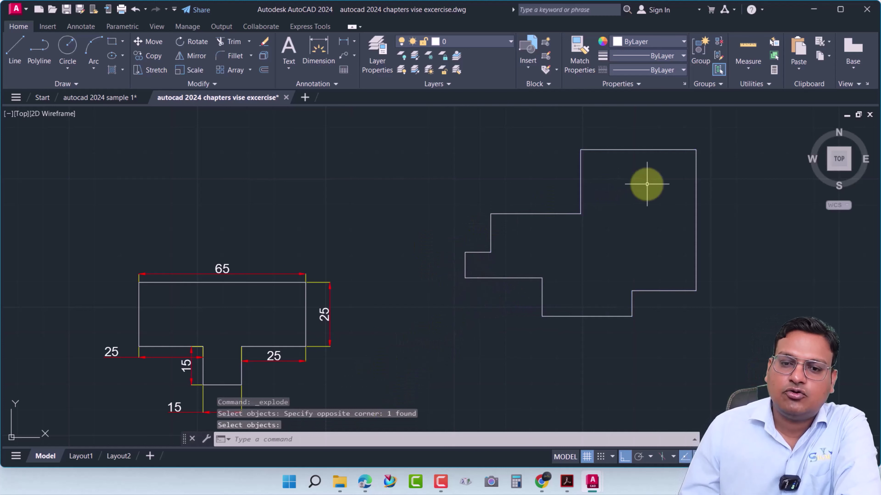
{"action": "left_click", "coordinate": [582, 181]}
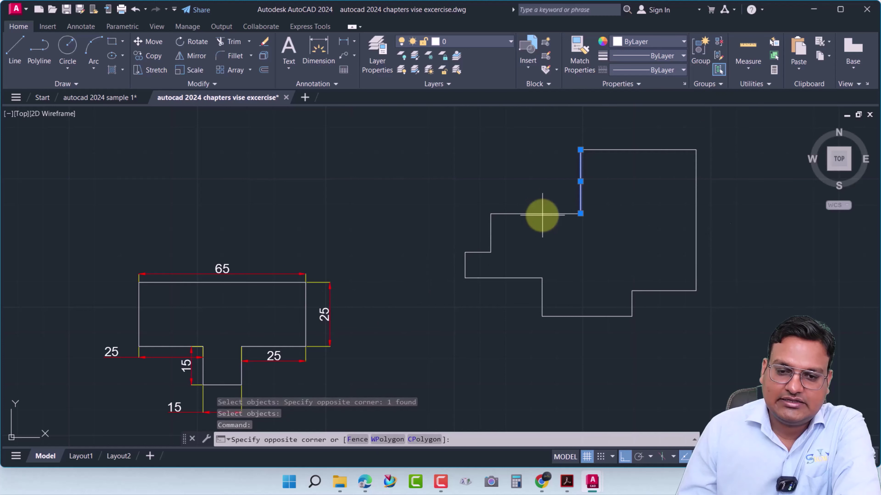
{"action": "left_click", "coordinate": [540, 213]}
{"action": "left_click", "coordinate": [492, 233]}
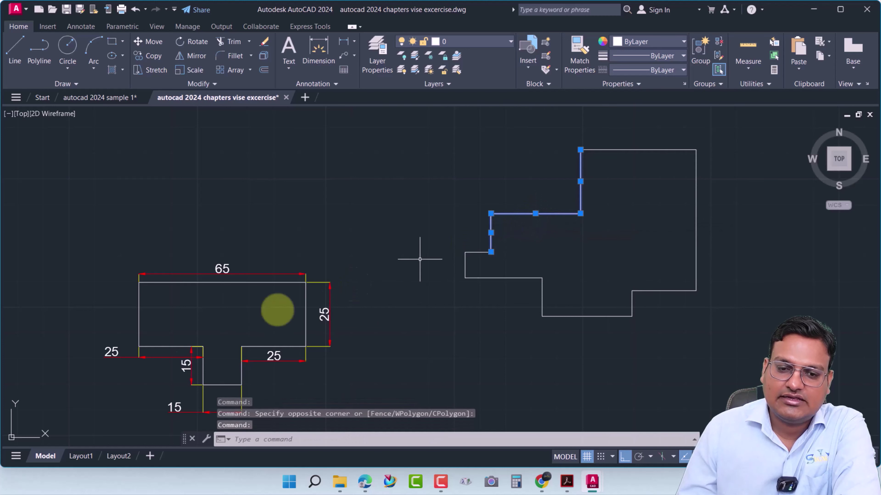
{"action": "left_click", "coordinate": [469, 253]}
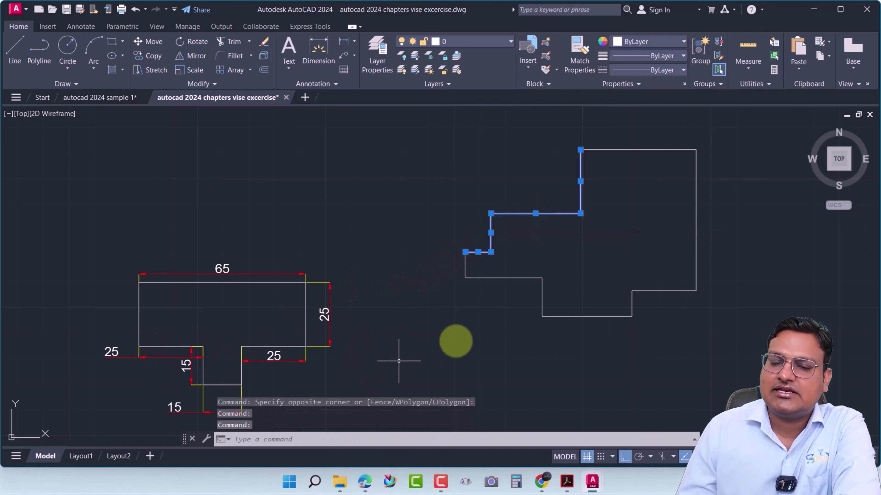
{"action": "key", "text": "Escape"}
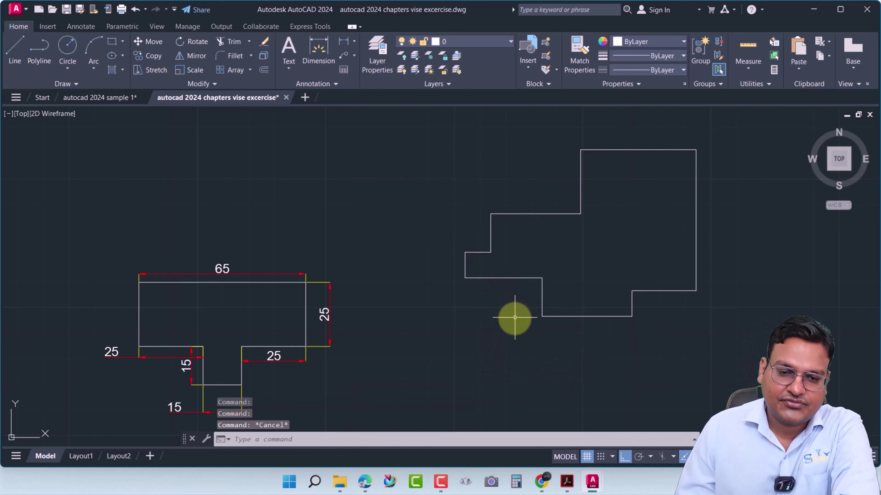
{"action": "middle_click_drag", "start_coordinate": [513, 316], "coordinate": [496, 341]}
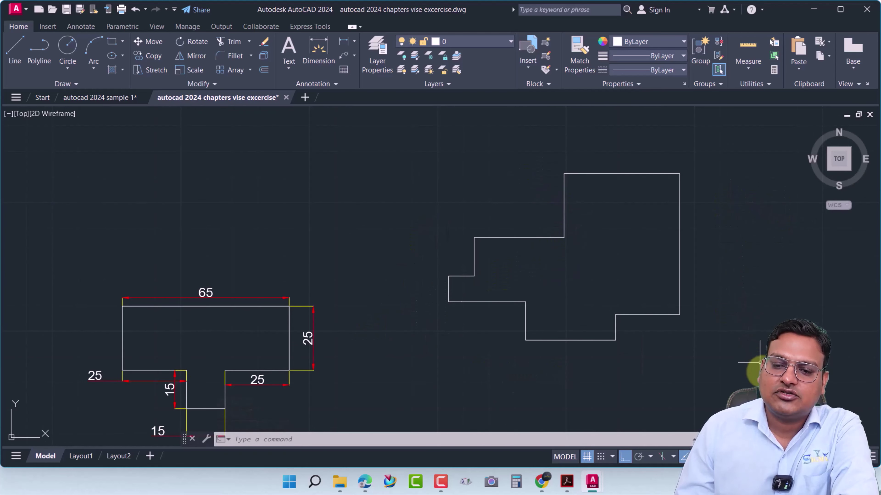
{"action": "left_click", "coordinate": [764, 382]}
{"action": "left_click", "coordinate": [443, 143]}
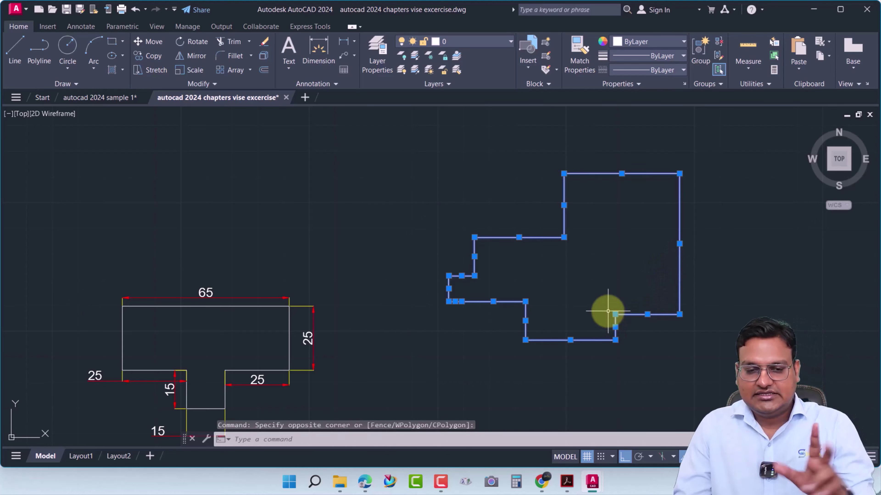
{"action": "key", "text": "Escape"}
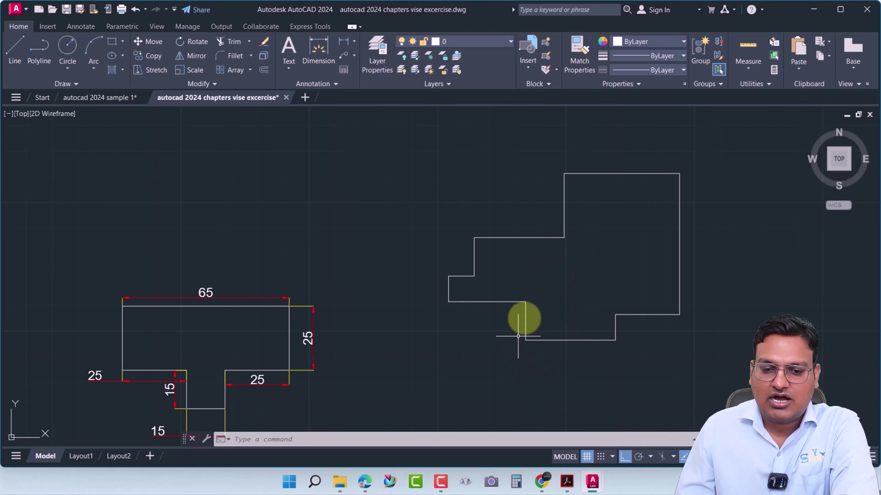
- Crossing-select all 13 outline lines and Join them into one polyline
{"action": "left_click", "coordinate": [738, 387]}
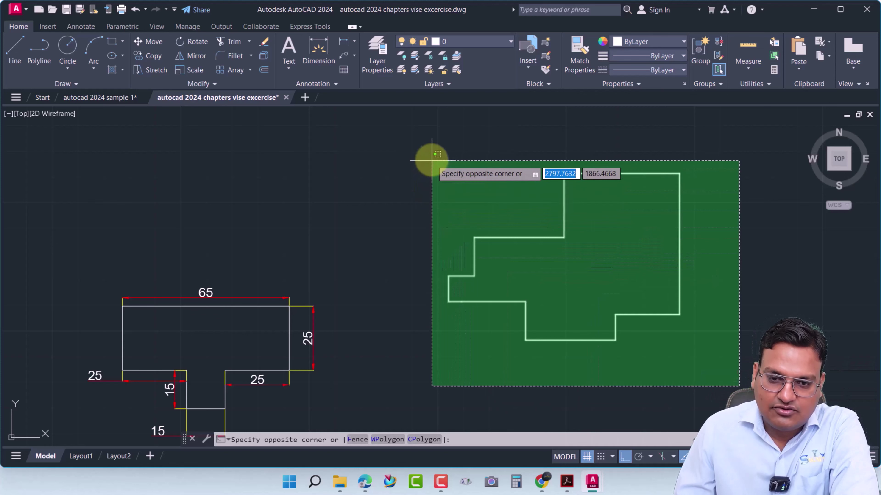
{"action": "left_click", "coordinate": [409, 135]}
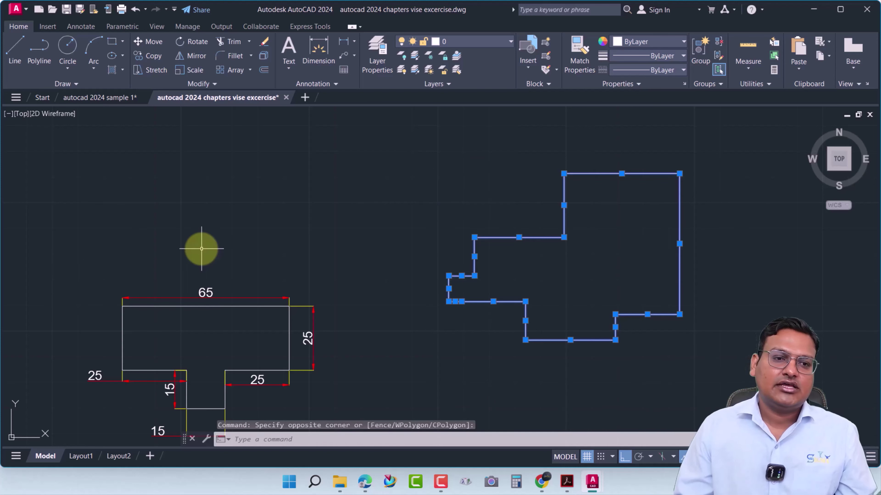
{"action": "left_click", "coordinate": [93, 86]}
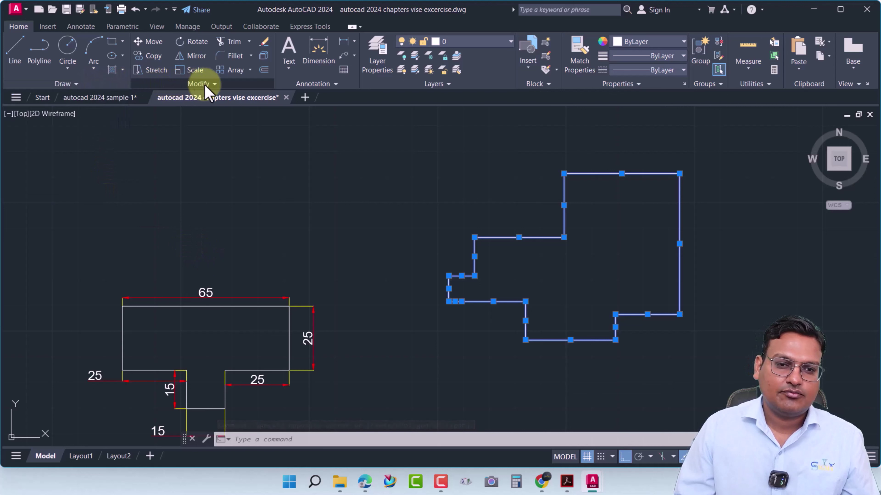
{"action": "left_click", "coordinate": [215, 85]}
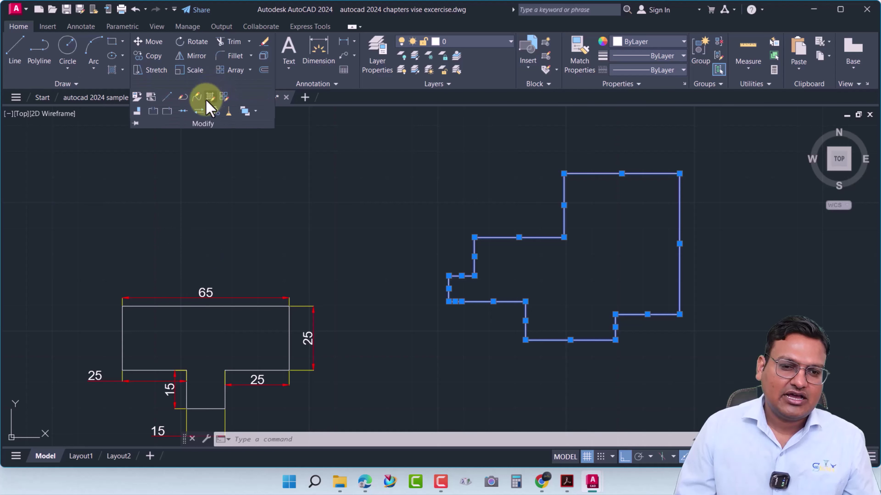
{"action": "left_click", "coordinate": [183, 111]}
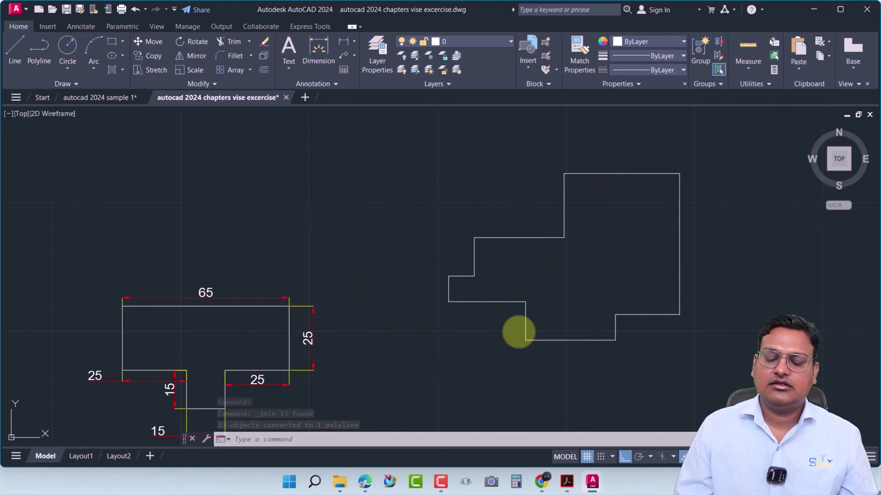
- Select the outline to confirm it is a single polyline, then deselect it
{"action": "left_click", "coordinate": [525, 317]}
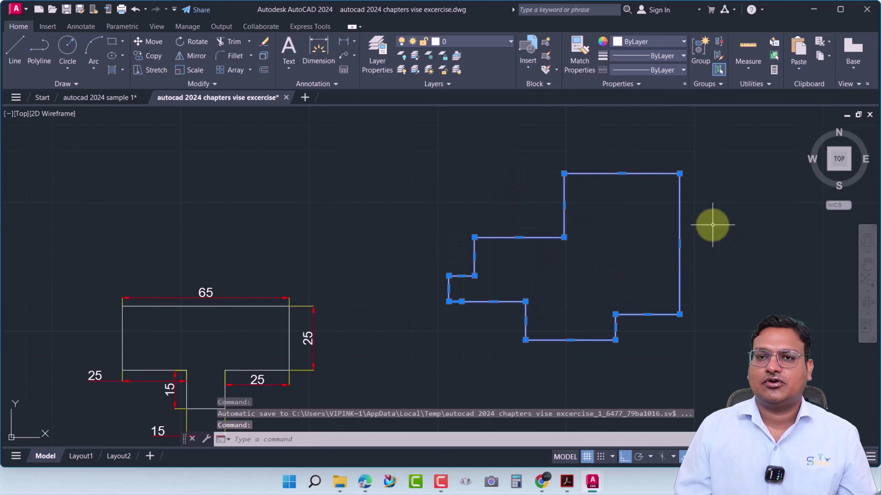
{"action": "key", "text": "Escape"}
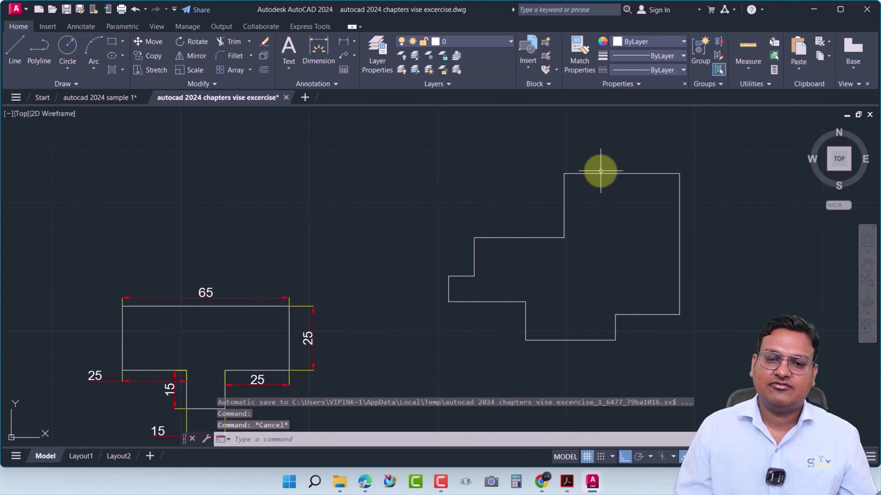
{"action": "left_click", "coordinate": [600, 174]}
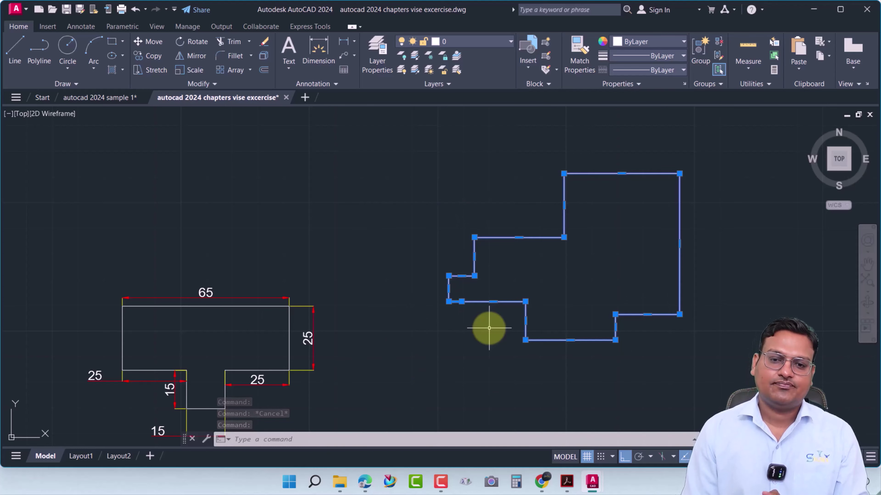
{"action": "key", "text": "Escape"}
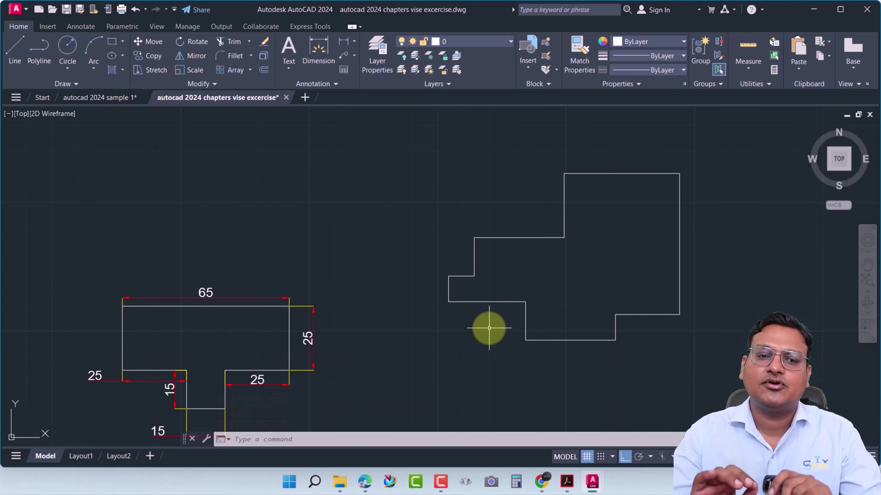
- Explode the stepped polyline, chosen with a crossing window
{"action": "left_click", "coordinate": [263, 55]}
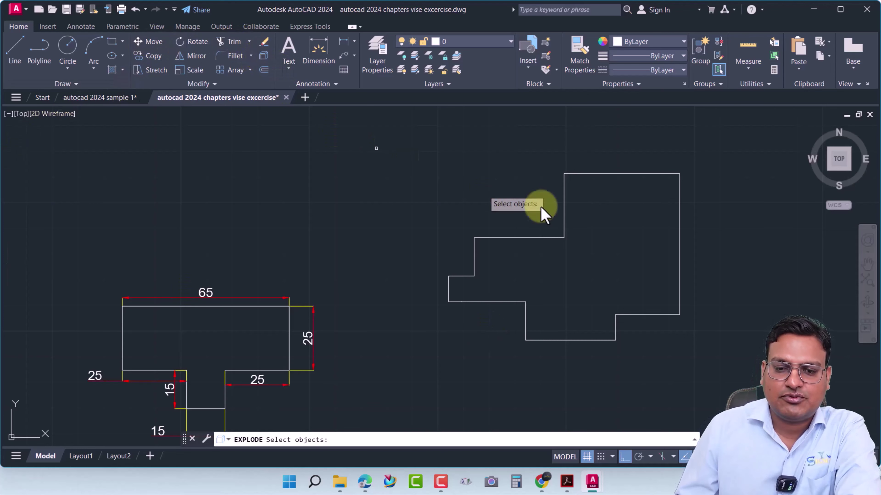
{"action": "left_click", "coordinate": [725, 385]}
{"action": "left_click", "coordinate": [386, 125]}
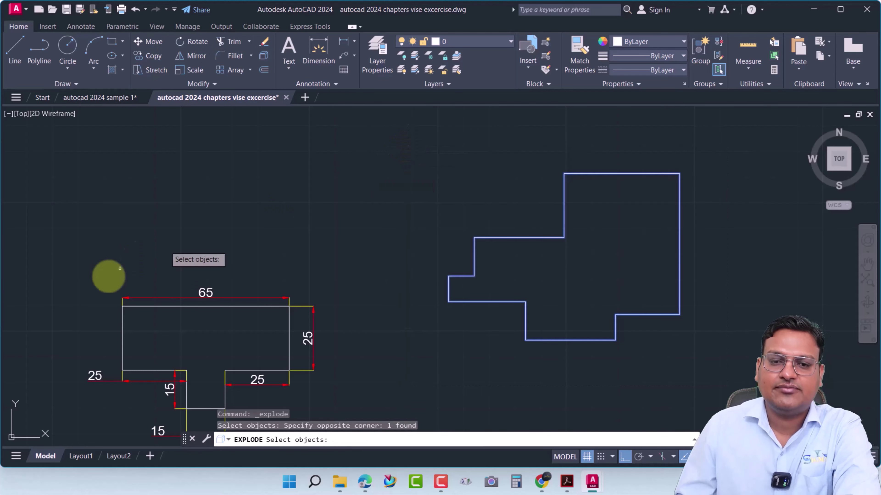
{"action": "key", "text": "Return"}
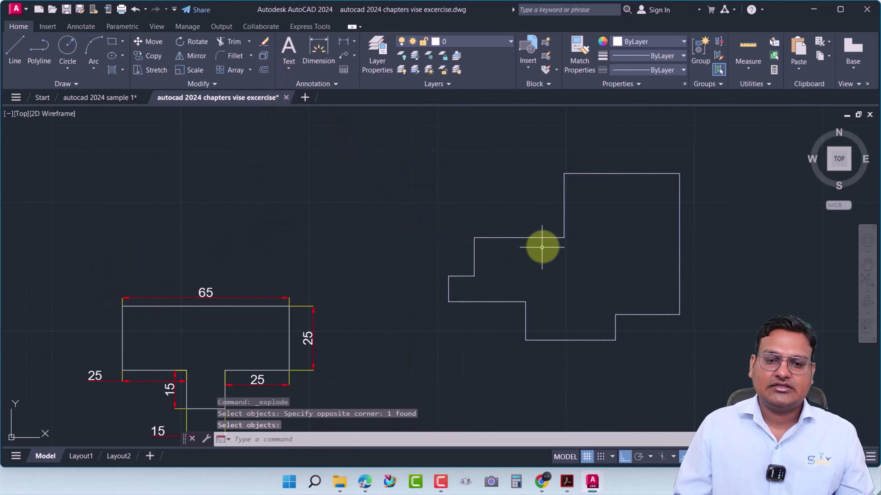
- Pick individual step, top and right edges to confirm they are separate lines
{"action": "left_click", "coordinate": [542, 238]}
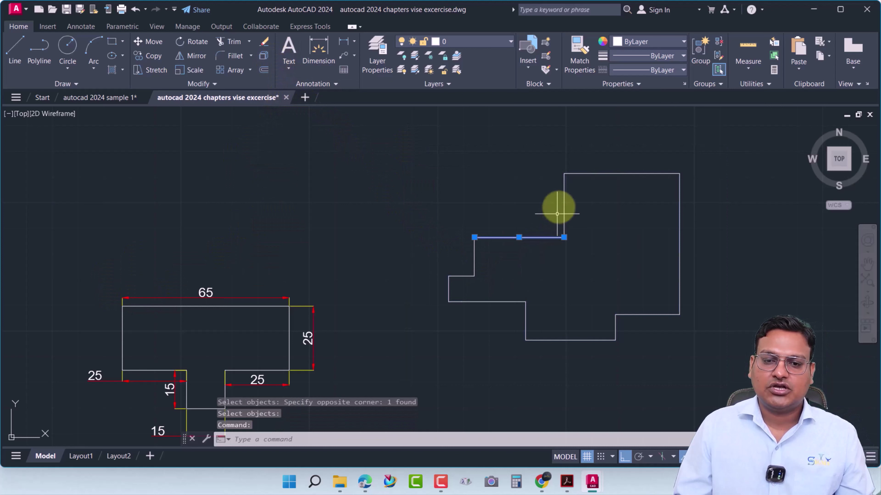
{"action": "left_click", "coordinate": [564, 196]}
{"action": "left_click", "coordinate": [600, 174]}
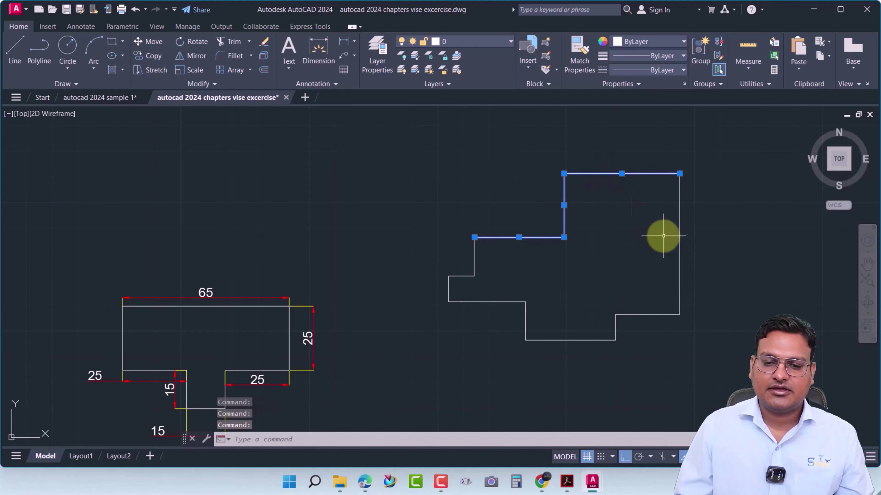
{"action": "left_click", "coordinate": [679, 236]}
{"action": "key", "text": "Escape"}
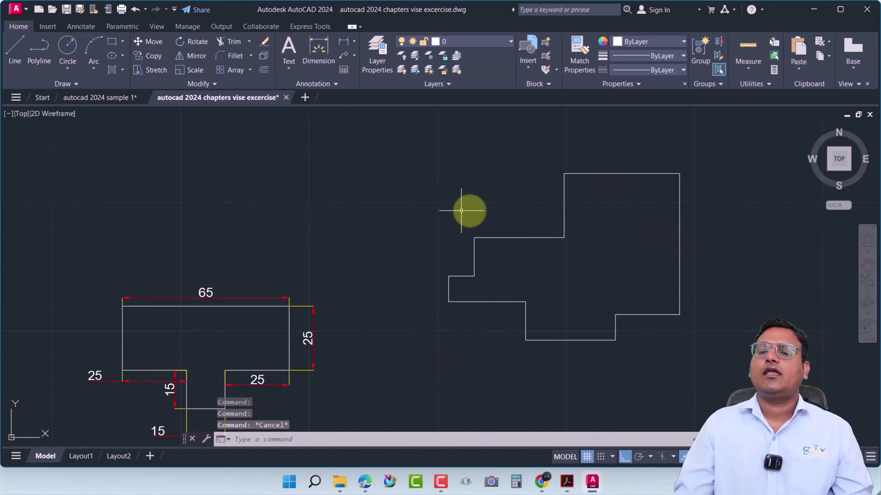
{"action": "scroll", "coordinate": [347, 312], "scroll_direction": "down", "scroll_amount": 2}
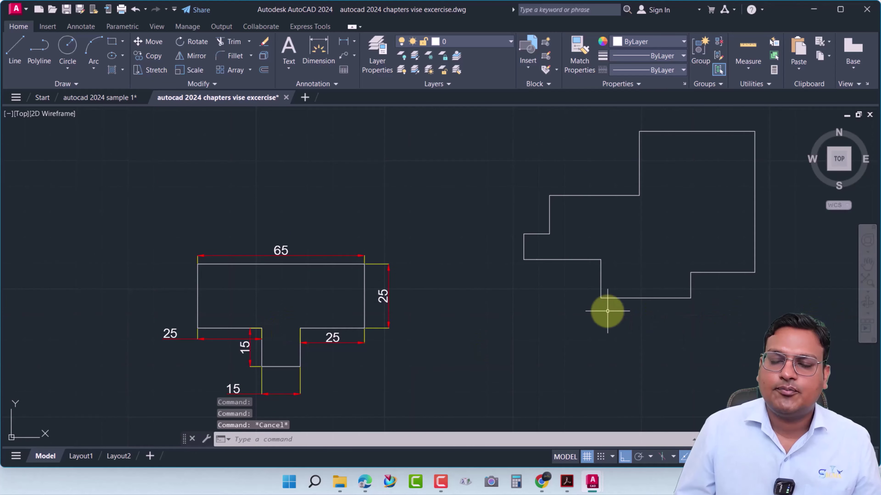
{"action": "scroll", "coordinate": [605, 310], "scroll_direction": "up", "scroll_amount": 2}
{"action": "middle_click_drag", "start_coordinate": [605, 310], "coordinate": [523, 319]}
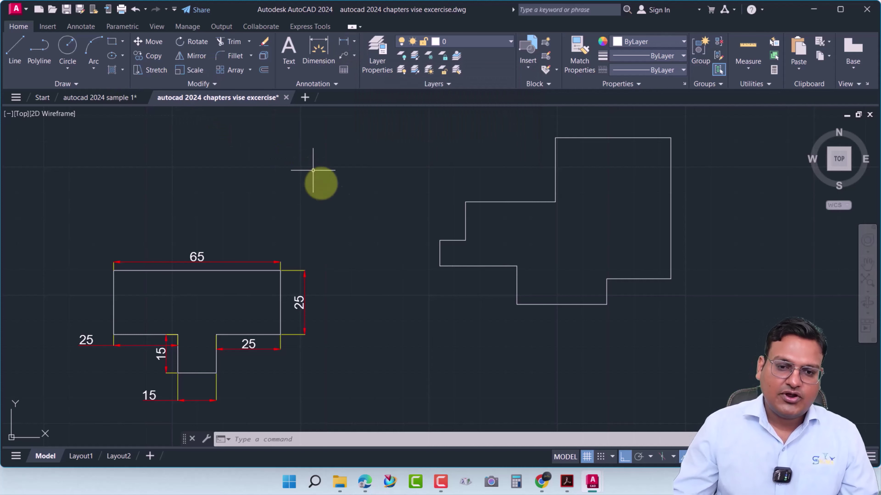
{"action": "scroll", "coordinate": [501, 245], "scroll_direction": "down", "scroll_amount": 2}
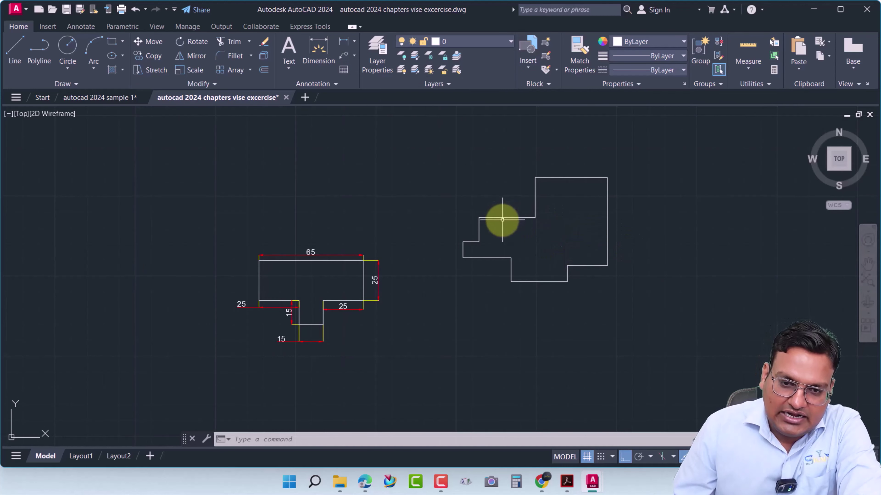
{"action": "scroll", "coordinate": [503, 218], "scroll_direction": "up", "scroll_amount": 5}
{"action": "scroll", "coordinate": [501, 225], "scroll_direction": "down", "scroll_amount": 2}
{"action": "scroll", "coordinate": [513, 225], "scroll_direction": "down", "scroll_amount": 1}
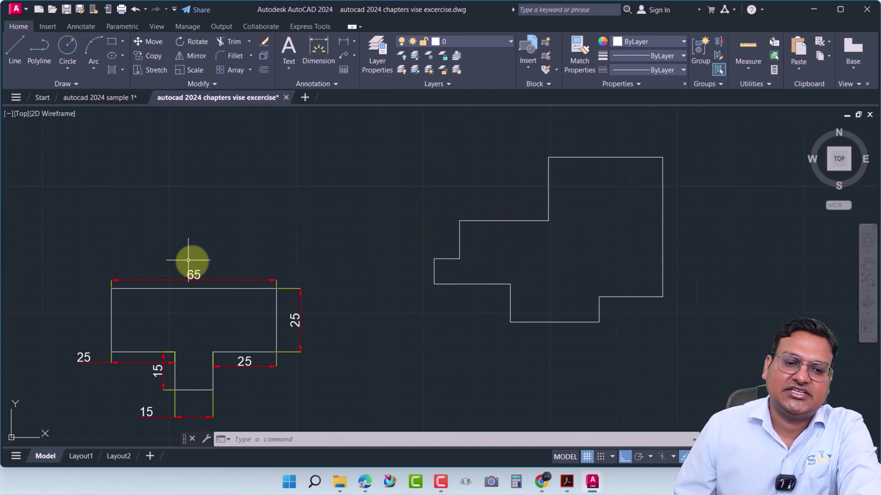
{"action": "scroll", "coordinate": [195, 274], "scroll_direction": "up", "scroll_amount": 2}
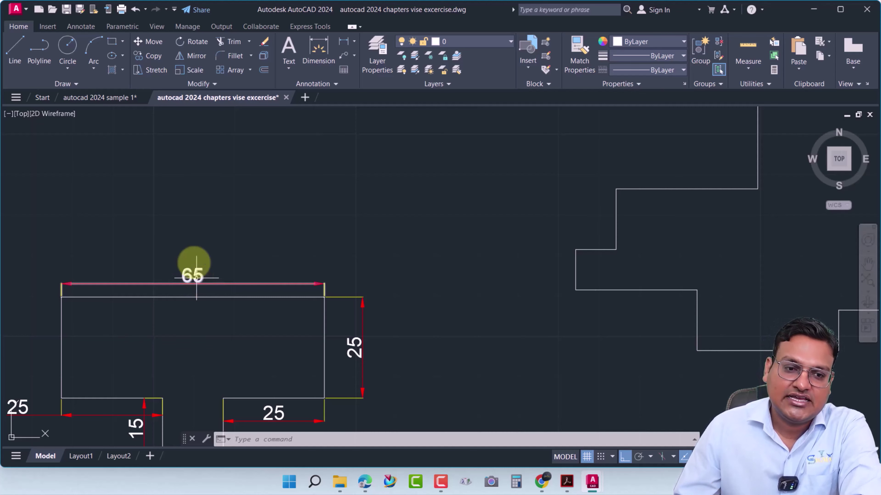
{"action": "scroll", "coordinate": [186, 279], "scroll_direction": "down", "scroll_amount": 4}
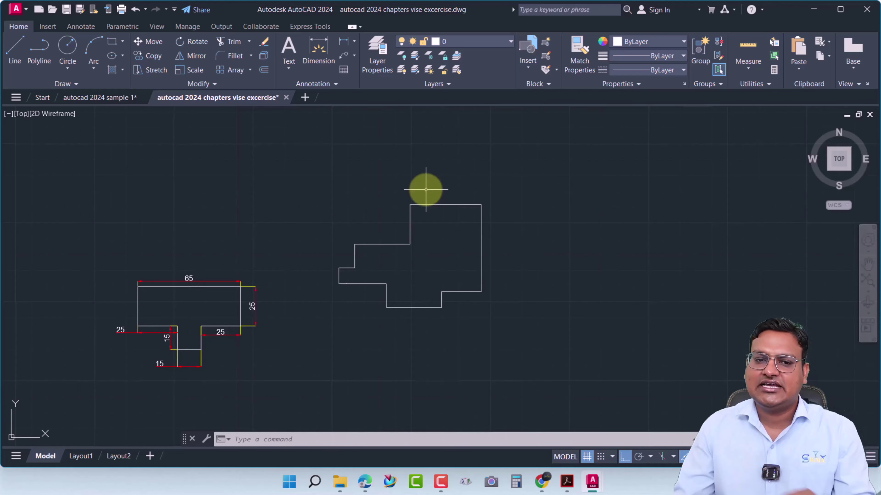
- Set Drawing Units to Decimal, 0.00 precision, Millimeters scale and International lighting
{"action": "left_click", "coordinate": [306, 441]}
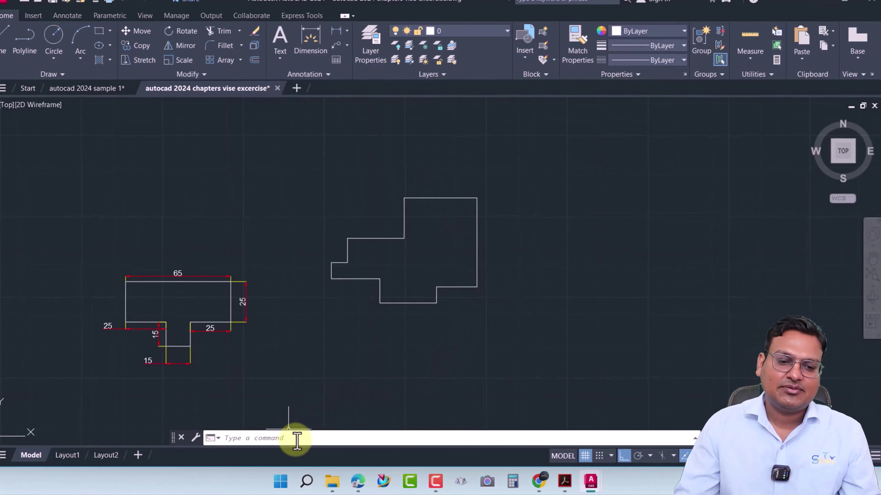
{"action": "type", "text": "u"}
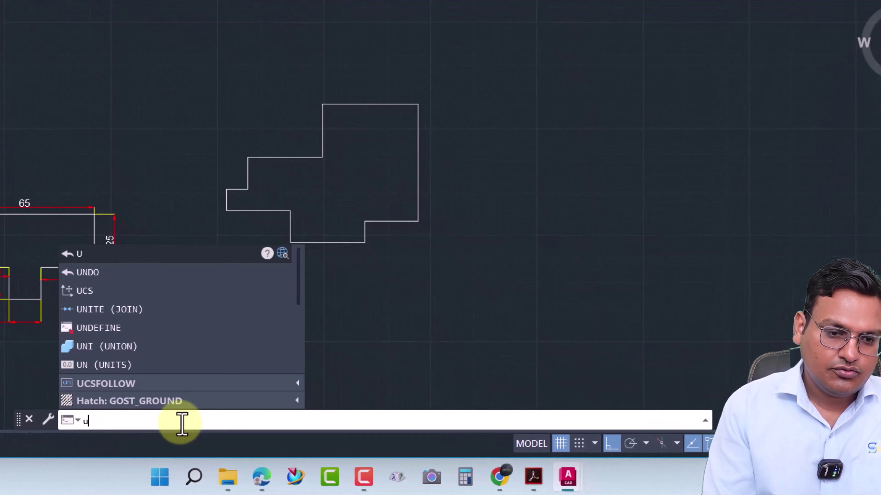
{"action": "type", "text": "n"}
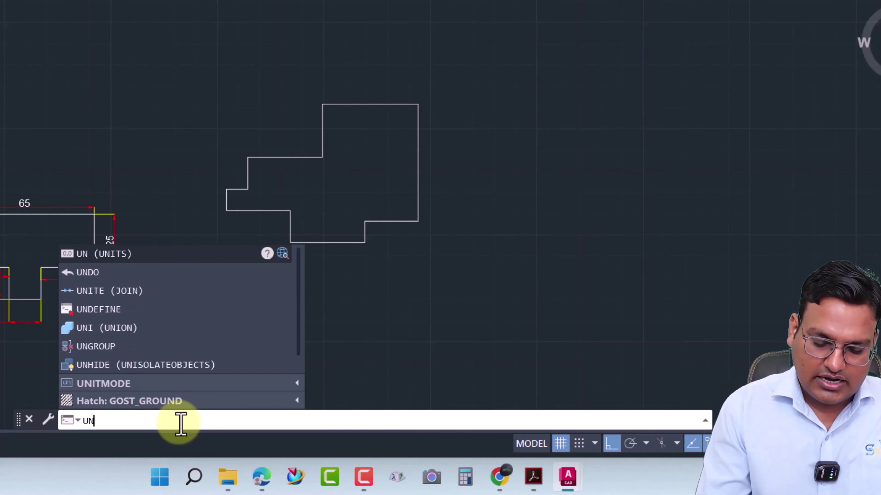
{"action": "key", "text": "Return"}
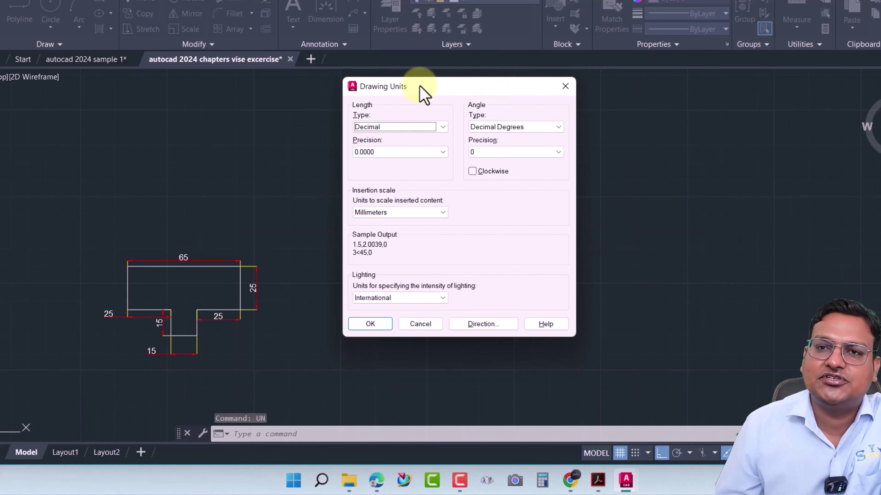
{"action": "left_click", "coordinate": [444, 128]}
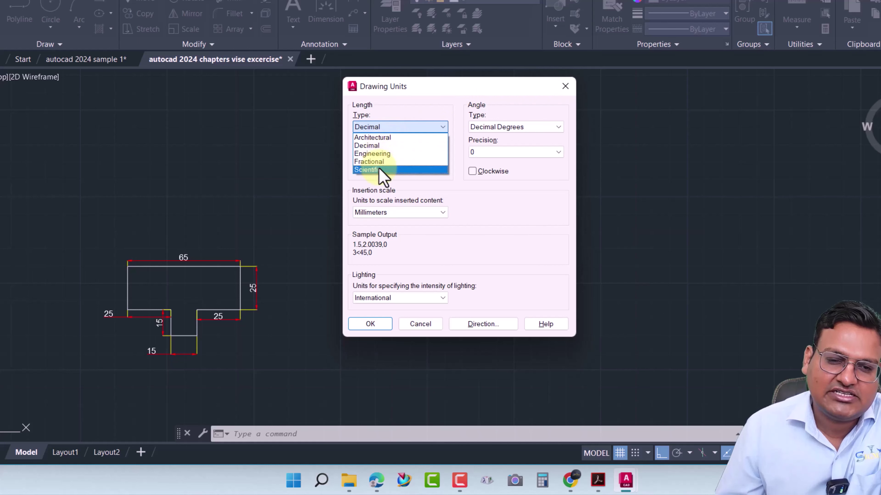
{"action": "left_click", "coordinate": [377, 146]}
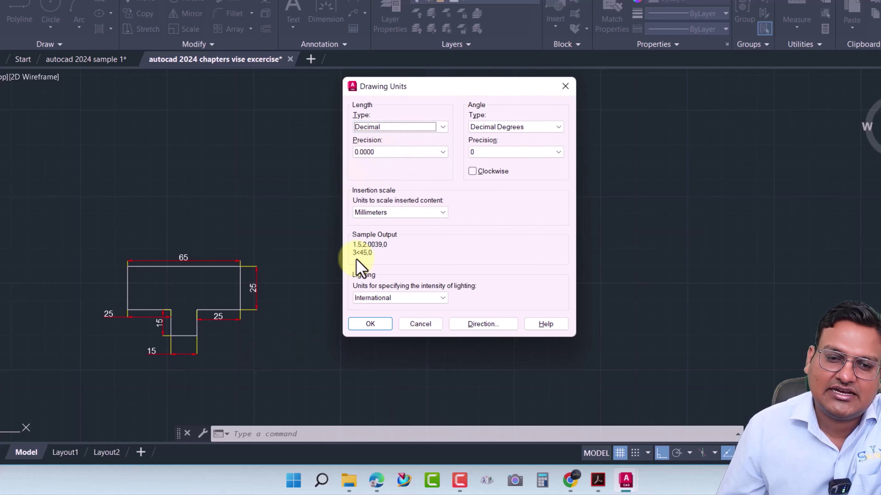
{"action": "left_click", "coordinate": [443, 152]}
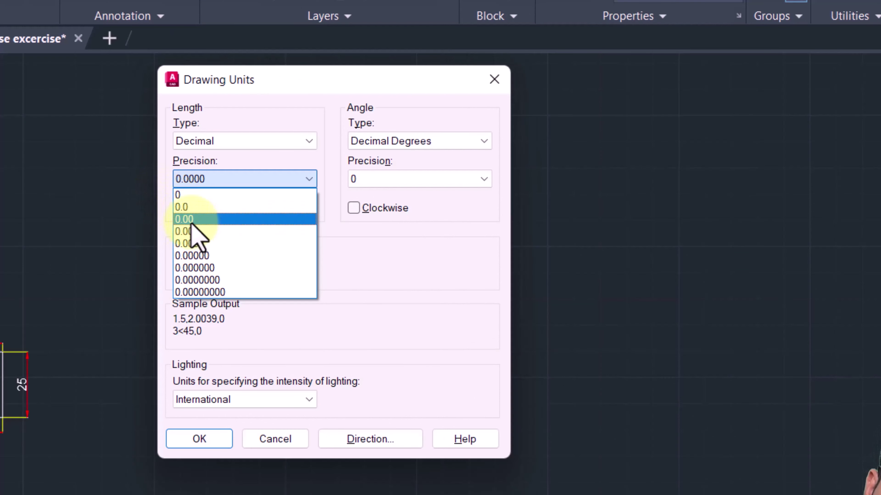
{"action": "left_click", "coordinate": [204, 220]}
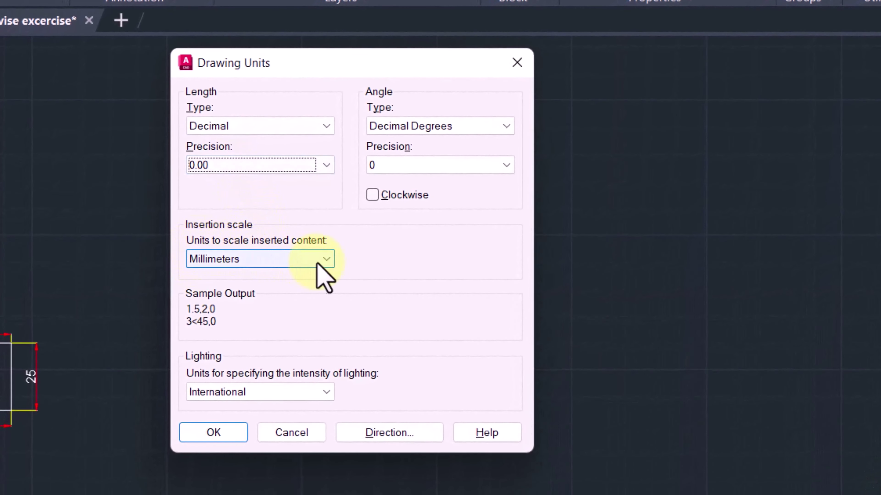
{"action": "left_click", "coordinate": [322, 259]}
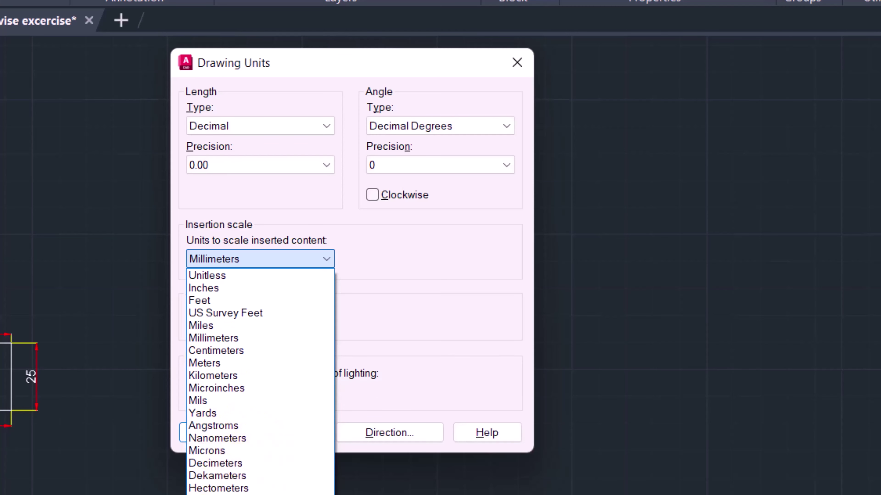
{"action": "left_click", "coordinate": [394, 259]}
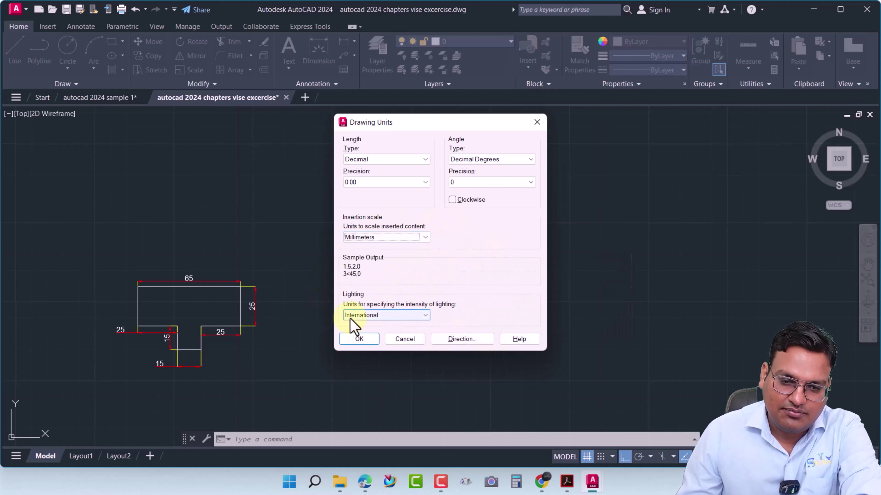
{"action": "left_click", "coordinate": [413, 317]}
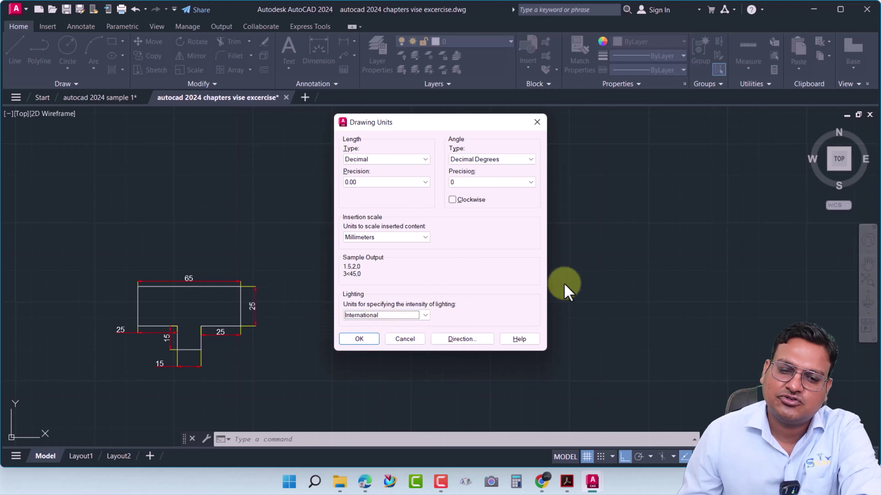
{"action": "left_click", "coordinate": [368, 342]}
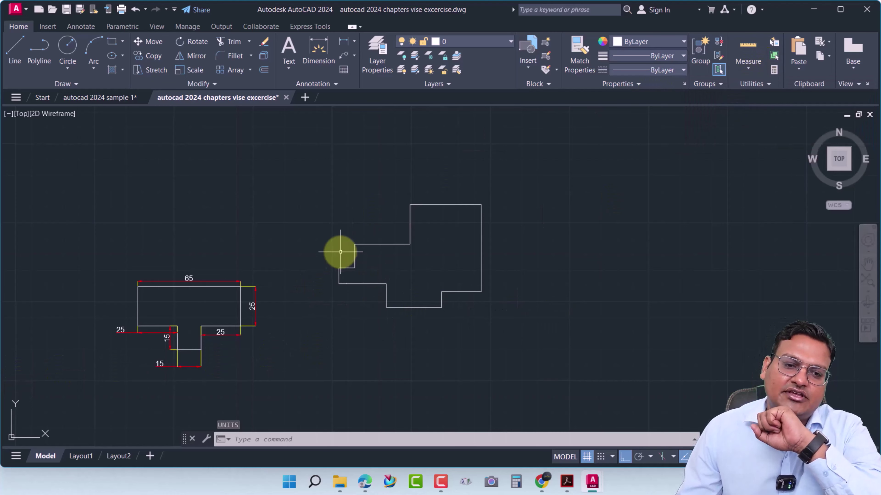
- Zoom and pan to the stepped outline and show the Circle drawing options
{"action": "scroll", "coordinate": [191, 293], "scroll_direction": "up", "scroll_amount": 5}
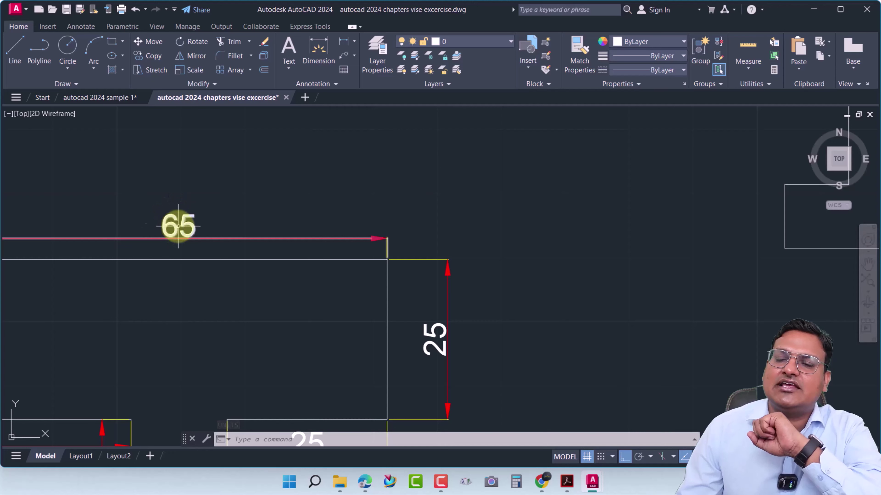
{"action": "scroll", "coordinate": [265, 291], "scroll_direction": "down", "scroll_amount": 2}
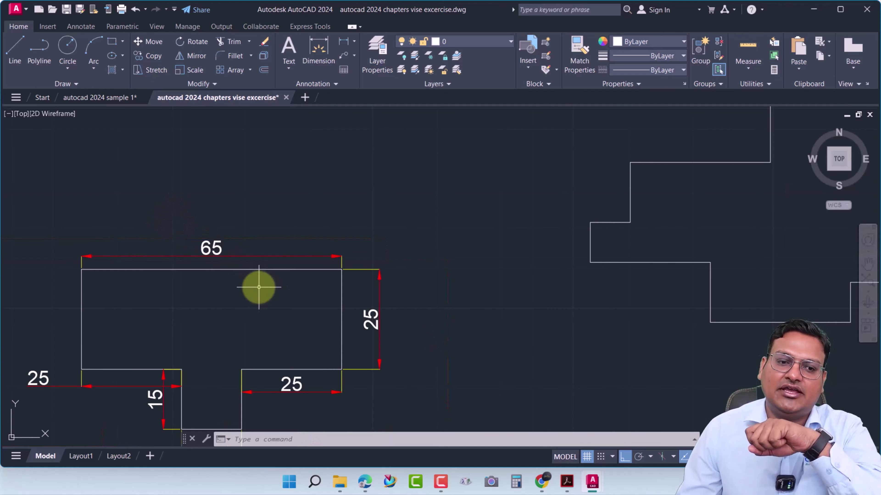
{"action": "scroll", "coordinate": [258, 287], "scroll_direction": "down", "scroll_amount": 4}
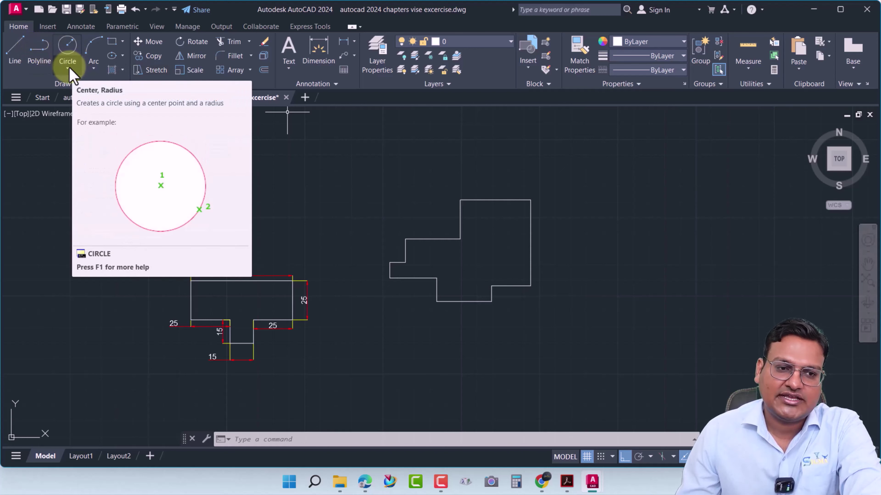
{"action": "middle_click_drag", "start_coordinate": [295, 191], "coordinate": [53, 116]}
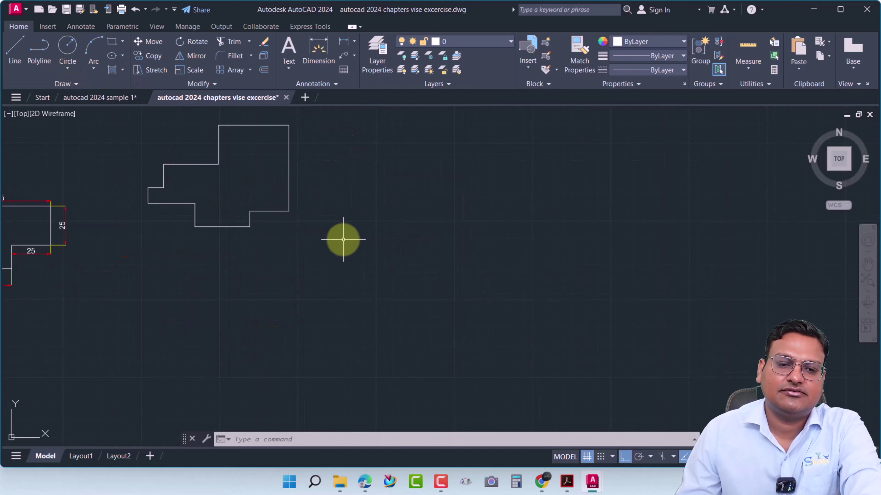
{"action": "middle_click_drag", "start_coordinate": [343, 239], "coordinate": [222, 301]}
{"action": "left_click", "coordinate": [67, 68]}
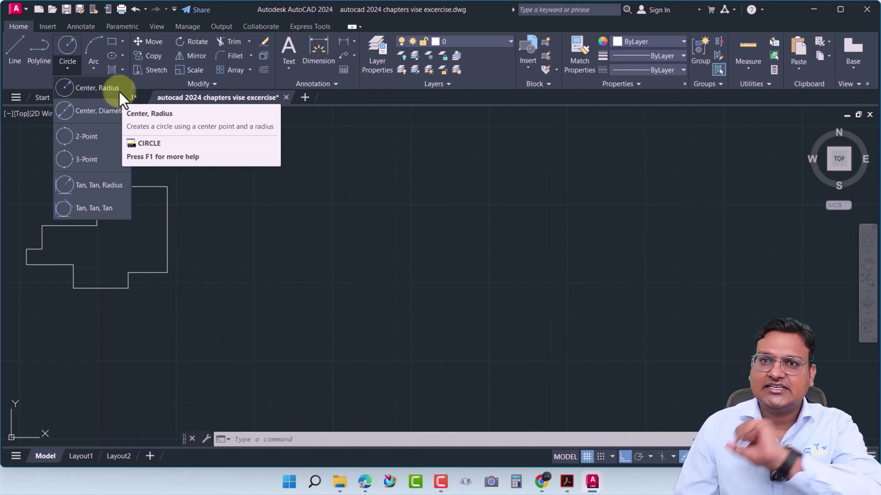
- Draw a Center, Radius circle of radius 10 inside the outline's upper part
{"action": "left_click", "coordinate": [80, 91]}
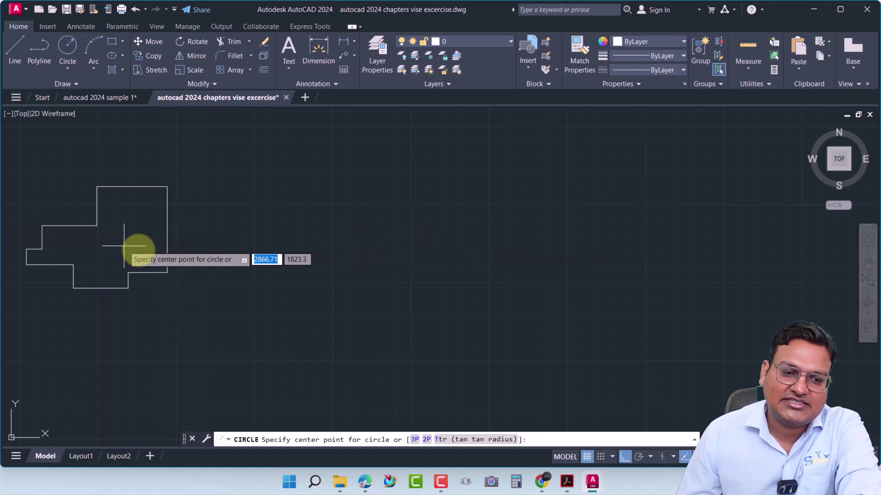
{"action": "middle_click_drag", "start_coordinate": [178, 256], "coordinate": [485, 274]}
{"action": "scroll", "coordinate": [441, 260], "scroll_direction": "up", "scroll_amount": 4}
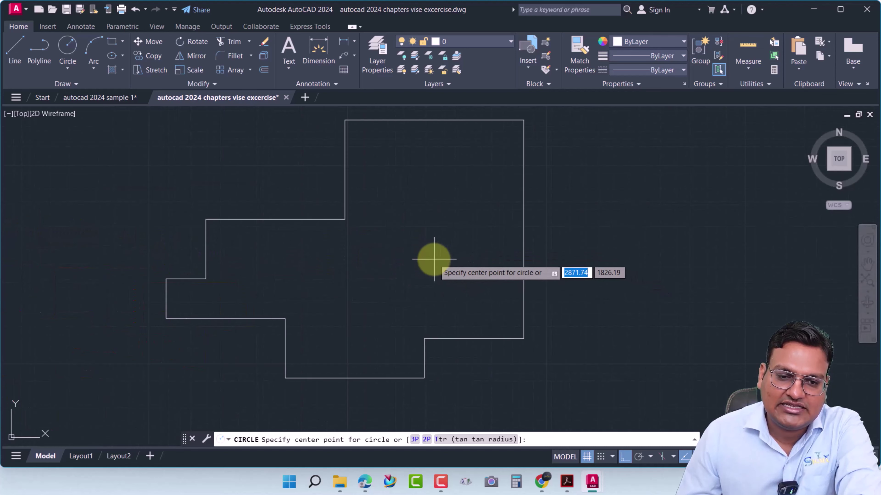
{"action": "left_click", "coordinate": [428, 241]}
{"action": "type", "text": "10"}
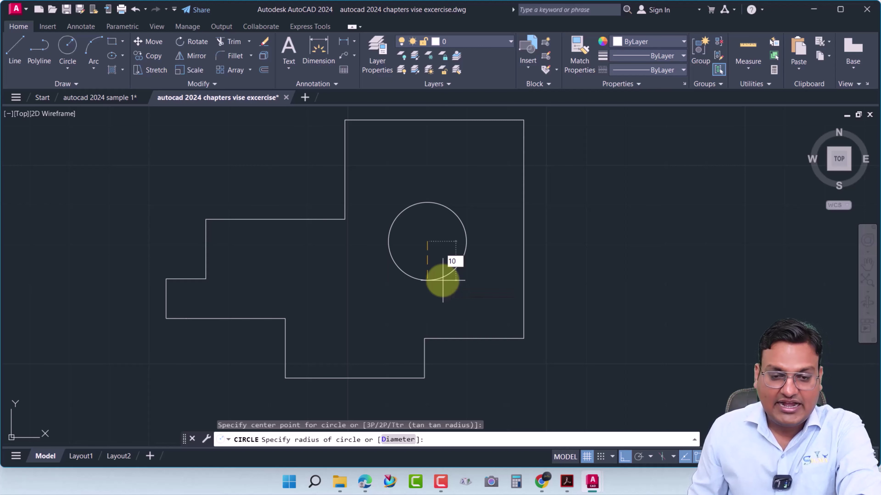
{"action": "key", "text": "Return"}
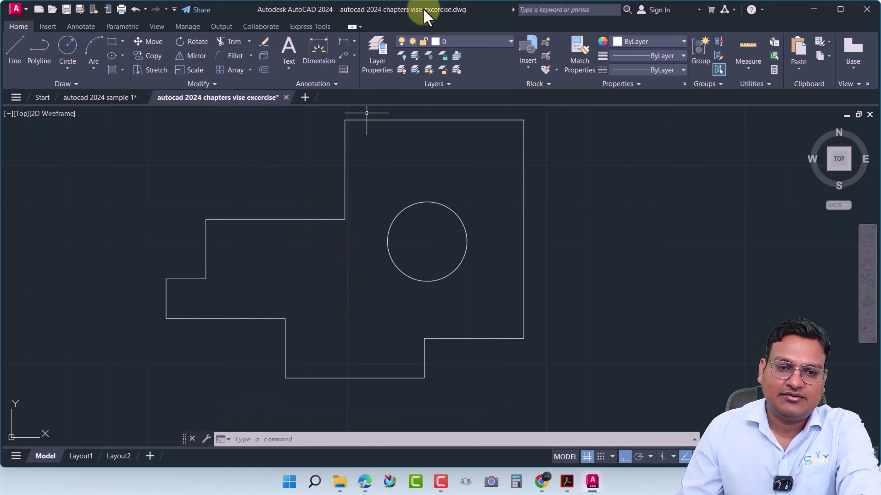
- Add an R10 radius dimension to the circle, placed above right
{"action": "left_click", "coordinate": [354, 42]}
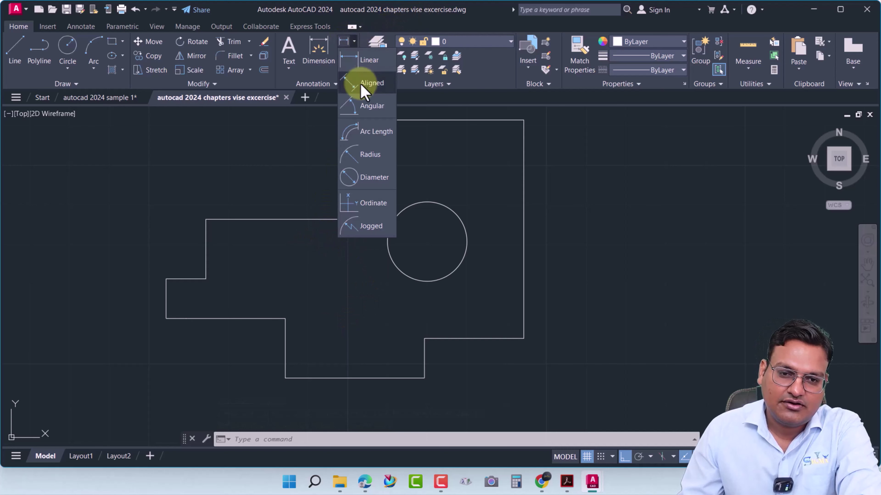
{"action": "left_click", "coordinate": [362, 159]}
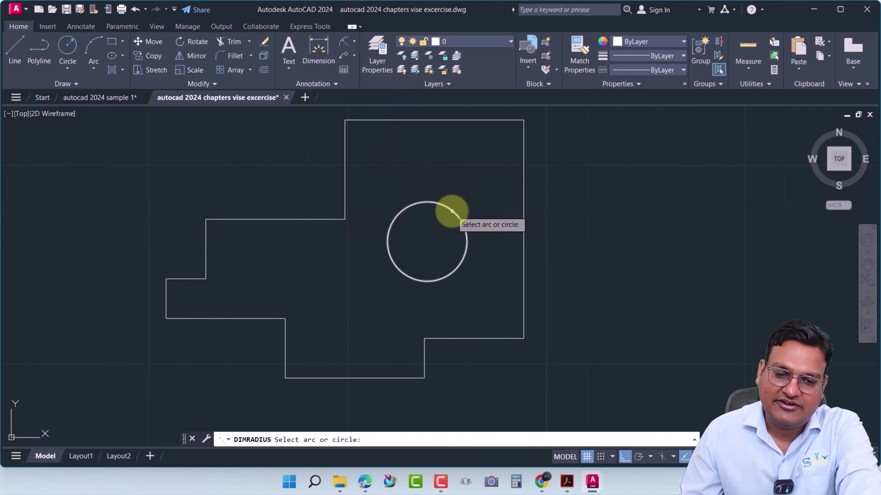
{"action": "left_click", "coordinate": [452, 211]}
{"action": "left_click", "coordinate": [470, 182]}
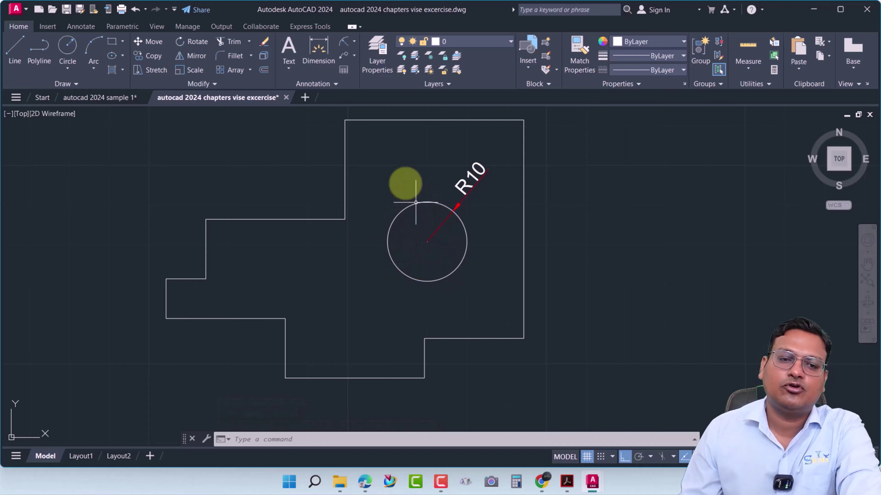
- Add a Ø20 diameter dimension to the circle, placed upper left
{"action": "left_click", "coordinate": [354, 42]}
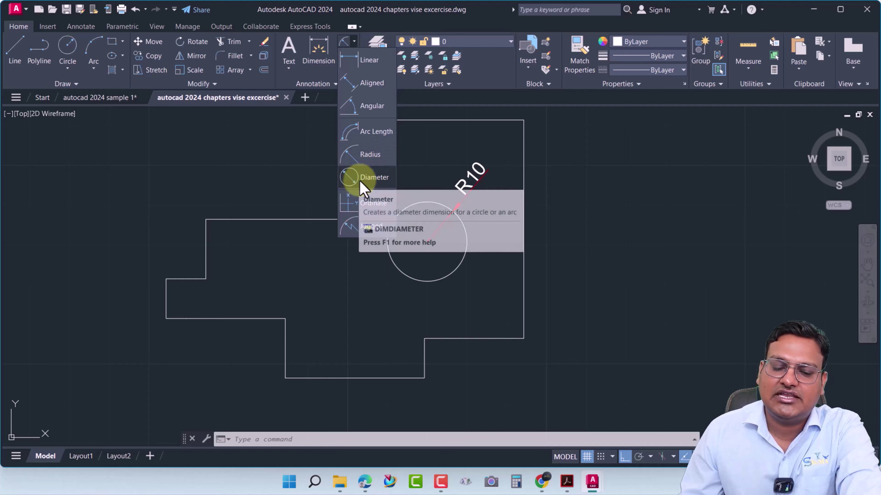
{"action": "left_click", "coordinate": [370, 184]}
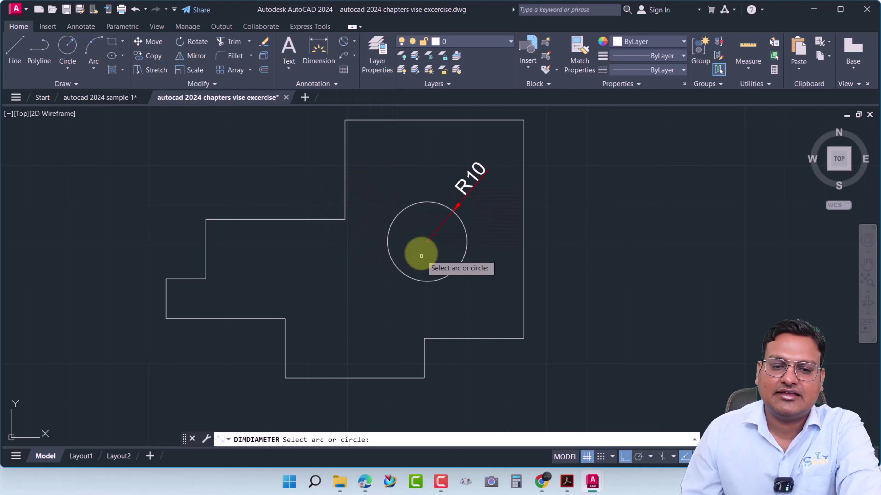
{"action": "left_click", "coordinate": [399, 215]}
{"action": "left_click", "coordinate": [374, 179]}
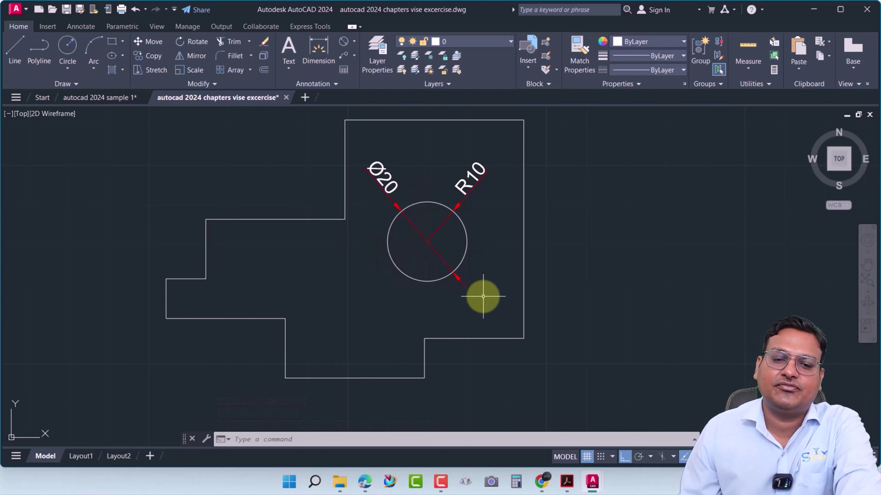
{"action": "middle_click_drag", "start_coordinate": [463, 303], "coordinate": [367, 330]}
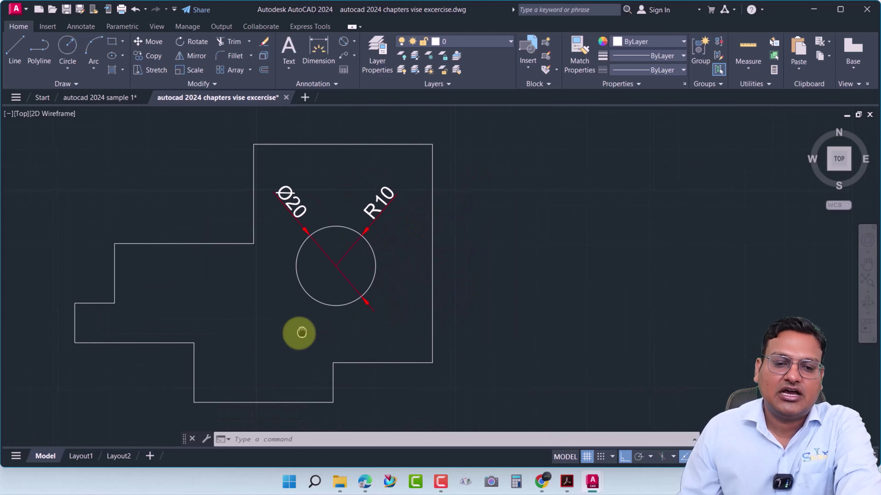
- Draw a Center, Diameter circle of diameter 25 right of the stepped outline
{"action": "left_click", "coordinate": [69, 69]}
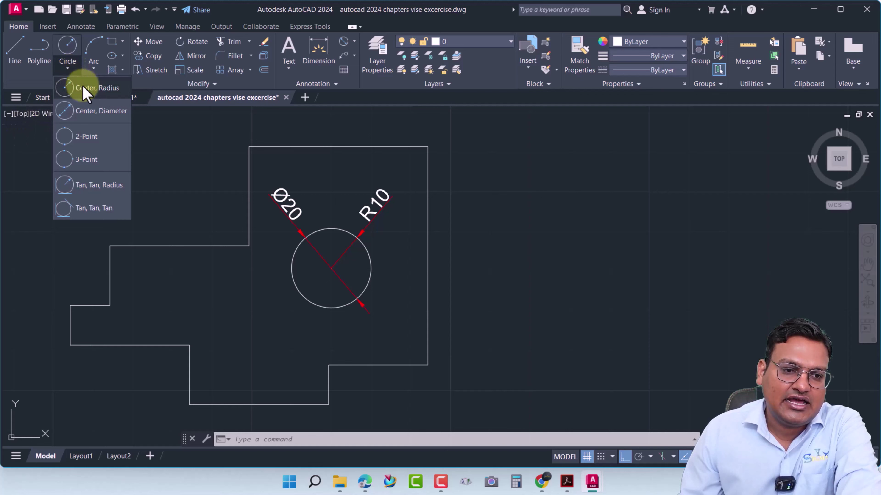
{"action": "left_click", "coordinate": [92, 119]}
{"action": "left_click", "coordinate": [640, 247]}
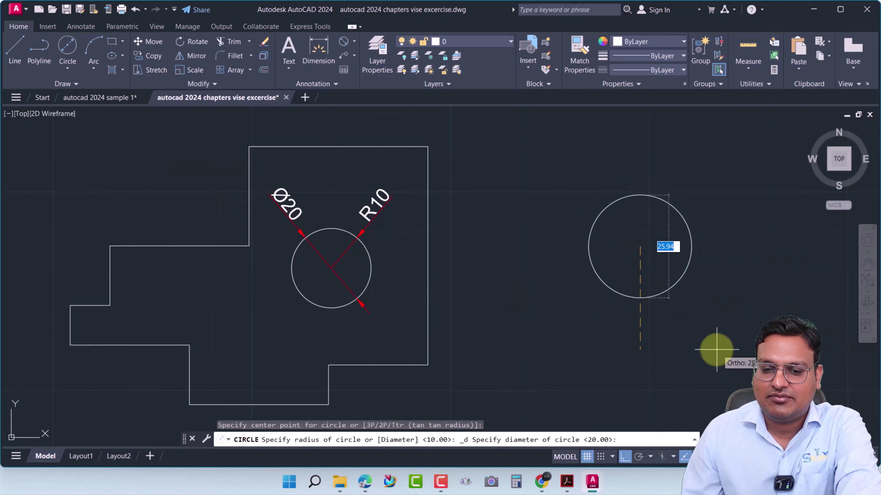
{"action": "type", "text": "25"}
{"action": "key", "text": "Return"}
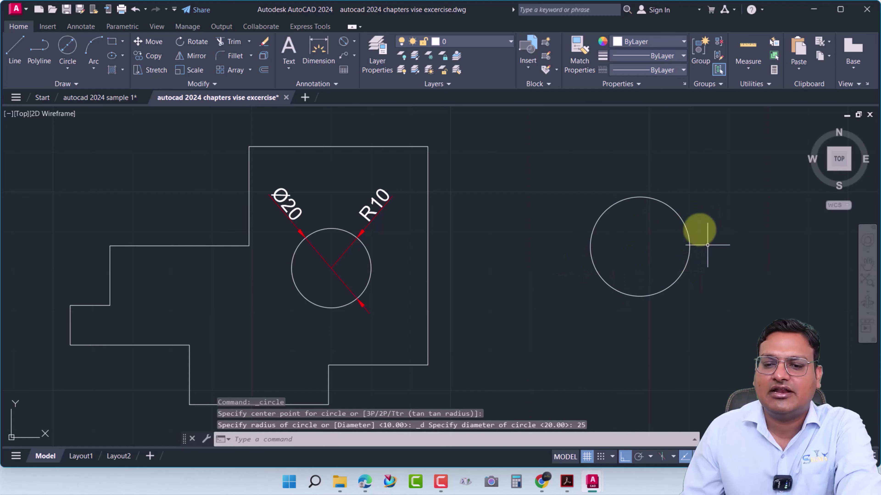
{"action": "left_click", "coordinate": [72, 70]}
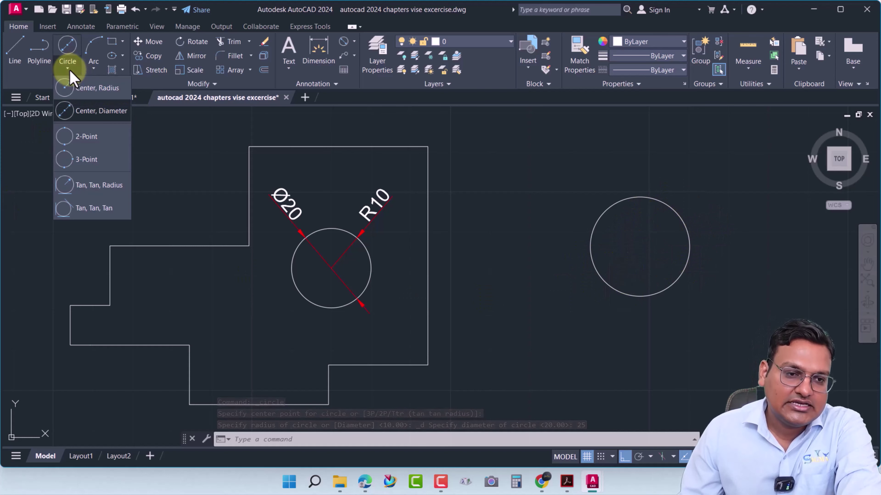
- Draw two 2-Point circles with diameters 25 and 35
{"action": "left_click", "coordinate": [86, 139]}
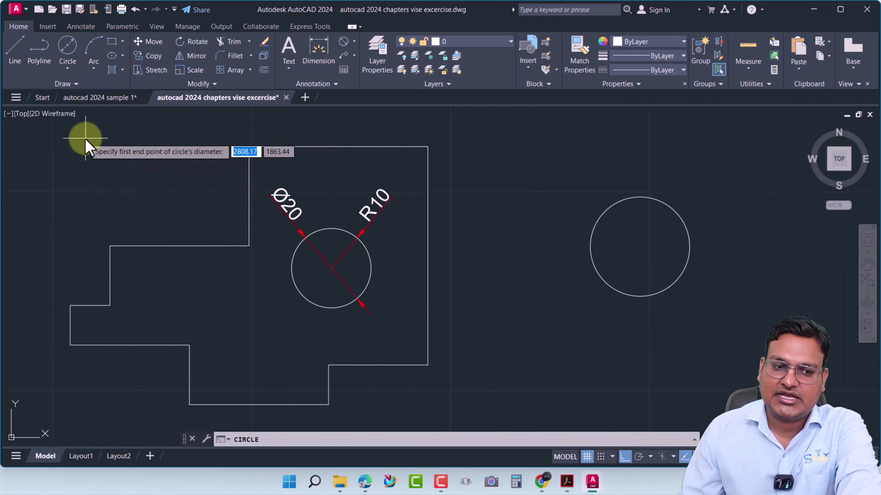
{"action": "middle_click_drag", "start_coordinate": [629, 330], "coordinate": [216, 324]}
{"action": "left_click", "coordinate": [404, 234]}
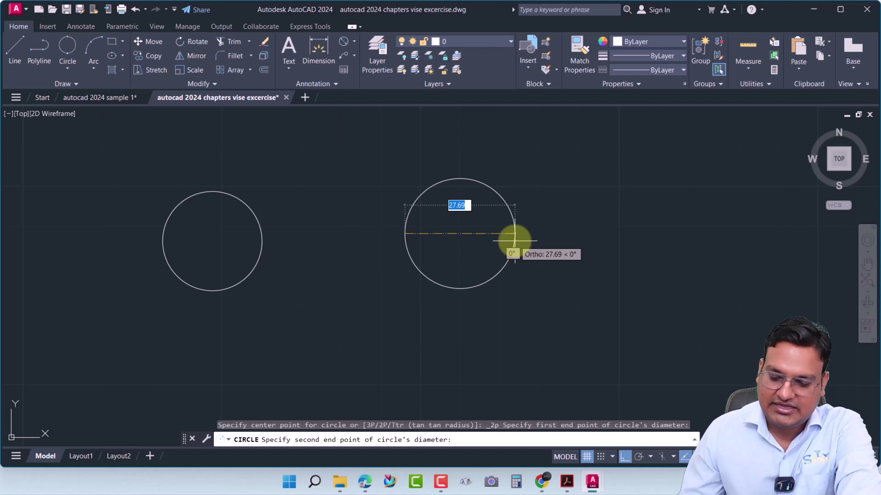
{"action": "type", "text": "25"}
{"action": "key", "text": "Return"}
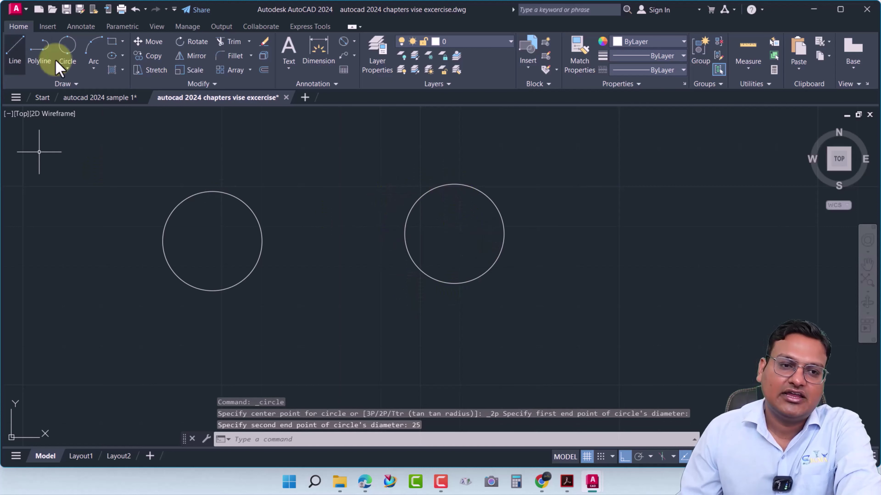
{"action": "left_click", "coordinate": [67, 58]}
{"action": "left_click", "coordinate": [614, 282]}
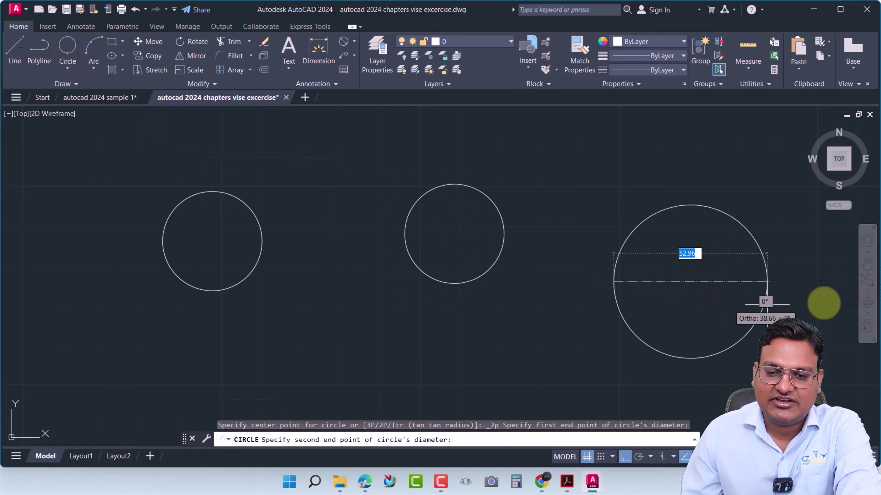
{"action": "type", "text": "35"}
{"action": "key", "text": "Return"}
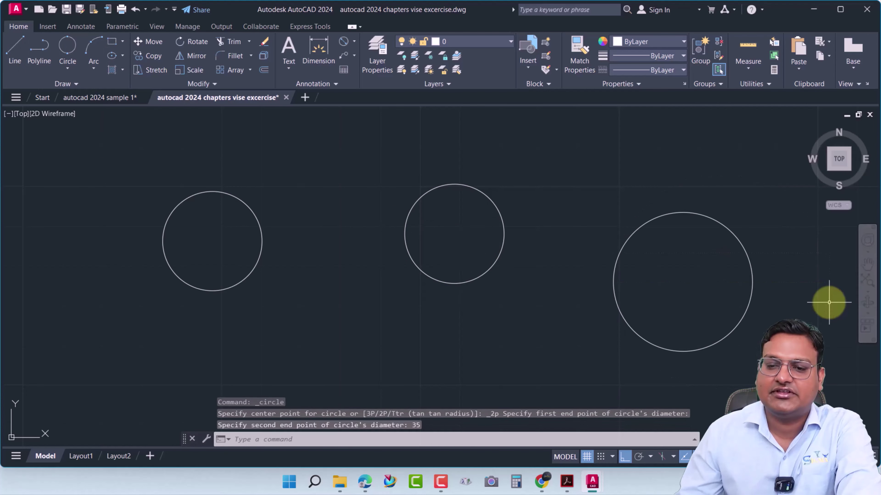
- Draw a 2-Point circle spanning the stepped shape's two bottom corners
{"action": "middle_click_drag", "start_coordinate": [619, 283], "coordinate": [521, 284]}
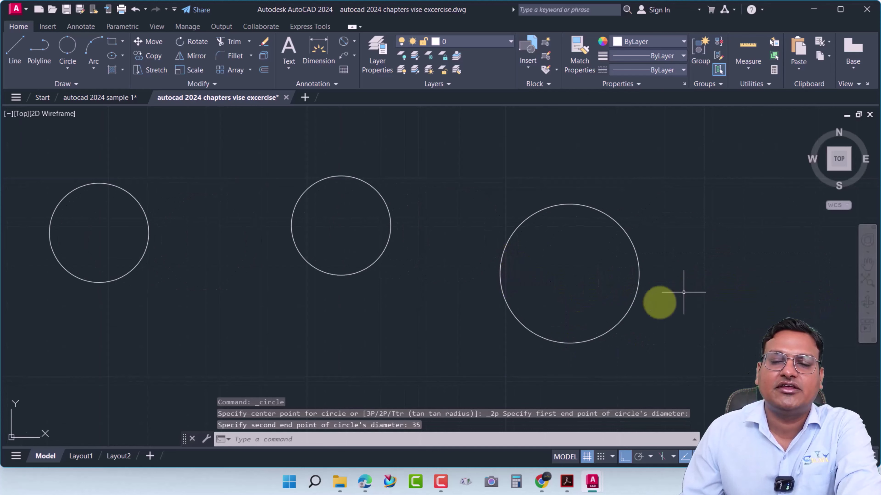
{"action": "scroll", "coordinate": [623, 319], "scroll_direction": "down", "scroll_amount": 5}
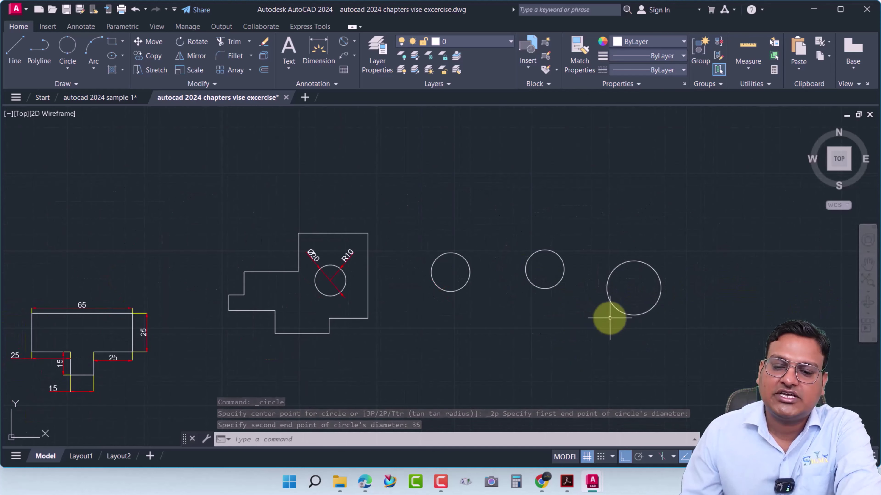
{"action": "middle_click_drag", "start_coordinate": [610, 318], "coordinate": [735, 288]}
{"action": "scroll", "coordinate": [578, 275], "scroll_direction": "up", "scroll_amount": 3}
{"action": "scroll", "coordinate": [599, 307], "scroll_direction": "up", "scroll_amount": 3}
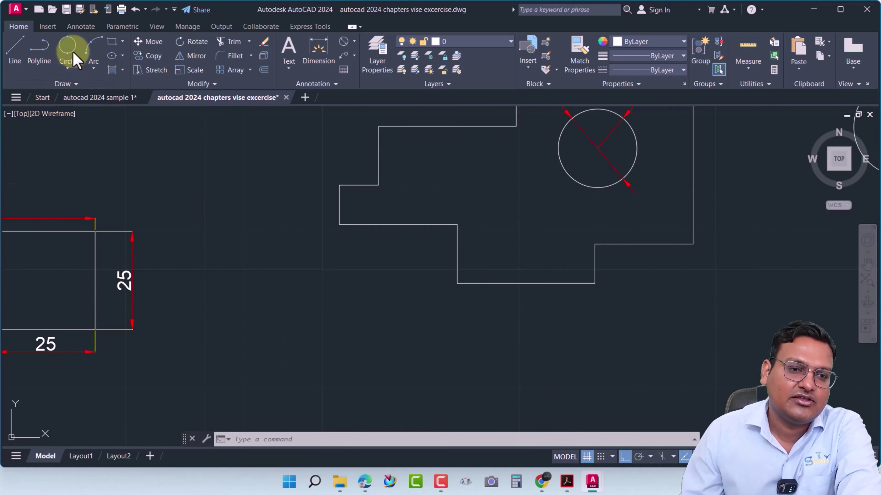
{"action": "left_click", "coordinate": [68, 69]}
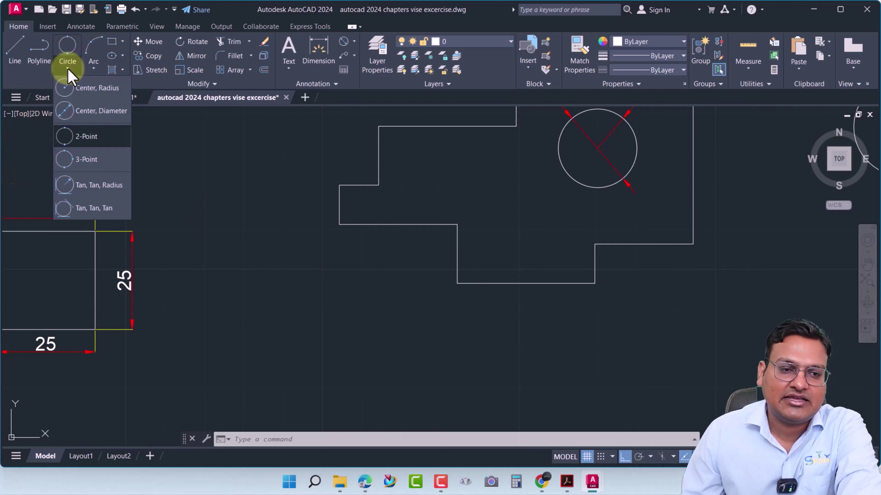
{"action": "left_click", "coordinate": [85, 136]}
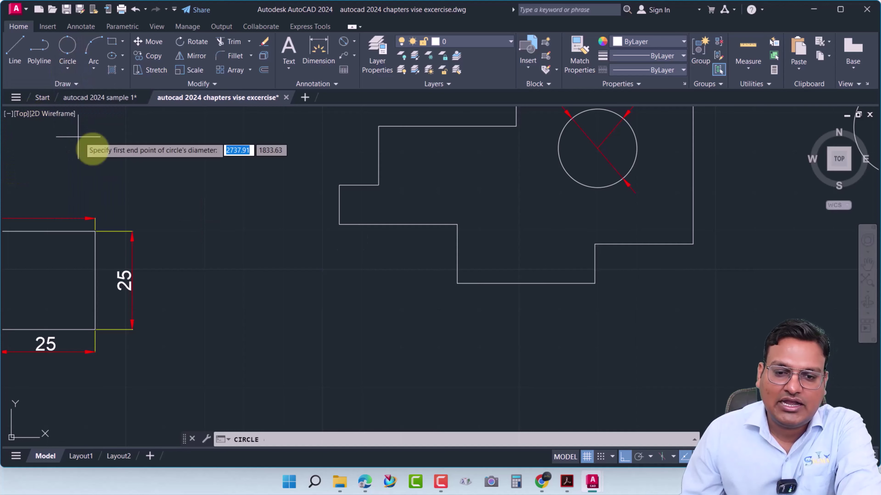
{"action": "left_click", "coordinate": [457, 283]}
{"action": "left_click", "coordinate": [594, 284]}
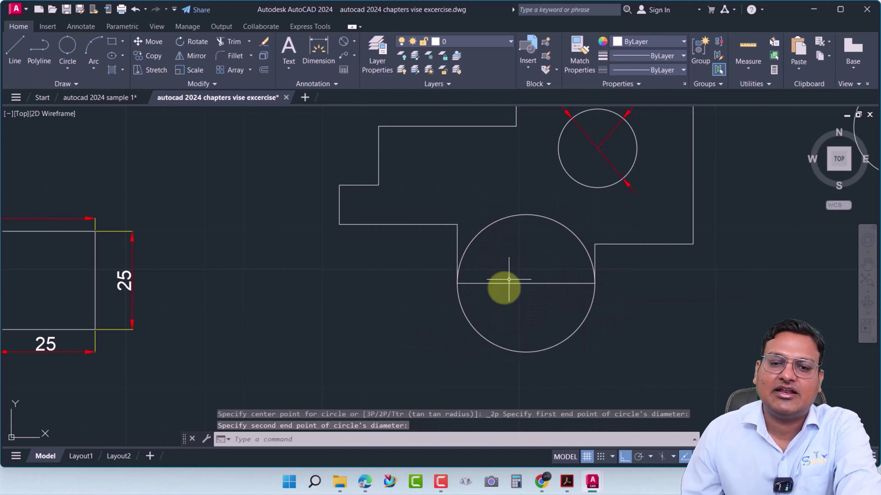
{"action": "scroll", "coordinate": [504, 336], "scroll_direction": "down", "scroll_amount": 2}
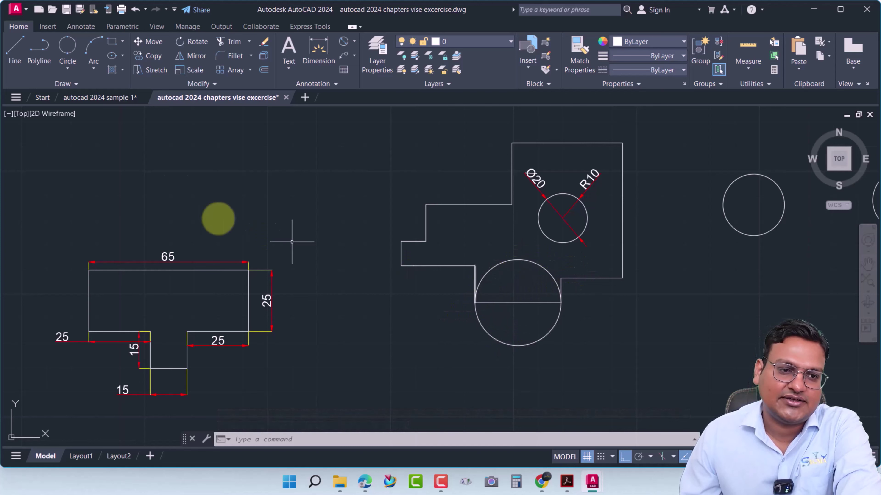
{"action": "left_click", "coordinate": [75, 71]}
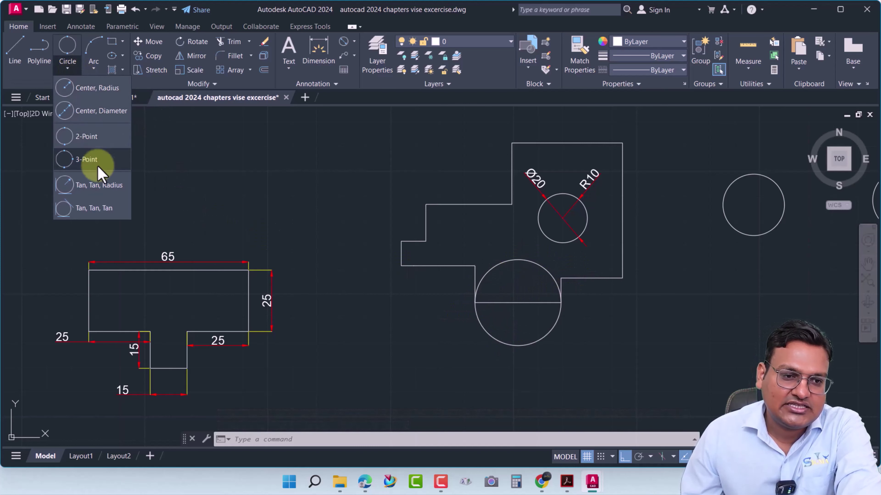
- Draw a 3-Point circle through the outline's lower-right, top-right and top-left corners
{"action": "left_click", "coordinate": [90, 166]}
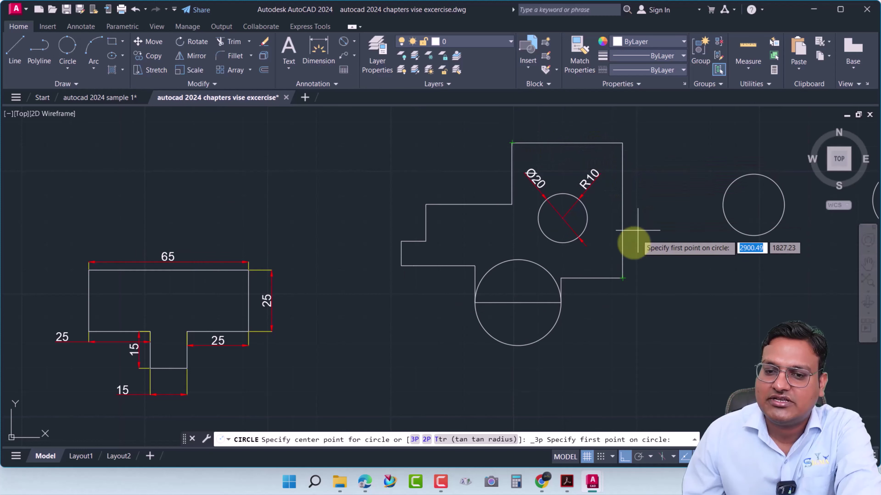
{"action": "left_click", "coordinate": [622, 278]}
{"action": "left_click", "coordinate": [622, 143]}
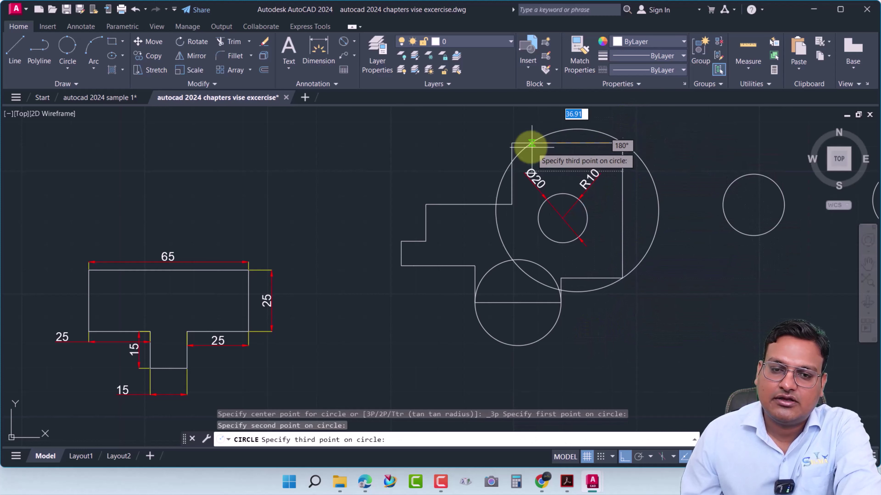
{"action": "left_click", "coordinate": [512, 143]}
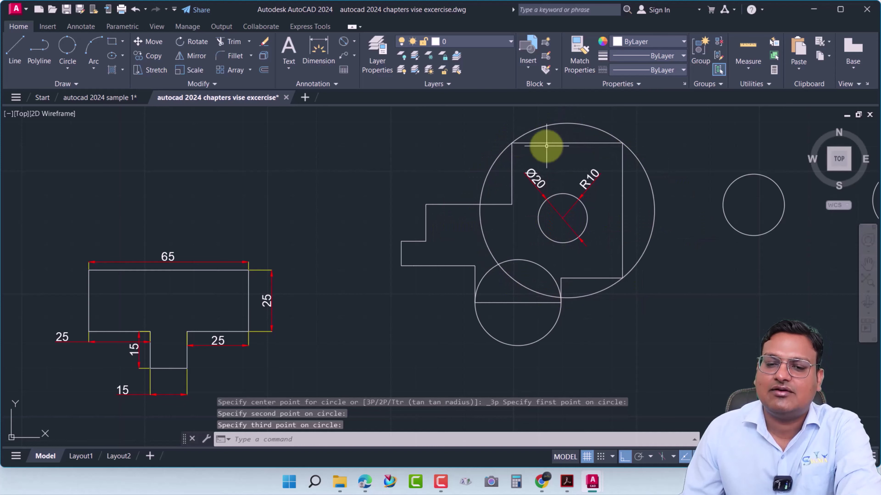
{"action": "middle_click_drag", "start_coordinate": [559, 216], "coordinate": [412, 264]}
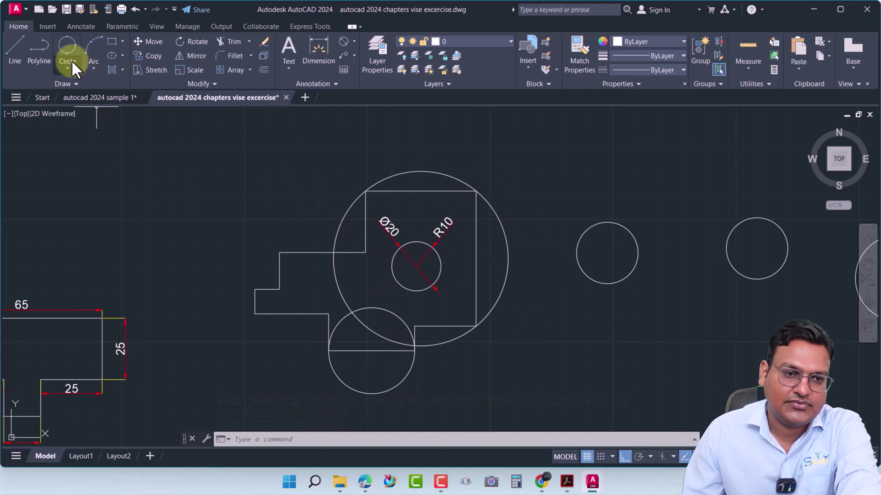
- Draw a large Tan, Tan, Radius circle touching the two neighbouring small circles
{"action": "left_click", "coordinate": [68, 68]}
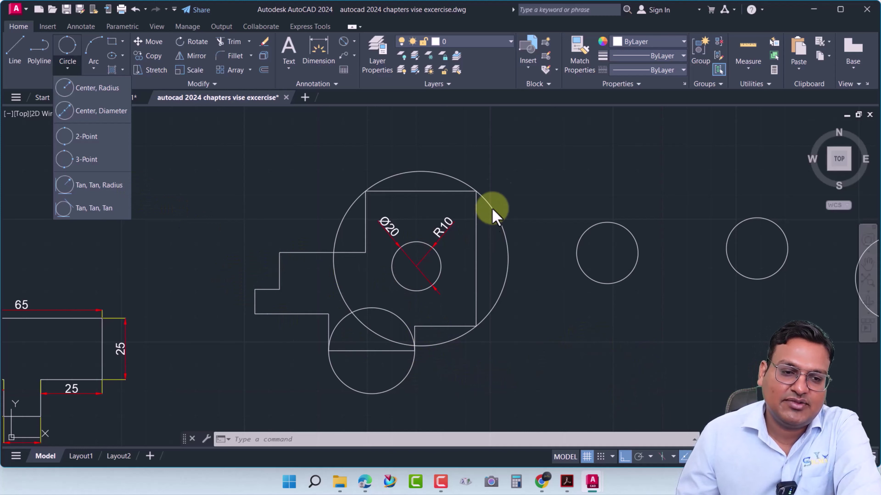
{"action": "left_click", "coordinate": [117, 186]}
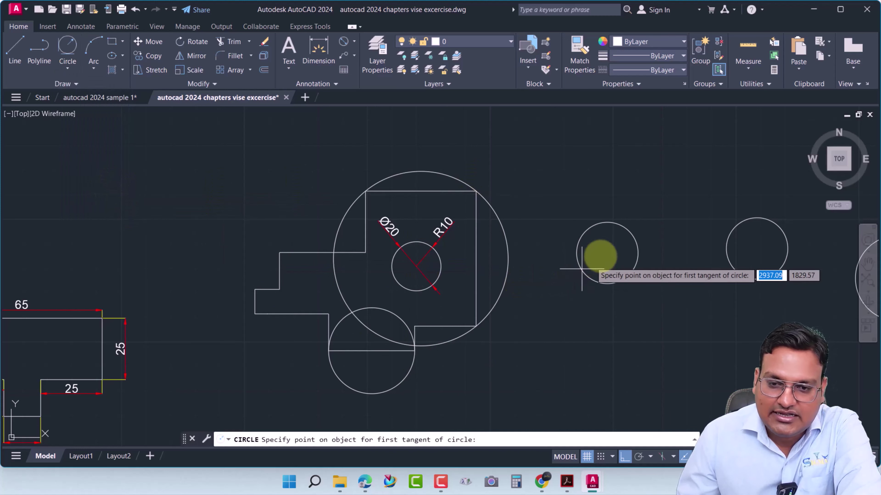
{"action": "left_click", "coordinate": [634, 238]}
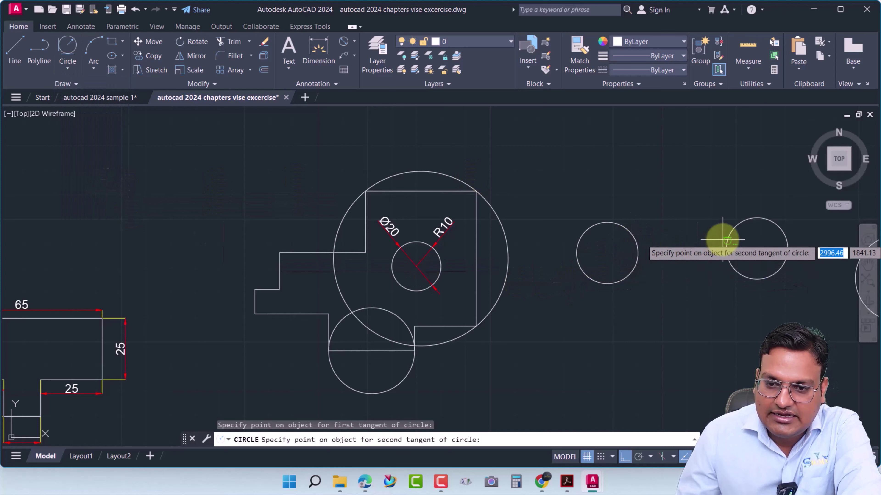
{"action": "left_click", "coordinate": [730, 238]}
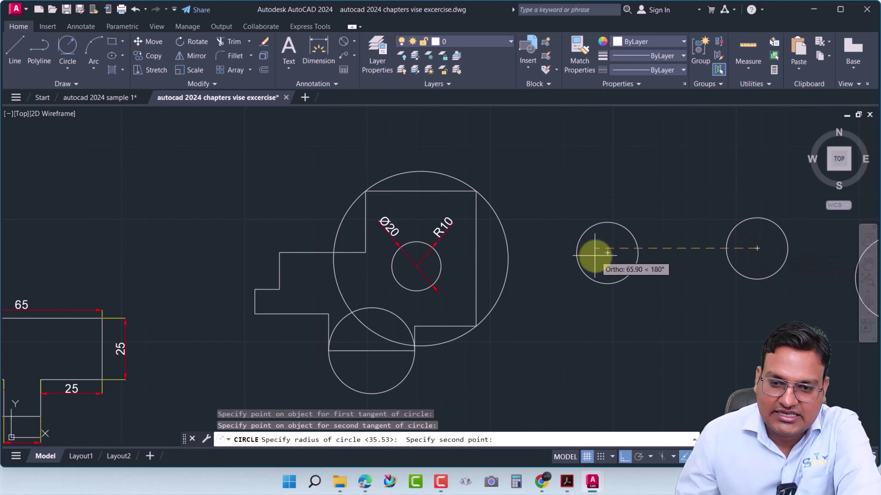
{"action": "left_click", "coordinate": [607, 253]}
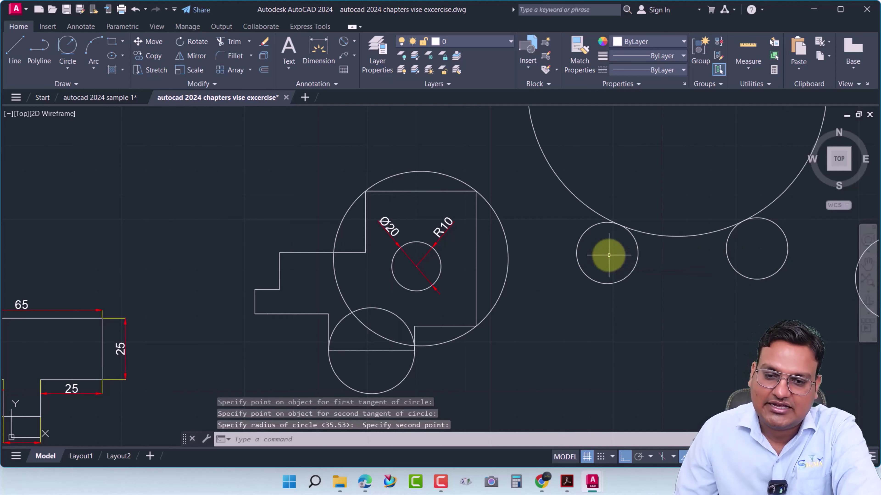
{"action": "scroll", "coordinate": [722, 301], "scroll_direction": "down", "scroll_amount": 4}
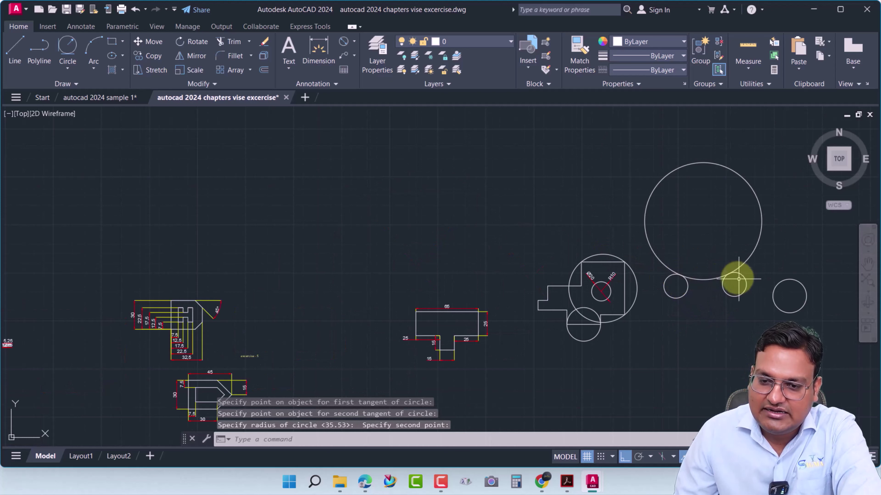
- Erase the selected object below the circles with the E alias
{"action": "left_click", "coordinate": [720, 277]}
{"action": "key", "text": "e"}
{"action": "key", "text": "Return"}
{"action": "scroll", "coordinate": [536, 309], "scroll_direction": "up", "scroll_amount": 3}
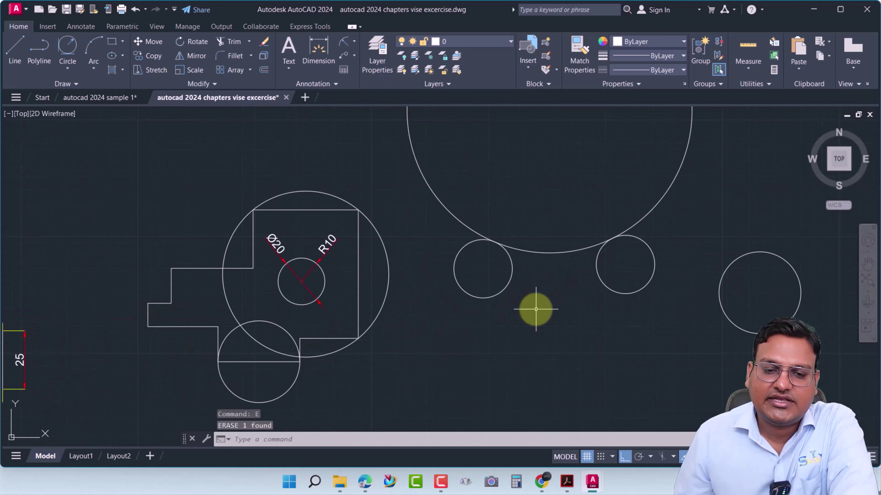
- Add an aligned 60,93 dimension between the two small circles' centres beneath the large circle
{"action": "middle_click_drag", "start_coordinate": [544, 276], "coordinate": [409, 335]}
{"action": "mouse_move", "coordinate": [515, 300]}
{"action": "middle_mouse_down"}
{"action": "mouse_move", "coordinate": [475, 355]}
{"action": "mouse_move", "coordinate": [514, 338]}
{"action": "middle_mouse_up"}
{"action": "left_click", "coordinate": [353, 42]}
{"action": "left_click", "coordinate": [364, 85]}
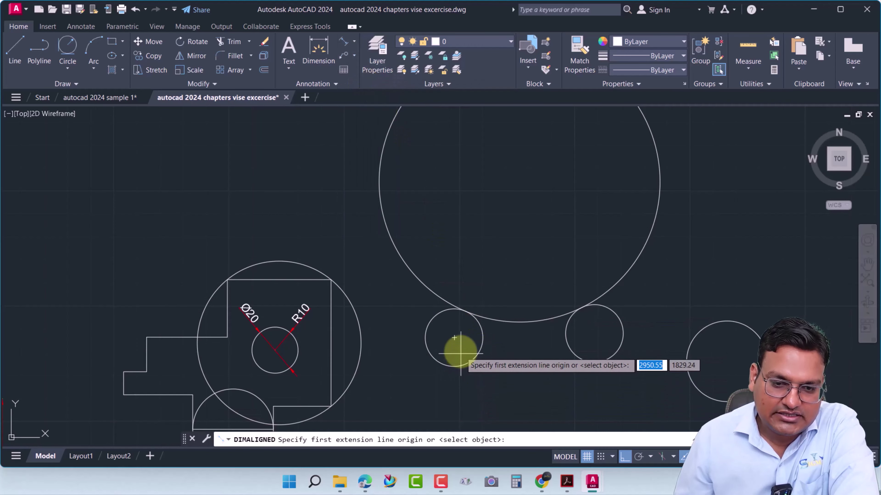
{"action": "left_click", "coordinate": [453, 338]}
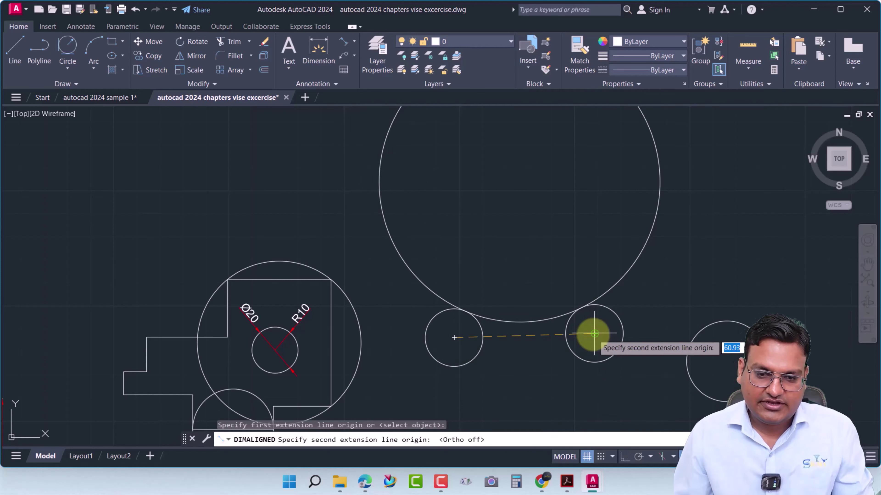
{"action": "left_click", "coordinate": [595, 334]}
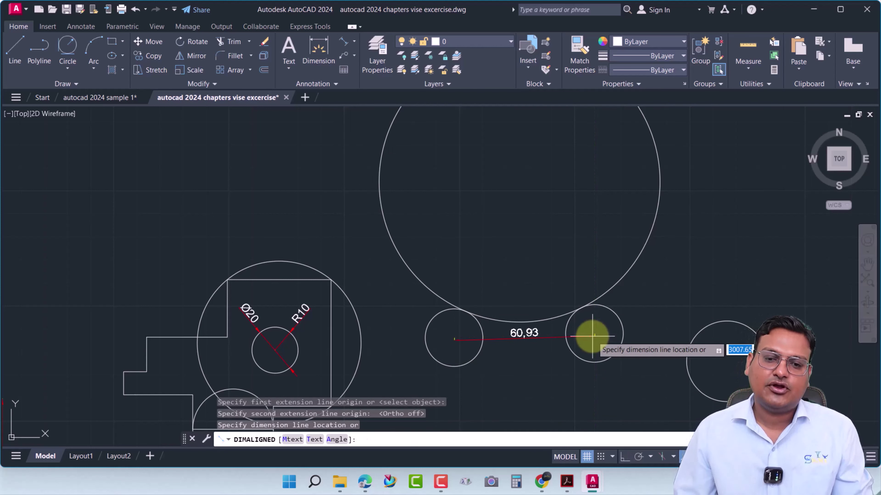
{"action": "left_click", "coordinate": [593, 336]}
{"action": "scroll", "coordinate": [529, 338], "scroll_direction": "up", "scroll_amount": 4}
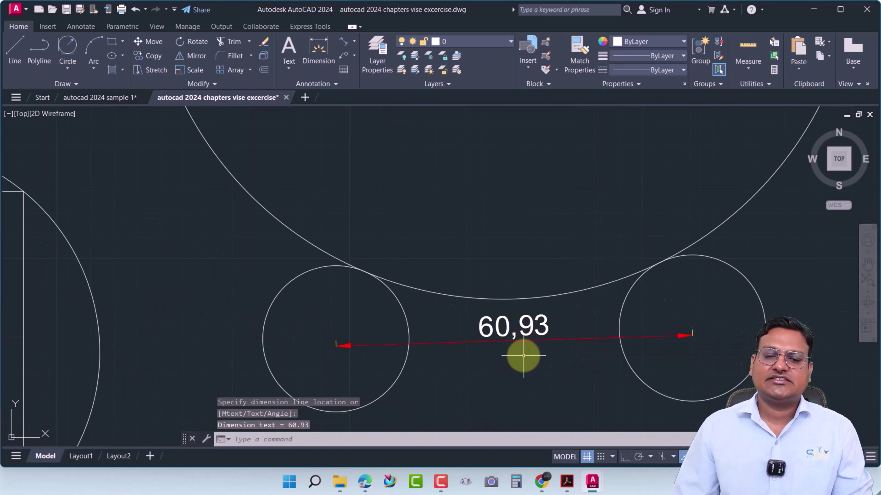
{"action": "scroll", "coordinate": [523, 356], "scroll_direction": "down", "scroll_amount": 3}
{"action": "scroll", "coordinate": [523, 347], "scroll_direction": "down", "scroll_amount": 2}
{"action": "scroll", "coordinate": [461, 389], "scroll_direction": "down", "scroll_amount": 1}
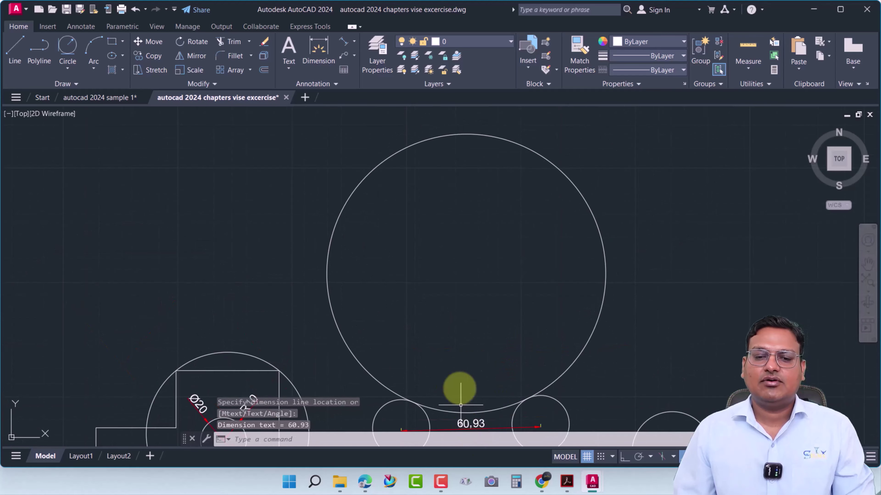
{"action": "scroll", "coordinate": [461, 389], "scroll_direction": "down", "scroll_amount": 2}
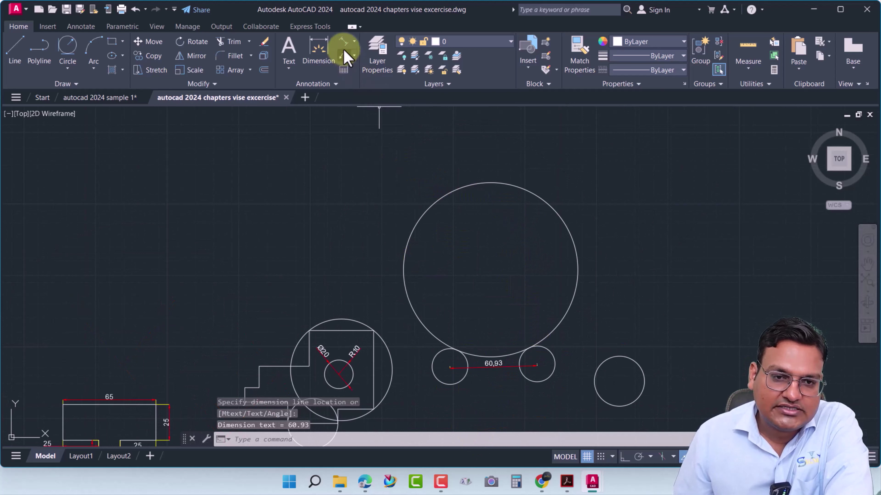
- Give the large tangent circle a radius dimension reading R60,93, leader running up-right
{"action": "left_click", "coordinate": [354, 42]}
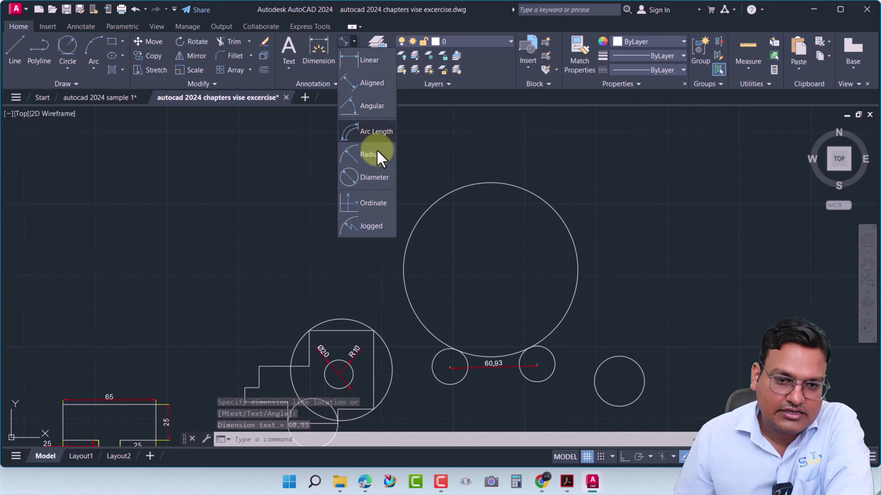
{"action": "left_click", "coordinate": [371, 156]}
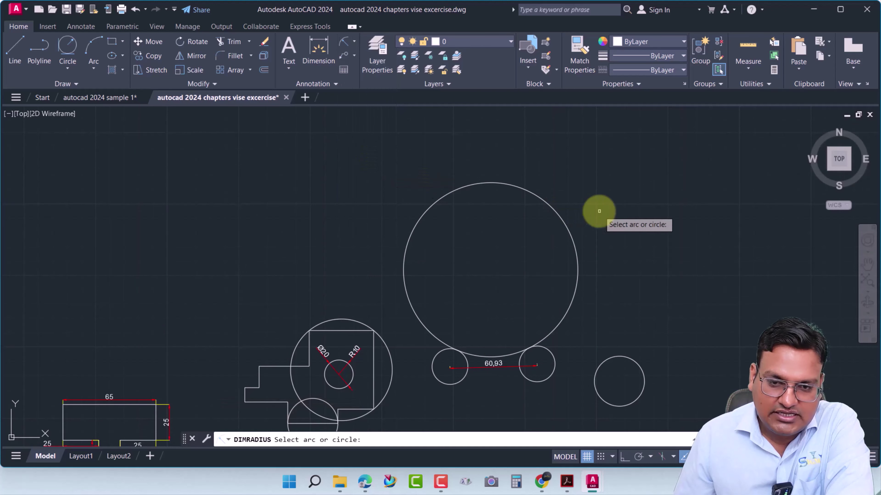
{"action": "left_click", "coordinate": [558, 208]}
{"action": "scroll", "coordinate": [581, 200], "scroll_direction": "up", "scroll_amount": 5}
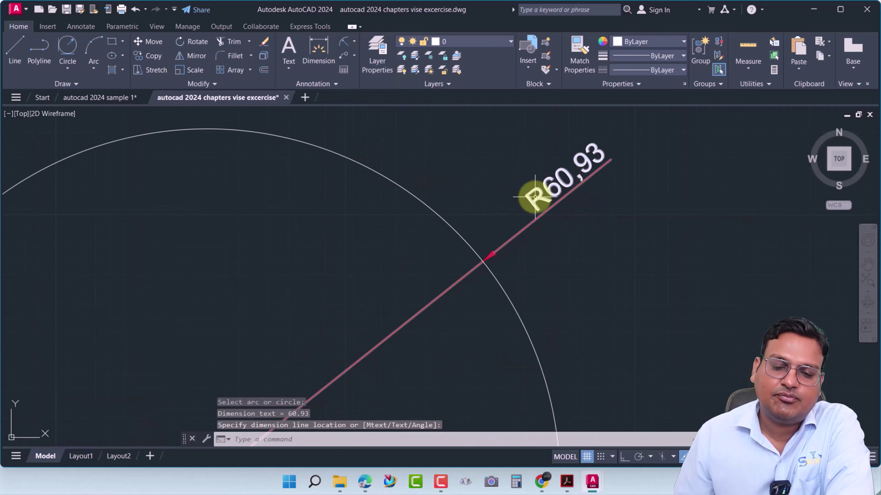
{"action": "scroll", "coordinate": [590, 173], "scroll_direction": "down", "scroll_amount": 3}
{"action": "middle_click_drag", "start_coordinate": [631, 258], "coordinate": [695, 156]}
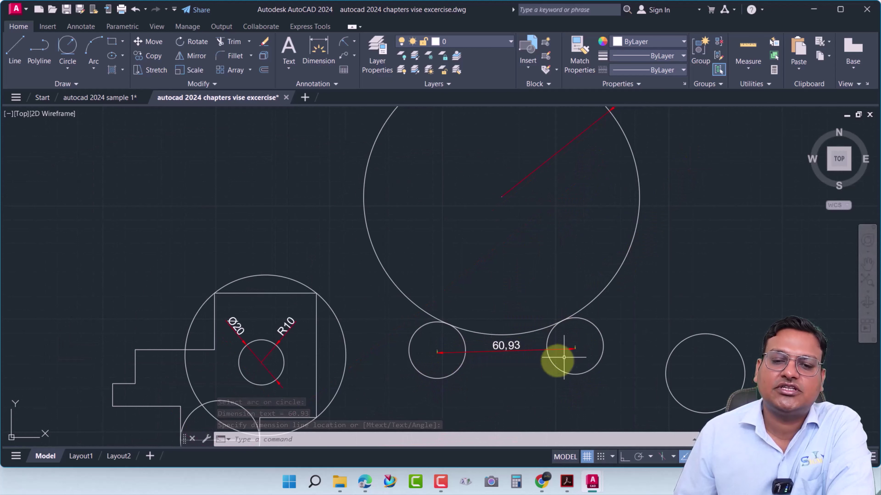
{"action": "scroll", "coordinate": [503, 337], "scroll_direction": "down", "scroll_amount": 2}
{"action": "scroll", "coordinate": [501, 338], "scroll_direction": "down", "scroll_amount": 2}
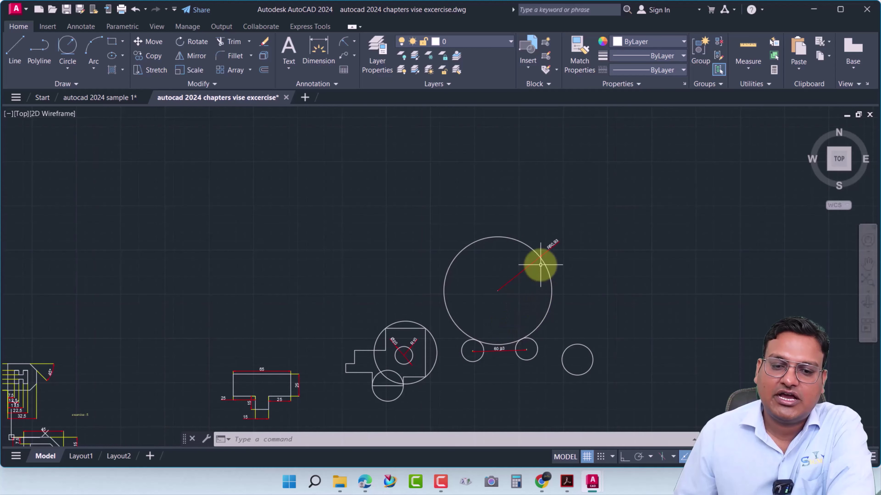
{"action": "middle_click_drag", "start_coordinate": [541, 383], "coordinate": [303, 360]}
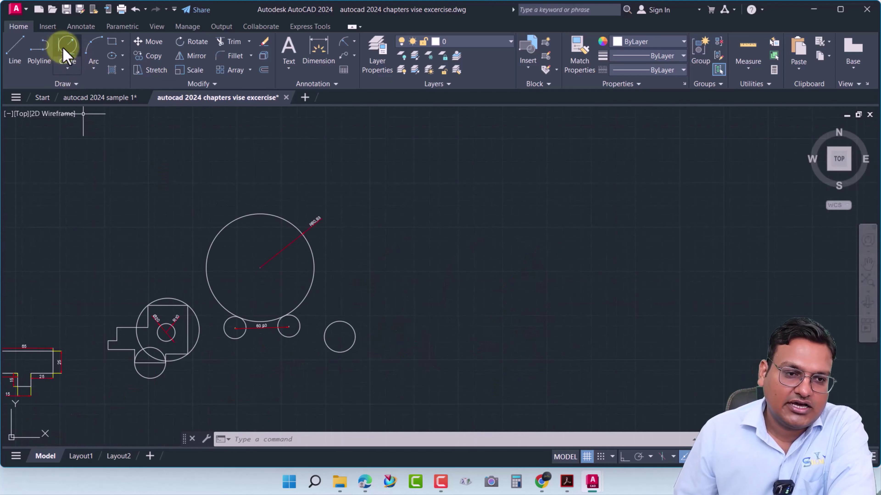
- Draw three centre-radius circles, about 25 units radius, in the empty area to the right
{"action": "left_click", "coordinate": [66, 70]}
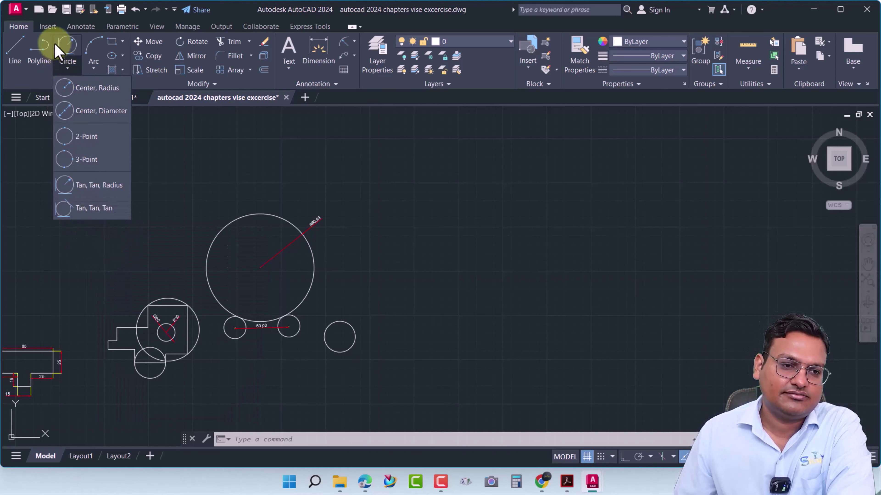
{"action": "left_click", "coordinate": [70, 91]}
{"action": "left_click", "coordinate": [558, 237]}
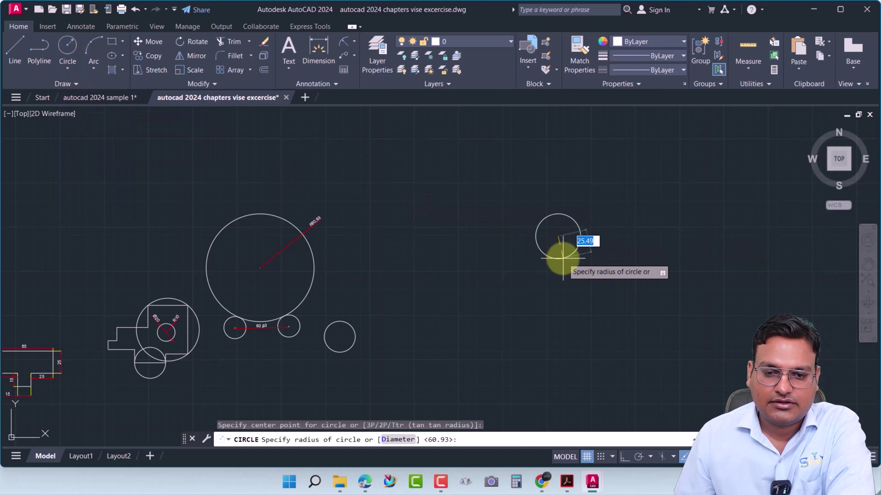
{"action": "left_click", "coordinate": [563, 258]}
{"action": "key", "text": "Return"}
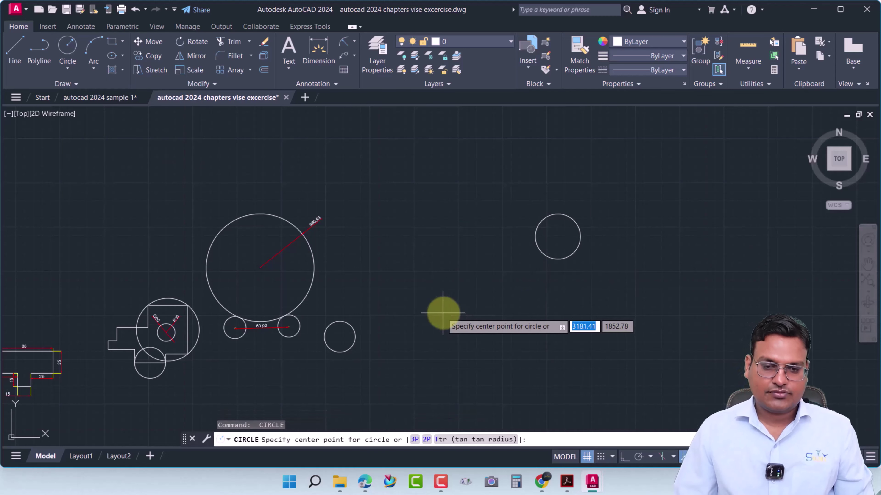
{"action": "left_click", "coordinate": [446, 308]}
{"action": "key", "text": "Return"}
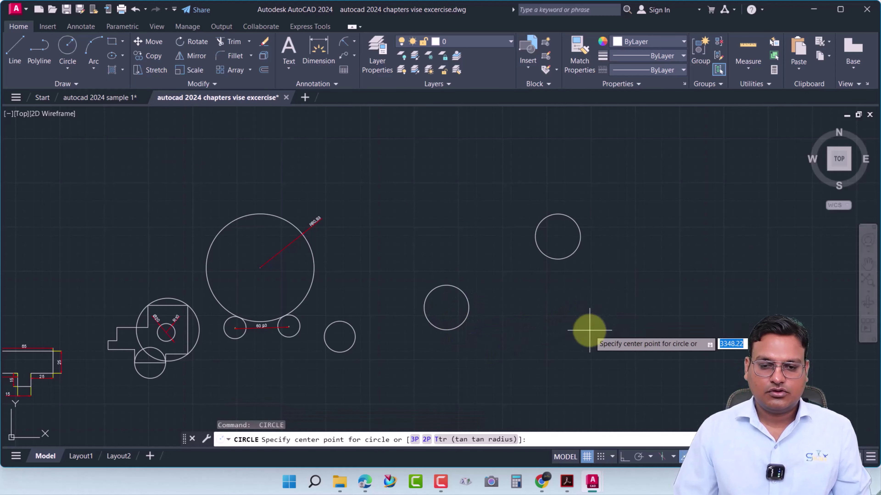
{"action": "left_click", "coordinate": [581, 336]}
{"action": "left_click", "coordinate": [577, 361]}
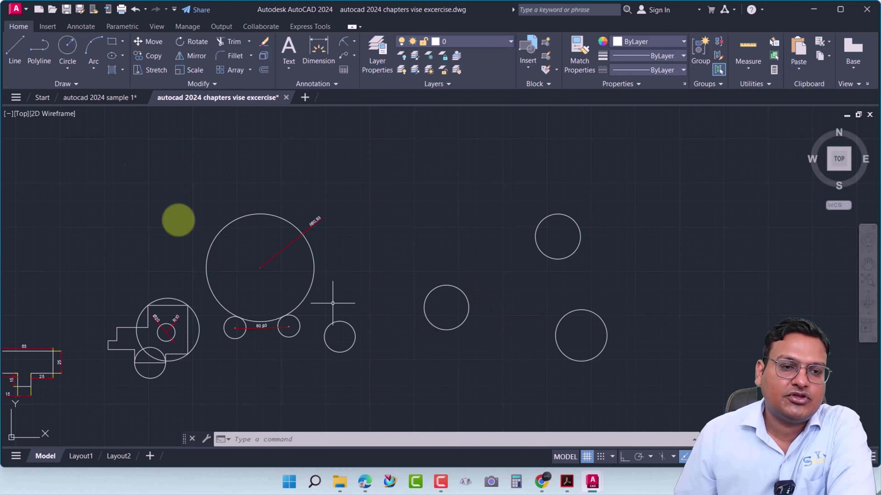
{"action": "left_click", "coordinate": [66, 69]}
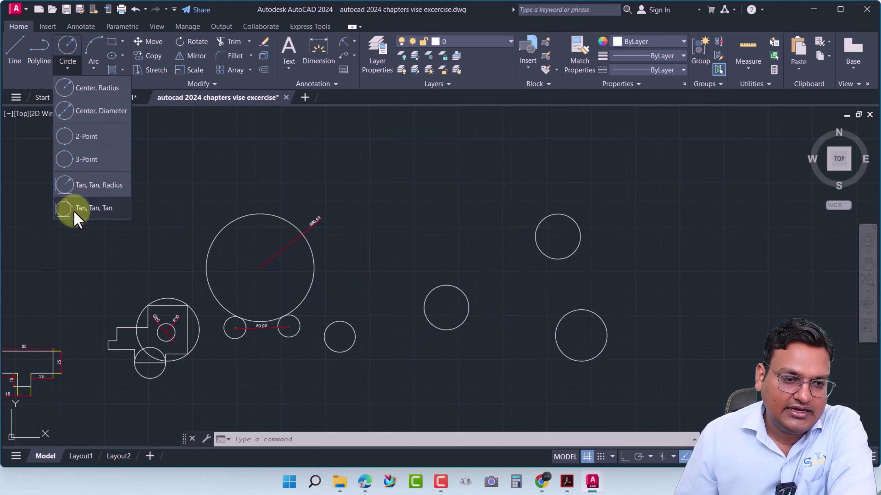
- Draw a Tan, Tan, Tan circle touching all three new circles
{"action": "left_click", "coordinate": [73, 209]}
{"action": "left_click", "coordinate": [467, 302]}
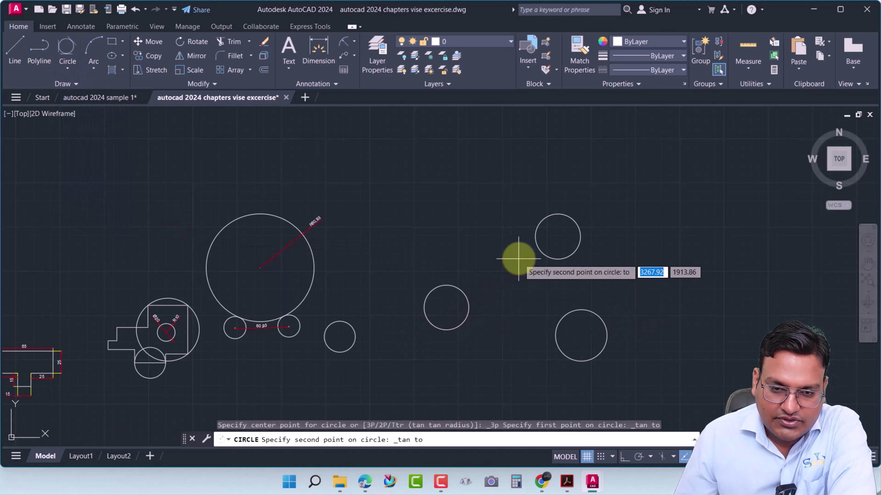
{"action": "left_click", "coordinate": [538, 249]}
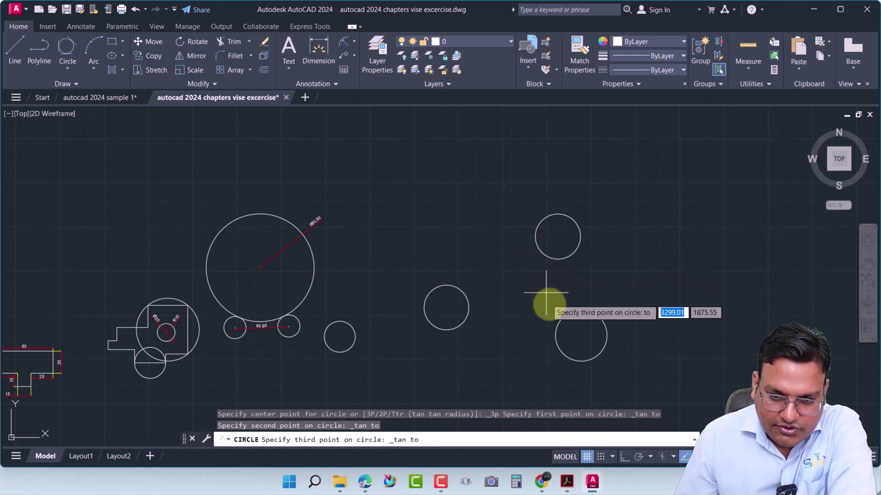
{"action": "left_click", "coordinate": [554, 322]}
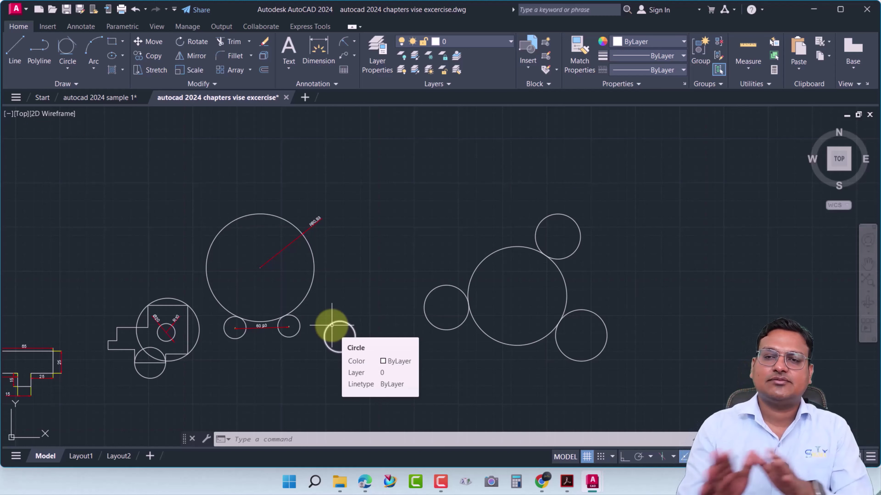
{"action": "scroll", "coordinate": [393, 347], "scroll_direction": "down", "scroll_amount": 2}
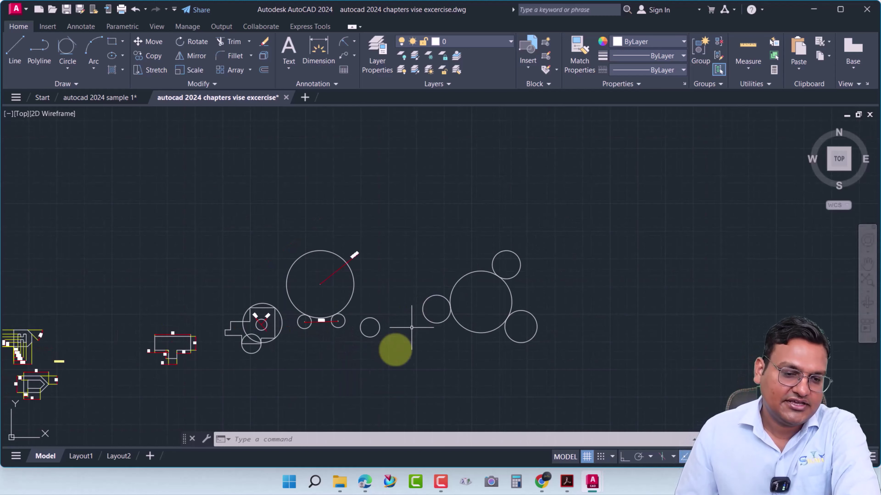
{"action": "middle_click_drag", "start_coordinate": [405, 346], "coordinate": [284, 341]}
{"action": "middle_click_drag", "start_coordinate": [220, 302], "coordinate": [521, 297]}
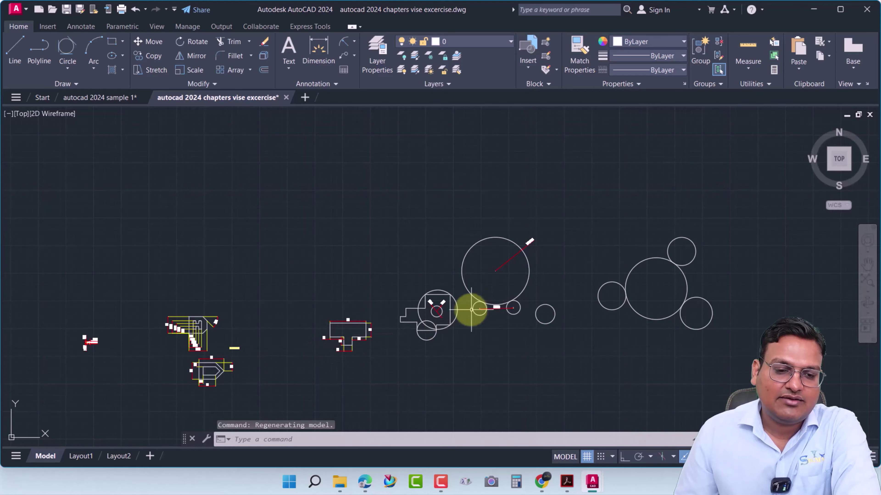
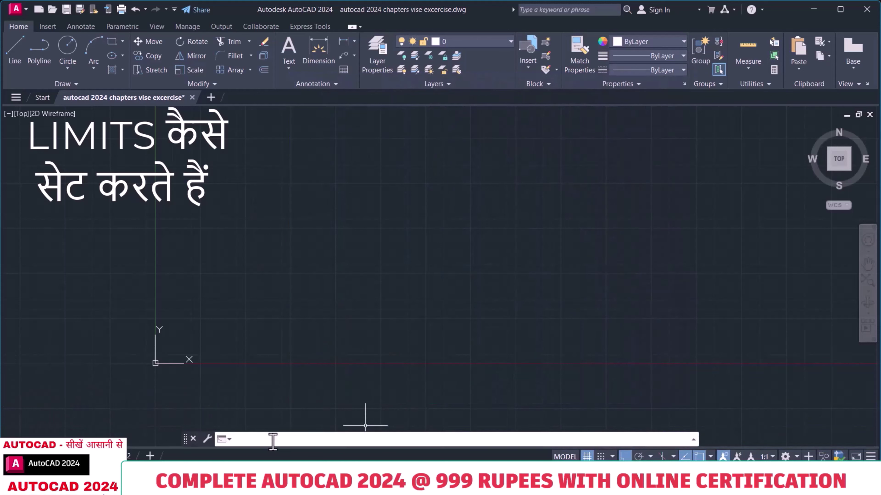
- Set the drawing limits from 0,0 to 300,300 and pan the origin into view
{"action": "type", "text": "LIMI"}
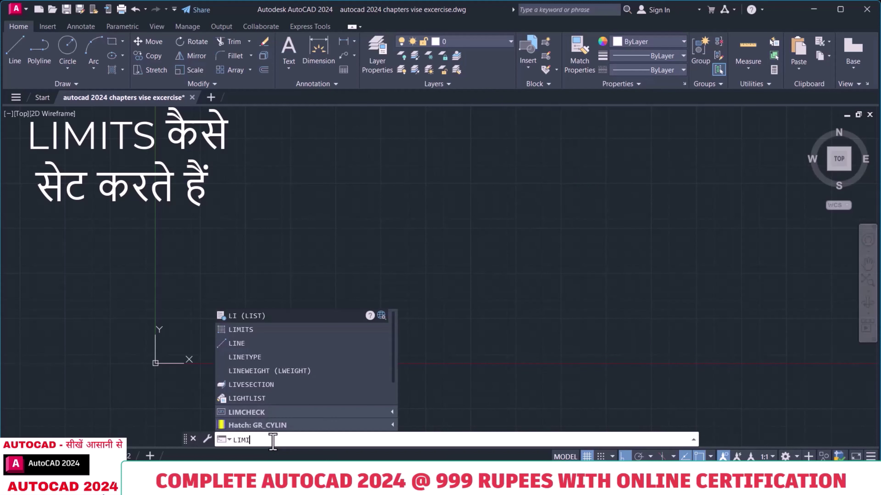
{"action": "type", "text": "TS"}
{"action": "key", "text": "Return"}
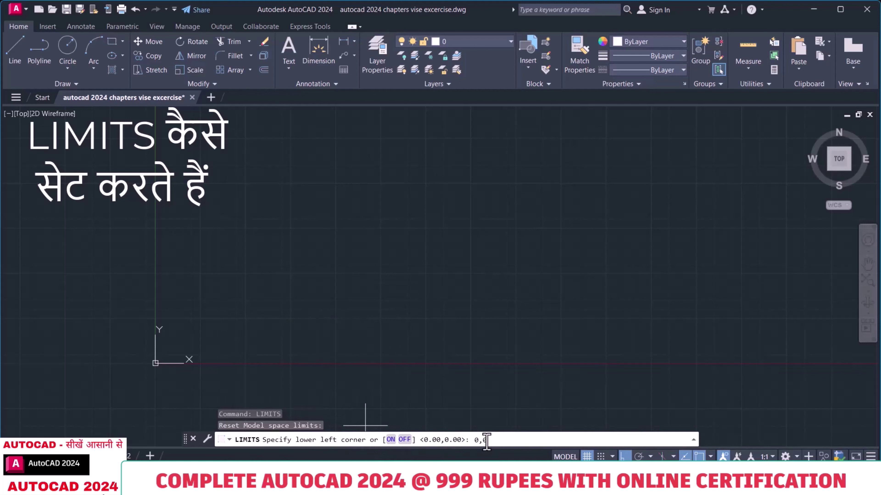
{"action": "key", "text": "Return"}
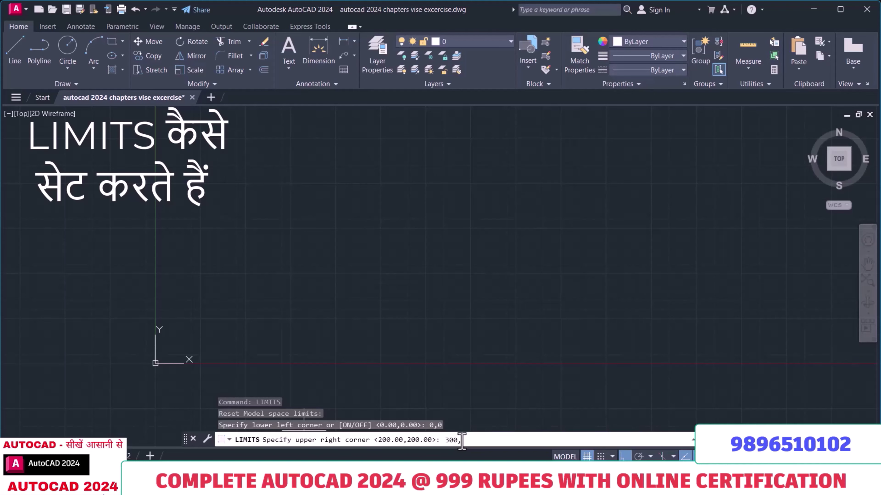
{"action": "type", "text": "300"}
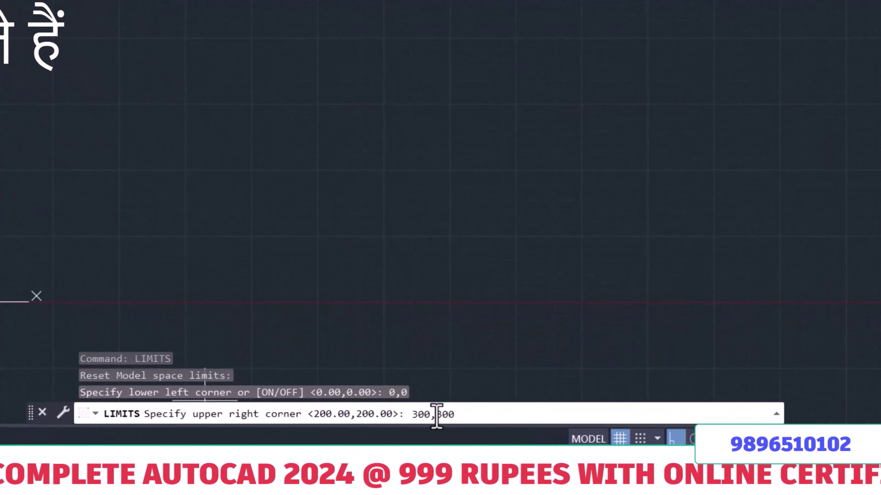
{"action": "key", "text": "Return"}
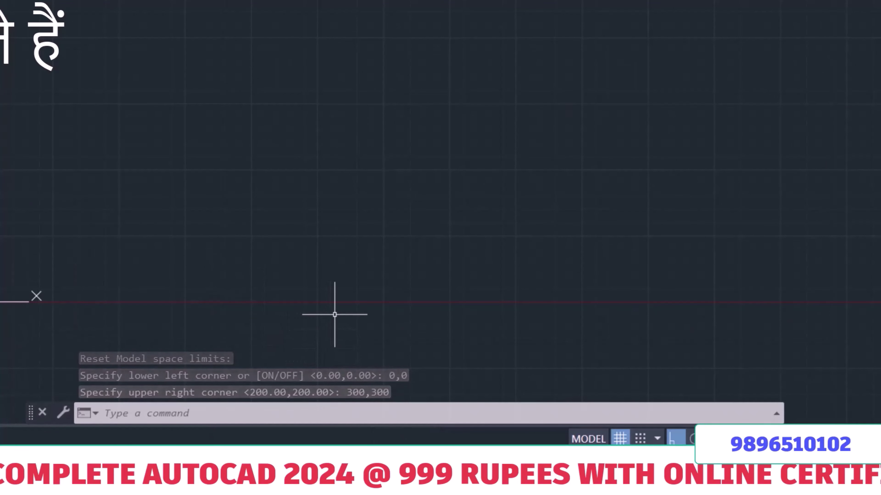
{"action": "mouse_move", "coordinate": [11, 287]}
{"action": "middle_mouse_down"}
{"action": "mouse_move", "coordinate": [396, 222]}
{"action": "mouse_move", "coordinate": [374, 171]}
{"action": "middle_mouse_up"}
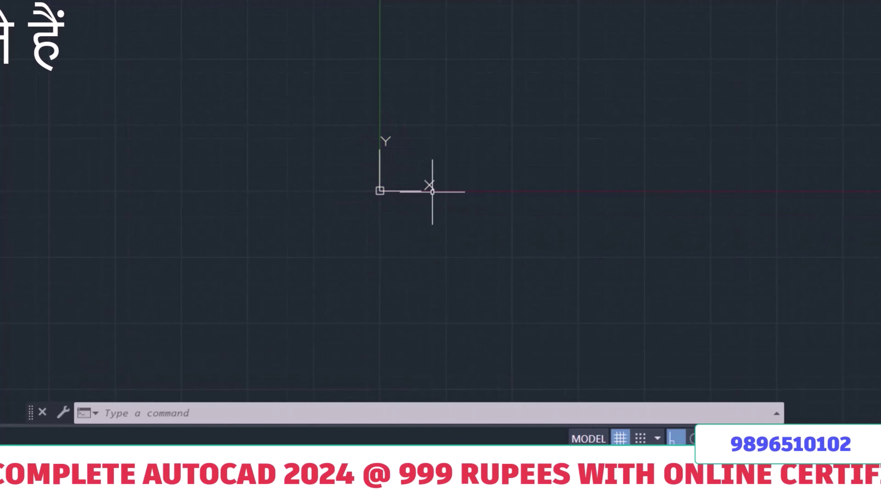
{"action": "mouse_move", "coordinate": [379, 190]}
{"action": "left_mouse_down"}
{"action": "mouse_move", "coordinate": [199, 275]}
{"action": "mouse_move", "coordinate": [168, 279]}
{"action": "left_mouse_up"}
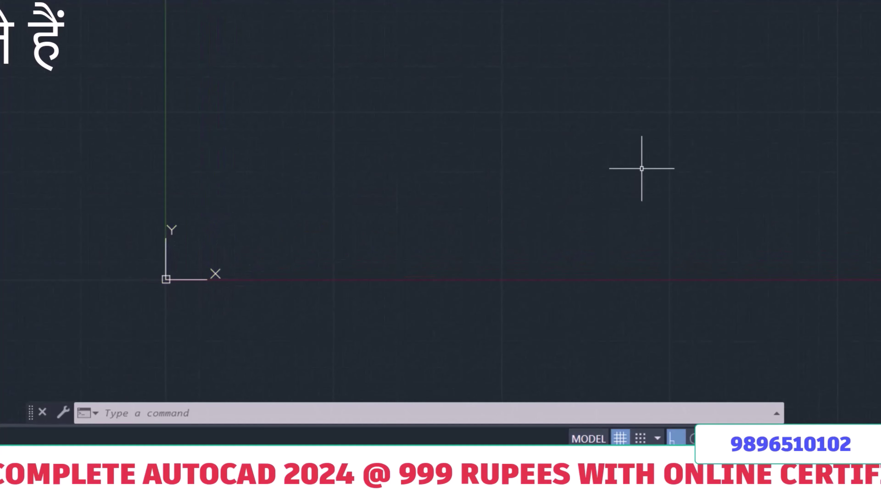
{"action": "middle_click_drag", "start_coordinate": [498, 152], "coordinate": [447, 197]}
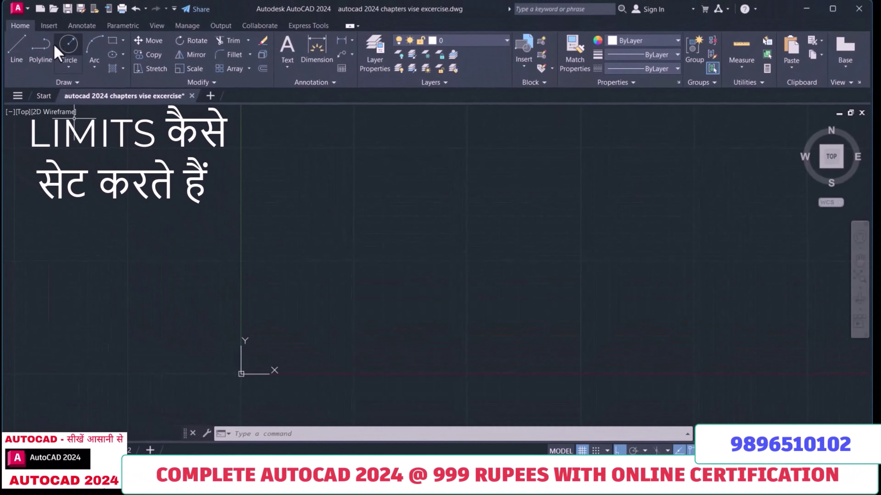
- Draw the square's 300-unit bottom and right sides, starting at the origin
{"action": "left_click", "coordinate": [16, 49]}
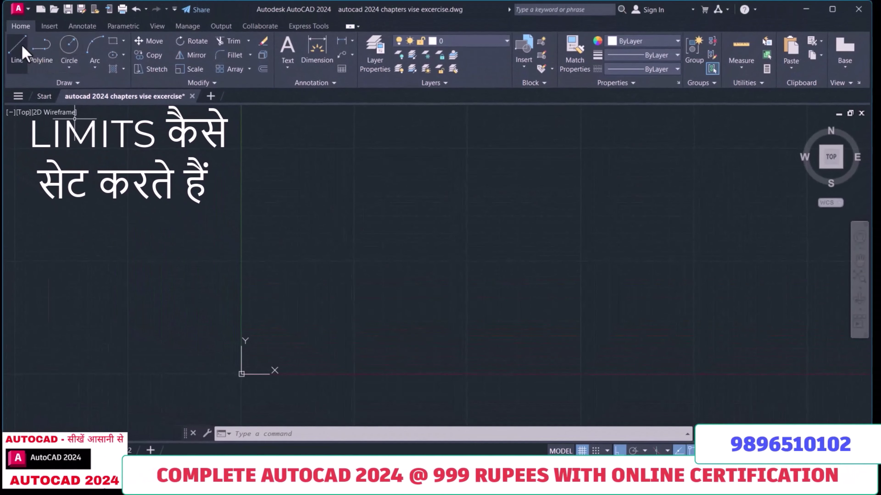
{"action": "mouse_move", "coordinate": [278, 379]}
{"action": "middle_mouse_down"}
{"action": "mouse_move", "coordinate": [355, 312]}
{"action": "mouse_move", "coordinate": [314, 307]}
{"action": "middle_mouse_up"}
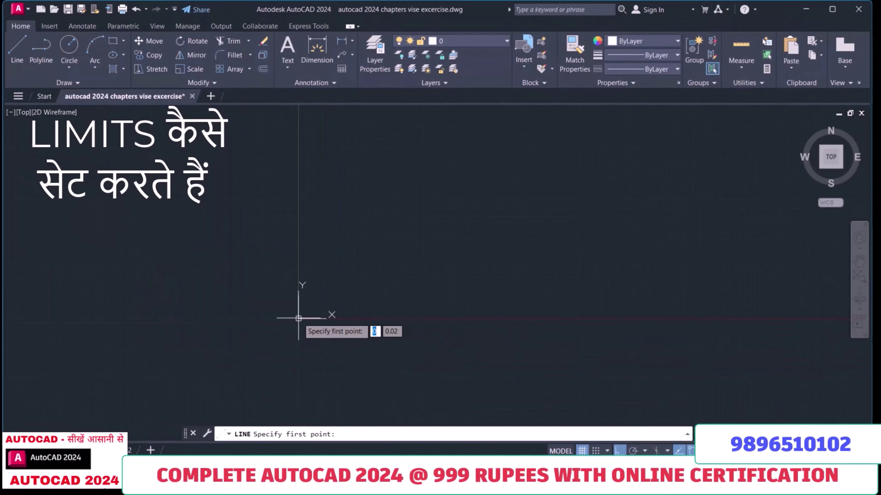
{"action": "left_click", "coordinate": [299, 318]}
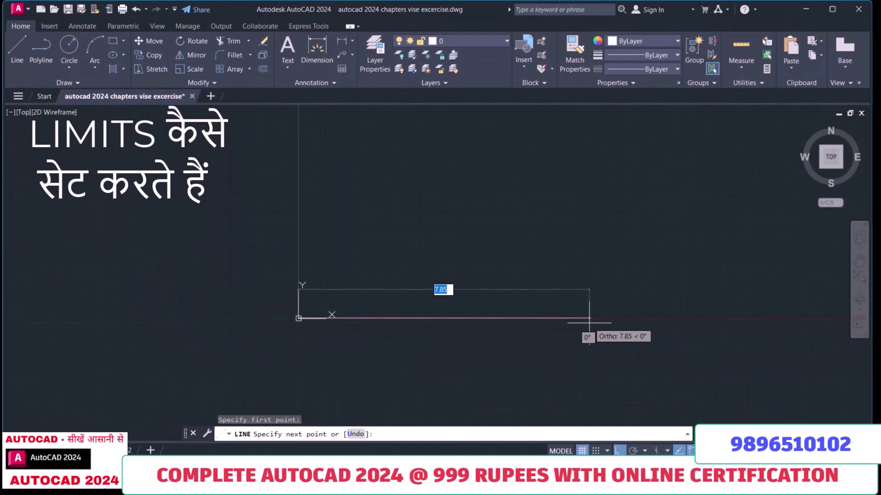
{"action": "type", "text": "300"}
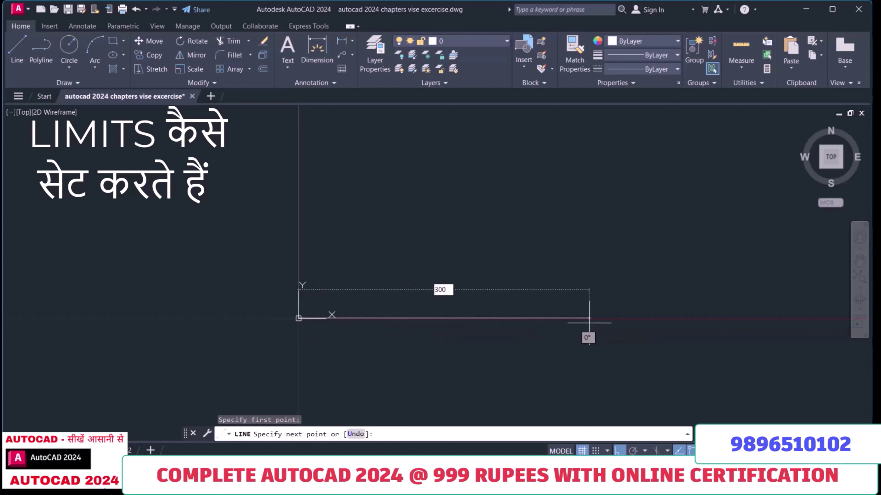
{"action": "key", "text": "Return"}
{"action": "mouse_move", "coordinate": [270, 338]}
{"action": "middle_mouse_down"}
{"action": "mouse_move", "coordinate": [533, 350]}
{"action": "mouse_move", "coordinate": [133, 328]}
{"action": "middle_mouse_up"}
{"action": "scroll", "coordinate": [520, 329], "scroll_direction": "down", "scroll_amount": 3}
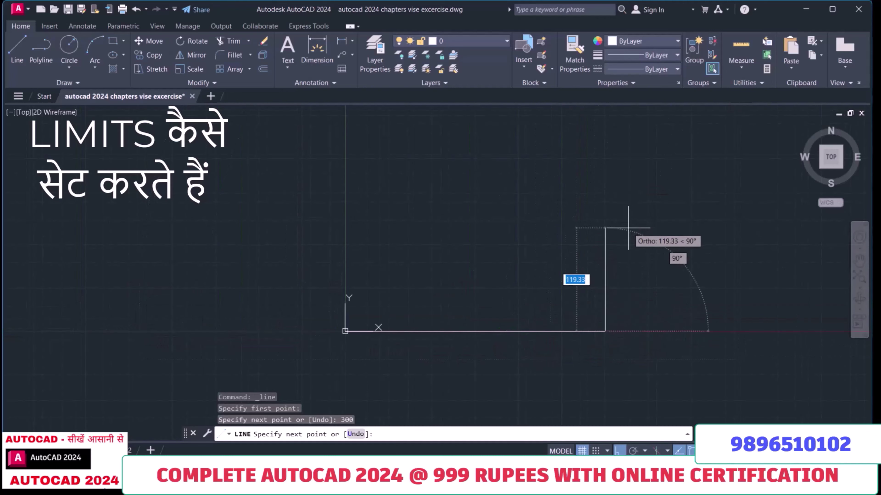
{"action": "type", "text": "300"}
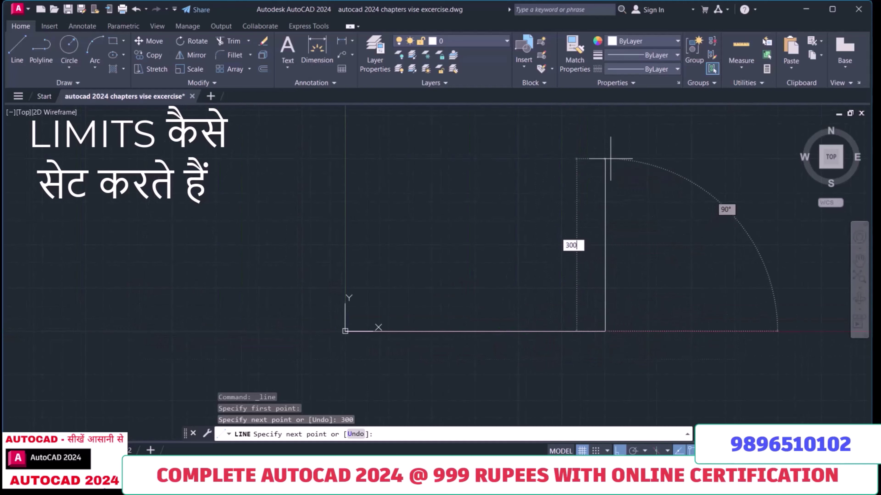
{"action": "key", "text": "Return"}
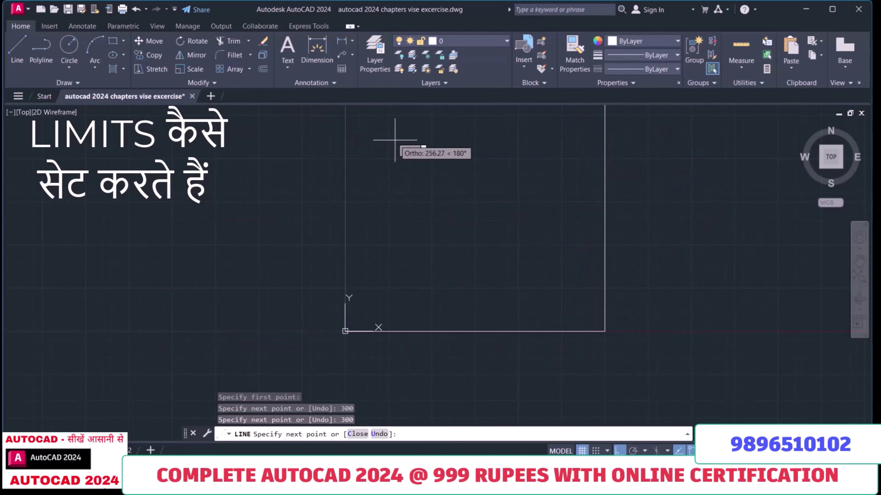
- Close the square with 300-unit top and left sides and frame it in view
{"action": "scroll", "coordinate": [407, 171], "scroll_direction": "down", "scroll_amount": 3}
{"action": "middle_click_drag", "start_coordinate": [407, 170], "coordinate": [369, 247]}
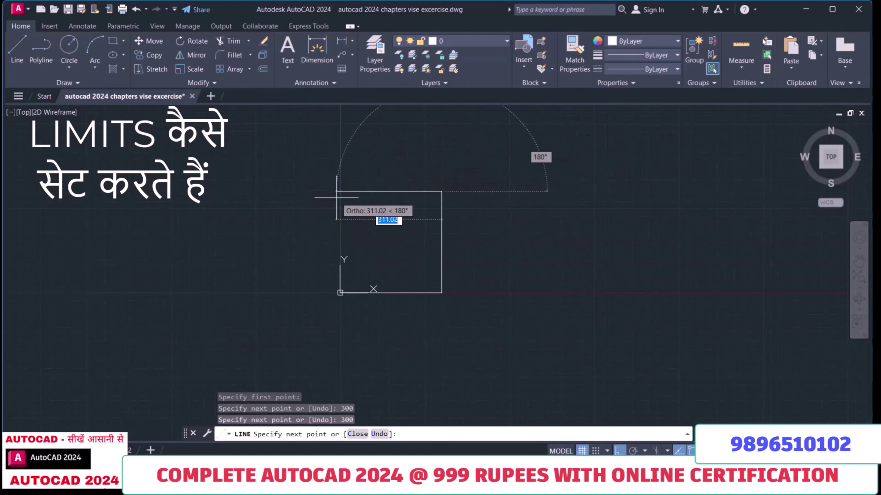
{"action": "type", "text": "300"}
{"action": "key", "text": "Return"}
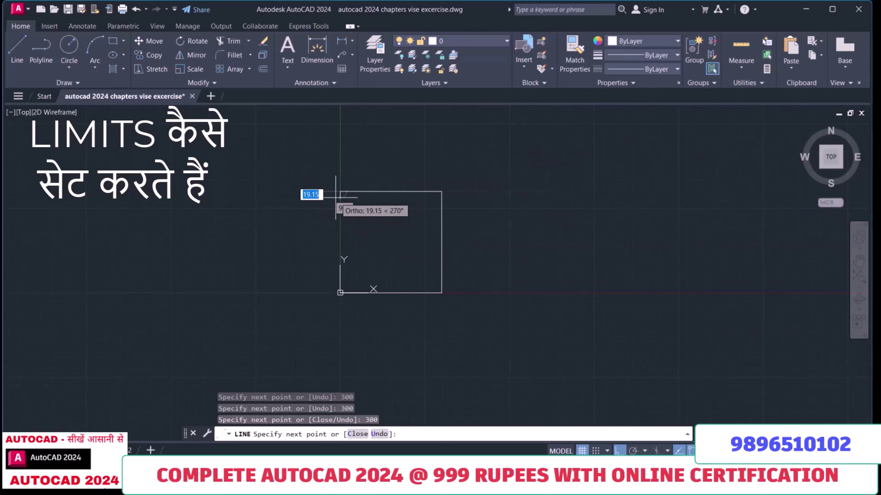
{"action": "type", "text": "300"}
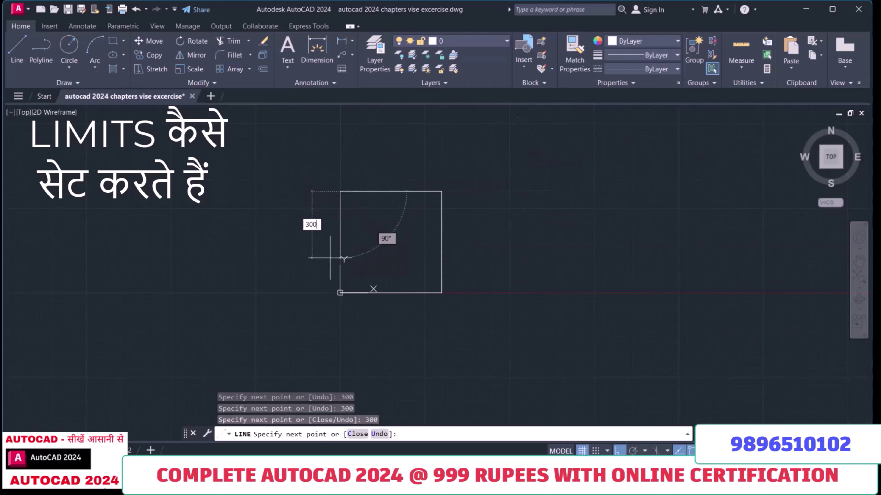
{"action": "key", "text": "Return"}
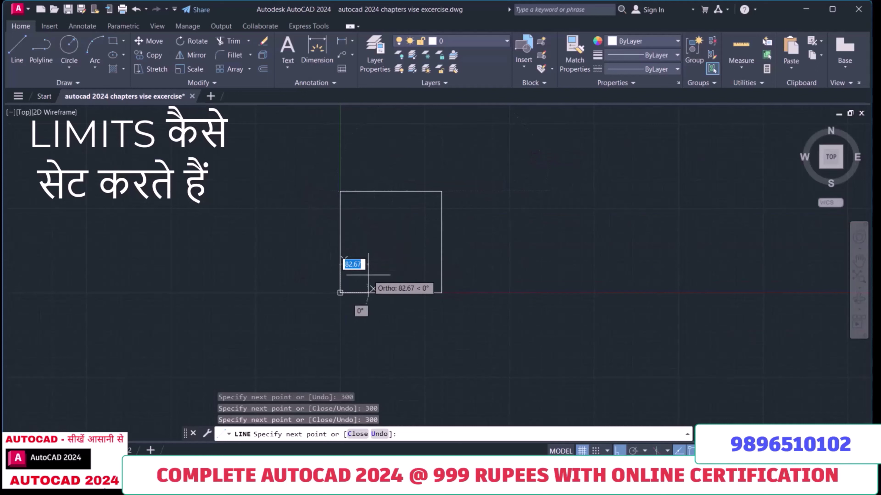
{"action": "key", "text": "Return"}
{"action": "scroll", "coordinate": [382, 250], "scroll_direction": "up", "scroll_amount": 2}
{"action": "middle_click_drag", "start_coordinate": [383, 249], "coordinate": [357, 287]}
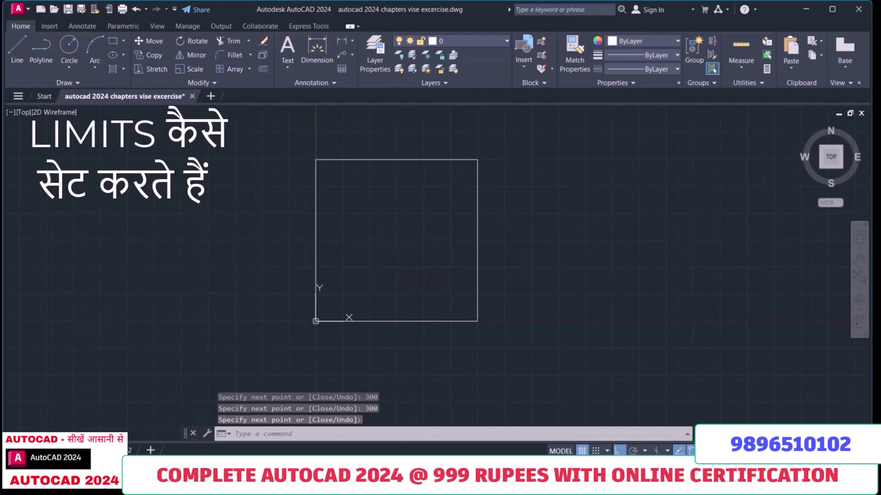
- Draw a three-segment bracket line inside the square; points beyond the limits are rejected
{"action": "middle_click_drag", "start_coordinate": [396, 242], "coordinate": [403, 242]}
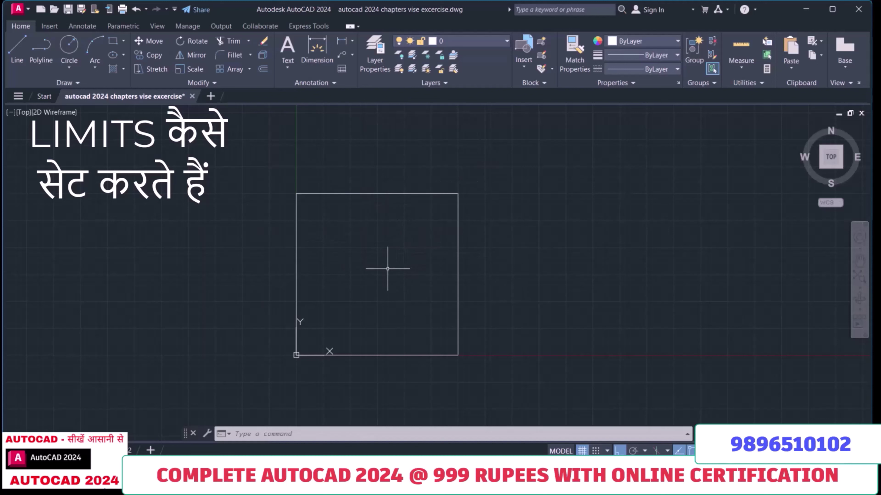
{"action": "left_click", "coordinate": [17, 49]}
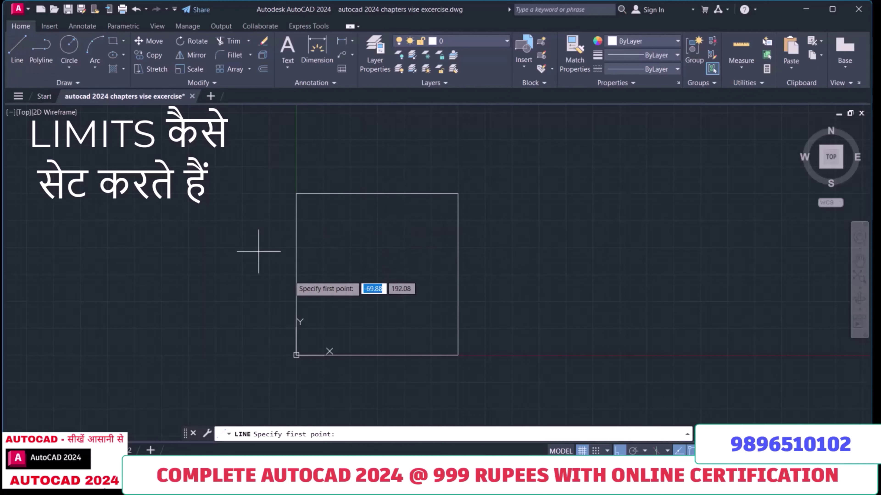
{"action": "left_click", "coordinate": [441, 323]}
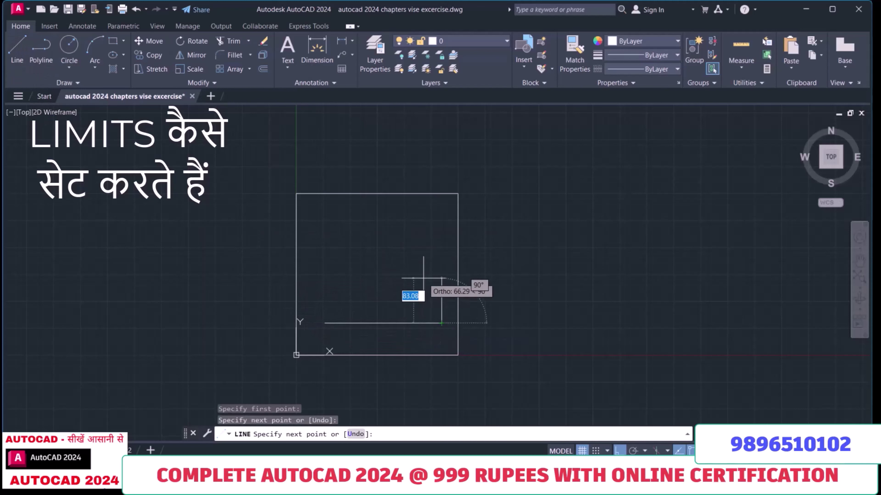
{"action": "left_click", "coordinate": [442, 244]}
{"action": "left_click", "coordinate": [351, 244]}
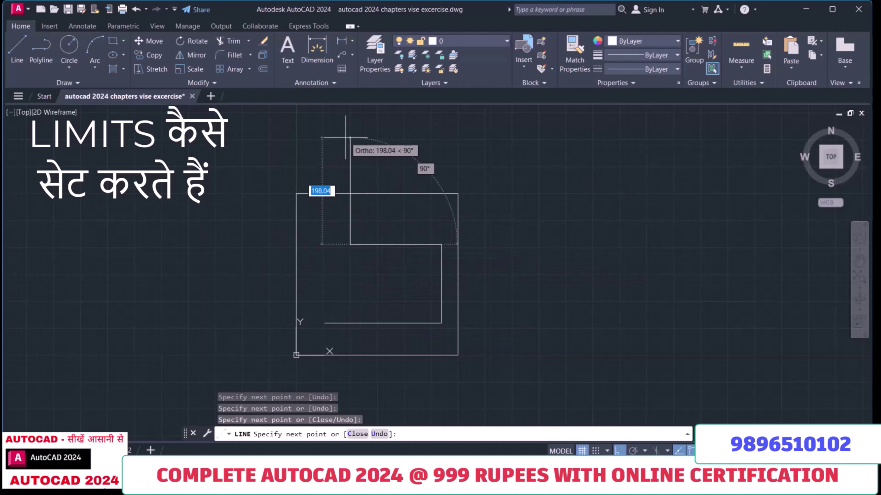
{"action": "left_click", "coordinate": [350, 163]}
{"action": "left_click", "coordinate": [351, 138]}
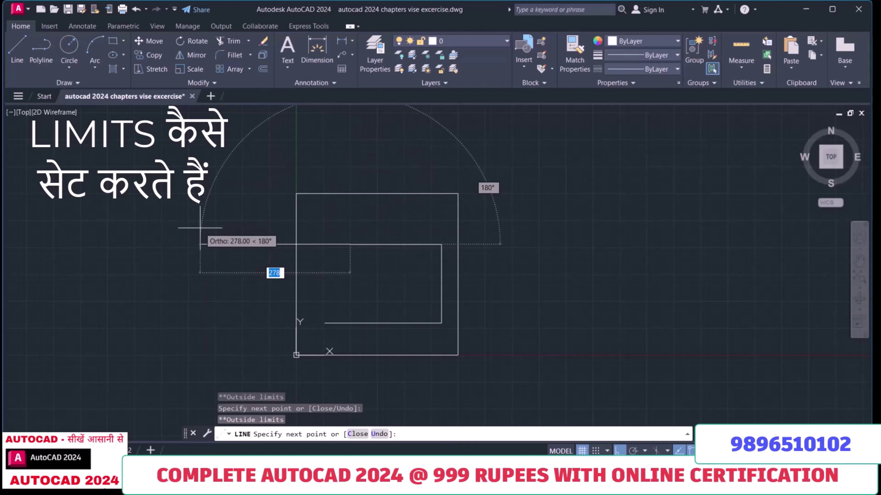
{"action": "key", "text": "Return"}
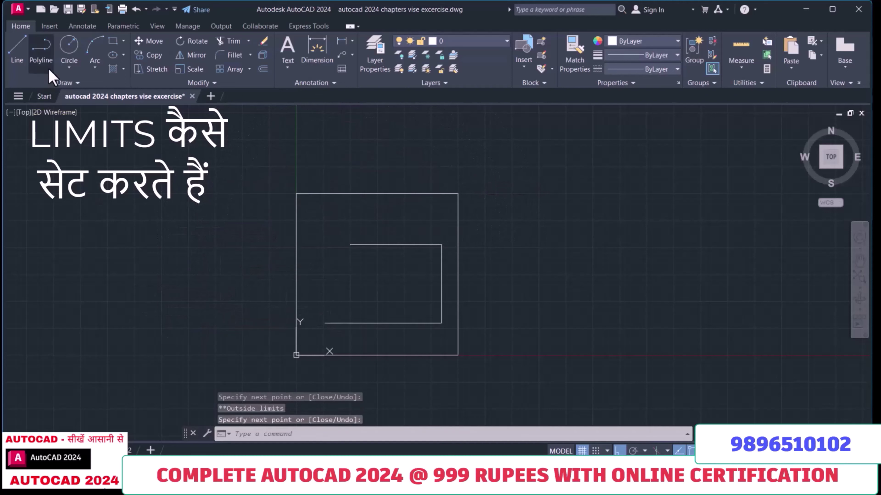
{"action": "left_click", "coordinate": [77, 51]}
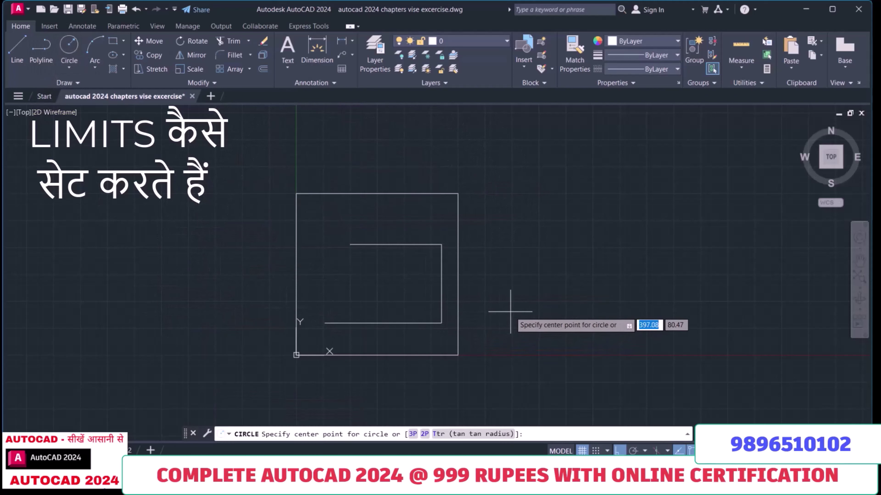
{"action": "left_click", "coordinate": [566, 309]}
{"action": "left_click", "coordinate": [589, 306]}
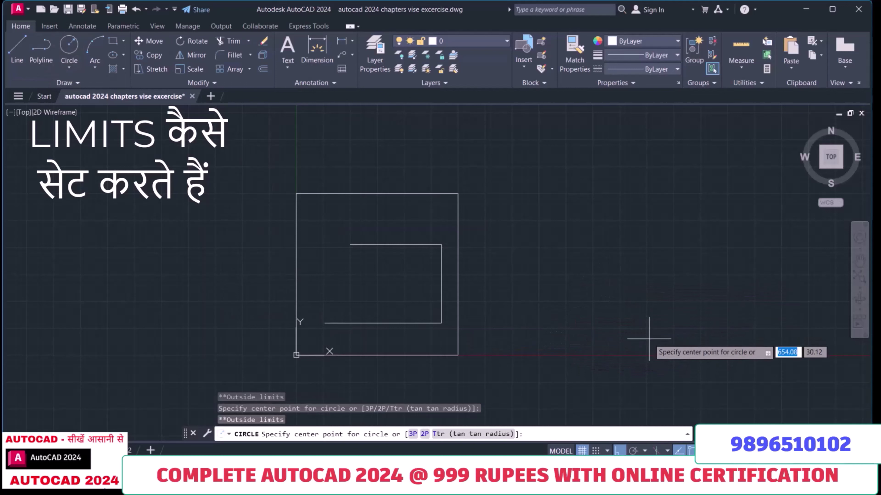
{"action": "left_click", "coordinate": [374, 282]}
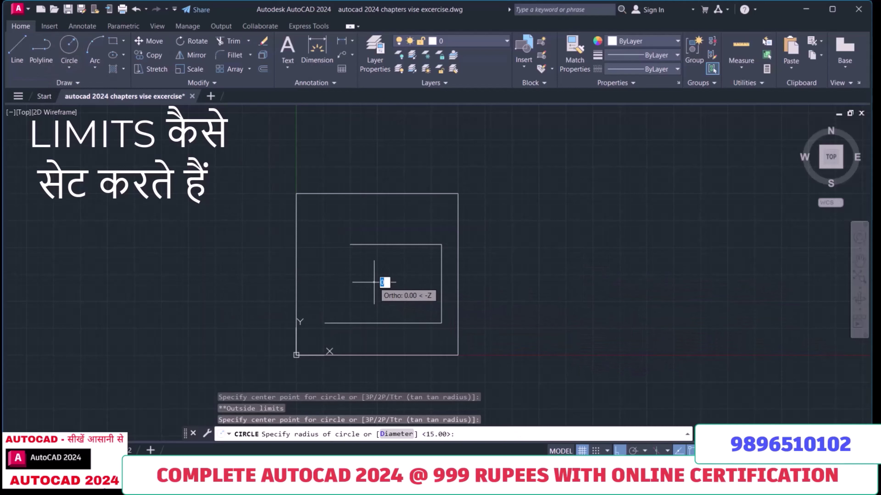
{"action": "left_click", "coordinate": [393, 301]}
{"action": "key", "text": "Return"}
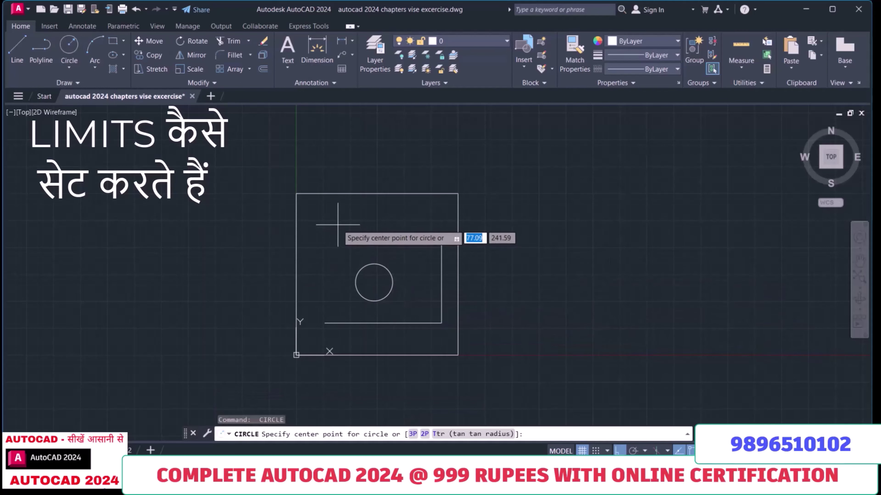
{"action": "left_click", "coordinate": [338, 225]}
{"action": "left_click", "coordinate": [344, 250]}
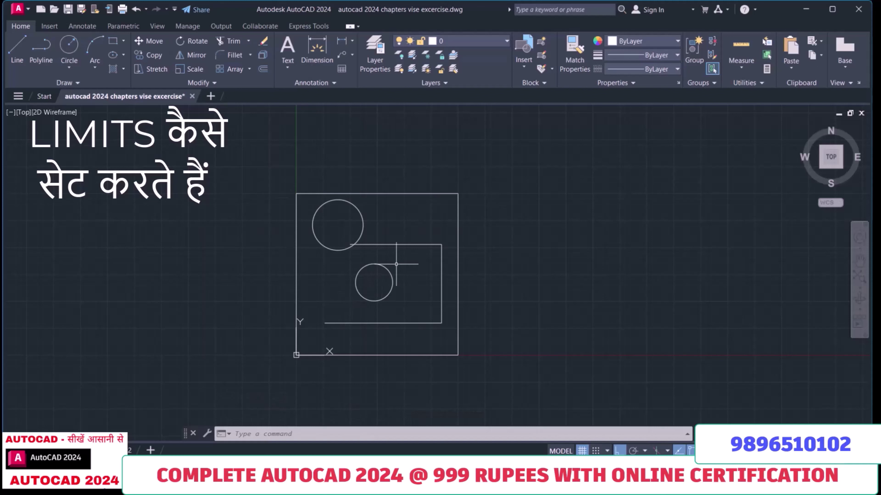
- Zoom out and pan so the UCS origin sits at the lower left of the view
{"action": "scroll", "coordinate": [433, 295], "scroll_direction": "down", "scroll_amount": 2}
{"action": "scroll", "coordinate": [444, 308], "scroll_direction": "down", "scroll_amount": 4}
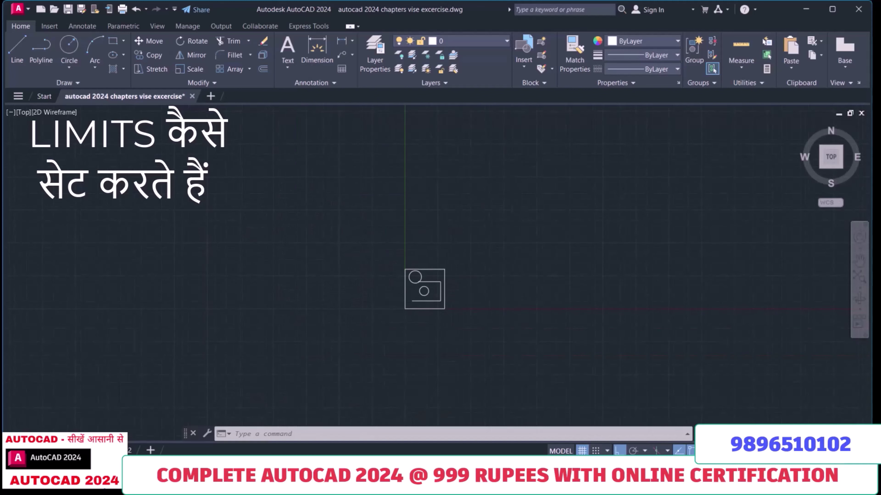
{"action": "scroll", "coordinate": [449, 317], "scroll_direction": "down", "scroll_amount": 5}
{"action": "scroll", "coordinate": [423, 299], "scroll_direction": "up", "scroll_amount": 5}
{"action": "scroll", "coordinate": [312, 324], "scroll_direction": "up", "scroll_amount": 5}
{"action": "middle_click_drag", "start_coordinate": [312, 324], "coordinate": [403, 295]}
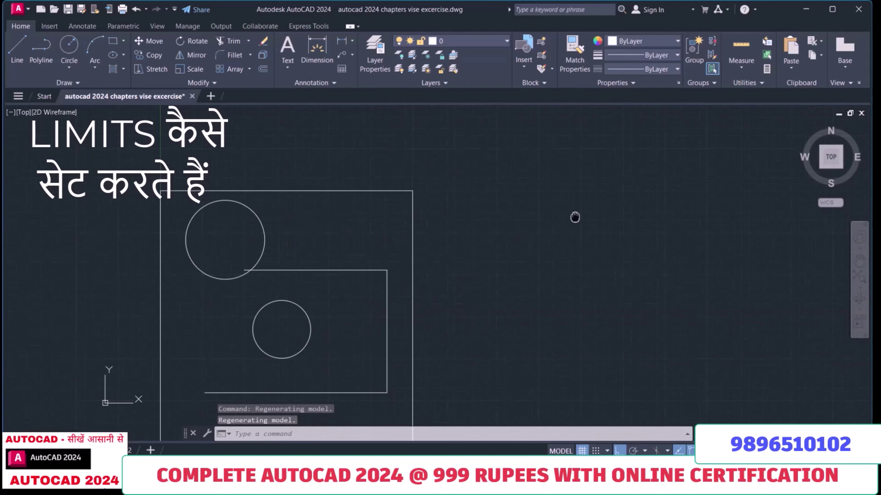
{"action": "scroll", "coordinate": [477, 283], "scroll_direction": "down", "scroll_amount": 5}
{"action": "scroll", "coordinate": [242, 285], "scroll_direction": "down", "scroll_amount": 5}
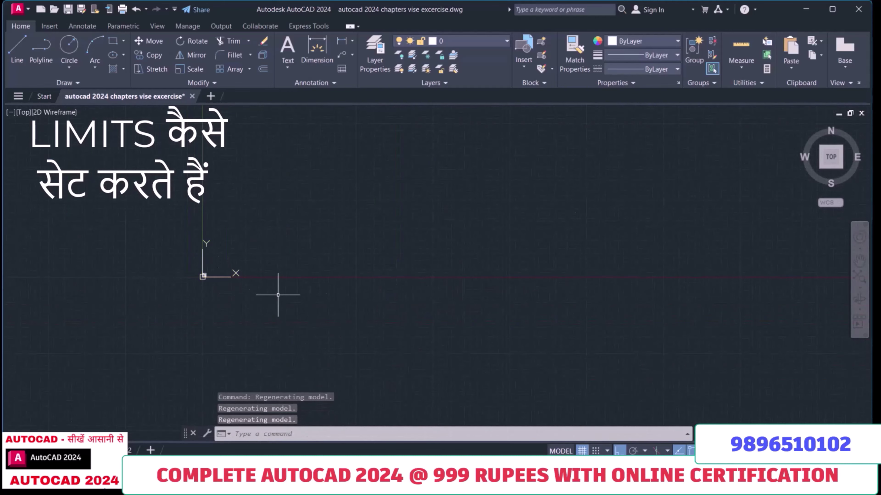
{"action": "mouse_move", "coordinate": [288, 286]}
{"action": "middle_mouse_down"}
{"action": "mouse_move", "coordinate": [305, 260]}
{"action": "mouse_move", "coordinate": [26, 332]}
{"action": "middle_mouse_up"}
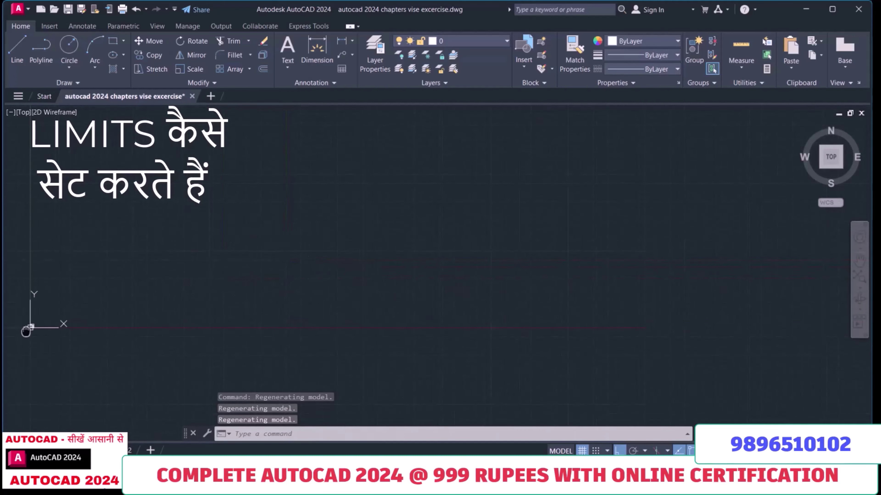
{"action": "scroll", "coordinate": [460, 292], "scroll_direction": "down", "scroll_amount": 3}
{"action": "middle_click_drag", "start_coordinate": [460, 292], "coordinate": [137, 297]}
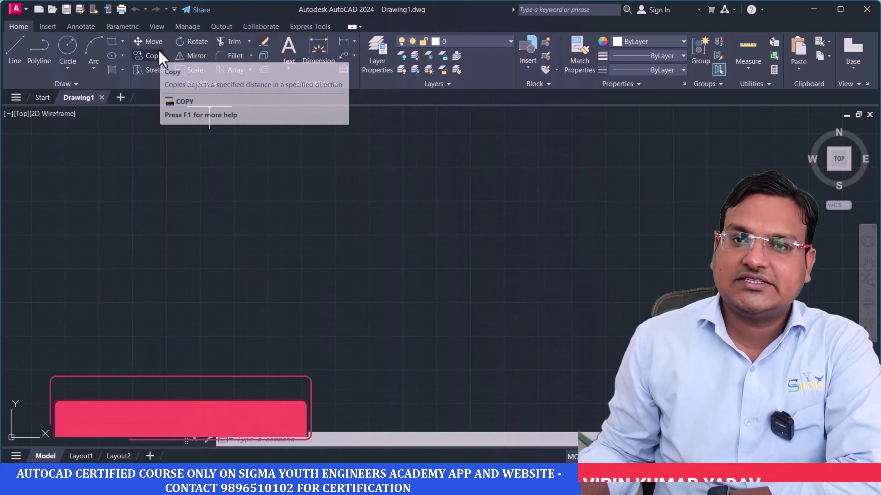
- Draw a radius-50 circle on the blank Drawing1 canvas
{"action": "left_click", "coordinate": [68, 47]}
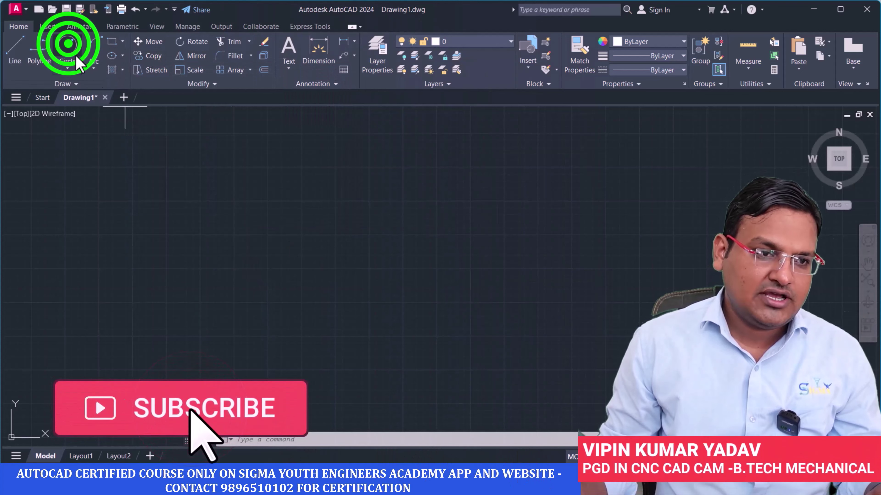
{"action": "left_click", "coordinate": [255, 205]}
{"action": "type", "text": "50"}
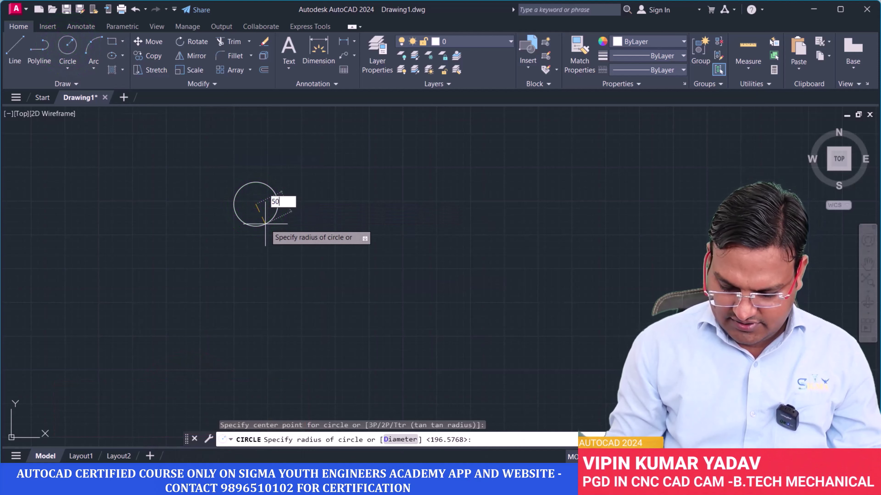
{"action": "key", "text": "Return"}
{"action": "scroll", "coordinate": [259, 231], "scroll_direction": "up", "scroll_amount": 2}
{"action": "middle_click_drag", "start_coordinate": [259, 231], "coordinate": [293, 300]}
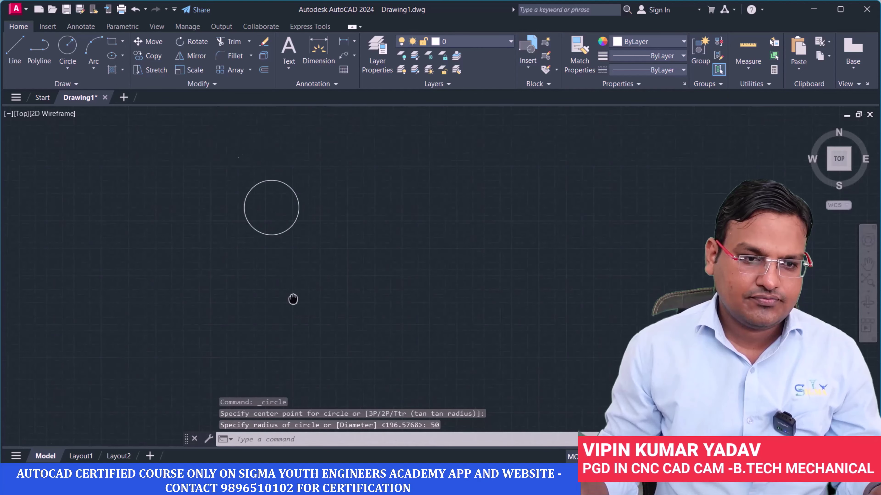
{"action": "scroll", "coordinate": [291, 245], "scroll_direction": "up", "scroll_amount": 2}
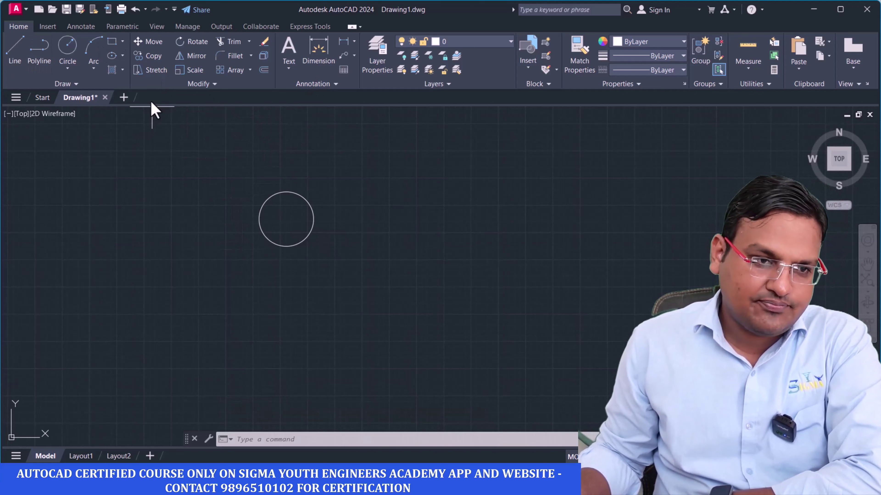
{"action": "left_click", "coordinate": [149, 56]}
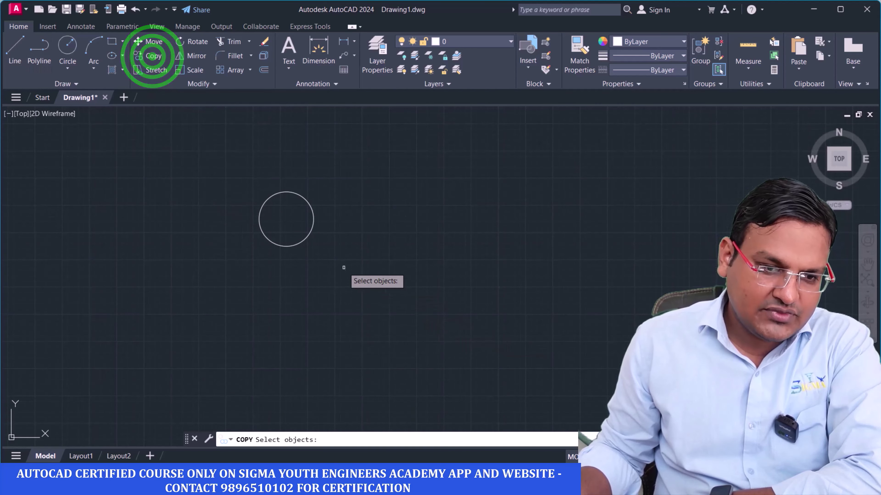
{"action": "left_click", "coordinate": [338, 259]}
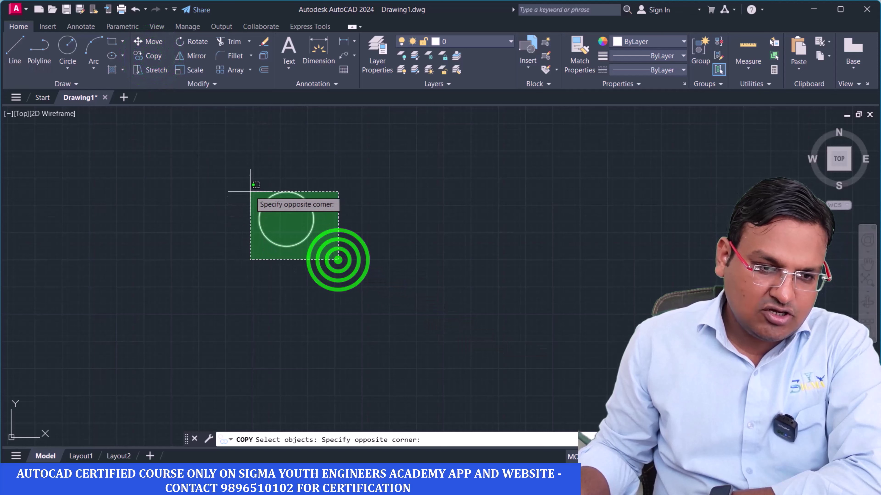
{"action": "left_click", "coordinate": [247, 180]}
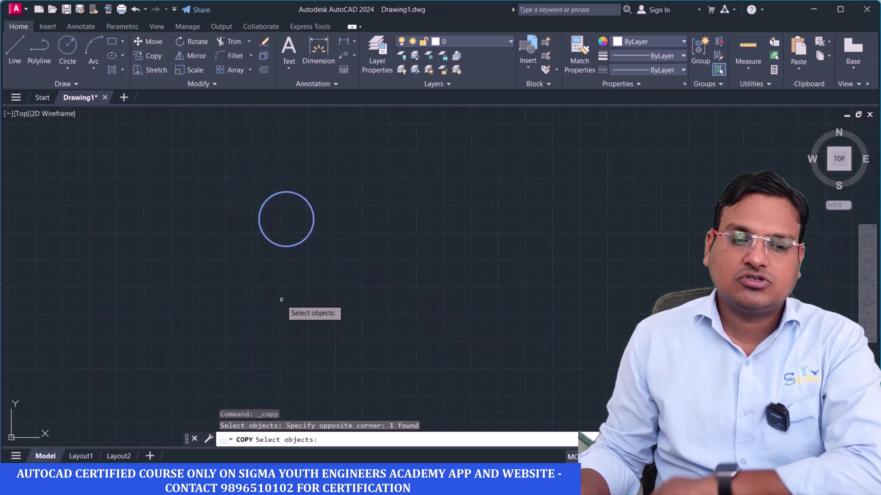
{"action": "key", "text": "Return"}
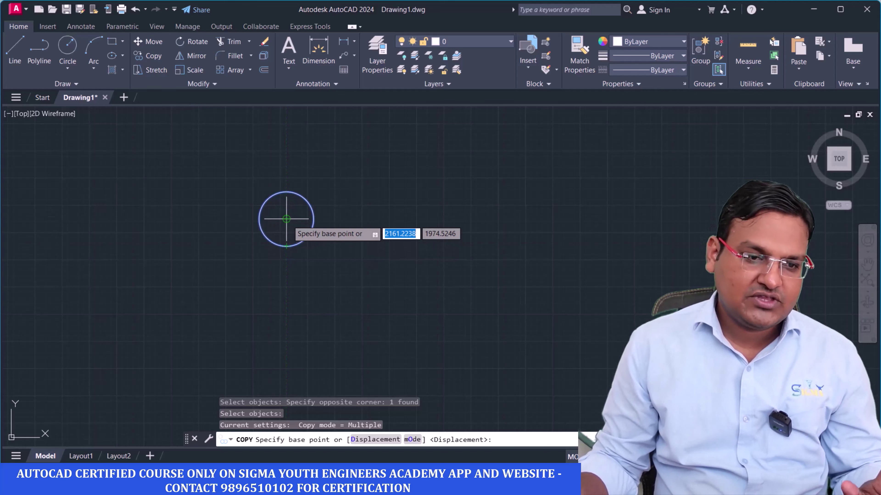
{"action": "left_click", "coordinate": [287, 220]}
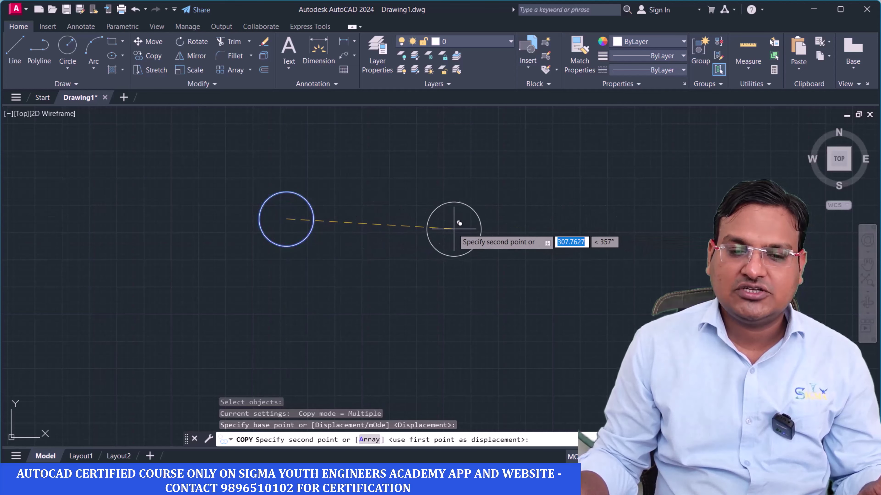
{"action": "left_click", "coordinate": [405, 228]}
{"action": "left_click", "coordinate": [588, 223]}
{"action": "left_click", "coordinate": [819, 229]}
{"action": "left_click", "coordinate": [580, 332]}
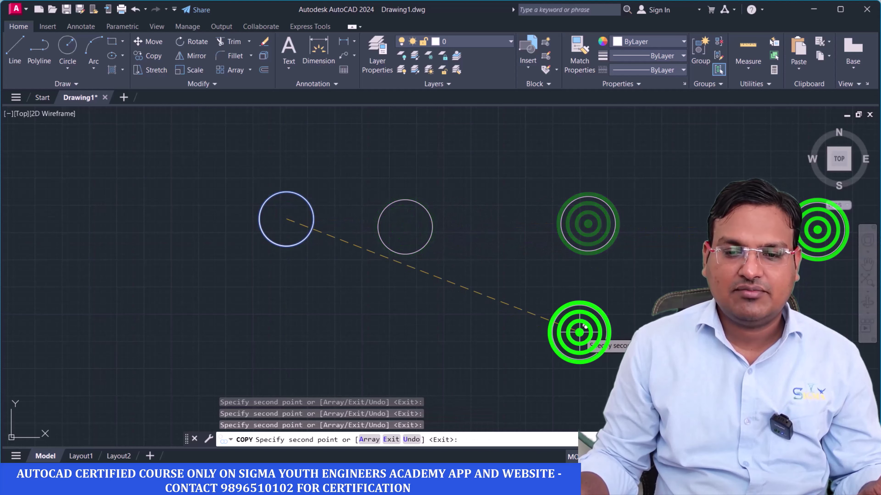
{"action": "left_click", "coordinate": [364, 335]}
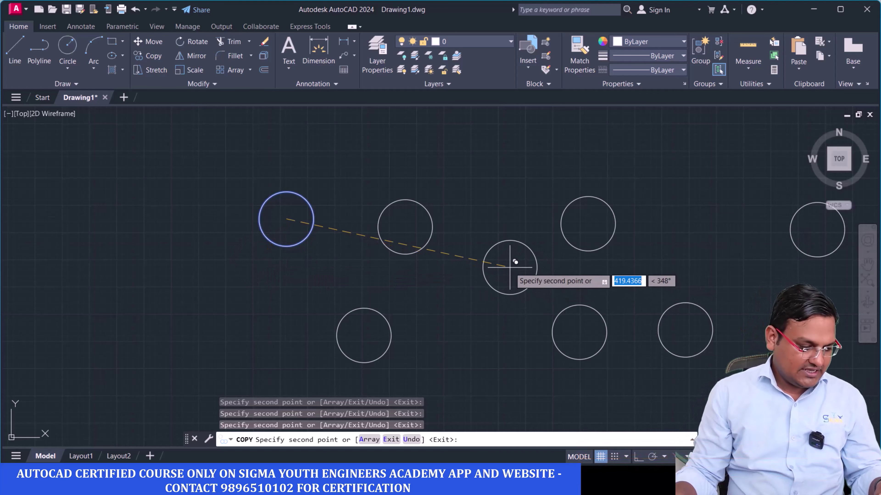
{"action": "key", "text": "Escape"}
{"action": "key", "text": "ctrl+z"}
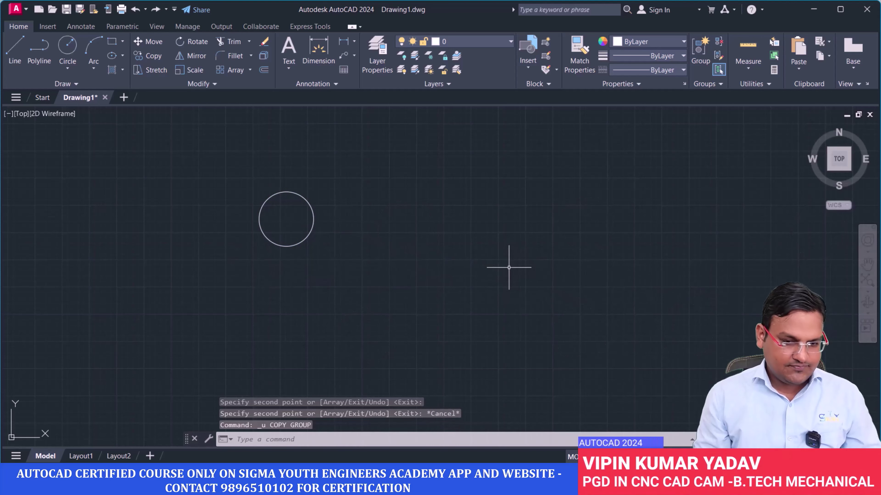
{"action": "left_click", "coordinate": [328, 264]}
- Copy the circle 150 units to the right from its centre, with Ortho on
{"action": "left_click", "coordinate": [254, 180]}
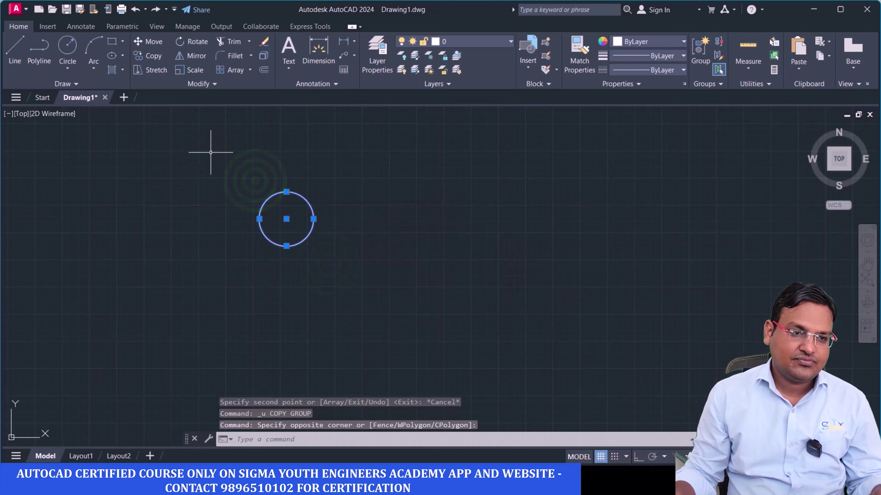
{"action": "left_click", "coordinate": [147, 57]}
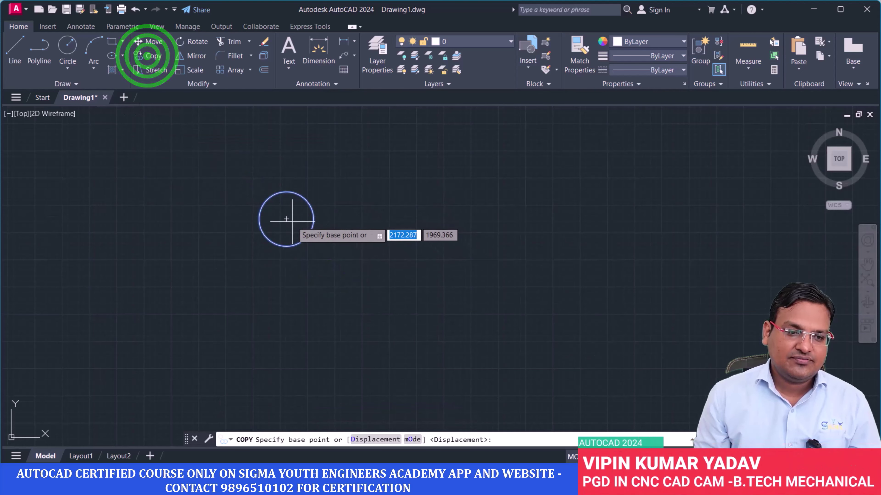
{"action": "left_click", "coordinate": [286, 219]}
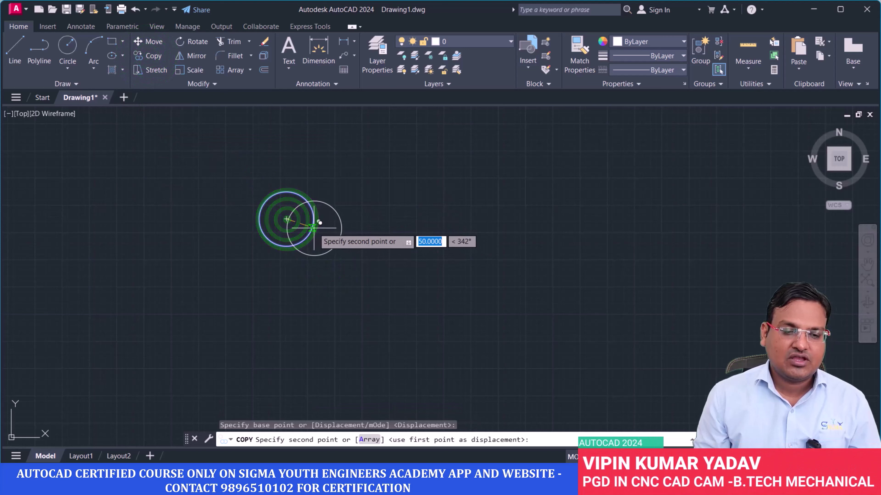
{"action": "key", "text": "F8"}
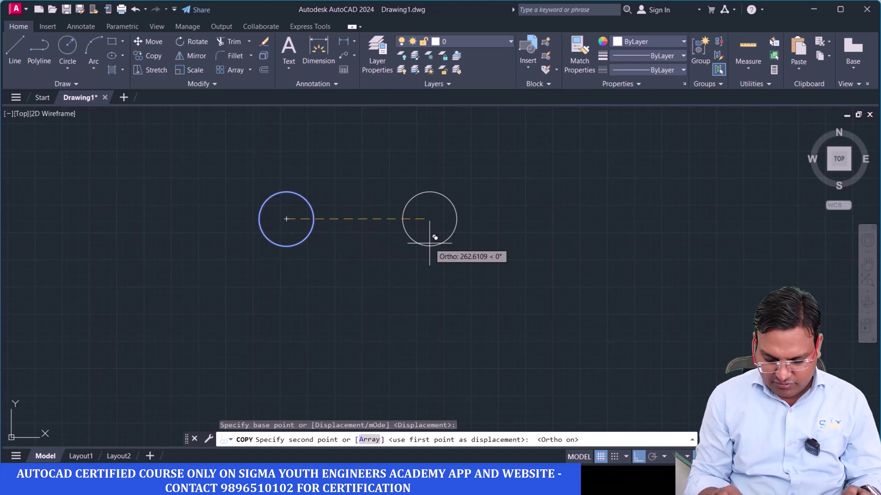
{"action": "type", "text": "150"}
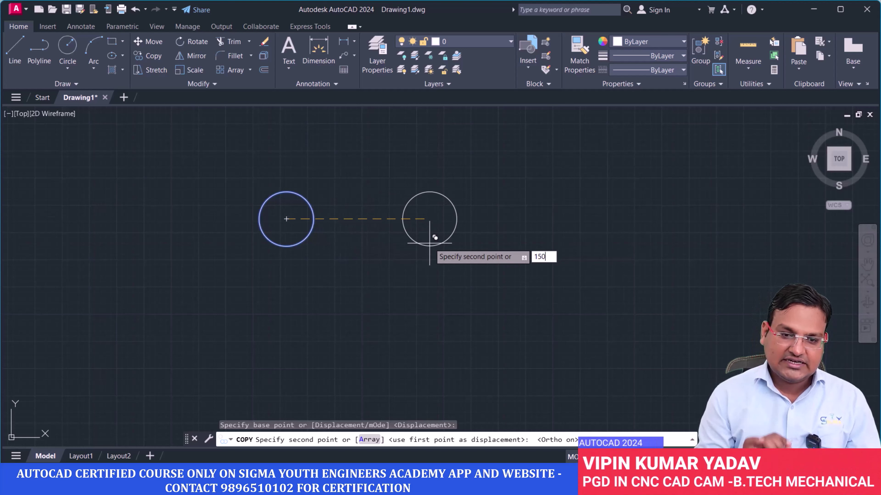
{"action": "key", "text": "Return"}
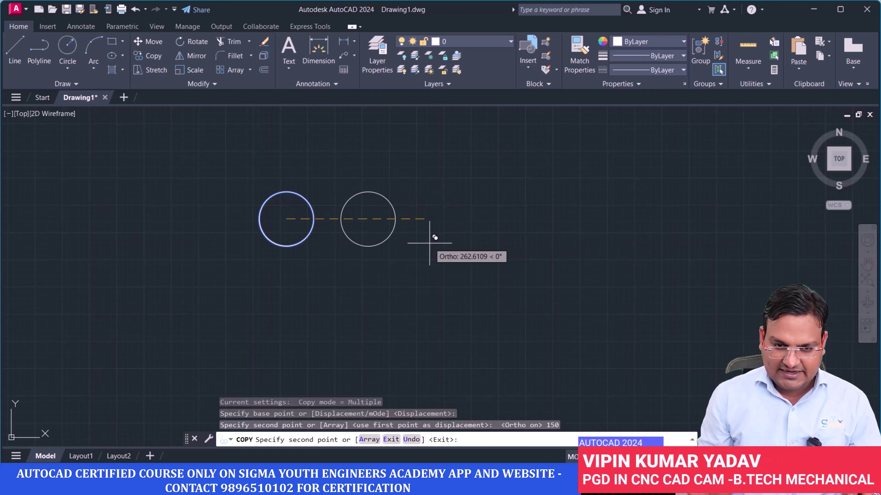
{"action": "key", "text": "Return"}
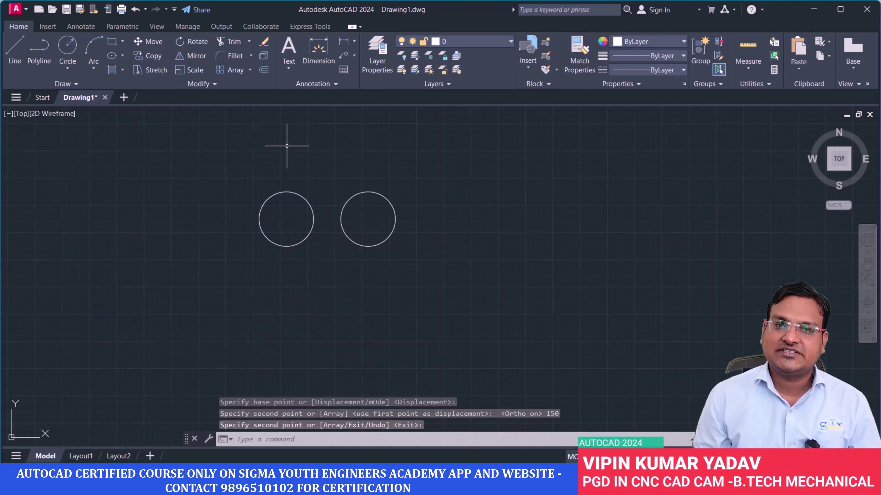
{"action": "left_click", "coordinate": [343, 42]}
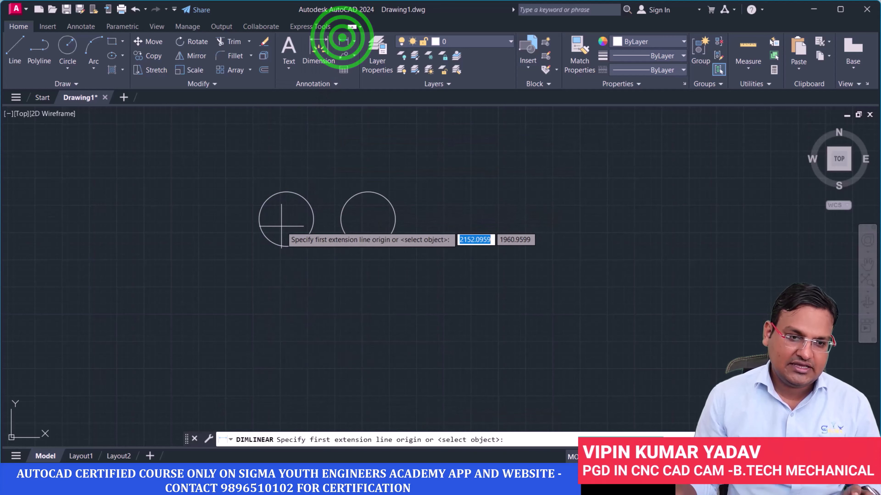
{"action": "left_click", "coordinate": [286, 219]}
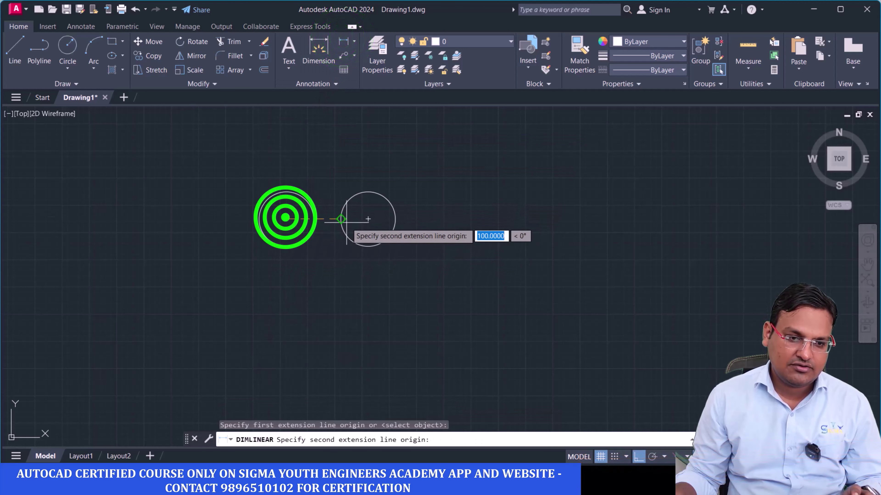
{"action": "left_click", "coordinate": [367, 219]}
{"action": "left_click", "coordinate": [360, 169]}
{"action": "scroll", "coordinate": [359, 170], "scroll_direction": "up", "scroll_amount": 7}
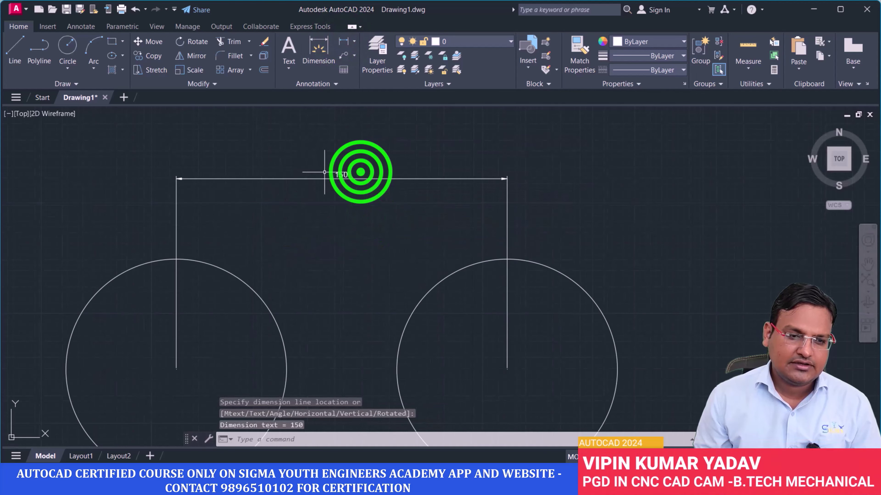
{"action": "scroll", "coordinate": [353, 172], "scroll_direction": "up", "scroll_amount": 2}
{"action": "scroll", "coordinate": [351, 178], "scroll_direction": "down", "scroll_amount": 4}
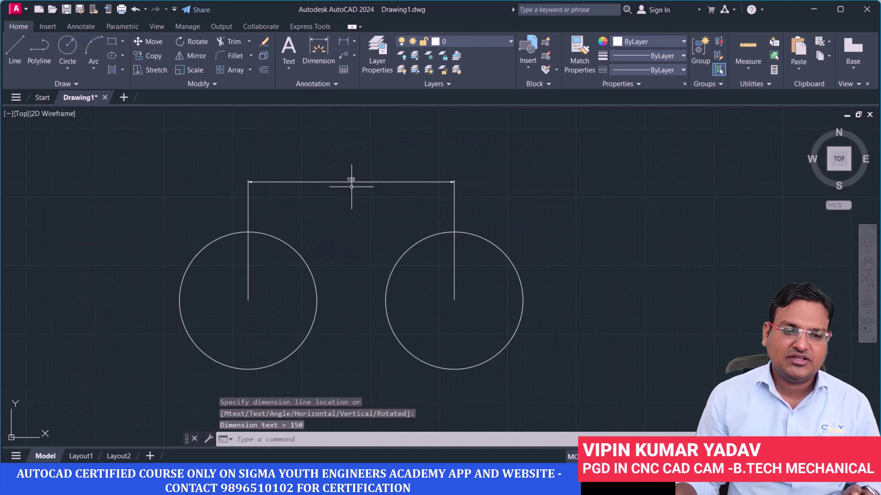
{"action": "scroll", "coordinate": [351, 180], "scroll_direction": "up", "scroll_amount": 5}
{"action": "scroll", "coordinate": [350, 181], "scroll_direction": "down", "scroll_amount": 7}
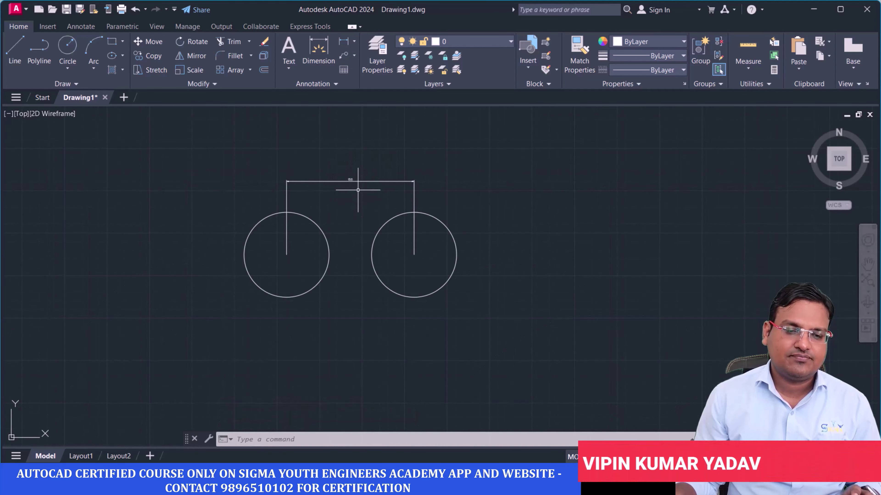
{"action": "left_click_drag", "start_coordinate": [359, 187], "coordinate": [340, 165]}
{"action": "type", "text": "E"}
{"action": "key", "text": "Return"}
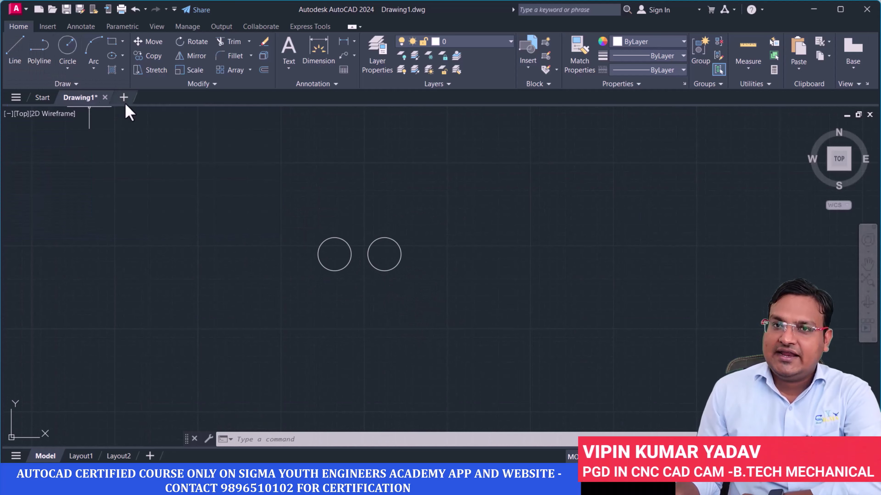
- Draw vertical lines from the right circle's centre to its top and bottom quadrants
{"action": "left_click", "coordinate": [21, 43]}
{"action": "scroll", "coordinate": [383, 267], "scroll_direction": "up", "scroll_amount": 2}
{"action": "scroll", "coordinate": [383, 266], "scroll_direction": "up", "scroll_amount": 4}
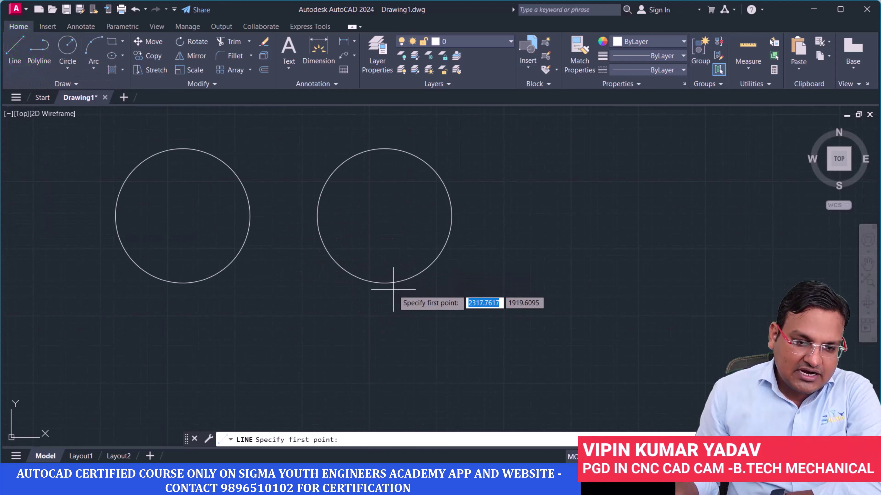
{"action": "left_click", "coordinate": [384, 216]}
{"action": "left_click", "coordinate": [384, 148]}
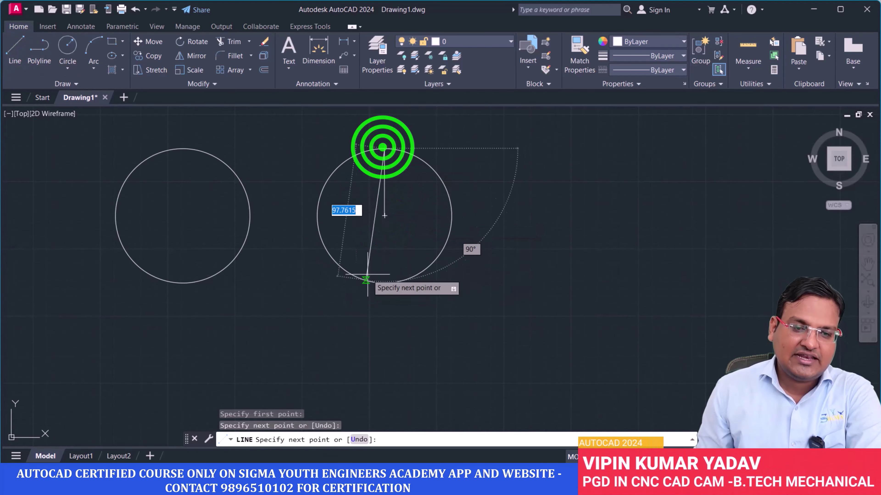
{"action": "key", "text": "Return"}
{"action": "key", "text": "Return"}
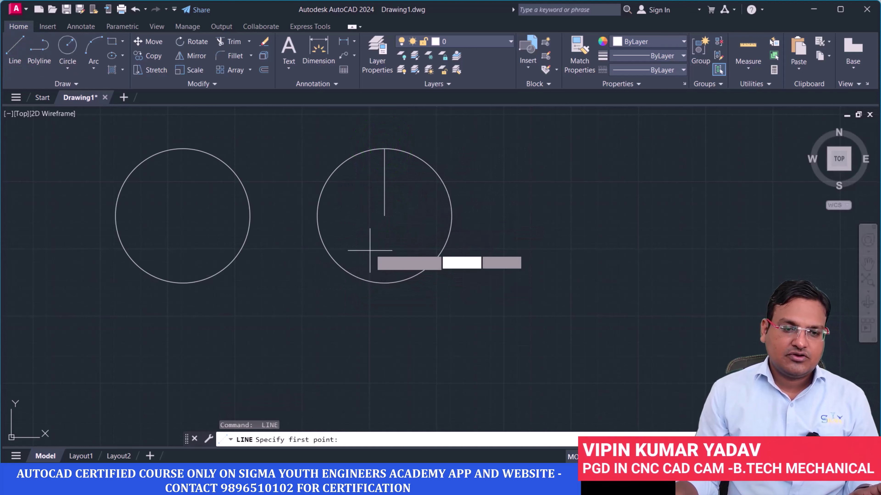
{"action": "left_click", "coordinate": [382, 215]}
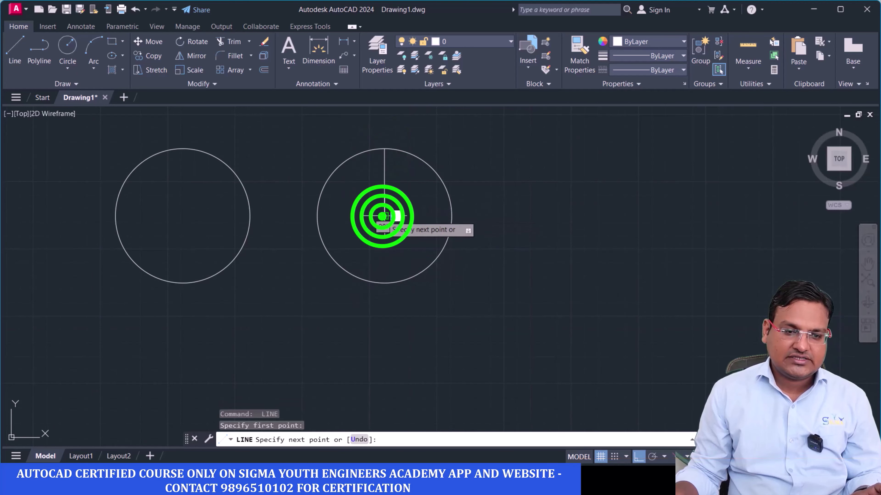
{"action": "left_click", "coordinate": [383, 283]}
{"action": "key", "text": "Return"}
{"action": "key", "text": "Return"}
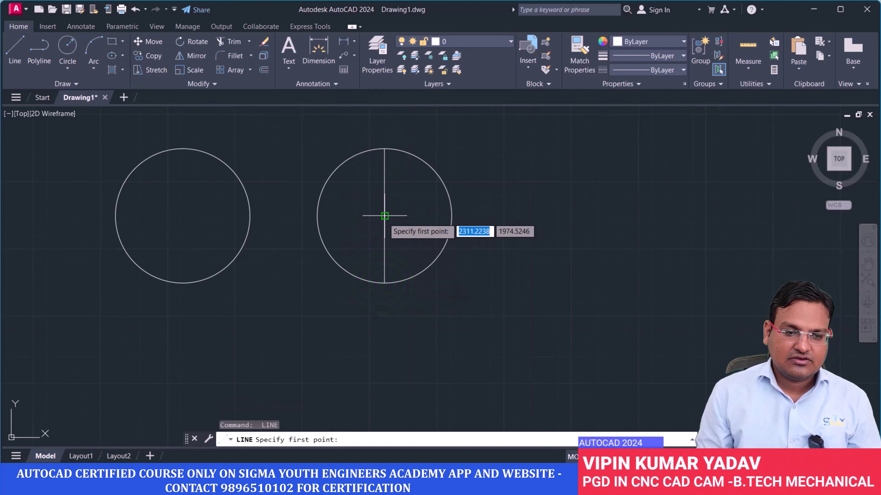
- Add horizontal lines from the centre to the circle's left and right quadrants
{"action": "left_click", "coordinate": [384, 215]}
{"action": "left_click", "coordinate": [317, 216]}
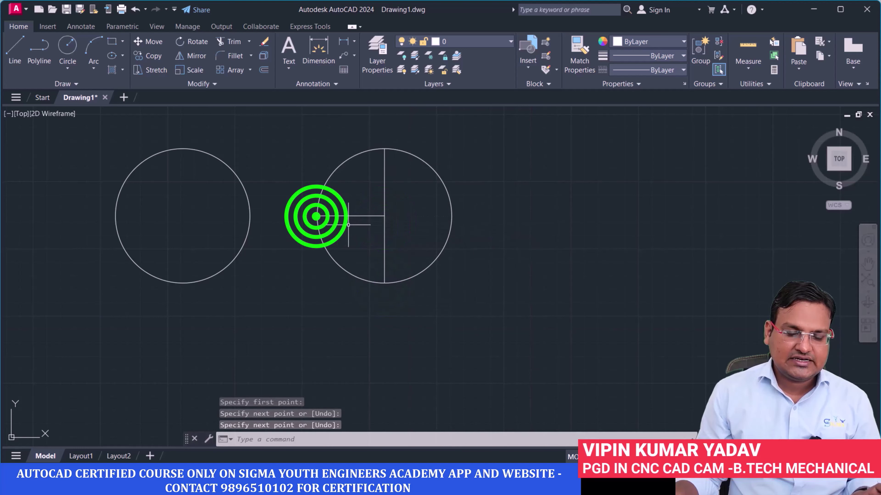
{"action": "key", "text": "Return"}
{"action": "key", "text": "Return"}
{"action": "left_click", "coordinate": [384, 216]}
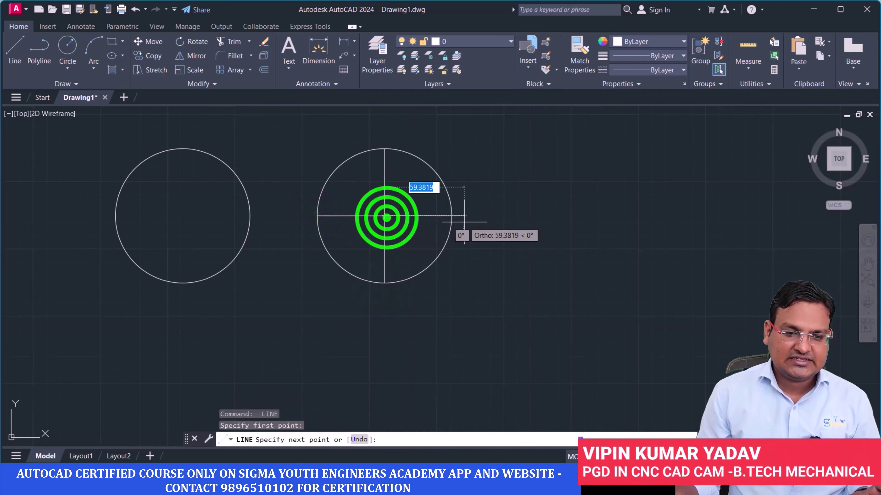
{"action": "left_click", "coordinate": [452, 216]}
{"action": "key", "text": "Return"}
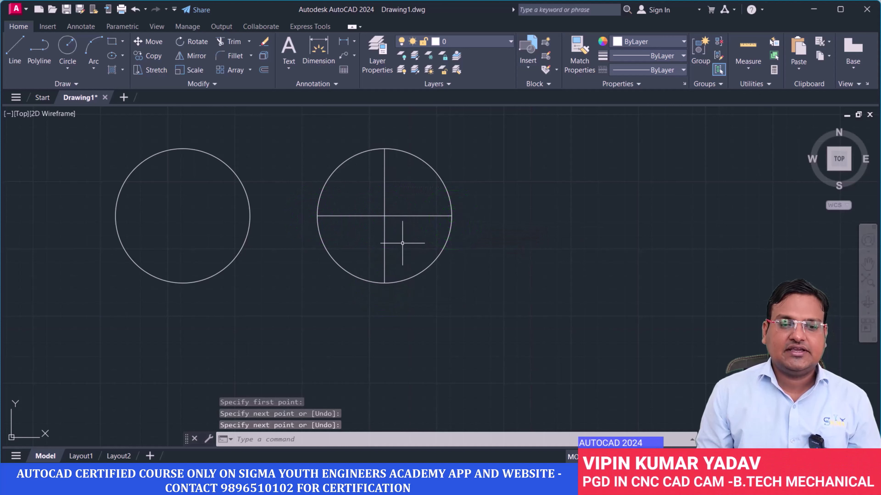
{"action": "scroll", "coordinate": [402, 243], "scroll_direction": "down", "scroll_amount": 4}
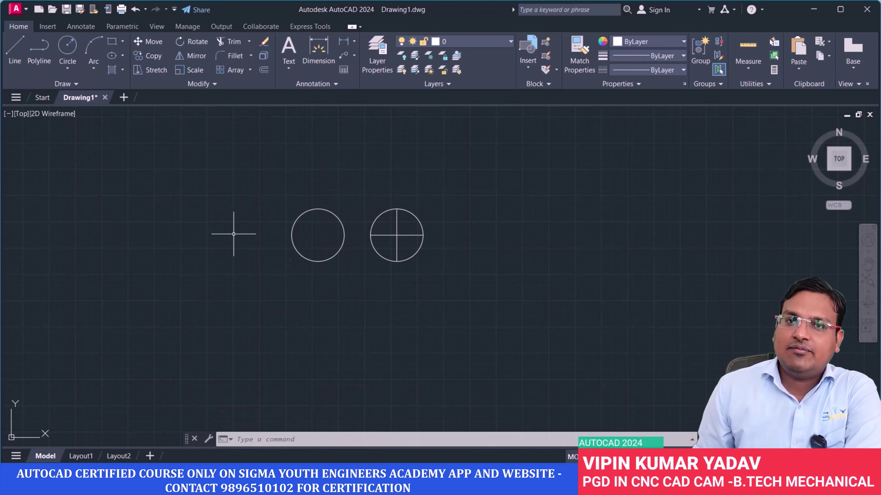
- Window-select both circles and start a 10-item arrayed copy from the left circle's centre
{"action": "left_click", "coordinate": [439, 291]}
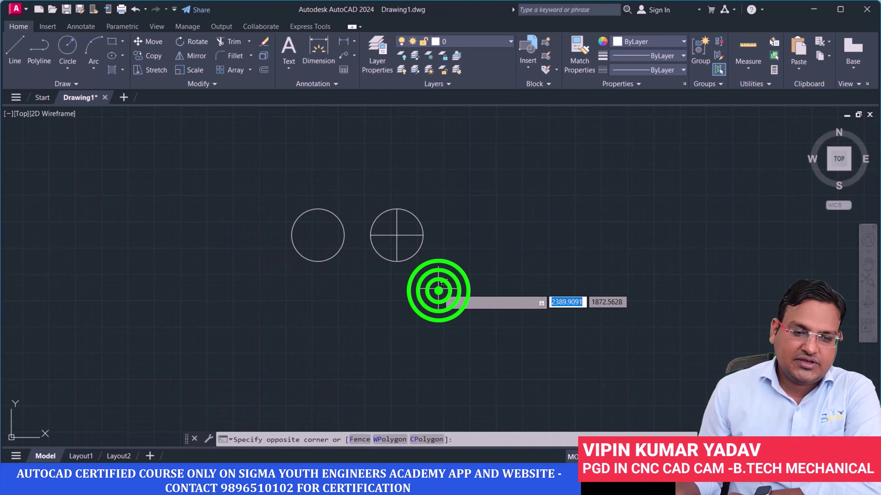
{"action": "left_click", "coordinate": [264, 187]}
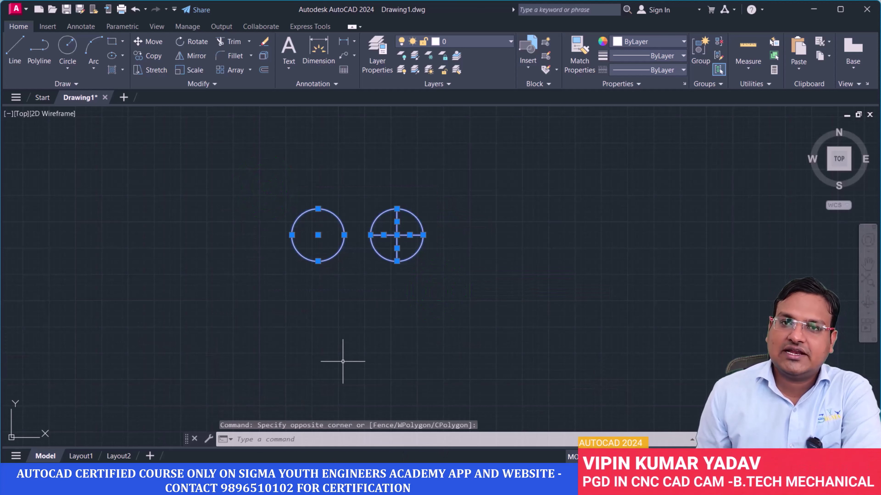
{"action": "left_click", "coordinate": [153, 56]}
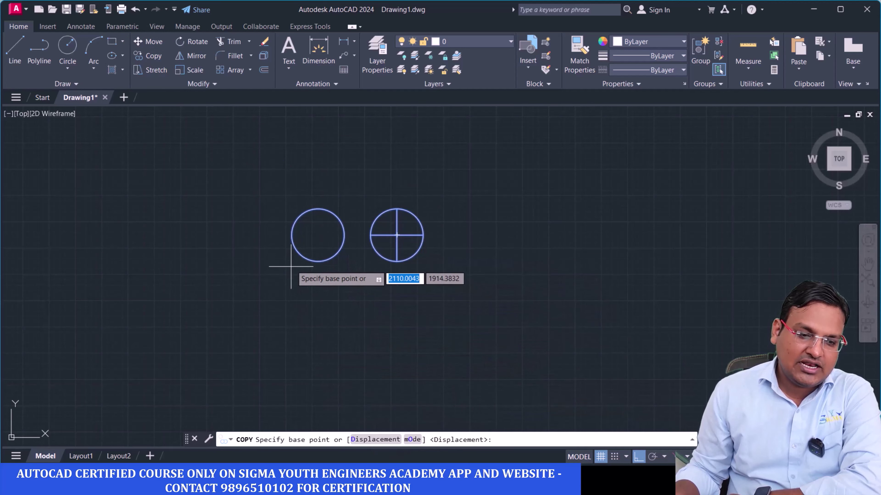
{"action": "left_click", "coordinate": [318, 234]}
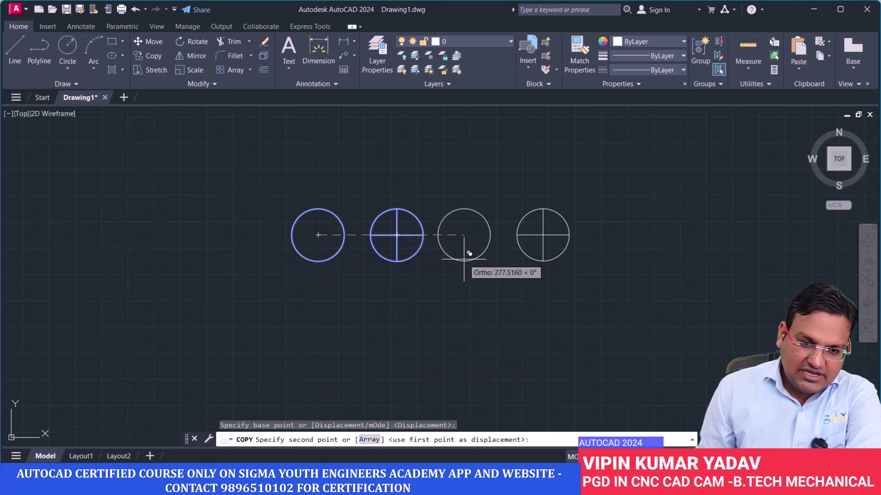
{"action": "left_click", "coordinate": [365, 440]}
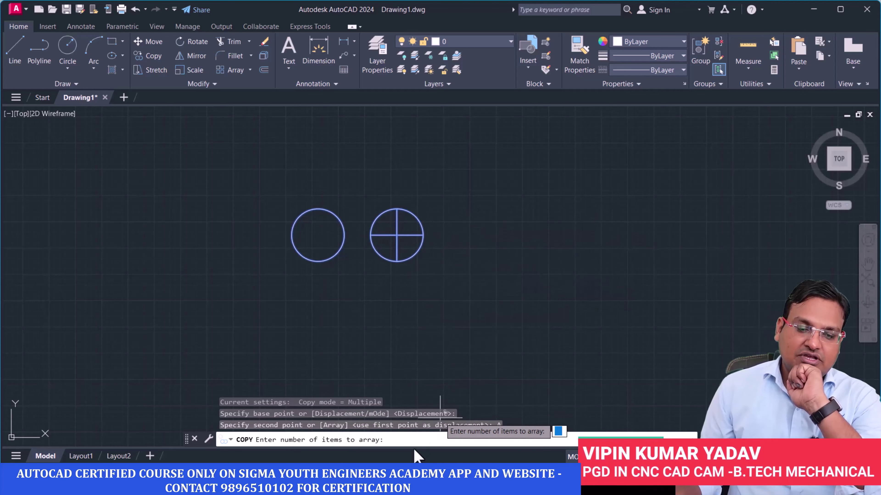
{"action": "left_click", "coordinate": [410, 438]}
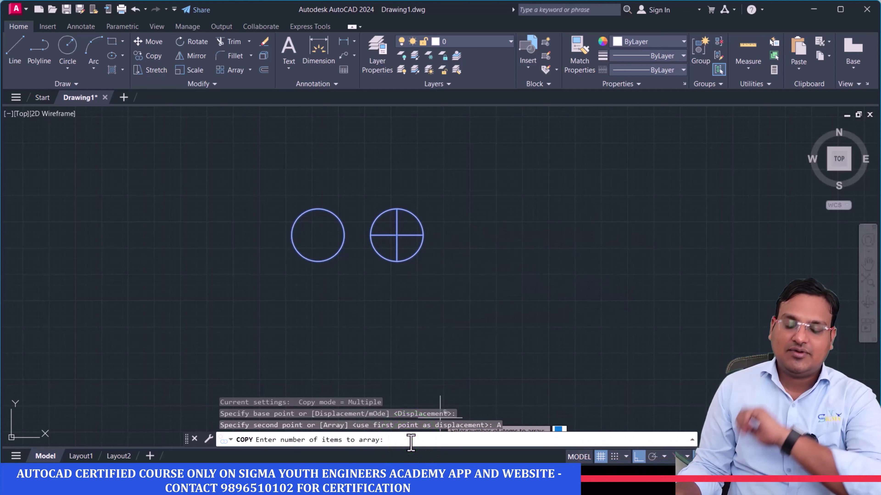
{"action": "type", "text": "10"}
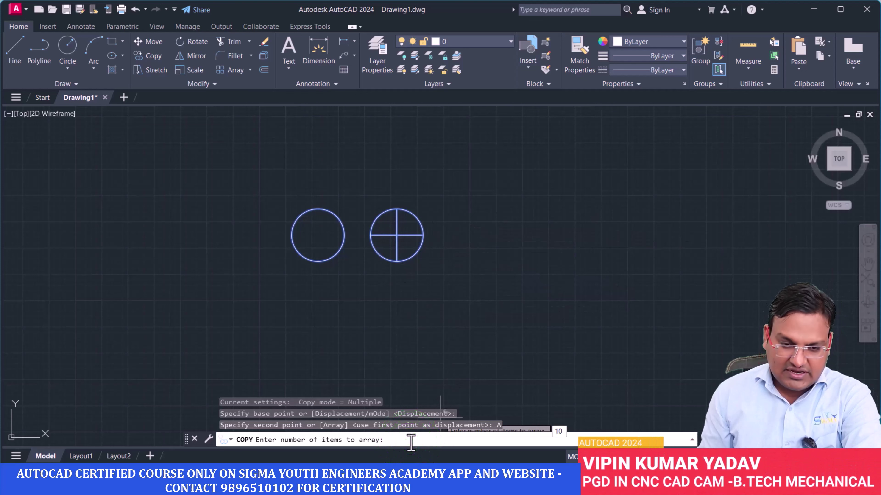
{"action": "key", "text": "Return"}
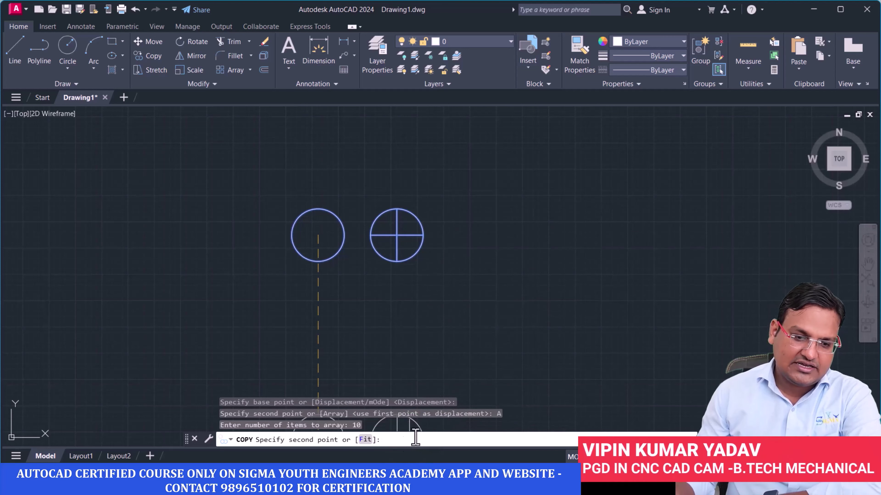
{"action": "scroll", "coordinate": [465, 247], "scroll_direction": "down", "scroll_amount": 4}
{"action": "mouse_move", "coordinate": [466, 247]}
{"action": "middle_mouse_down"}
{"action": "mouse_move", "coordinate": [315, 256]}
{"action": "mouse_move", "coordinate": [175, 246]}
{"action": "mouse_move", "coordinate": [279, 245]}
{"action": "middle_mouse_up"}
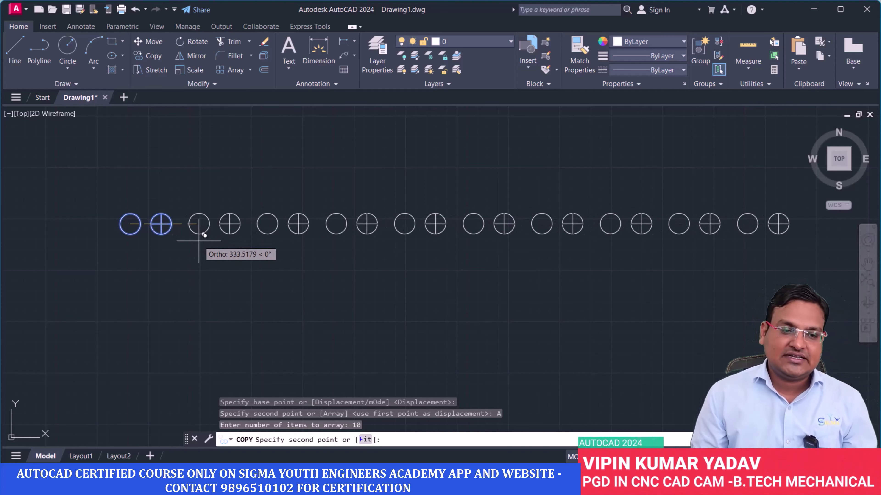
{"action": "middle_click_drag", "start_coordinate": [199, 240], "coordinate": [280, 248]}
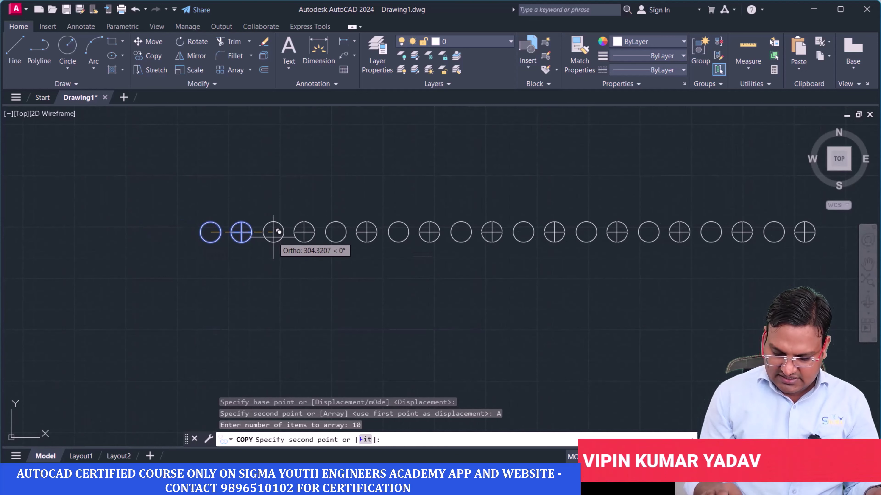
- Space the copies 500 apart and frame the whole row in view
{"action": "type", "text": "500"}
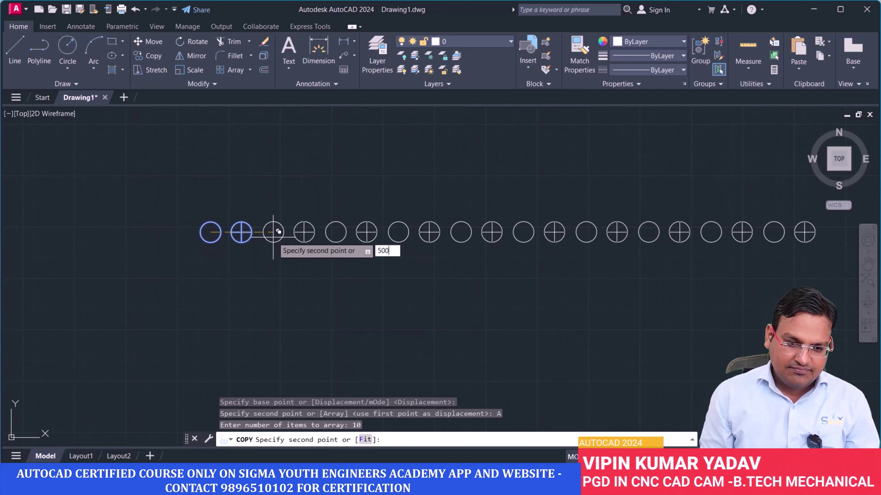
{"action": "key", "text": "Return"}
{"action": "key", "text": "Return"}
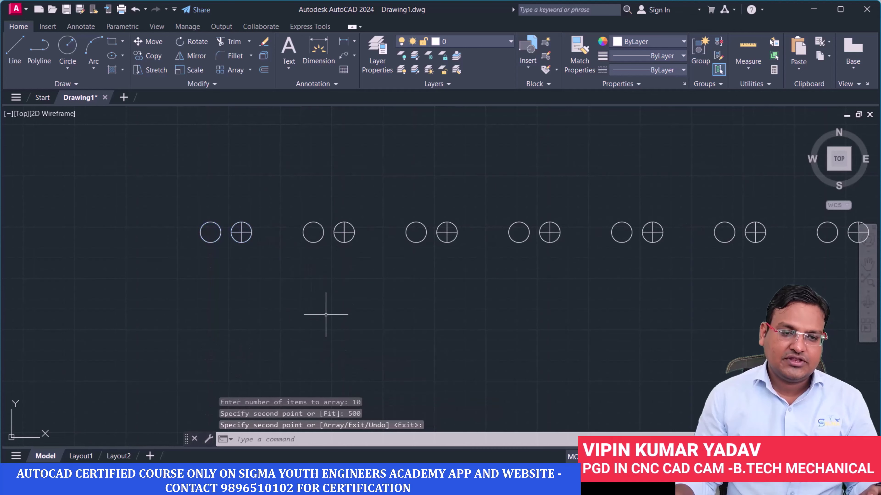
{"action": "scroll", "coordinate": [329, 305], "scroll_direction": "down", "scroll_amount": 1}
{"action": "mouse_move", "coordinate": [339, 296]}
{"action": "middle_mouse_down"}
{"action": "mouse_move", "coordinate": [300, 295]}
{"action": "mouse_move", "coordinate": [175, 238]}
{"action": "middle_mouse_up"}
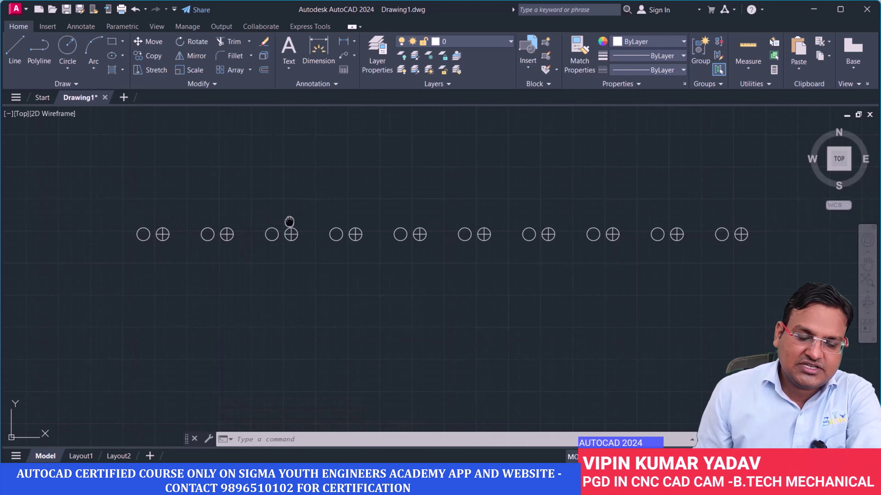
{"action": "middle_click_drag", "start_coordinate": [289, 222], "coordinate": [324, 230]}
{"action": "scroll", "coordinate": [324, 230], "scroll_direction": "up", "scroll_amount": 4}
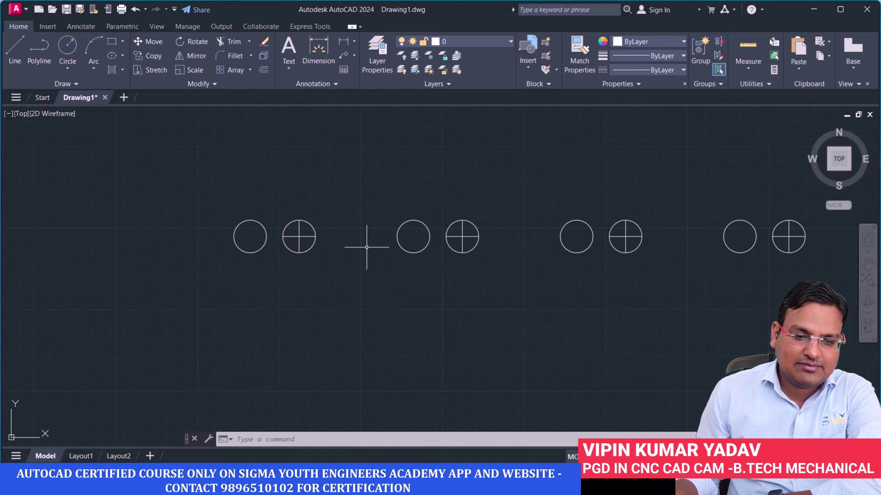
{"action": "scroll", "coordinate": [353, 236], "scroll_direction": "up", "scroll_amount": 4}
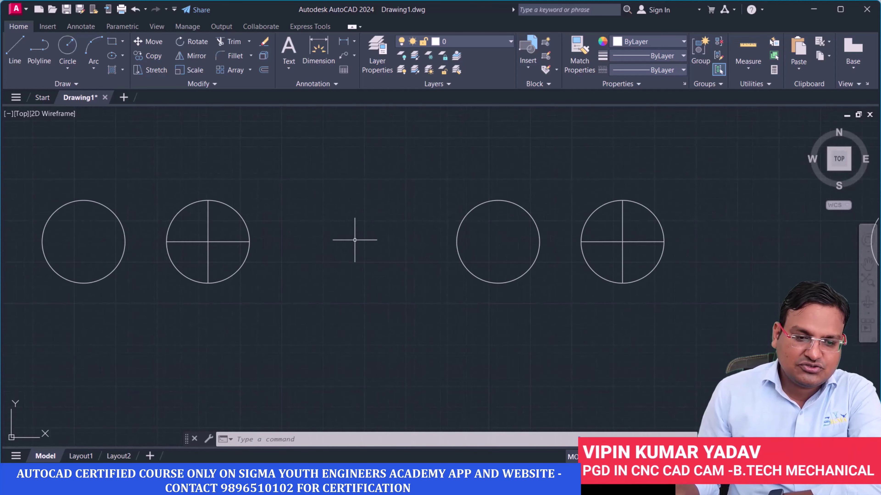
{"action": "middle_click_drag", "start_coordinate": [354, 240], "coordinate": [409, 282]}
{"action": "middle_click_drag", "start_coordinate": [360, 269], "coordinate": [380, 274]}
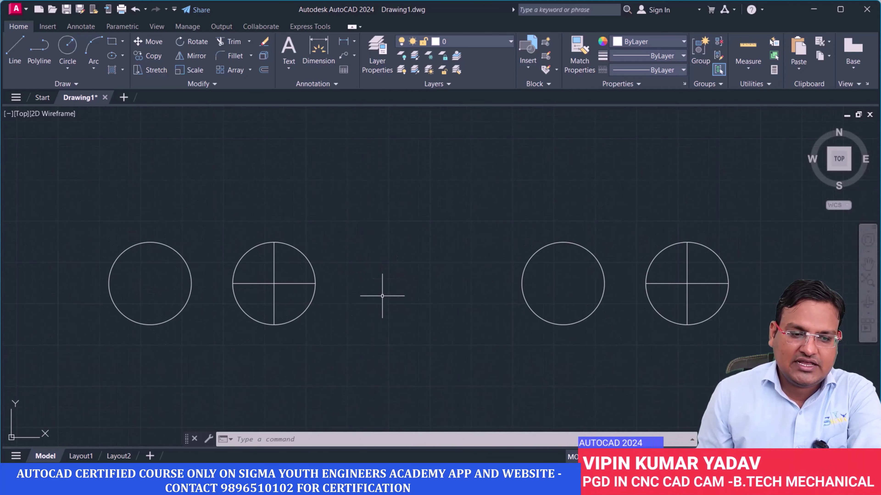
- Add a 500 linear dimension between the first two plain circles' centres
{"action": "left_click", "coordinate": [343, 40]}
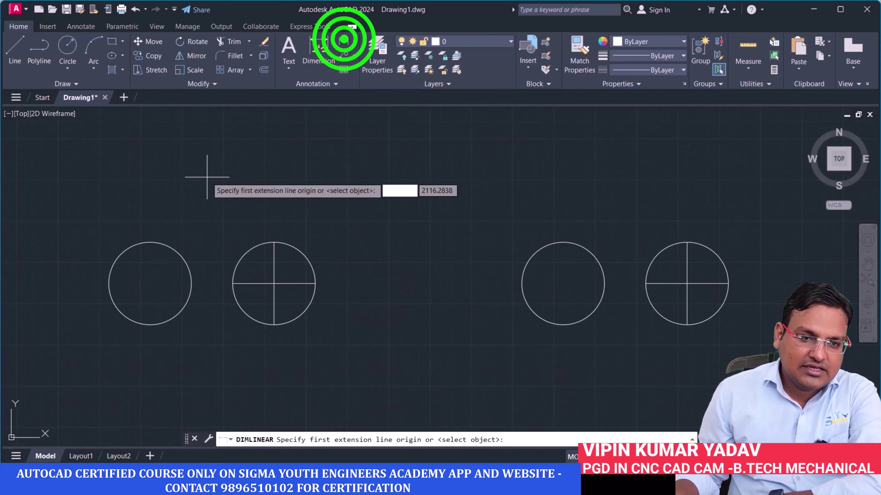
{"action": "left_click", "coordinate": [151, 283]}
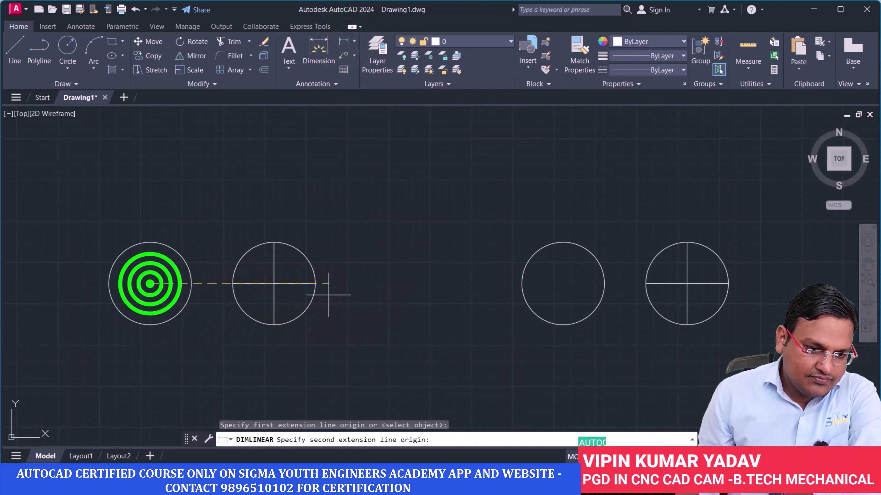
{"action": "left_click", "coordinate": [563, 283]}
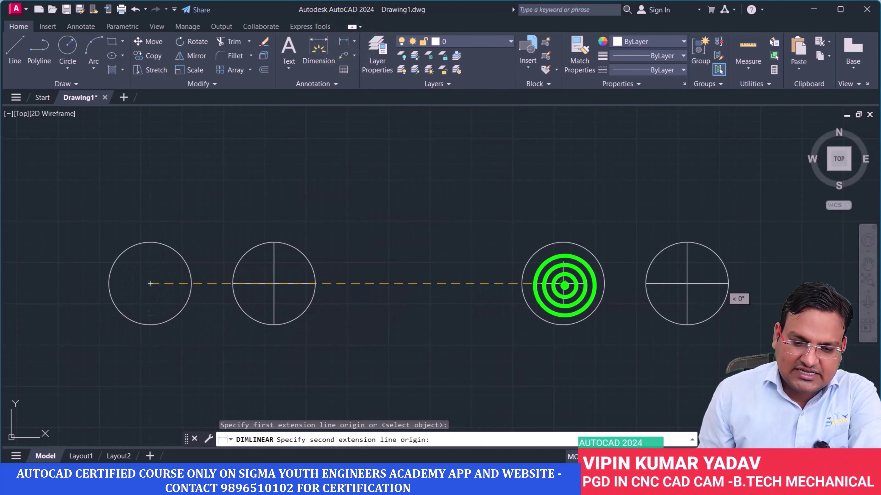
{"action": "left_click", "coordinate": [517, 214]}
{"action": "scroll", "coordinate": [284, 247], "scroll_direction": "up", "scroll_amount": 5}
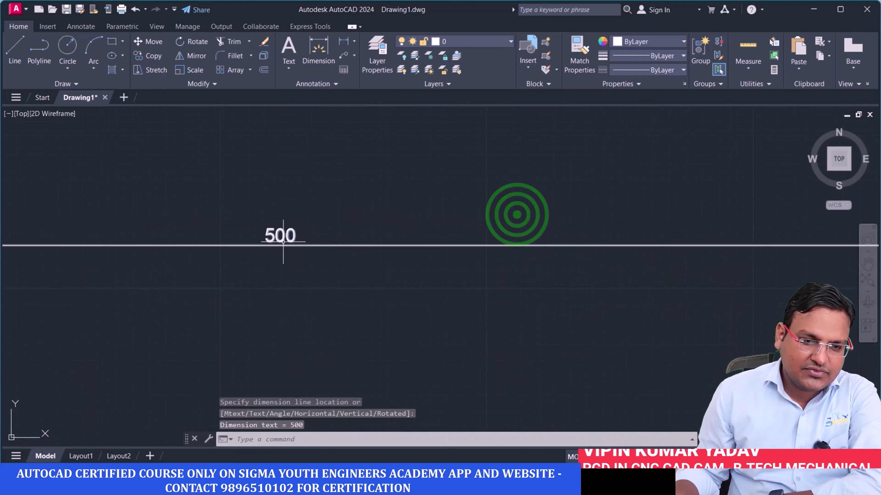
{"action": "scroll", "coordinate": [281, 247], "scroll_direction": "down", "scroll_amount": 1}
{"action": "scroll", "coordinate": [279, 243], "scroll_direction": "down", "scroll_amount": 1}
{"action": "scroll", "coordinate": [288, 251], "scroll_direction": "down", "scroll_amount": 1}
{"action": "scroll", "coordinate": [288, 251], "scroll_direction": "down", "scroll_amount": 4}
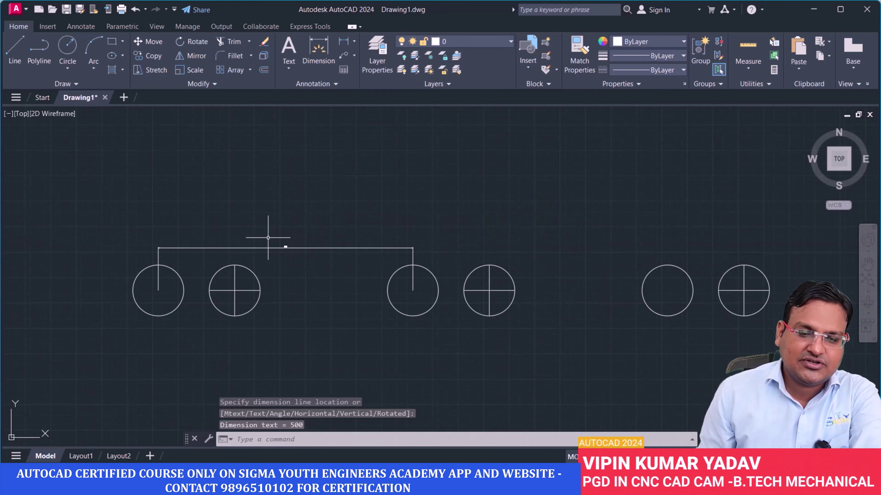
- Open Manage Dimension Styles and choose Modify on the ISO-25 style
{"action": "left_click", "coordinate": [335, 85]}
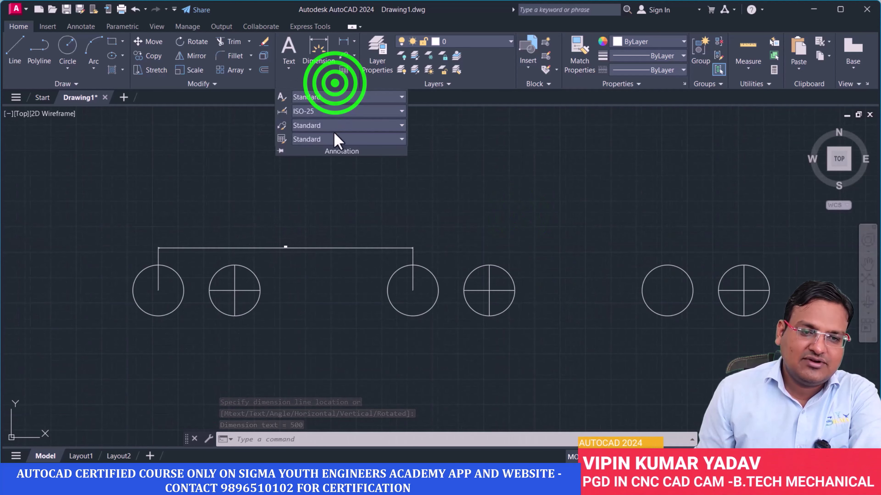
{"action": "left_click", "coordinate": [334, 112]}
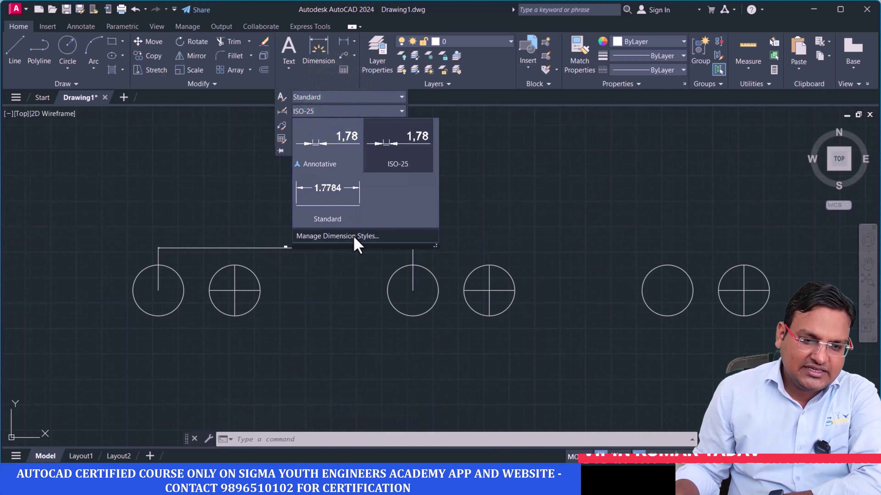
{"action": "left_click", "coordinate": [353, 238]}
{"action": "left_click", "coordinate": [568, 215]}
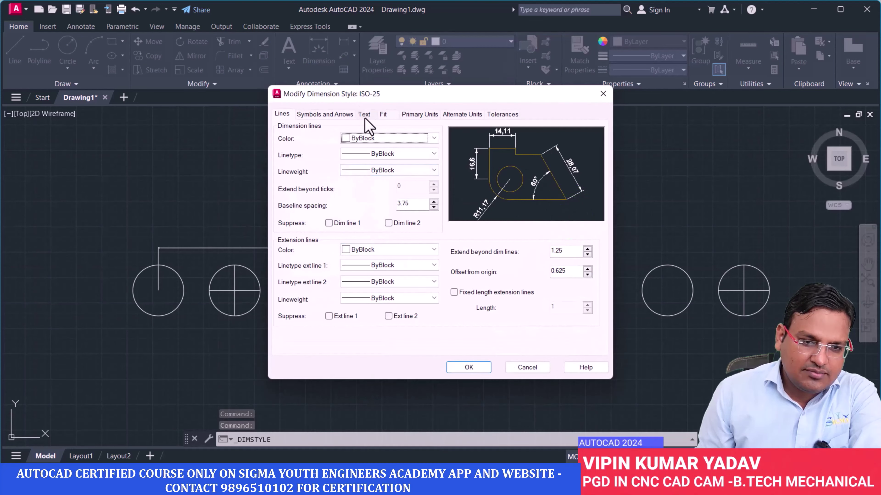
- Set ISO-25 text height to 5 and make it the current dimension style
{"action": "left_click", "coordinate": [364, 116]}
{"action": "left_click_drag", "start_coordinate": [415, 198], "coordinate": [381, 195]}
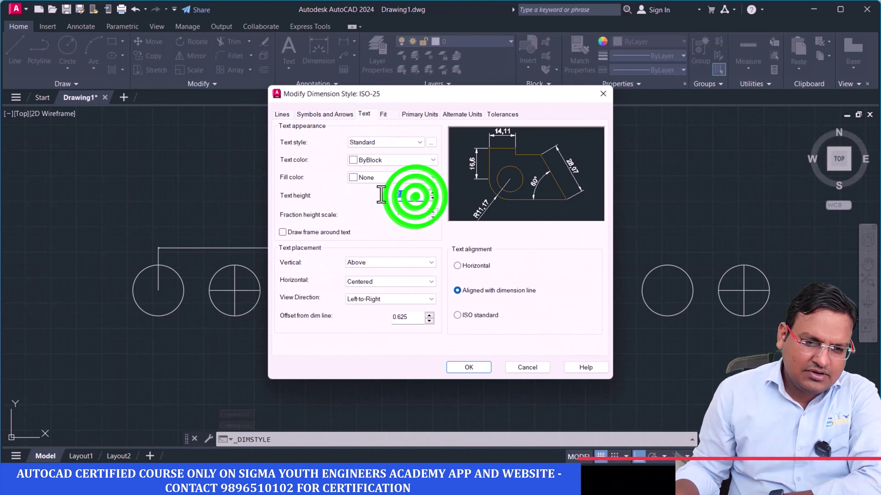
{"action": "type", "text": "5."}
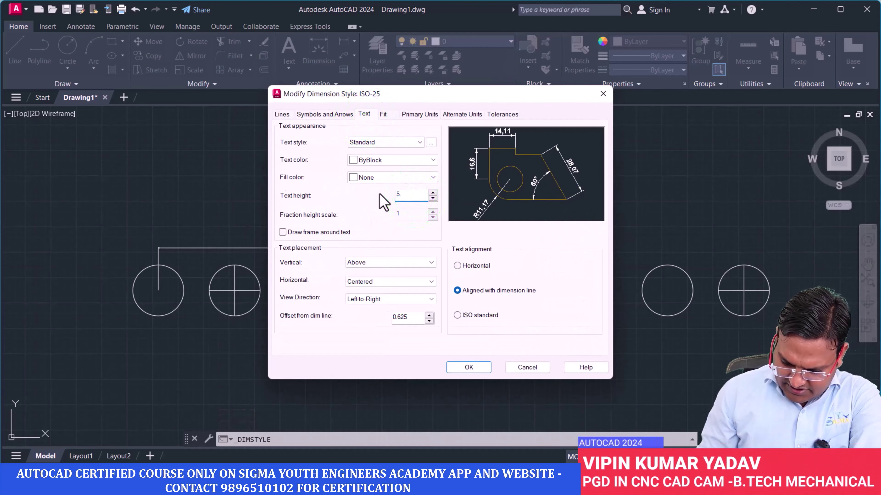
{"action": "left_click", "coordinate": [466, 368]}
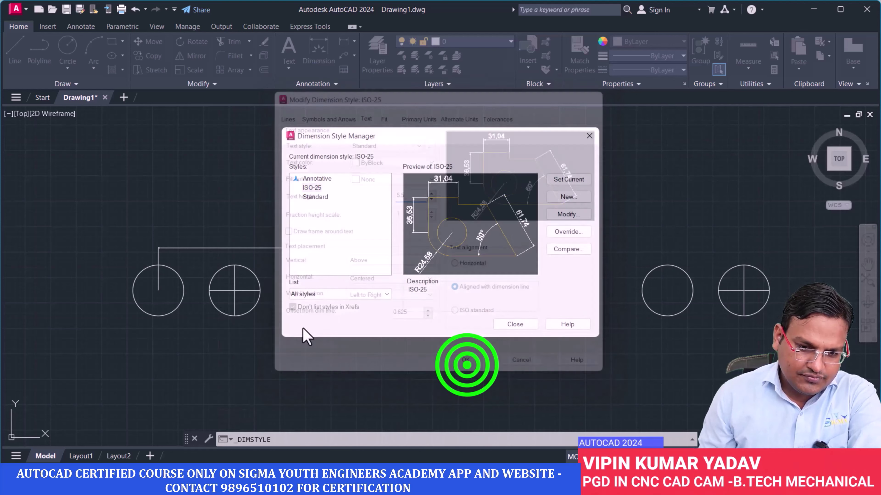
{"action": "left_click", "coordinate": [569, 179]}
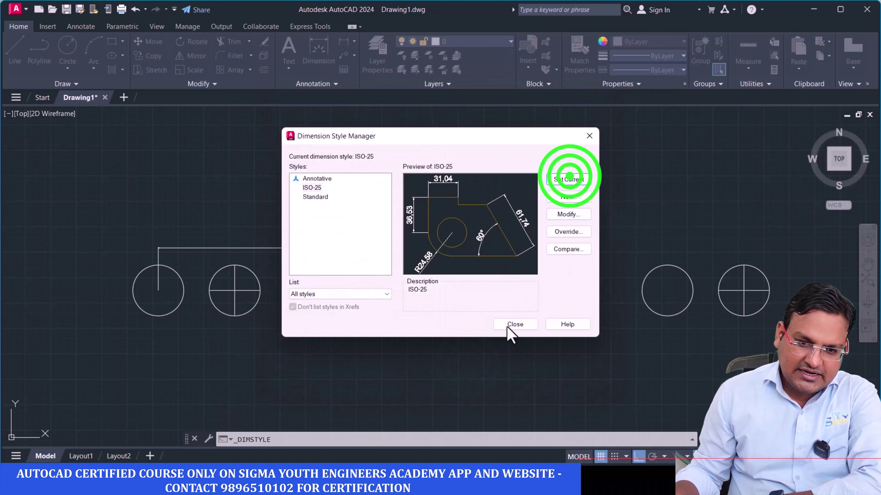
{"action": "left_click", "coordinate": [514, 324]}
- Erase the enlarged 500 dimension from above the circle row
{"action": "scroll", "coordinate": [281, 256], "scroll_direction": "up", "scroll_amount": 4}
{"action": "scroll", "coordinate": [281, 256], "scroll_direction": "down", "scroll_amount": 3}
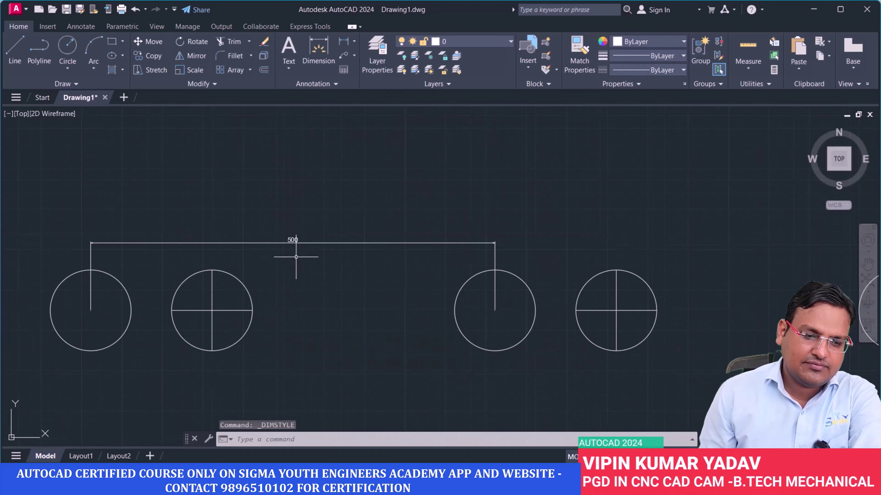
{"action": "scroll", "coordinate": [305, 262], "scroll_direction": "up", "scroll_amount": 1}
{"action": "scroll", "coordinate": [338, 242], "scroll_direction": "up", "scroll_amount": 1}
{"action": "scroll", "coordinate": [332, 243], "scroll_direction": "up", "scroll_amount": 1}
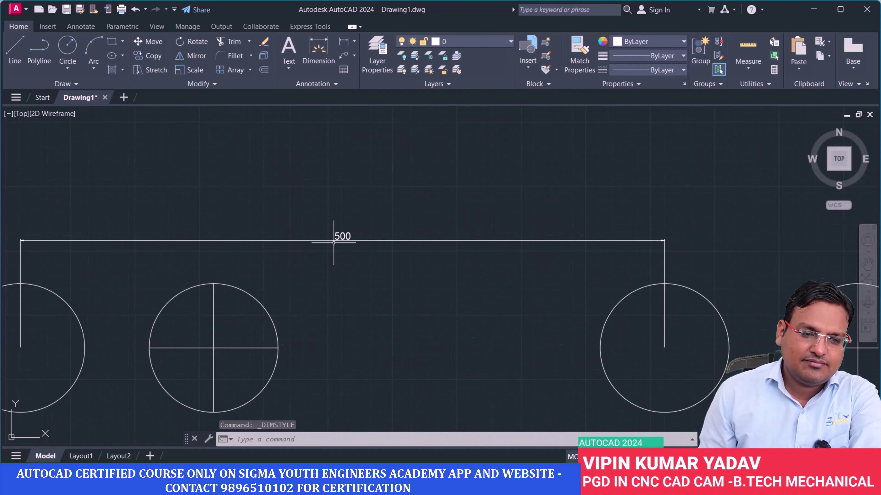
{"action": "scroll", "coordinate": [334, 243], "scroll_direction": "down", "scroll_amount": 4}
{"action": "scroll", "coordinate": [336, 242], "scroll_direction": "up", "scroll_amount": 4}
{"action": "scroll", "coordinate": [336, 243], "scroll_direction": "up", "scroll_amount": 2}
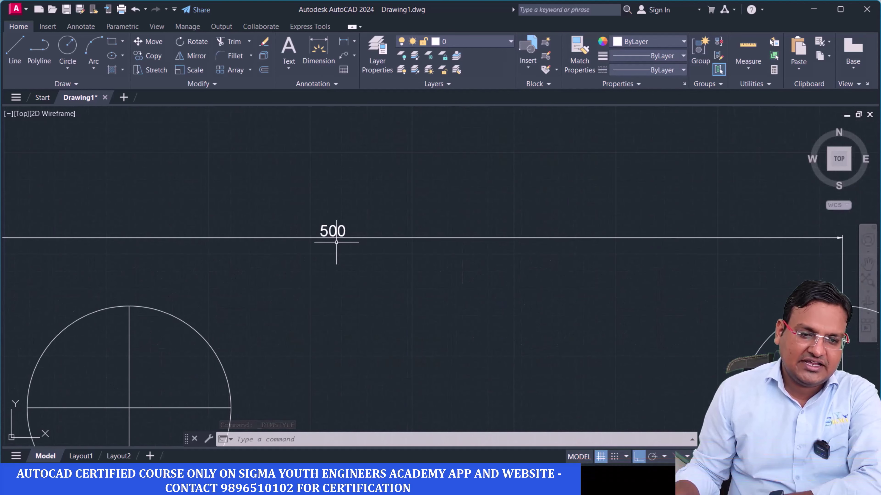
{"action": "scroll", "coordinate": [336, 242], "scroll_direction": "down", "scroll_amount": 4}
{"action": "left_click", "coordinate": [337, 238]}
{"action": "type", "text": "E"}
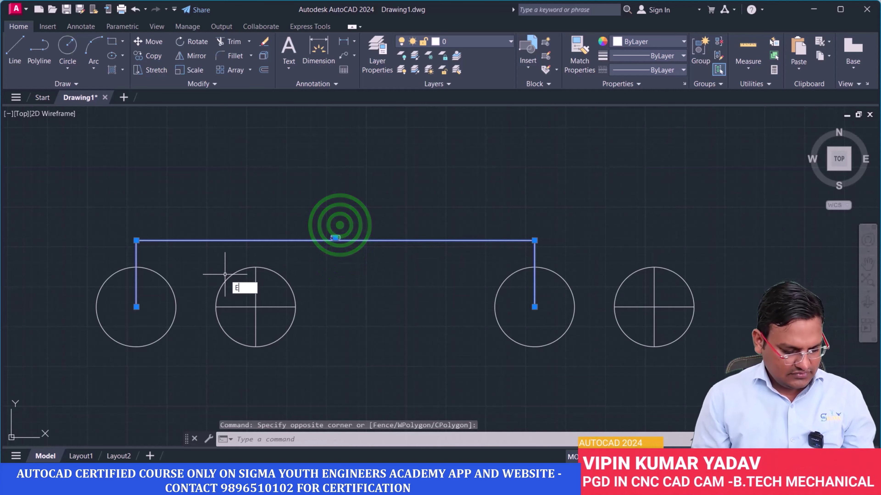
{"action": "key", "text": "Return"}
{"action": "scroll", "coordinate": [295, 299], "scroll_direction": "down", "scroll_amount": 3}
{"action": "scroll", "coordinate": [472, 307], "scroll_direction": "down", "scroll_amount": 2}
- Window-select all ten circle pairs in the row
{"action": "middle_click_drag", "start_coordinate": [472, 307], "coordinate": [275, 270]}
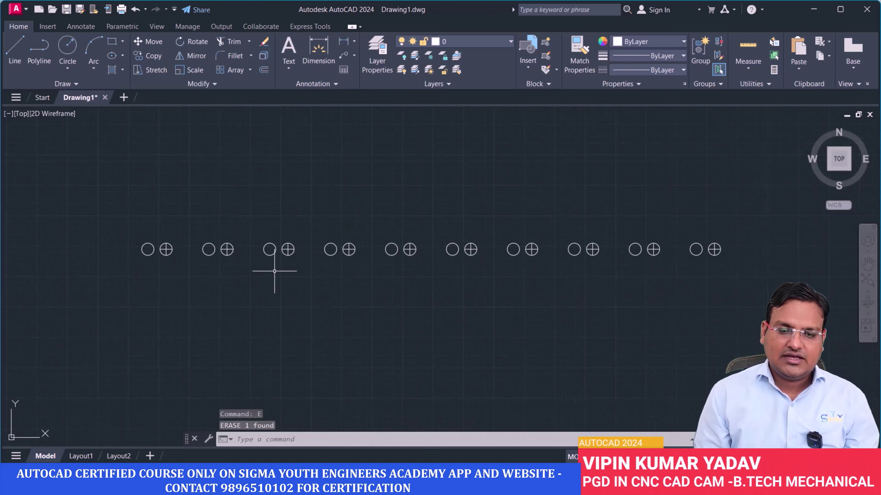
{"action": "middle_click_drag", "start_coordinate": [253, 241], "coordinate": [319, 257]}
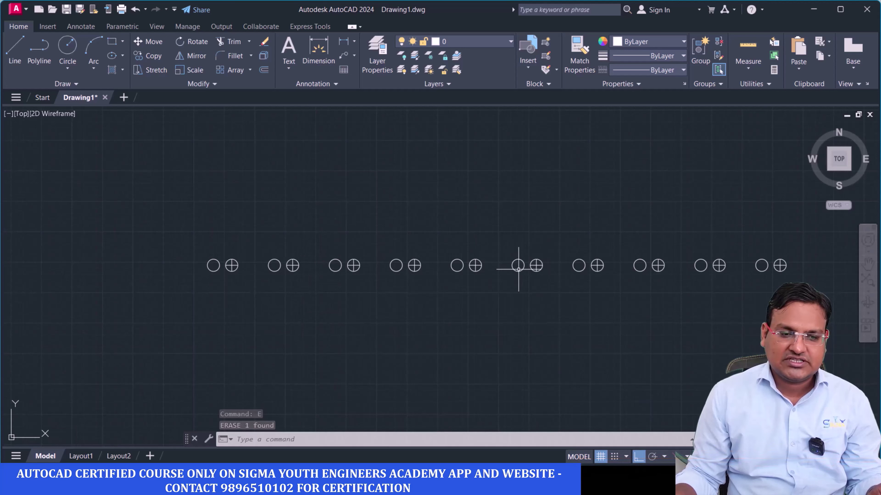
{"action": "left_click", "coordinate": [788, 287]}
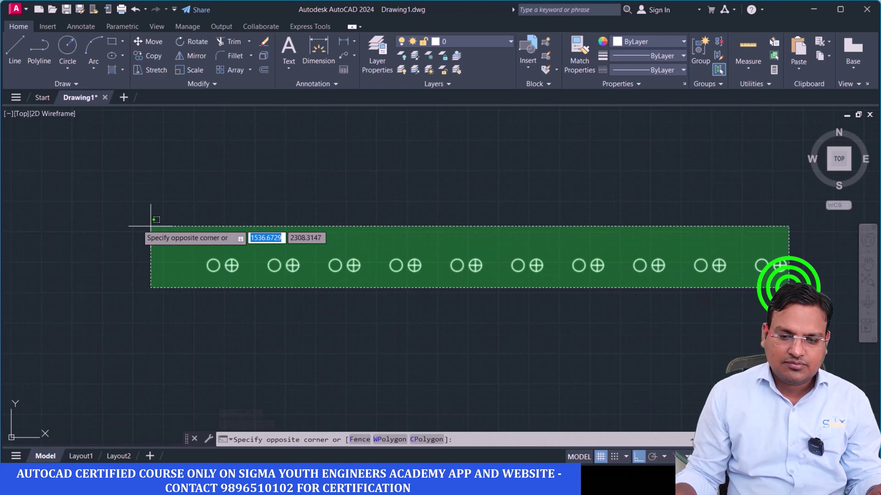
{"action": "left_click", "coordinate": [151, 224]}
{"action": "middle_click_drag", "start_coordinate": [430, 307], "coordinate": [410, 276]}
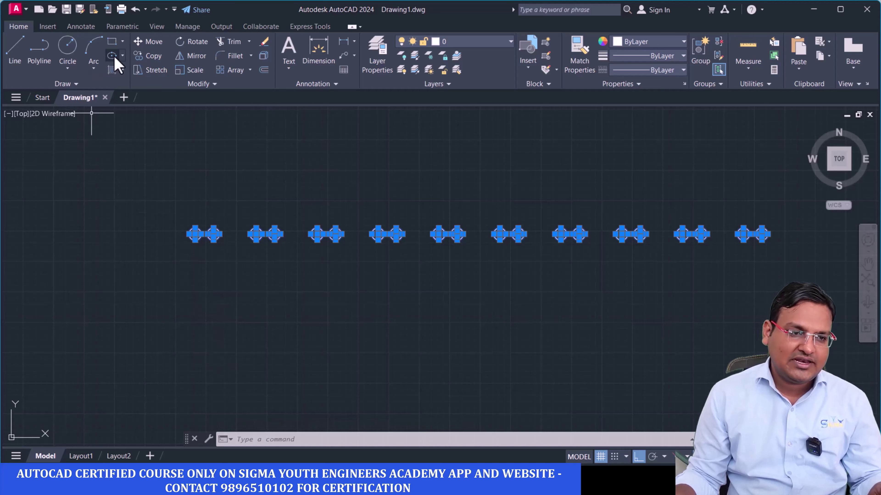
- Copy them as a 10-item array from the first circle's centre, spaced 500 downward
{"action": "left_click", "coordinate": [147, 56]}
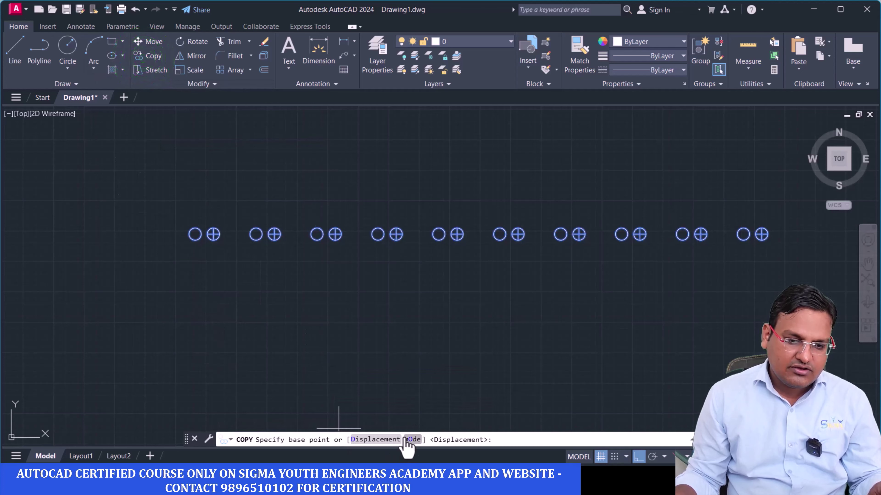
{"action": "scroll", "coordinate": [199, 227], "scroll_direction": "up", "scroll_amount": 5}
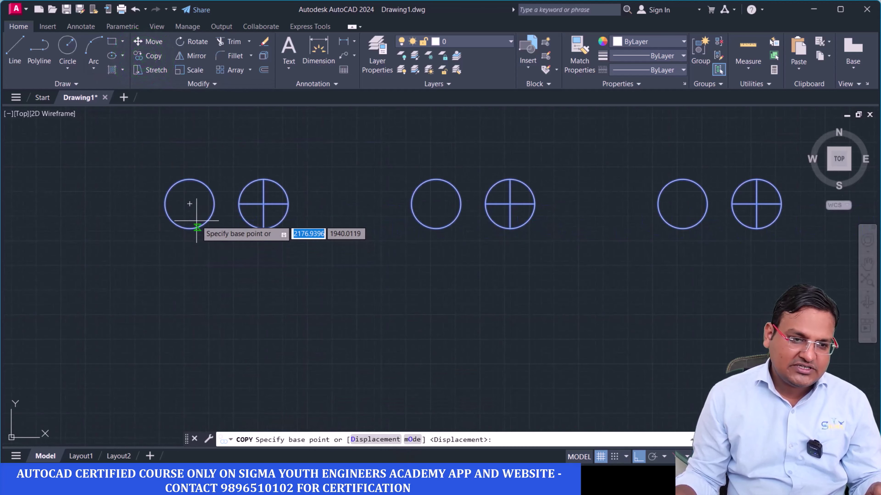
{"action": "left_click", "coordinate": [189, 204]}
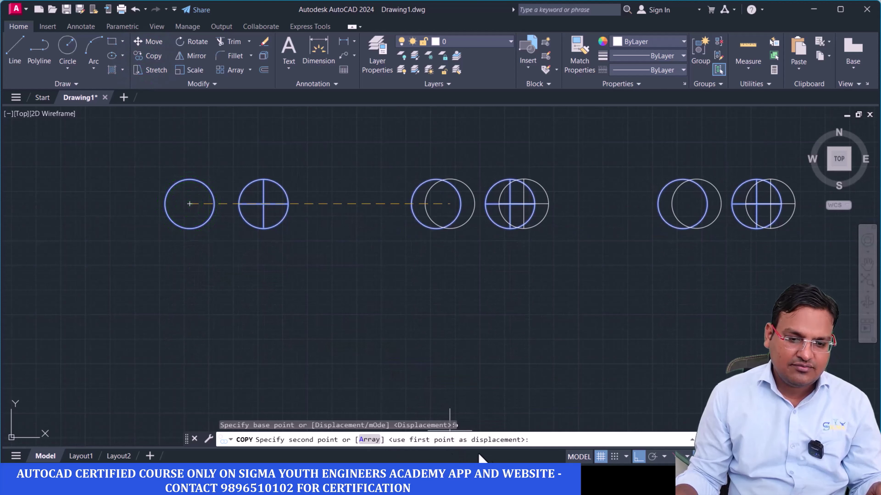
{"action": "left_click", "coordinate": [368, 440]}
{"action": "left_click", "coordinate": [425, 440]}
{"action": "type", "text": "10"}
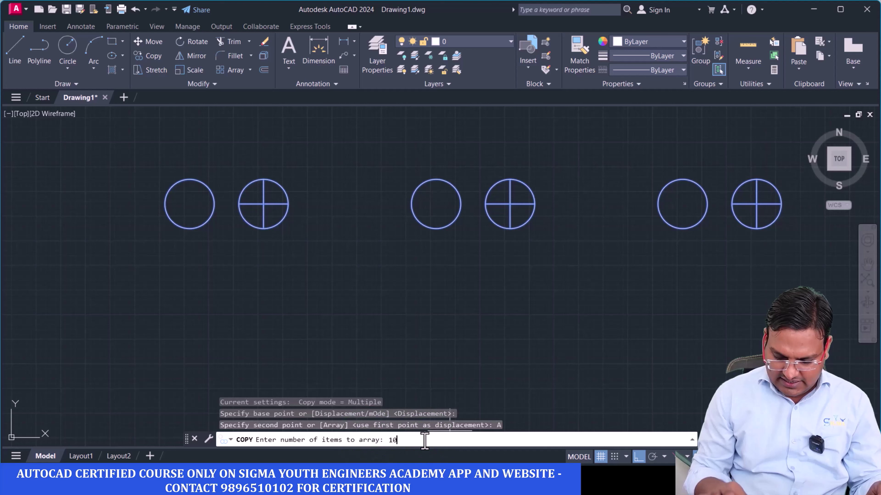
{"action": "key", "text": "Return"}
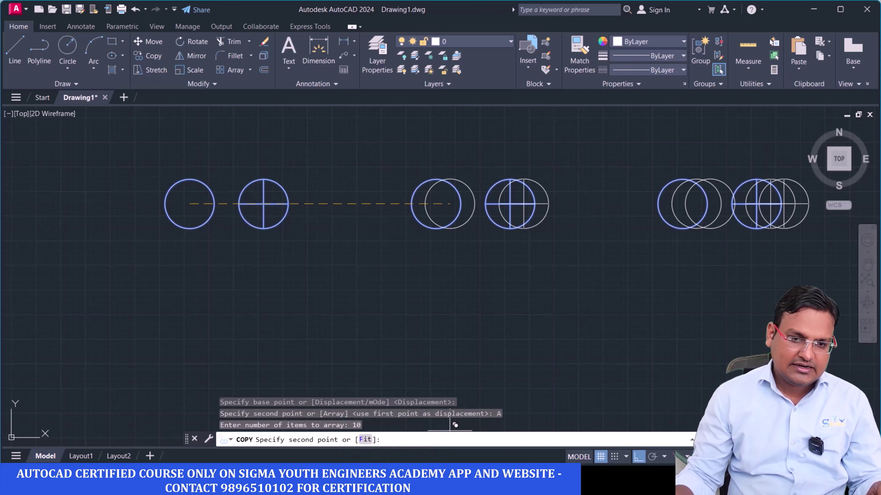
{"action": "scroll", "coordinate": [177, 334], "scroll_direction": "down", "scroll_amount": 1}
{"action": "scroll", "coordinate": [187, 291], "scroll_direction": "down", "scroll_amount": 3}
{"action": "scroll", "coordinate": [209, 222], "scroll_direction": "down", "scroll_amount": 2}
{"action": "scroll", "coordinate": [219, 218], "scroll_direction": "down", "scroll_amount": 2}
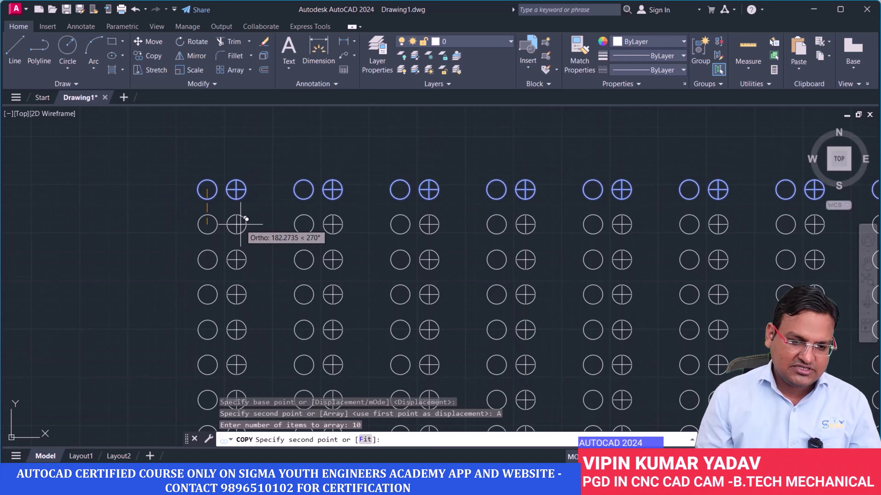
{"action": "type", "text": "500"}
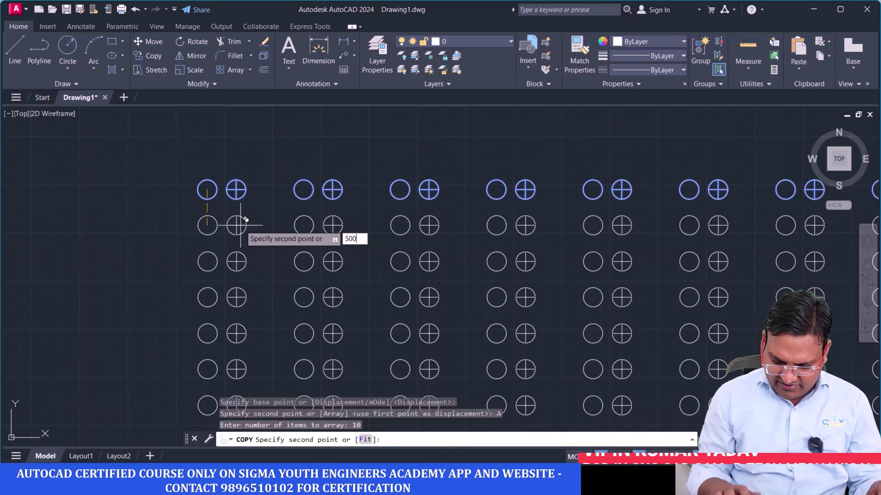
{"action": "key", "text": "Return"}
{"action": "key", "text": "Return"}
- Zoom and pan over the 10-by-10 circle grid, then start a crossing window around it
{"action": "scroll", "coordinate": [333, 290], "scroll_direction": "down", "scroll_amount": 2}
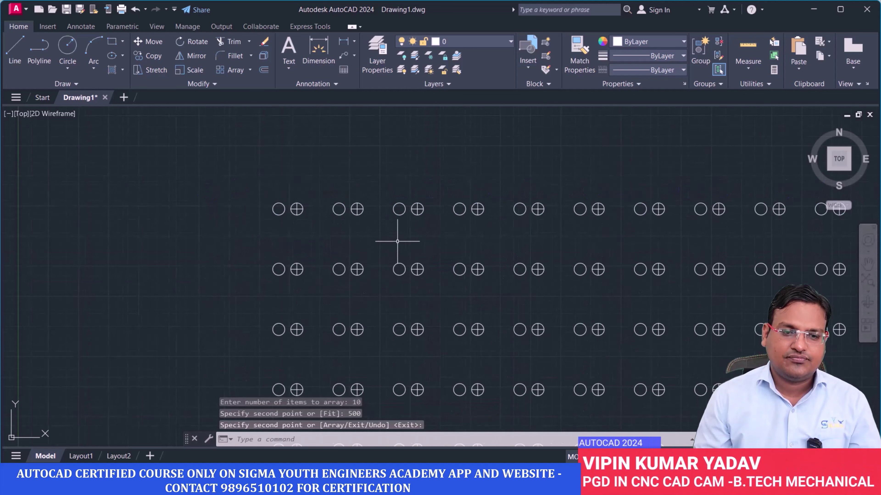
{"action": "scroll", "coordinate": [399, 240], "scroll_direction": "down", "scroll_amount": 3}
{"action": "scroll", "coordinate": [407, 244], "scroll_direction": "down", "scroll_amount": 2}
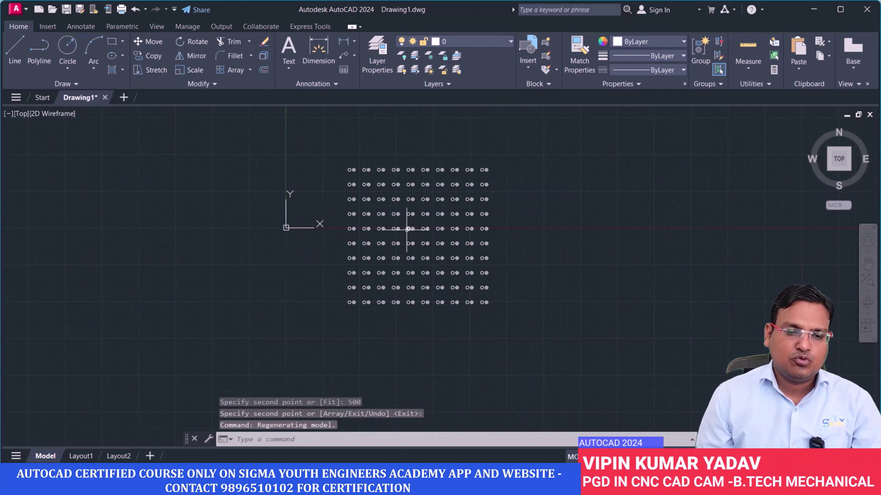
{"action": "scroll", "coordinate": [429, 272], "scroll_direction": "up", "scroll_amount": 4}
{"action": "middle_click_drag", "start_coordinate": [403, 229], "coordinate": [399, 268]}
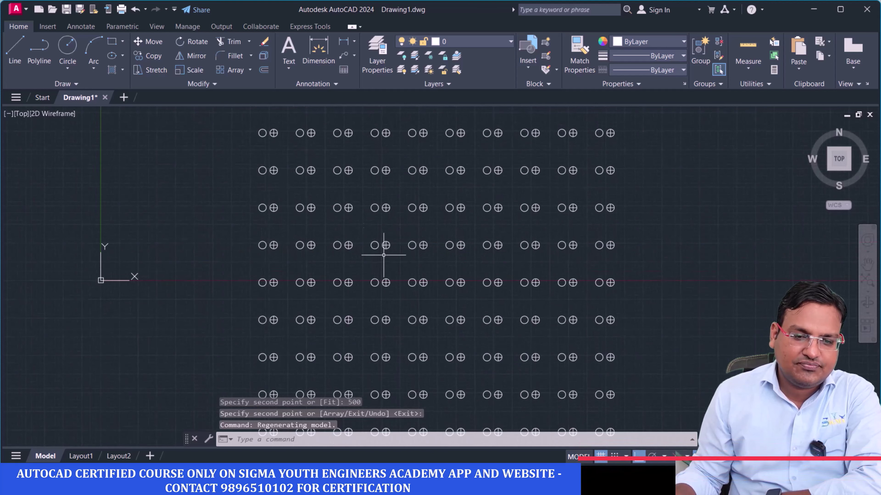
{"action": "scroll", "coordinate": [383, 249], "scroll_direction": "down", "scroll_amount": 2}
{"action": "scroll", "coordinate": [326, 188], "scroll_direction": "up", "scroll_amount": 4}
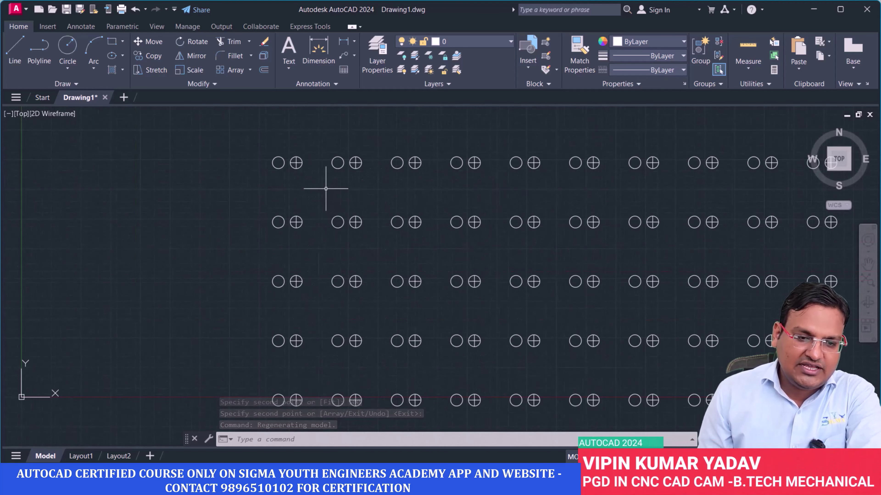
{"action": "scroll", "coordinate": [307, 176], "scroll_direction": "up", "scroll_amount": 2}
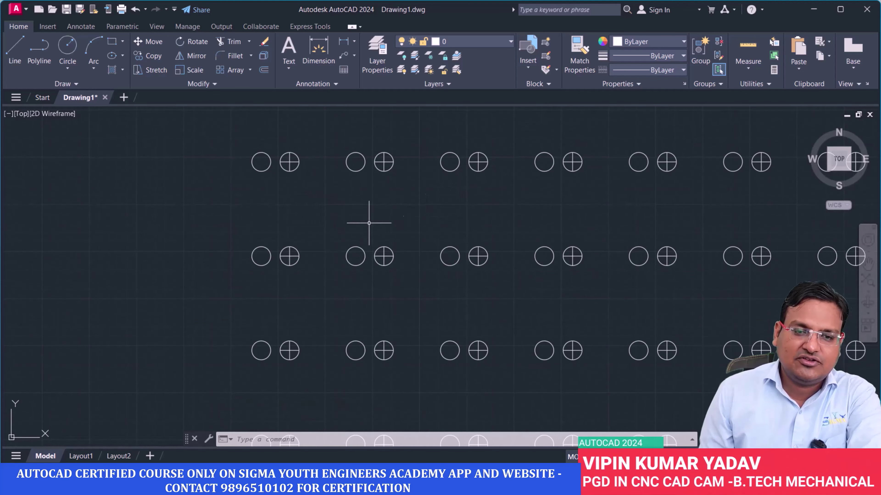
{"action": "scroll", "coordinate": [369, 223], "scroll_direction": "down", "scroll_amount": 2}
{"action": "scroll", "coordinate": [297, 237], "scroll_direction": "down", "scroll_amount": 4}
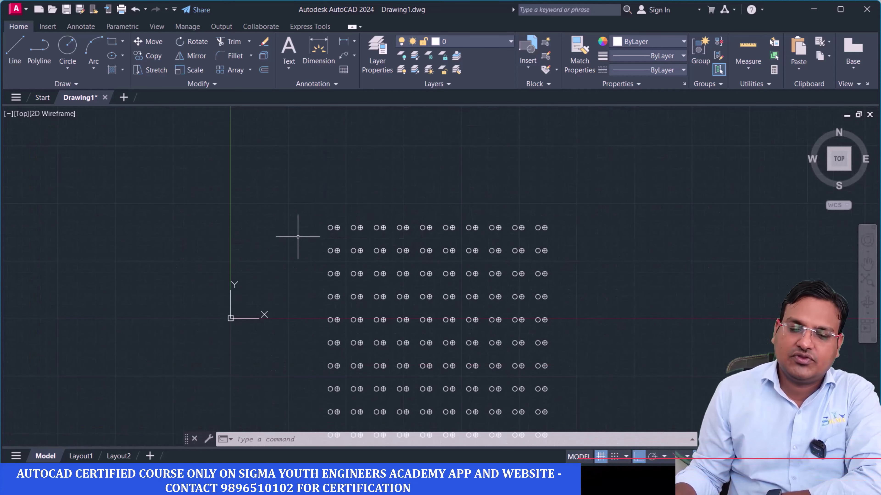
{"action": "scroll", "coordinate": [360, 306], "scroll_direction": "up", "scroll_amount": 4}
{"action": "middle_click_drag", "start_coordinate": [361, 306], "coordinate": [416, 320]}
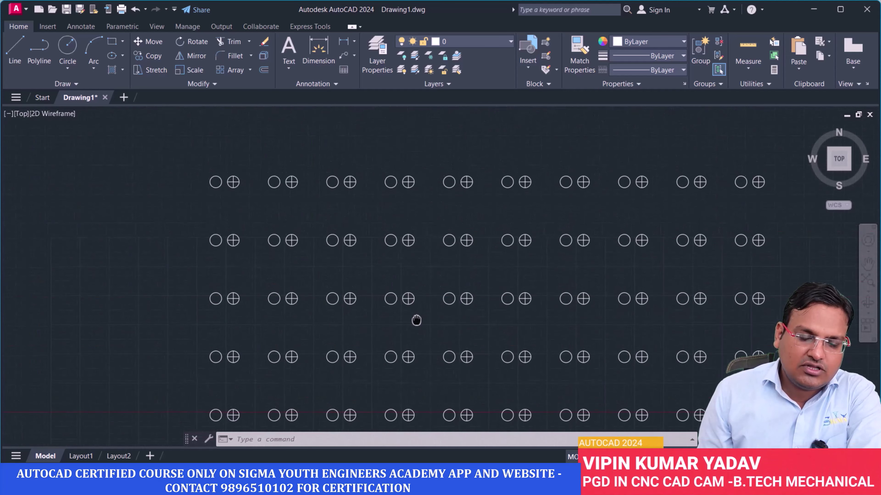
{"action": "scroll", "coordinate": [317, 195], "scroll_direction": "down", "scroll_amount": 2}
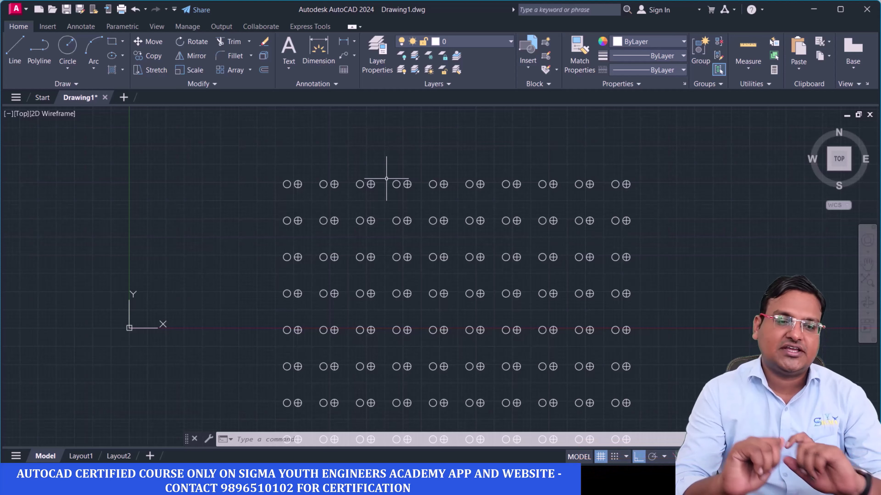
{"action": "scroll", "coordinate": [338, 243], "scroll_direction": "down", "scroll_amount": 3}
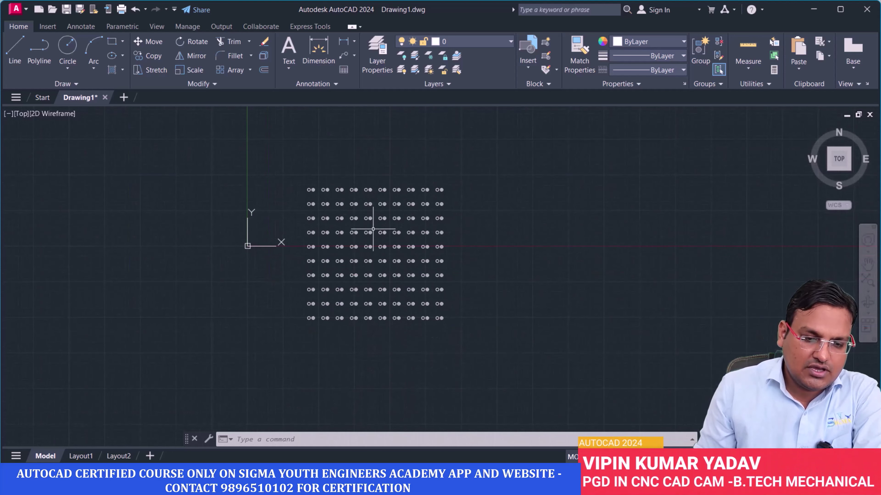
{"action": "left_click", "coordinate": [461, 339]}
- Select and erase all 600 grid circles
{"action": "left_click", "coordinate": [300, 169]}
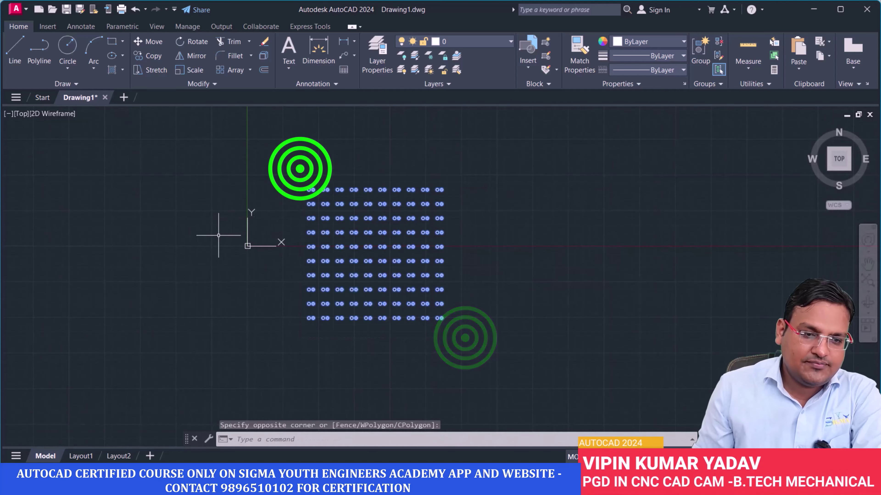
{"action": "type", "text": "E"}
{"action": "key", "text": "Return"}
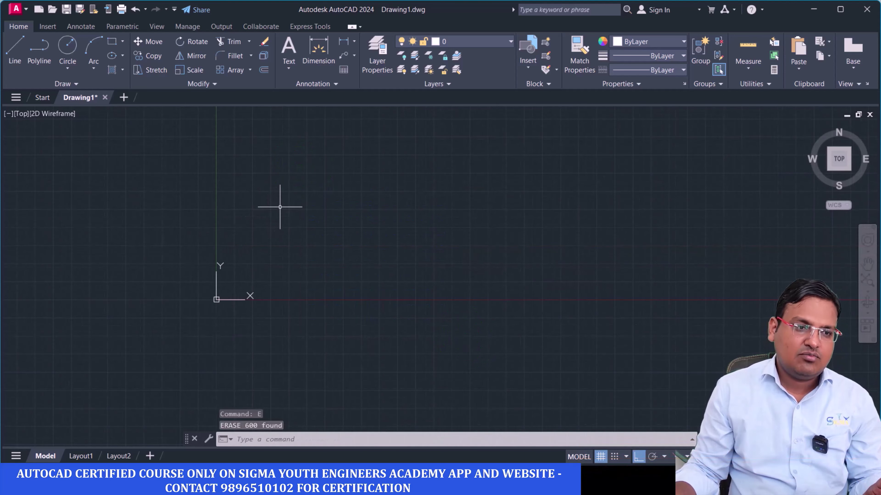
{"action": "scroll", "coordinate": [210, 144], "scroll_direction": "up", "scroll_amount": 4}
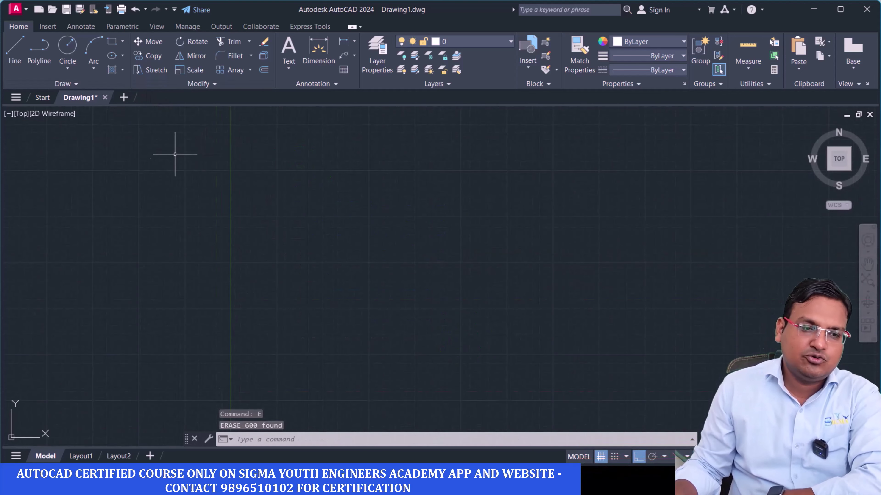
- Draw a large circle, then a small circle centred on its bottom quadrant
{"action": "left_click", "coordinate": [66, 52]}
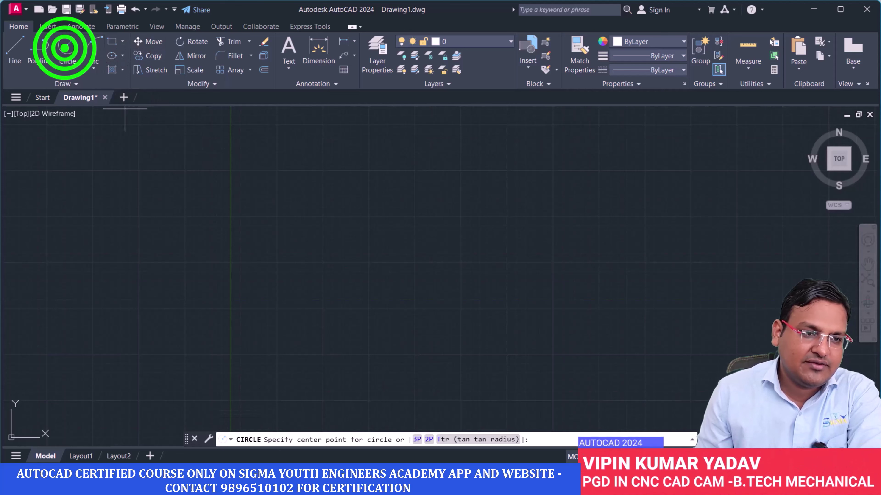
{"action": "left_click", "coordinate": [348, 216]}
{"action": "left_click", "coordinate": [365, 240]}
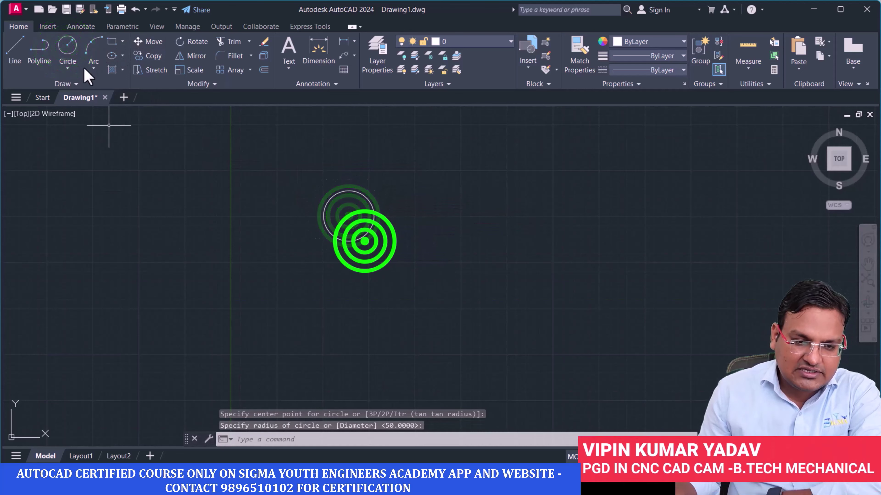
{"action": "left_click", "coordinate": [70, 43]}
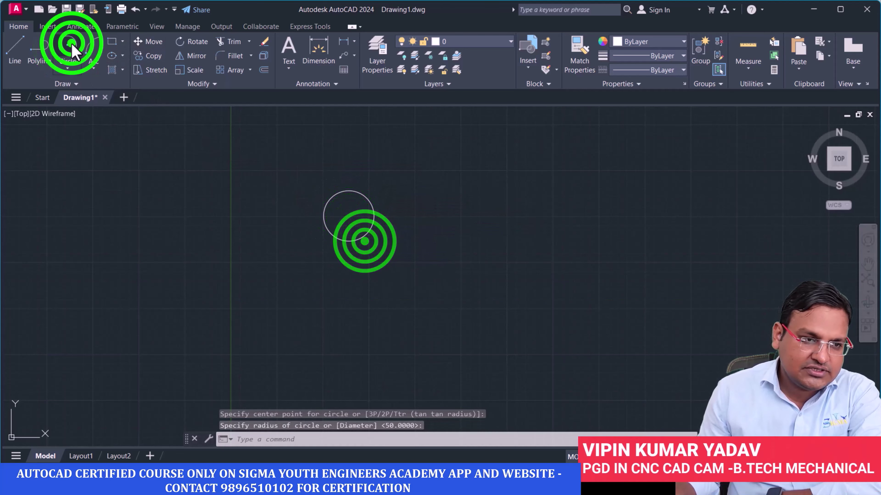
{"action": "left_click", "coordinate": [345, 240]}
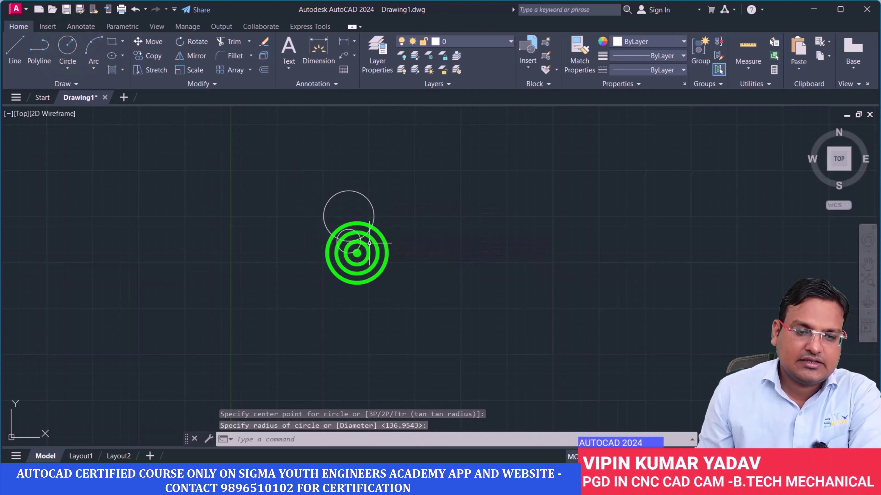
{"action": "scroll", "coordinate": [369, 243], "scroll_direction": "up", "scroll_amount": 5}
{"action": "scroll", "coordinate": [362, 277], "scroll_direction": "down", "scroll_amount": 1}
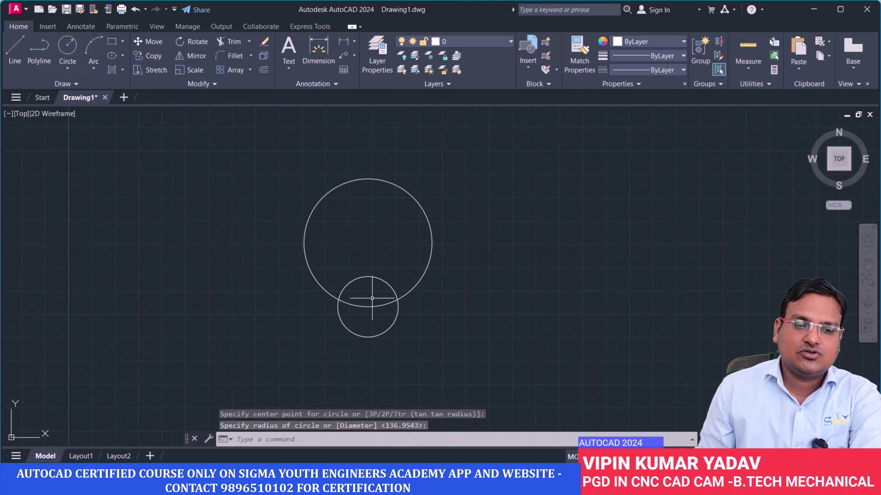
{"action": "left_click", "coordinate": [361, 278]}
{"action": "left_click", "coordinate": [361, 278]}
- Copy the small circle as a 5-item array from its centre, running rightward
{"action": "left_click", "coordinate": [153, 56]}
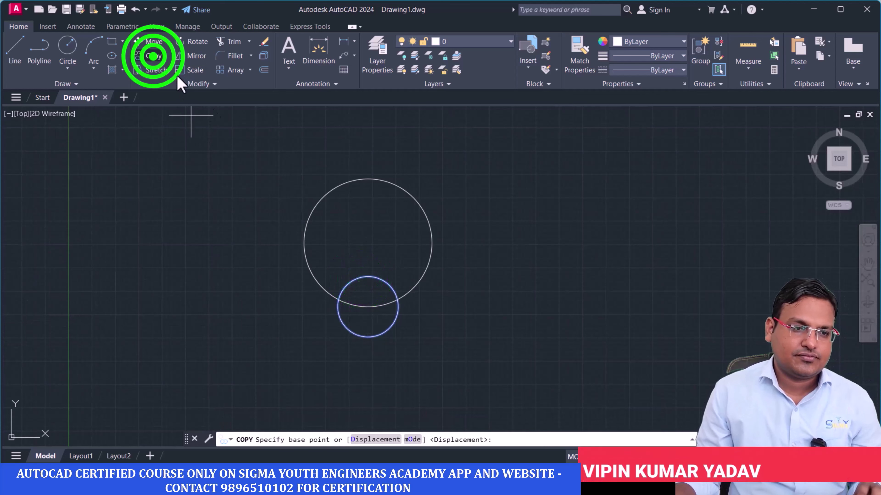
{"action": "left_click", "coordinate": [369, 243]}
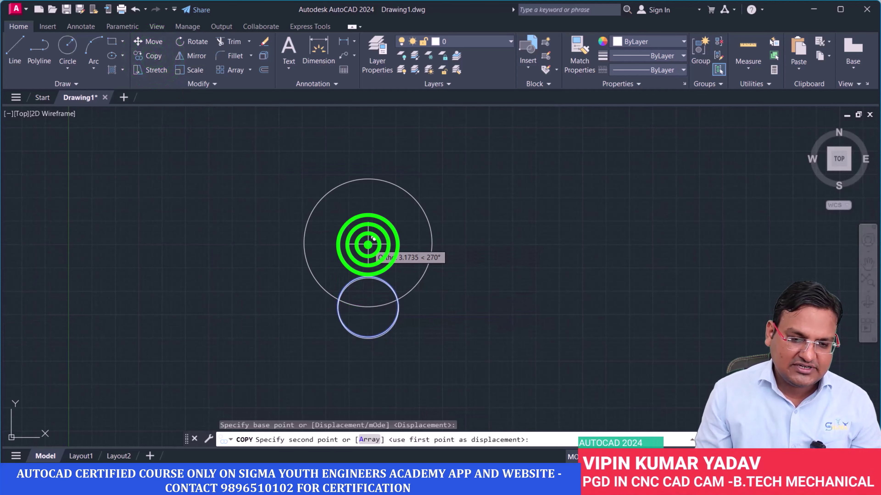
{"action": "left_click", "coordinate": [372, 436]}
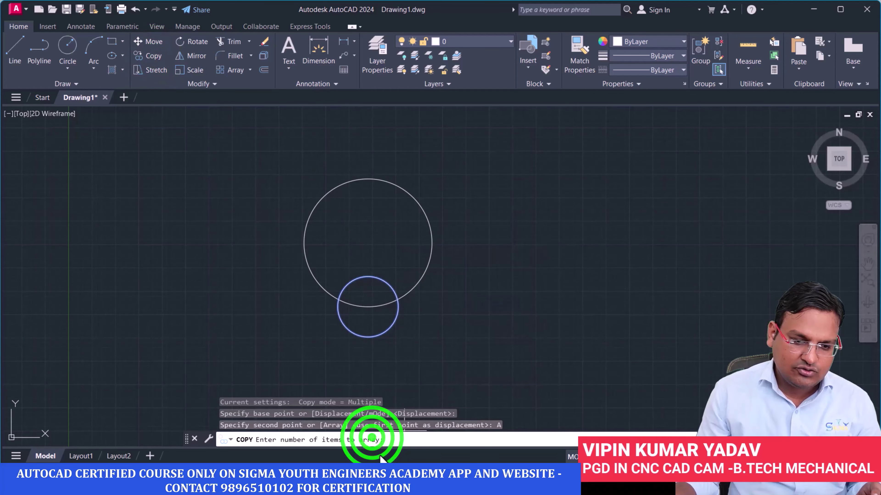
{"action": "left_click", "coordinate": [403, 441]}
{"action": "type", "text": "5"}
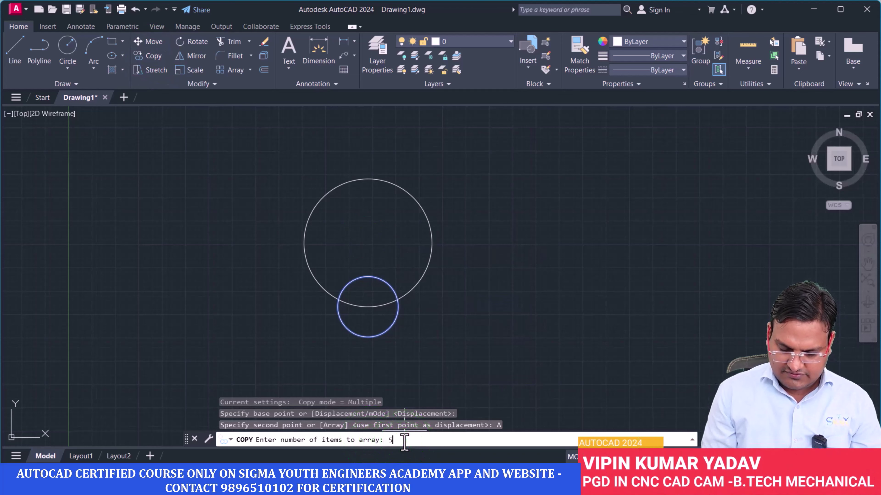
{"action": "key", "text": "Return"}
{"action": "middle_click_drag", "start_coordinate": [359, 300], "coordinate": [378, 184]}
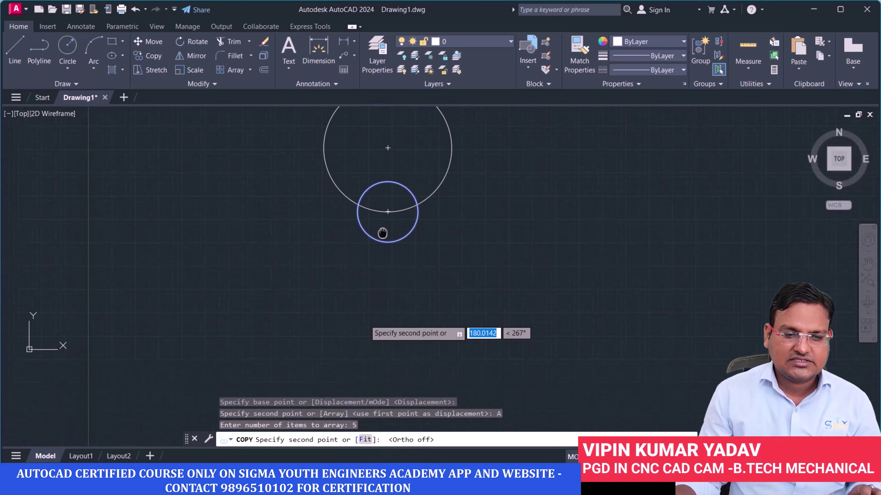
{"action": "scroll", "coordinate": [484, 170], "scroll_direction": "down", "scroll_amount": 2}
{"action": "middle_click_drag", "start_coordinate": [484, 169], "coordinate": [181, 236]}
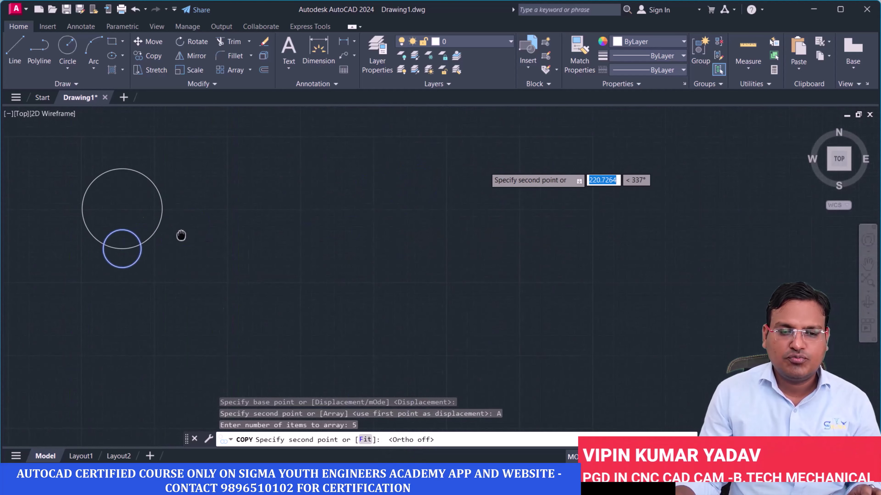
{"action": "left_click", "coordinate": [183, 208]}
{"action": "key", "text": "Return"}
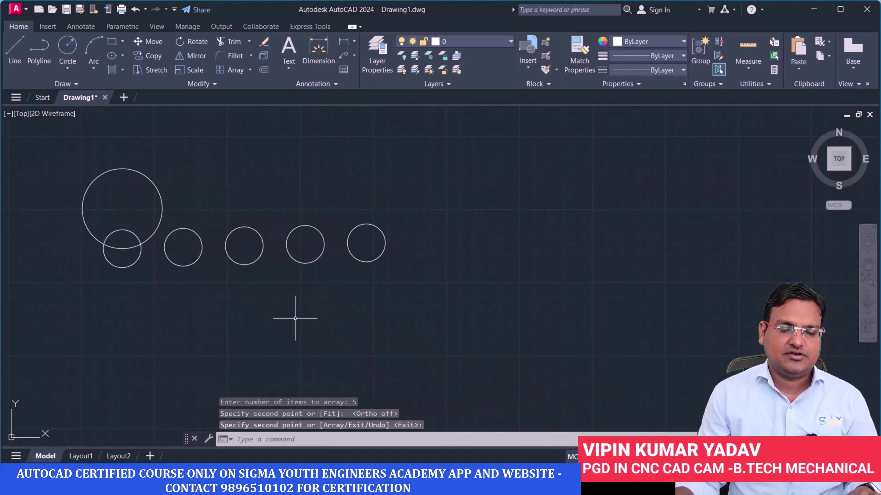
{"action": "scroll", "coordinate": [344, 326], "scroll_direction": "down", "scroll_amount": 4}
{"action": "scroll", "coordinate": [329, 305], "scroll_direction": "up", "scroll_amount": 2}
{"action": "scroll", "coordinate": [263, 274], "scroll_direction": "up", "scroll_amount": 6}
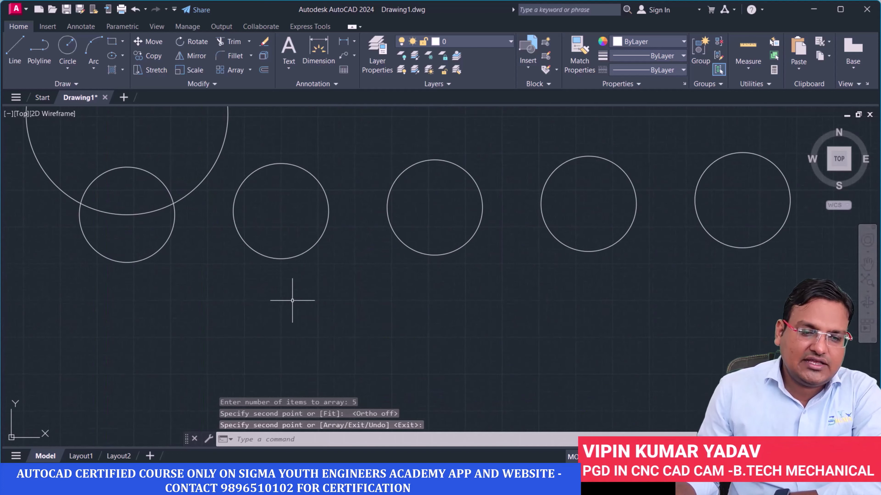
{"action": "scroll", "coordinate": [242, 299], "scroll_direction": "down", "scroll_amount": 2}
{"action": "scroll", "coordinate": [289, 310], "scroll_direction": "up", "scroll_amount": 1}
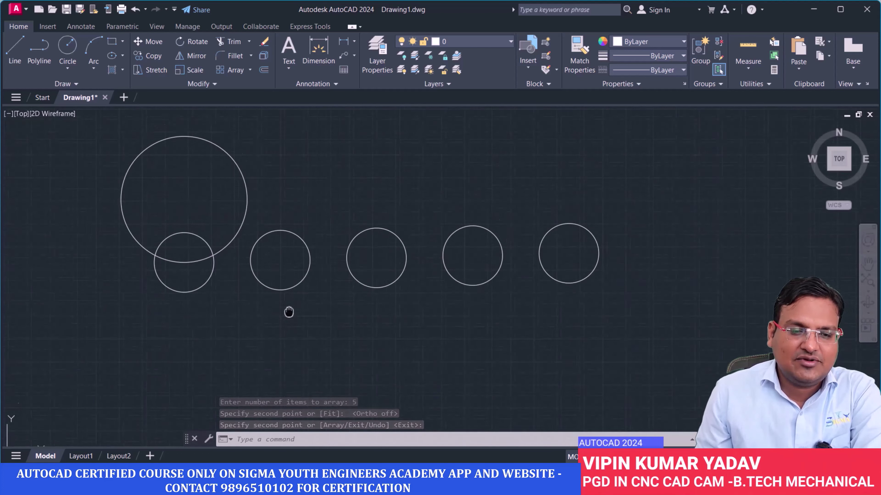
{"action": "scroll", "coordinate": [167, 264], "scroll_direction": "down", "scroll_amount": 1}
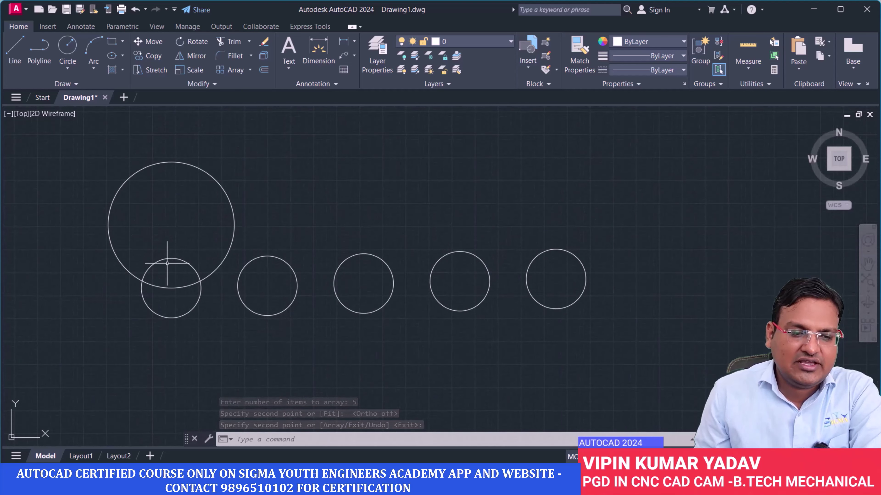
- Move the small circle under the big circle 1050 to the right
{"action": "left_click", "coordinate": [200, 303]}
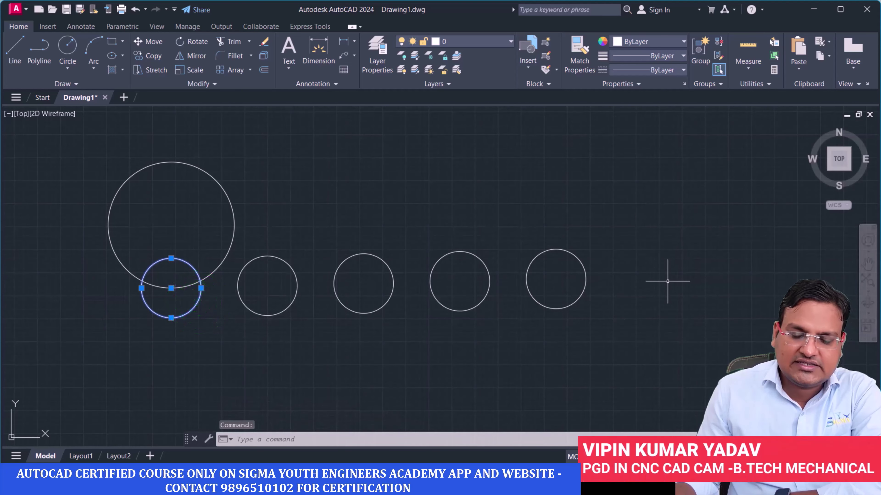
{"action": "left_click", "coordinate": [152, 49]}
{"action": "left_click", "coordinate": [171, 286]}
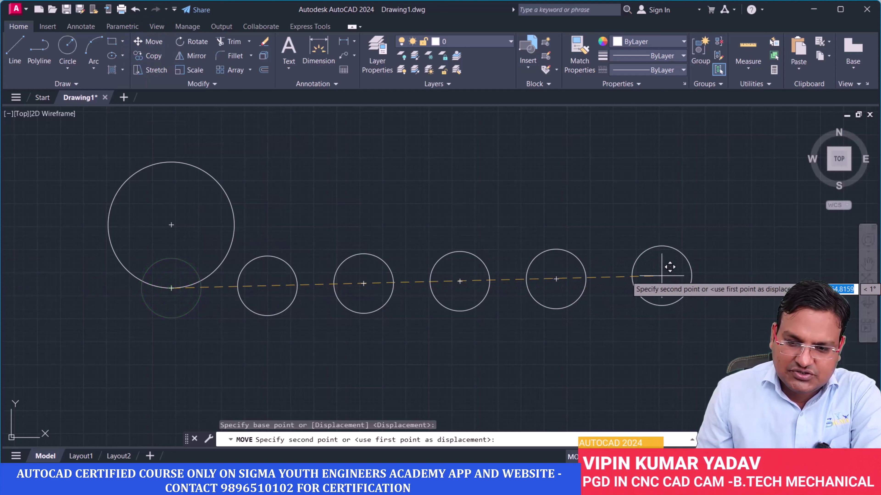
{"action": "key", "text": "BackSpace"}
{"action": "type", "text": "105"}
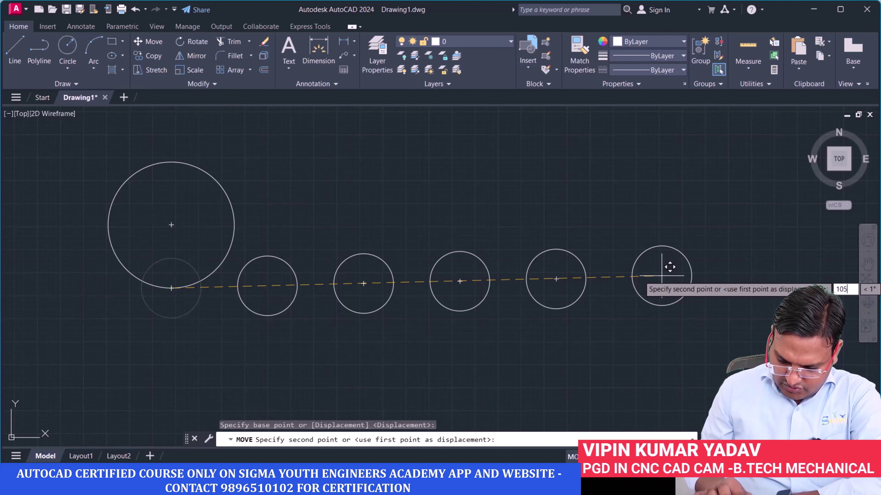
{"action": "type", "text": "0"}
{"action": "key", "text": "Return"}
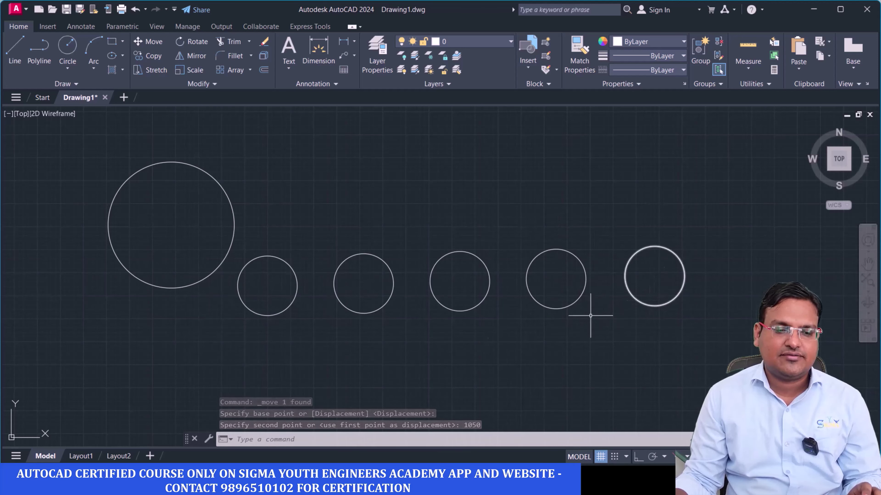
- Move the middle circle of the row up 50
{"action": "left_click", "coordinate": [479, 338]}
{"action": "left_click", "coordinate": [448, 239]}
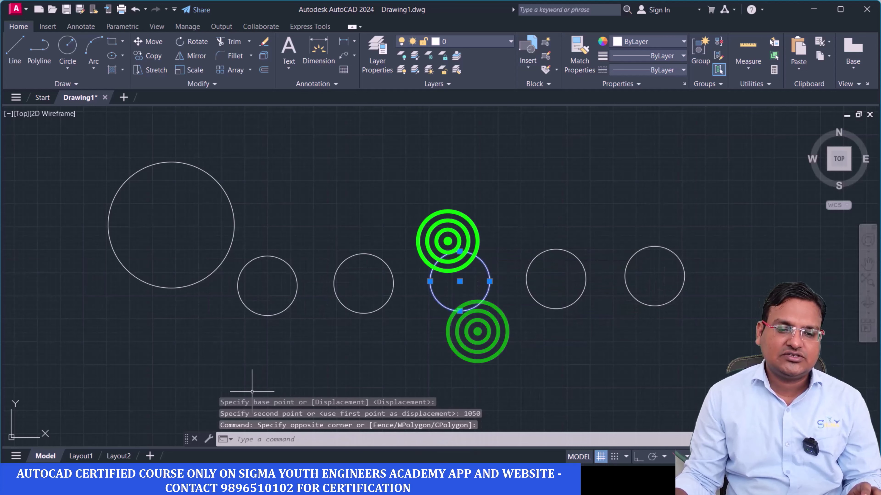
{"action": "type", "text": "m"}
{"action": "key", "text": "Return"}
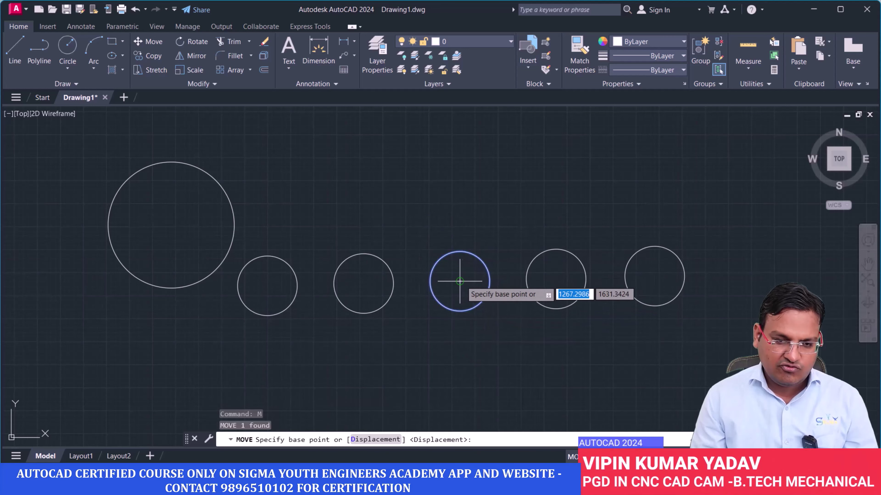
{"action": "left_click", "coordinate": [460, 281]}
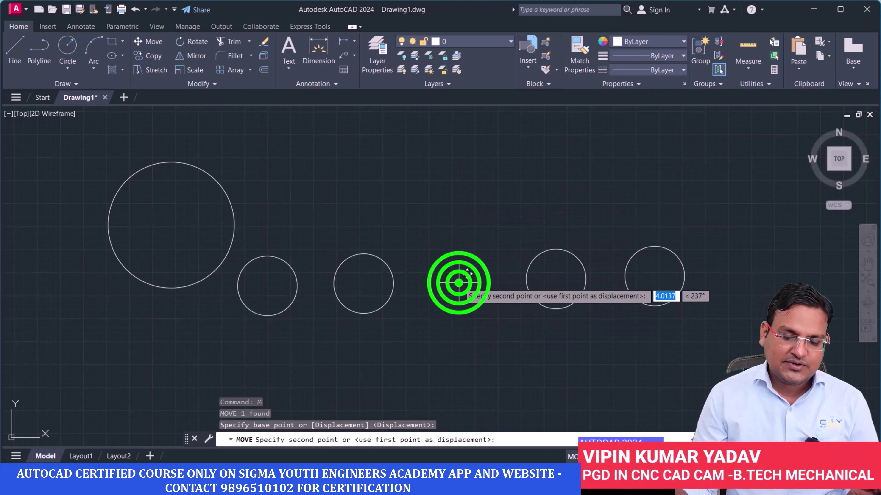
{"action": "type", "text": "50"}
{"action": "key", "text": "Return"}
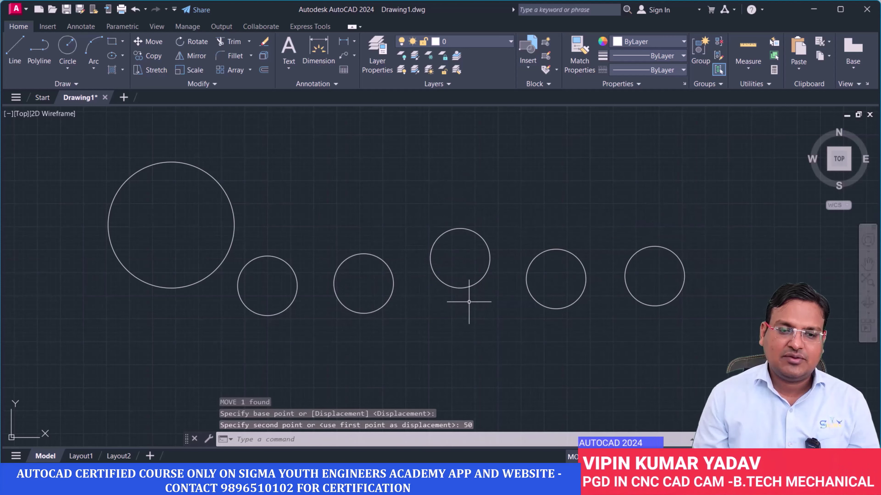
- Move the raised middle circle up another 100
{"action": "left_click", "coordinate": [487, 292]}
{"action": "left_click", "coordinate": [452, 250]}
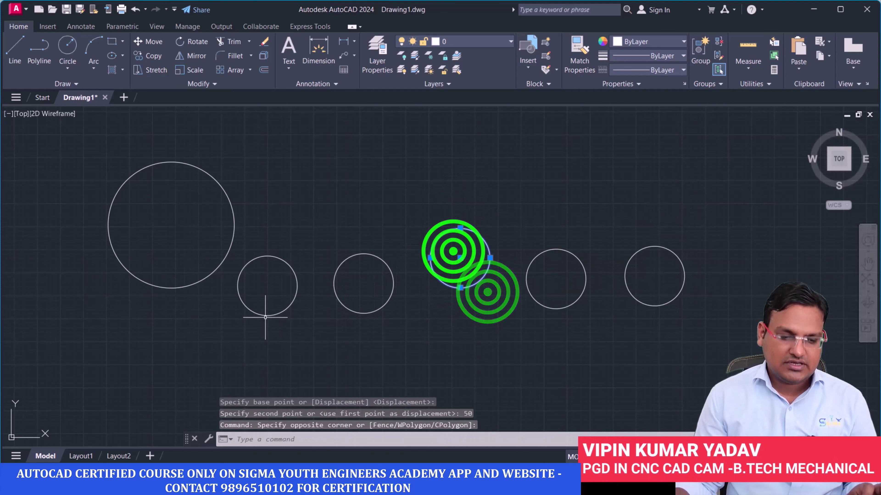
{"action": "type", "text": "m"}
{"action": "key", "text": "Return"}
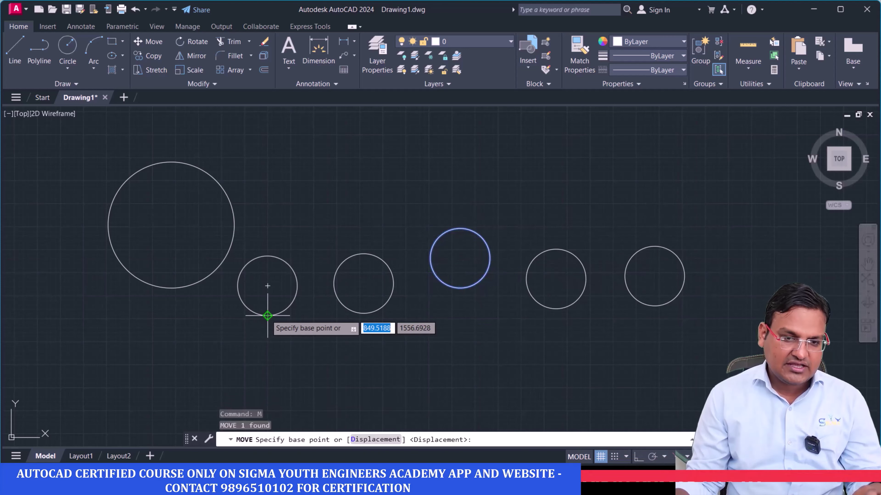
{"action": "left_click", "coordinate": [460, 258]}
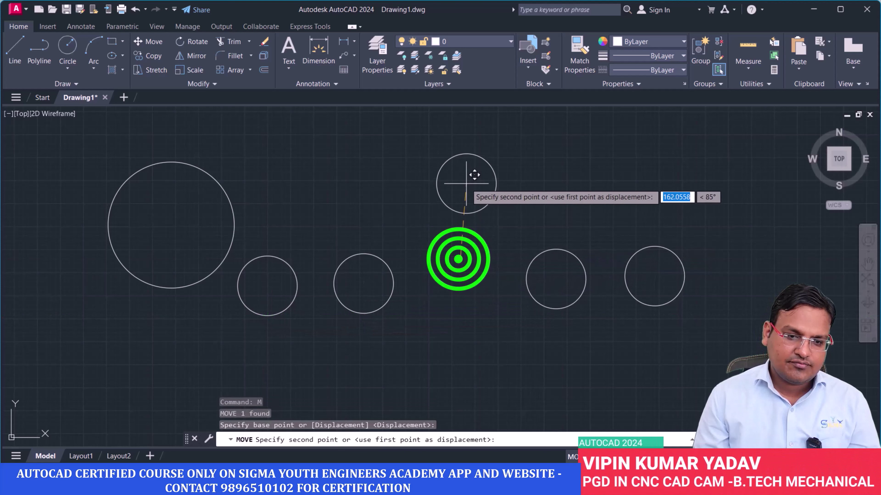
{"action": "type", "text": "100"}
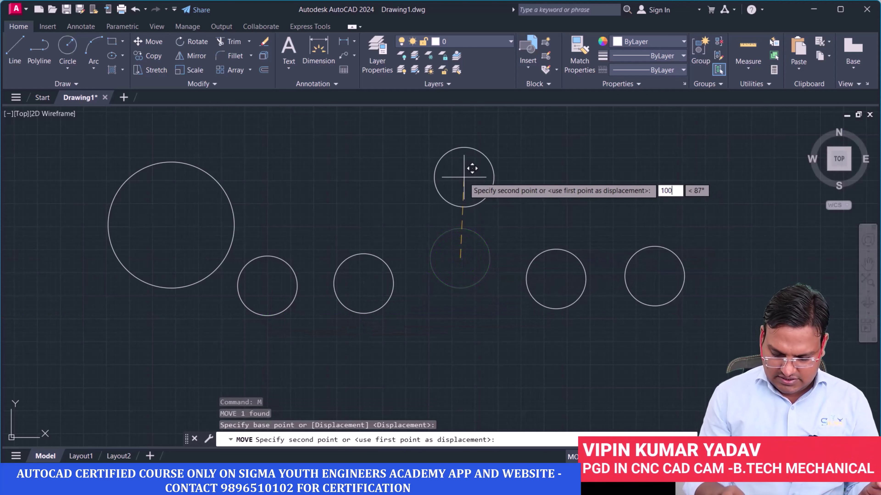
{"action": "key", "text": "Return"}
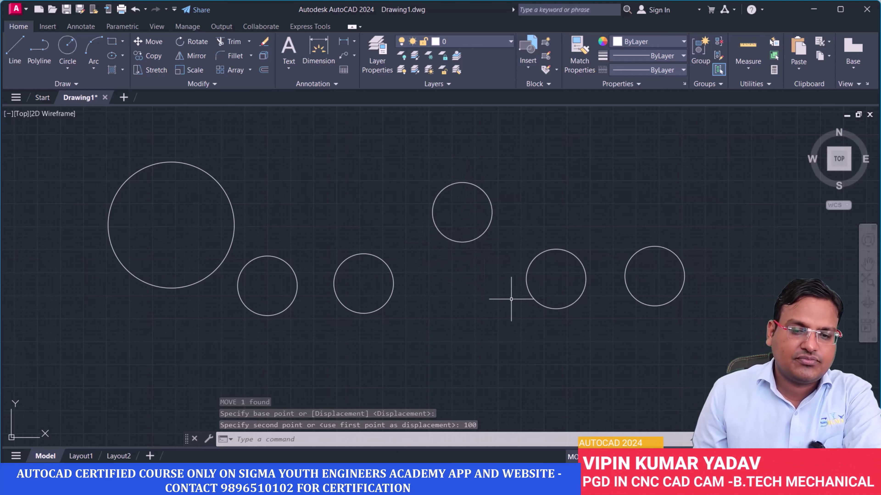
{"action": "scroll", "coordinate": [511, 299], "scroll_direction": "down", "scroll_amount": 2}
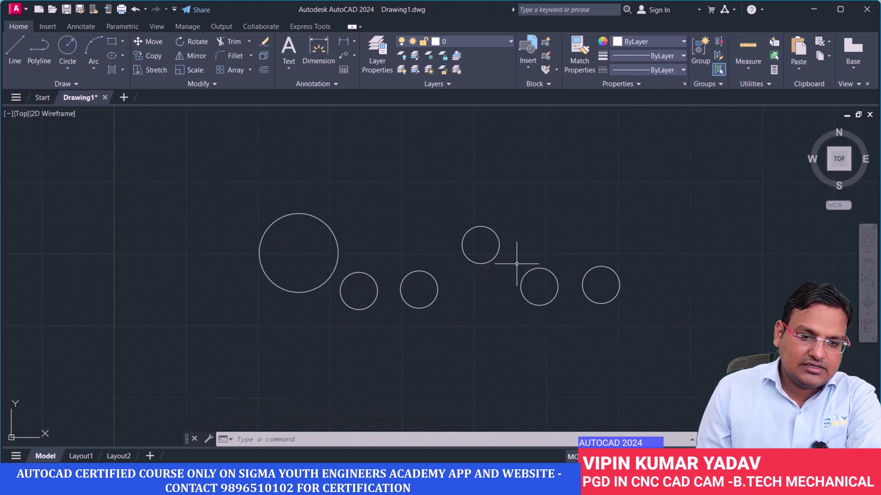
- Move the two middle small circles 500 down
{"action": "left_click", "coordinate": [444, 319]}
{"action": "left_click", "coordinate": [351, 291]}
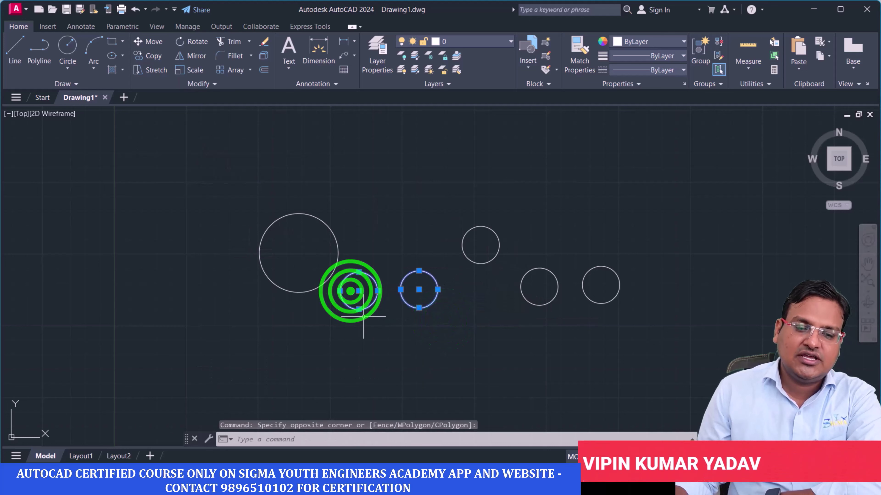
{"action": "left_click", "coordinate": [151, 40]}
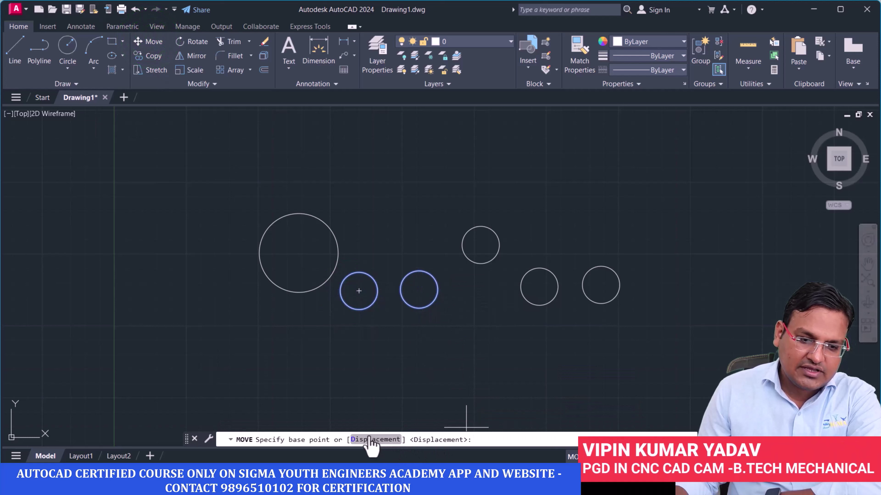
{"action": "left_click", "coordinate": [359, 291]}
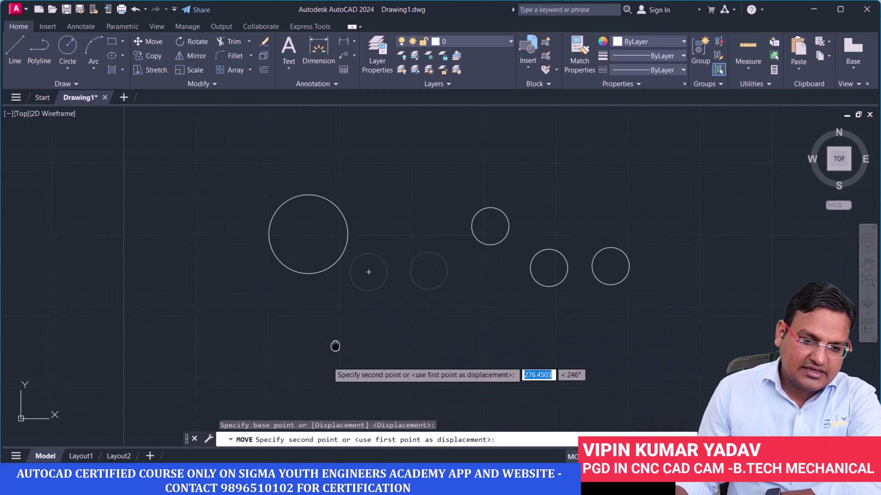
{"action": "middle_click_drag", "start_coordinate": [334, 424], "coordinate": [339, 344]}
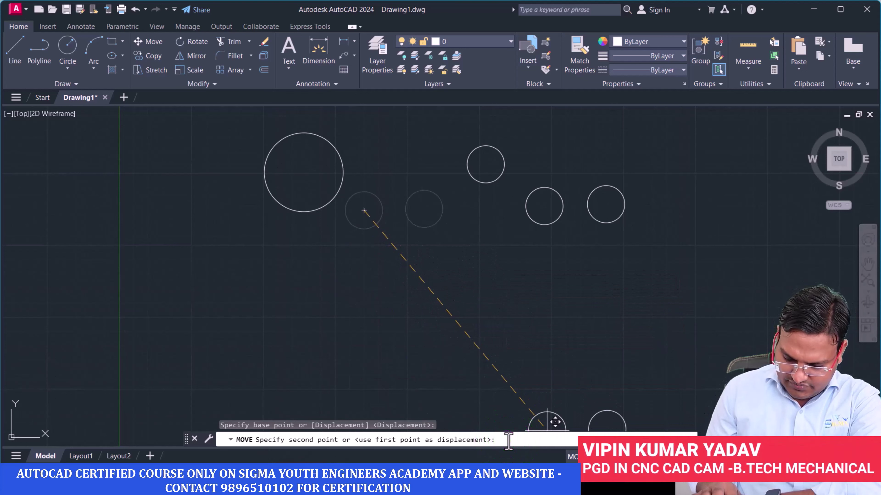
{"action": "type", "text": "500"}
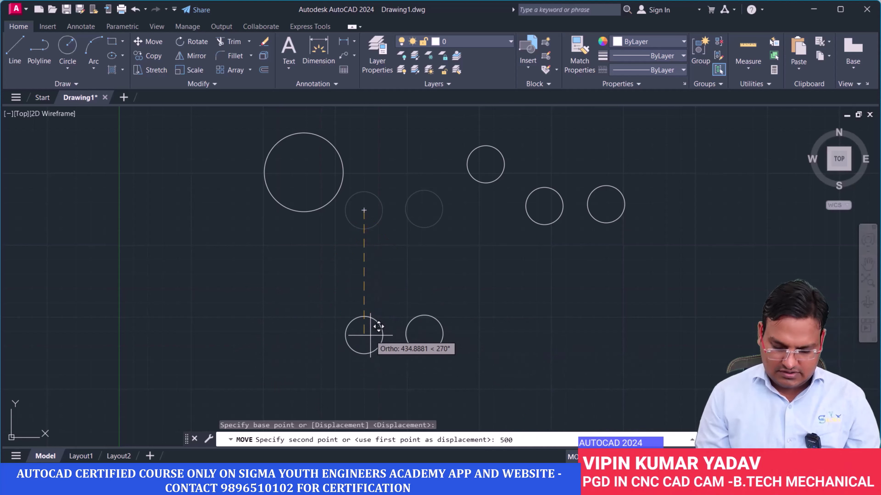
{"action": "key", "text": "Return"}
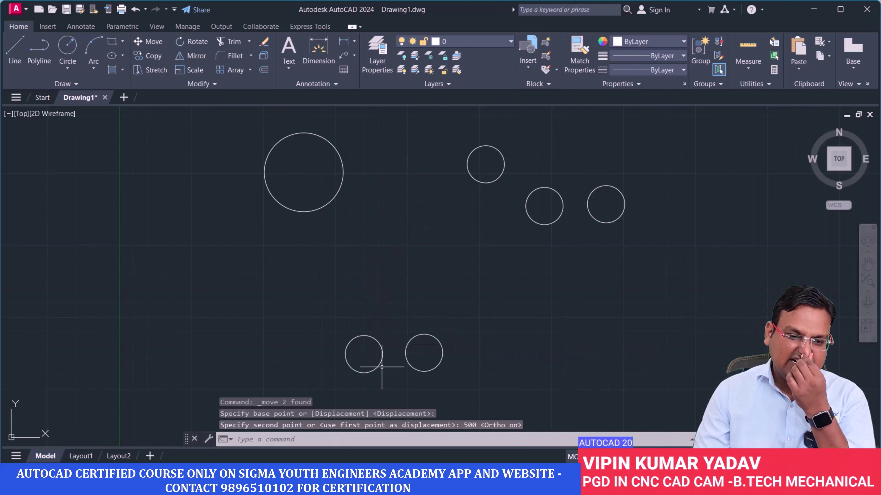
- Erase all six circles and place a new line's first point near the top
{"action": "scroll", "coordinate": [416, 291], "scroll_direction": "down", "scroll_amount": 1}
{"action": "scroll", "coordinate": [378, 274], "scroll_direction": "down", "scroll_amount": 1}
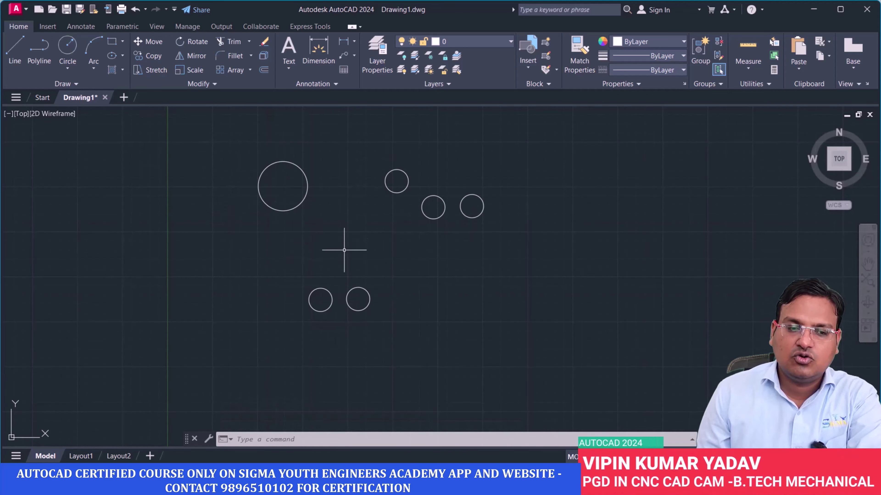
{"action": "left_click", "coordinate": [571, 326]}
{"action": "left_click", "coordinate": [250, 154]}
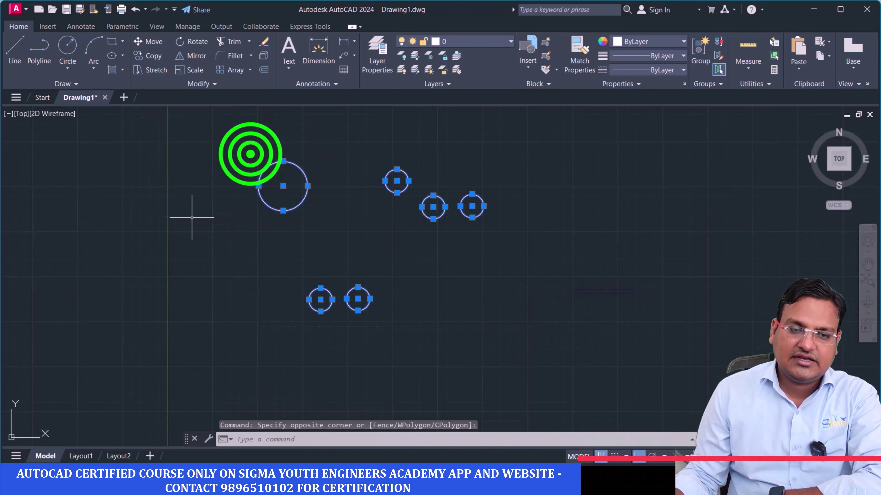
{"action": "type", "text": "e"}
{"action": "key", "text": "Return"}
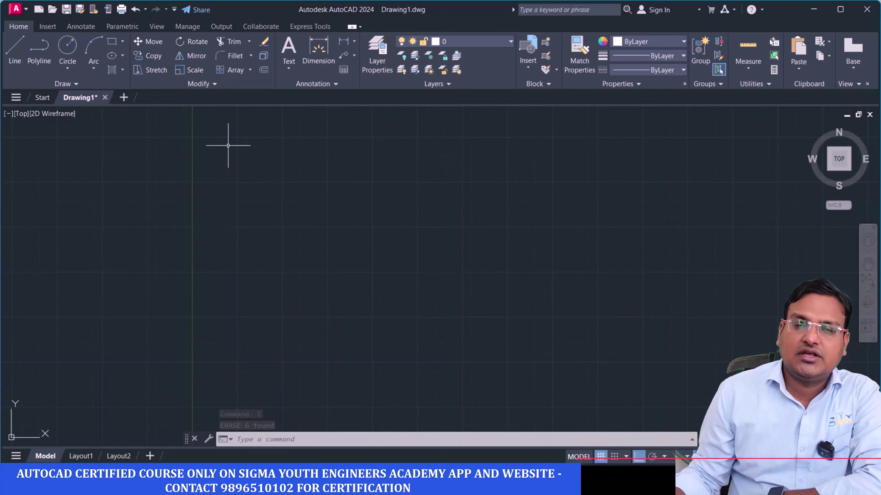
{"action": "left_click", "coordinate": [14, 40]}
{"action": "left_click", "coordinate": [369, 177]}
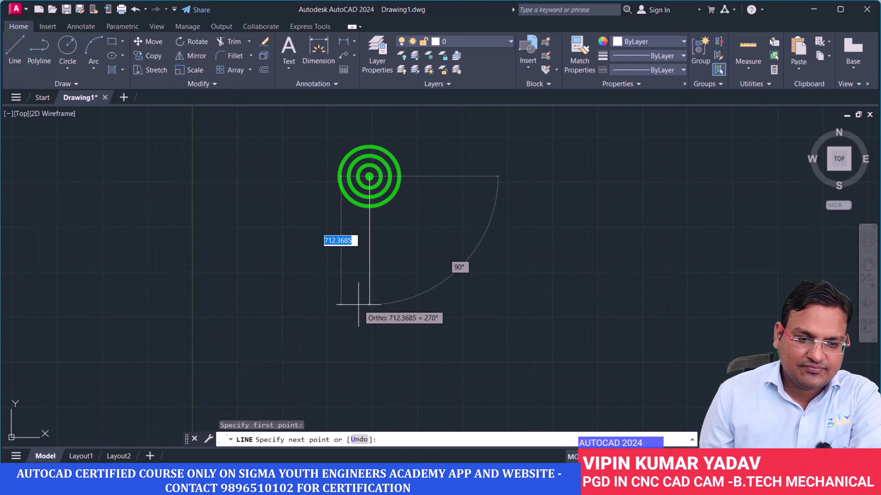
- Draw the vertical line down, then the two arms of half the tip with Ortho off
{"action": "left_click", "coordinate": [359, 304]}
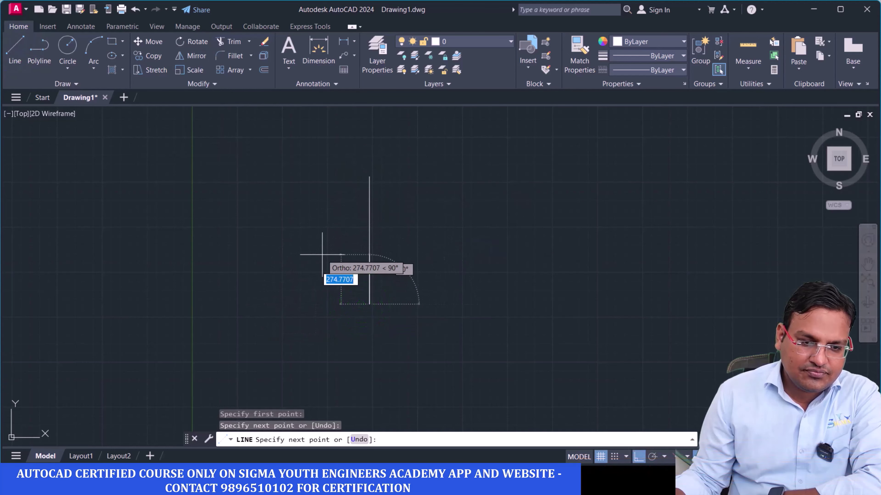
{"action": "key", "text": "F8"}
{"action": "left_click", "coordinate": [337, 252]}
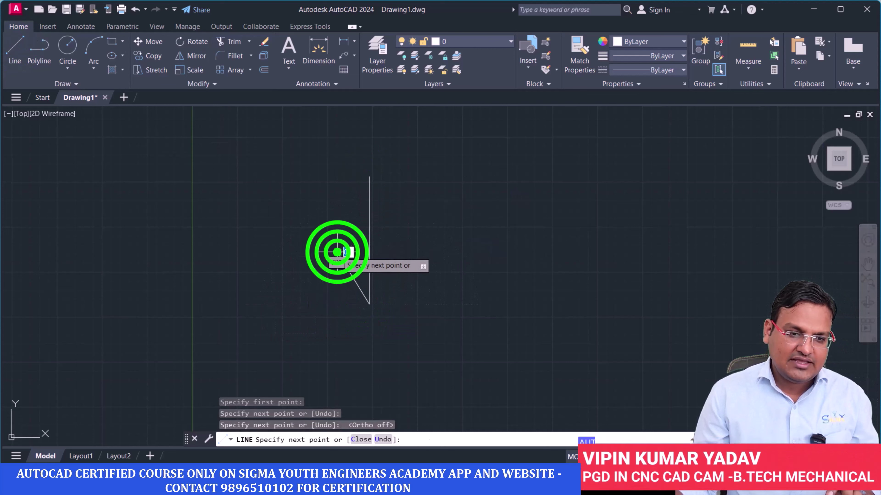
{"action": "left_click", "coordinate": [369, 280]}
{"action": "key", "text": "Return"}
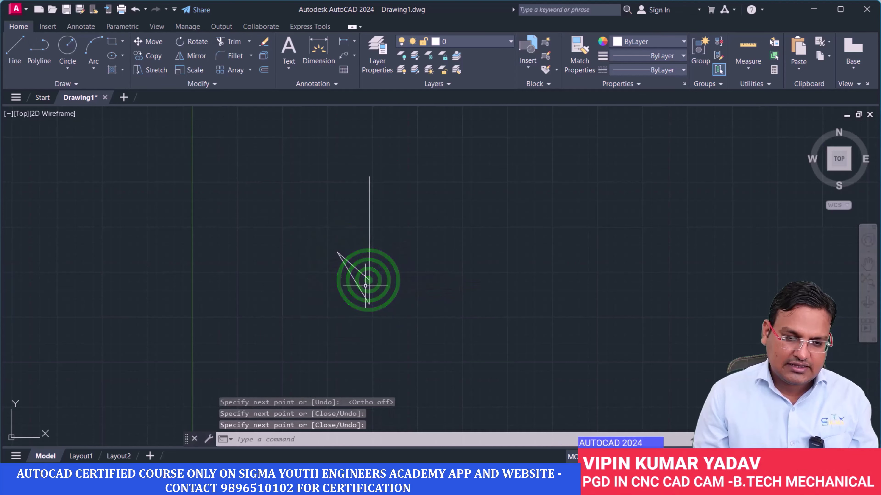
- Mirror the two tip arms about the vertical line, keeping the originals
{"action": "left_click", "coordinate": [358, 299]}
{"action": "left_click", "coordinate": [339, 252]}
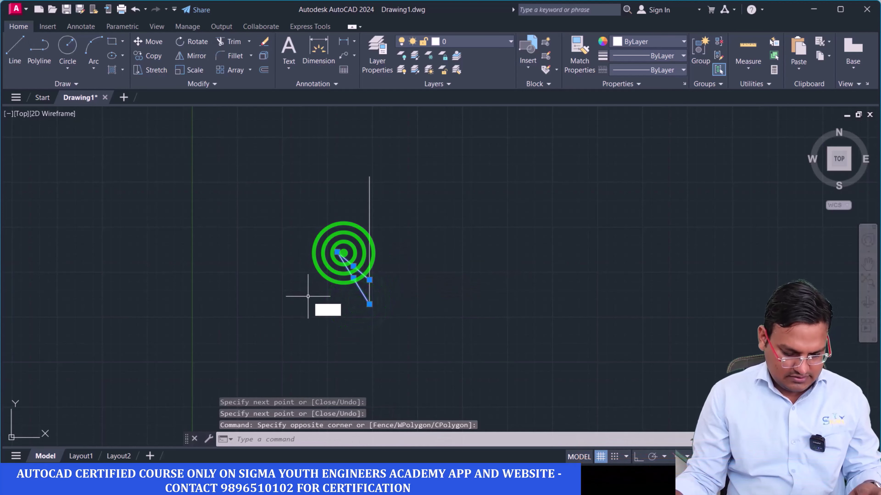
{"action": "type", "text": "mi"}
{"action": "key", "text": "Return"}
{"action": "left_click", "coordinate": [369, 178]}
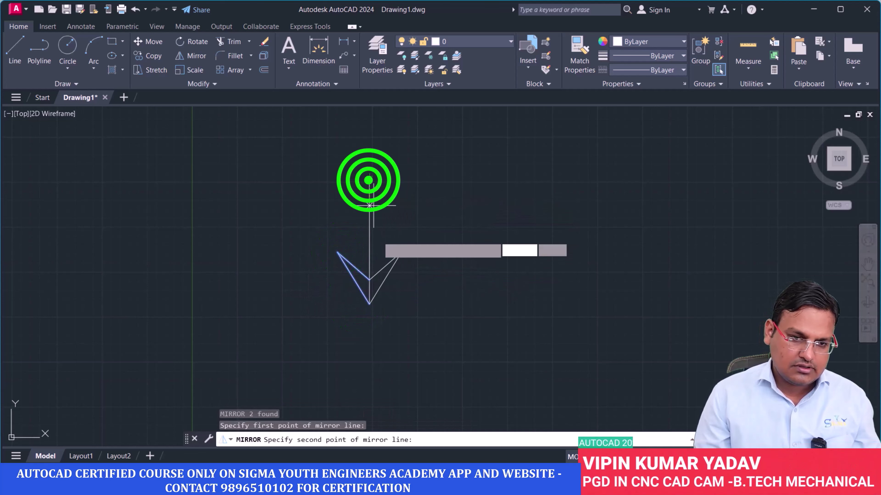
{"action": "left_click", "coordinate": [370, 304]}
{"action": "key", "text": "Return"}
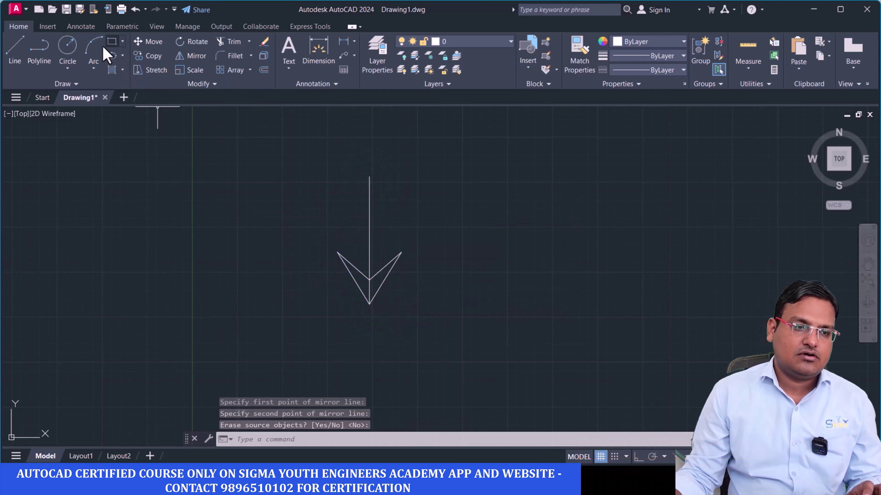
- Add a small circle atop the vertical line and side lines from each tip end tangent to it
{"action": "left_click", "coordinate": [68, 49]}
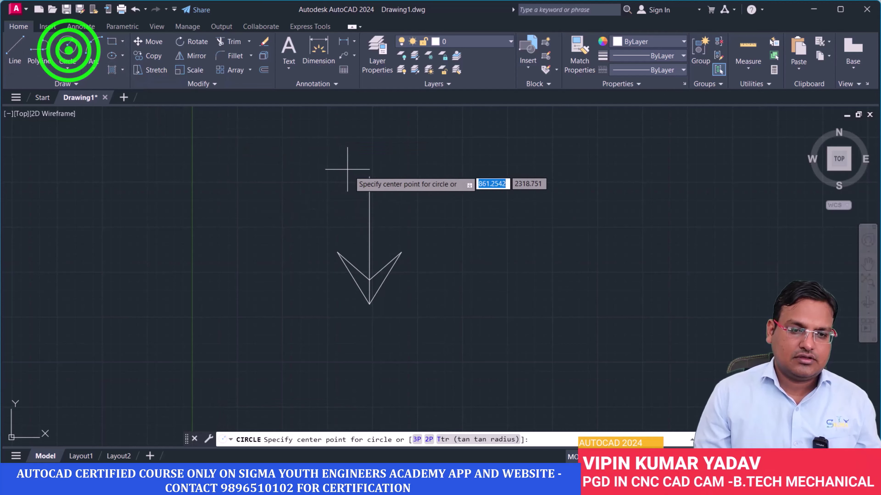
{"action": "left_click", "coordinate": [368, 178]}
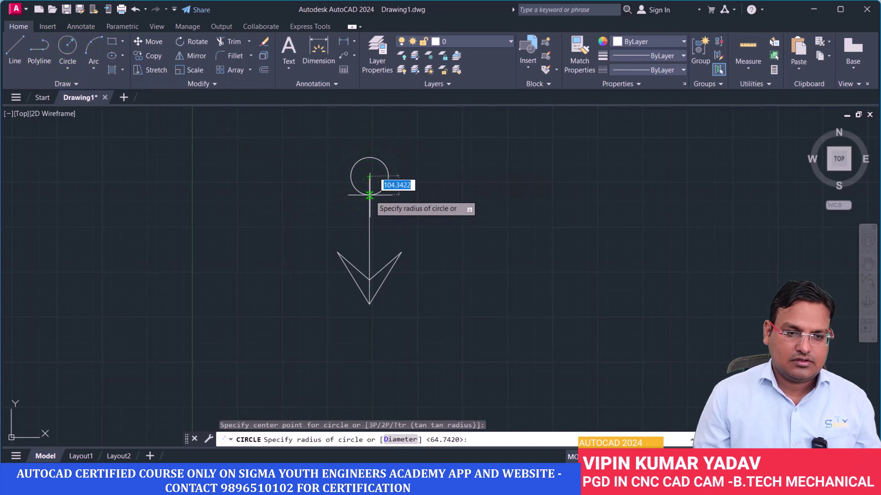
{"action": "left_click", "coordinate": [369, 195]}
{"action": "left_click", "coordinate": [15, 52]}
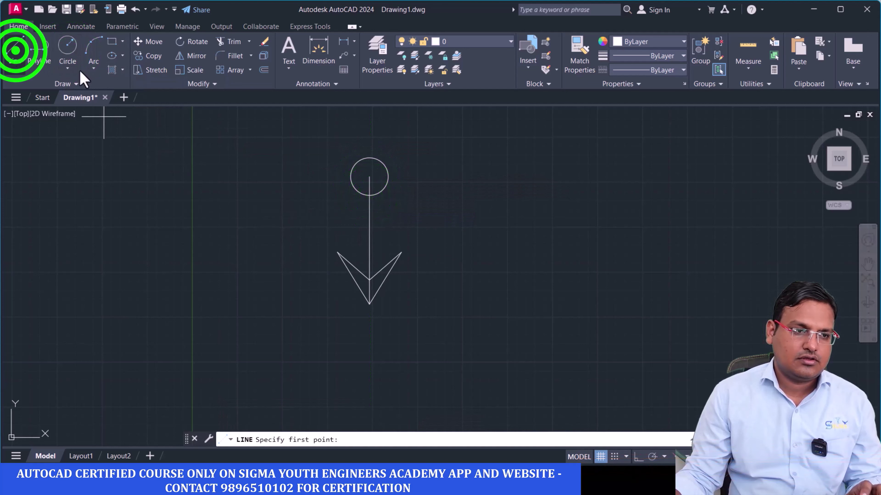
{"action": "left_click", "coordinate": [336, 254]}
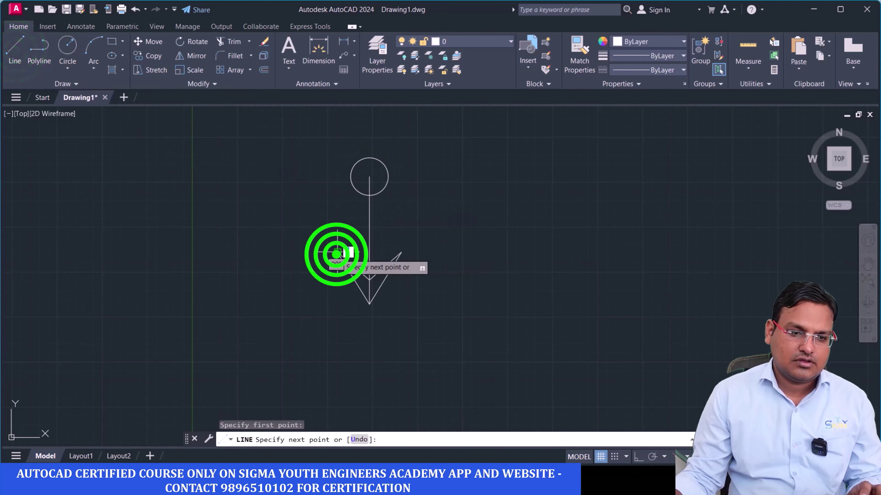
{"action": "left_click", "coordinate": [348, 178]}
{"action": "key", "text": "Return"}
{"action": "key", "text": "Return"}
{"action": "left_click", "coordinate": [401, 253]}
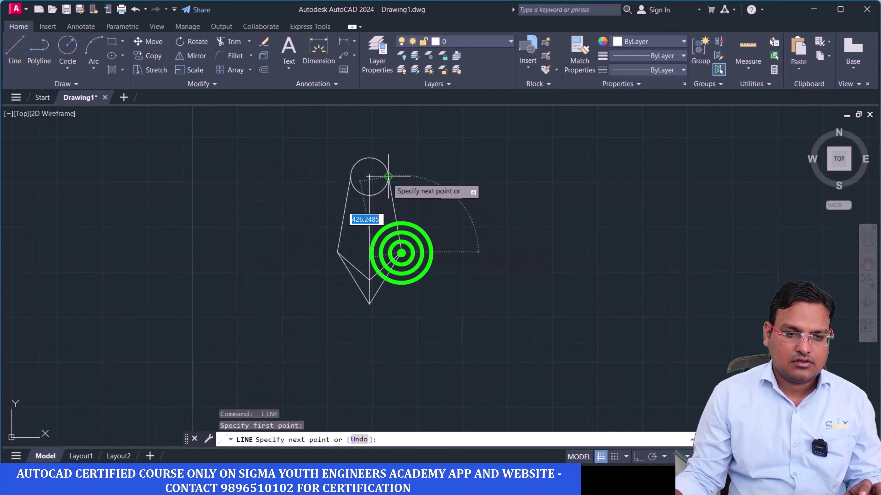
{"action": "left_click", "coordinate": [387, 173]}
{"action": "key", "text": "Return"}
- Window-select the whole pen outline
{"action": "middle_click_drag", "start_coordinate": [419, 306], "coordinate": [443, 328]}
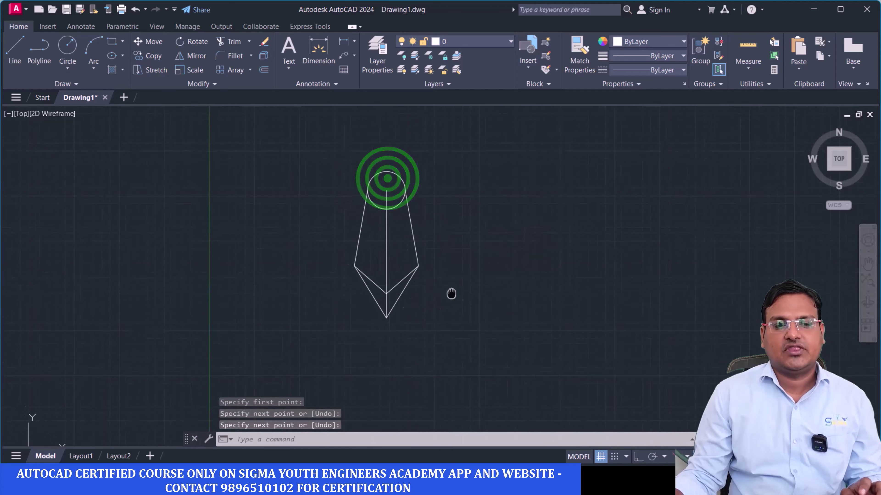
{"action": "left_click", "coordinate": [465, 332]}
{"action": "left_click", "coordinate": [334, 164]}
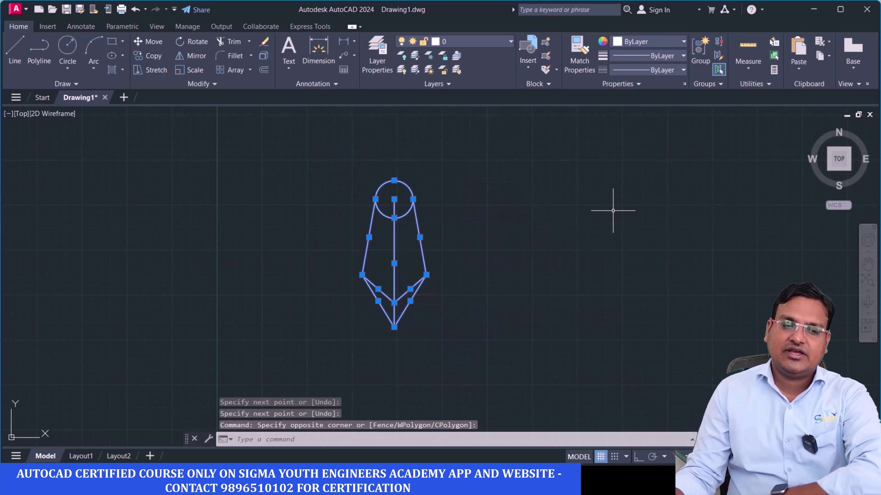
- Try a freehand rotation of the pen outline about the circle's centre, then undo
{"action": "left_click", "coordinate": [187, 42]}
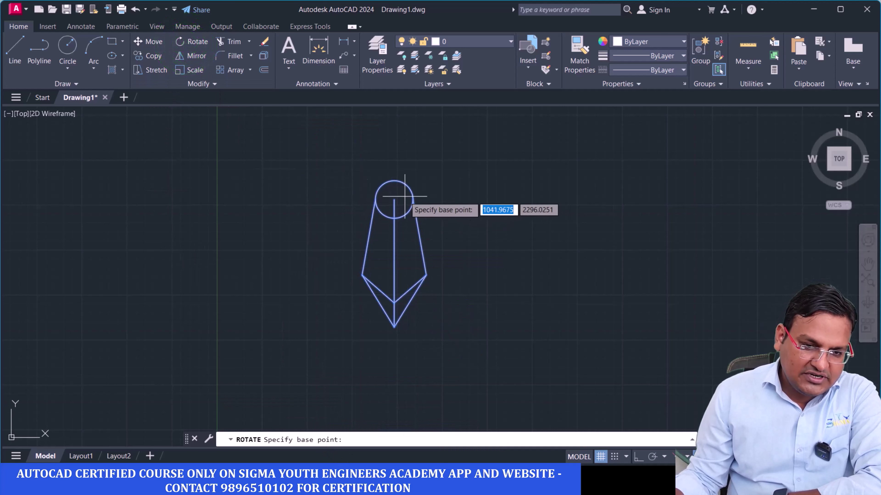
{"action": "left_click", "coordinate": [394, 200]}
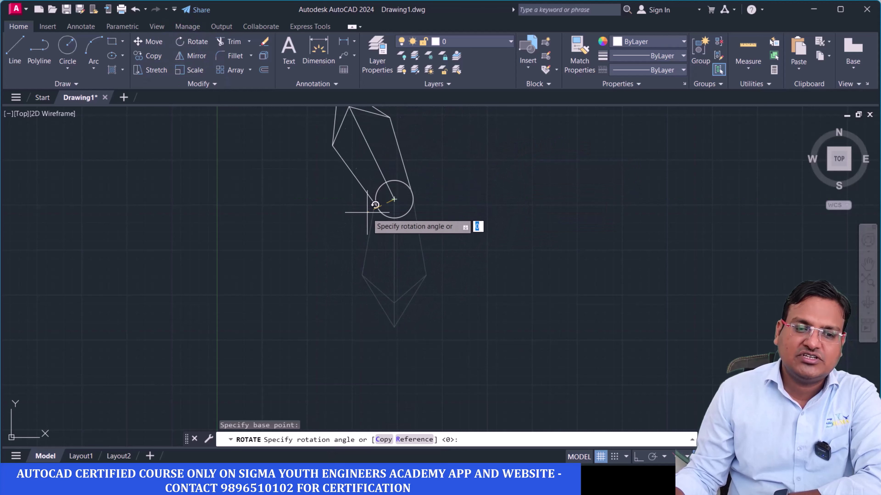
{"action": "left_click", "coordinate": [370, 239]}
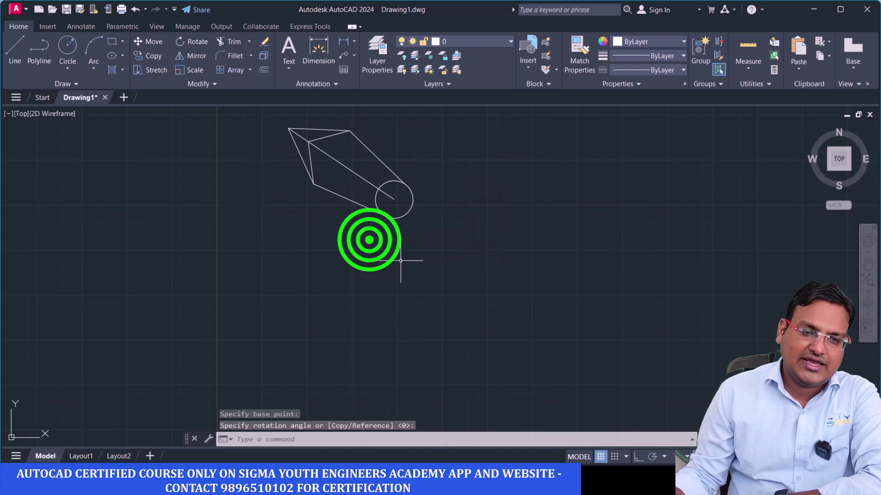
{"action": "middle_click_drag", "start_coordinate": [403, 255], "coordinate": [408, 305]}
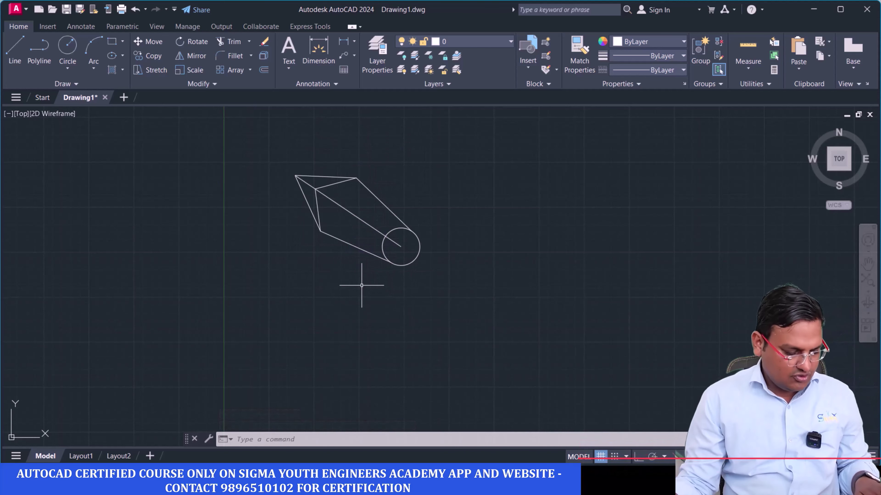
{"action": "key", "text": "ctrl+z"}
{"action": "key", "text": "ctrl+z"}
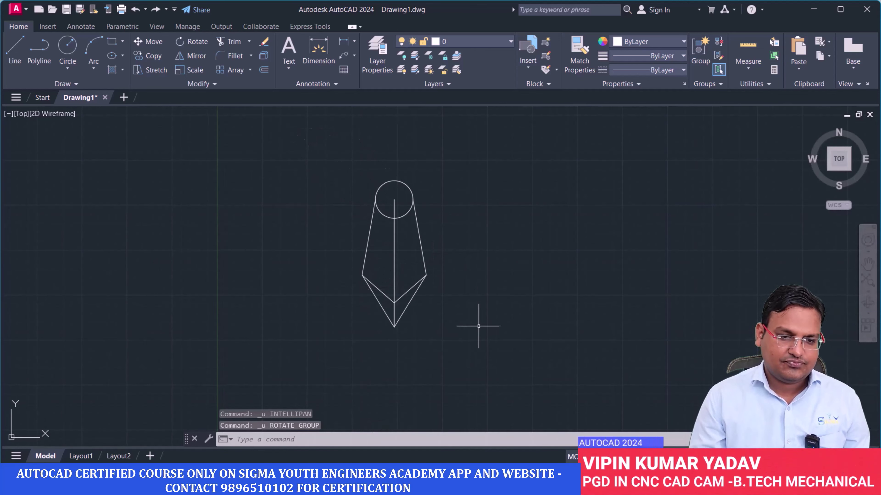
- Reselect the upright pen outline and rotate it 90° about the circle's centre
{"action": "left_click", "coordinate": [480, 350]}
{"action": "left_click", "coordinate": [316, 151]}
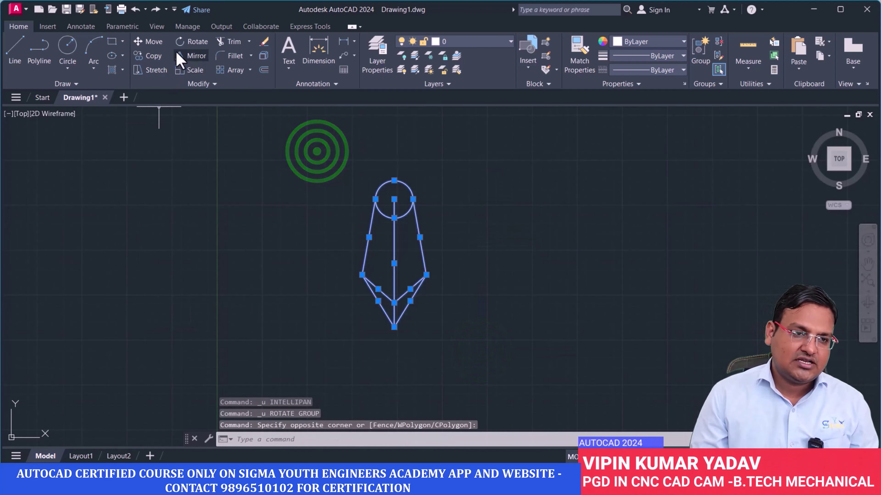
{"action": "left_click", "coordinate": [189, 41]}
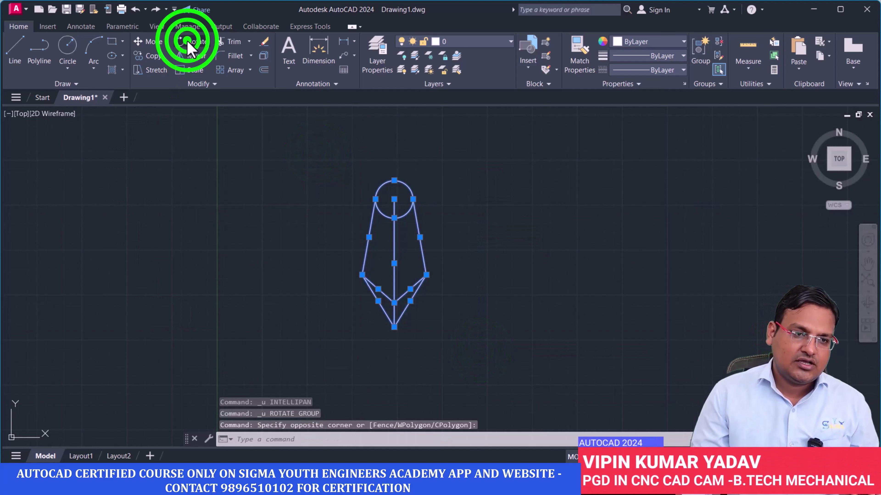
{"action": "left_click", "coordinate": [394, 199]}
{"action": "type", "text": "90"}
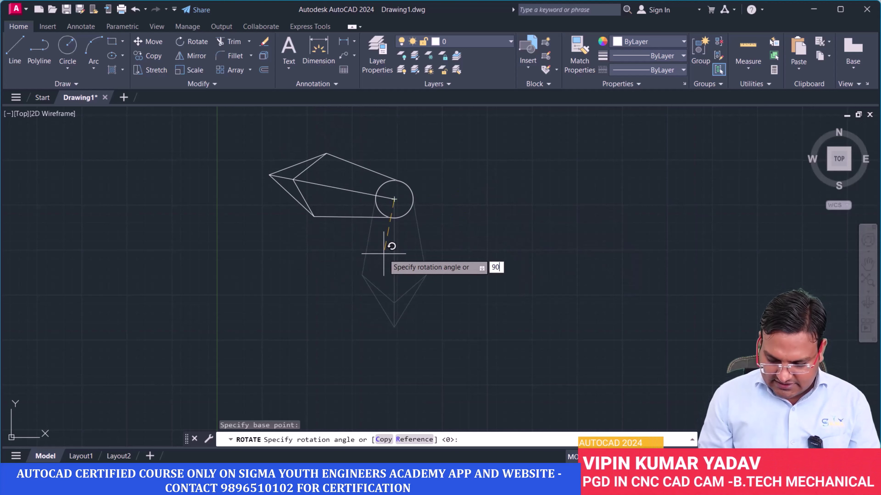
{"action": "key", "text": "Return"}
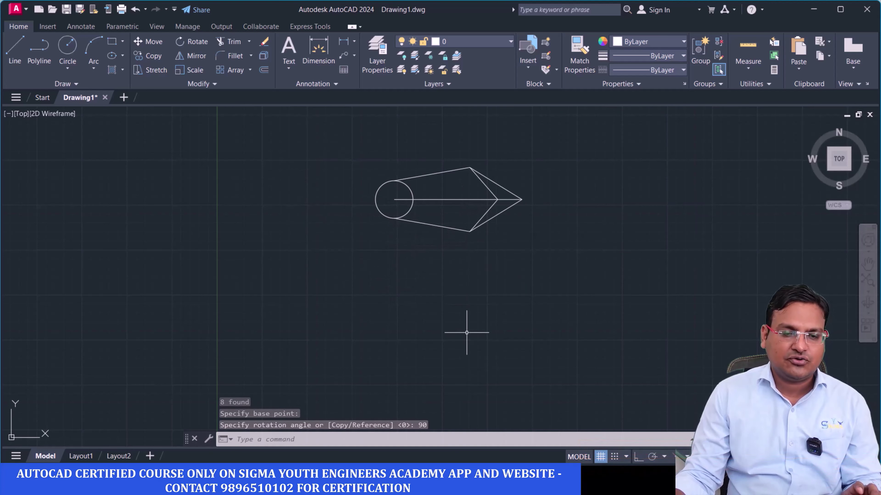
- Window-select the whole rotated pen outline
{"action": "middle_click_drag", "start_coordinate": [466, 335], "coordinate": [468, 366]}
{"action": "left_click", "coordinate": [567, 281]}
{"action": "left_click", "coordinate": [363, 170]}
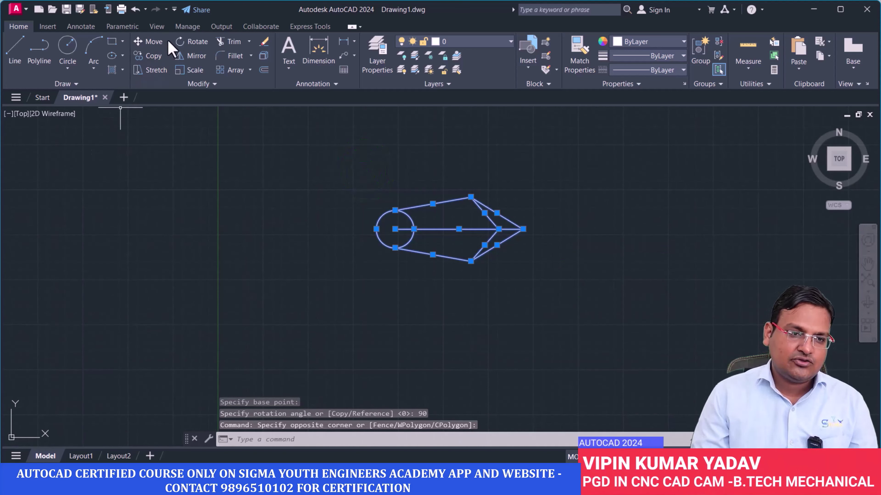
{"action": "left_click", "coordinate": [194, 41]}
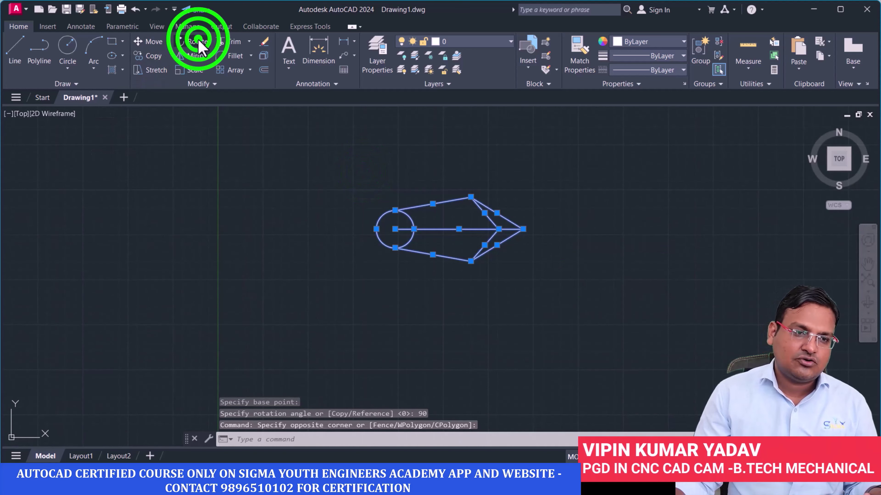
{"action": "left_click", "coordinate": [395, 229]}
{"action": "type", "text": "90"}
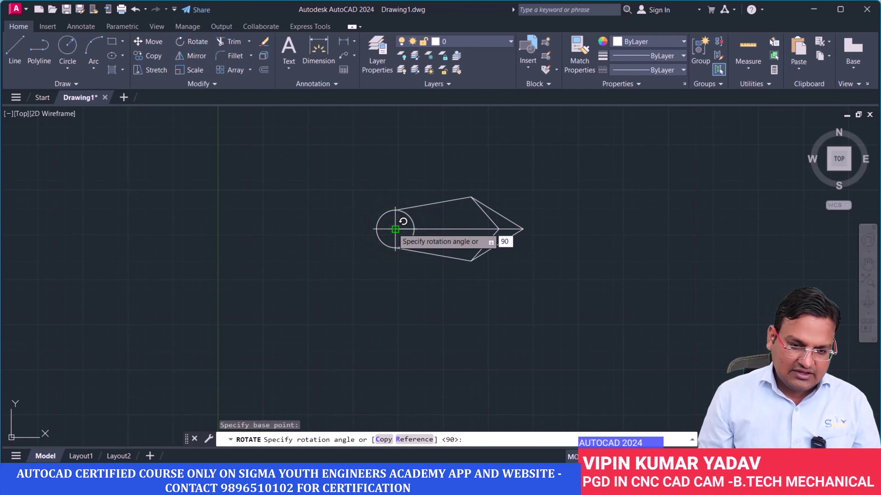
{"action": "key", "text": "Return"}
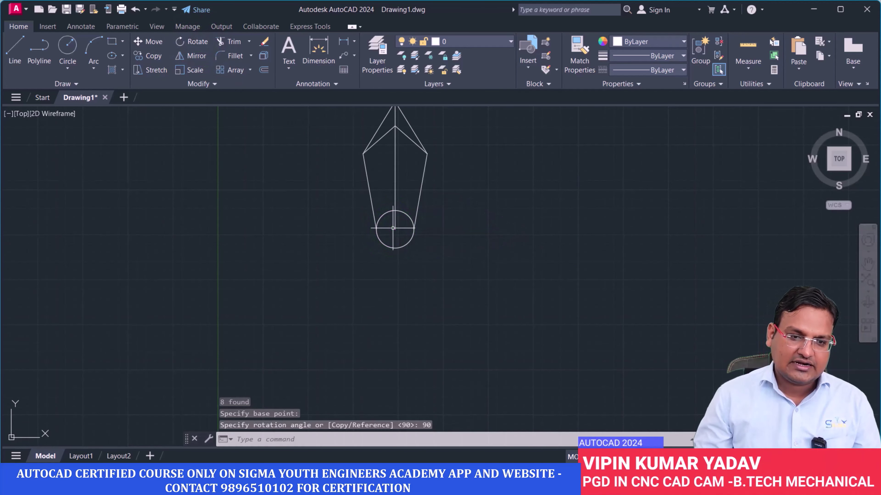
{"action": "middle_click_drag", "start_coordinate": [402, 153], "coordinate": [403, 224]}
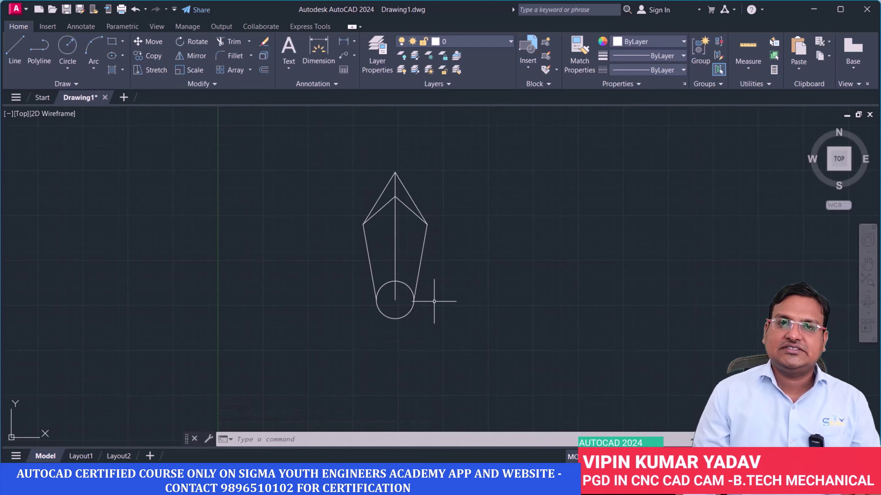
{"action": "left_click", "coordinate": [460, 332]}
{"action": "left_click", "coordinate": [349, 158]}
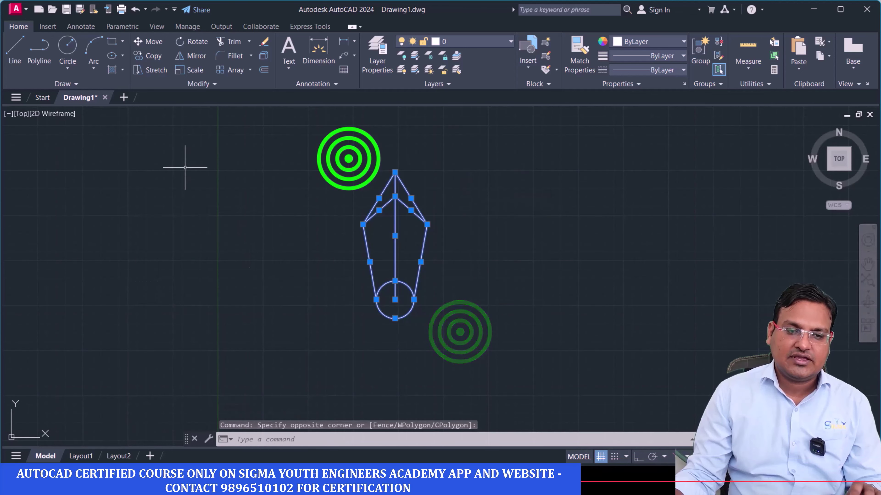
{"action": "left_click", "coordinate": [193, 41]}
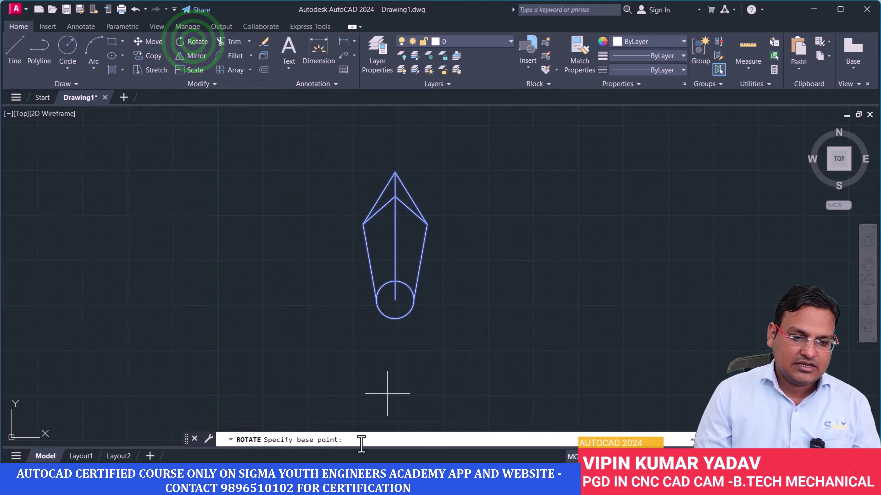
{"action": "left_click", "coordinate": [395, 300]}
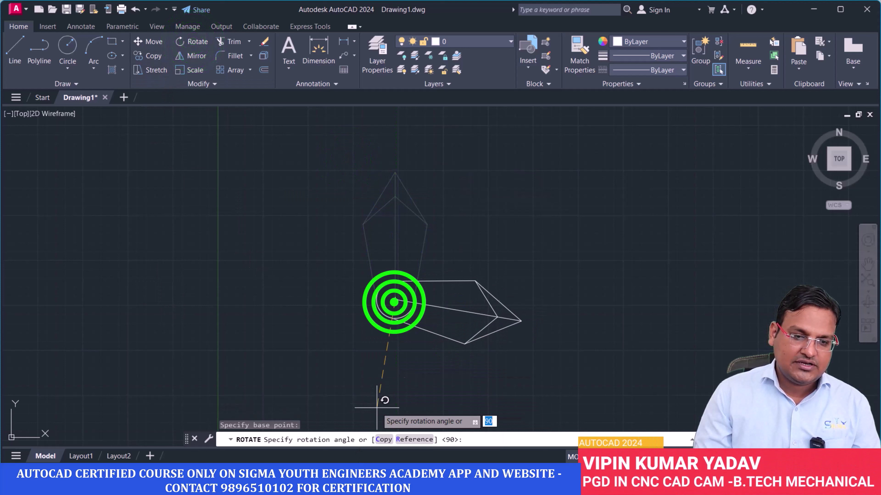
{"action": "left_click", "coordinate": [474, 442]}
{"action": "type", "text": "-90"}
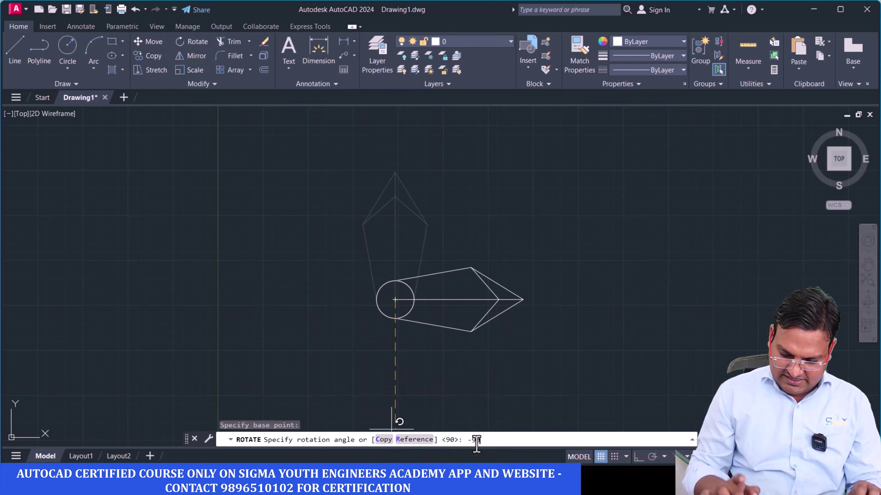
{"action": "key", "text": "Return"}
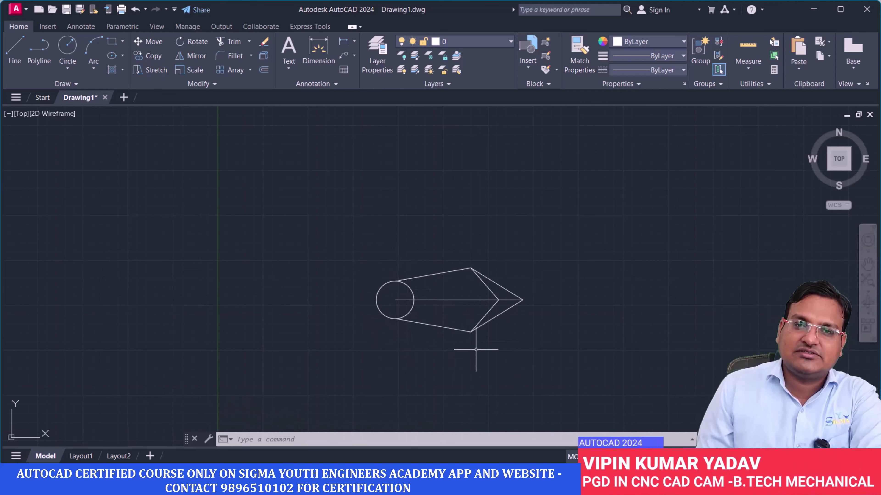
{"action": "left_click", "coordinate": [523, 364]}
{"action": "left_click", "coordinate": [343, 221]}
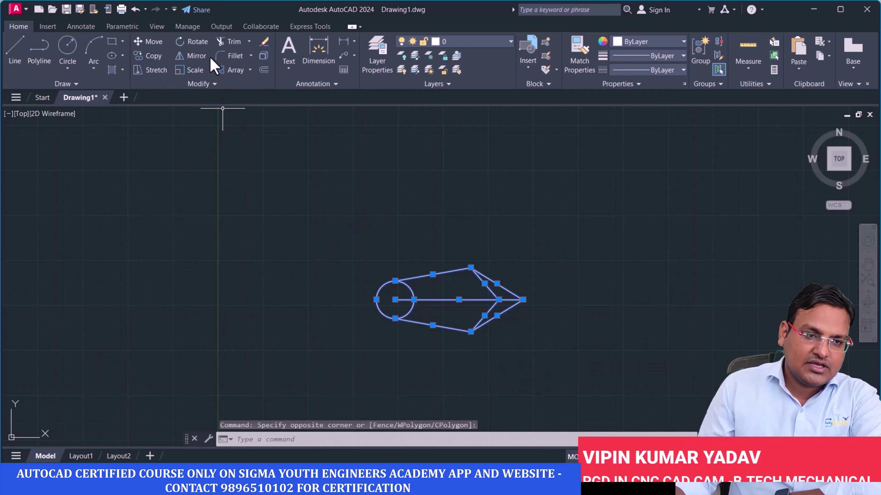
- Rotate a copy of the pen outline upward about the circle centre, then undo it
{"action": "left_click", "coordinate": [195, 41]}
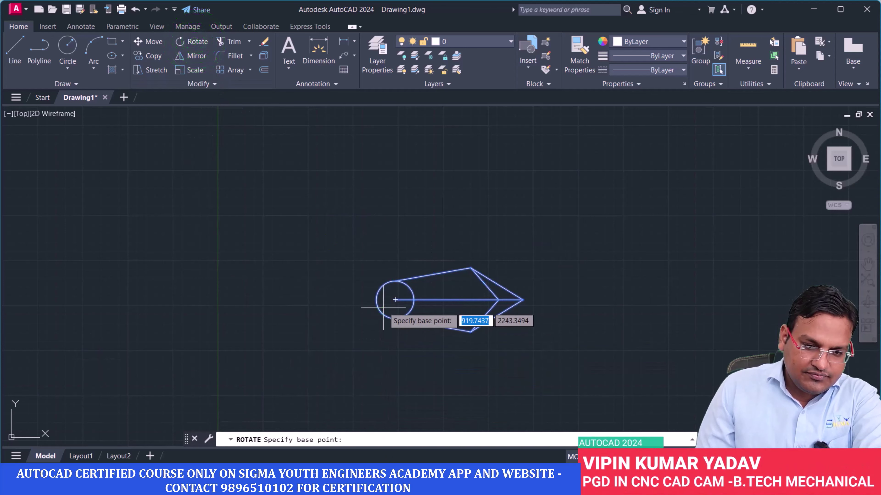
{"action": "left_click", "coordinate": [395, 299]}
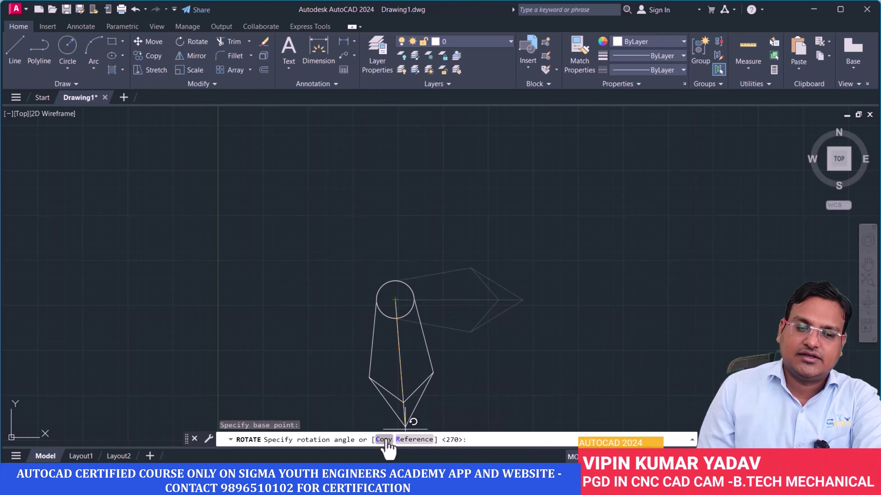
{"action": "left_click", "coordinate": [385, 440]}
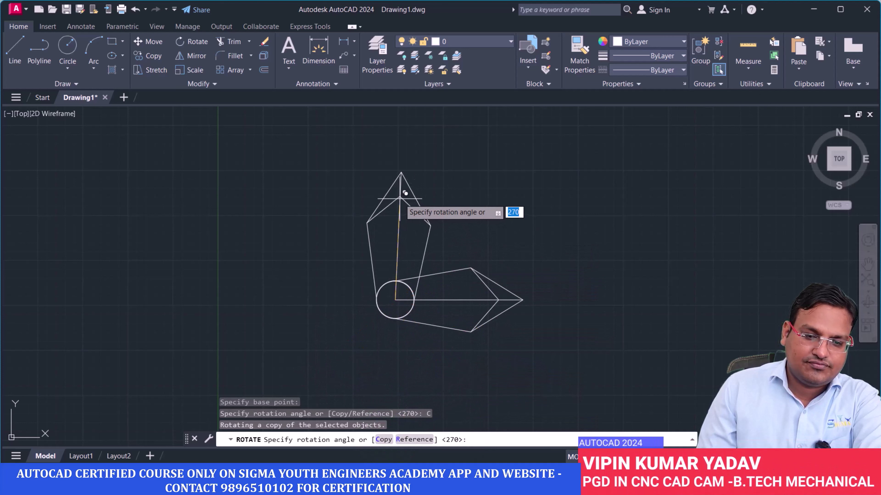
{"action": "left_click", "coordinate": [396, 198]}
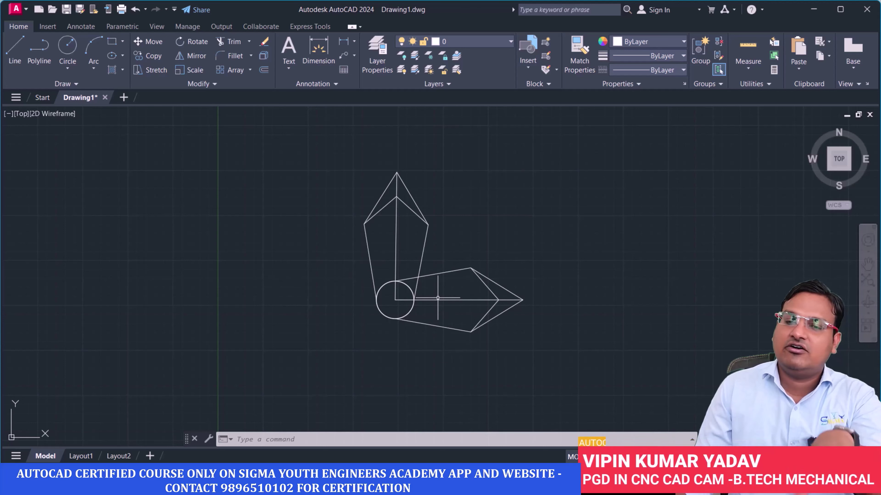
{"action": "middle_click_drag", "start_coordinate": [399, 315], "coordinate": [250, 306]}
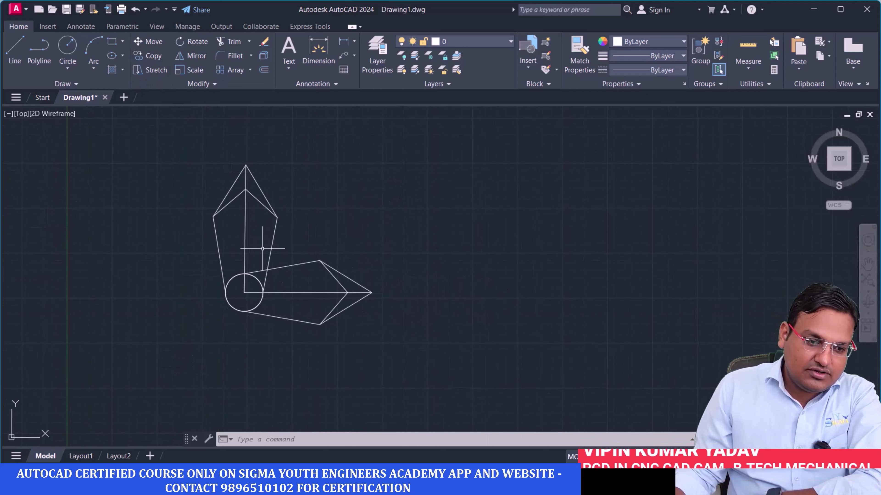
{"action": "key", "text": "ctrl+z"}
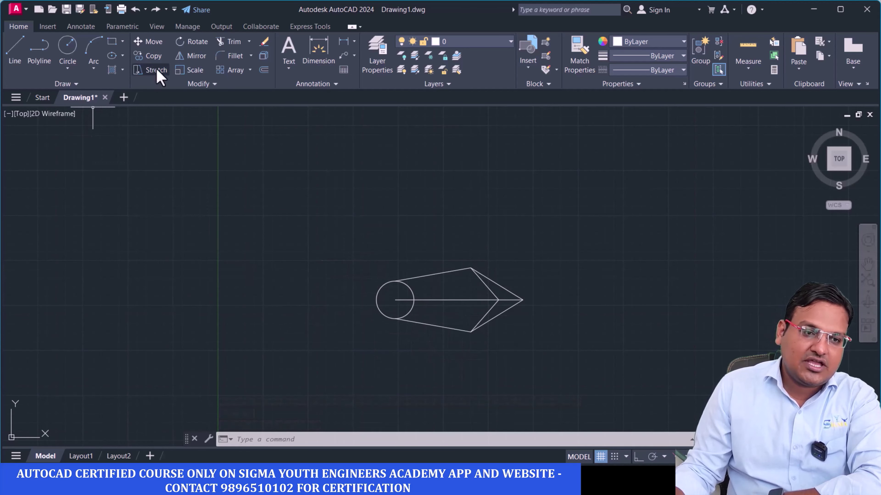
- Rotate a copy of the 8-object pen outline 180° about the circle centre
{"action": "left_click", "coordinate": [189, 44]}
{"action": "left_click", "coordinate": [545, 349]}
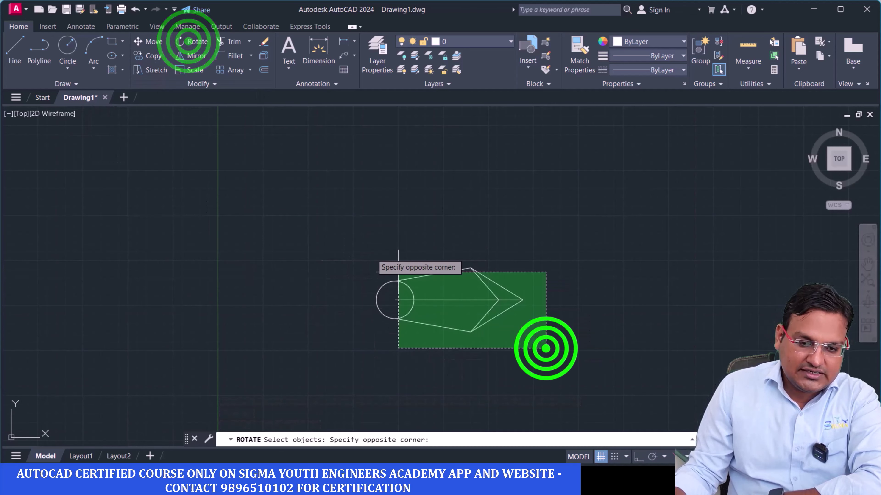
{"action": "left_click", "coordinate": [268, 185]}
{"action": "key", "text": "Return"}
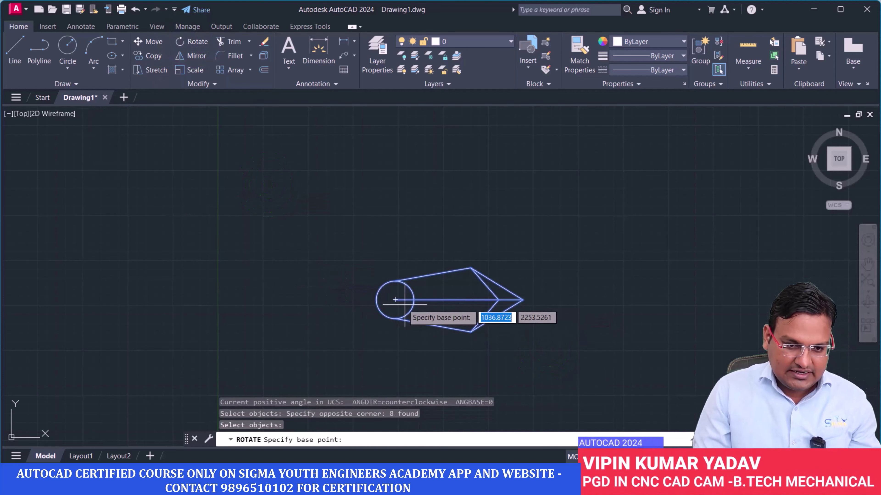
{"action": "left_click", "coordinate": [395, 299]}
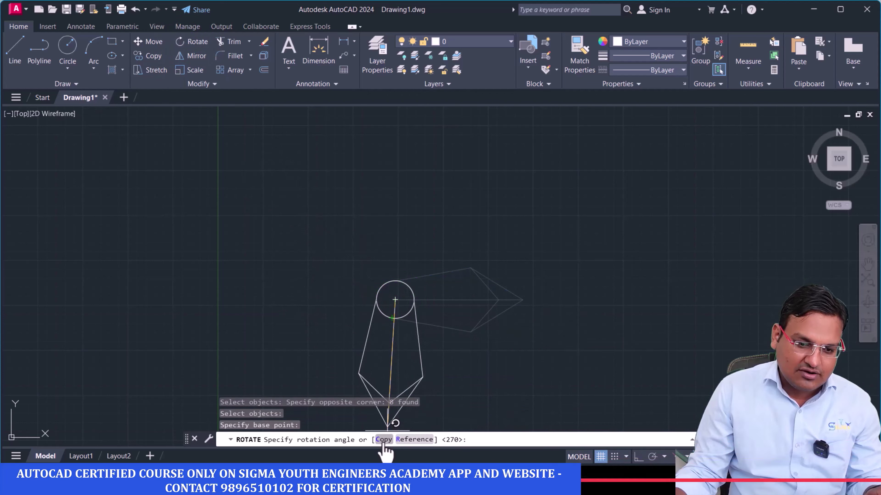
{"action": "left_click", "coordinate": [383, 440]}
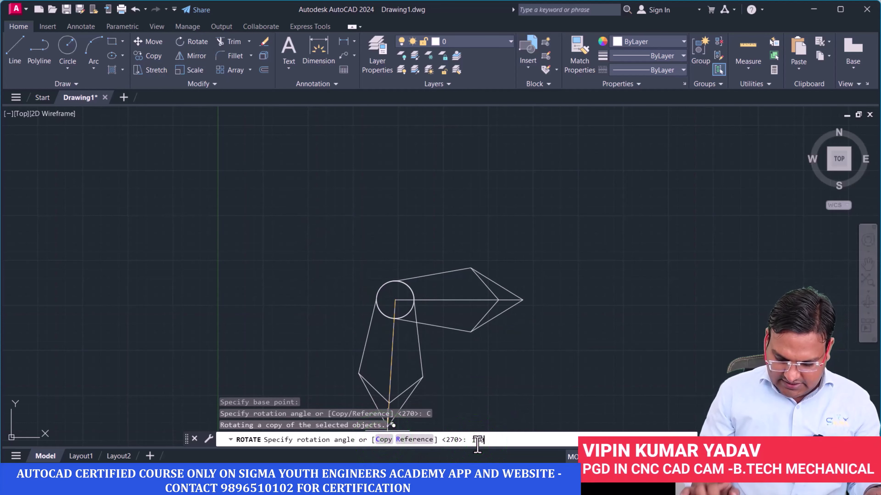
{"action": "key", "text": "Return"}
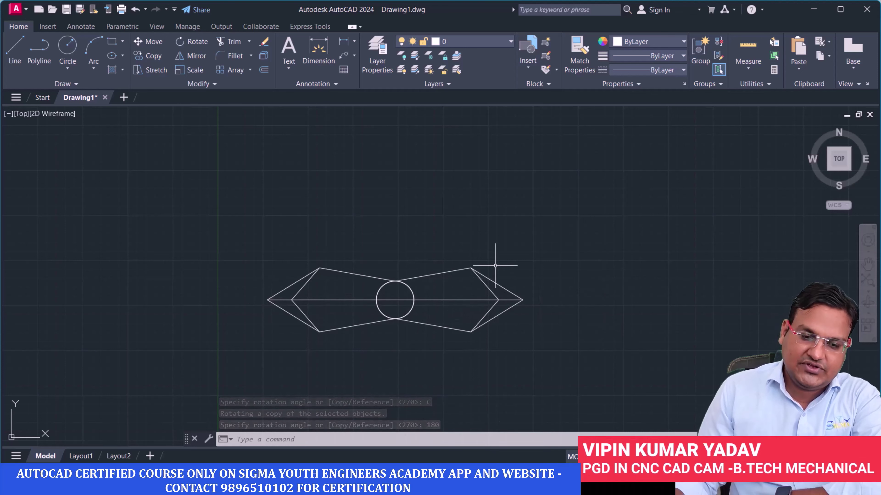
{"action": "left_click", "coordinate": [533, 357]}
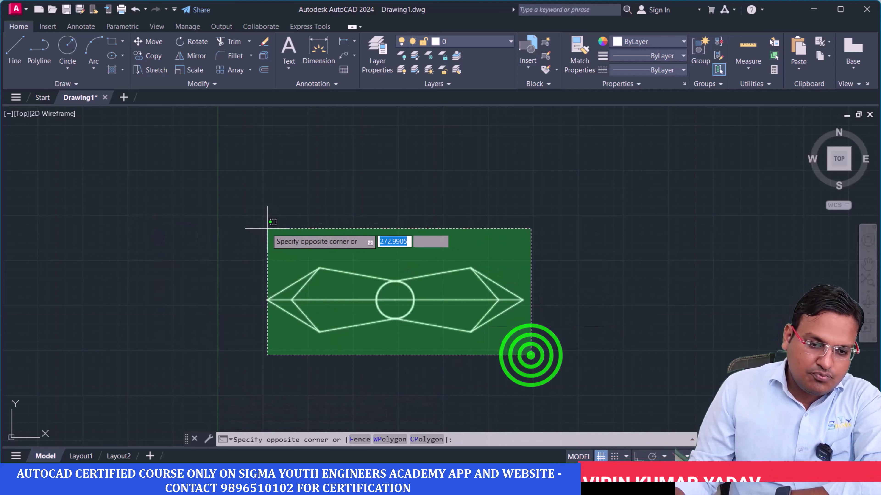
{"action": "left_click", "coordinate": [259, 224]}
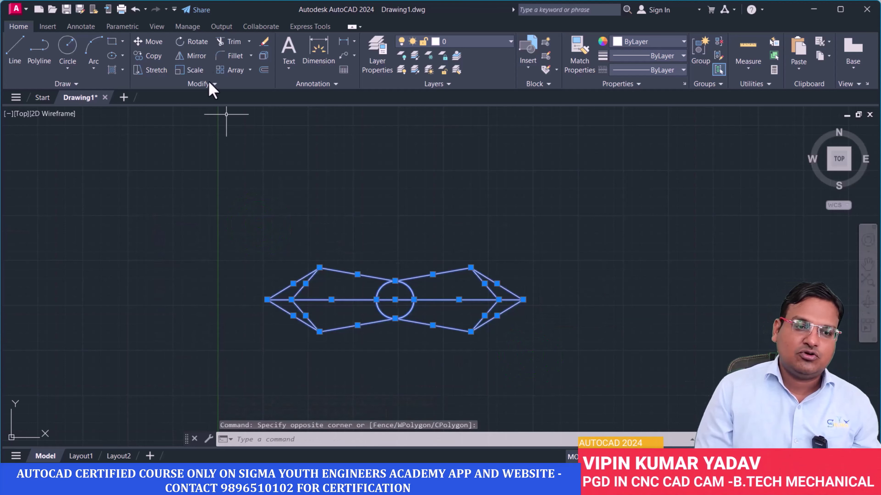
{"action": "left_click", "coordinate": [195, 45]}
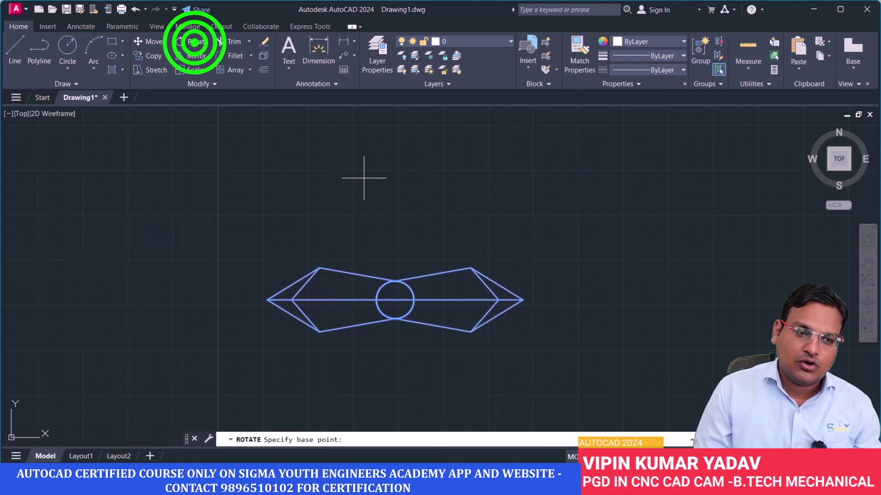
{"action": "left_click", "coordinate": [395, 300]}
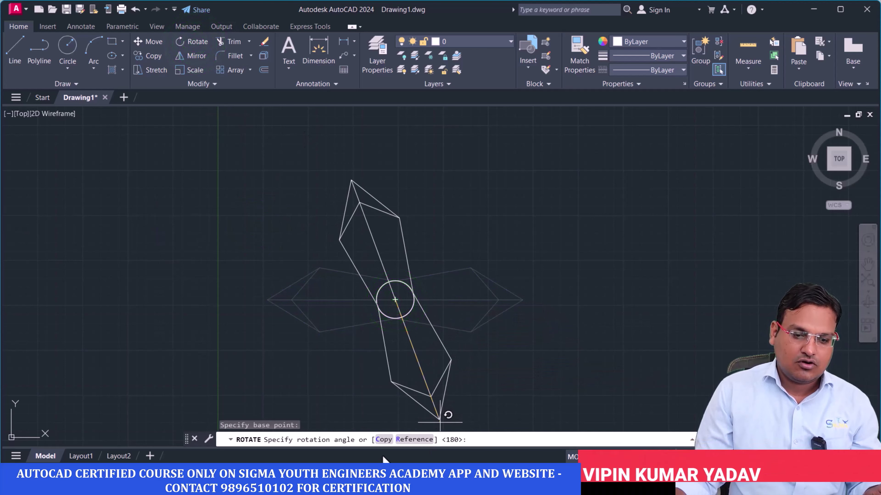
{"action": "left_click", "coordinate": [384, 440]}
{"action": "left_click", "coordinate": [480, 442]}
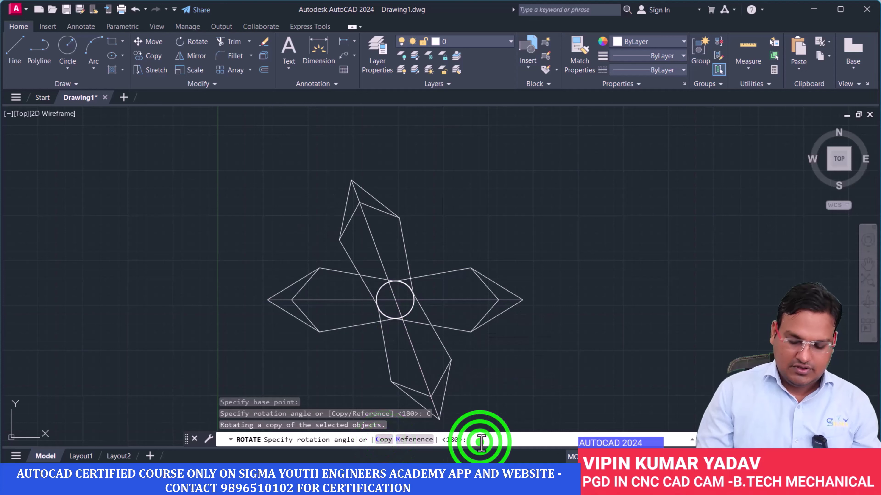
{"action": "type", "text": "90"}
{"action": "key", "text": "Return"}
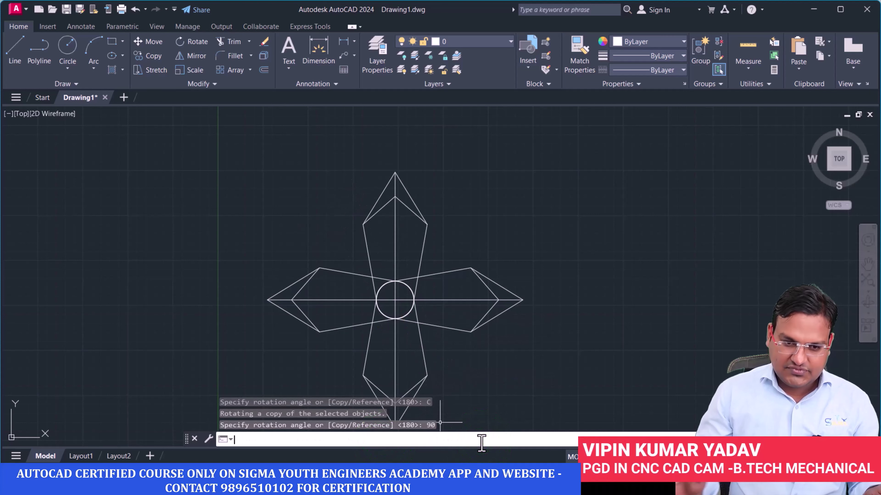
{"action": "key", "text": "Return"}
{"action": "scroll", "coordinate": [381, 305], "scroll_direction": "down", "scroll_amount": 3}
{"action": "scroll", "coordinate": [381, 279], "scroll_direction": "down", "scroll_amount": 2}
{"action": "scroll", "coordinate": [388, 282], "scroll_direction": "up", "scroll_amount": 4}
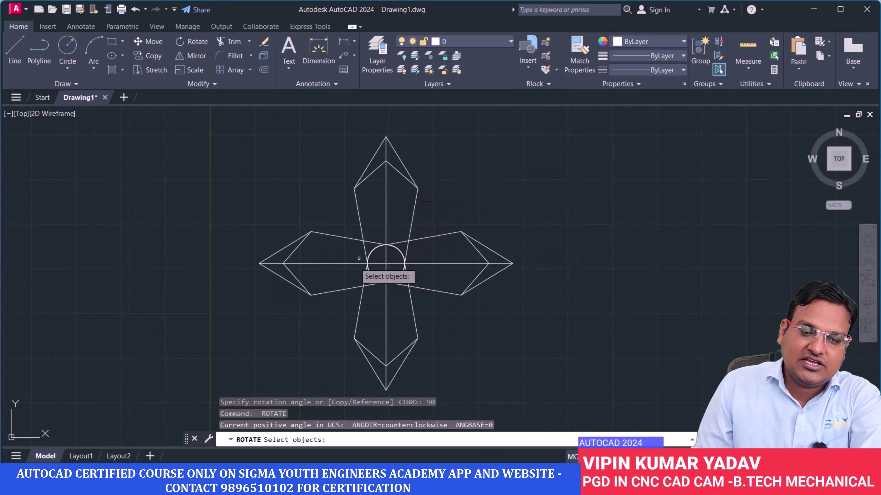
{"action": "left_click", "coordinate": [517, 370]}
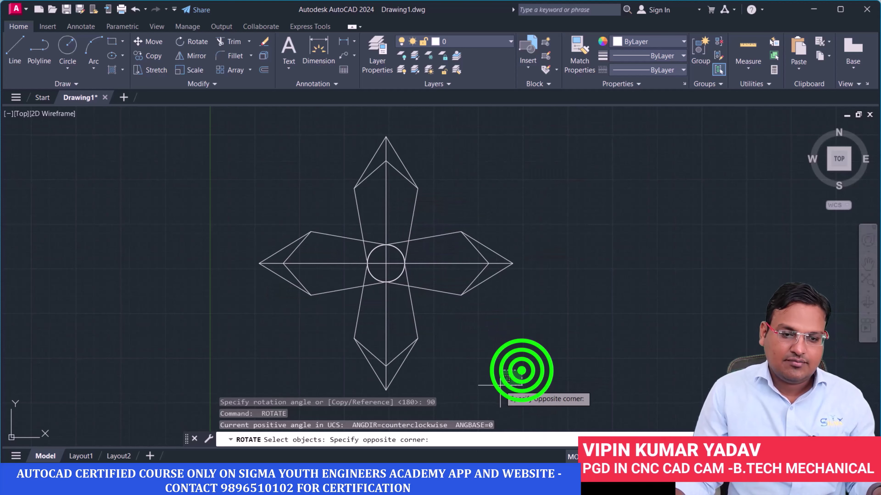
{"action": "left_click", "coordinate": [547, 386]}
{"action": "key", "text": "Escape"}
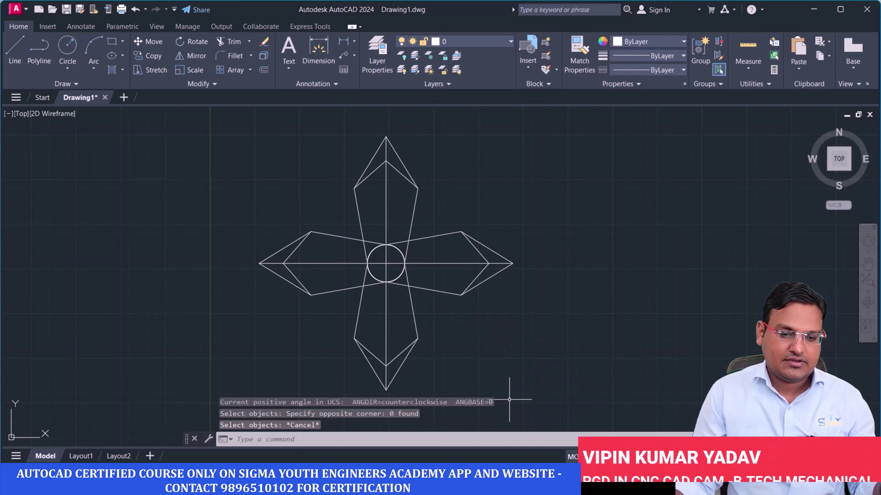
{"action": "scroll", "coordinate": [395, 271], "scroll_direction": "down", "scroll_amount": 2}
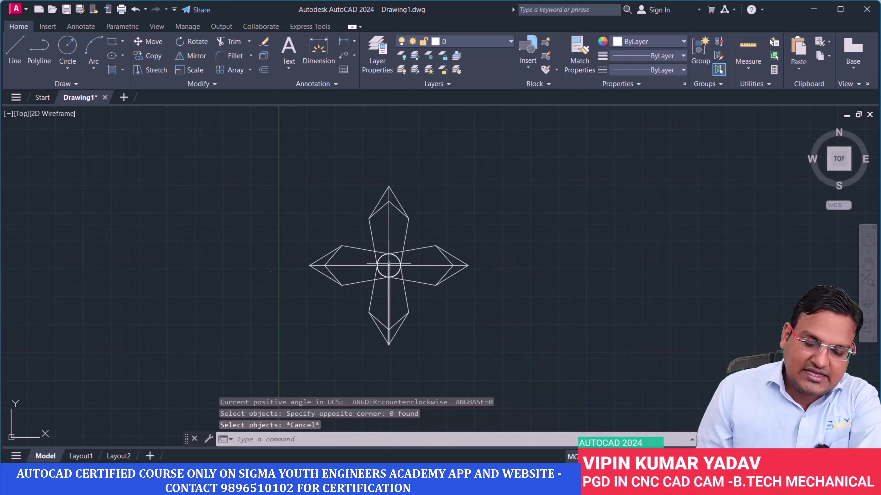
{"action": "scroll", "coordinate": [388, 256], "scroll_direction": "up", "scroll_amount": 2}
{"action": "scroll", "coordinate": [390, 286], "scroll_direction": "down", "scroll_amount": 4}
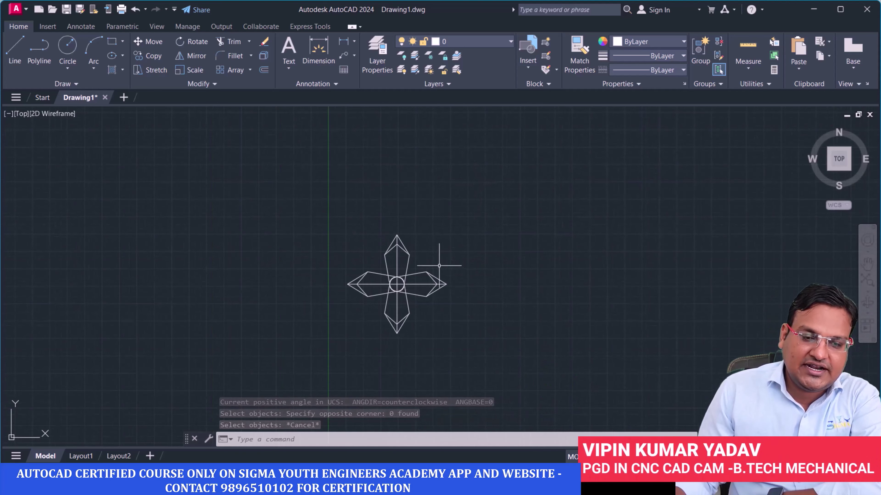
{"action": "scroll", "coordinate": [386, 287], "scroll_direction": "up", "scroll_amount": 4}
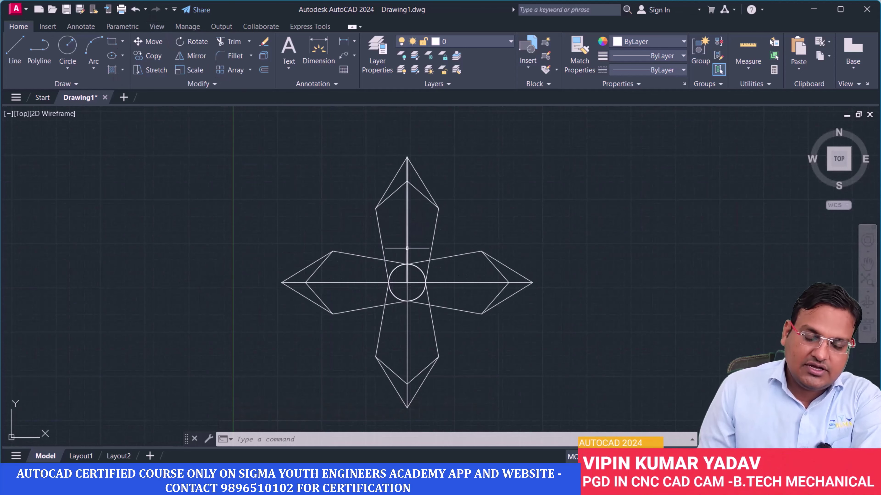
{"action": "scroll", "coordinate": [407, 249], "scroll_direction": "down", "scroll_amount": 4}
{"action": "middle_click_drag", "start_coordinate": [414, 289], "coordinate": [361, 283]}
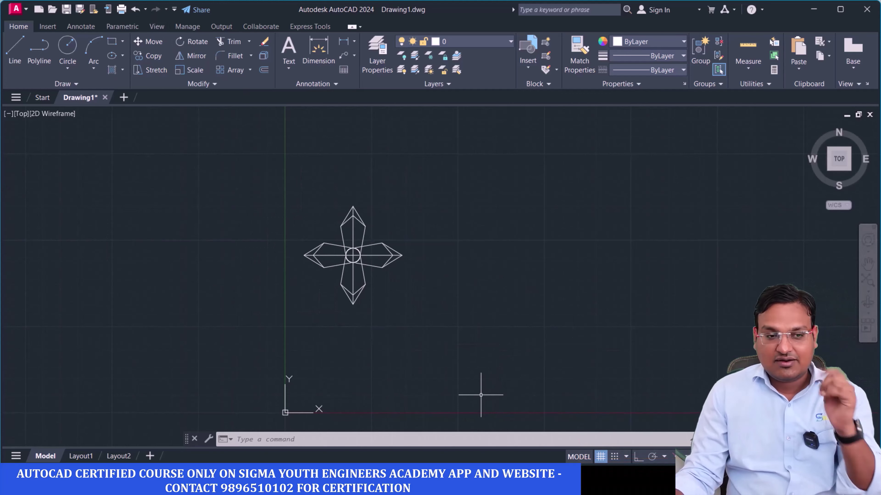
- Undo back to the two-armed double-ended pen shape and reframe the view
{"action": "key", "text": "ctrl+z"}
{"action": "key", "text": "ctrl+z"}
{"action": "key", "text": "ctrl+z"}
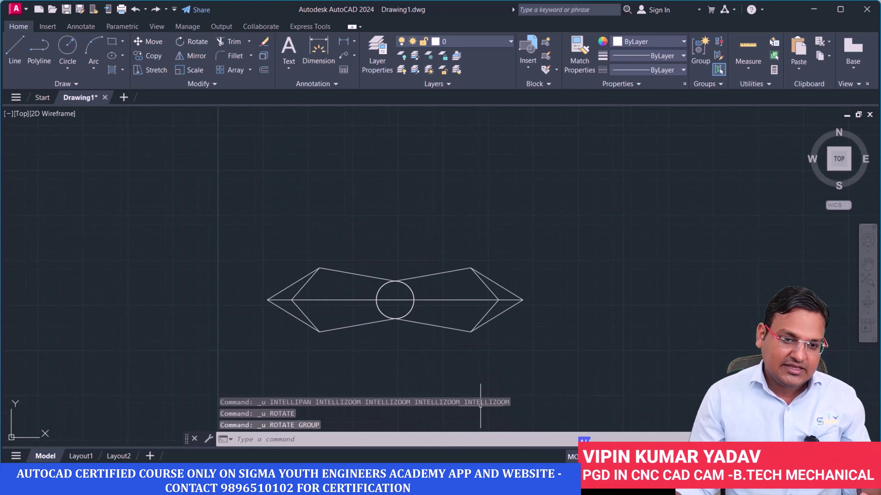
{"action": "middle_click_drag", "start_coordinate": [299, 280], "coordinate": [349, 175]}
{"action": "scroll", "coordinate": [361, 209], "scroll_direction": "down", "scroll_amount": 3}
{"action": "middle_click_drag", "start_coordinate": [364, 216], "coordinate": [349, 324]}
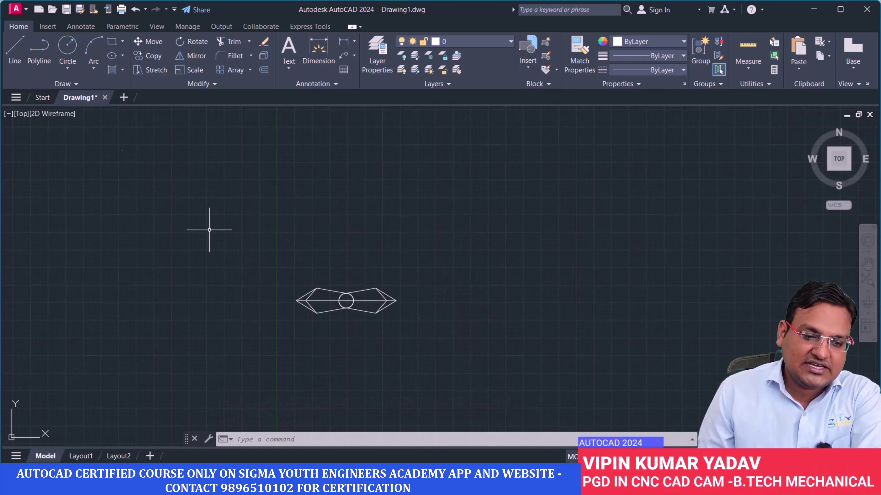
- Mirror the double-ended shape across a vertical line to its right, erasing the source
{"action": "left_click", "coordinate": [402, 335]}
{"action": "left_click", "coordinate": [278, 258]}
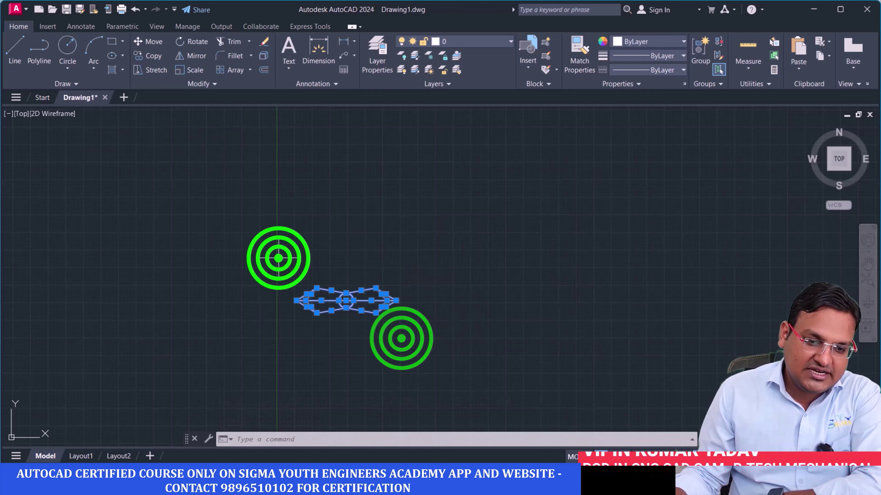
{"action": "left_click", "coordinate": [191, 55]}
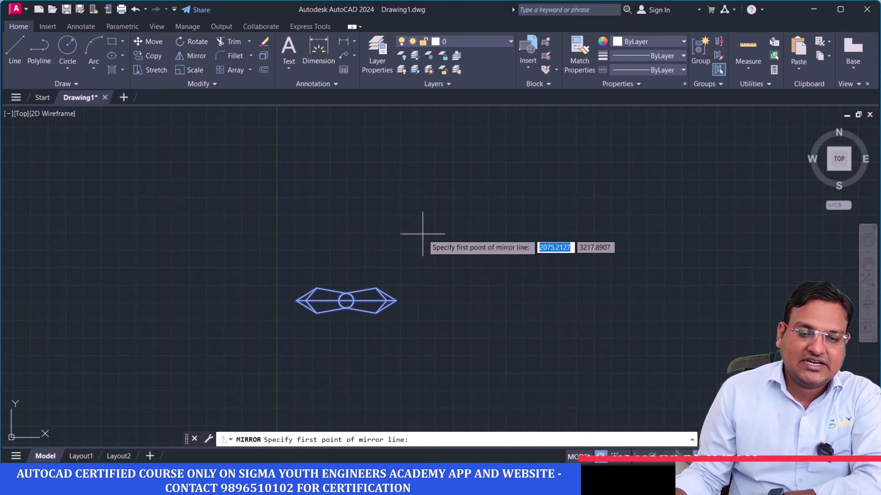
{"action": "left_click", "coordinate": [419, 227]}
{"action": "key", "text": "F8"}
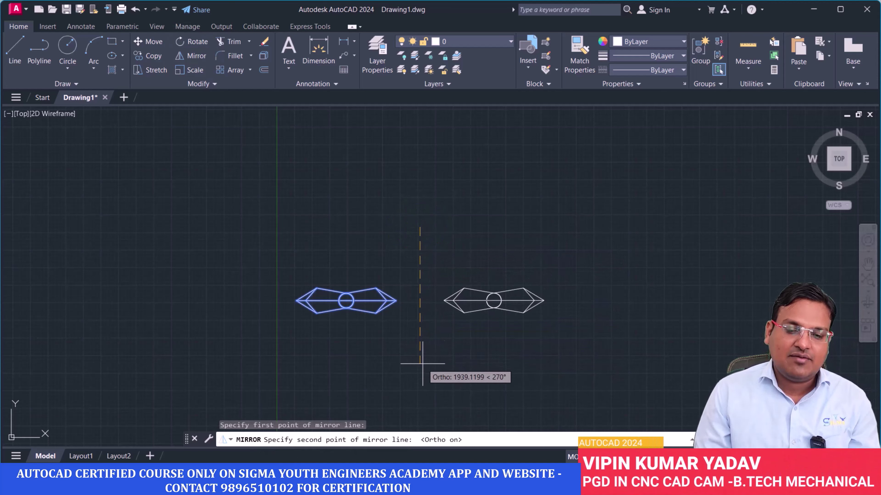
{"action": "left_click", "coordinate": [422, 364]}
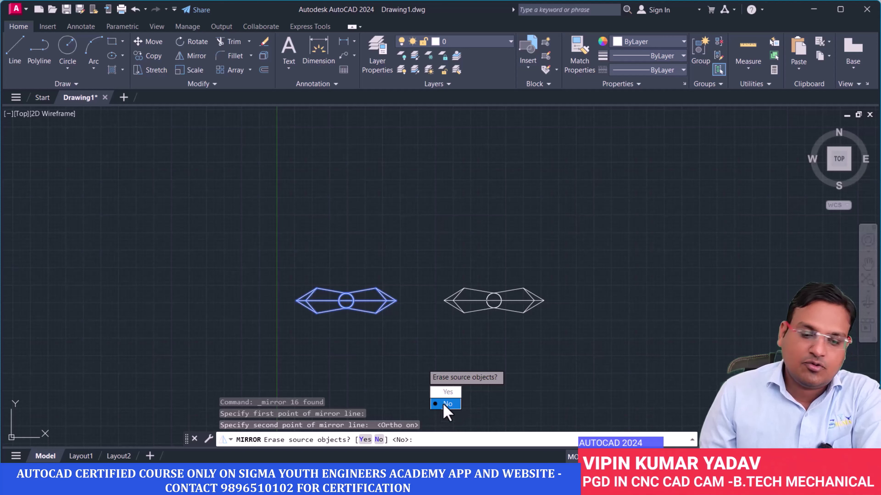
{"action": "left_click", "coordinate": [443, 391]}
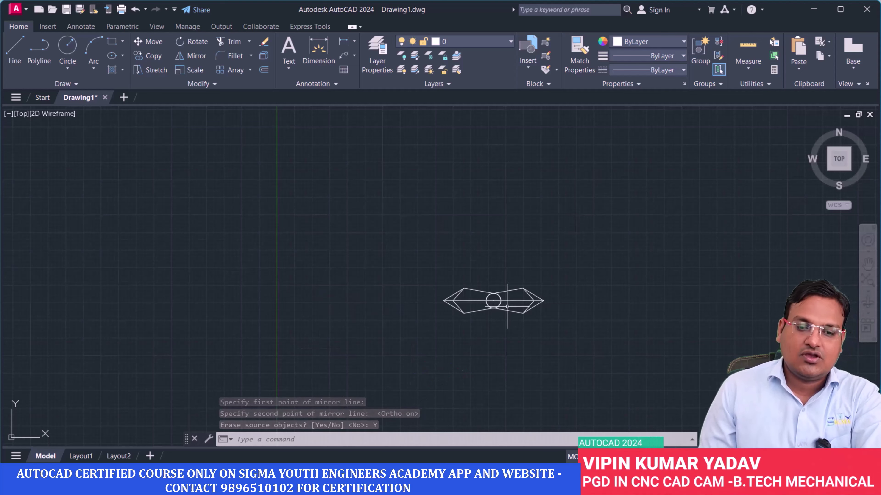
- Undo the mirror, then mirror the shape across a vertical line on its right, keeping the source
{"action": "left_click", "coordinate": [556, 338]}
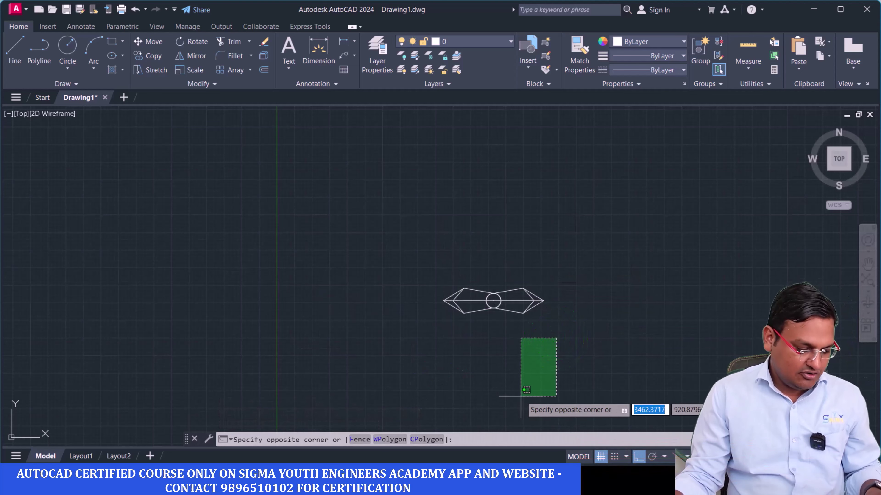
{"action": "key", "text": "ctrl+z"}
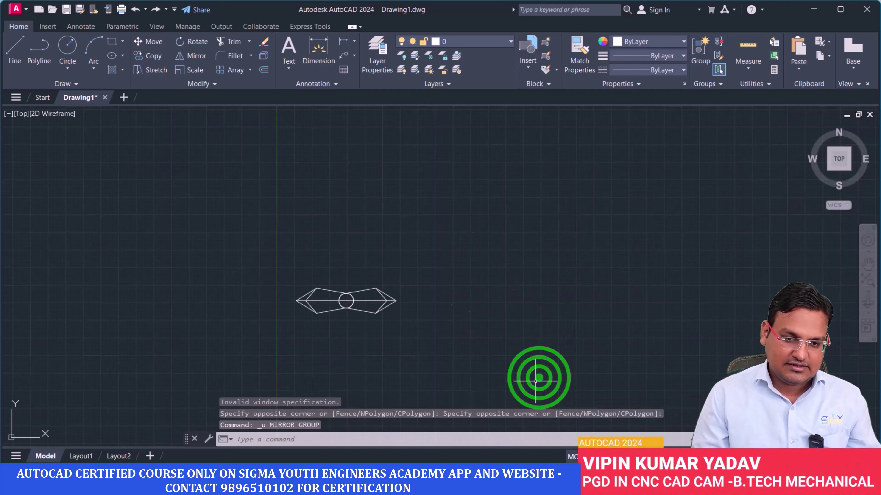
{"action": "left_click", "coordinate": [440, 349]}
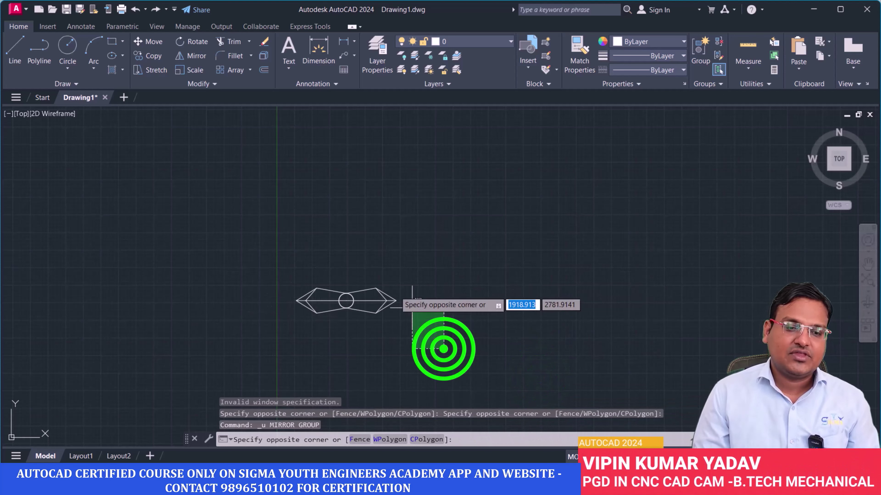
{"action": "left_click", "coordinate": [256, 234]}
{"action": "left_click", "coordinate": [193, 55]}
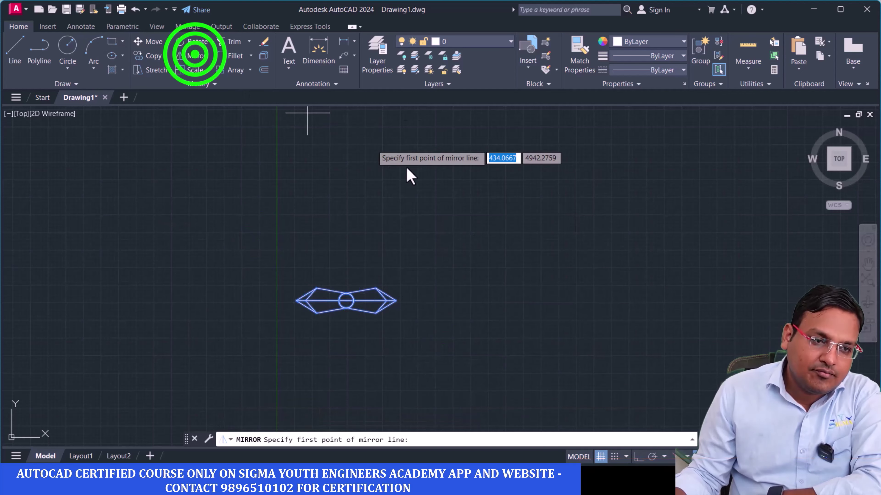
{"action": "left_click", "coordinate": [435, 235]}
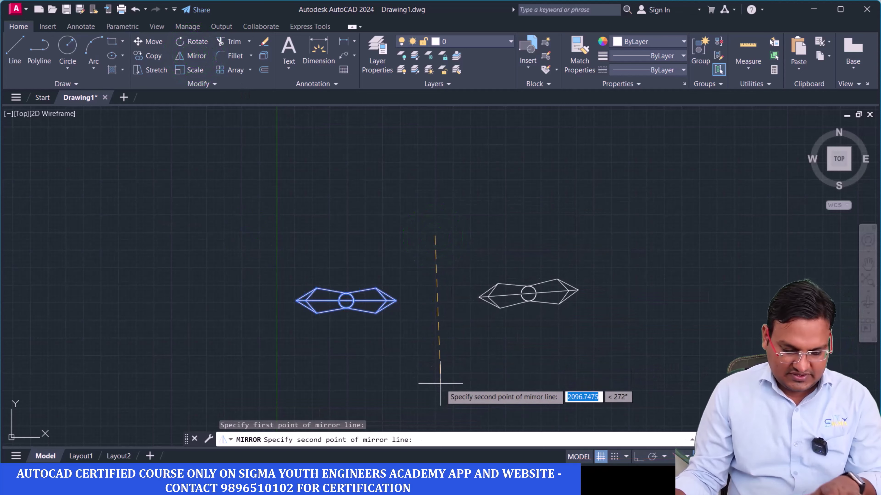
{"action": "key", "text": "F8"}
{"action": "left_click", "coordinate": [440, 362]}
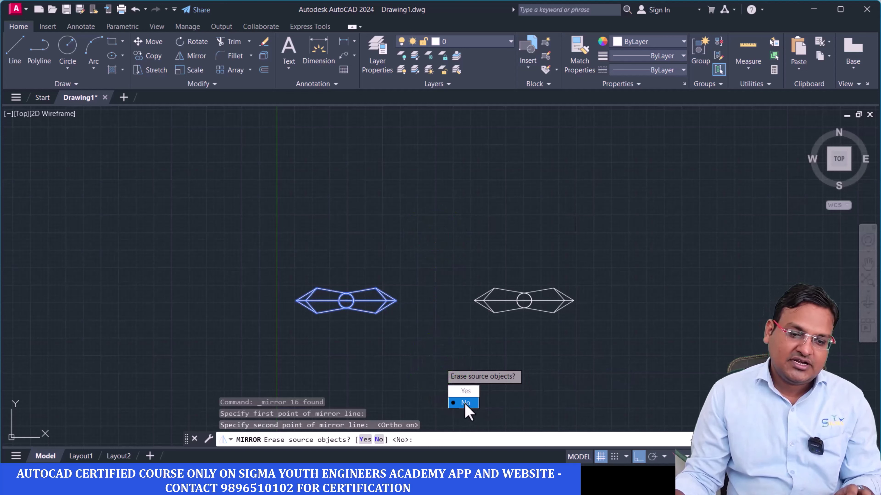
{"action": "left_click", "coordinate": [465, 403]}
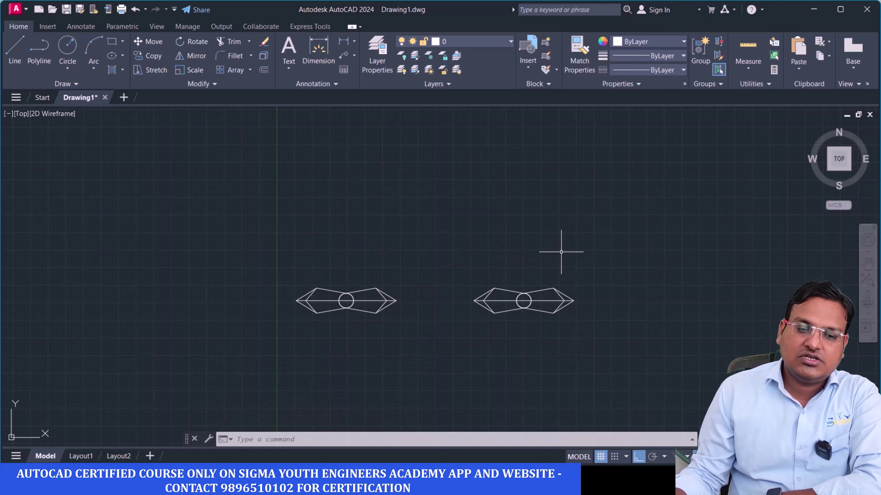
- Erase the left half of the right copy with E, leaving one right-pointing pen
{"action": "scroll", "coordinate": [438, 293], "scroll_direction": "up", "scroll_amount": 4}
{"action": "middle_click_drag", "start_coordinate": [450, 305], "coordinate": [393, 306]}
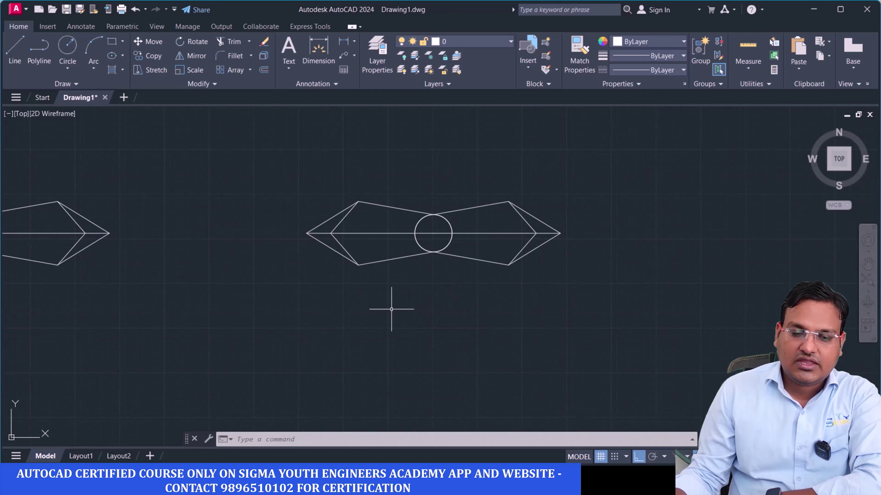
{"action": "scroll", "coordinate": [395, 302], "scroll_direction": "down", "scroll_amount": 2}
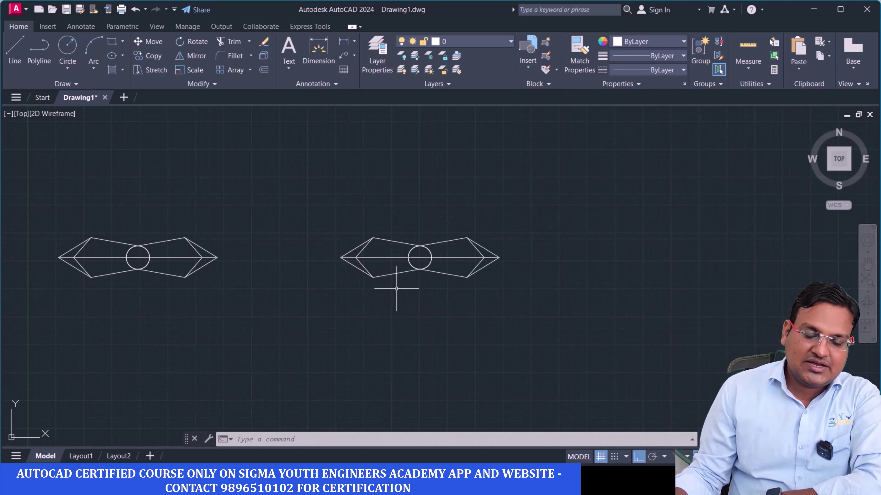
{"action": "left_click", "coordinate": [395, 305]}
{"action": "left_click", "coordinate": [307, 189]}
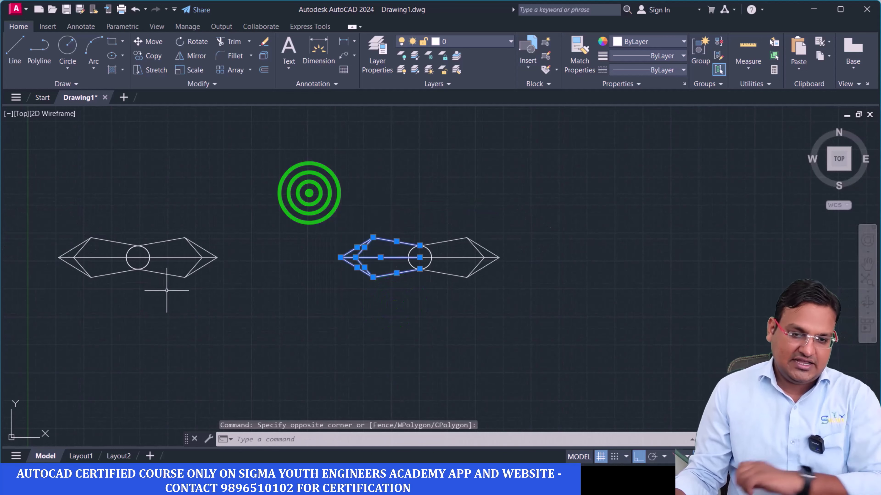
{"action": "type", "text": "E"}
{"action": "key", "text": "Return"}
- Mirror the remaining pen half across a vertical line to its left, keeping the original
{"action": "middle_click_drag", "start_coordinate": [441, 312], "coordinate": [591, 319]}
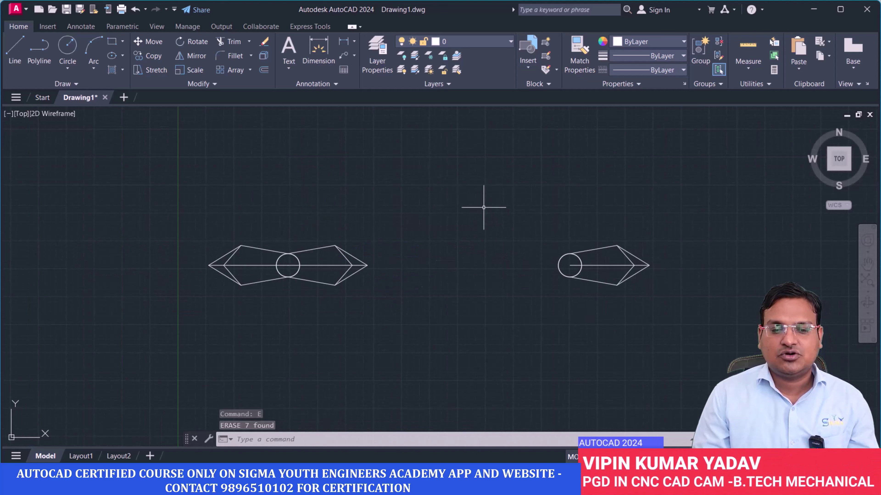
{"action": "left_click", "coordinate": [691, 325]}
{"action": "left_click", "coordinate": [524, 206]}
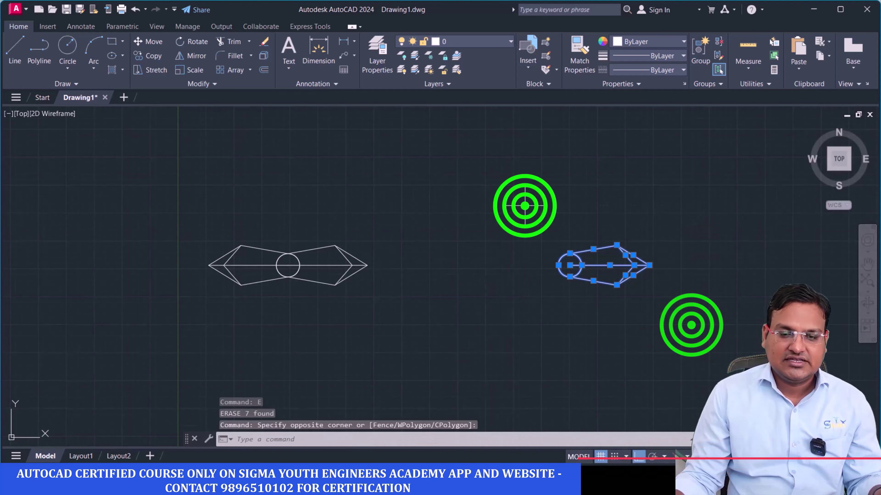
{"action": "left_click", "coordinate": [196, 55]}
{"action": "left_click", "coordinate": [521, 206]}
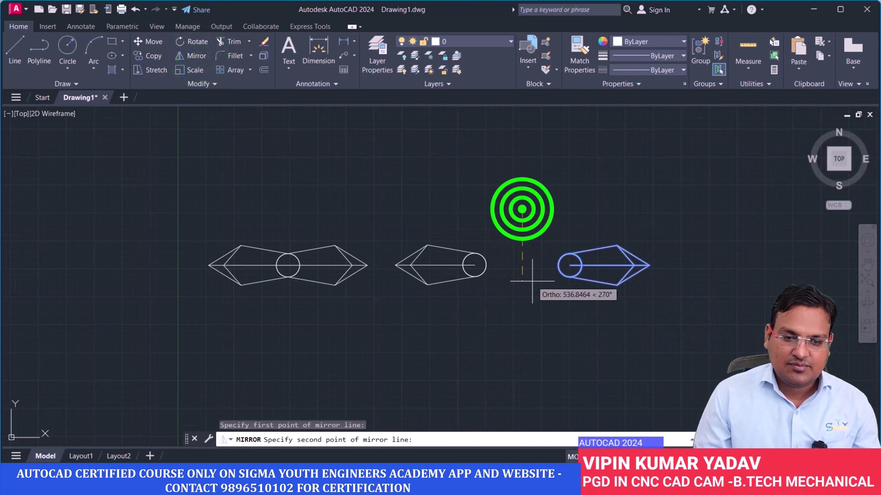
{"action": "left_click", "coordinate": [534, 345]}
{"action": "key", "text": "Return"}
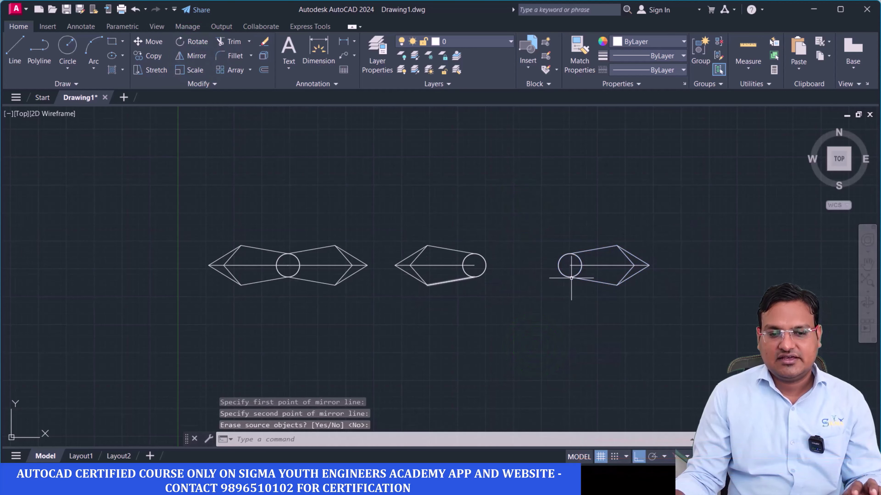
{"action": "scroll", "coordinate": [416, 265], "scroll_direction": "up", "scroll_amount": 1}
{"action": "scroll", "coordinate": [388, 261], "scroll_direction": "up", "scroll_amount": 1}
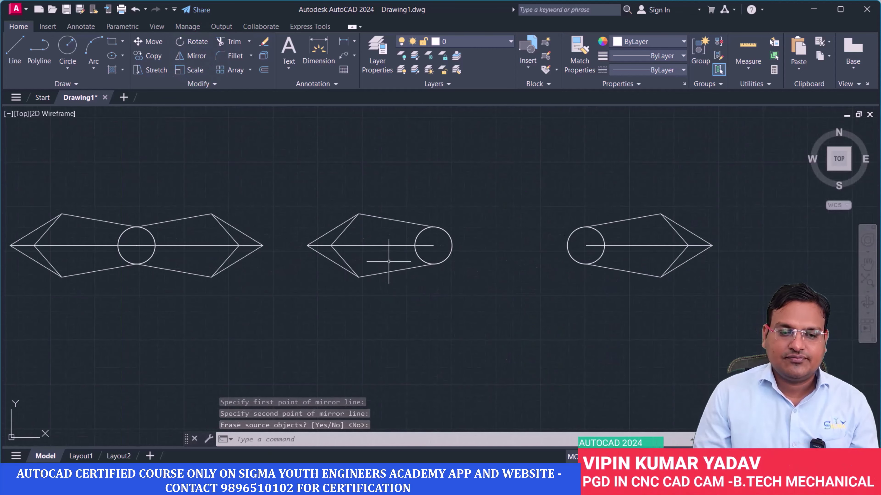
{"action": "scroll", "coordinate": [397, 280], "scroll_direction": "down", "scroll_amount": 2}
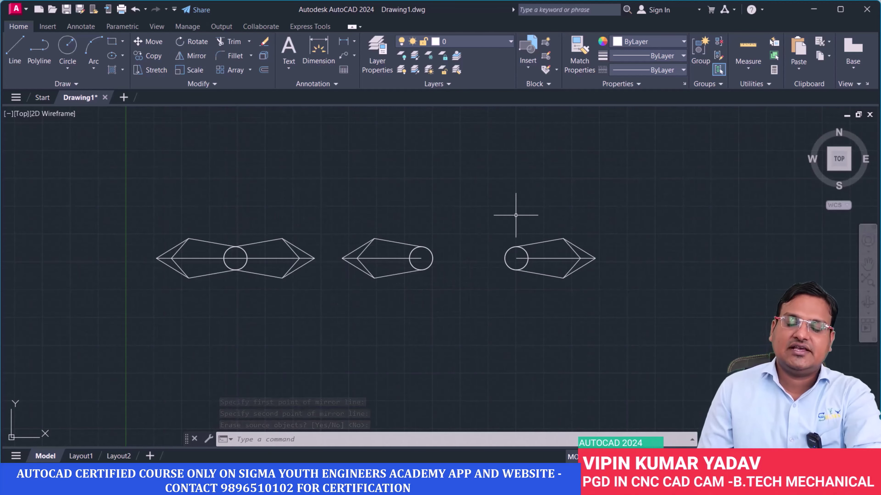
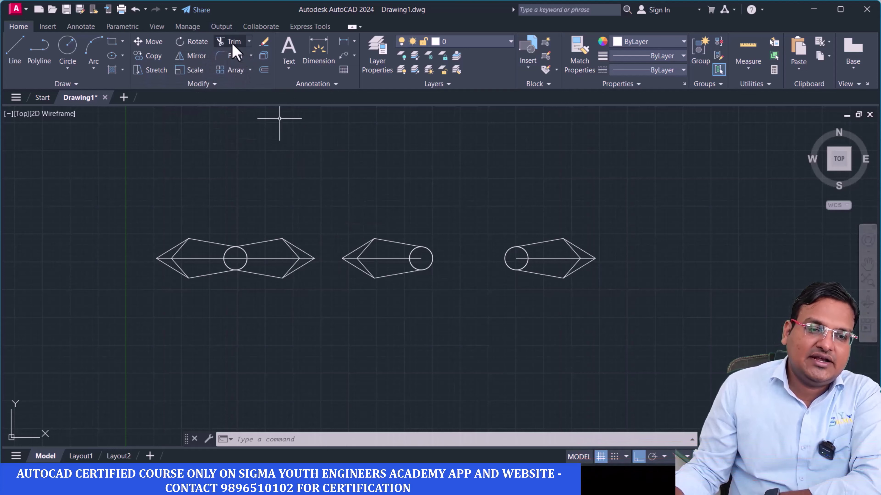
- Trim away the horizontal line pieces inside the circles of the first two shapes
{"action": "scroll", "coordinate": [380, 256], "scroll_direction": "up", "scroll_amount": 6}
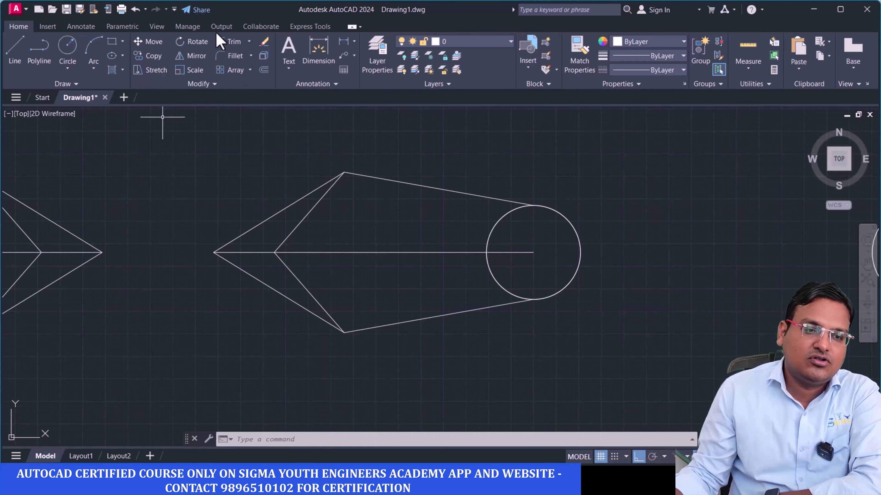
{"action": "left_click", "coordinate": [230, 41]}
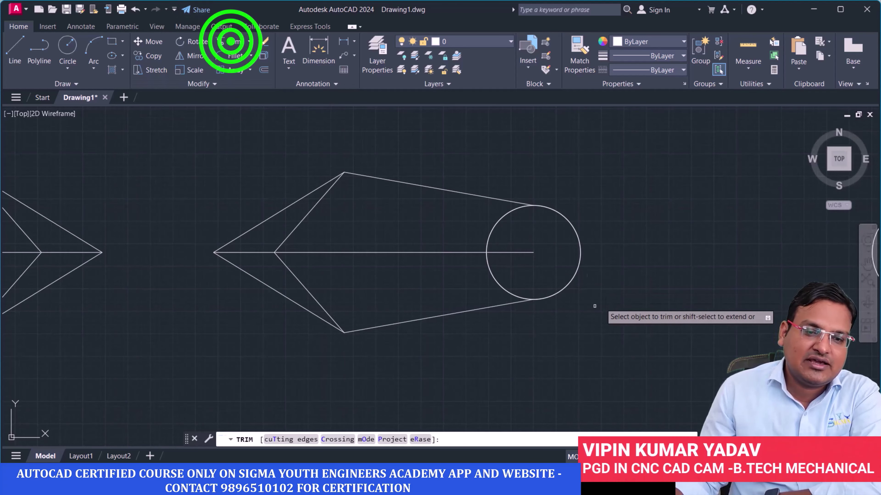
{"action": "left_click", "coordinate": [514, 252]}
{"action": "scroll", "coordinate": [505, 271], "scroll_direction": "down", "scroll_amount": 2}
{"action": "scroll", "coordinate": [218, 267], "scroll_direction": "up", "scroll_amount": 3}
{"action": "scroll", "coordinate": [213, 253], "scroll_direction": "up", "scroll_amount": 2}
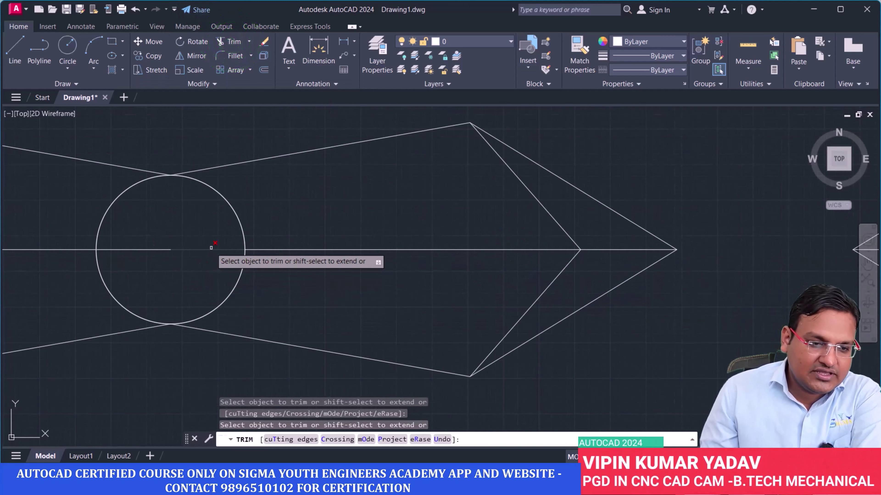
{"action": "left_click", "coordinate": [218, 249]}
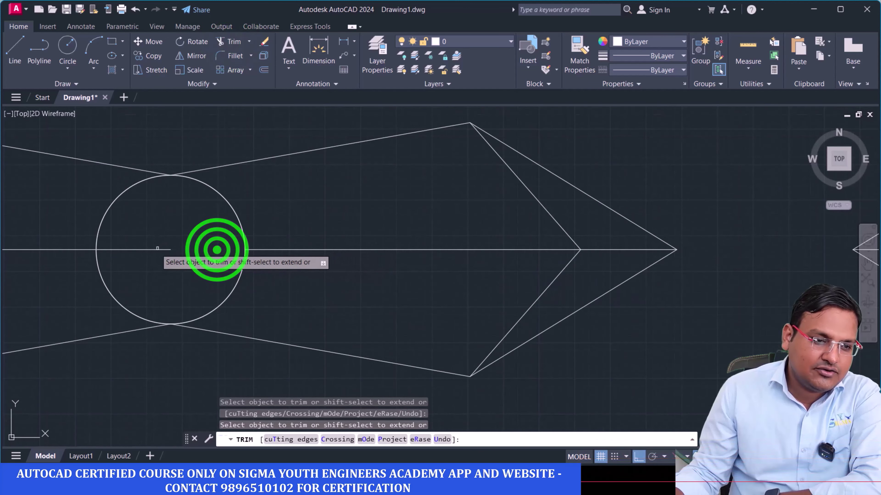
{"action": "left_click", "coordinate": [150, 252]}
{"action": "key", "text": "Return"}
{"action": "left_click", "coordinate": [150, 252]}
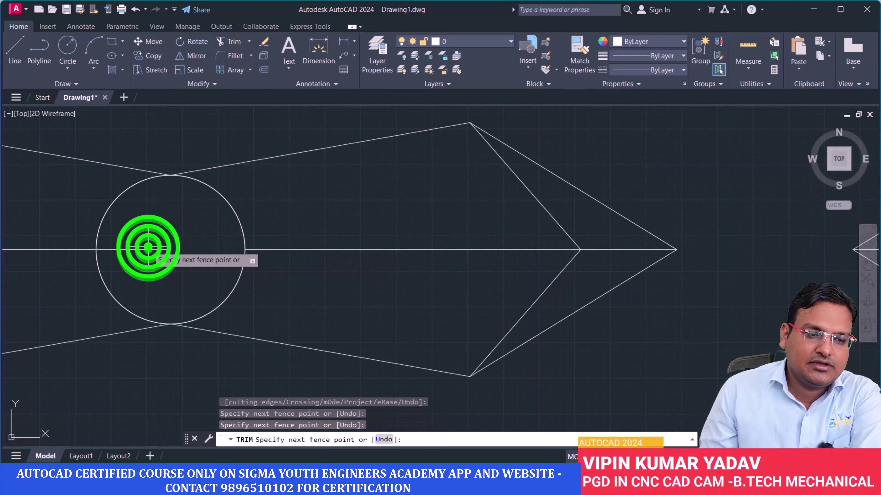
{"action": "left_click", "coordinate": [147, 274]}
{"action": "key", "text": "Return"}
{"action": "scroll", "coordinate": [543, 308], "scroll_direction": "down", "scroll_amount": 5}
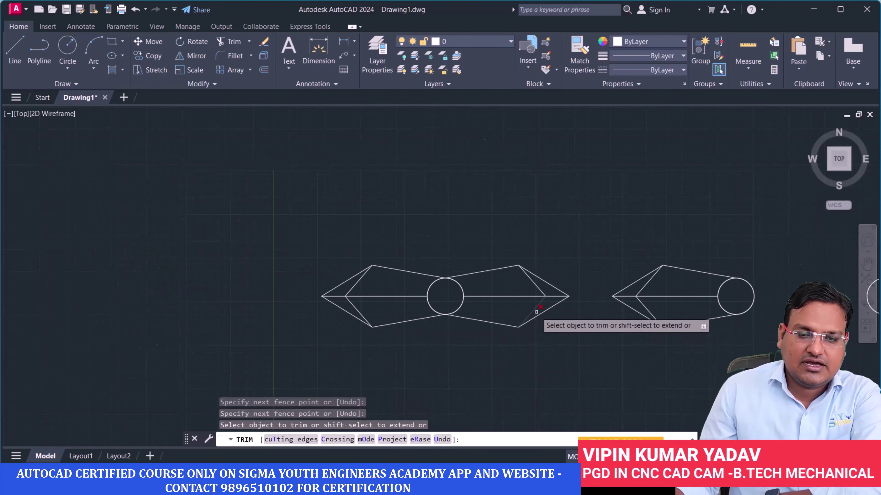
{"action": "key", "text": "Return"}
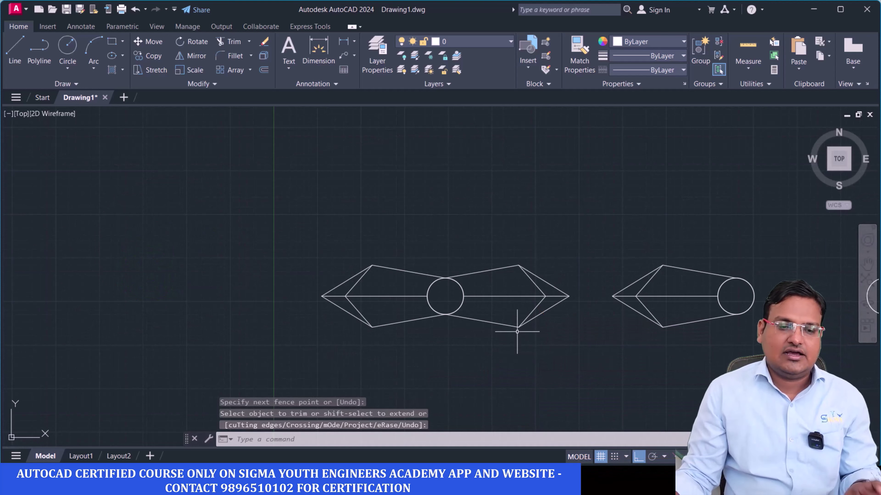
- Trim the line piece inside the third shape's right circle
{"action": "middle_click_drag", "start_coordinate": [523, 327], "coordinate": [265, 286]}
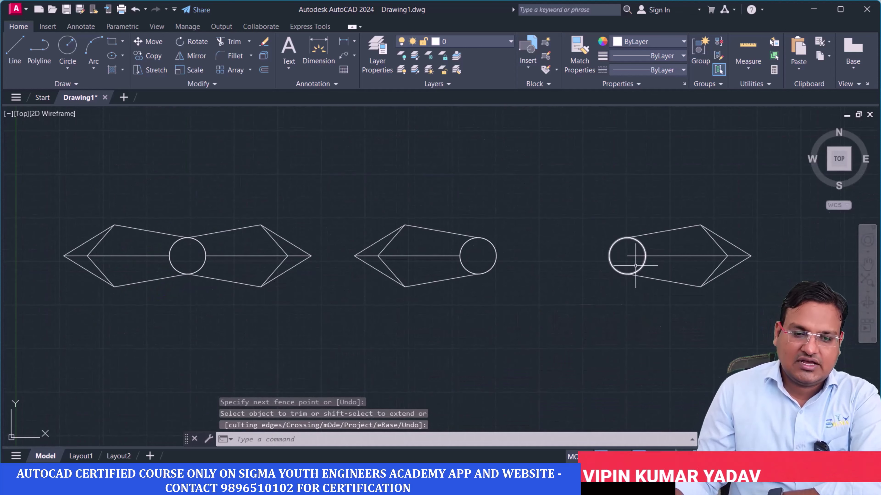
{"action": "left_click", "coordinate": [233, 39]}
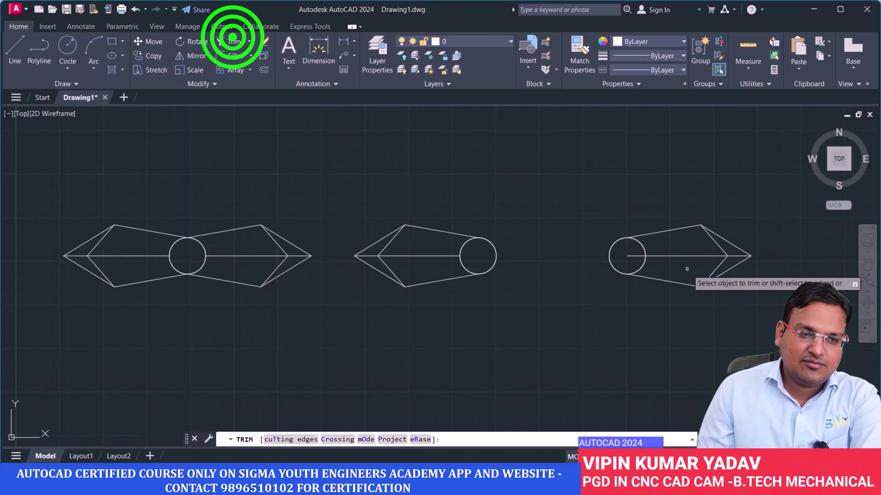
{"action": "left_click", "coordinate": [632, 256]}
{"action": "key", "text": "Return"}
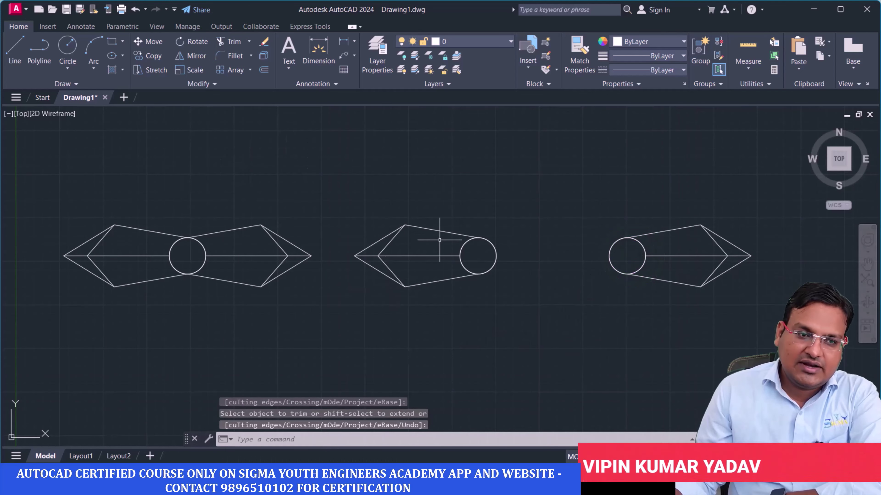
- Extend the right and left horizontal lines through their circles
{"action": "left_click", "coordinate": [248, 41]}
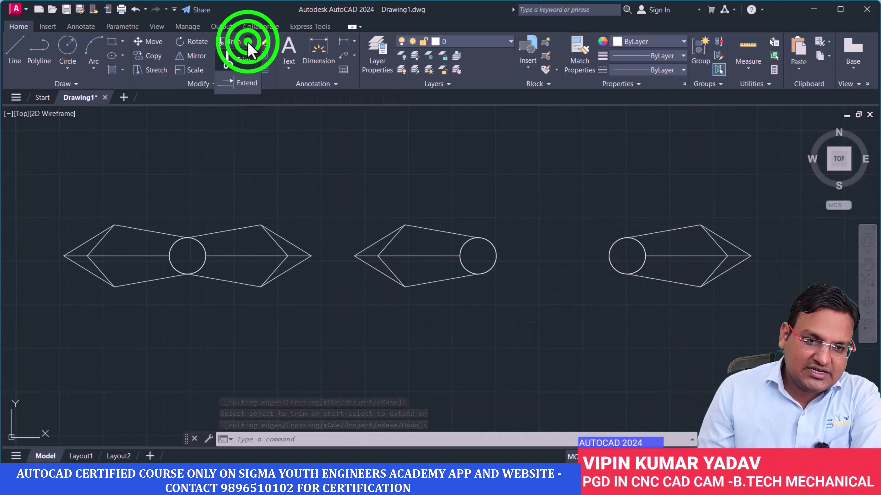
{"action": "left_click", "coordinate": [239, 82]}
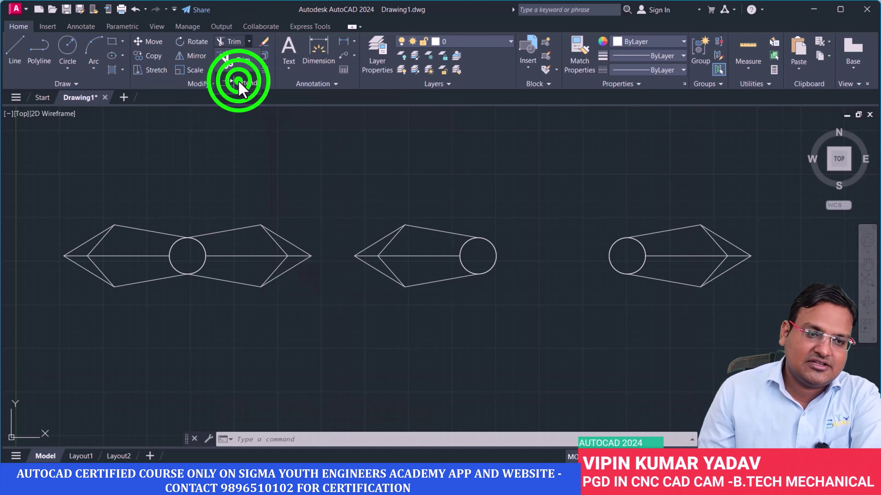
{"action": "scroll", "coordinate": [645, 256], "scroll_direction": "up", "scroll_amount": 2}
{"action": "scroll", "coordinate": [652, 250], "scroll_direction": "up", "scroll_amount": 2}
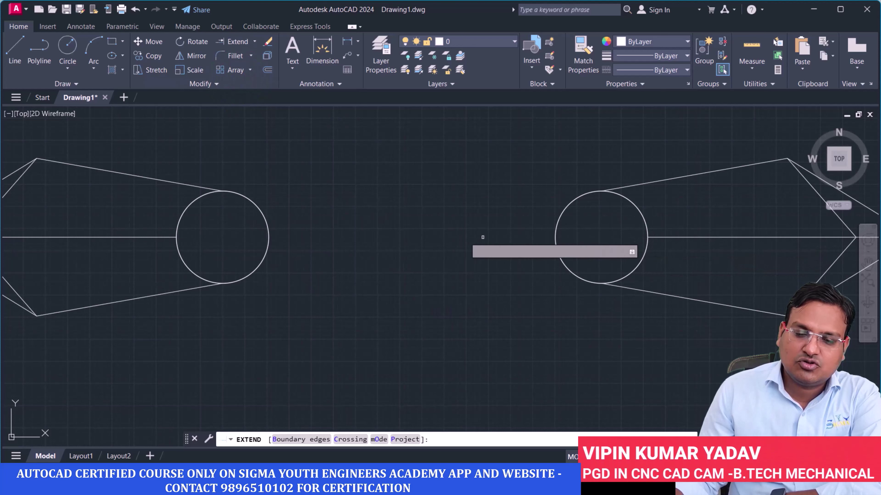
{"action": "left_click", "coordinate": [689, 238]}
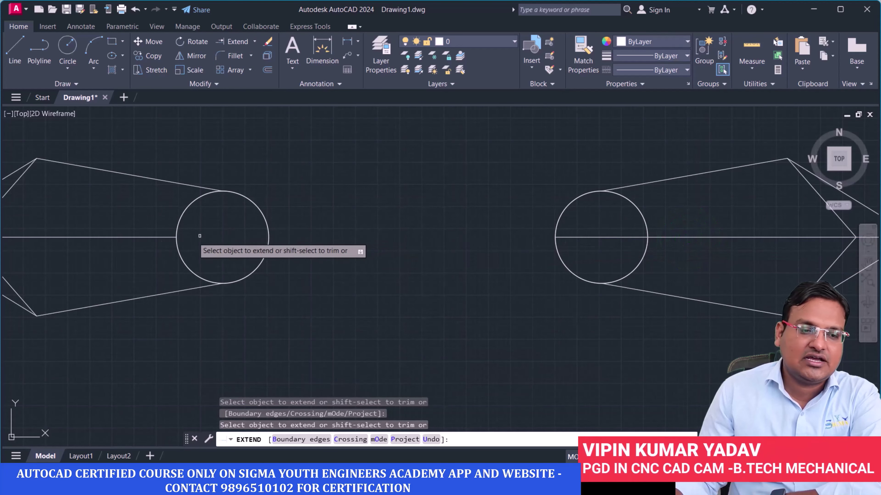
{"action": "left_click", "coordinate": [154, 238]}
- Extend the middle shape's horizontal lines across to the neighbouring circles
{"action": "scroll", "coordinate": [487, 401], "scroll_direction": "down", "scroll_amount": 2}
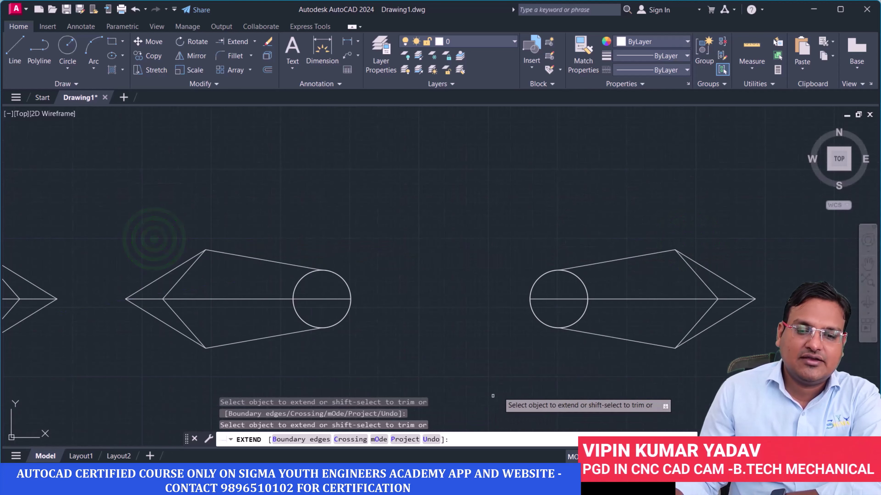
{"action": "left_click", "coordinate": [556, 299]}
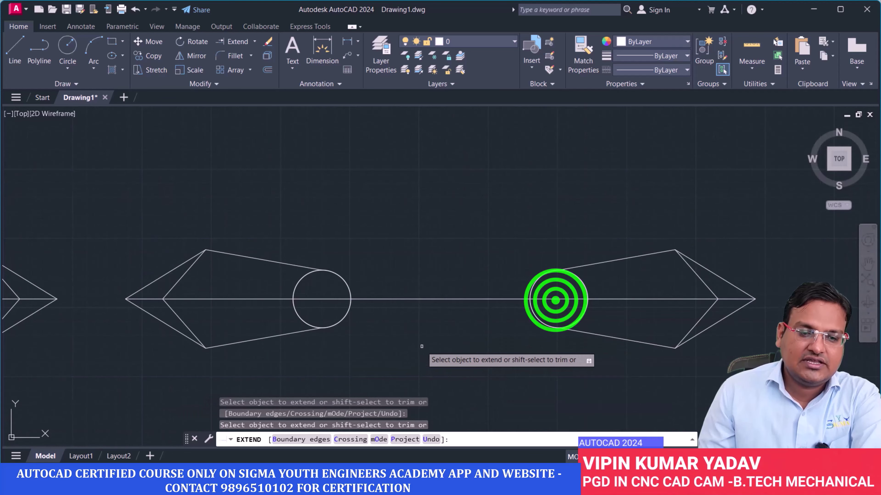
{"action": "scroll", "coordinate": [423, 347], "scroll_direction": "down", "scroll_amount": 5}
{"action": "scroll", "coordinate": [329, 357], "scroll_direction": "up", "scroll_amount": 6}
{"action": "scroll", "coordinate": [368, 337], "scroll_direction": "up", "scroll_amount": 4}
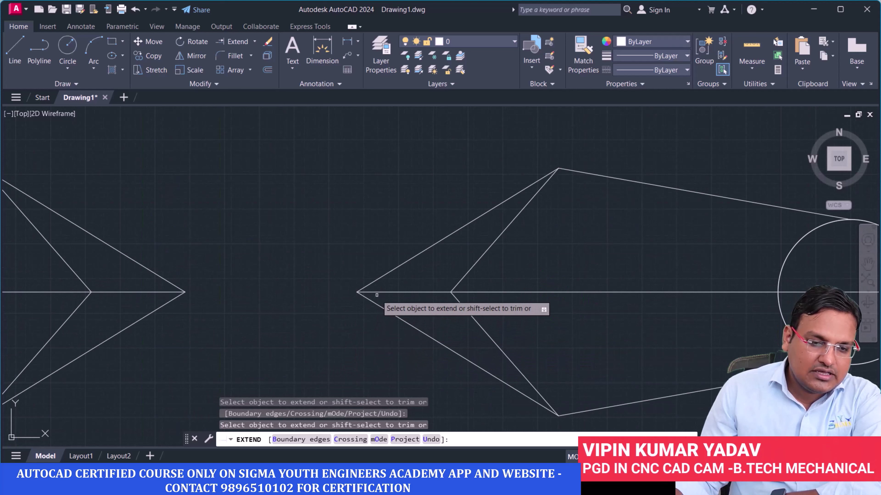
{"action": "left_click", "coordinate": [381, 292]}
{"action": "scroll", "coordinate": [428, 355], "scroll_direction": "down", "scroll_amount": 3}
{"action": "scroll", "coordinate": [422, 331], "scroll_direction": "down", "scroll_amount": 3}
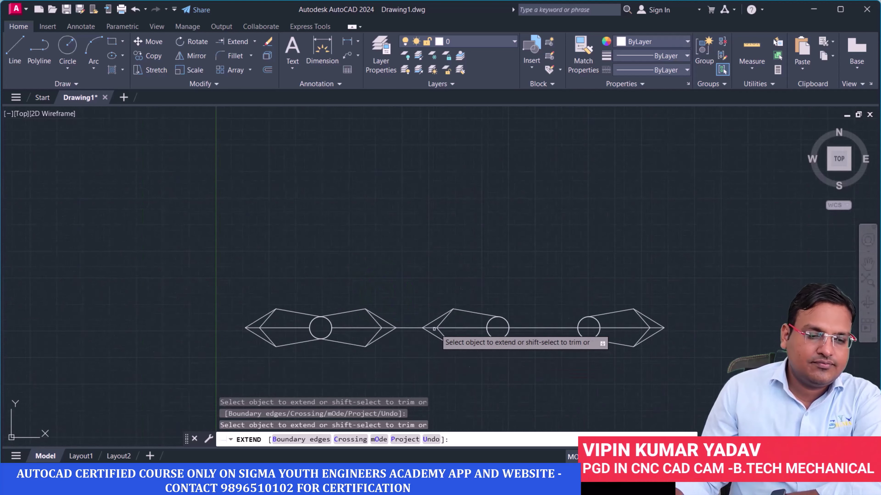
{"action": "scroll", "coordinate": [409, 354], "scroll_direction": "down", "scroll_amount": 1}
{"action": "key", "text": "Return"}
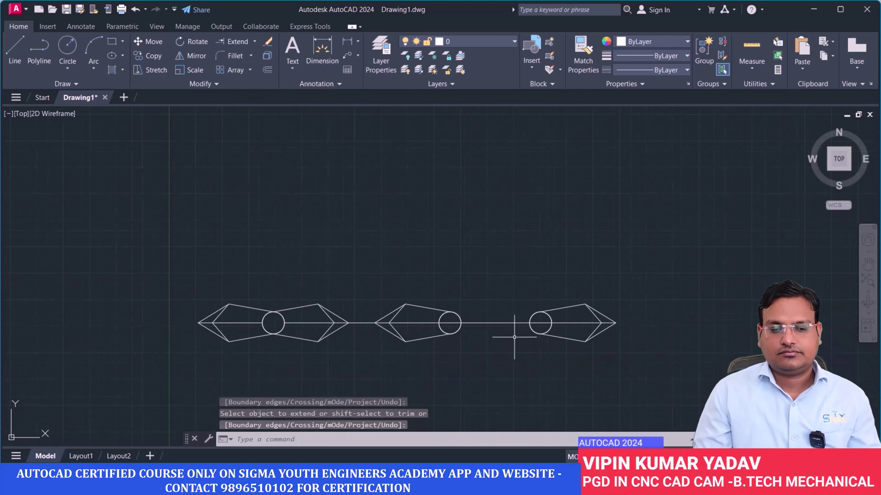
{"action": "scroll", "coordinate": [515, 337], "scroll_direction": "up", "scroll_amount": 5}
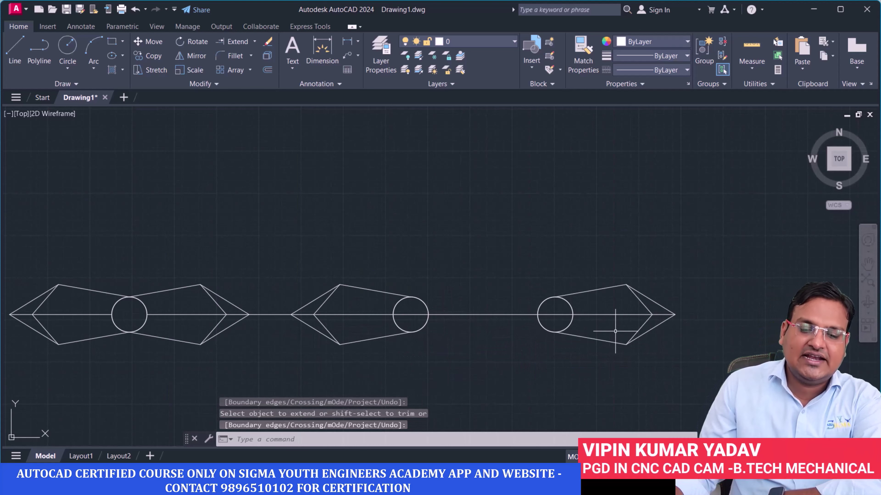
{"action": "scroll", "coordinate": [274, 362], "scroll_direction": "down", "scroll_amount": 2}
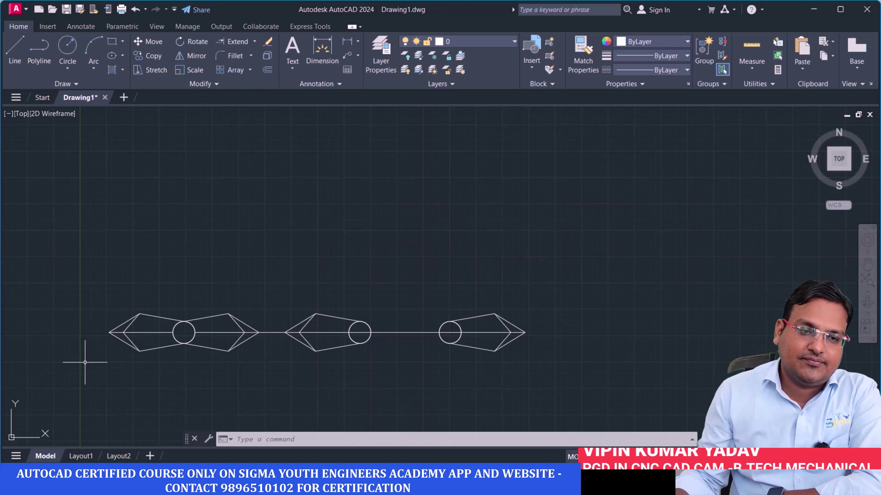
- Draw a short horizontal line above the shapes
{"action": "left_click", "coordinate": [20, 45]}
{"action": "left_click", "coordinate": [311, 227]}
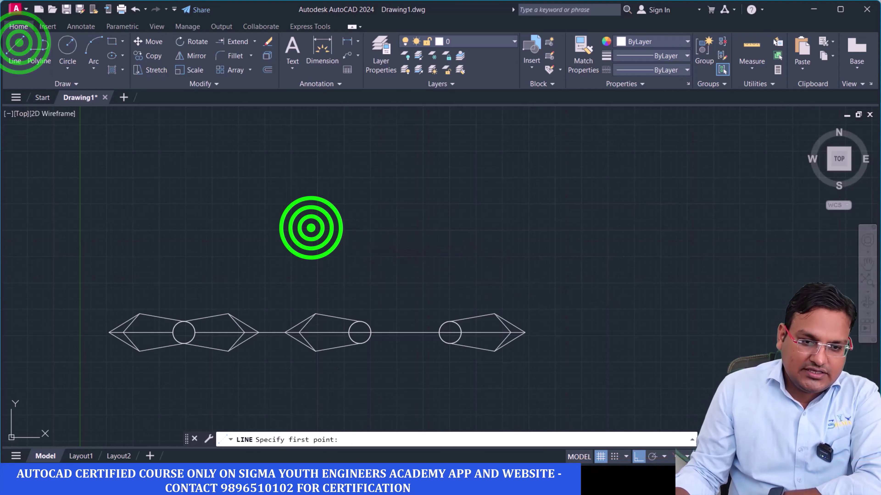
{"action": "left_click", "coordinate": [445, 225]}
{"action": "key", "text": "Return"}
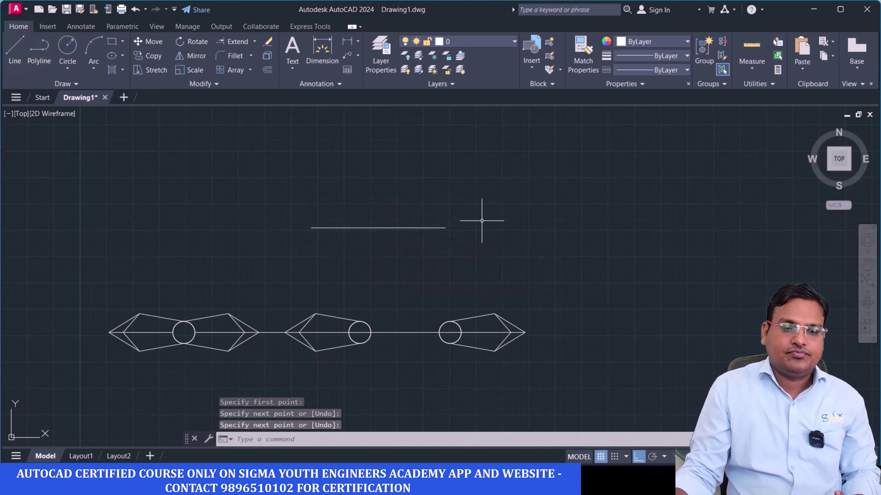
- Draw a separate vertical line to the right of the horizontal line
{"action": "key", "text": "Return"}
{"action": "left_click", "coordinate": [506, 184]}
{"action": "left_click", "coordinate": [505, 257]}
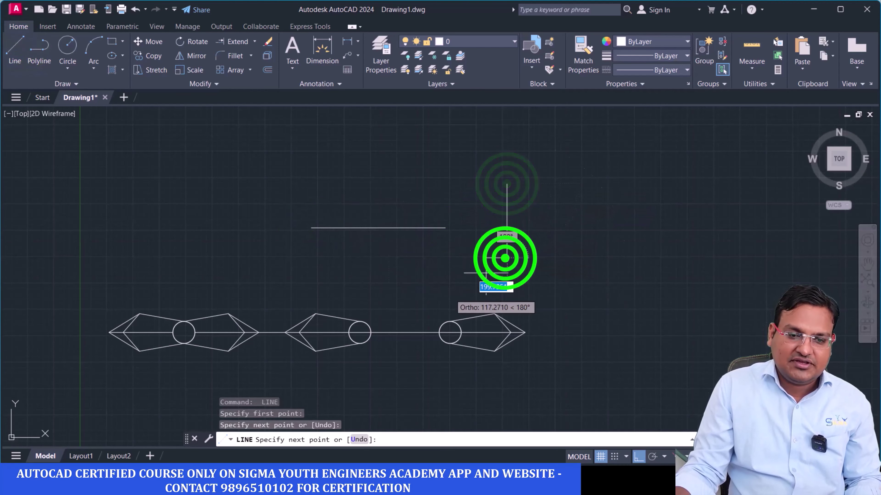
{"action": "key", "text": "Return"}
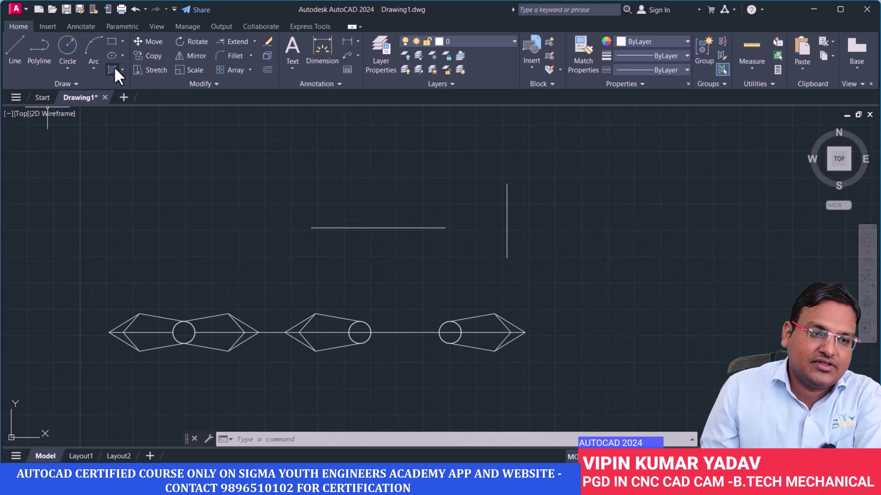
- Extend the horizontal line rightward to the short vertical boundary line
{"action": "left_click", "coordinate": [232, 44]}
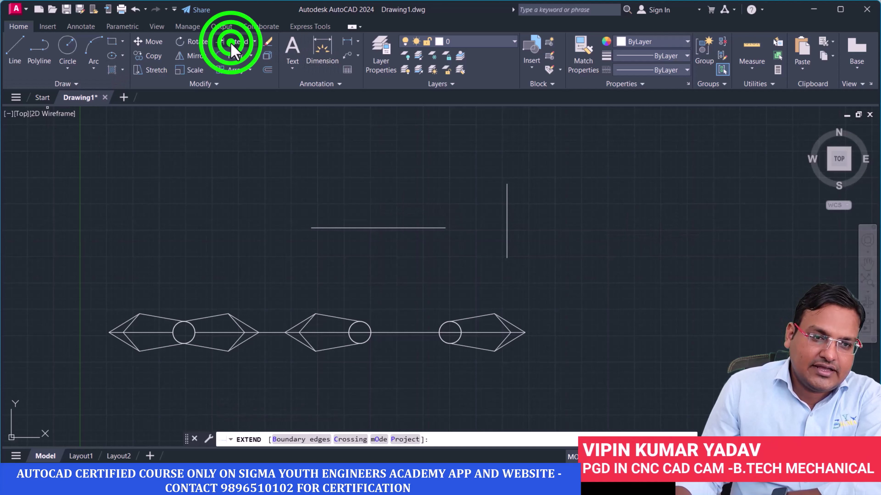
{"action": "left_click", "coordinate": [405, 228]}
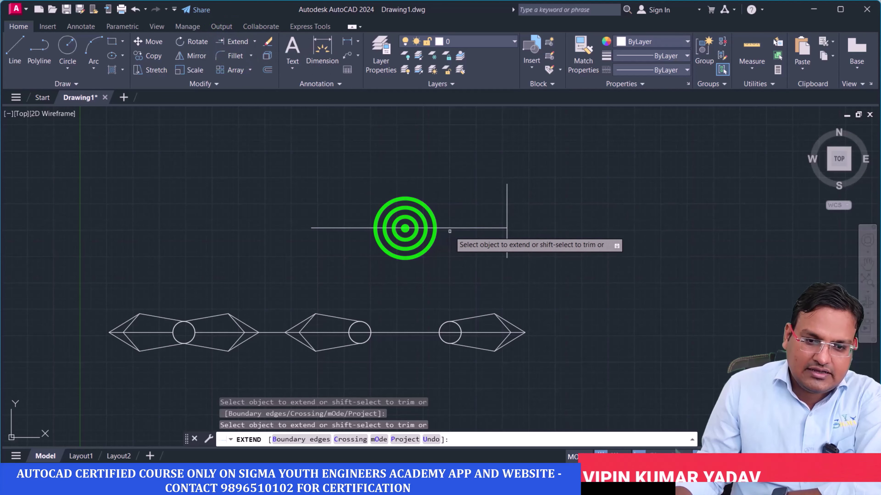
{"action": "left_click", "coordinate": [454, 228]}
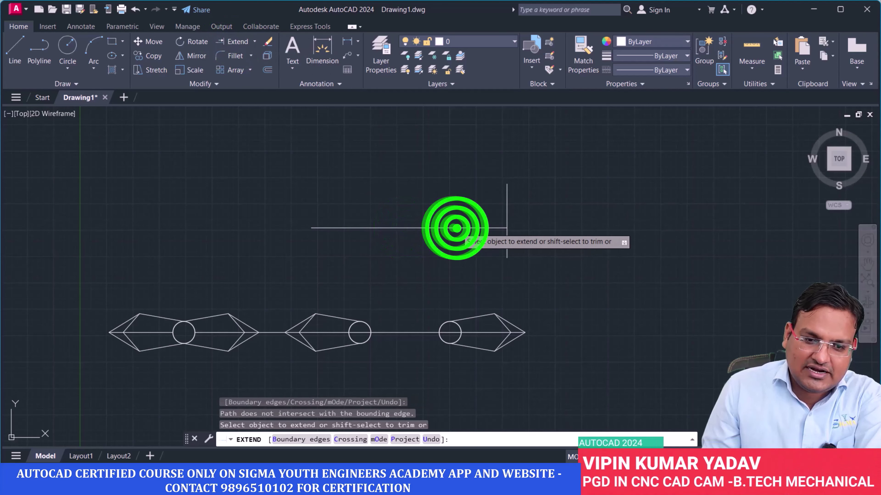
{"action": "left_click", "coordinate": [471, 229]}
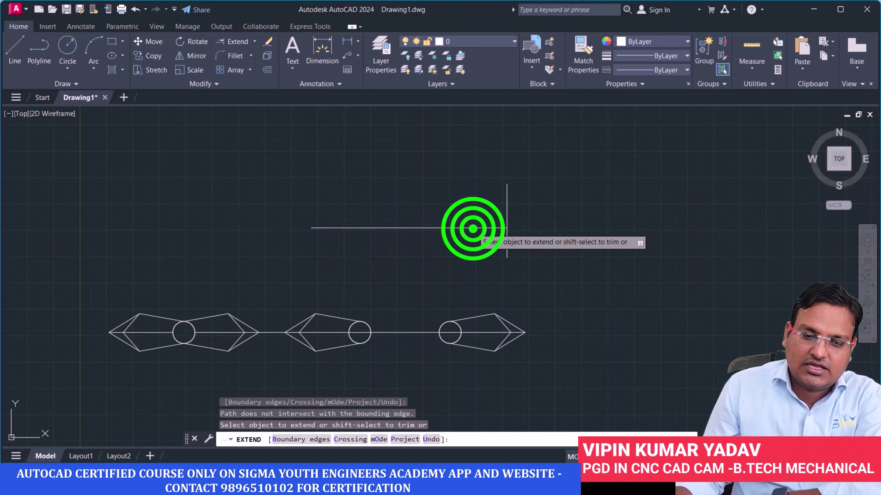
{"action": "left_click", "coordinate": [500, 227]}
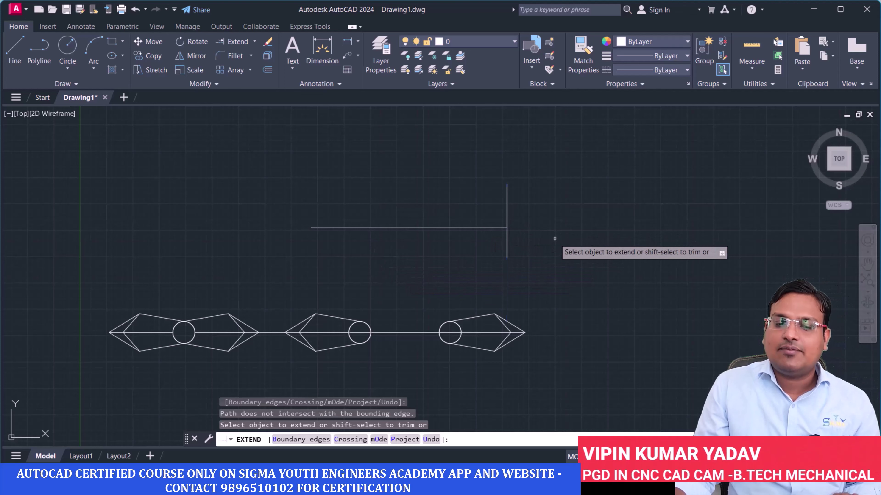
- Draw a long vertical line further to the right
{"action": "key", "text": "Return"}
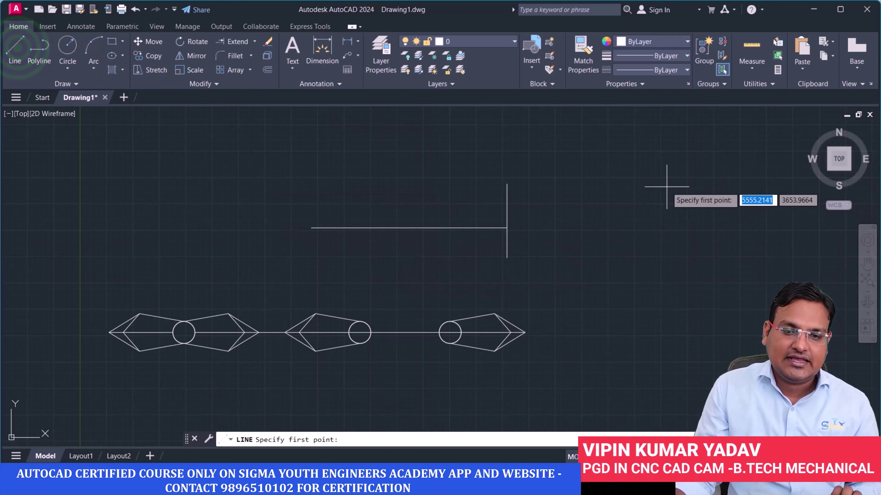
{"action": "left_click", "coordinate": [654, 160]}
{"action": "left_click", "coordinate": [681, 295]}
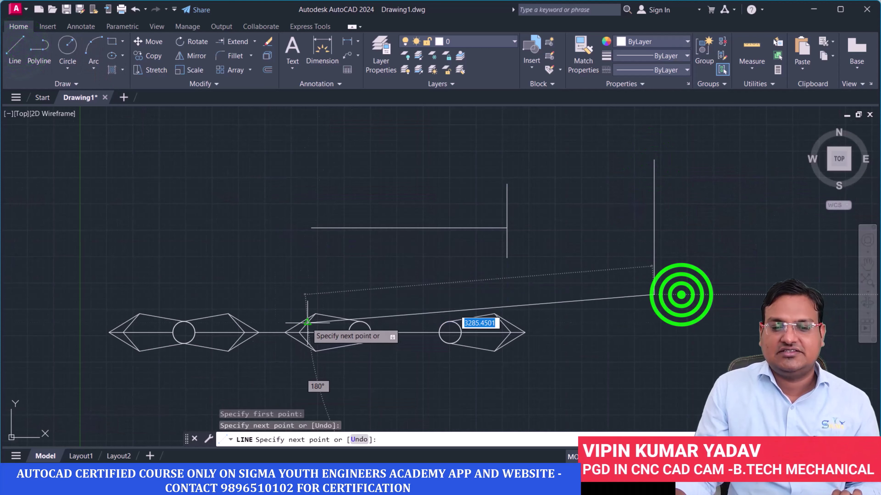
{"action": "key", "text": "Return"}
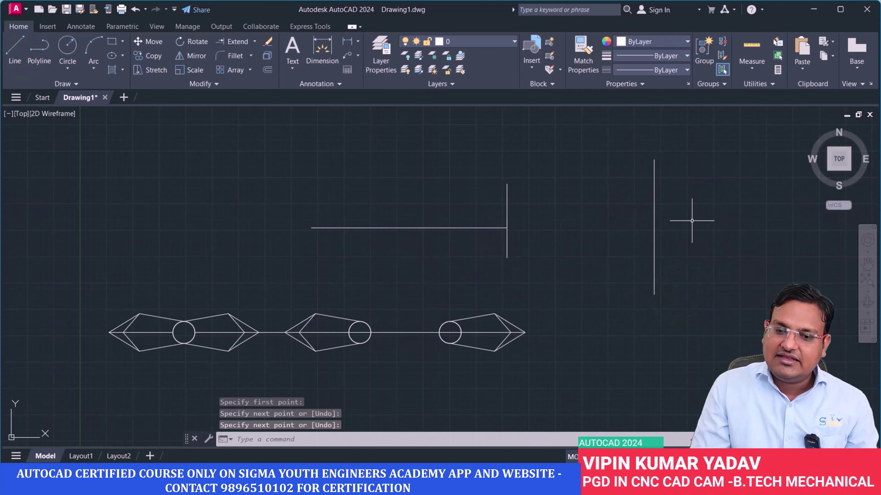
- Extend the horizontal line to meet the new vertical line
{"action": "left_click", "coordinate": [235, 42]}
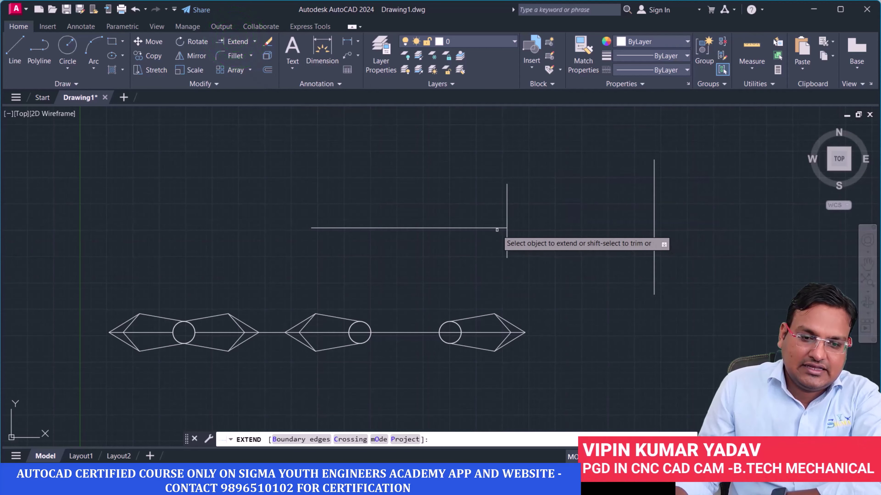
{"action": "left_click", "coordinate": [496, 229]}
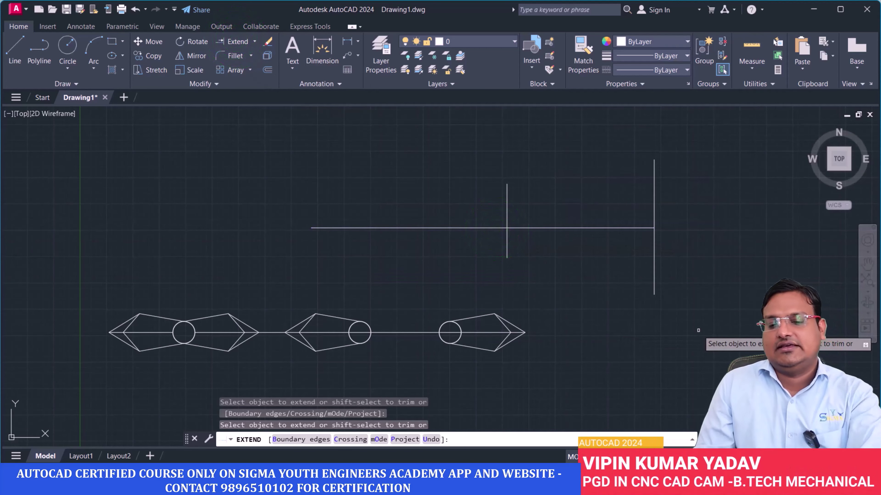
{"action": "key", "text": "Return"}
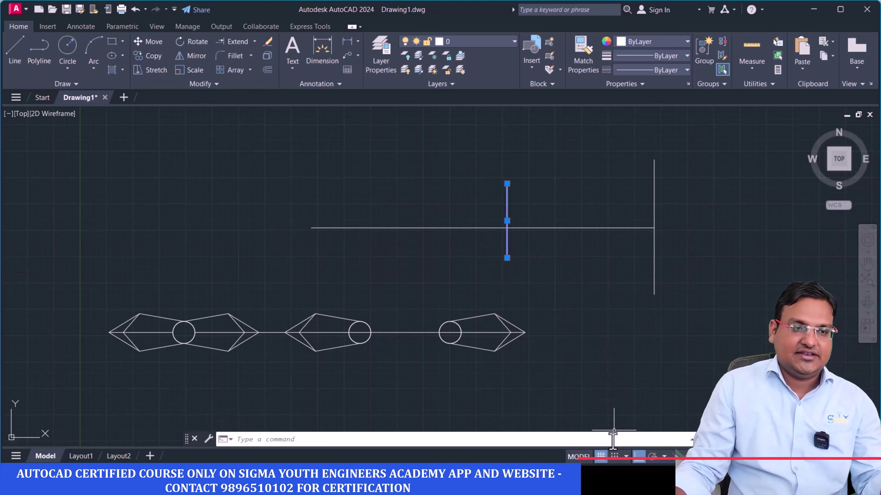
- Extend the short vertical line downward using a fence across it
{"action": "left_click", "coordinate": [236, 42]}
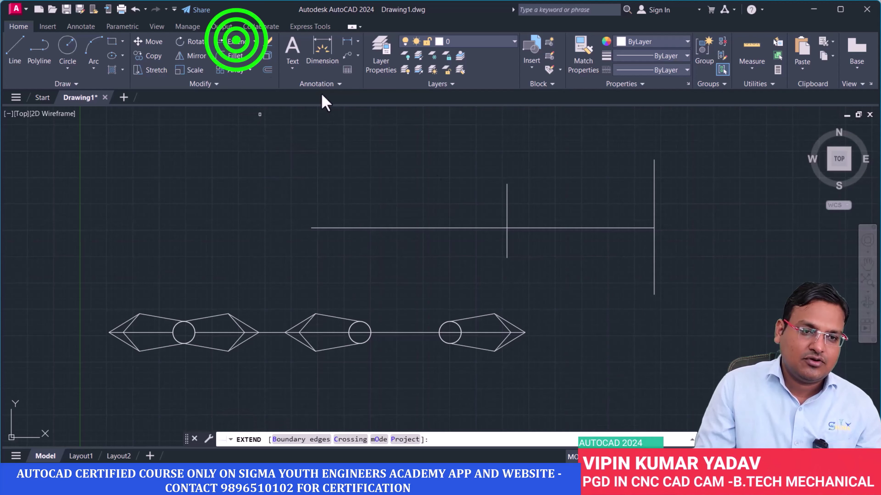
{"action": "left_click", "coordinate": [503, 243]}
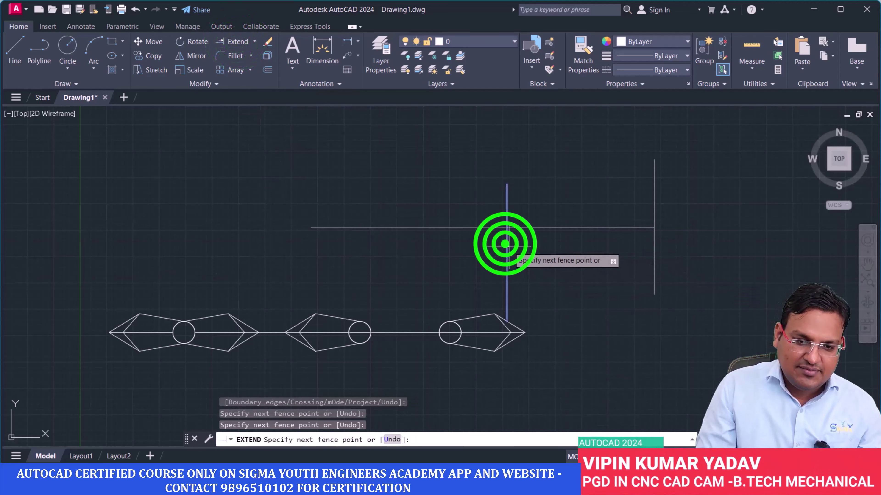
{"action": "left_click", "coordinate": [518, 252]}
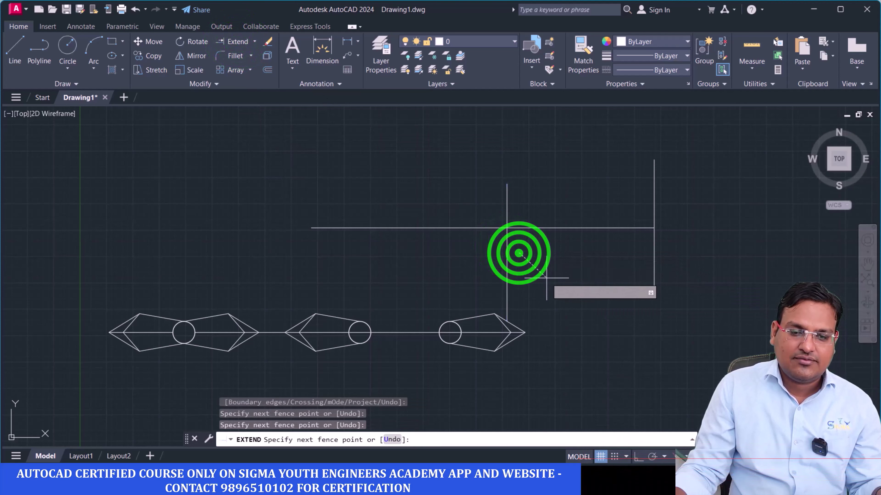
{"action": "left_click", "coordinate": [499, 252]}
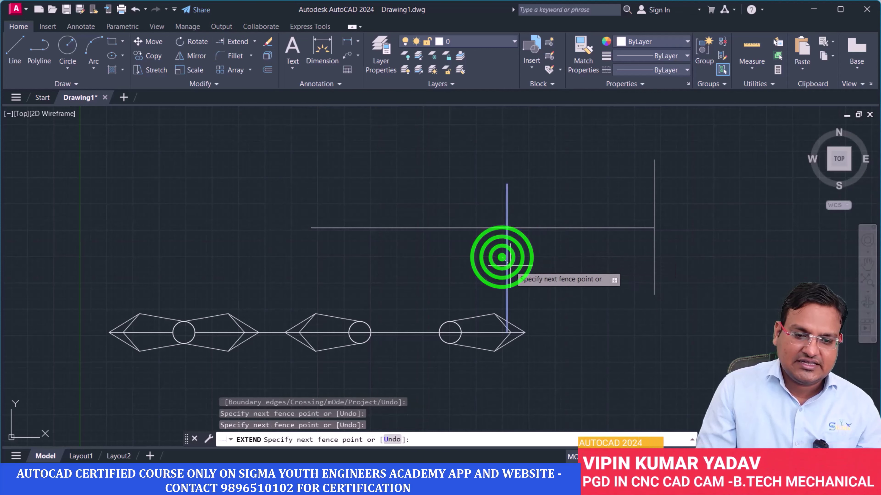
{"action": "key", "text": "Return"}
{"action": "scroll", "coordinate": [516, 339], "scroll_direction": "up", "scroll_amount": 4}
{"action": "scroll", "coordinate": [513, 340], "scroll_direction": "up", "scroll_amount": 6}
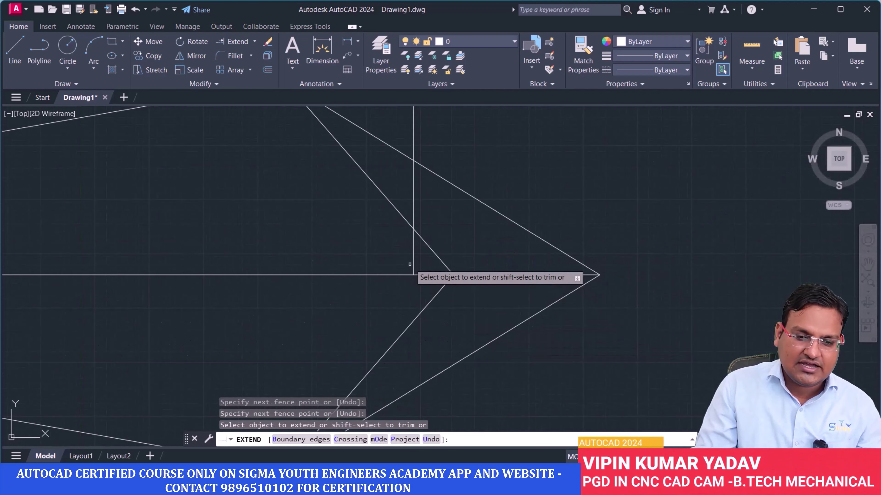
- Extend the vertical line past the diagonal edges down to the petal's tip
{"action": "left_click", "coordinate": [413, 261]}
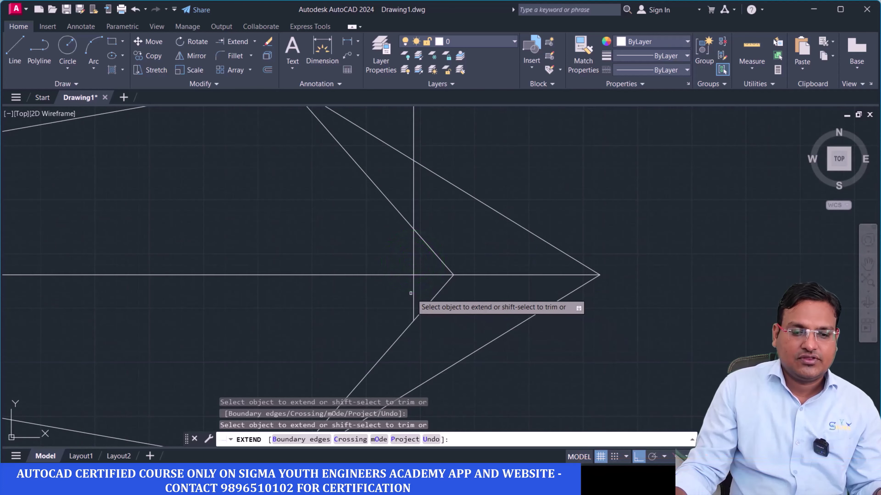
{"action": "left_click", "coordinate": [413, 296]}
{"action": "scroll", "coordinate": [482, 347], "scroll_direction": "down", "scroll_amount": 3}
{"action": "mouse_move", "coordinate": [482, 347]}
{"action": "middle_mouse_down"}
{"action": "mouse_move", "coordinate": [477, 370]}
{"action": "mouse_move", "coordinate": [474, 318]}
{"action": "middle_mouse_up"}
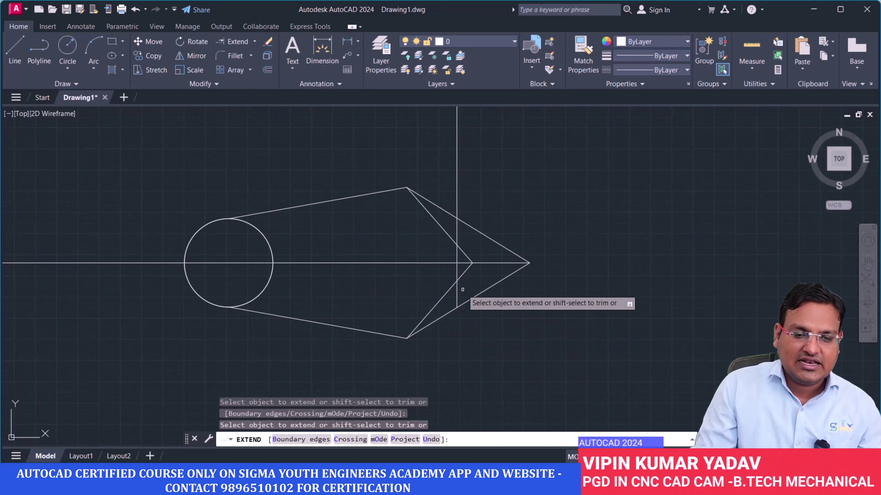
{"action": "left_click", "coordinate": [458, 296]}
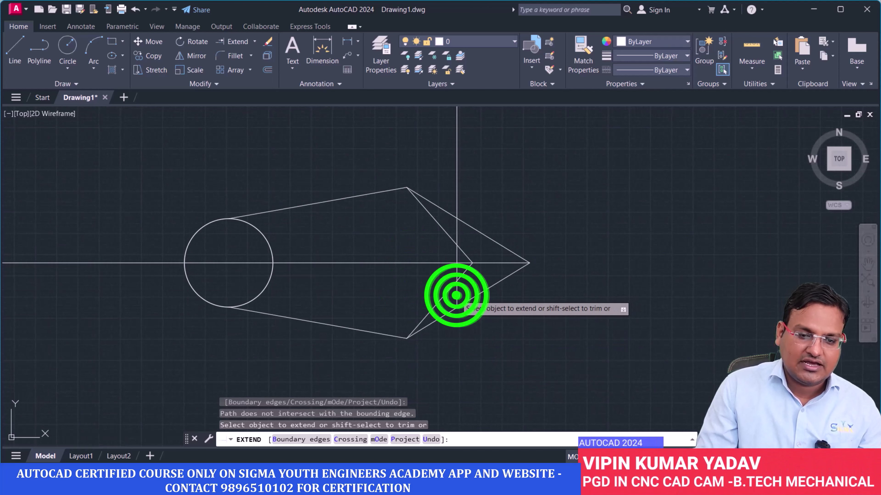
{"action": "left_click", "coordinate": [504, 264]}
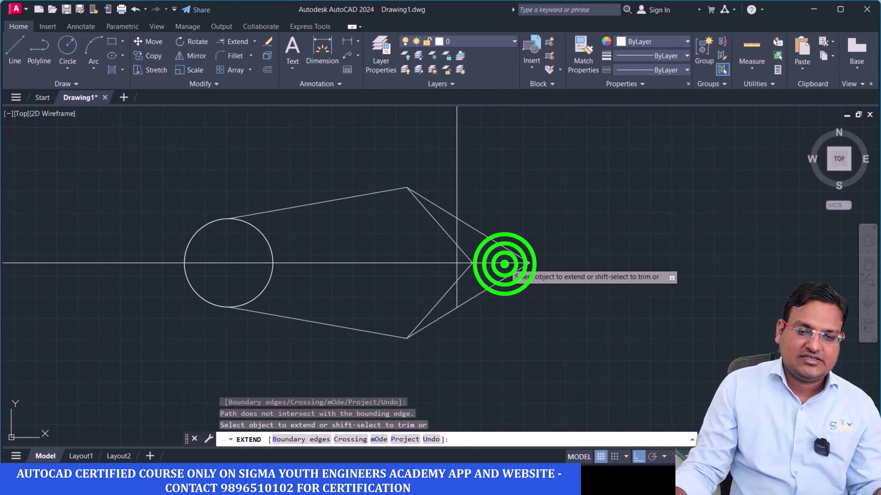
{"action": "scroll", "coordinate": [540, 331], "scroll_direction": "down", "scroll_amount": 4}
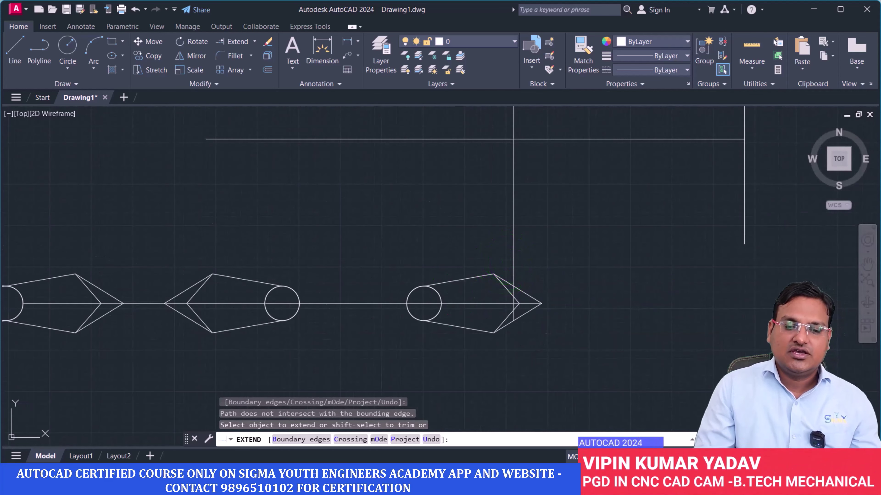
{"action": "key", "text": "Return"}
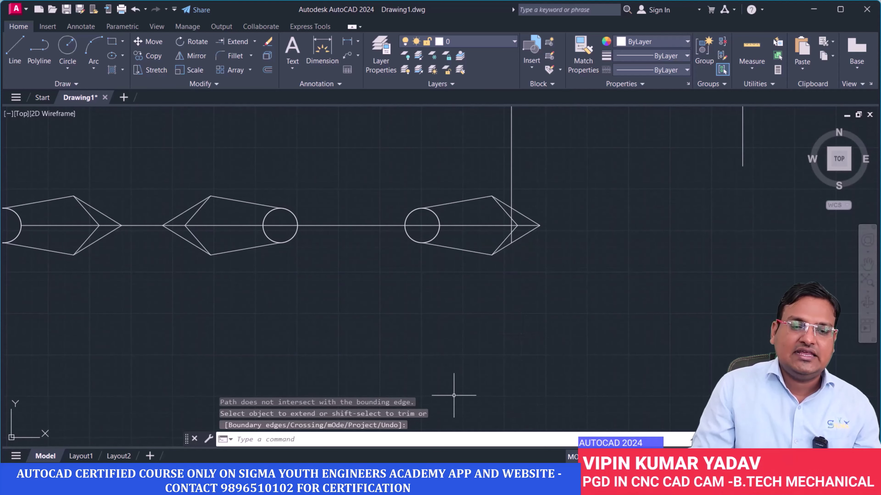
{"action": "scroll", "coordinate": [584, 302], "scroll_direction": "down", "scroll_amount": 2}
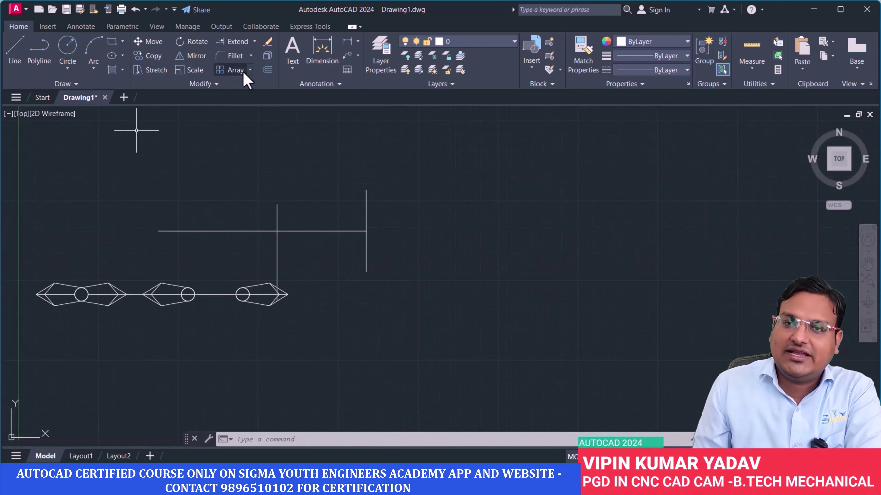
- Draw a four-line rectangle to the right of the existing linework
{"action": "left_click", "coordinate": [250, 56]}
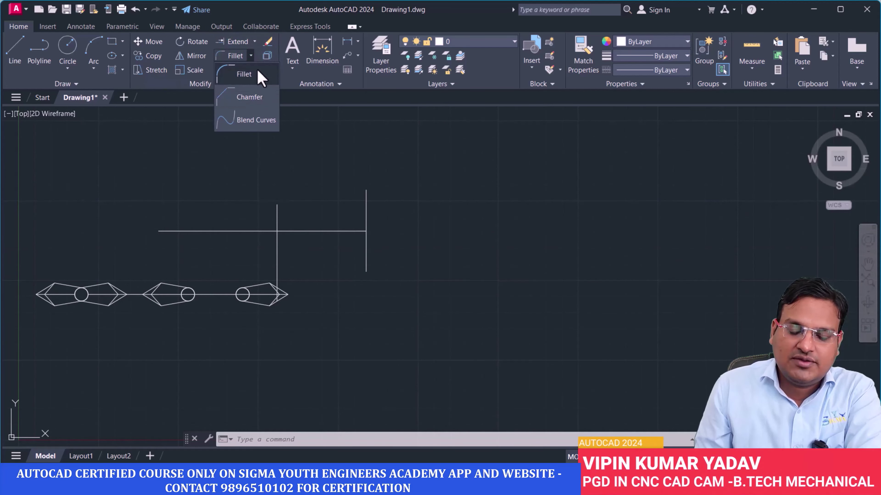
{"action": "left_click", "coordinate": [18, 47]}
{"action": "left_click", "coordinate": [19, 43]}
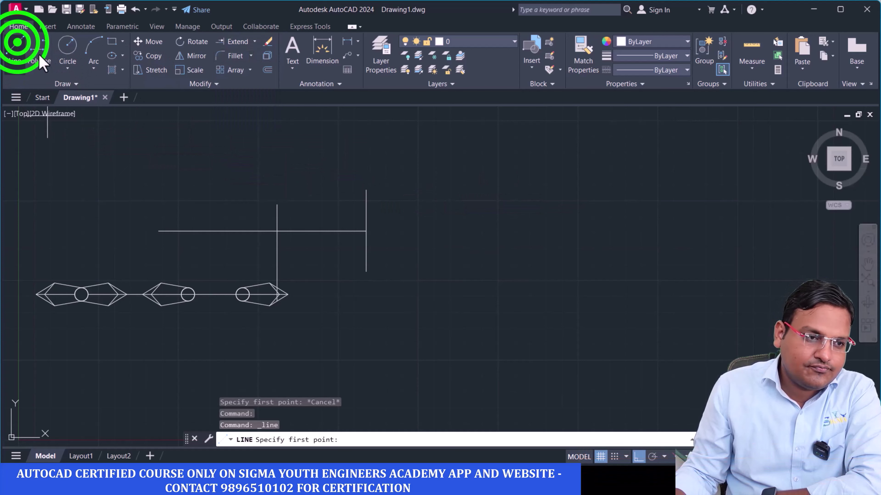
{"action": "left_click", "coordinate": [432, 241]}
{"action": "left_click", "coordinate": [694, 249]}
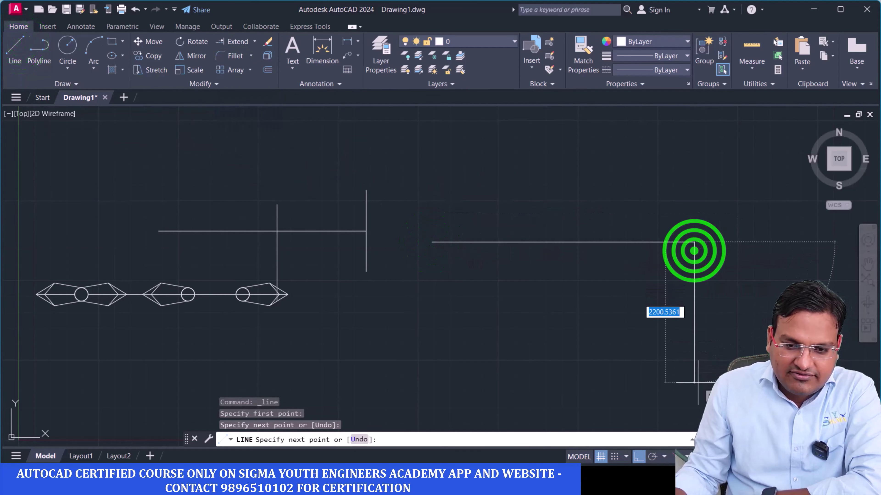
{"action": "left_click", "coordinate": [694, 382]}
{"action": "left_click", "coordinate": [438, 385]}
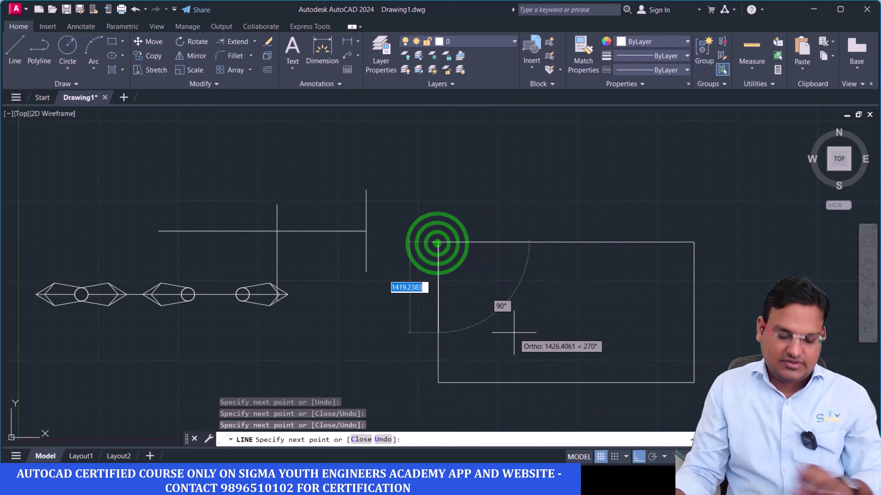
{"action": "key", "text": "Return"}
{"action": "scroll", "coordinate": [688, 251], "scroll_direction": "up", "scroll_amount": 2}
{"action": "middle_click_drag", "start_coordinate": [689, 251], "coordinate": [418, 181]}
{"action": "scroll", "coordinate": [418, 181], "scroll_direction": "down", "scroll_amount": 2}
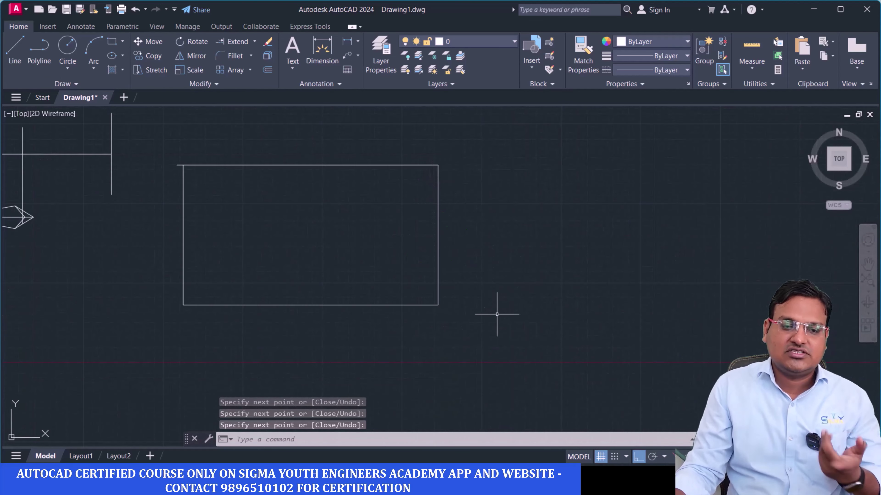
- Fillet the rectangle's top-right corner with radius 50 and trim mode on
{"action": "left_click", "coordinate": [229, 55]}
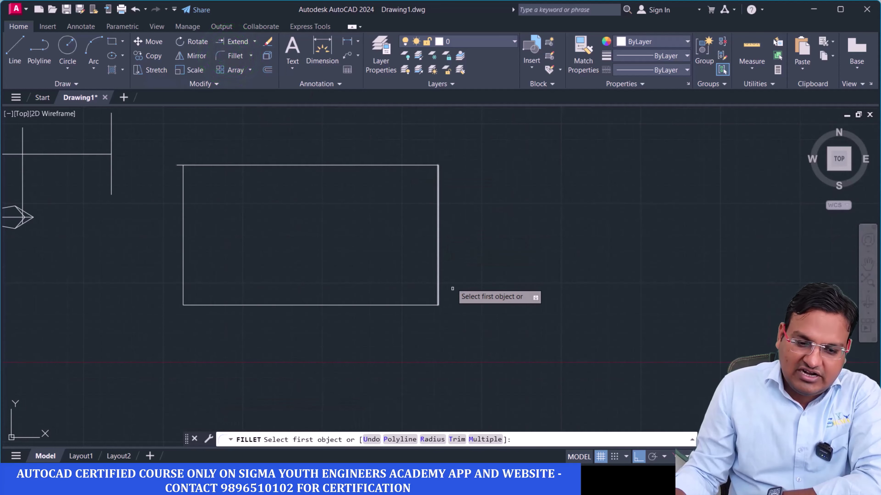
{"action": "left_click", "coordinate": [433, 440]}
{"action": "type", "text": "50"}
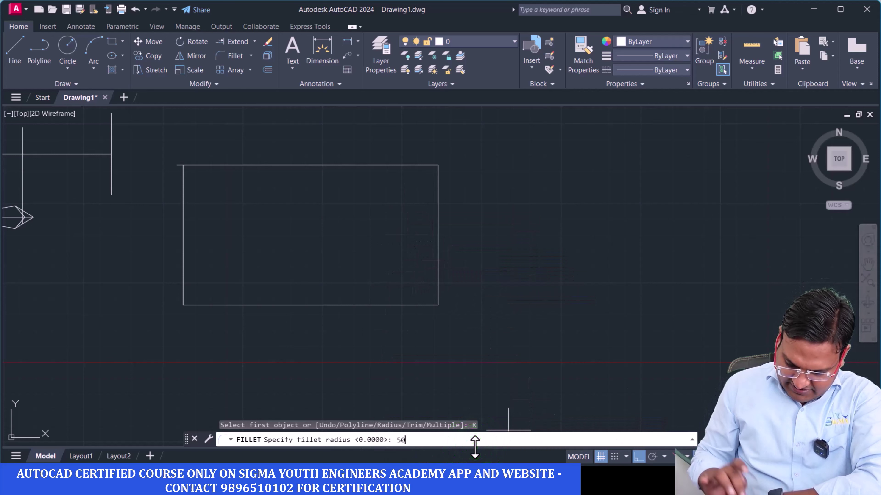
{"action": "key", "text": "Return"}
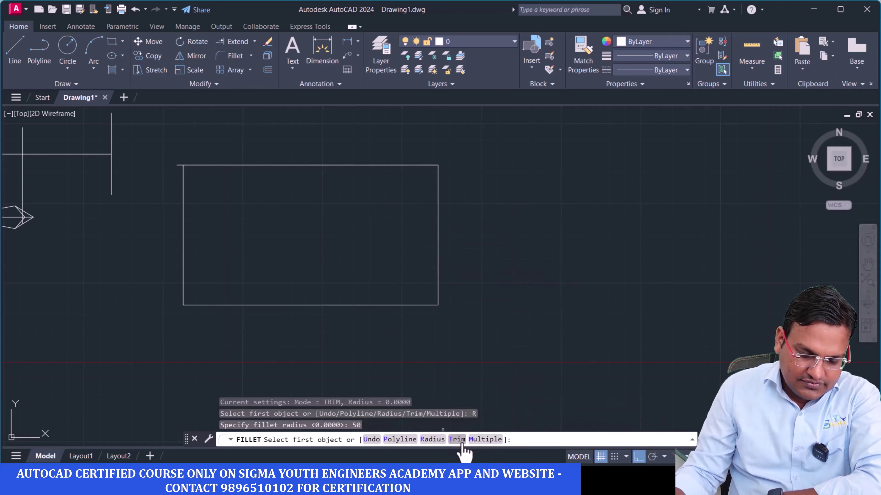
{"action": "left_click", "coordinate": [457, 440]}
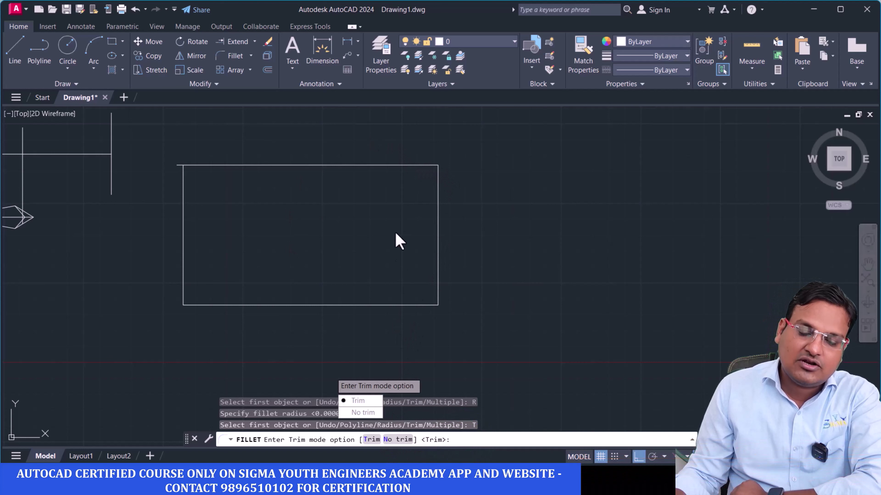
{"action": "left_click", "coordinate": [373, 440]}
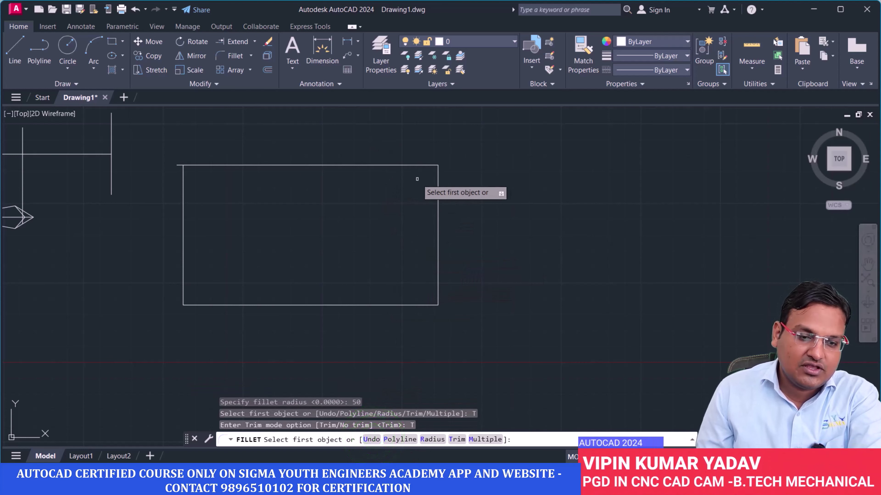
{"action": "left_click", "coordinate": [437, 190]}
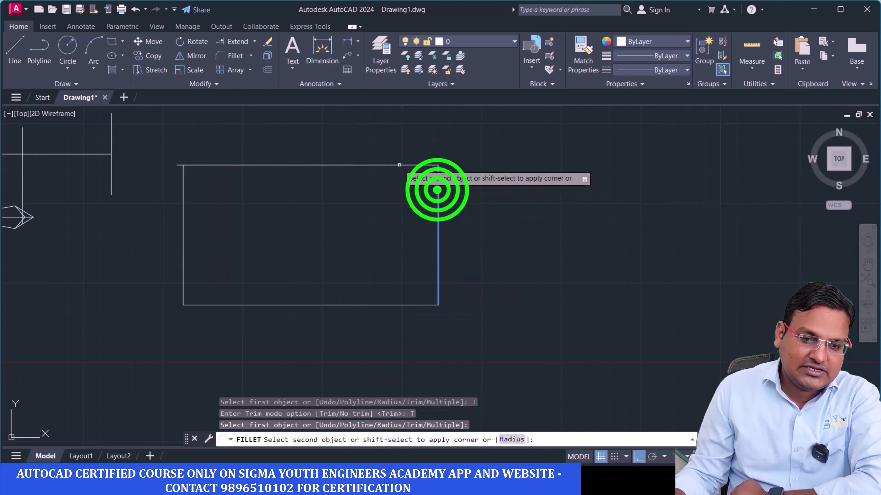
{"action": "left_click", "coordinate": [390, 165]}
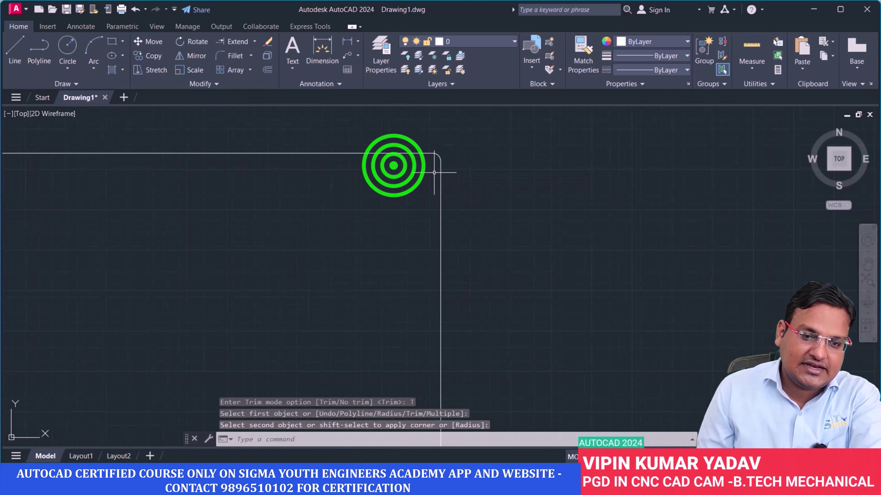
{"action": "scroll", "coordinate": [445, 155], "scroll_direction": "up", "scroll_amount": 5}
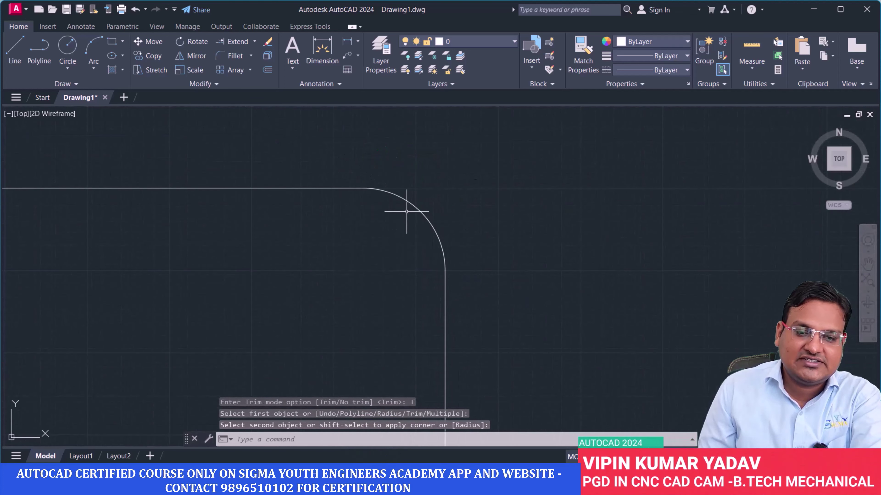
{"action": "middle_click_drag", "start_coordinate": [423, 228], "coordinate": [405, 245]}
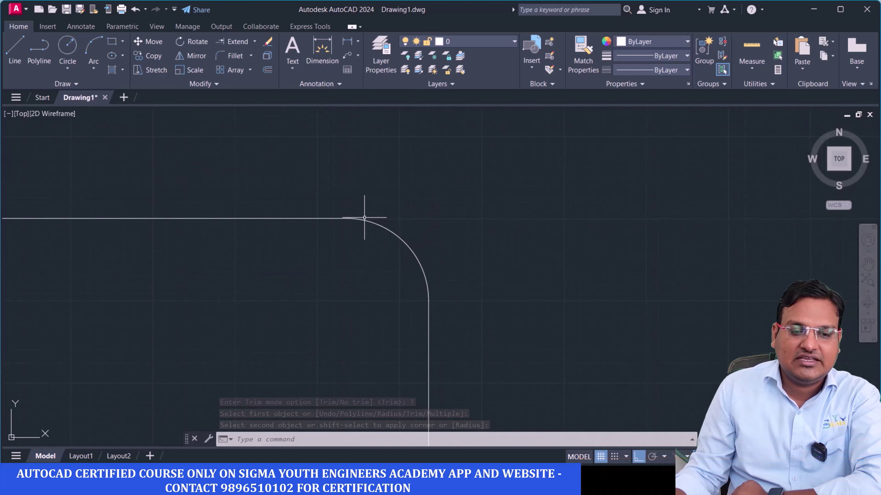
- Add an R50 radius dimension to the rounded top-right corner arc
{"action": "left_click", "coordinate": [358, 42]}
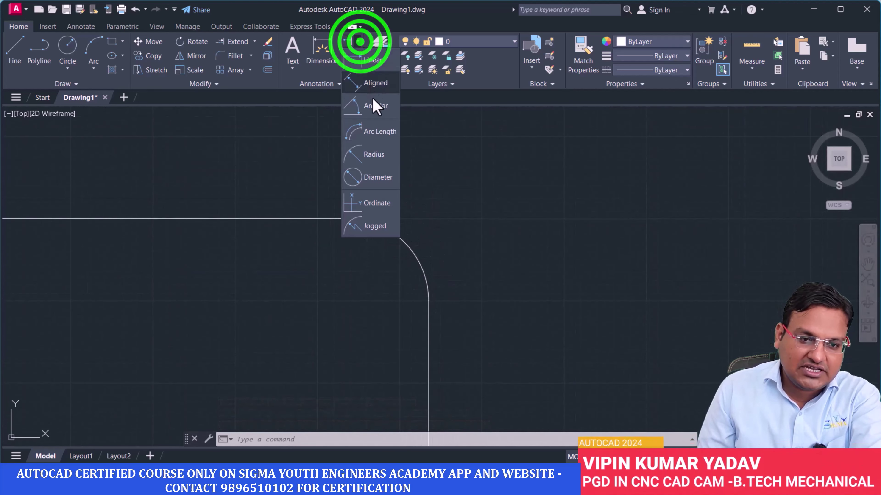
{"action": "left_click", "coordinate": [372, 154]}
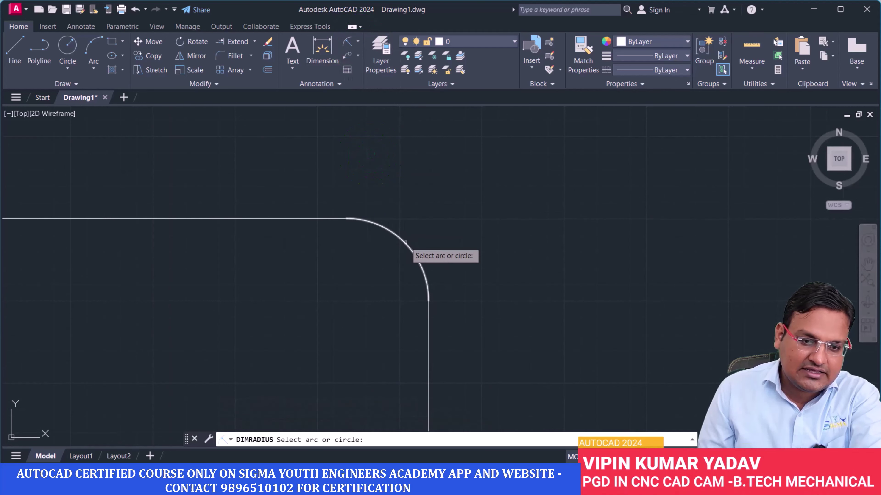
{"action": "left_click", "coordinate": [405, 243]}
{"action": "left_click", "coordinate": [443, 224]}
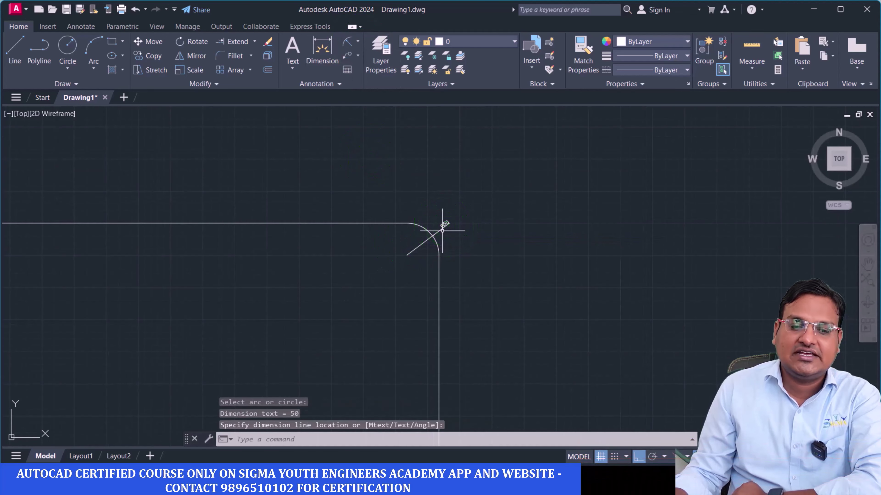
{"action": "scroll", "coordinate": [447, 224], "scroll_direction": "down", "scroll_amount": 3}
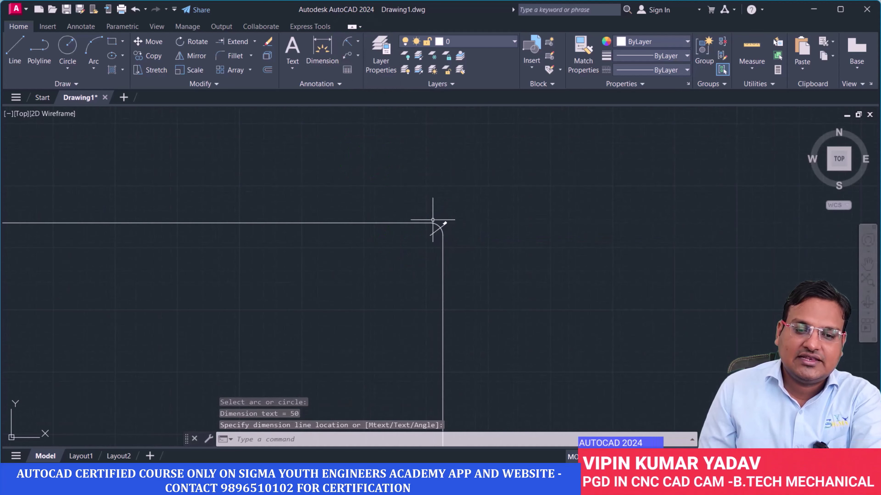
{"action": "scroll", "coordinate": [444, 228], "scroll_direction": "up", "scroll_amount": 5}
{"action": "scroll", "coordinate": [451, 215], "scroll_direction": "up", "scroll_amount": 4}
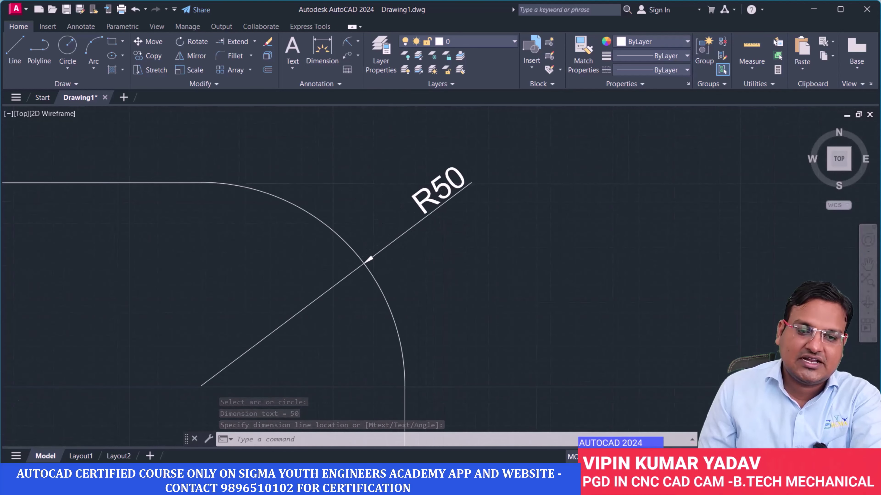
{"action": "scroll", "coordinate": [430, 194], "scroll_direction": "down", "scroll_amount": 5}
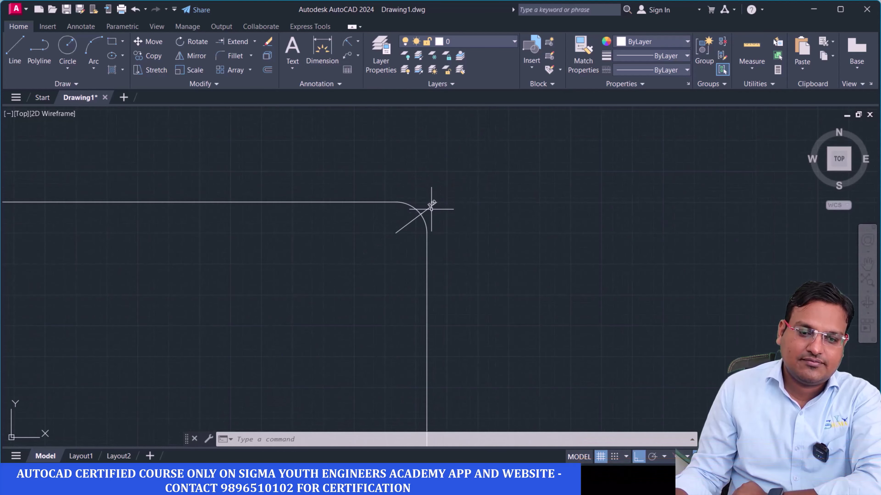
{"action": "scroll", "coordinate": [430, 270], "scroll_direction": "down", "scroll_amount": 5}
{"action": "scroll", "coordinate": [440, 292], "scroll_direction": "down", "scroll_amount": 5}
- Fillet the rectangle's bottom-right corner with a 1000 radius
{"action": "scroll", "coordinate": [451, 298], "scroll_direction": "up", "scroll_amount": 3}
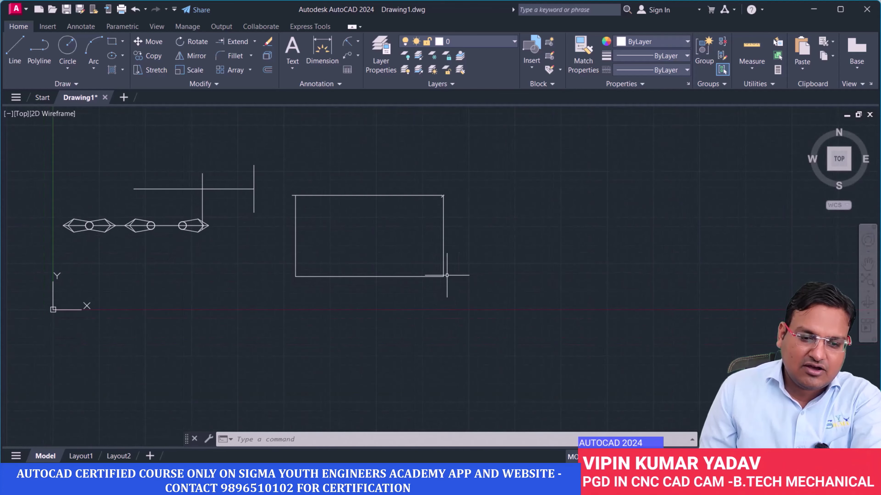
{"action": "scroll", "coordinate": [440, 321], "scroll_direction": "up", "scroll_amount": 5}
{"action": "mouse_move", "coordinate": [397, 227]}
{"action": "middle_mouse_down"}
{"action": "mouse_move", "coordinate": [436, 247]}
{"action": "mouse_move", "coordinate": [433, 258]}
{"action": "middle_mouse_up"}
{"action": "middle_click_drag", "start_coordinate": [373, 213], "coordinate": [477, 258]}
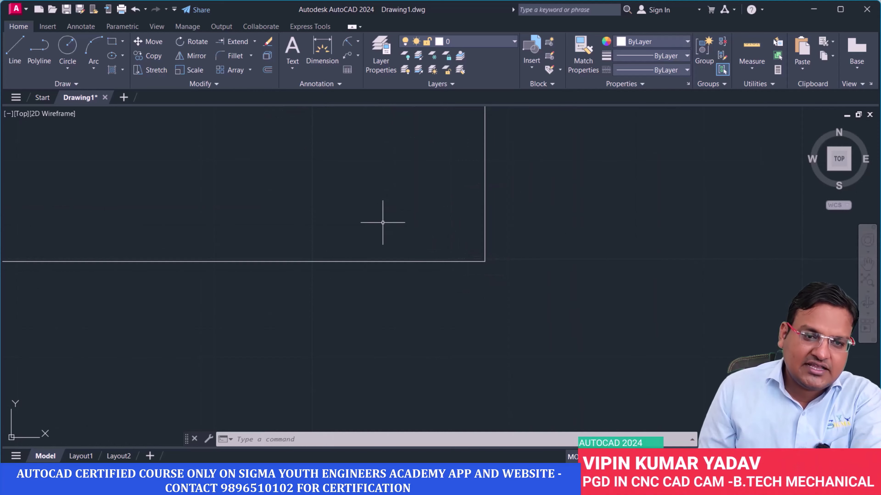
{"action": "left_click", "coordinate": [231, 56]}
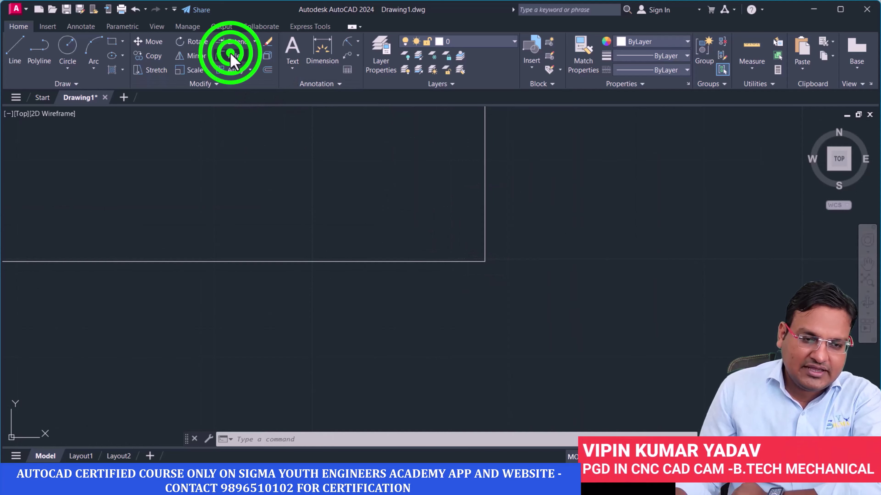
{"action": "left_click", "coordinate": [430, 440]}
{"action": "type", "text": "1000"}
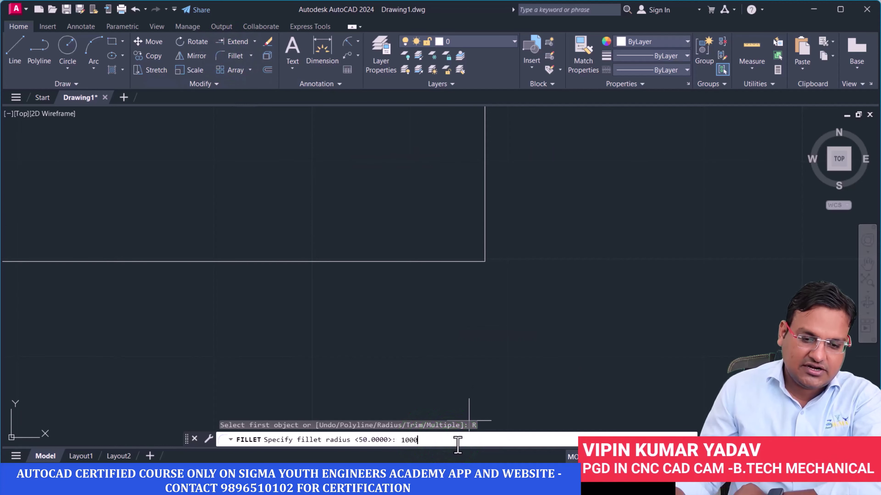
{"action": "key", "text": "Return"}
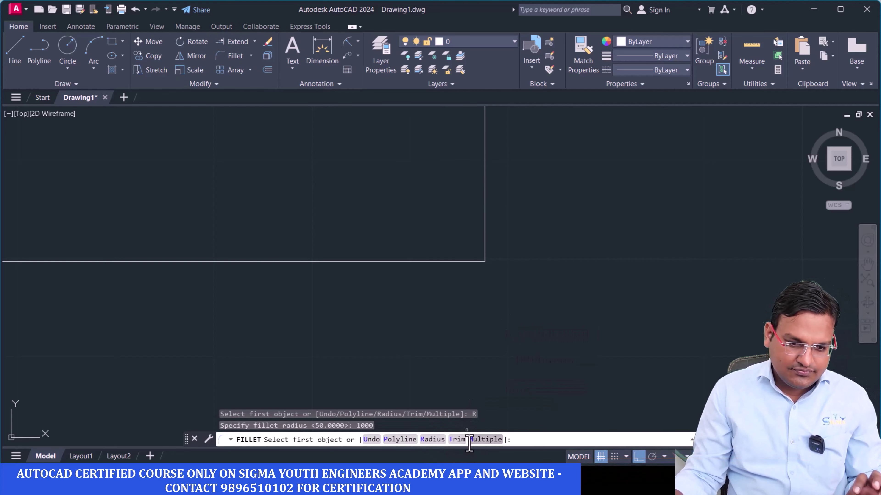
{"action": "left_click", "coordinate": [449, 262]}
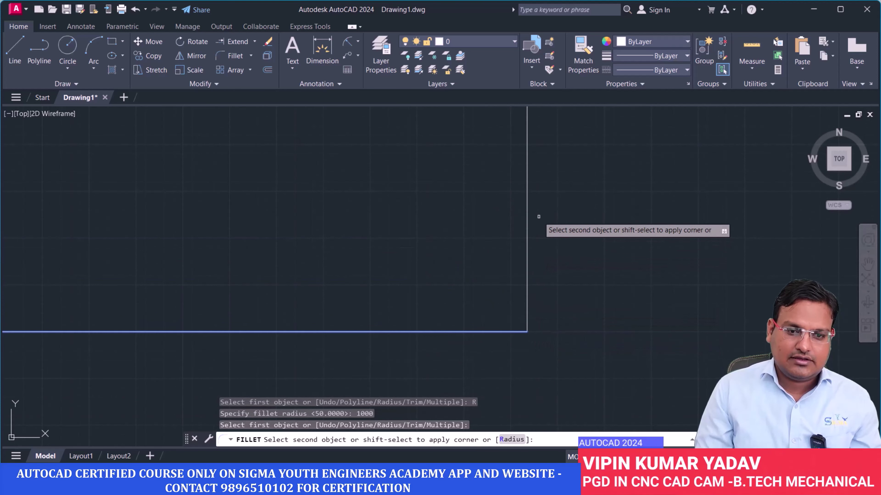
{"action": "left_click", "coordinate": [530, 157]}
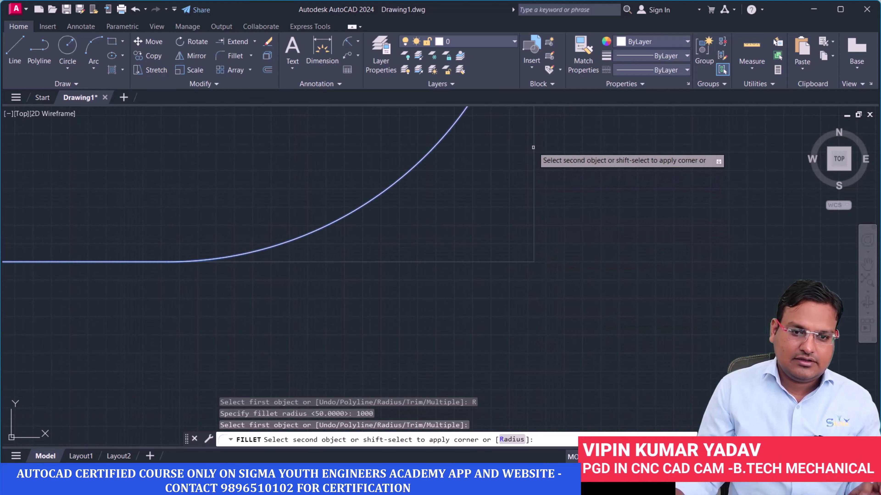
{"action": "scroll", "coordinate": [589, 309], "scroll_direction": "down", "scroll_amount": 3}
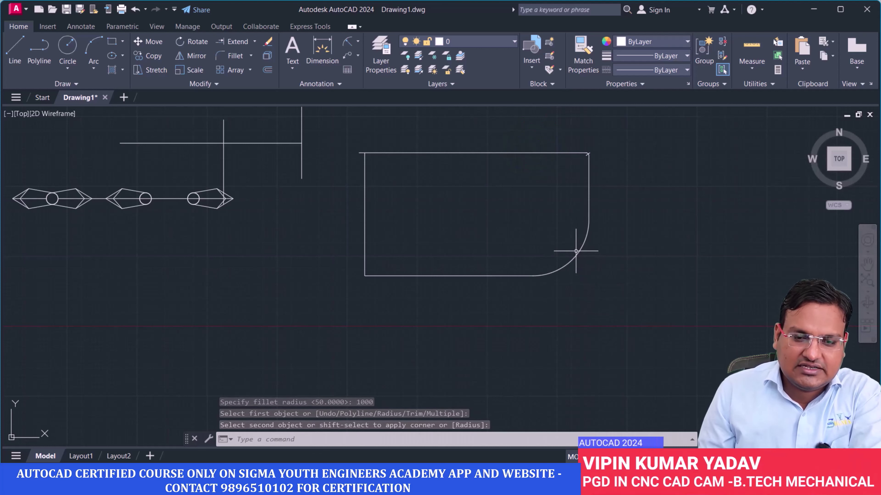
{"action": "scroll", "coordinate": [589, 149], "scroll_direction": "up", "scroll_amount": 3}
{"action": "scroll", "coordinate": [590, 147], "scroll_direction": "up", "scroll_amount": 2}
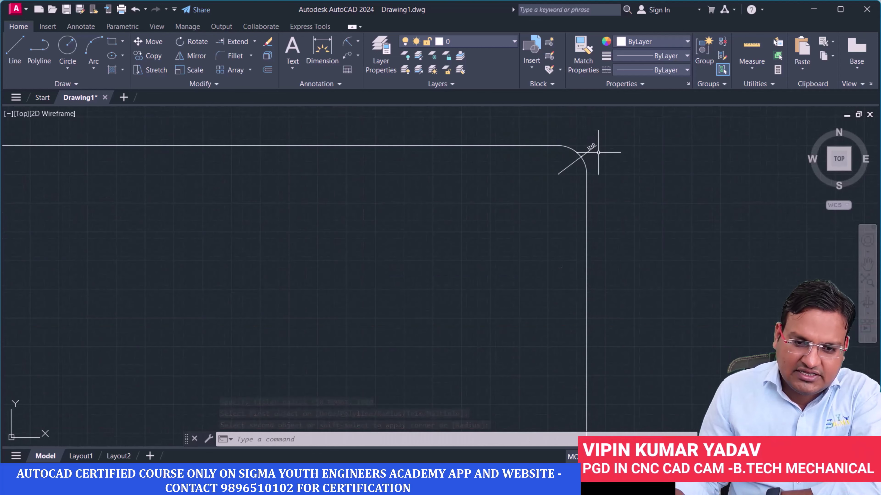
{"action": "scroll", "coordinate": [599, 148], "scroll_direction": "up", "scroll_amount": 2}
{"action": "scroll", "coordinate": [594, 173], "scroll_direction": "down", "scroll_amount": 2}
{"action": "scroll", "coordinate": [443, 144], "scroll_direction": "down", "scroll_amount": 2}
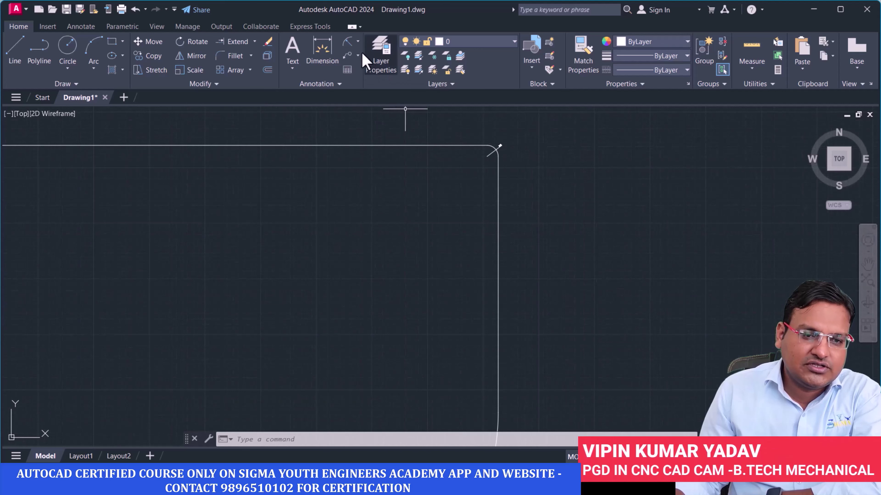
- Add an R1000 radius dimension to the large bottom-right arc
{"action": "left_click", "coordinate": [348, 41]}
{"action": "scroll", "coordinate": [583, 368], "scroll_direction": "down", "scroll_amount": 3}
{"action": "middle_click_drag", "start_coordinate": [583, 368], "coordinate": [533, 311]}
{"action": "scroll", "coordinate": [512, 317], "scroll_direction": "up", "scroll_amount": 5}
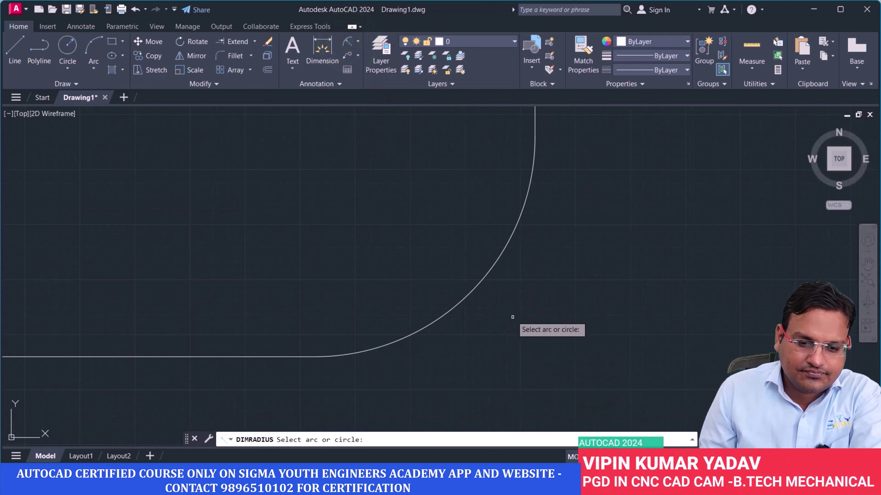
{"action": "left_click", "coordinate": [490, 269]}
{"action": "scroll", "coordinate": [496, 275], "scroll_direction": "up", "scroll_amount": 2}
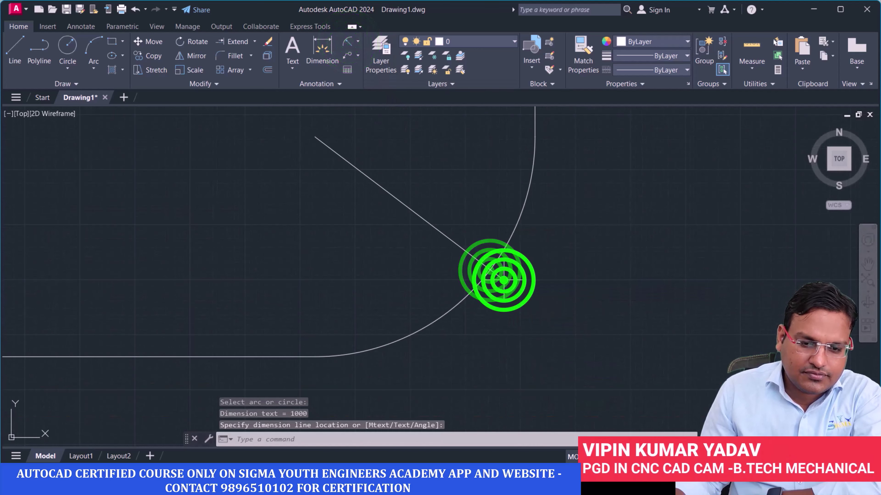
{"action": "scroll", "coordinate": [502, 276], "scroll_direction": "up", "scroll_amount": 3}
{"action": "scroll", "coordinate": [506, 281], "scroll_direction": "up", "scroll_amount": 2}
{"action": "scroll", "coordinate": [512, 287], "scroll_direction": "down", "scroll_amount": 2}
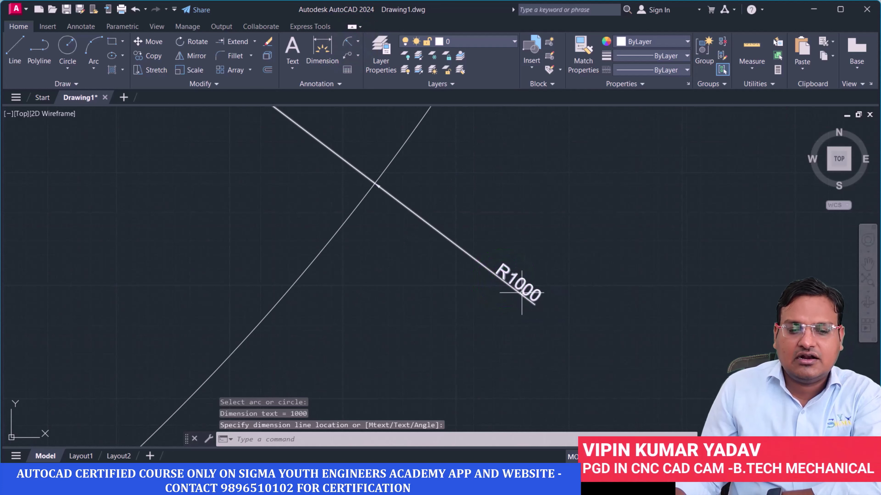
{"action": "scroll", "coordinate": [515, 294], "scroll_direction": "down", "scroll_amount": 2}
{"action": "scroll", "coordinate": [513, 299], "scroll_direction": "down", "scroll_amount": 2}
{"action": "scroll", "coordinate": [512, 299], "scroll_direction": "down", "scroll_amount": 3}
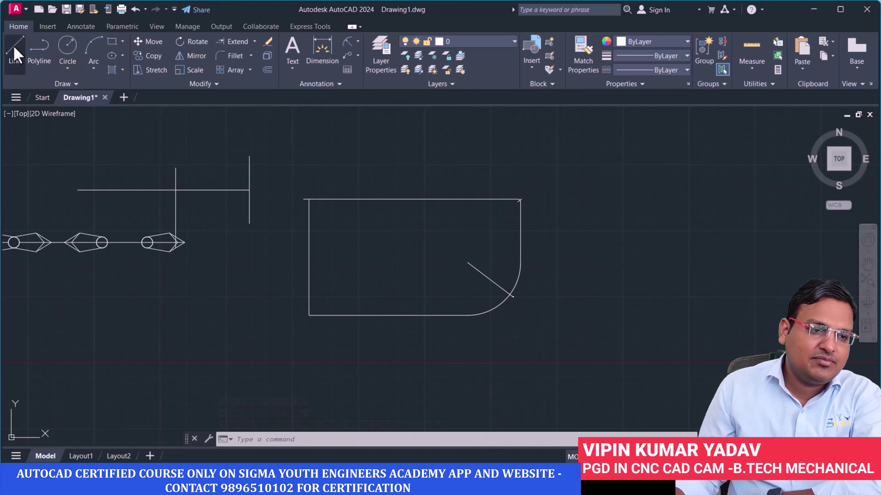
- Draw a closed square outline from four connected lines
{"action": "left_click", "coordinate": [14, 53]}
{"action": "scroll", "coordinate": [263, 229], "scroll_direction": "up", "scroll_amount": 3}
{"action": "scroll", "coordinate": [250, 305], "scroll_direction": "up", "scroll_amount": 3}
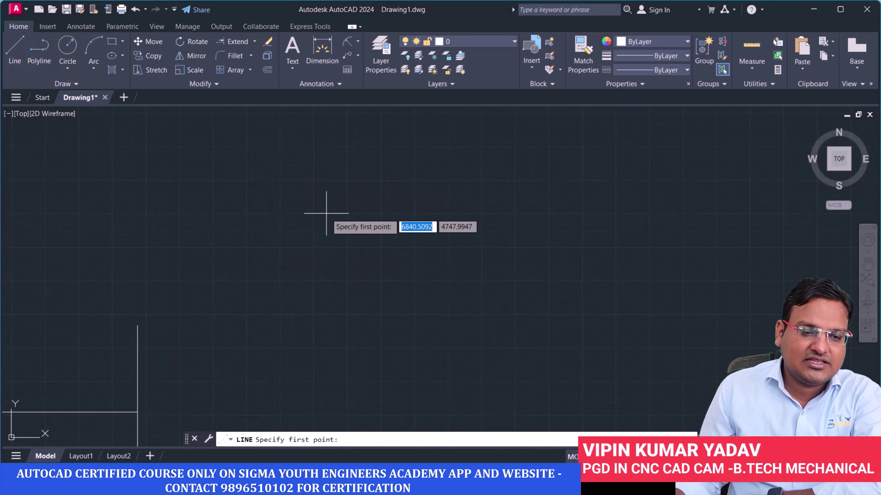
{"action": "left_click", "coordinate": [326, 214]}
{"action": "left_click", "coordinate": [428, 231]}
{"action": "left_click", "coordinate": [423, 307]}
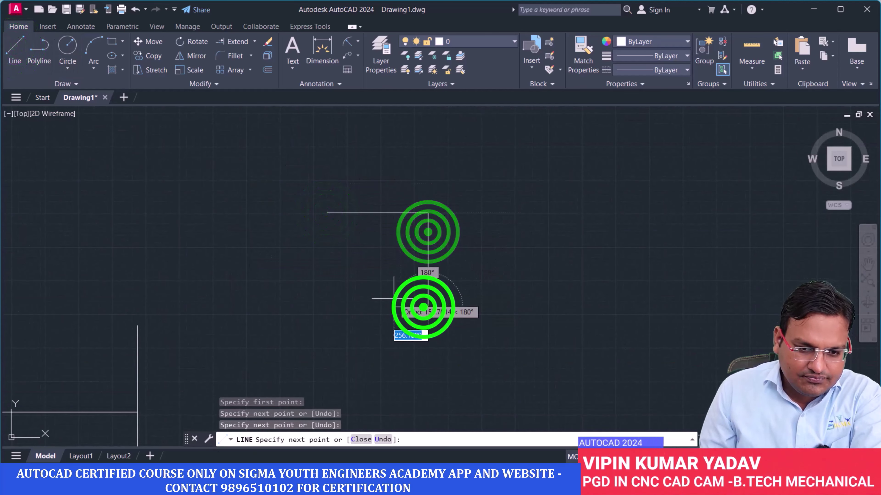
{"action": "left_click", "coordinate": [320, 307]}
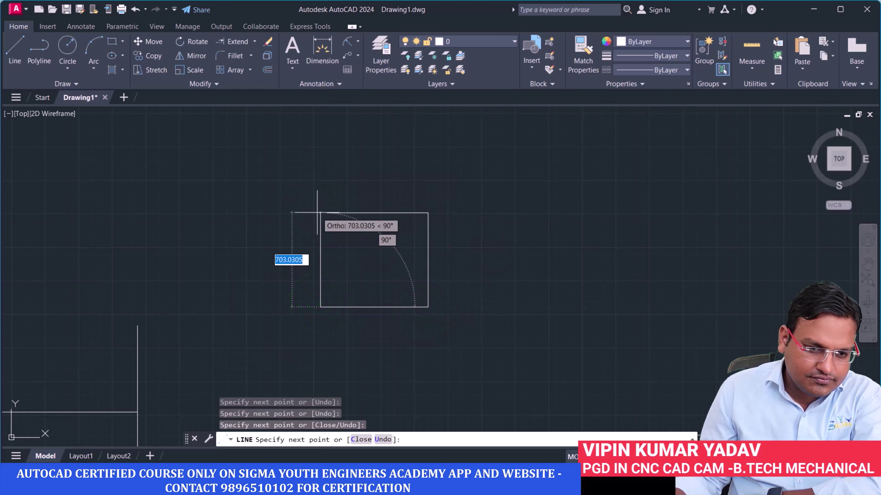
{"action": "left_click", "coordinate": [317, 212]}
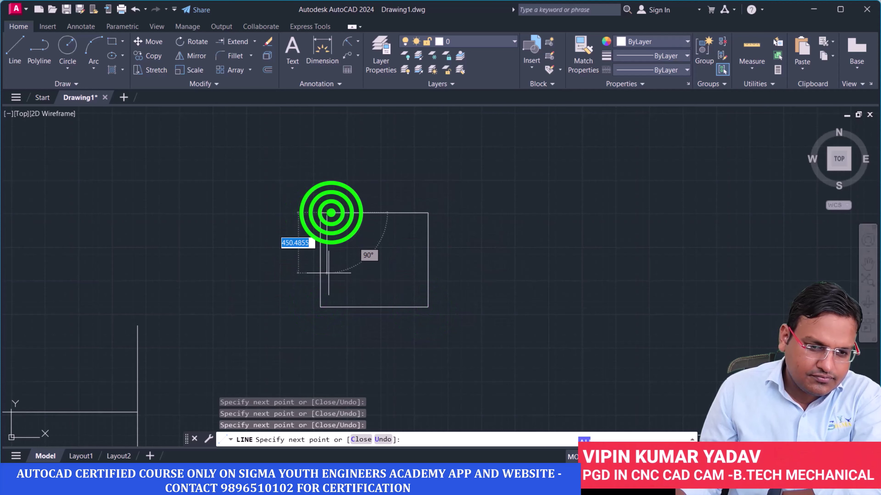
{"action": "key", "text": "Return"}
- Chamfer the square's top-right corner with equal 25 distances on the top and right edges
{"action": "scroll", "coordinate": [388, 232], "scroll_direction": "up", "scroll_amount": 1}
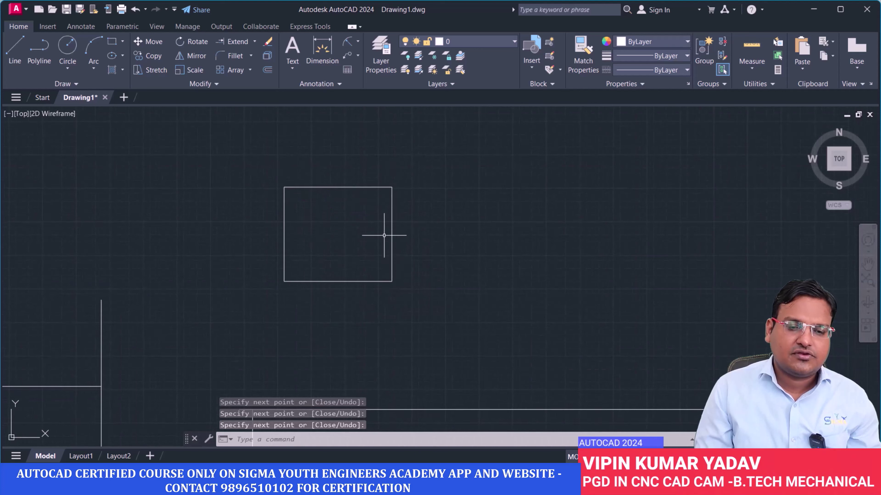
{"action": "scroll", "coordinate": [391, 236], "scroll_direction": "up", "scroll_amount": 2}
{"action": "scroll", "coordinate": [381, 219], "scroll_direction": "up", "scroll_amount": 2}
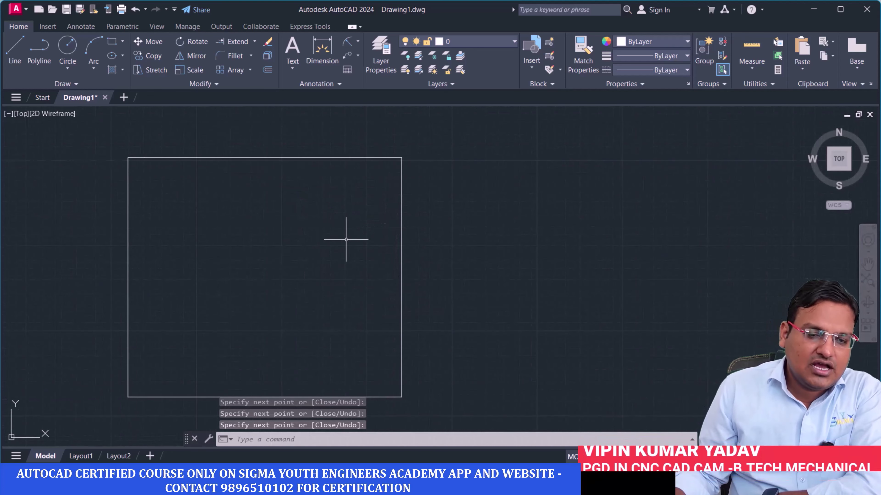
{"action": "left_click", "coordinate": [251, 55]}
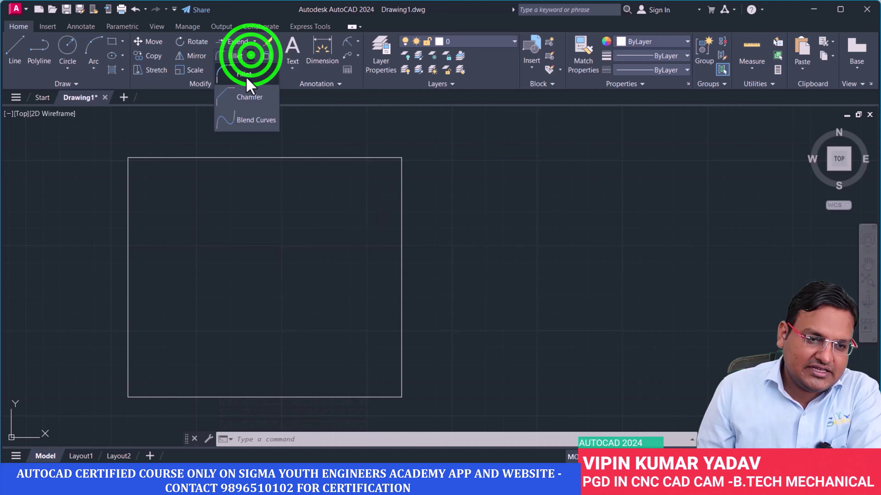
{"action": "left_click", "coordinate": [246, 101]}
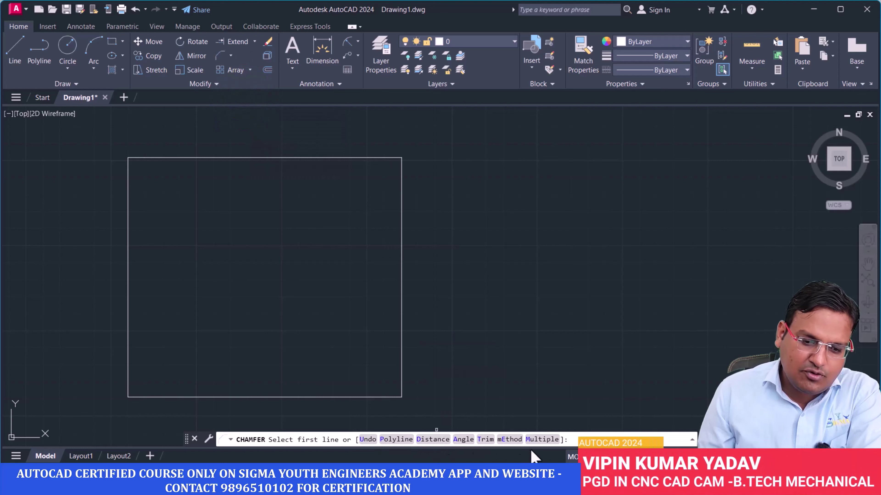
{"action": "left_click", "coordinate": [432, 441]}
{"action": "type", "text": "2"}
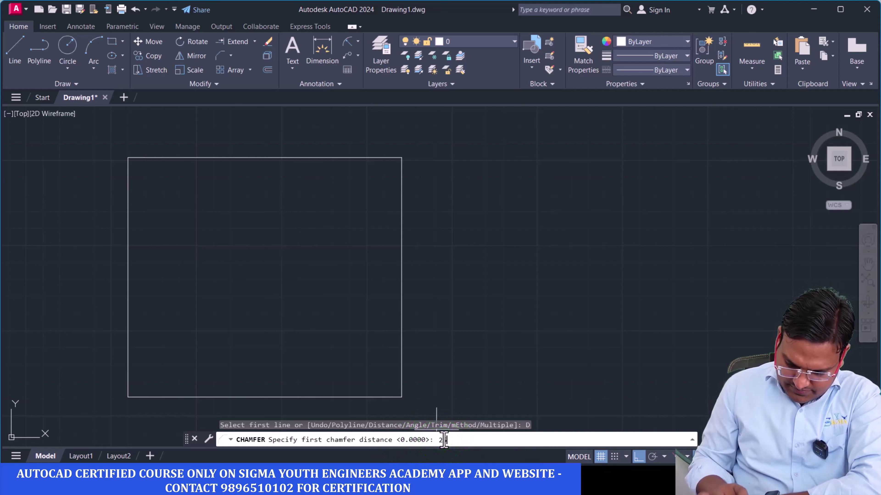
{"action": "type", "text": "5"}
{"action": "key", "text": "Return"}
{"action": "type", "text": "25"}
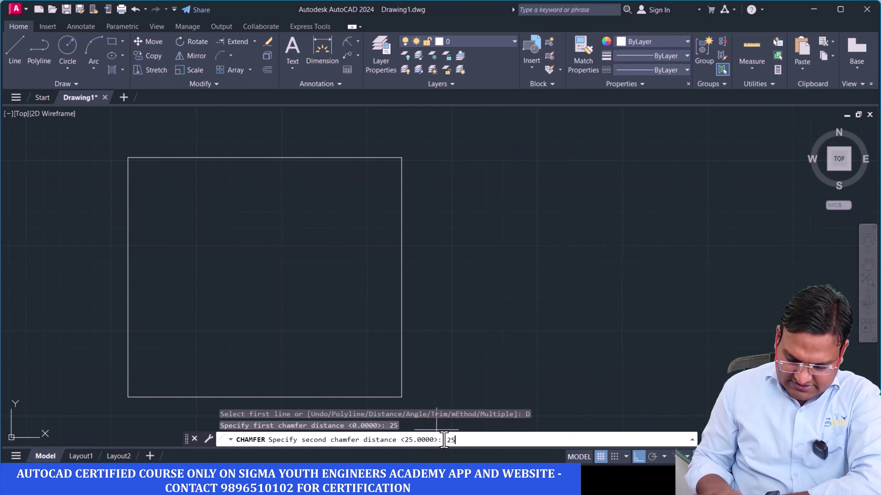
{"action": "key", "text": "Return"}
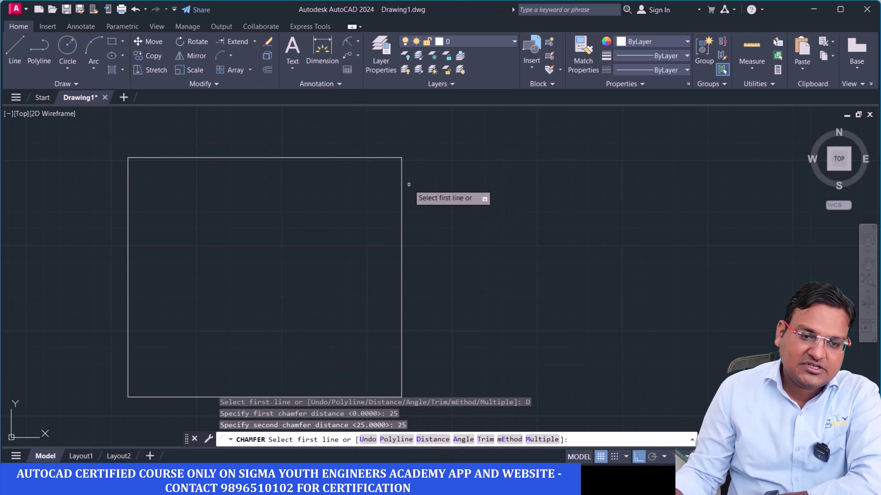
{"action": "left_click", "coordinate": [402, 182]}
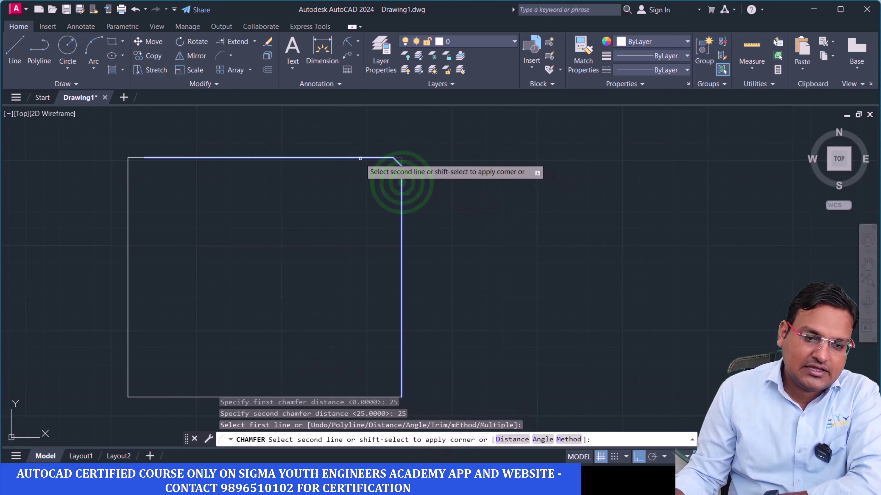
{"action": "left_click", "coordinate": [359, 158]}
{"action": "scroll", "coordinate": [359, 158], "scroll_direction": "up", "scroll_amount": 2}
{"action": "scroll", "coordinate": [409, 199], "scroll_direction": "up", "scroll_amount": 2}
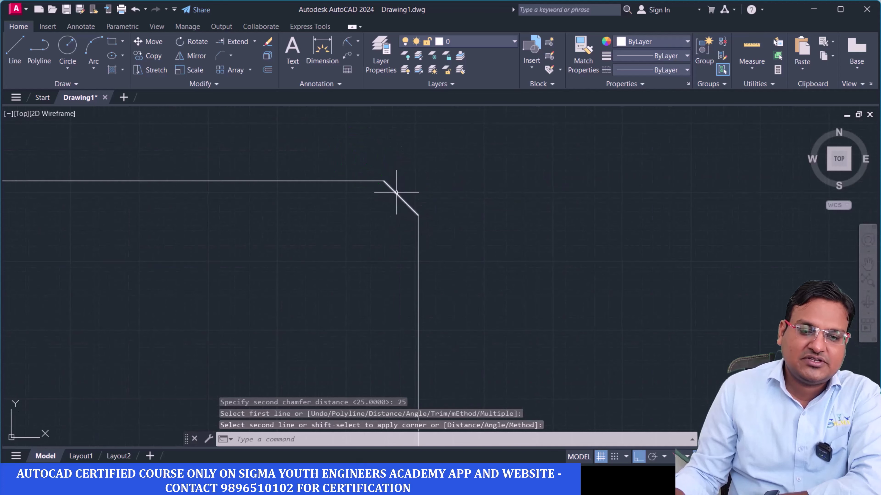
{"action": "scroll", "coordinate": [405, 214], "scroll_direction": "down", "scroll_amount": 3}
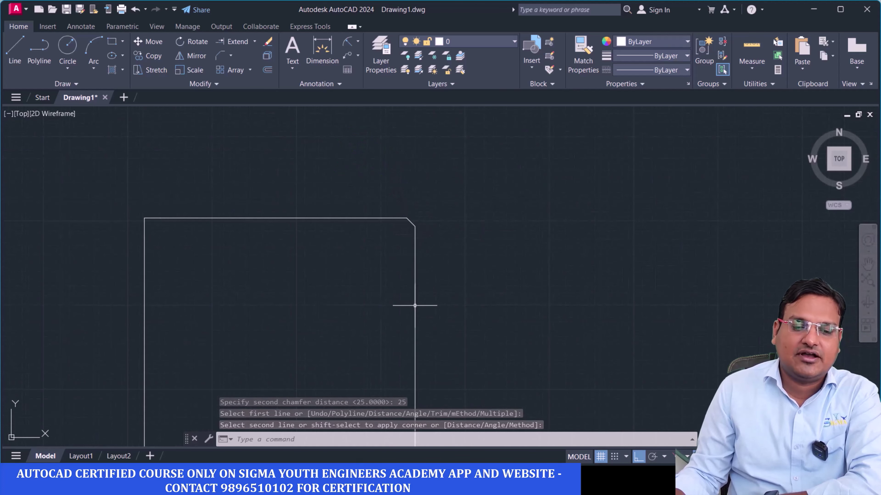
{"action": "middle_click_drag", "start_coordinate": [417, 305], "coordinate": [426, 169]}
{"action": "scroll", "coordinate": [432, 270], "scroll_direction": "up", "scroll_amount": 2}
- Chamfer the bottom and right edges at the bottom-right corner with distances 50 and 50
{"action": "scroll", "coordinate": [419, 258], "scroll_direction": "down", "scroll_amount": 5}
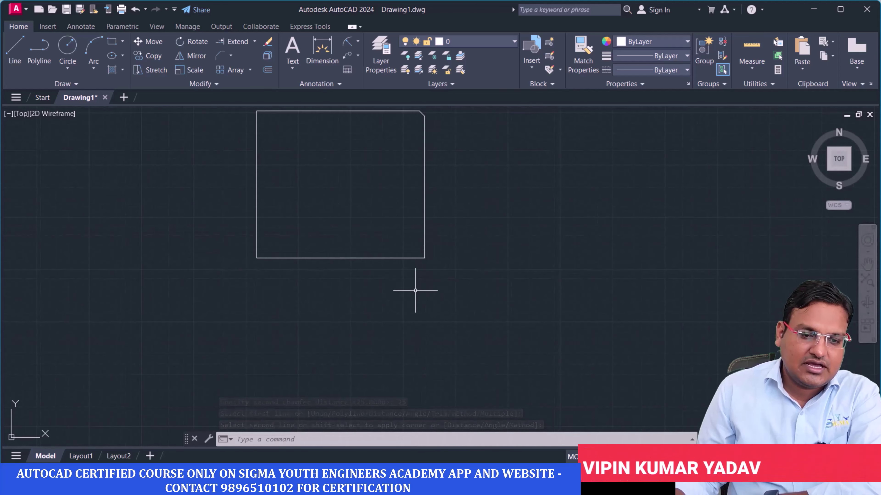
{"action": "left_click", "coordinate": [219, 55]}
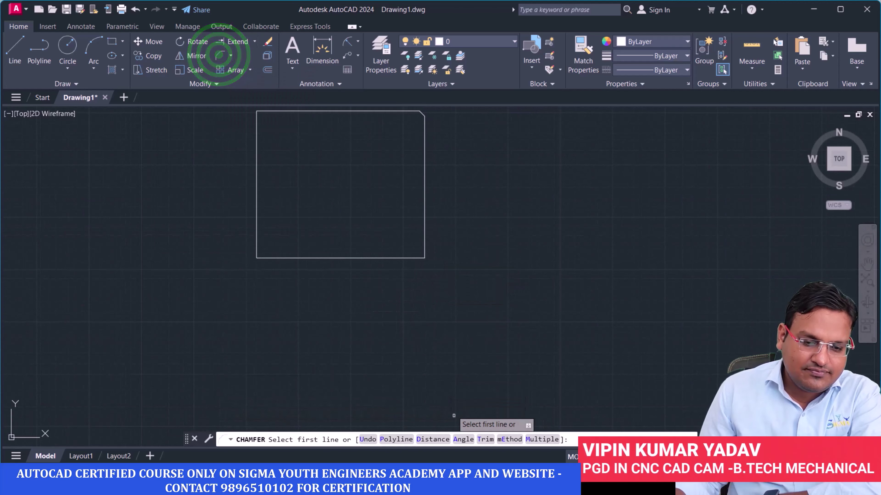
{"action": "left_click", "coordinate": [433, 439]}
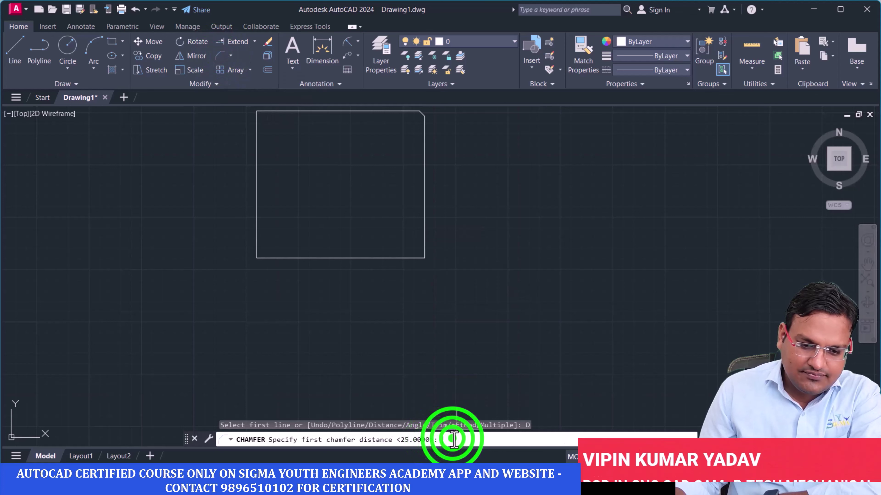
{"action": "type", "text": "50"}
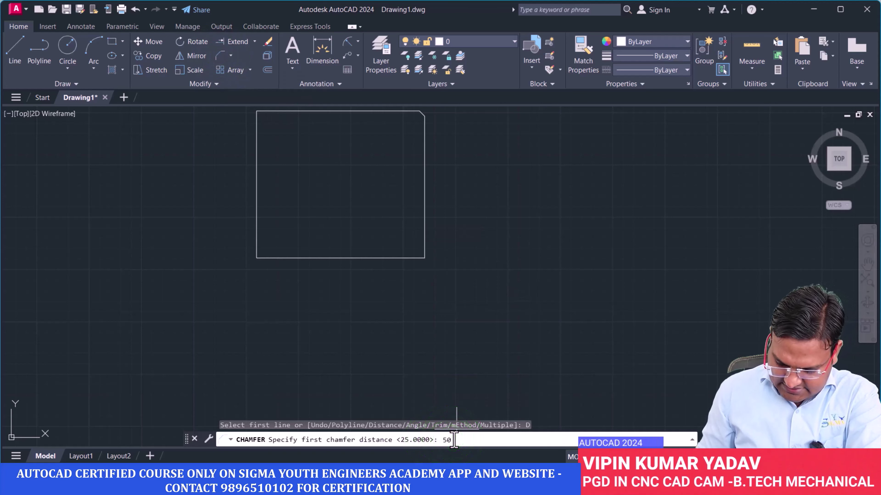
{"action": "key", "text": "Return"}
{"action": "type", "text": "50"}
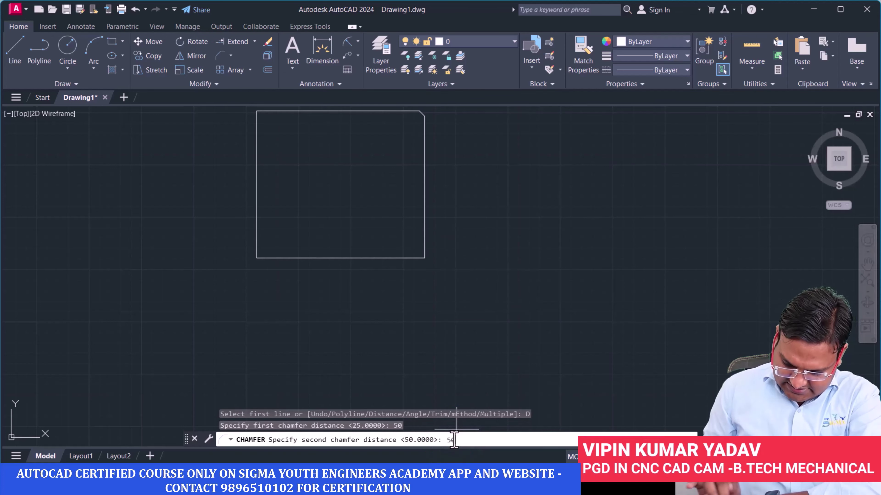
{"action": "key", "text": "Return"}
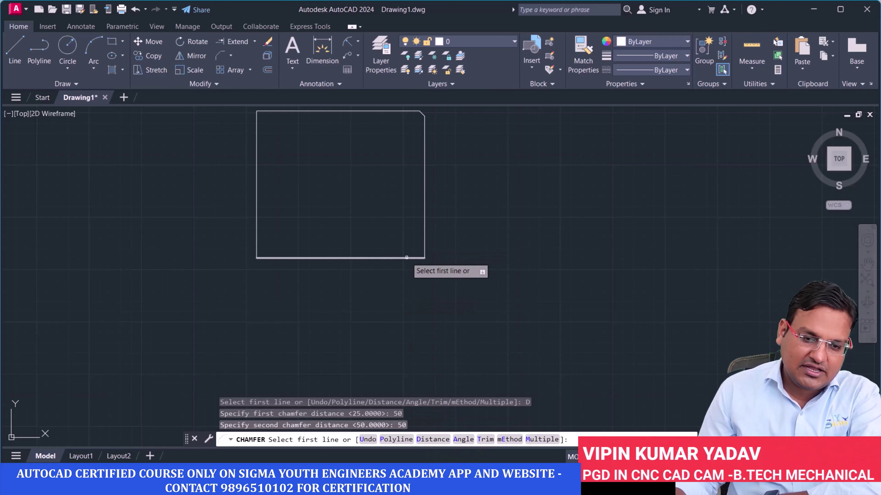
{"action": "left_click", "coordinate": [407, 257]}
{"action": "left_click", "coordinate": [422, 218]}
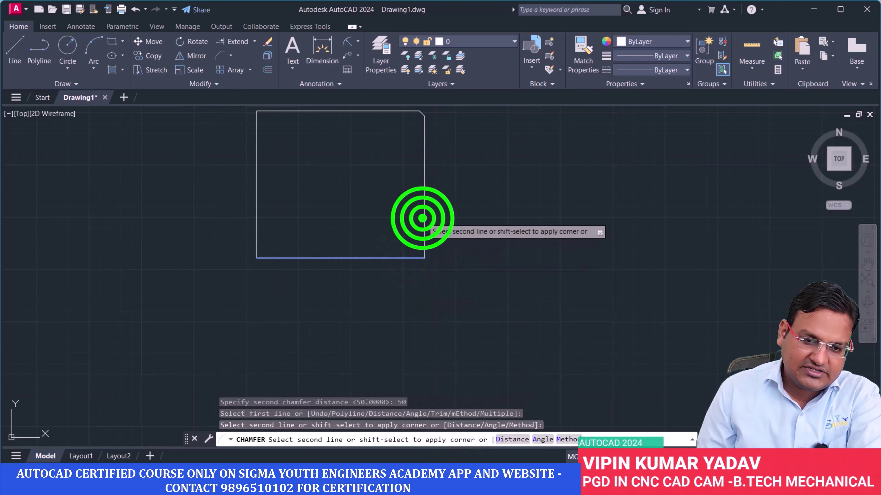
{"action": "left_click", "coordinate": [423, 218]}
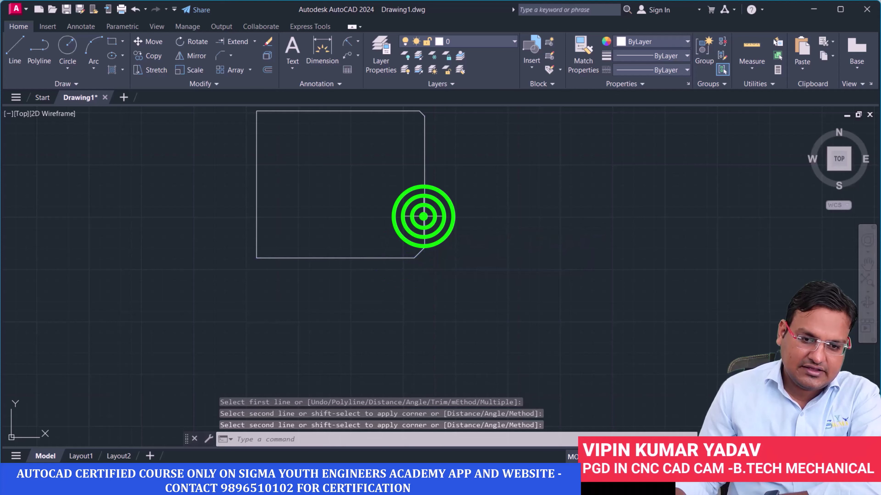
{"action": "scroll", "coordinate": [419, 252], "scroll_direction": "up", "scroll_amount": 5}
{"action": "middle_click_drag", "start_coordinate": [419, 257], "coordinate": [430, 316]}
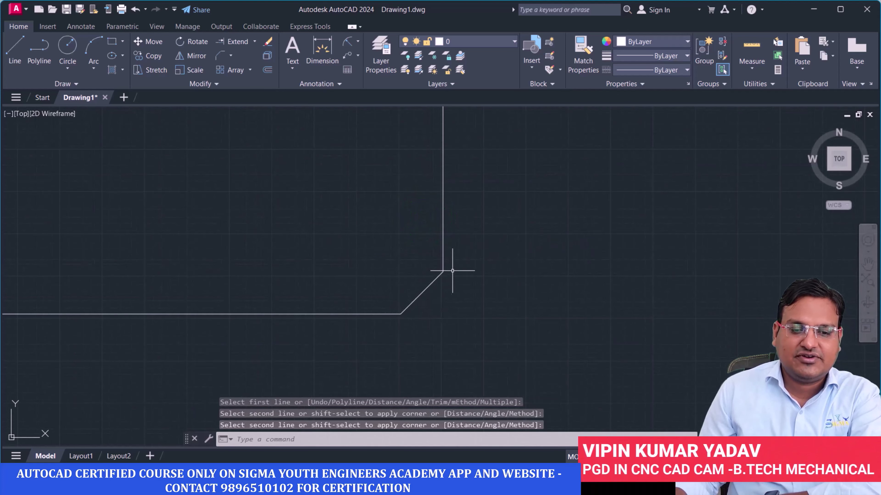
{"action": "scroll", "coordinate": [444, 292], "scroll_direction": "down", "scroll_amount": 5}
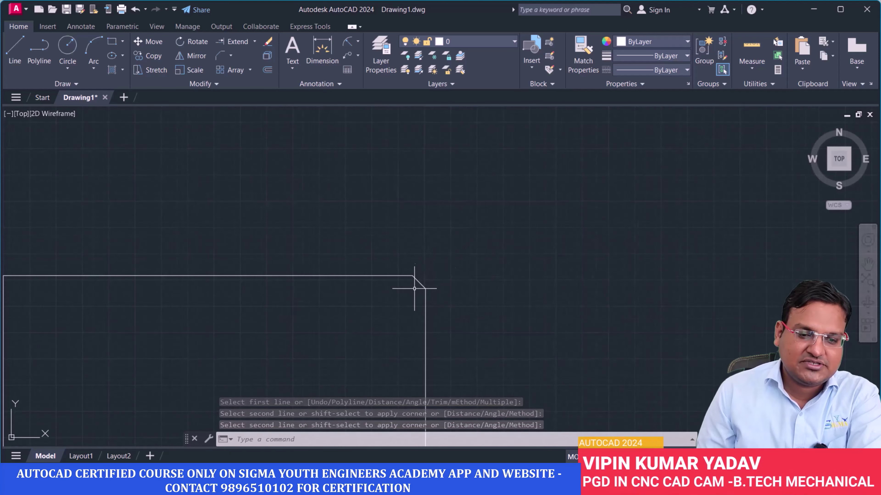
{"action": "scroll", "coordinate": [451, 226], "scroll_direction": "down", "scroll_amount": 5}
{"action": "scroll", "coordinate": [422, 293], "scroll_direction": "up", "scroll_amount": 5}
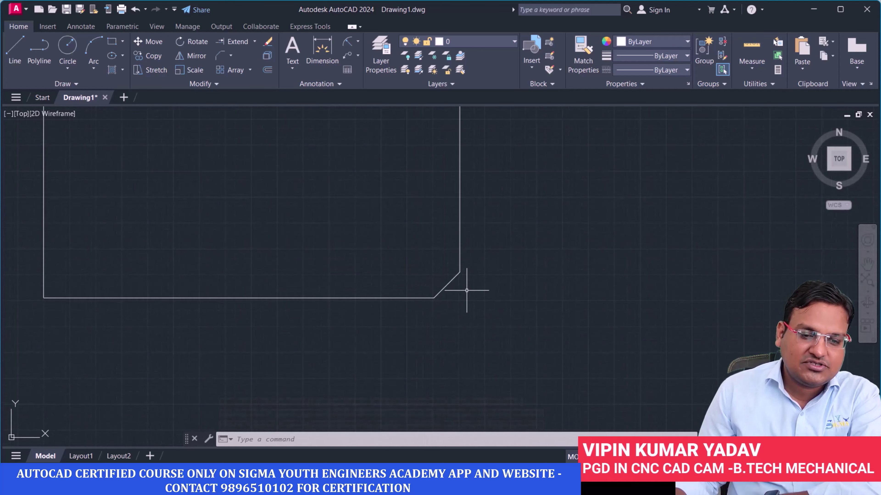
- Add a horizontal 50 linear dimension below the bottom-right chamfer
{"action": "left_click", "coordinate": [358, 41]}
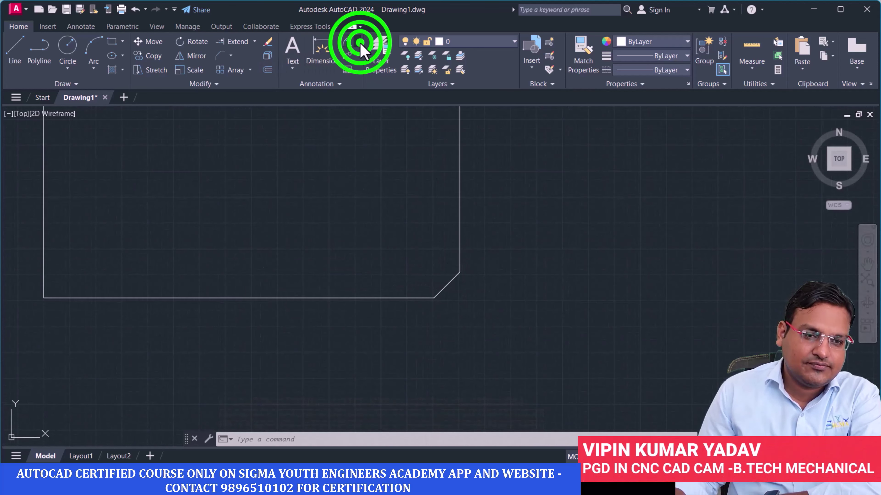
{"action": "left_click", "coordinate": [371, 61]}
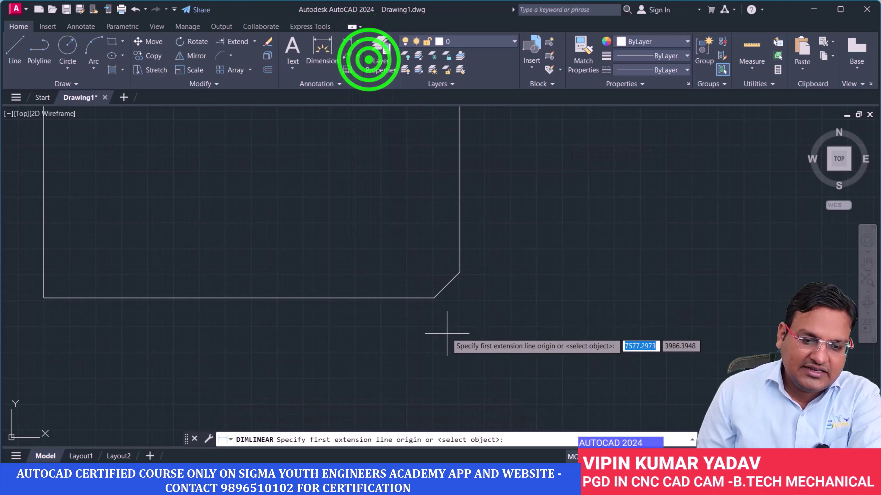
{"action": "left_click", "coordinate": [436, 298]}
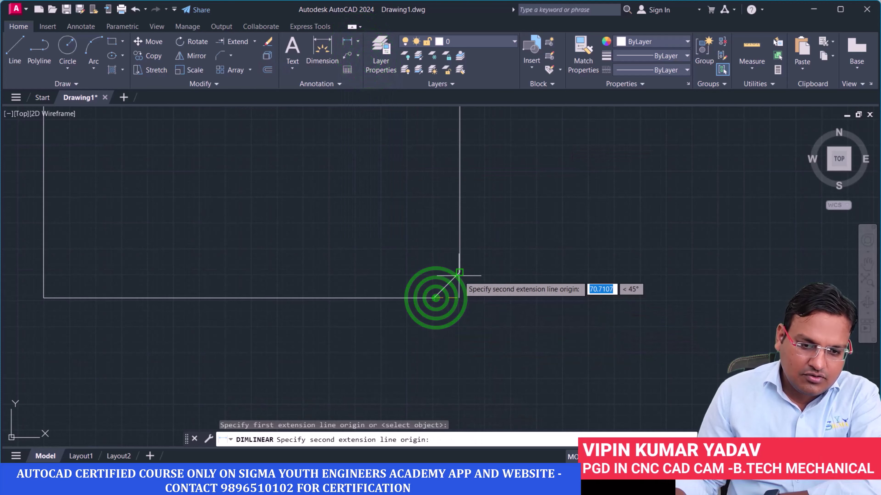
{"action": "left_click", "coordinate": [459, 274]}
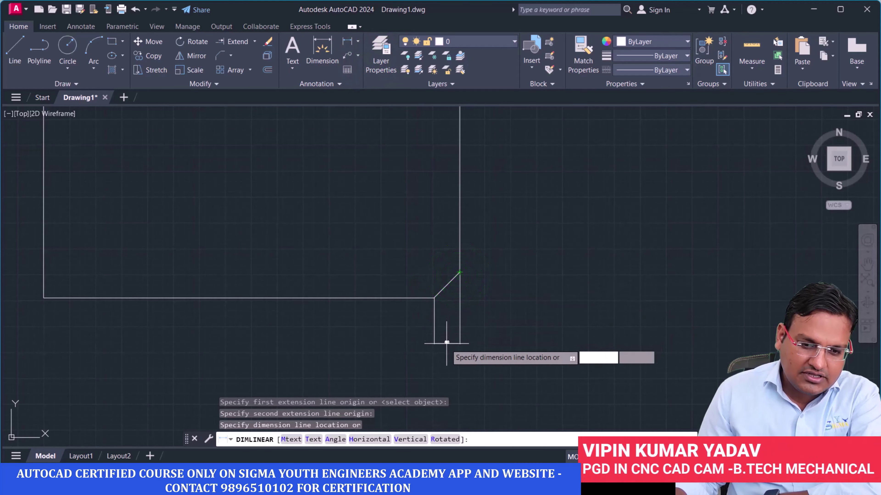
{"action": "left_click", "coordinate": [447, 339]}
{"action": "scroll", "coordinate": [442, 353], "scroll_direction": "up", "scroll_amount": 10}
{"action": "scroll", "coordinate": [470, 208], "scroll_direction": "down", "scroll_amount": 2}
{"action": "scroll", "coordinate": [469, 262], "scroll_direction": "down", "scroll_amount": 6}
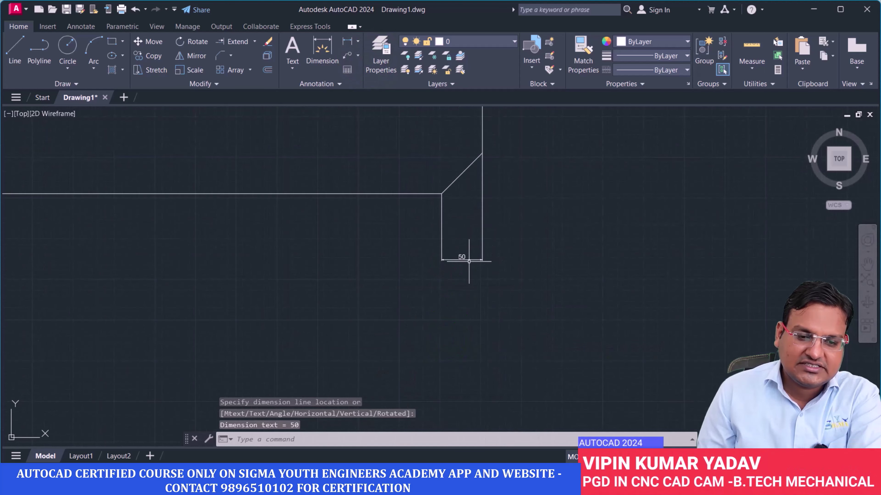
{"action": "scroll", "coordinate": [463, 262], "scroll_direction": "up", "scroll_amount": 2}
{"action": "scroll", "coordinate": [459, 259], "scroll_direction": "up", "scroll_amount": 1}
{"action": "middle_click_drag", "start_coordinate": [458, 256], "coordinate": [426, 344]}
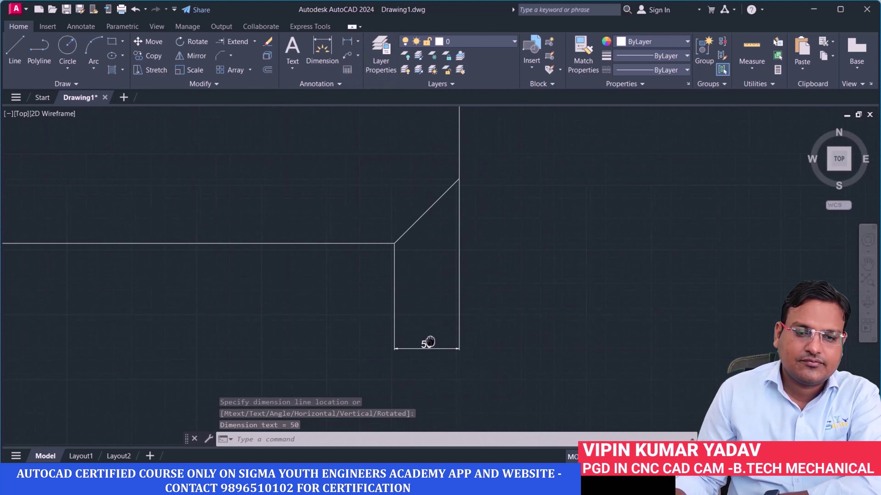
- Add a vertical 50 linear dimension to the right of the chamfer
{"action": "left_click", "coordinate": [347, 42]}
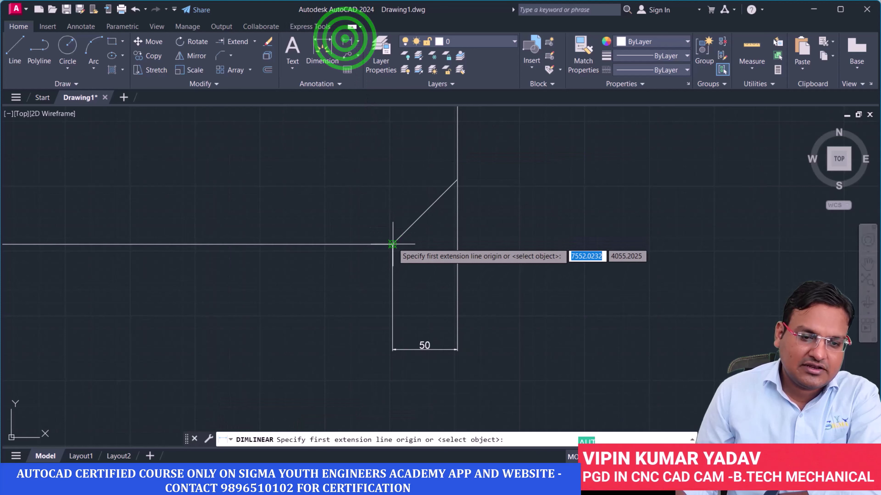
{"action": "left_click", "coordinate": [393, 244]}
{"action": "left_click", "coordinate": [457, 179]}
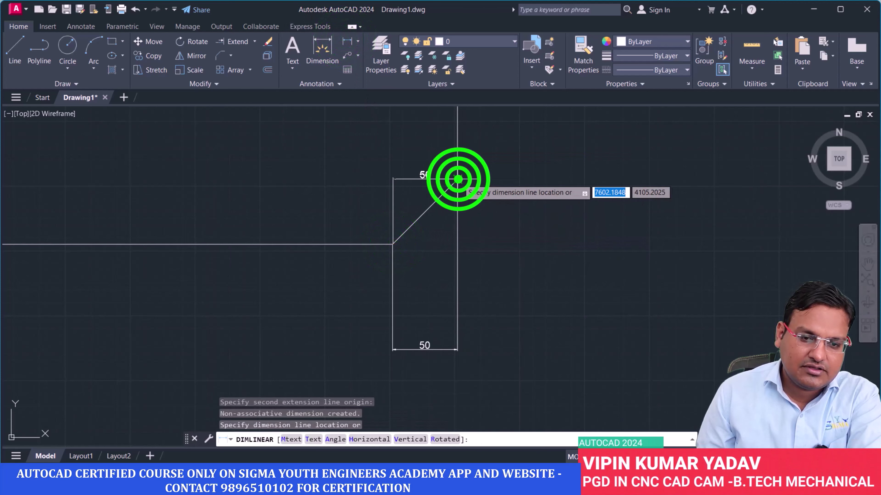
{"action": "left_click", "coordinate": [527, 206]}
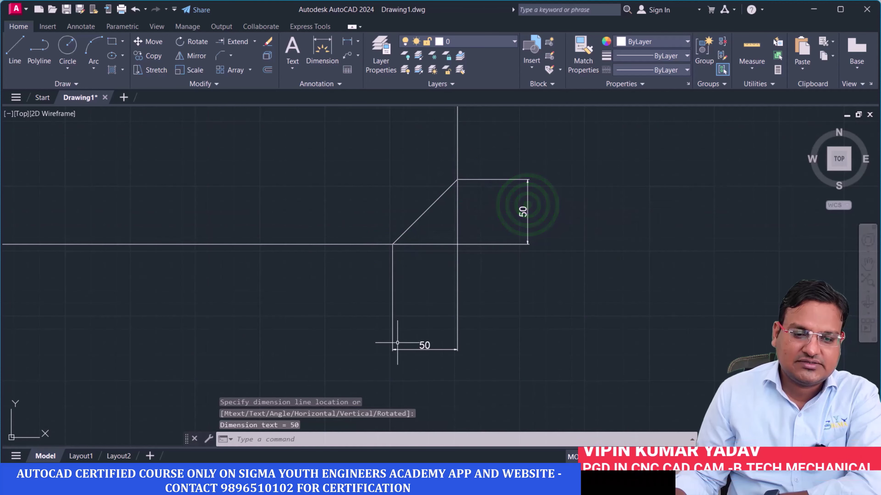
{"action": "scroll", "coordinate": [453, 272], "scroll_direction": "down", "scroll_amount": 4}
{"action": "scroll", "coordinate": [463, 278], "scroll_direction": "down", "scroll_amount": 4}
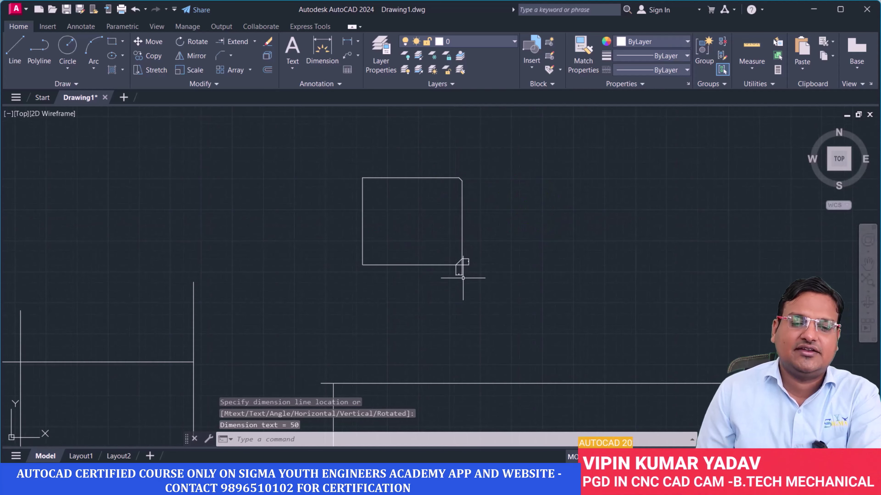
{"action": "scroll", "coordinate": [463, 285], "scroll_direction": "up", "scroll_amount": 4}
- Erase the stray small dimension and the leftover stub at the chamfer
{"action": "left_click", "coordinate": [480, 305]}
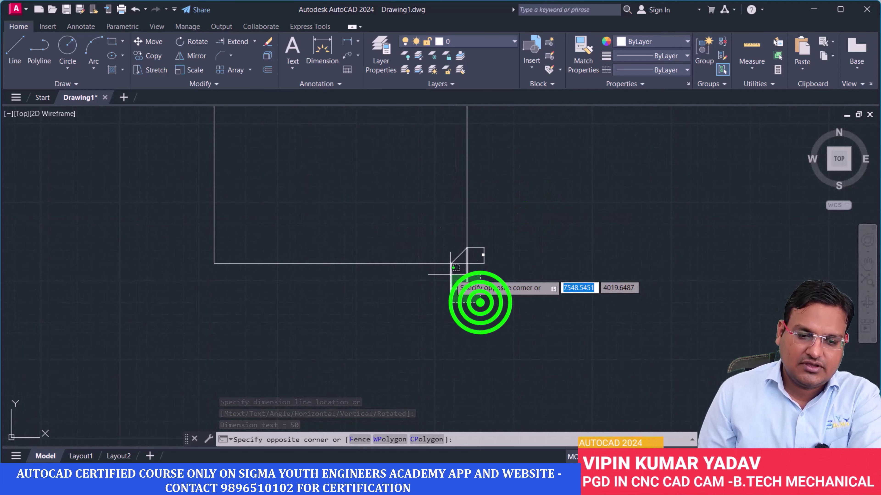
{"action": "left_click", "coordinate": [448, 275]}
{"action": "type", "text": "E"}
{"action": "key", "text": "Return"}
{"action": "left_click", "coordinate": [495, 265]}
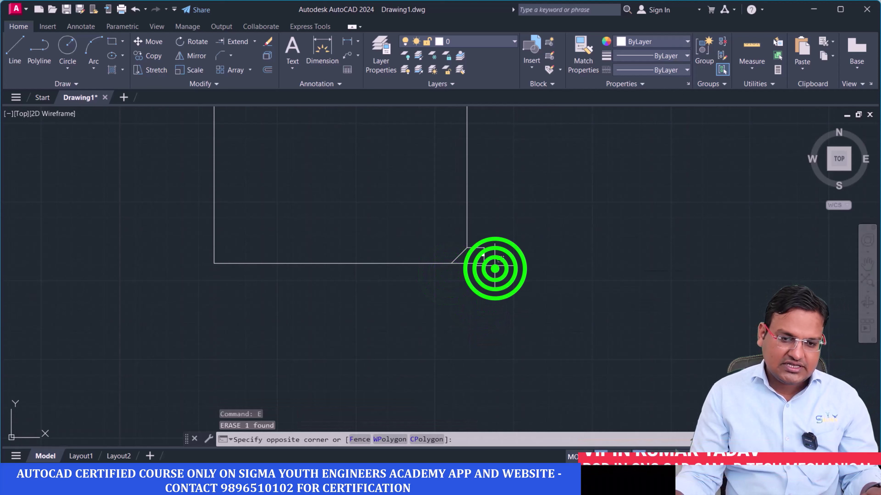
{"action": "left_click", "coordinate": [485, 252]}
{"action": "key", "text": "Delete"}
{"action": "scroll", "coordinate": [446, 283], "scroll_direction": "up", "scroll_amount": 2}
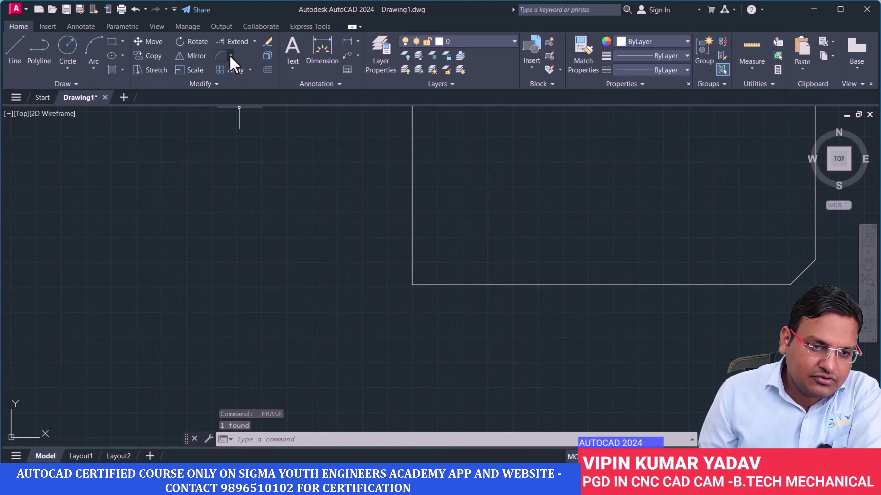
- Chamfer the bottom-left corner by length 90 at 45°, bottom line first, then left line
{"action": "left_click", "coordinate": [222, 56]}
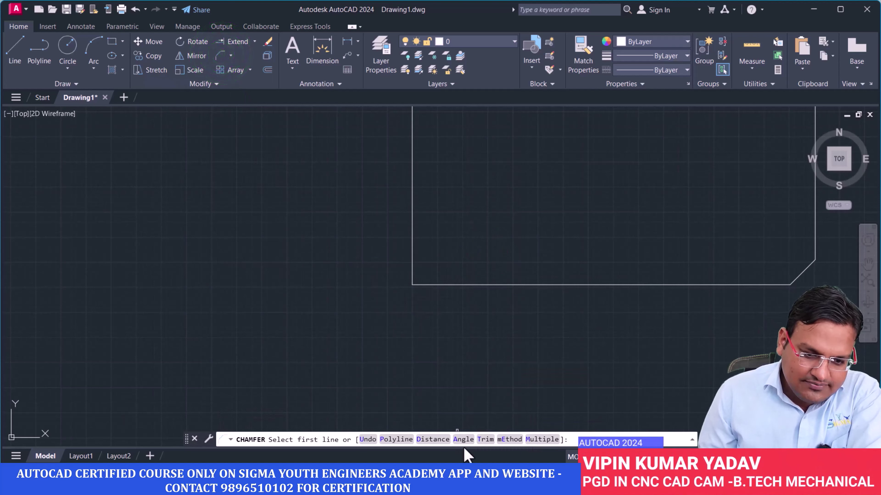
{"action": "left_click", "coordinate": [463, 439]}
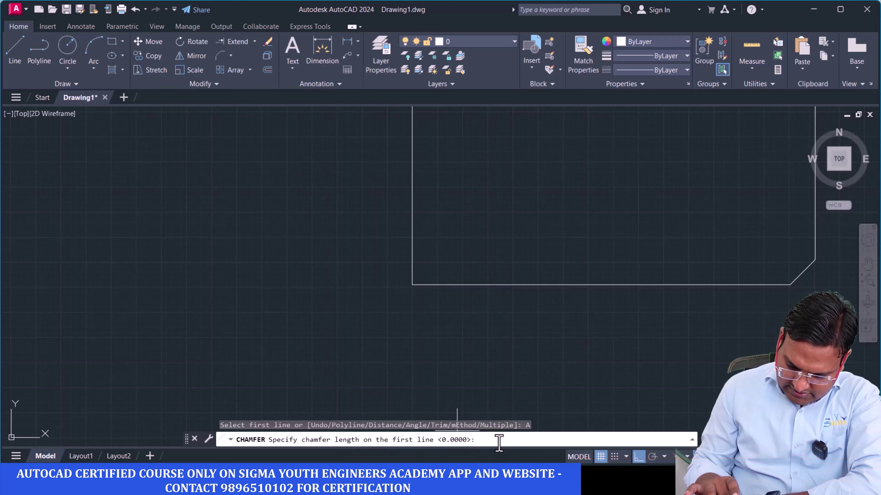
{"action": "type", "text": "90"}
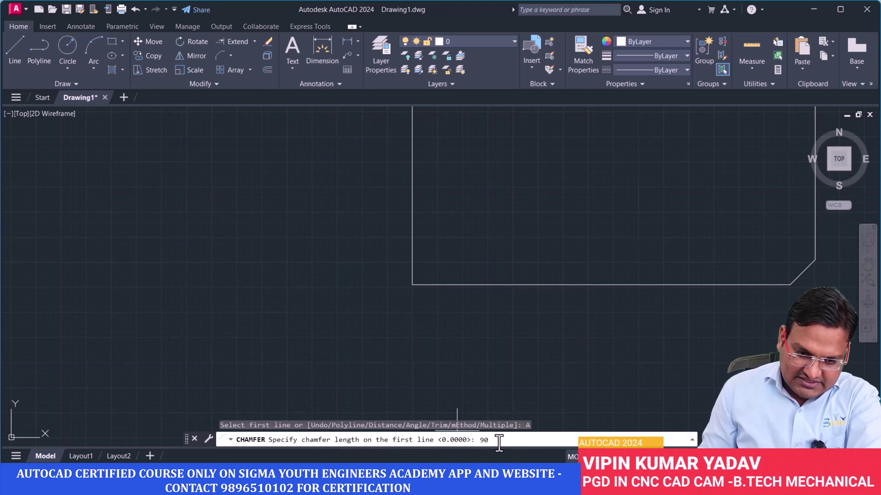
{"action": "key", "text": "Return"}
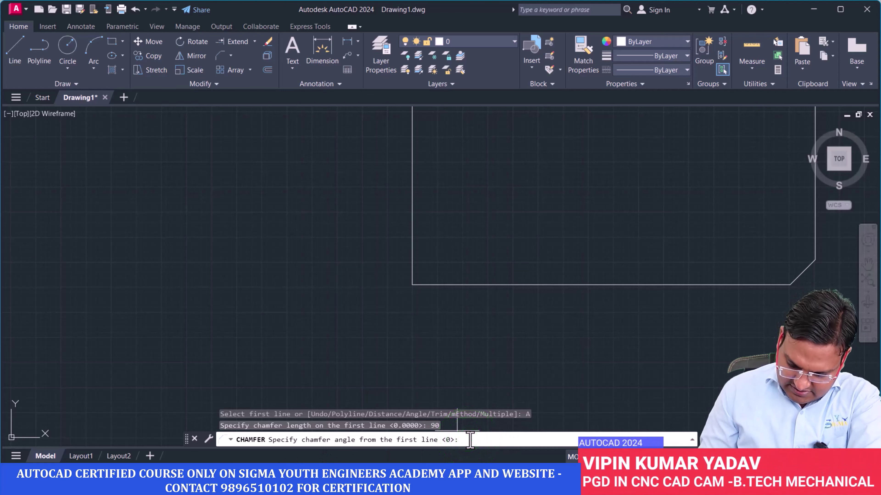
{"action": "type", "text": "4"}
{"action": "key", "text": "Return"}
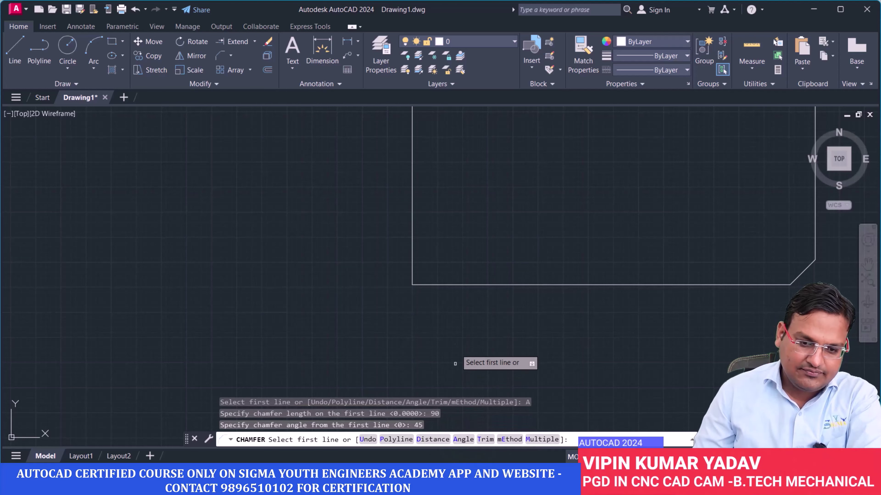
{"action": "left_click", "coordinate": [468, 283]}
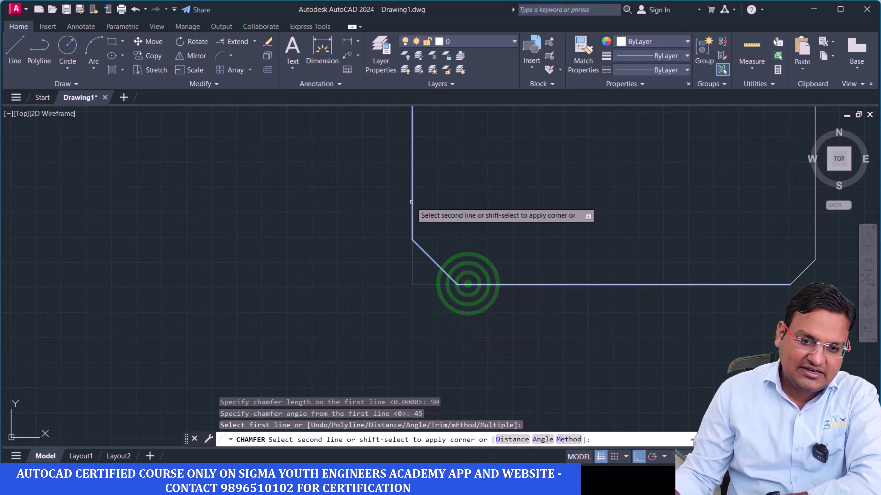
{"action": "left_click", "coordinate": [410, 202]}
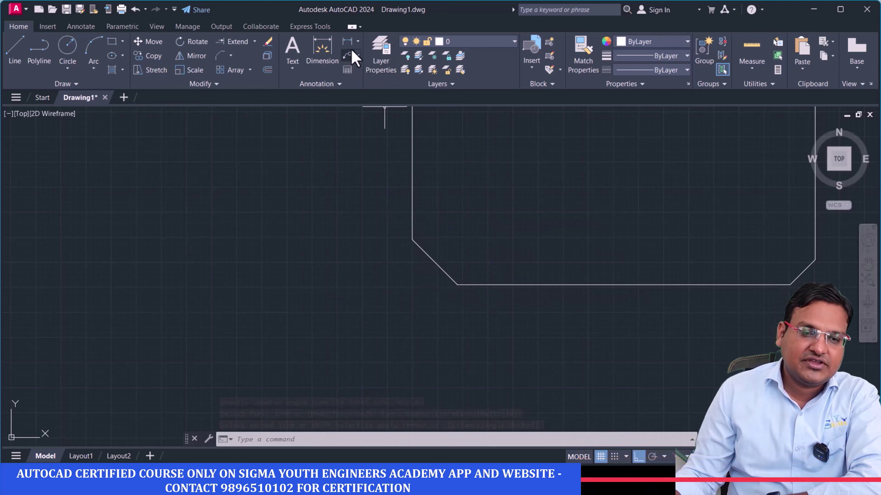
- Add a horizontal 90 linear dimension below the bottom-left chamfer
{"action": "left_click", "coordinate": [347, 42]}
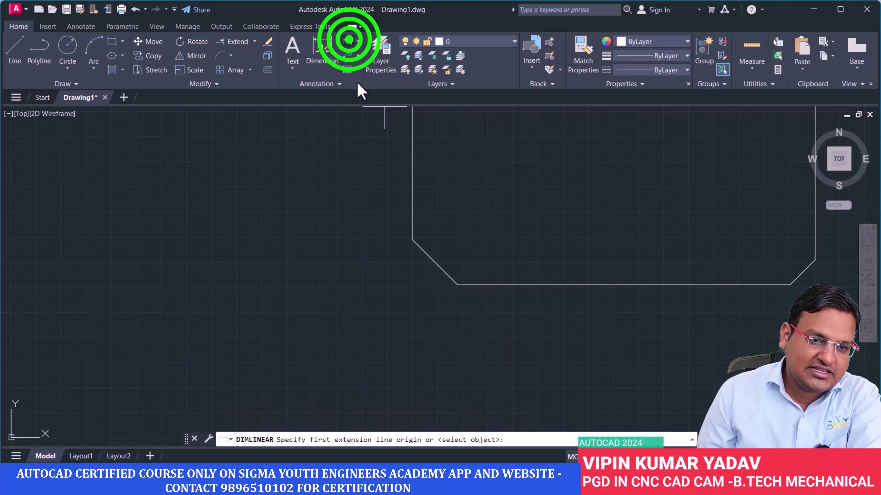
{"action": "left_click", "coordinate": [457, 285]}
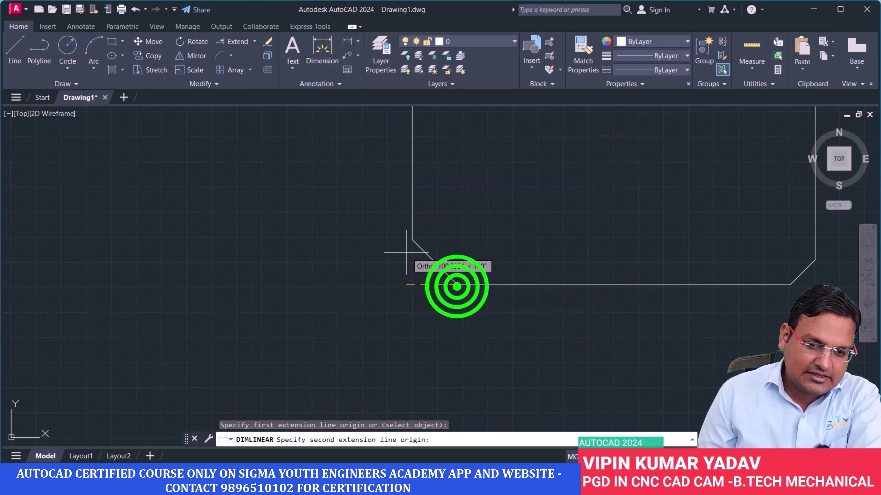
{"action": "left_click", "coordinate": [412, 239]}
{"action": "left_click", "coordinate": [423, 324]}
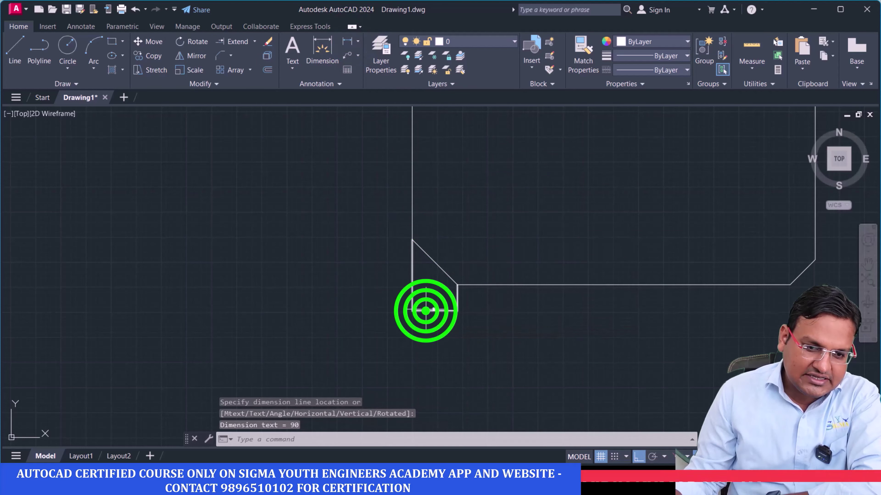
{"action": "scroll", "coordinate": [423, 324], "scroll_direction": "up", "scroll_amount": 8}
{"action": "scroll", "coordinate": [425, 324], "scroll_direction": "down", "scroll_amount": 2}
{"action": "scroll", "coordinate": [426, 325], "scroll_direction": "down", "scroll_amount": 2}
{"action": "scroll", "coordinate": [426, 325], "scroll_direction": "down", "scroll_amount": 2}
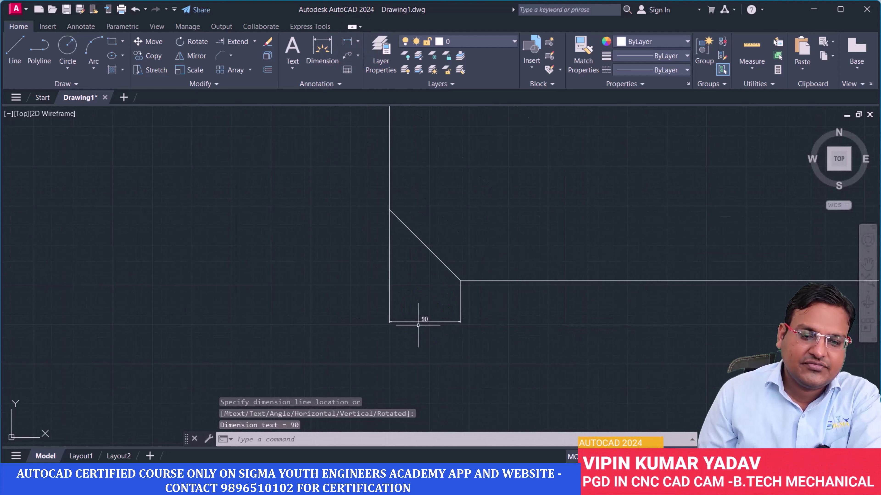
- Add a vertical 90 linear dimension to the left of the chamfer
{"action": "left_click", "coordinate": [347, 40]}
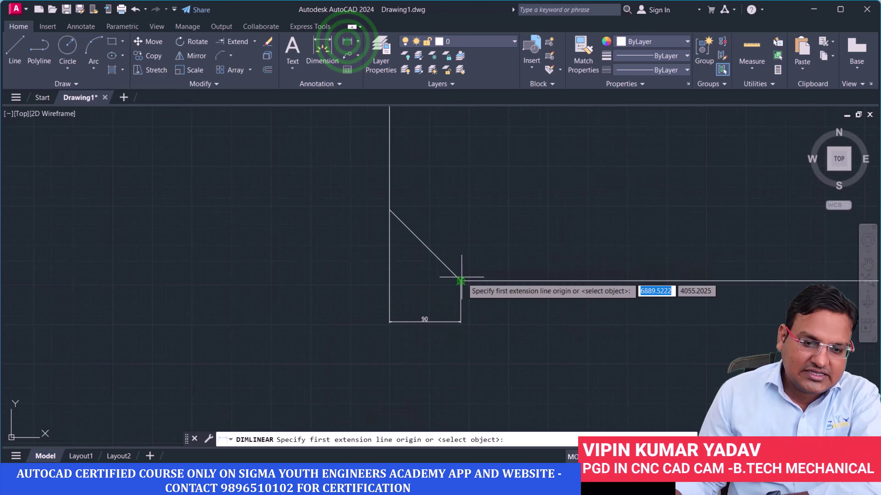
{"action": "left_click", "coordinate": [461, 281]}
{"action": "left_click", "coordinate": [390, 210]}
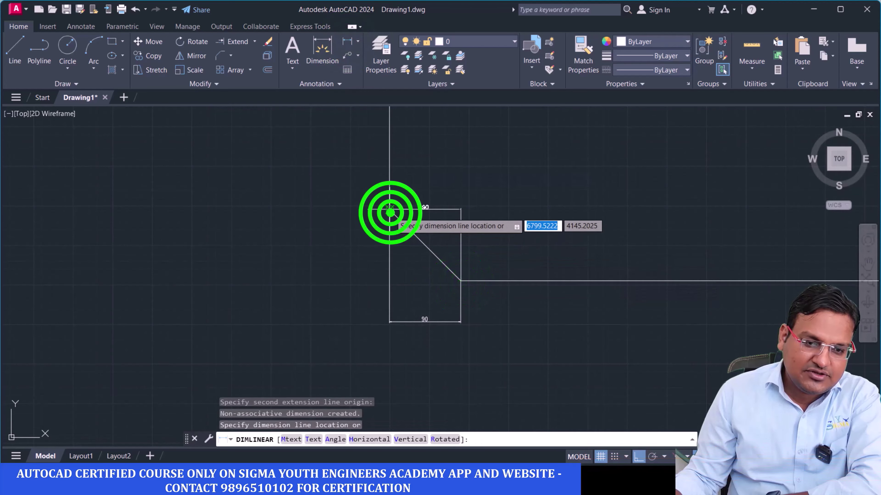
{"action": "left_click", "coordinate": [325, 218]}
{"action": "scroll", "coordinate": [325, 229], "scroll_direction": "up", "scroll_amount": 2}
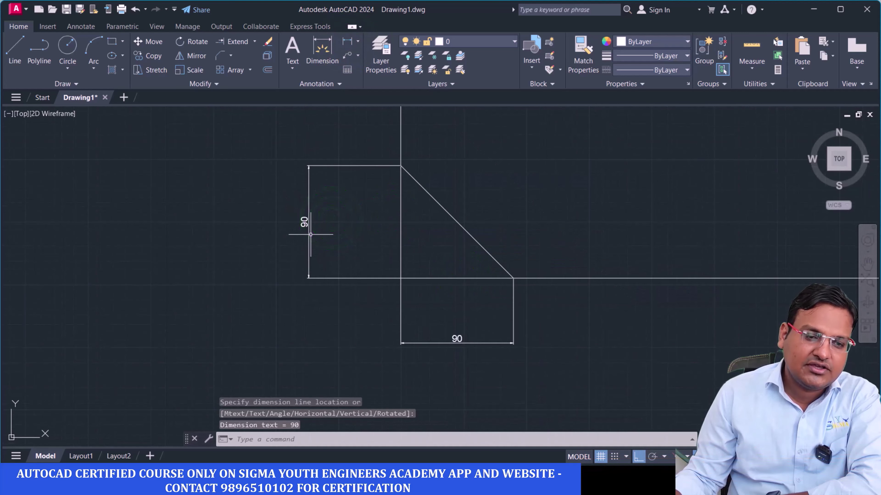
{"action": "scroll", "coordinate": [312, 229], "scroll_direction": "up", "scroll_amount": 2}
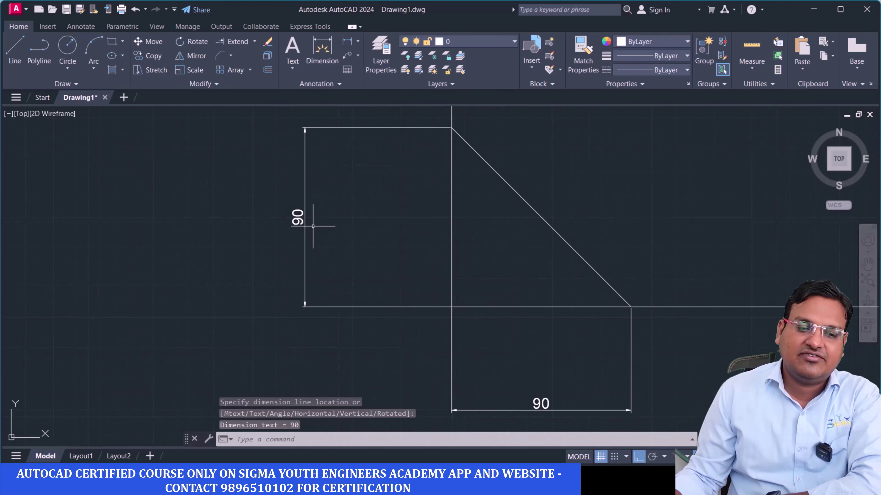
{"action": "scroll", "coordinate": [310, 222], "scroll_direction": "down", "scroll_amount": 2}
{"action": "scroll", "coordinate": [304, 226], "scroll_direction": "down", "scroll_amount": 2}
{"action": "scroll", "coordinate": [304, 221], "scroll_direction": "up", "scroll_amount": 4}
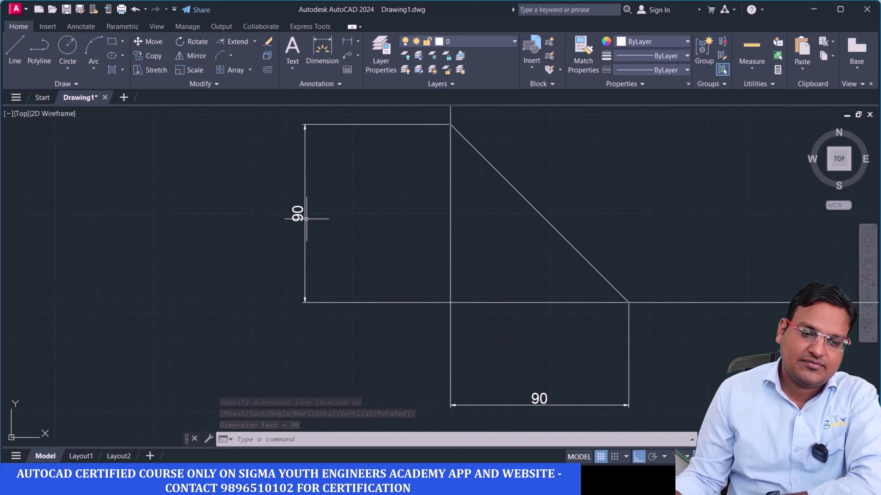
{"action": "left_click", "coordinate": [311, 221]}
{"action": "left_click", "coordinate": [311, 221]}
{"action": "left_click", "coordinate": [295, 204]}
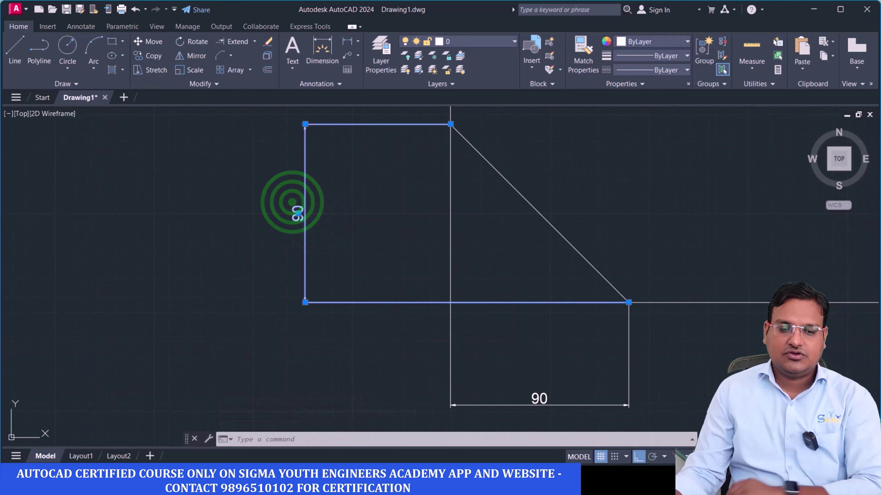
{"action": "key", "text": "Escape"}
{"action": "scroll", "coordinate": [503, 264], "scroll_direction": "down", "scroll_amount": 4}
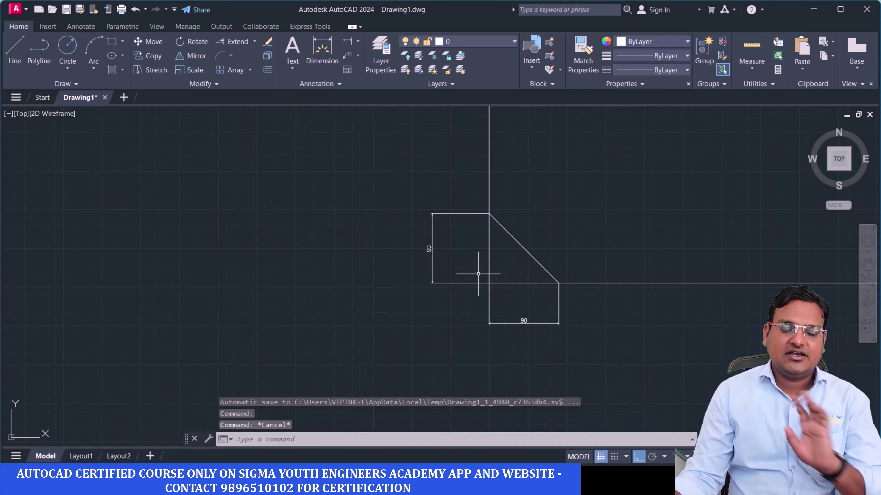
{"action": "scroll", "coordinate": [478, 274], "scroll_direction": "down", "scroll_amount": 2}
- Zoom out to show both polar-arrayed petal patterns side by side
{"action": "scroll", "coordinate": [434, 312], "scroll_direction": "down", "scroll_amount": 5}
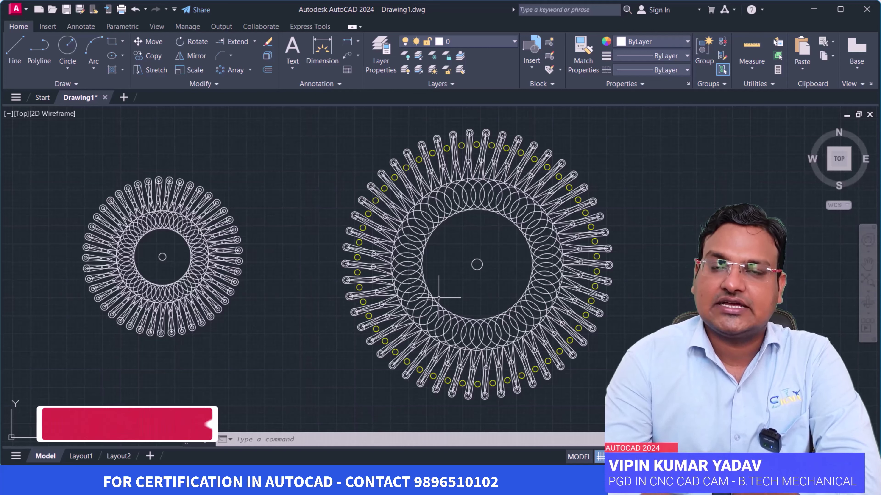
- Pan the petal patterns up and left, leaving empty space right of the large array
{"action": "middle_click_drag", "start_coordinate": [439, 298], "coordinate": [383, 289]}
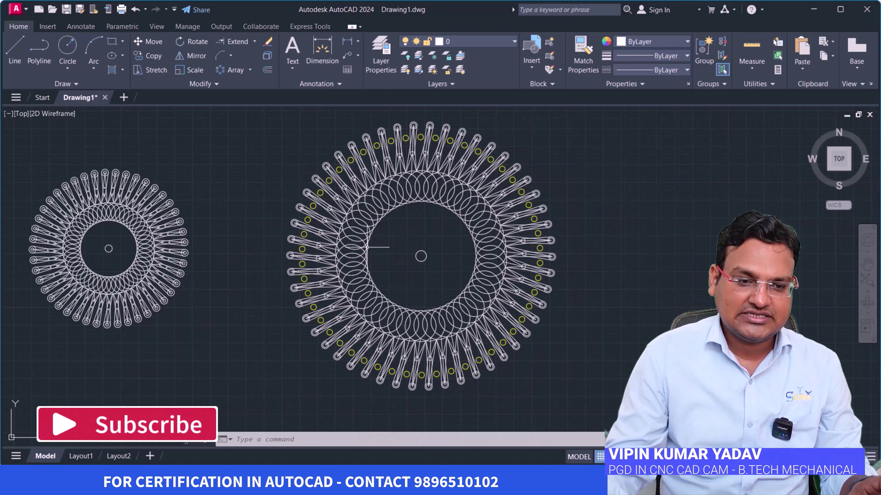
{"action": "scroll", "coordinate": [315, 183], "scroll_direction": "up", "scroll_amount": 1}
{"action": "scroll", "coordinate": [361, 230], "scroll_direction": "down", "scroll_amount": 3}
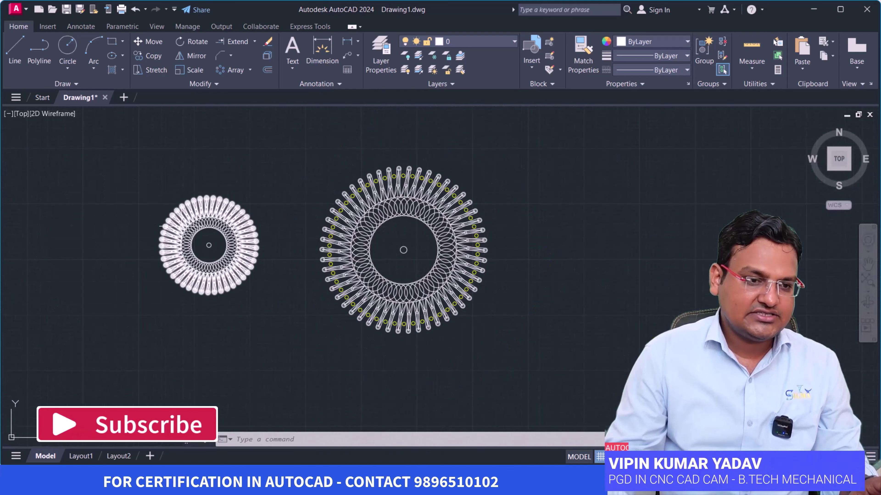
{"action": "scroll", "coordinate": [208, 231], "scroll_direction": "up", "scroll_amount": 4}
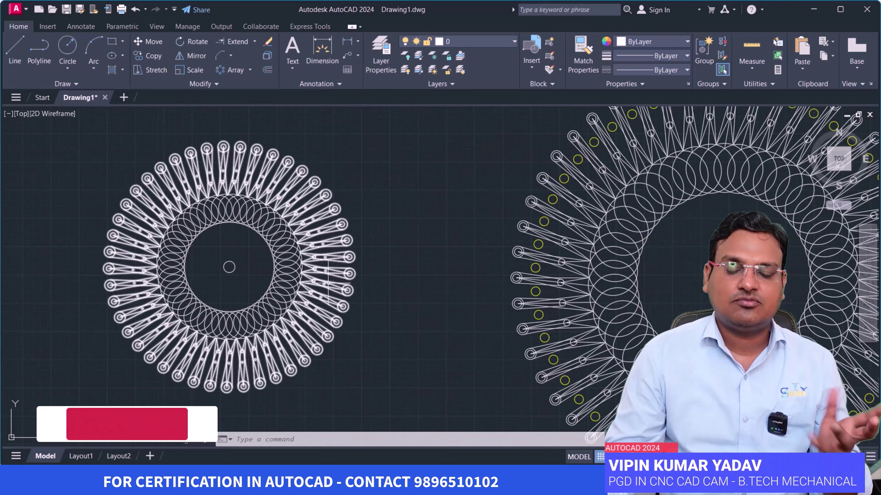
{"action": "scroll", "coordinate": [339, 314], "scroll_direction": "down", "scroll_amount": 4}
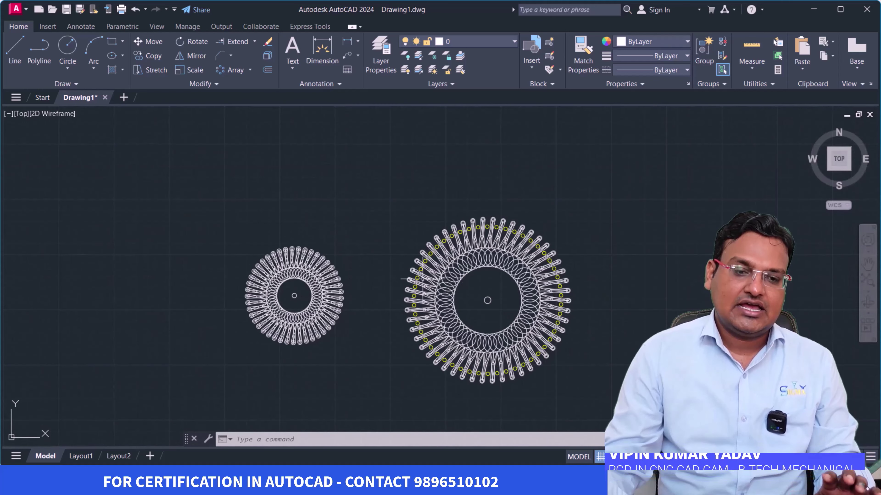
{"action": "scroll", "coordinate": [464, 277], "scroll_direction": "up", "scroll_amount": 4}
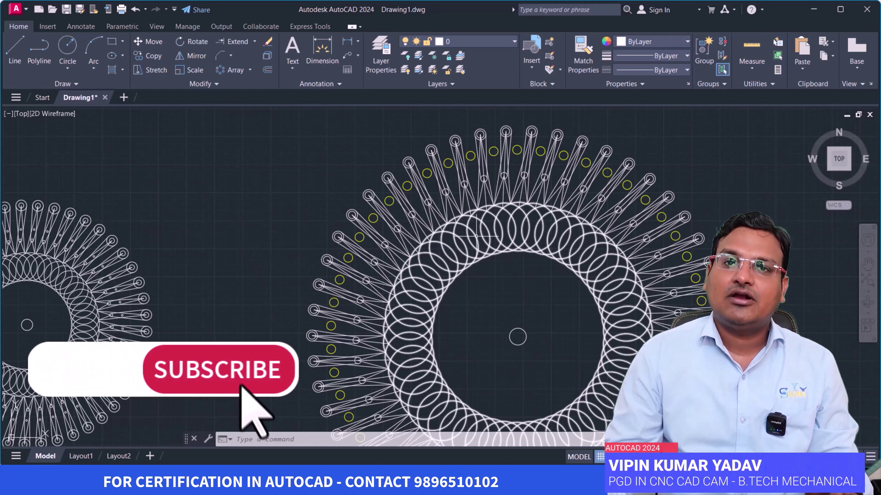
{"action": "scroll", "coordinate": [496, 303], "scroll_direction": "down", "scroll_amount": 4}
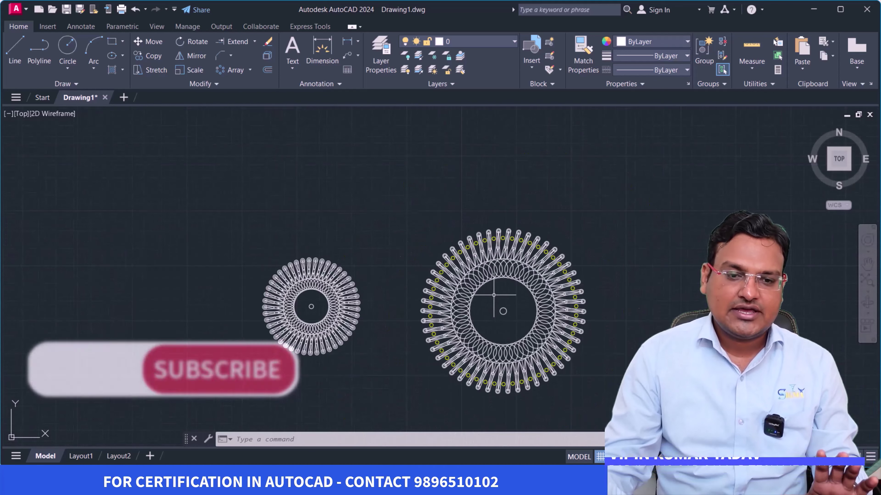
{"action": "mouse_move", "coordinate": [487, 304]}
{"action": "middle_mouse_down"}
{"action": "mouse_move", "coordinate": [174, 186]}
{"action": "mouse_move", "coordinate": [266, 243]}
{"action": "middle_mouse_up"}
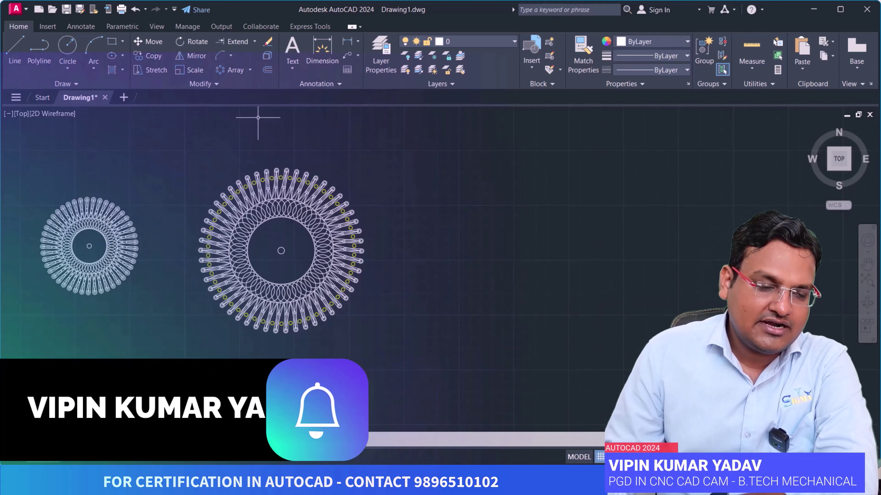
{"action": "mouse_move", "coordinate": [386, 275]}
{"action": "middle_mouse_down"}
{"action": "mouse_move", "coordinate": [261, 269]}
{"action": "mouse_move", "coordinate": [368, 285]}
{"action": "mouse_move", "coordinate": [213, 286]}
{"action": "mouse_move", "coordinate": [238, 286]}
{"action": "middle_mouse_up"}
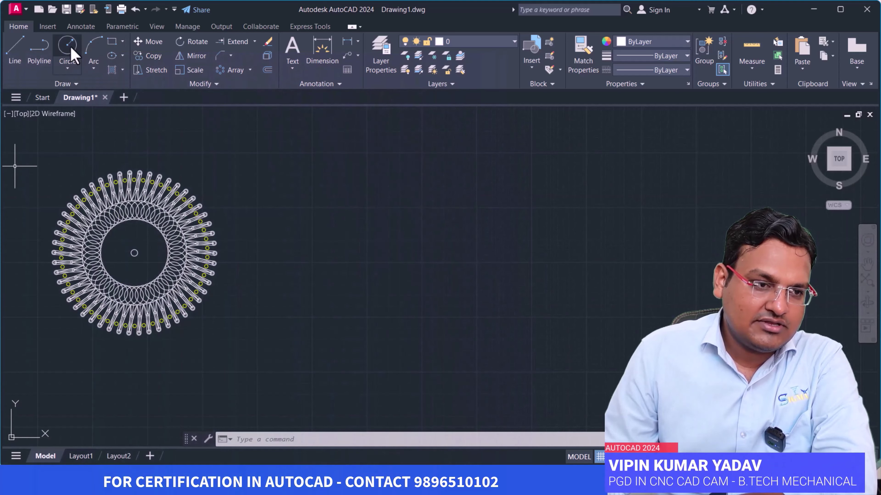
- Draw a radius-15 circle in the empty area
{"action": "left_click", "coordinate": [67, 45]}
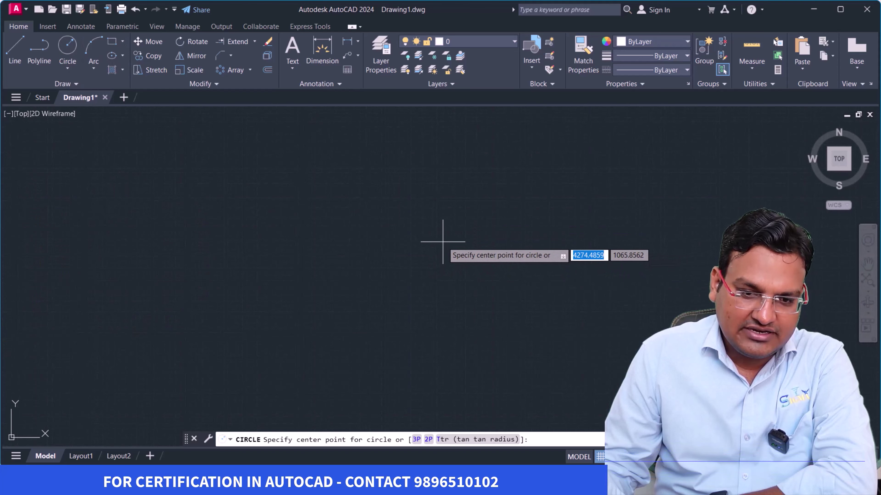
{"action": "left_click", "coordinate": [387, 244]}
{"action": "type", "text": "15"}
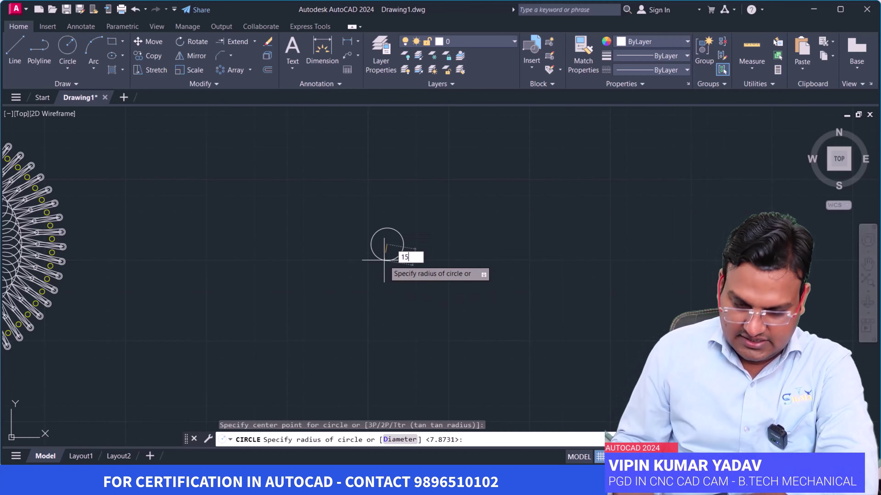
{"action": "key", "text": "Return"}
{"action": "scroll", "coordinate": [395, 244], "scroll_direction": "up", "scroll_amount": 5}
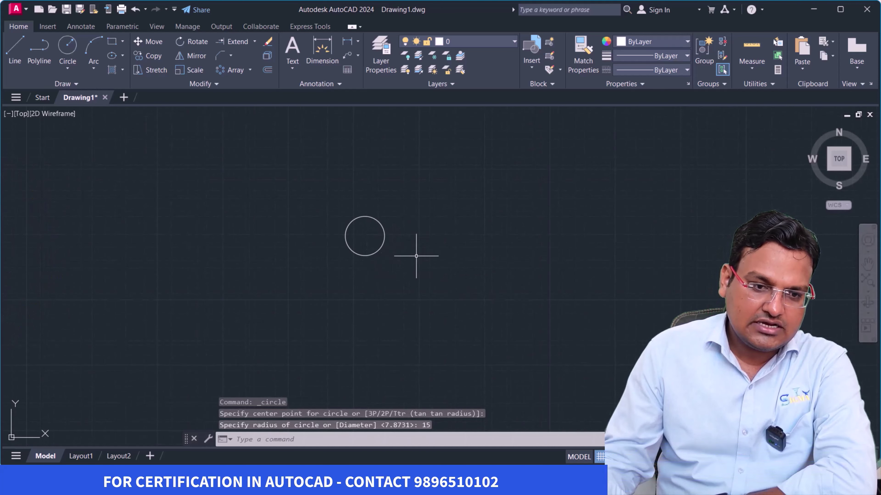
{"action": "middle_click_drag", "start_coordinate": [416, 255], "coordinate": [506, 273]}
{"action": "scroll", "coordinate": [451, 291], "scroll_direction": "down", "scroll_amount": 2}
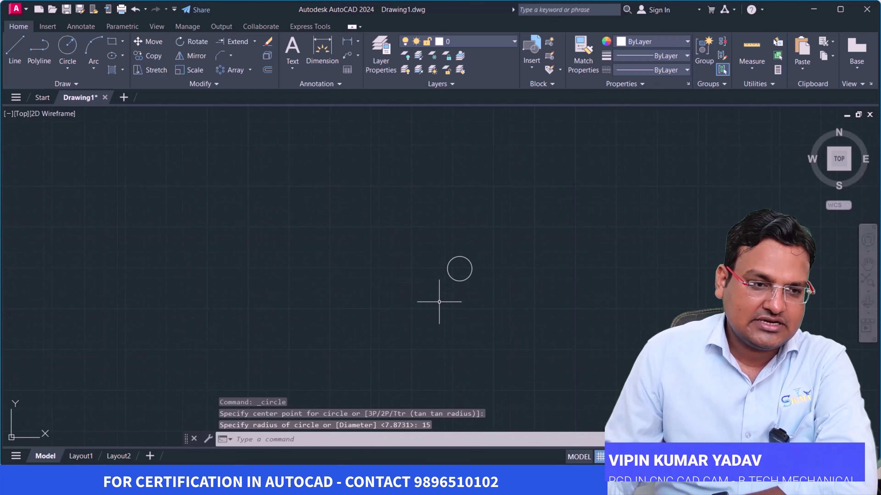
- Draw a radius-50 circle up and to the left of the small circle
{"action": "left_click", "coordinate": [69, 51]}
{"action": "left_click", "coordinate": [322, 201]}
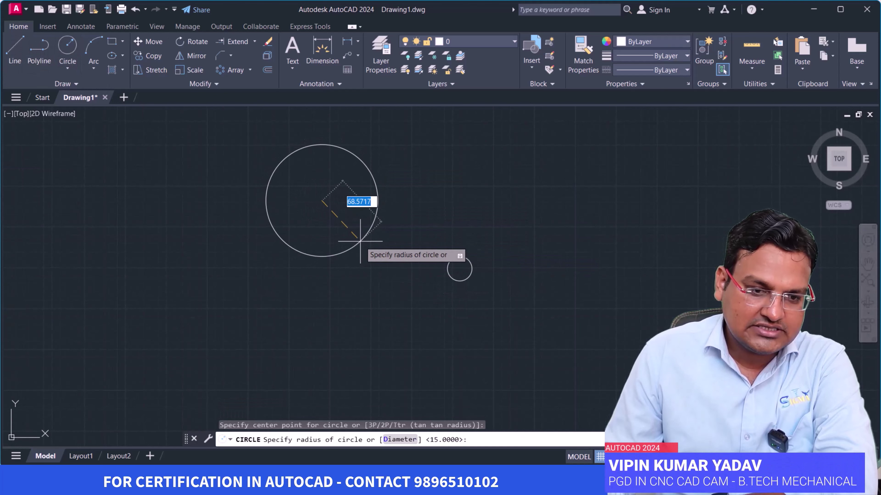
{"action": "type", "text": "50"}
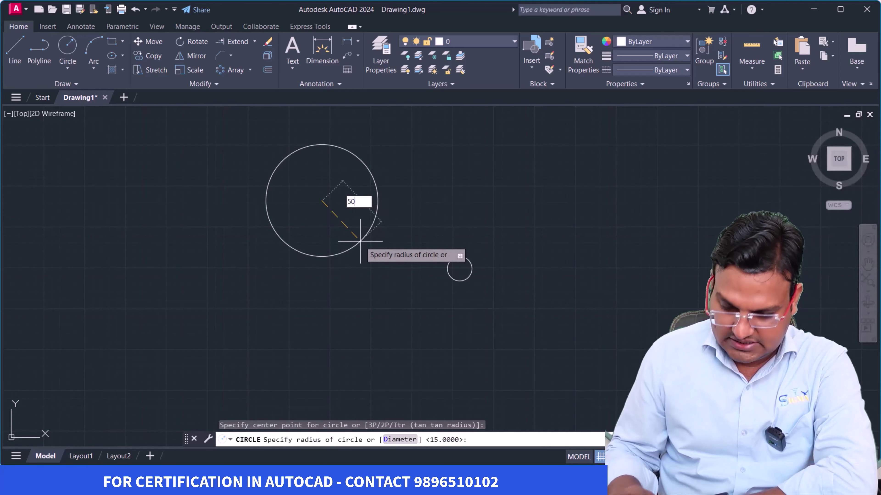
{"action": "key", "text": "Return"}
{"action": "middle_click_drag", "start_coordinate": [359, 243], "coordinate": [366, 252]}
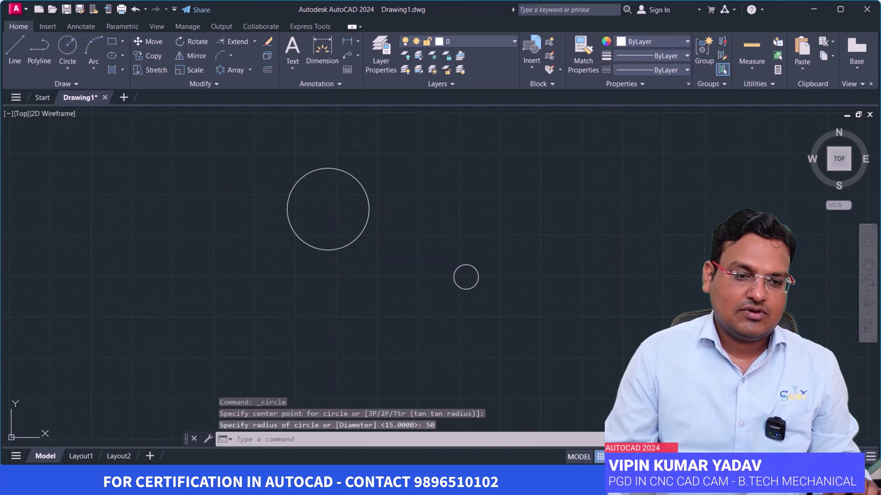
{"action": "left_click", "coordinate": [355, 259]}
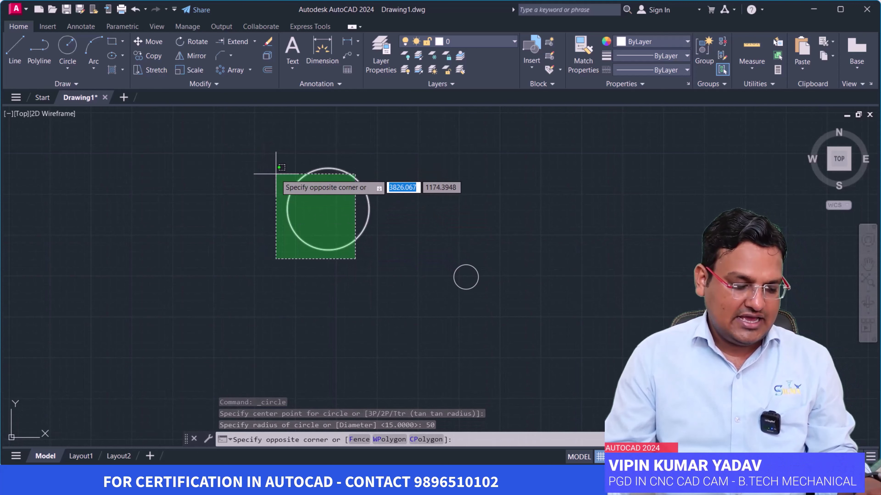
- Polar-array the radius-50 circle into 50 items around the small circle's centre
{"action": "left_click", "coordinate": [274, 165]}
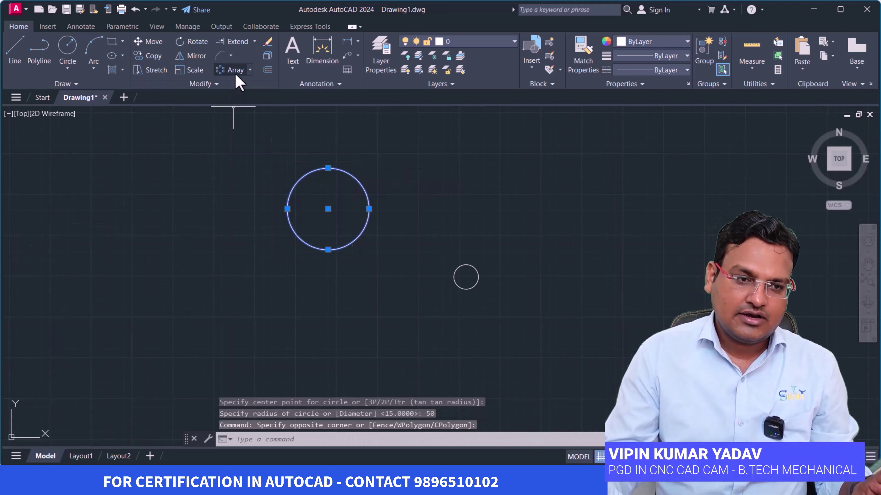
{"action": "left_click", "coordinate": [250, 69]}
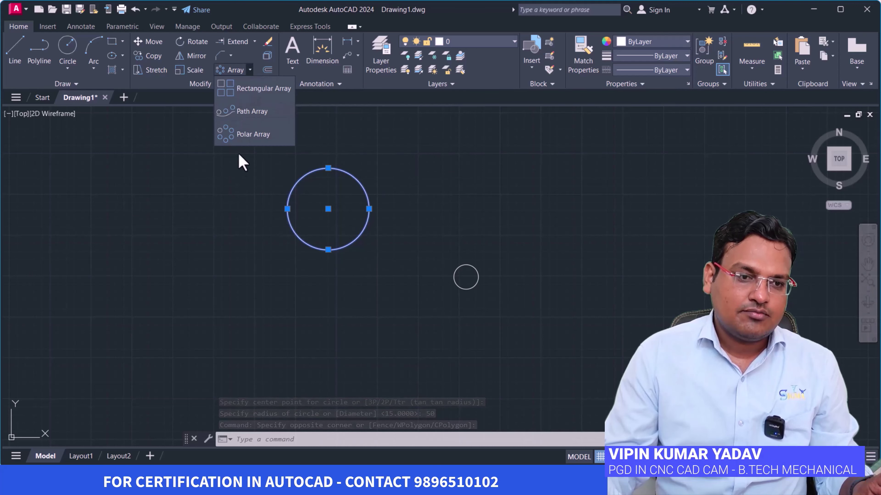
{"action": "left_click", "coordinate": [247, 141]}
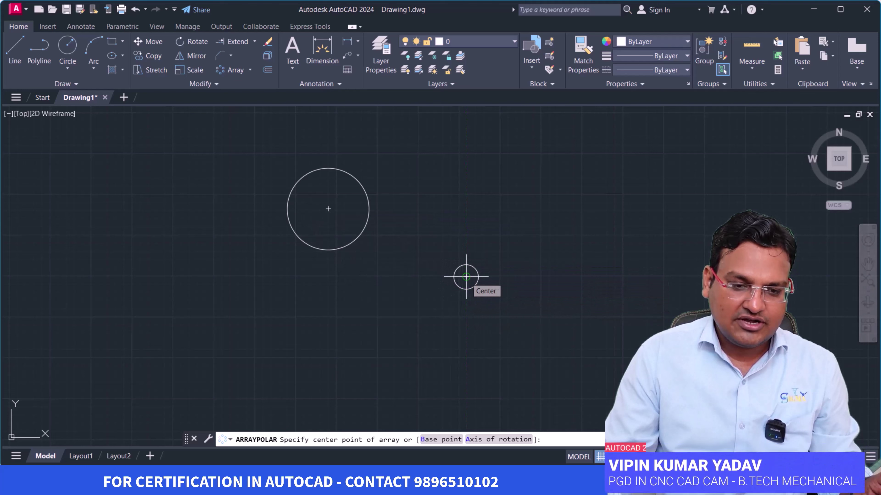
{"action": "left_click", "coordinate": [466, 277]}
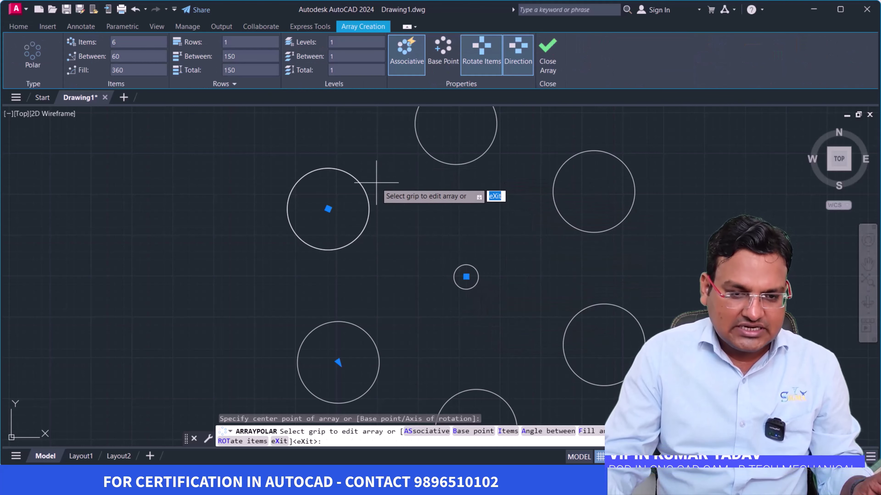
{"action": "scroll", "coordinate": [418, 293], "scroll_direction": "down", "scroll_amount": 2}
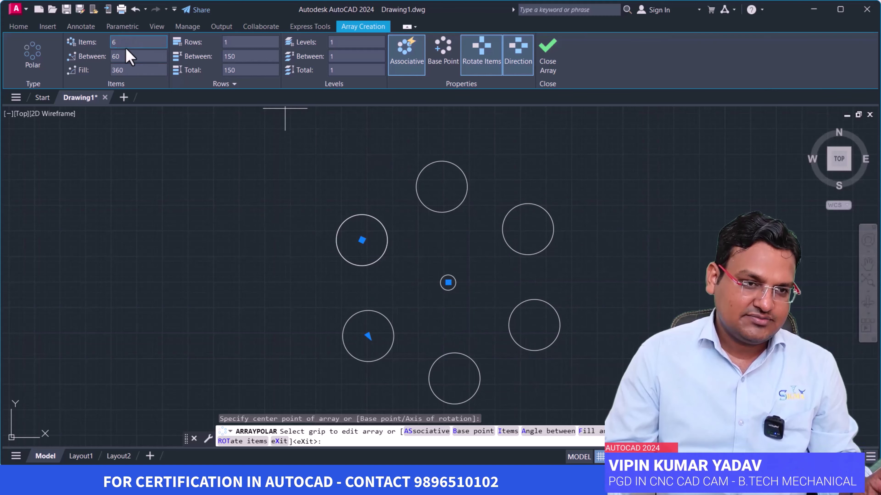
{"action": "mouse_move", "coordinate": [135, 42]}
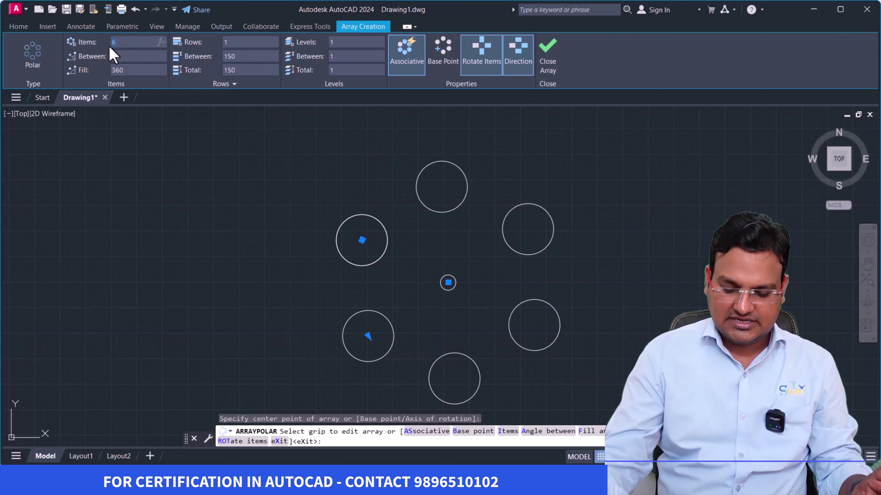
{"action": "type", "text": "50"}
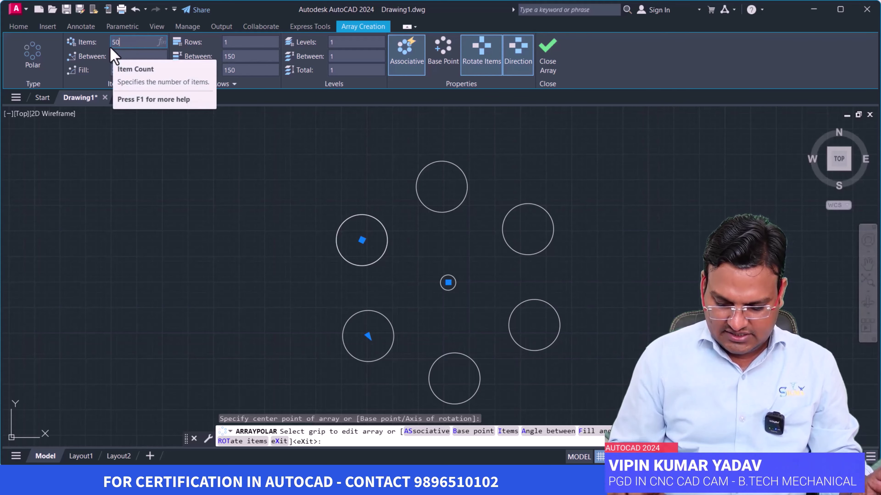
{"action": "key", "text": "Return"}
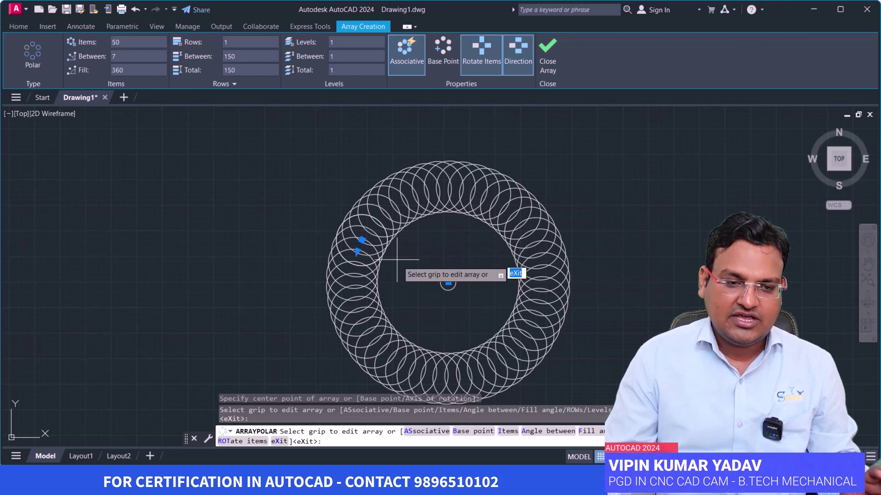
{"action": "key", "text": "Return"}
- Draw a line from the ring up-left to the tip point and back to a ring-circle intersection
{"action": "middle_click_drag", "start_coordinate": [466, 301], "coordinate": [487, 275]}
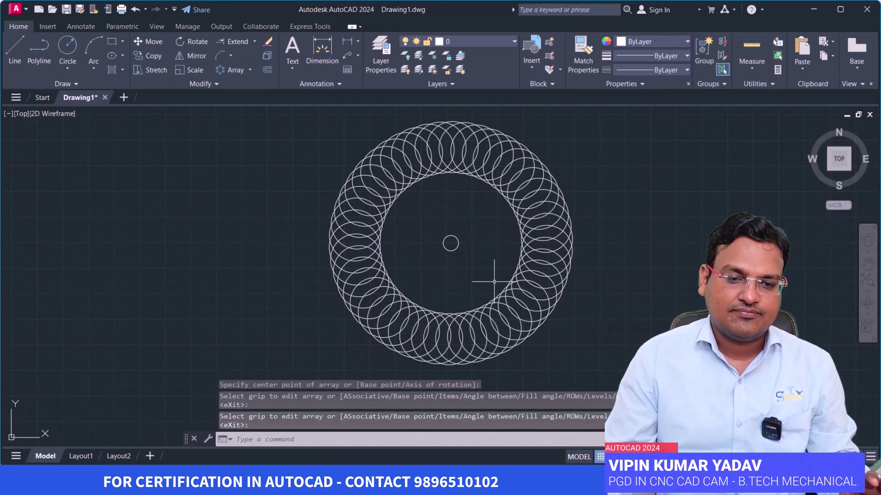
{"action": "middle_click_drag", "start_coordinate": [448, 252], "coordinate": [461, 239]}
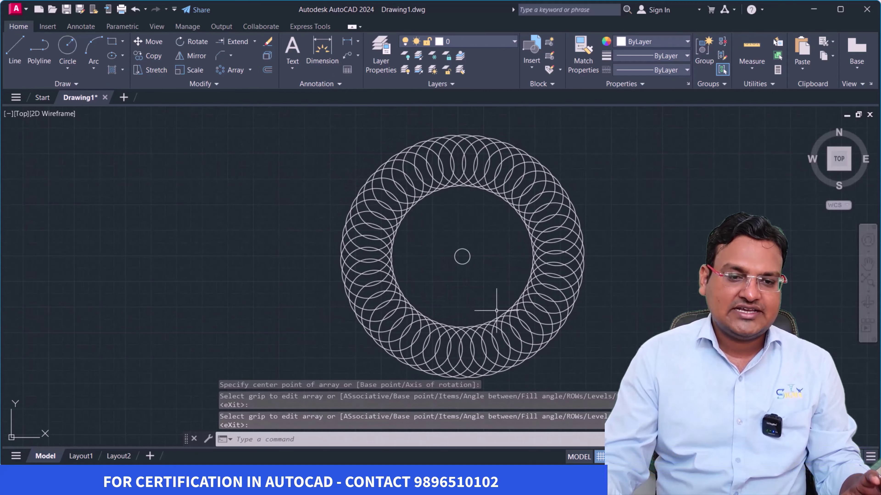
{"action": "mouse_move", "coordinate": [404, 234]}
{"action": "middle_mouse_down"}
{"action": "mouse_move", "coordinate": [515, 246]}
{"action": "mouse_move", "coordinate": [359, 234]}
{"action": "middle_mouse_up"}
{"action": "scroll", "coordinate": [453, 232], "scroll_direction": "up", "scroll_amount": 3}
{"action": "scroll", "coordinate": [482, 236], "scroll_direction": "up", "scroll_amount": 2}
{"action": "left_click", "coordinate": [23, 47]}
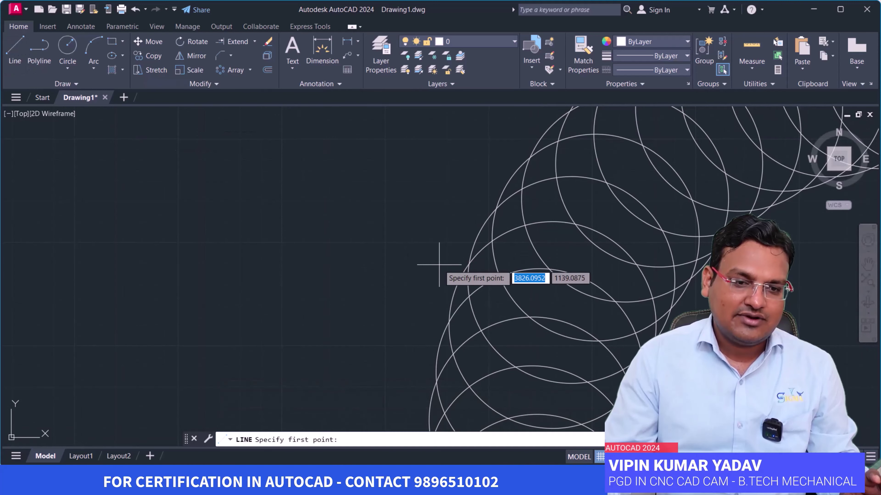
{"action": "left_click", "coordinate": [469, 263]}
{"action": "scroll", "coordinate": [413, 256], "scroll_direction": "down", "scroll_amount": 6}
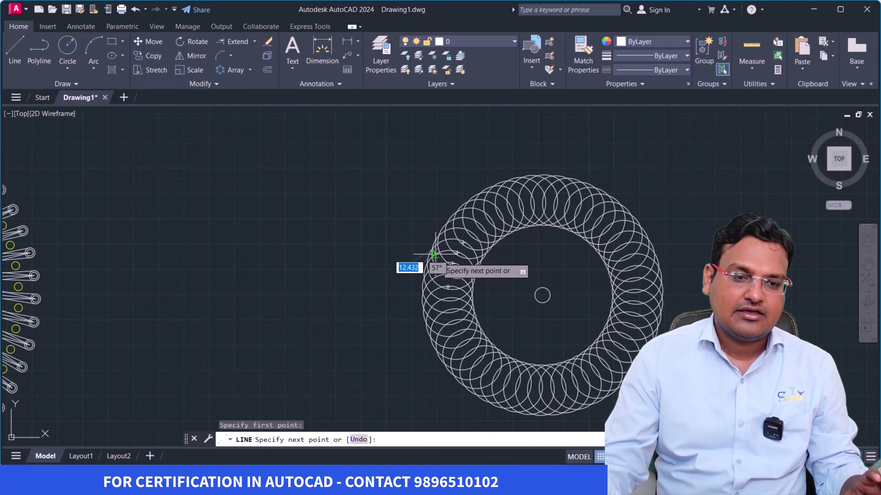
{"action": "left_click", "coordinate": [343, 187]}
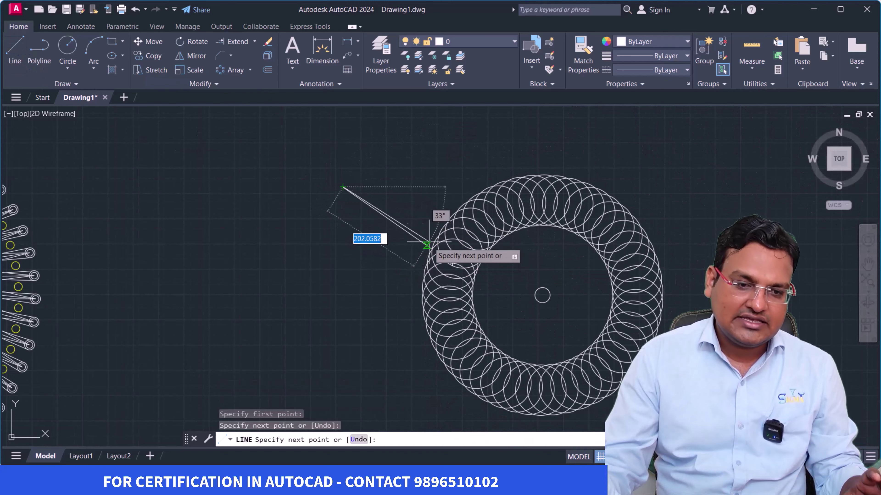
{"action": "scroll", "coordinate": [433, 240], "scroll_direction": "up", "scroll_amount": 4}
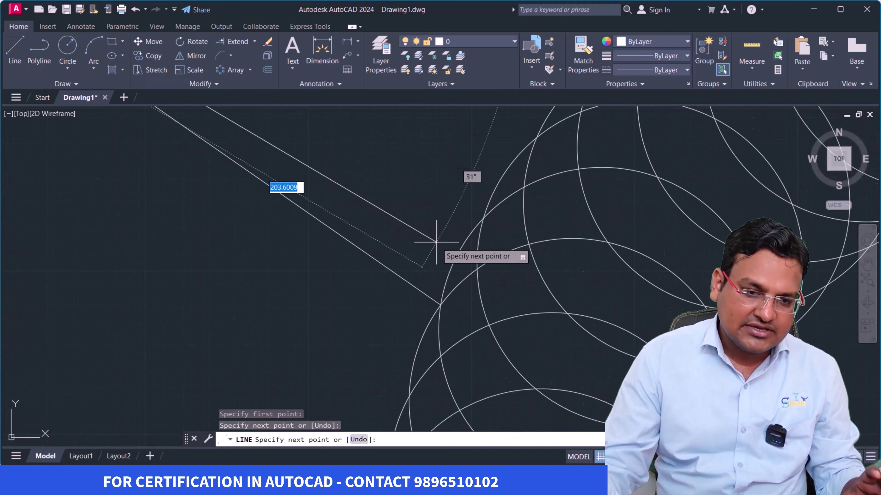
{"action": "left_click", "coordinate": [483, 218]}
{"action": "key", "text": "Return"}
{"action": "key", "text": "Return"}
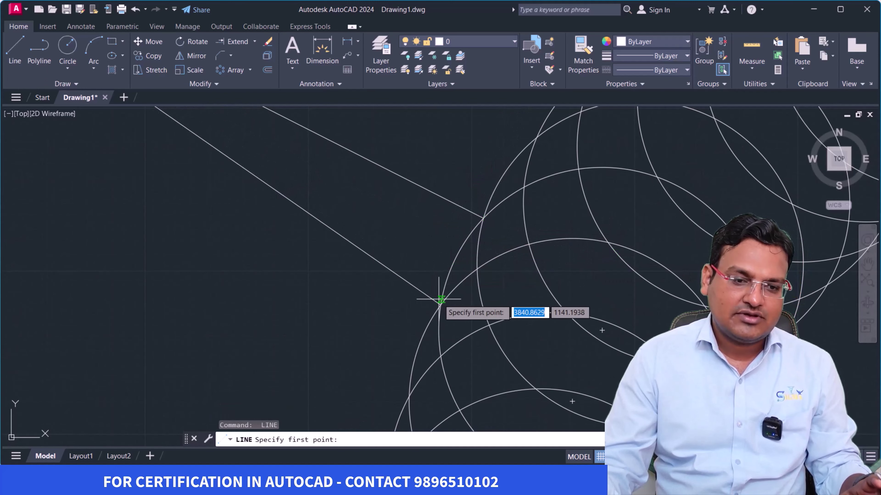
- Draw a second line from another ring intersection up-left to the shared tip point
{"action": "left_click", "coordinate": [440, 305]}
{"action": "middle_click_drag", "start_coordinate": [344, 197], "coordinate": [387, 256]}
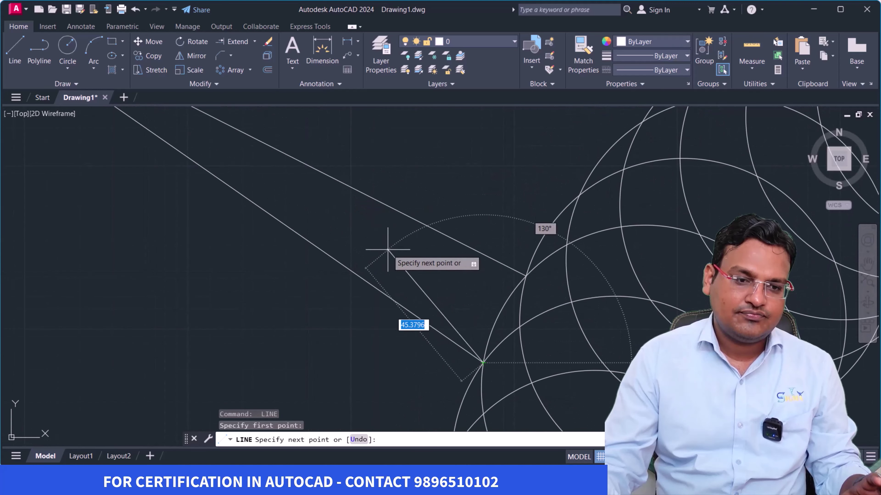
{"action": "scroll", "coordinate": [363, 235], "scroll_direction": "down", "scroll_amount": 2}
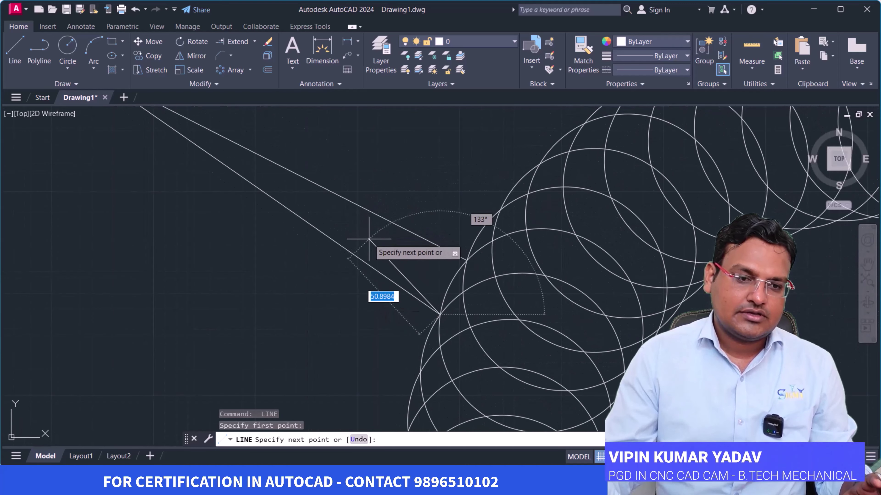
{"action": "key", "text": "Escape"}
{"action": "key", "text": "Return"}
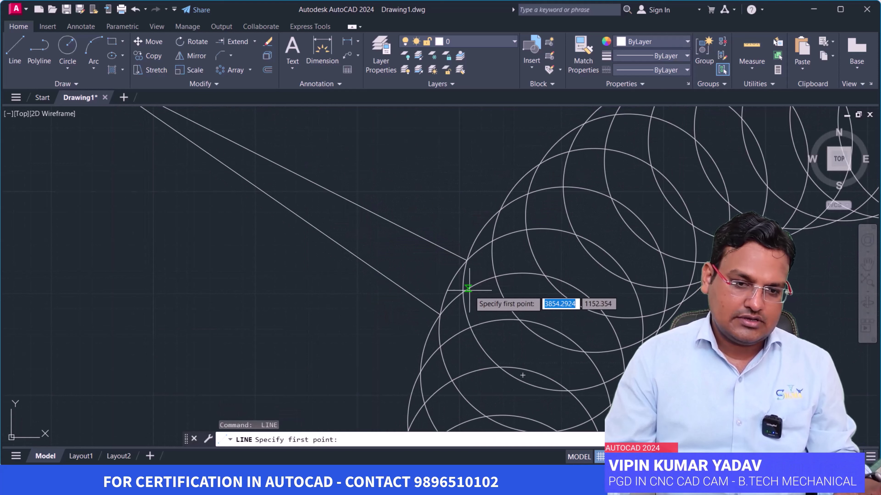
{"action": "left_click", "coordinate": [463, 292]}
{"action": "middle_click_drag", "start_coordinate": [349, 224], "coordinate": [437, 278]}
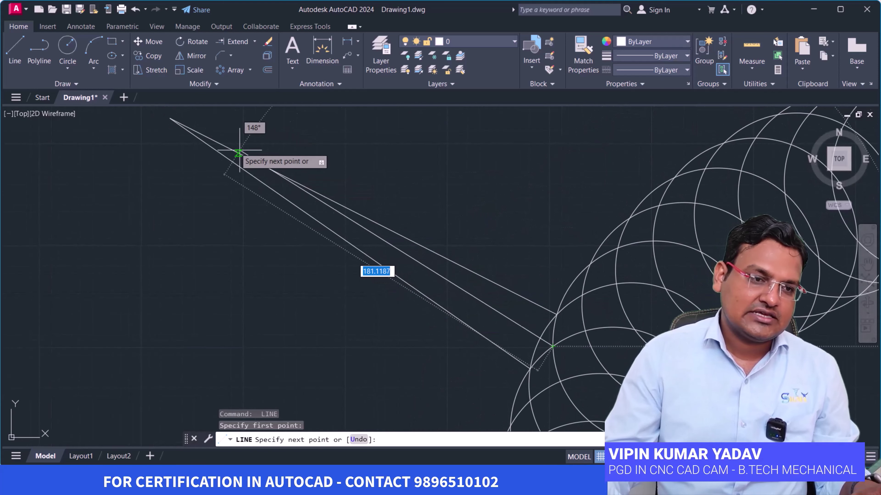
{"action": "left_click", "coordinate": [179, 122]}
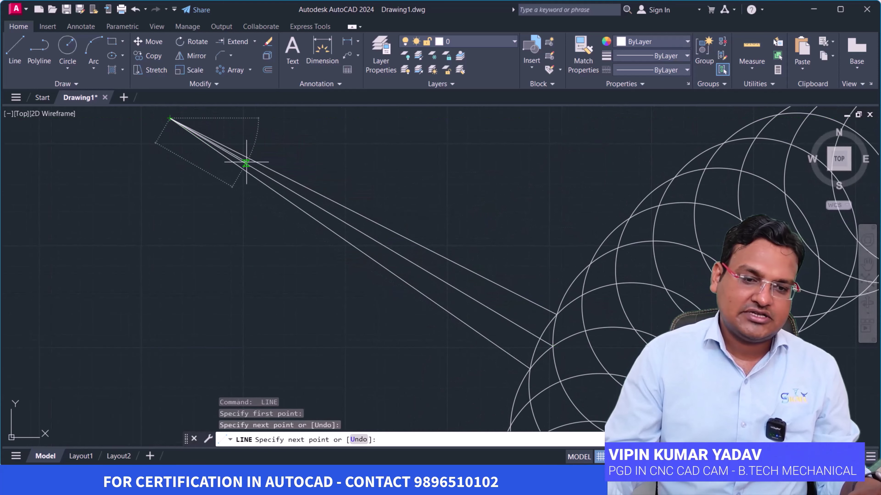
{"action": "key", "text": "Return"}
{"action": "key", "text": "Return"}
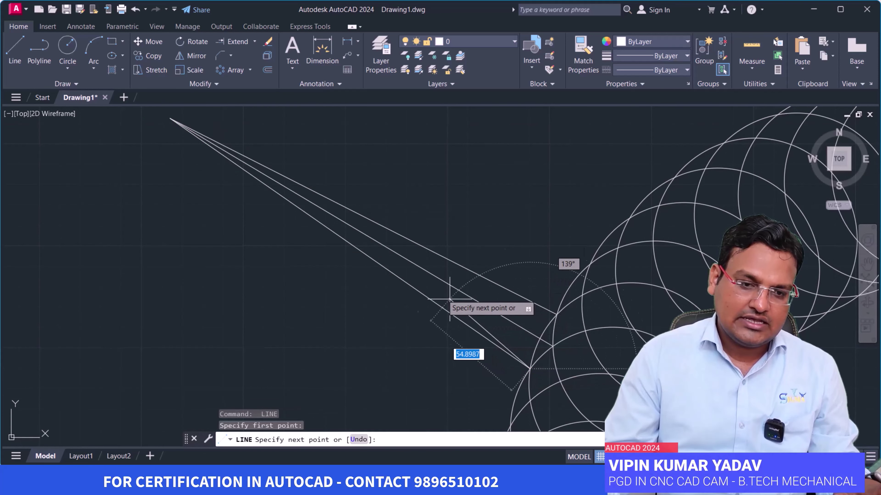
- Add a line from where the petal lines cross down to two lower points on the ring
{"action": "left_click", "coordinate": [427, 271]}
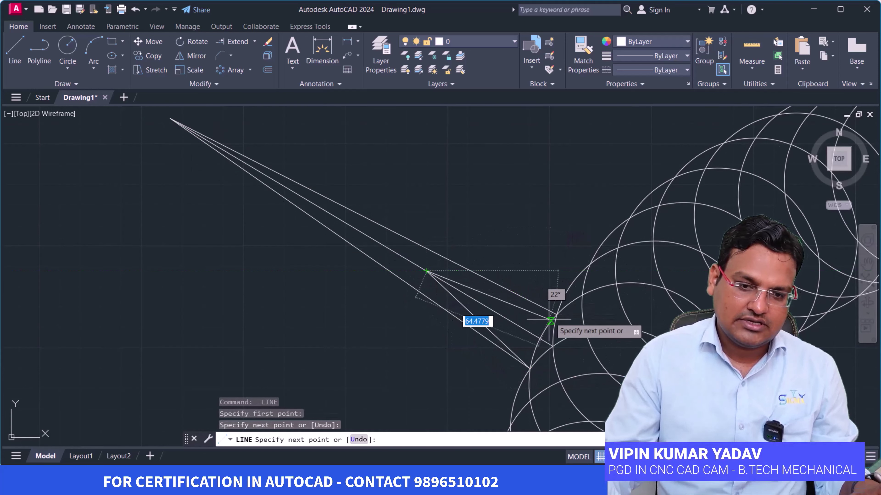
{"action": "left_click", "coordinate": [556, 313]}
{"action": "left_click", "coordinate": [530, 367]}
{"action": "key", "text": "Return"}
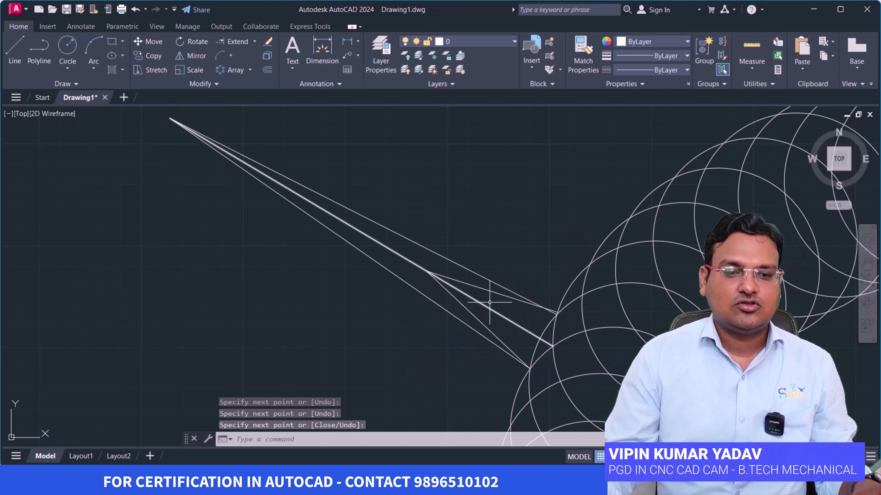
{"action": "scroll", "coordinate": [509, 362], "scroll_direction": "down", "scroll_amount": 2}
{"action": "middle_click_drag", "start_coordinate": [507, 335], "coordinate": [536, 345]}
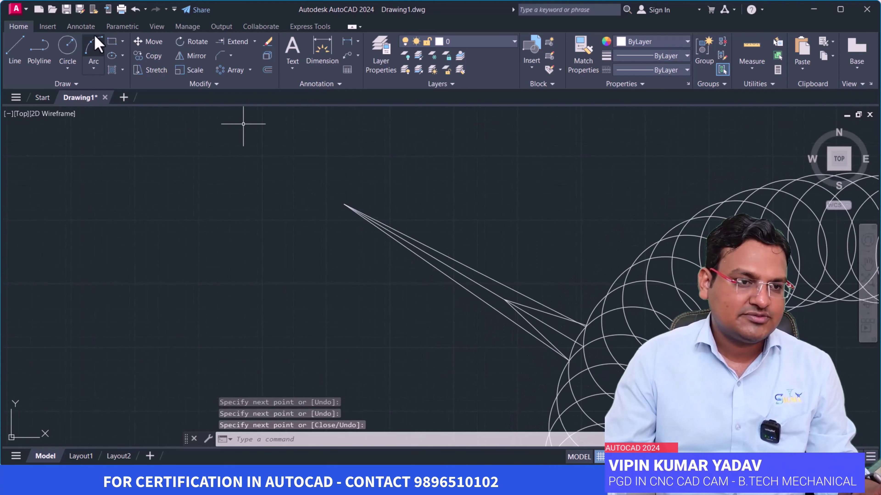
- Draw two concentric circles centred on the lines' intersection midway along the arm
{"action": "left_click", "coordinate": [72, 55]}
{"action": "scroll", "coordinate": [487, 276], "scroll_direction": "up", "scroll_amount": 3}
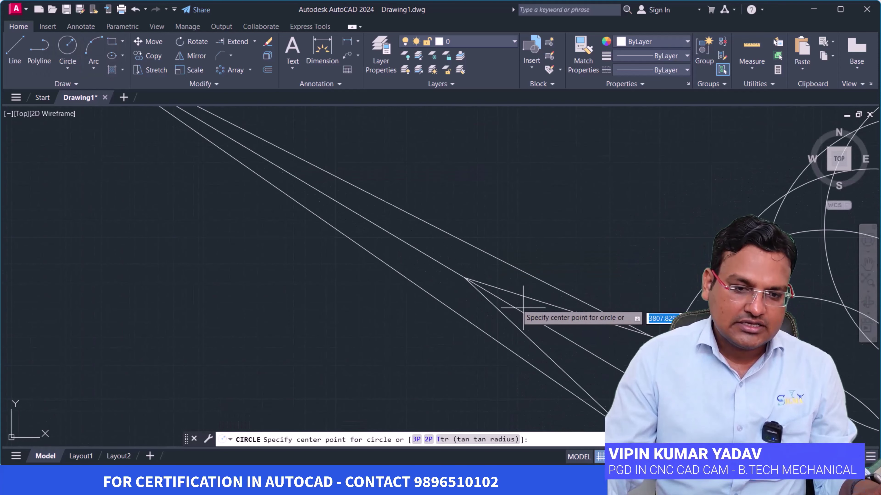
{"action": "left_click", "coordinate": [465, 278]}
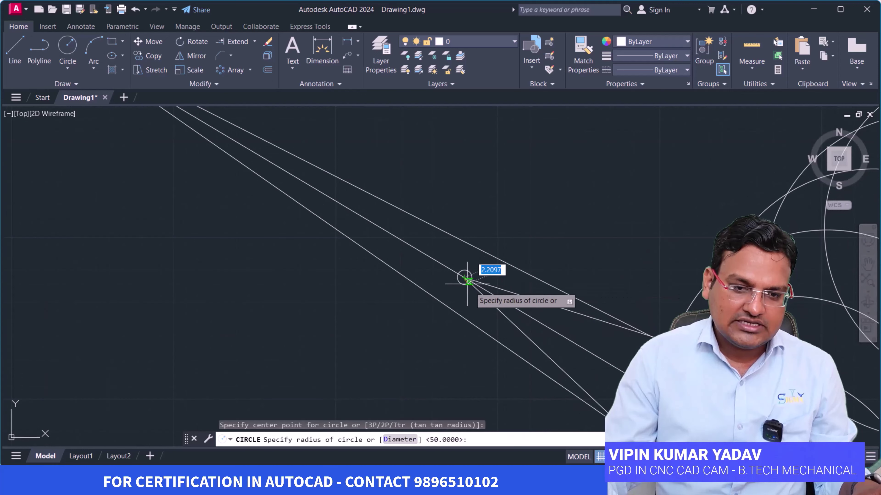
{"action": "key", "text": "Return"}
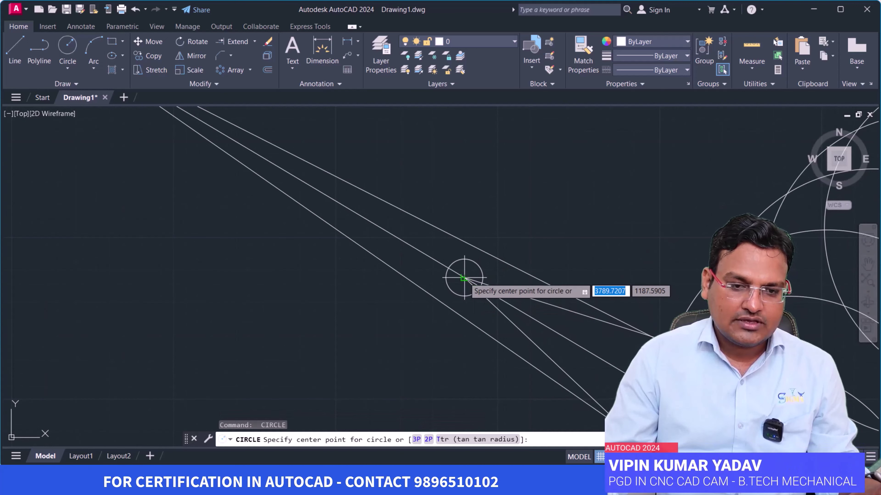
{"action": "left_click", "coordinate": [465, 278]}
{"action": "left_click", "coordinate": [479, 301]}
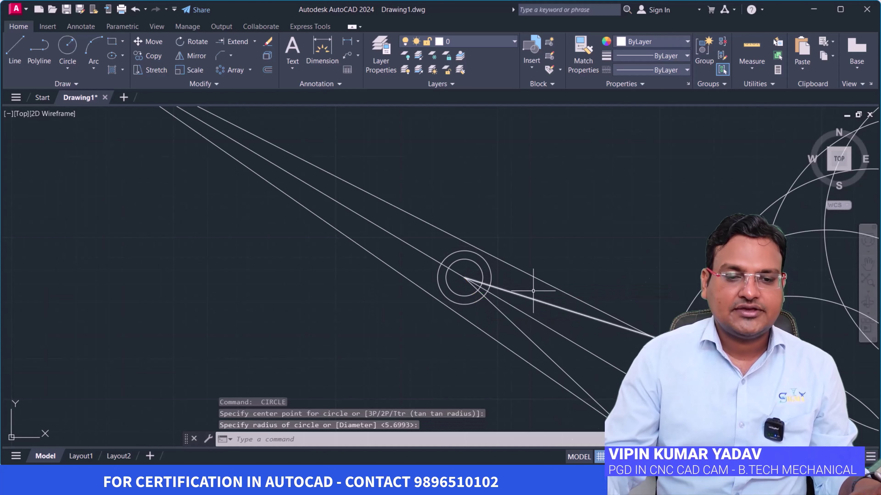
- Add concentric circles at the arm's far up-left end, accepting the suggested radius for one
{"action": "scroll", "coordinate": [529, 292], "scroll_direction": "down", "scroll_amount": 4}
{"action": "key", "text": "Return"}
{"action": "left_click", "coordinate": [349, 193]}
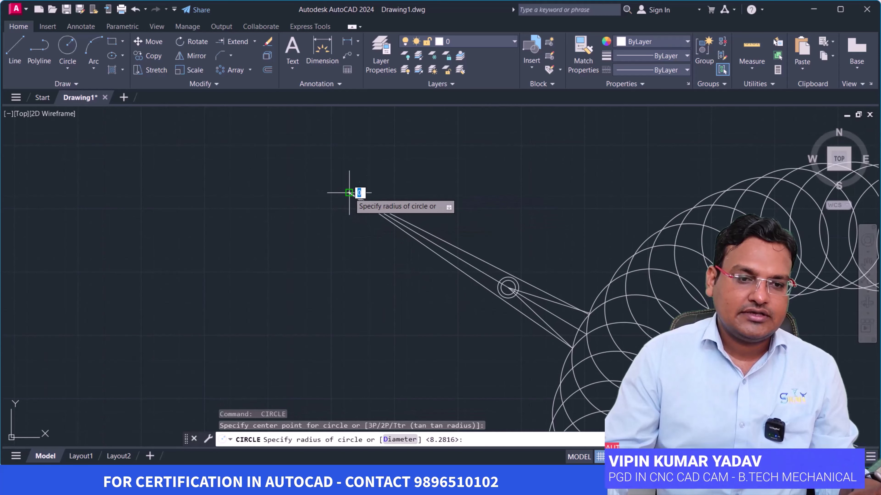
{"action": "left_click", "coordinate": [364, 205]}
{"action": "key", "text": "Return"}
{"action": "left_click", "coordinate": [349, 193]}
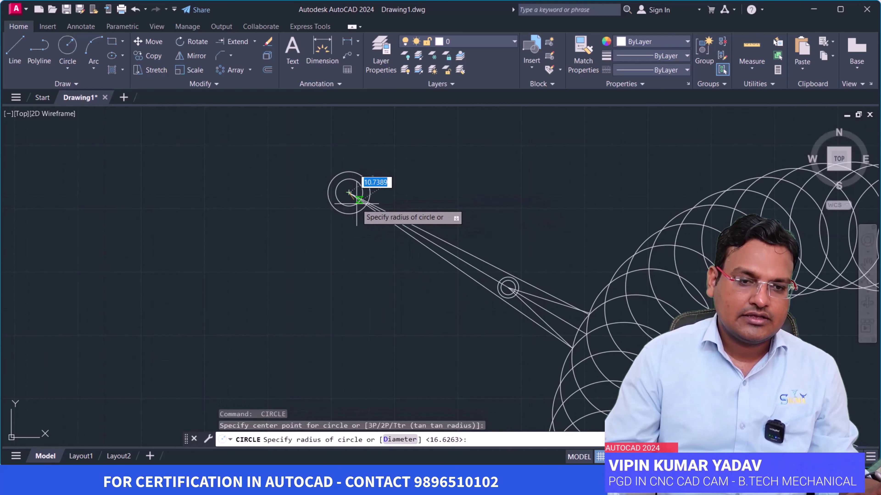
{"action": "key", "text": "Return"}
{"action": "key", "text": "Return"}
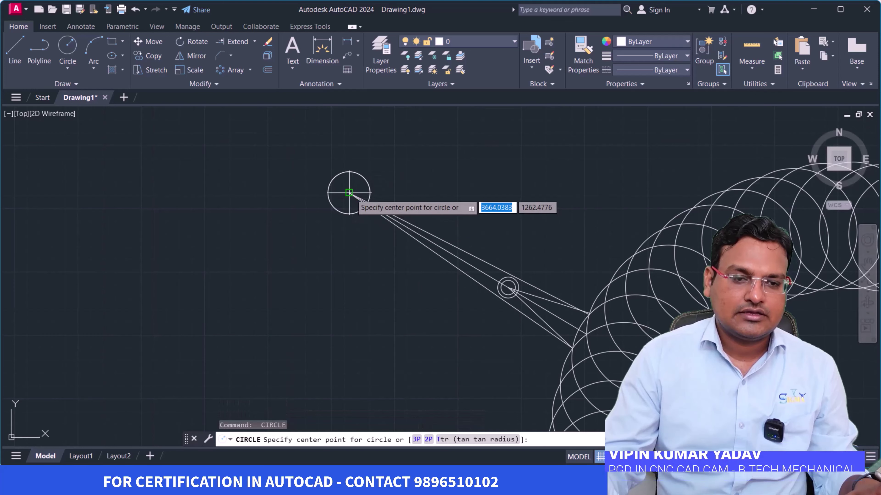
{"action": "left_click", "coordinate": [350, 194]}
{"action": "key", "text": "Return"}
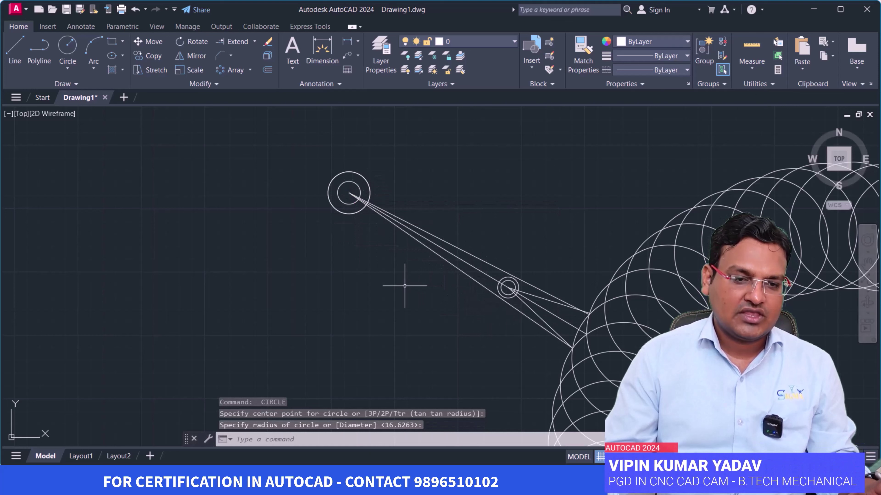
- Draw a line from the arm to a tangent point on the outer circle at the far end
{"action": "left_click", "coordinate": [14, 52]}
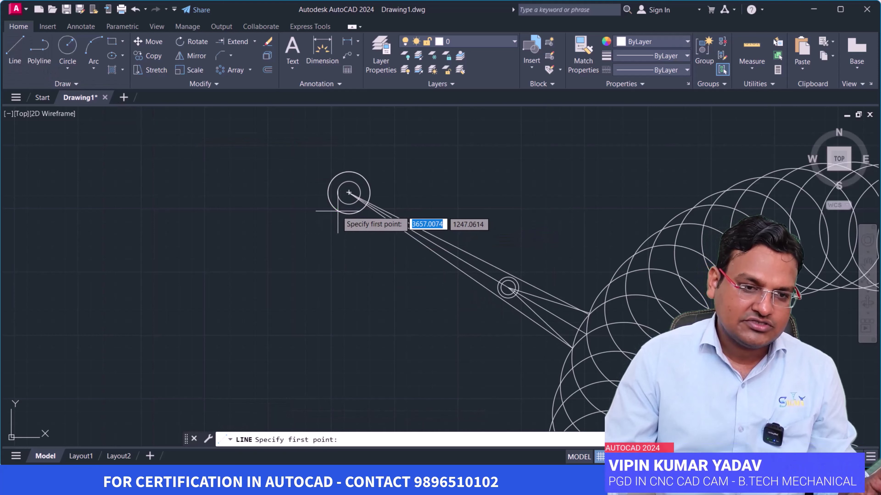
{"action": "left_click", "coordinate": [349, 193]}
{"action": "scroll", "coordinate": [515, 306], "scroll_direction": "up", "scroll_amount": 4}
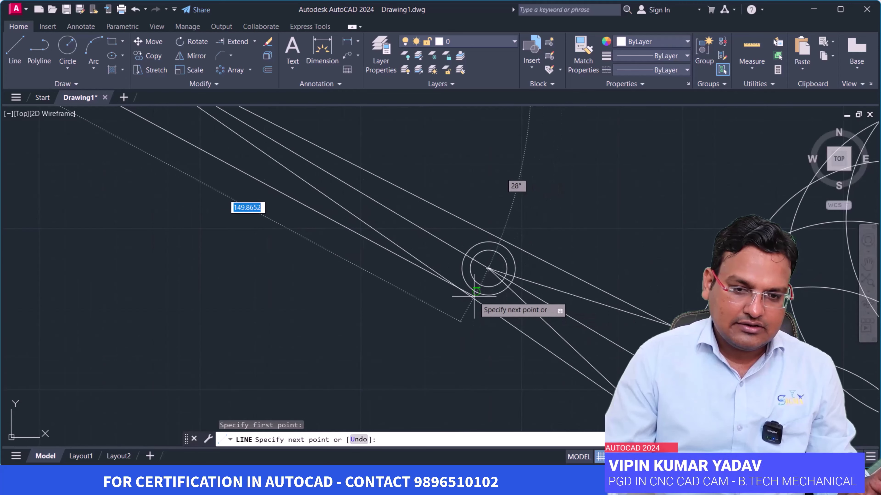
{"action": "key", "text": "Escape"}
{"action": "key", "text": "Return"}
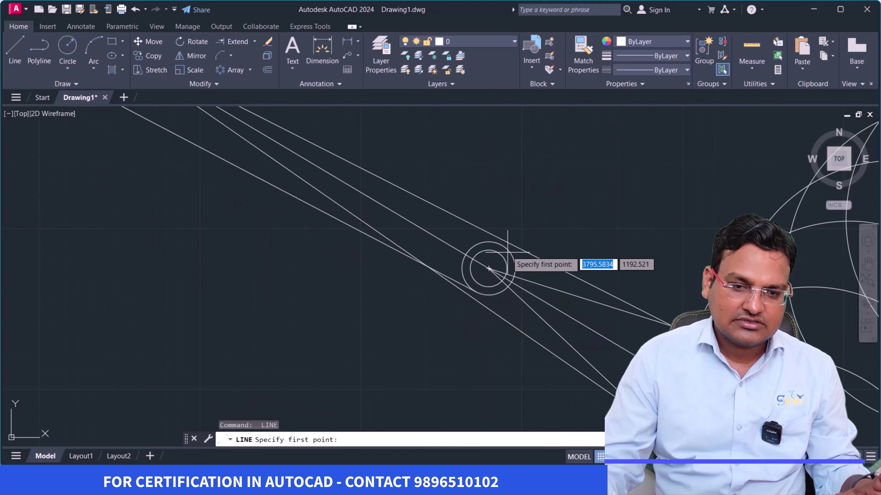
{"action": "left_click", "coordinate": [505, 248]}
{"action": "scroll", "coordinate": [504, 247], "scroll_direction": "down", "scroll_amount": 3}
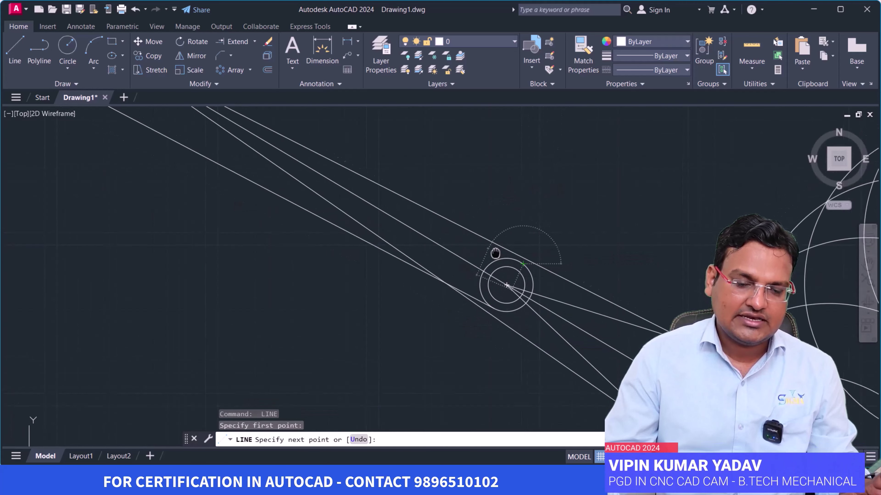
{"action": "middle_click_drag", "start_coordinate": [546, 334], "coordinate": [507, 325]}
{"action": "scroll", "coordinate": [433, 261], "scroll_direction": "up", "scroll_amount": 4}
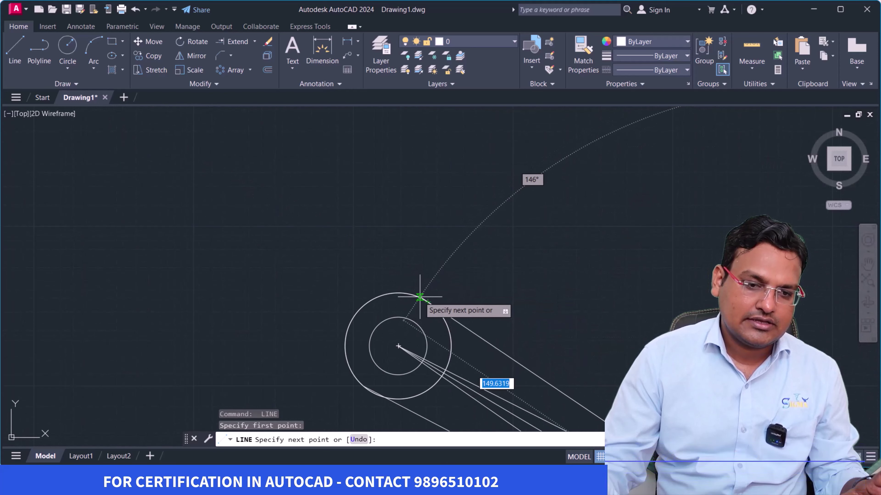
{"action": "left_click", "coordinate": [427, 301]}
{"action": "key", "text": "Return"}
{"action": "scroll", "coordinate": [571, 313], "scroll_direction": "down", "scroll_amount": 2}
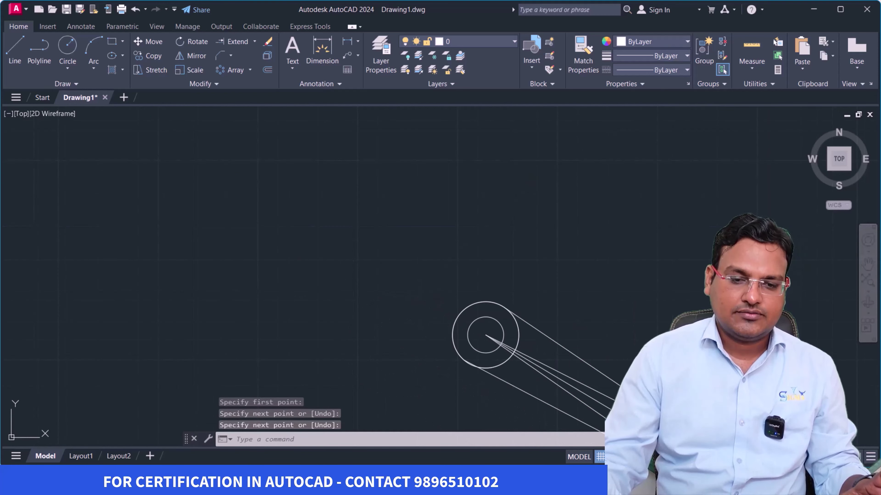
{"action": "middle_click_drag", "start_coordinate": [715, 457], "coordinate": [643, 306]}
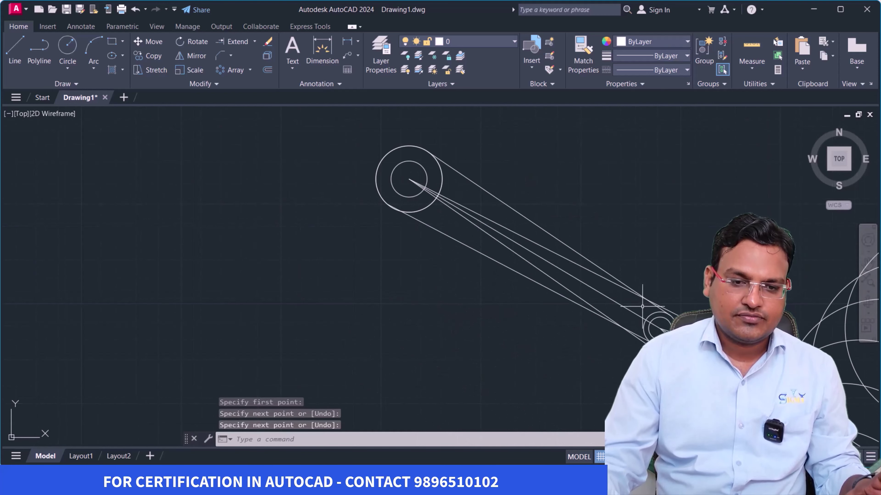
- Place a small circle centred on the line intersection midway along the pointed arm
{"action": "left_click", "coordinate": [67, 45]}
{"action": "left_click", "coordinate": [544, 260]}
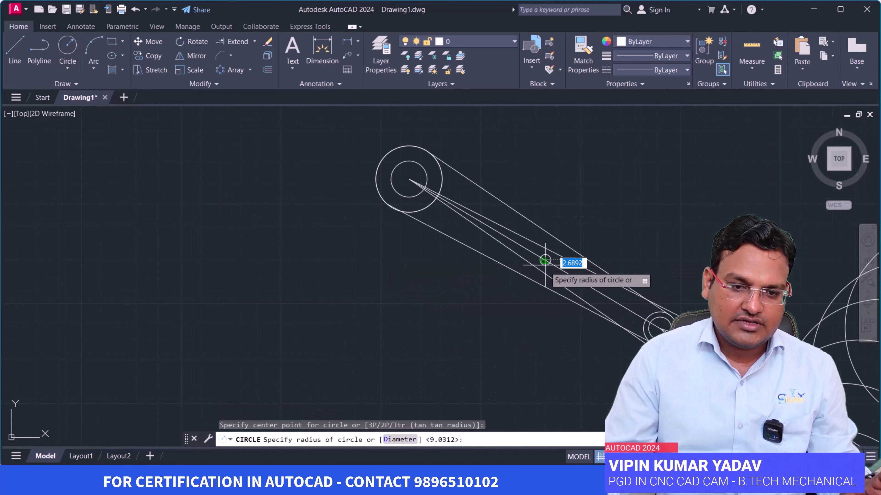
{"action": "left_click", "coordinate": [545, 260]}
{"action": "scroll", "coordinate": [210, 310], "scroll_direction": "down", "scroll_amount": 3}
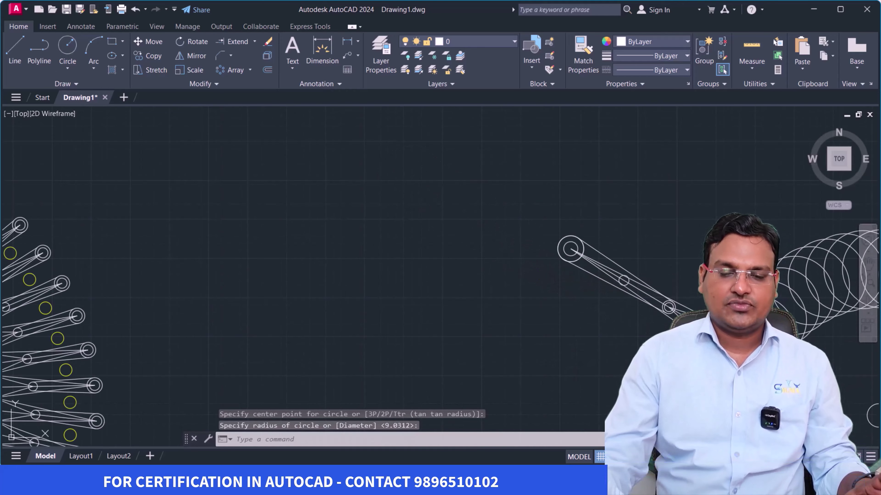
{"action": "scroll", "coordinate": [463, 223], "scroll_direction": "down", "scroll_amount": 2}
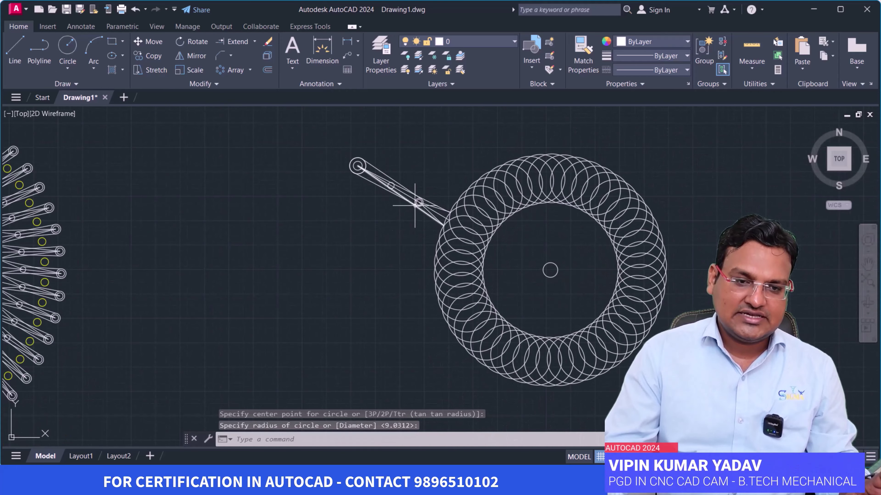
{"action": "middle_click_drag", "start_coordinate": [495, 267], "coordinate": [501, 278]}
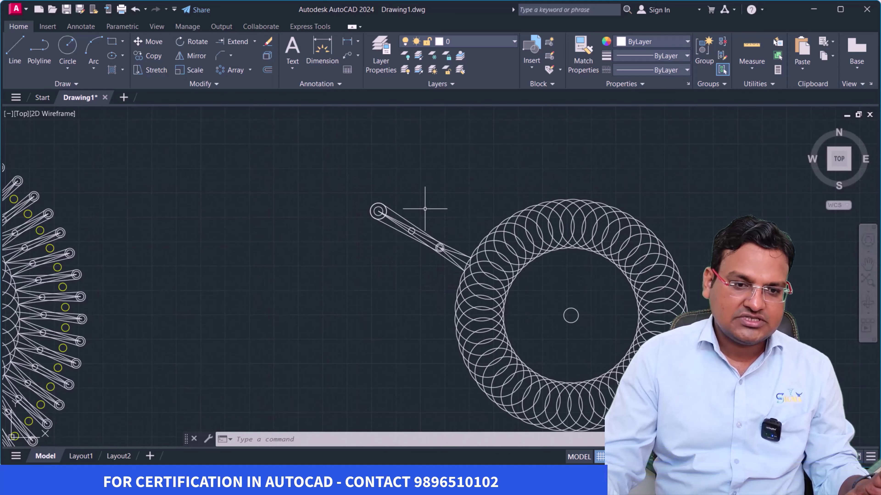
- Polar-array the crossing-selected arm 50 times around the ring's centre circle
{"action": "left_click", "coordinate": [447, 270]}
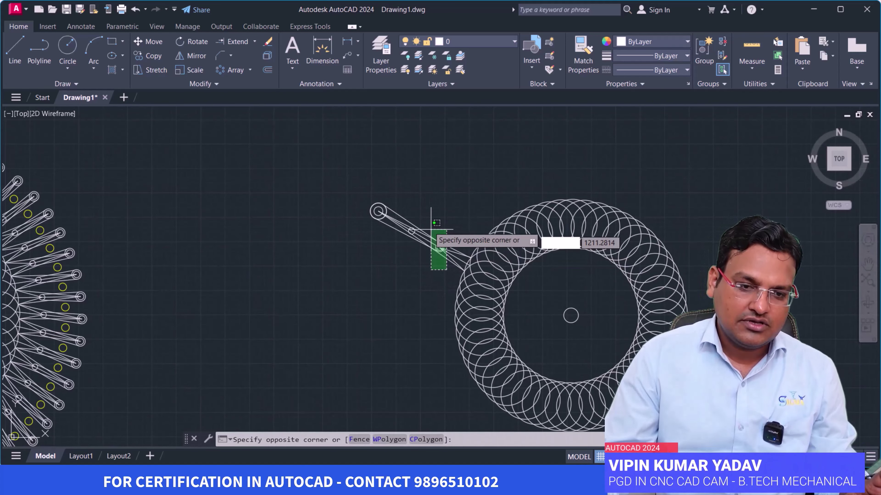
{"action": "left_click", "coordinate": [326, 159]}
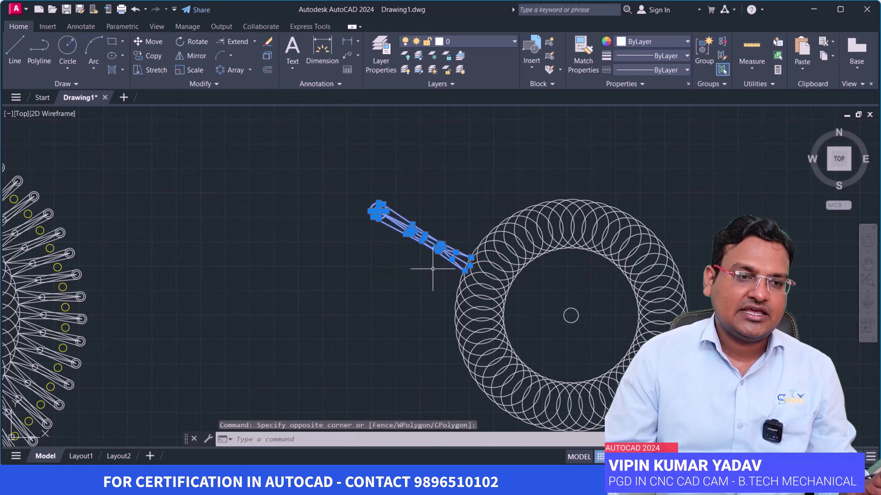
{"action": "left_click", "coordinate": [230, 71]}
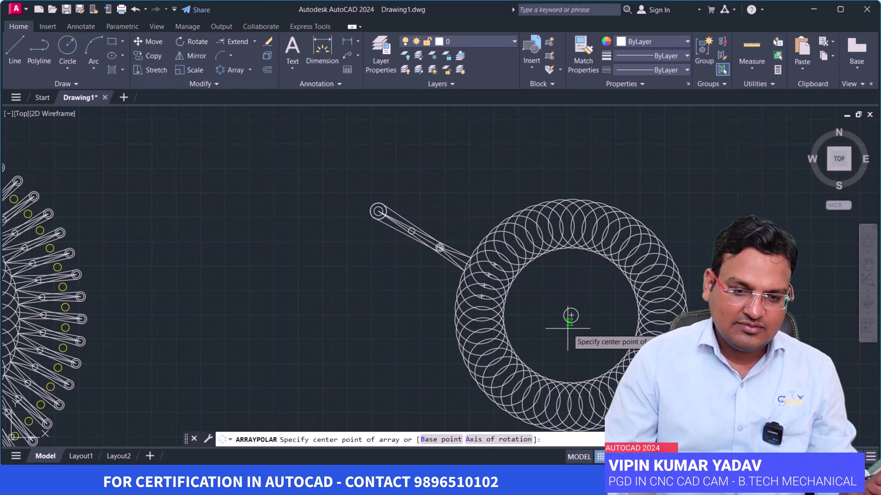
{"action": "scroll", "coordinate": [571, 315], "scroll_direction": "up", "scroll_amount": 4}
{"action": "left_click", "coordinate": [572, 296]}
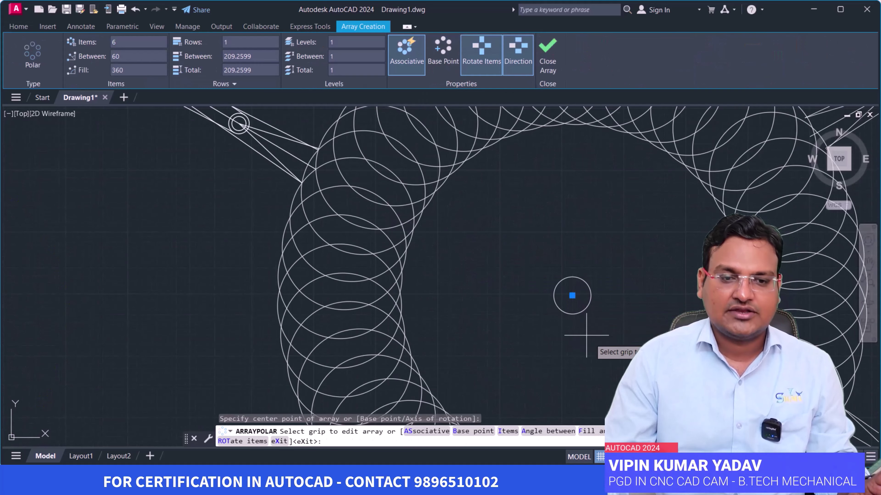
{"action": "scroll", "coordinate": [571, 295], "scroll_direction": "down", "scroll_amount": 5}
{"action": "type", "text": "50"}
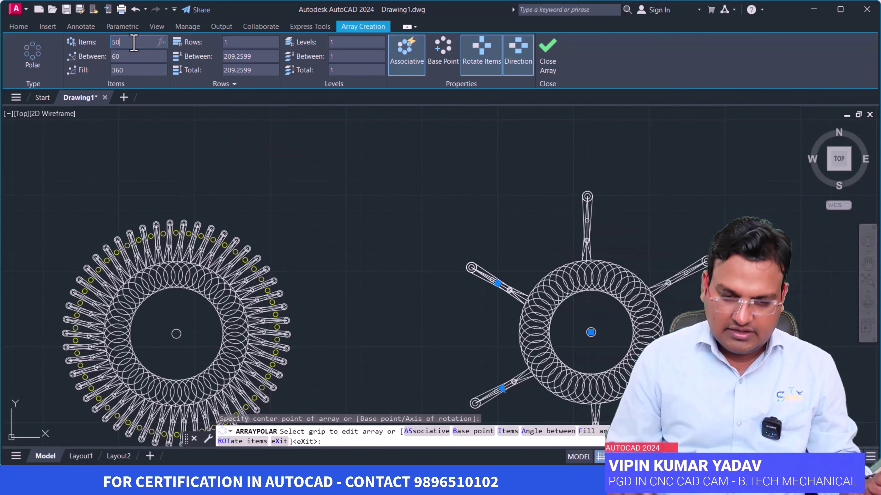
{"action": "key", "text": "Return"}
{"action": "middle_click_drag", "start_coordinate": [594, 297], "coordinate": [539, 200]}
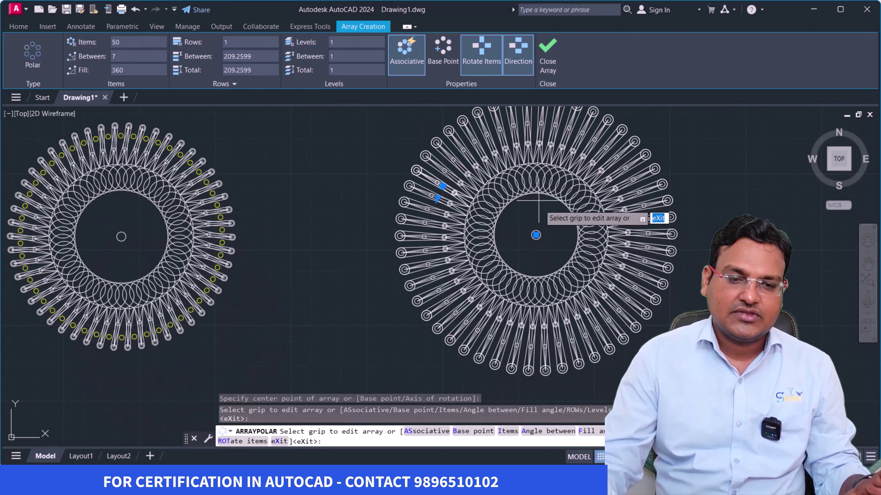
{"action": "key", "text": "Return"}
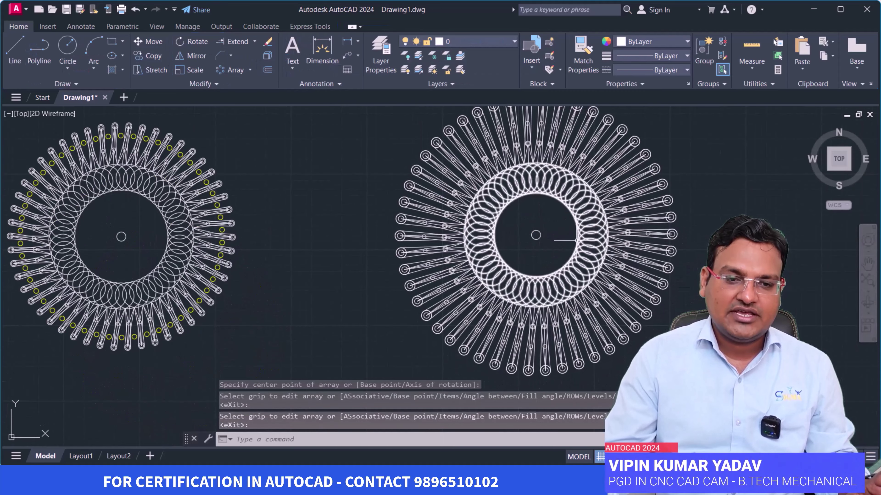
{"action": "scroll", "coordinate": [554, 222], "scroll_direction": "up", "scroll_amount": 2}
- Zoom and pan to frame both finished petal rings side by side
{"action": "scroll", "coordinate": [527, 215], "scroll_direction": "down", "scroll_amount": 5}
{"action": "scroll", "coordinate": [507, 222], "scroll_direction": "up", "scroll_amount": 2}
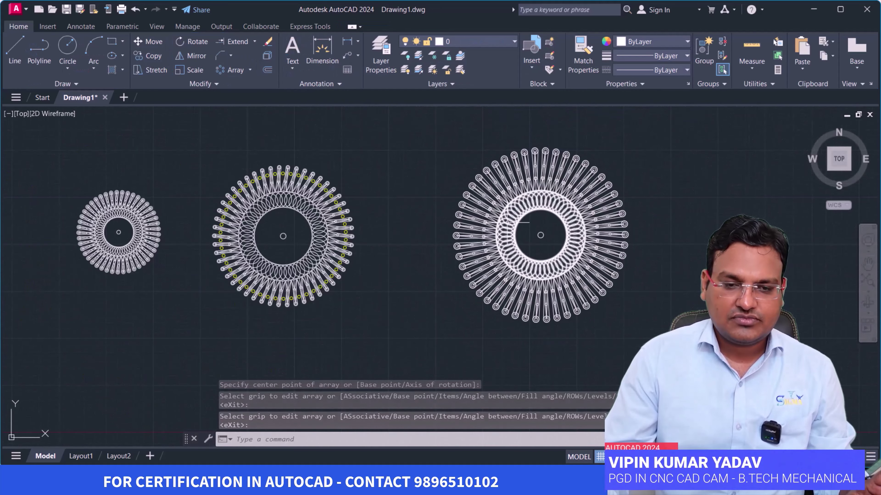
{"action": "scroll", "coordinate": [512, 229], "scroll_direction": "up", "scroll_amount": 2}
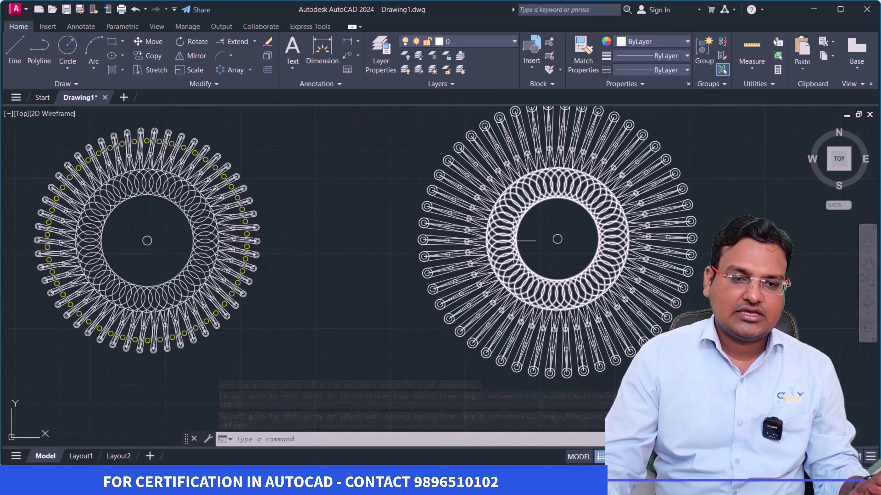
{"action": "mouse_move", "coordinate": [513, 241]}
{"action": "middle_mouse_down"}
{"action": "mouse_move", "coordinate": [312, 239]}
{"action": "mouse_move", "coordinate": [320, 262]}
{"action": "middle_mouse_up"}
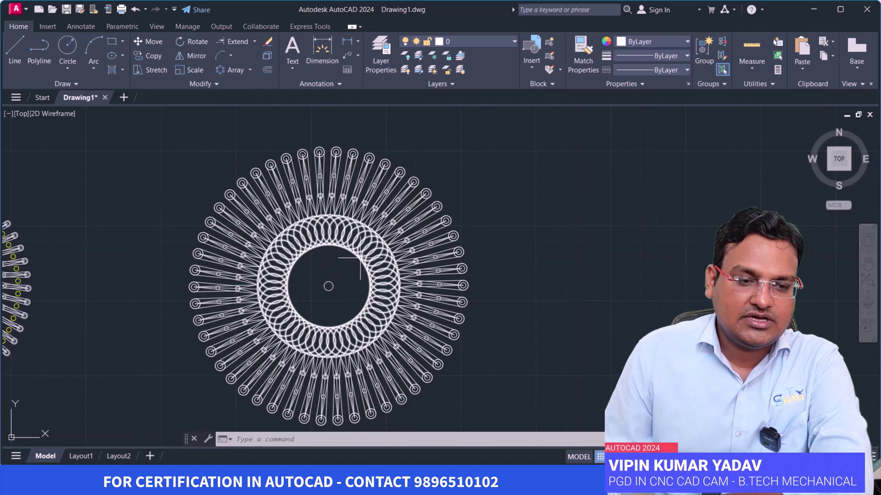
{"action": "middle_click_drag", "start_coordinate": [387, 281], "coordinate": [326, 251]}
{"action": "scroll", "coordinate": [325, 250], "scroll_direction": "down", "scroll_amount": 2}
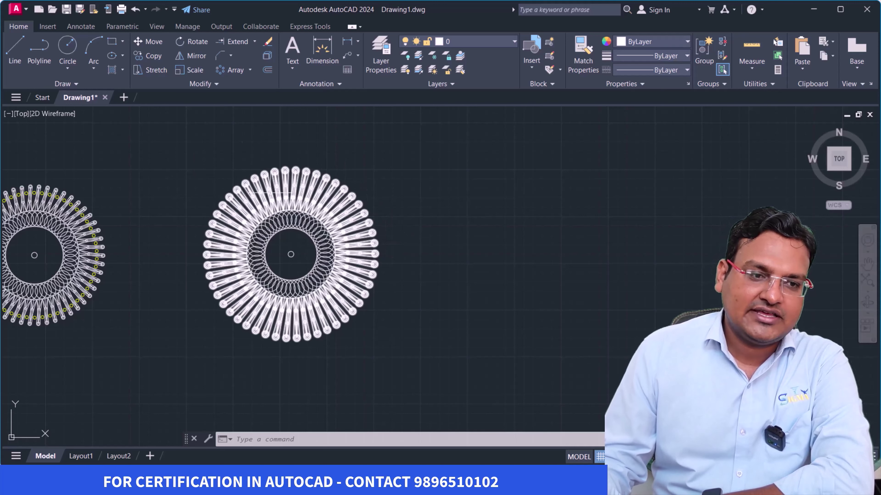
- Start a rectangular array of the window-selected petal pattern
{"action": "left_click", "coordinate": [250, 70]}
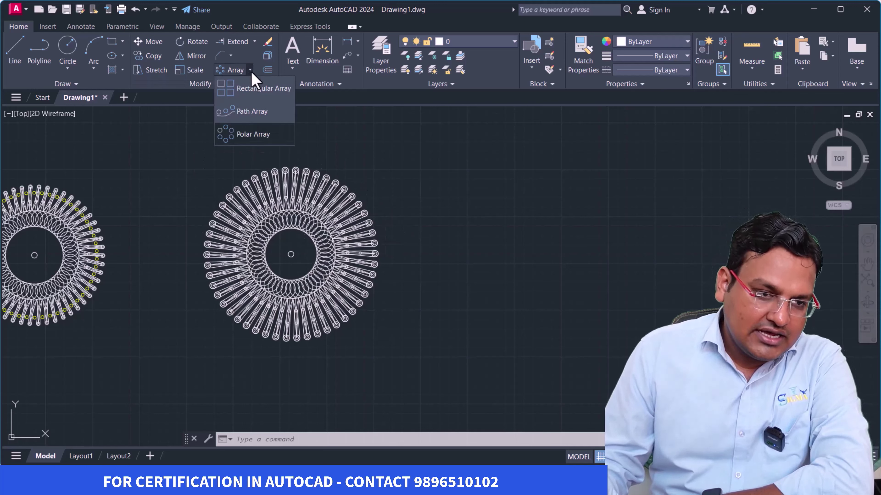
{"action": "left_click", "coordinate": [266, 95]}
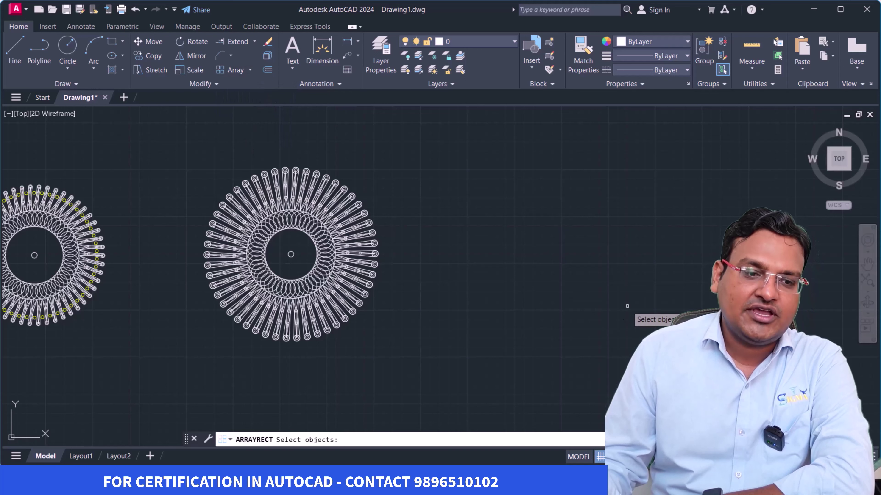
{"action": "left_click", "coordinate": [445, 372]}
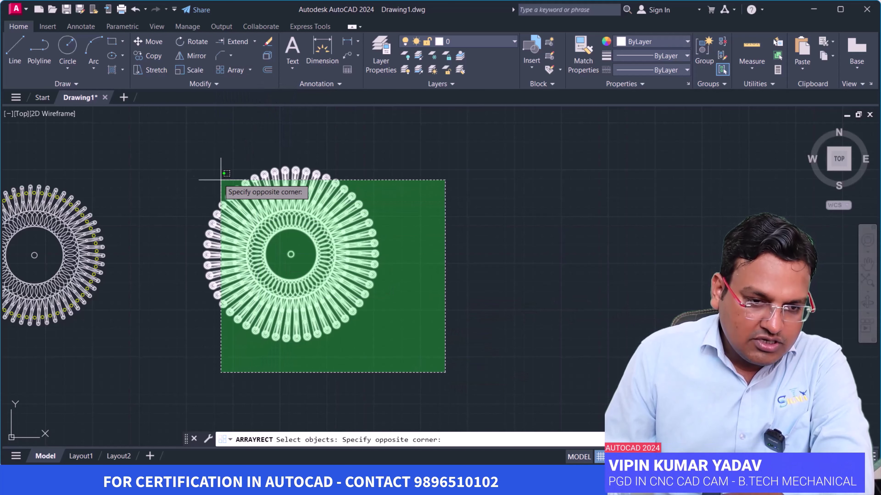
{"action": "left_click", "coordinate": [195, 152]}
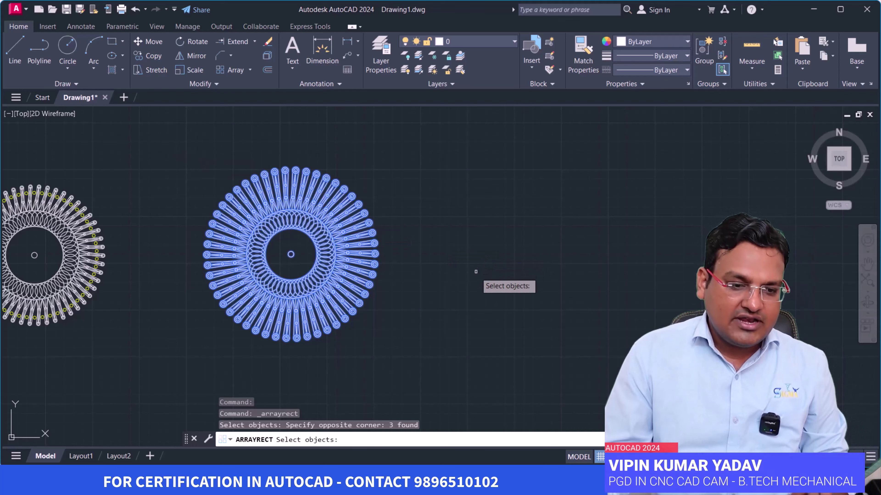
{"action": "key", "text": "Return"}
{"action": "scroll", "coordinate": [407, 331], "scroll_direction": "down", "scroll_amount": 2}
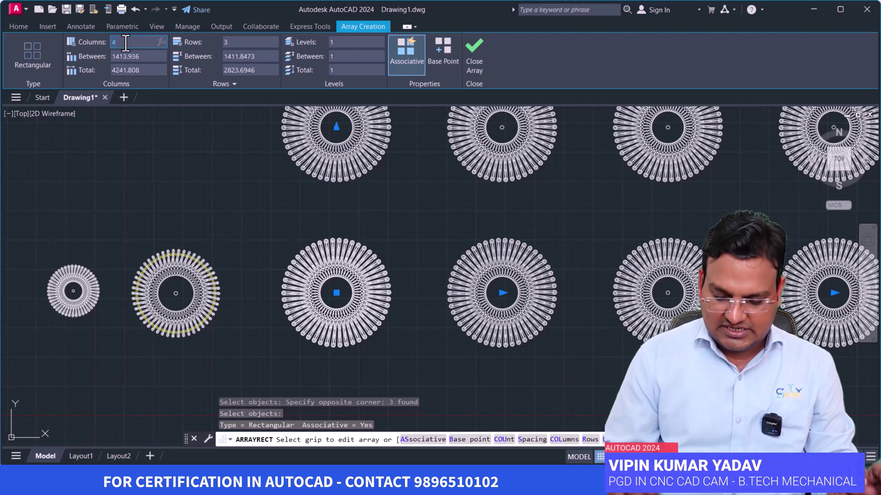
- Set the grid to 6 columns and 4 rows, close the array, and zoom to review it
{"action": "type", "text": "6"}
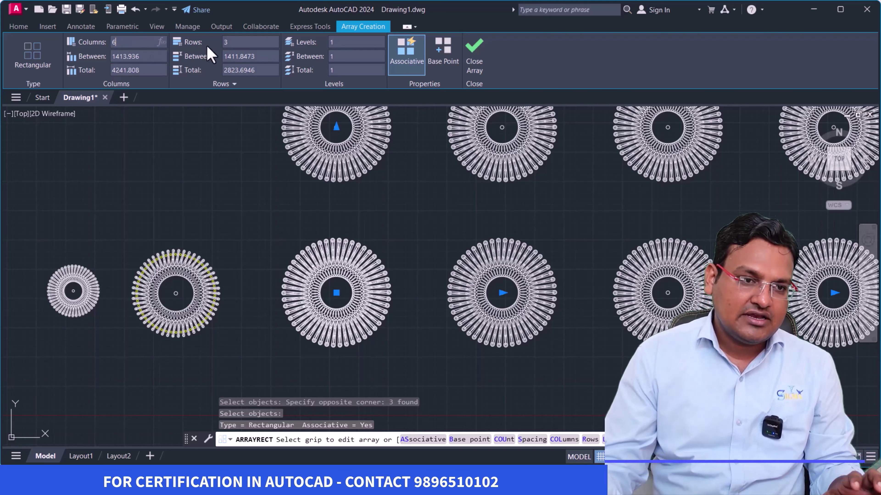
{"action": "left_click", "coordinate": [251, 44]}
{"action": "type", "text": "4"}
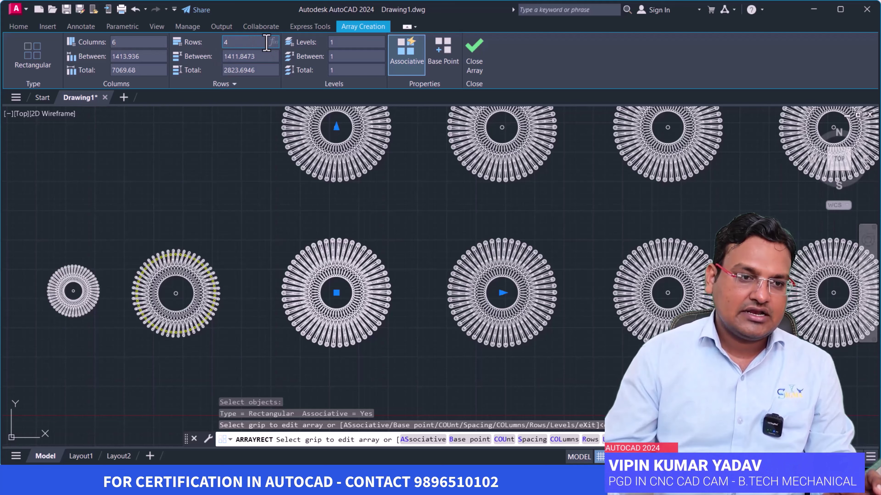
{"action": "left_click", "coordinate": [475, 56]}
{"action": "scroll", "coordinate": [506, 274], "scroll_direction": "down", "scroll_amount": 4}
{"action": "scroll", "coordinate": [482, 291], "scroll_direction": "down", "scroll_amount": 2}
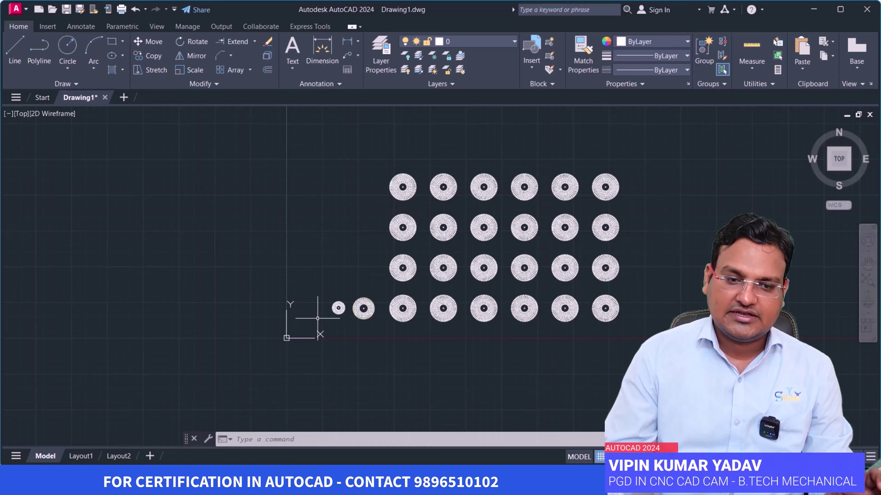
{"action": "scroll", "coordinate": [444, 187], "scroll_direction": "up", "scroll_amount": 2}
{"action": "scroll", "coordinate": [408, 202], "scroll_direction": "up", "scroll_amount": 2}
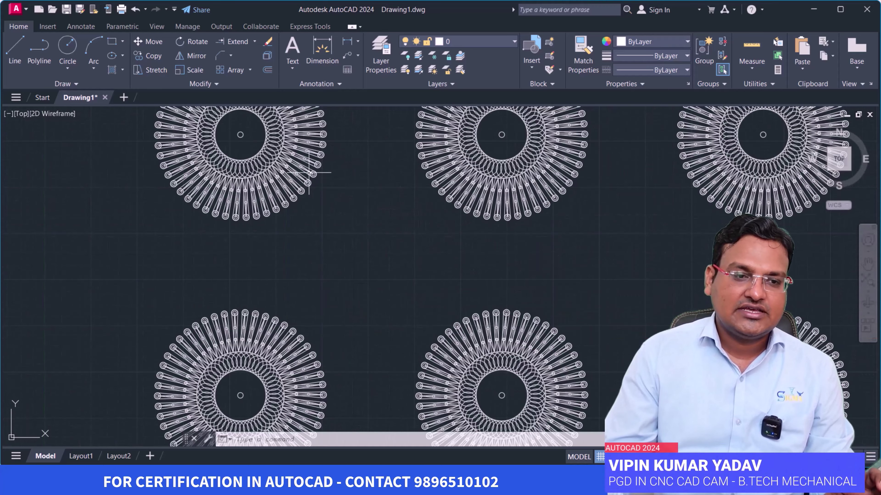
{"action": "scroll", "coordinate": [366, 281], "scroll_direction": "up", "scroll_amount": 3}
{"action": "scroll", "coordinate": [316, 256], "scroll_direction": "up", "scroll_amount": 2}
{"action": "scroll", "coordinate": [336, 301], "scroll_direction": "down", "scroll_amount": 4}
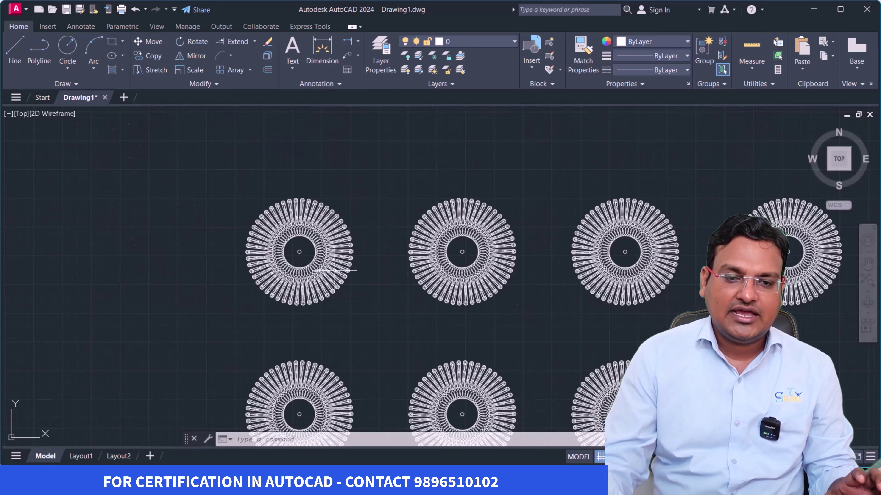
{"action": "scroll", "coordinate": [387, 252], "scroll_direction": "down", "scroll_amount": 3}
{"action": "scroll", "coordinate": [545, 310], "scroll_direction": "down", "scroll_amount": 3}
{"action": "scroll", "coordinate": [515, 289], "scroll_direction": "up", "scroll_amount": 2}
{"action": "scroll", "coordinate": [459, 254], "scroll_direction": "up", "scroll_amount": 5}
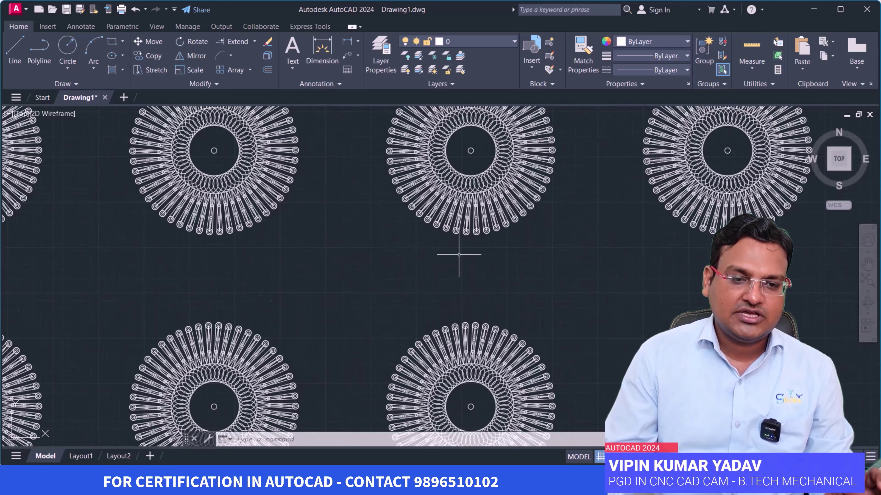
{"action": "scroll", "coordinate": [462, 248], "scroll_direction": "down", "scroll_amount": 5}
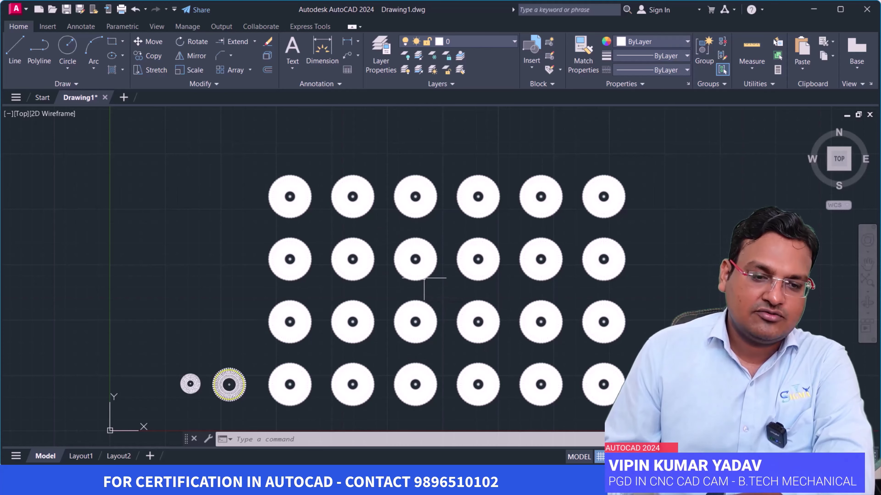
- Set the array's column spacing to 2000 after first trying 1000
{"action": "left_click", "coordinate": [420, 273]}
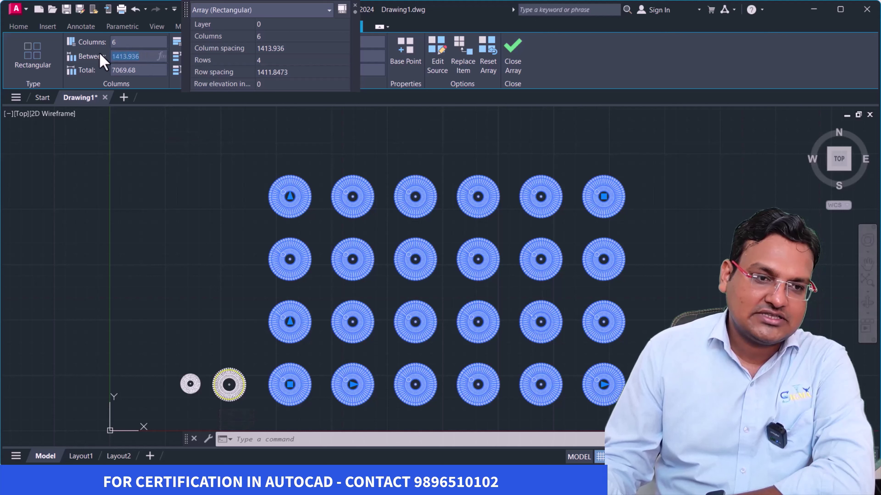
{"action": "type", "text": "10"}
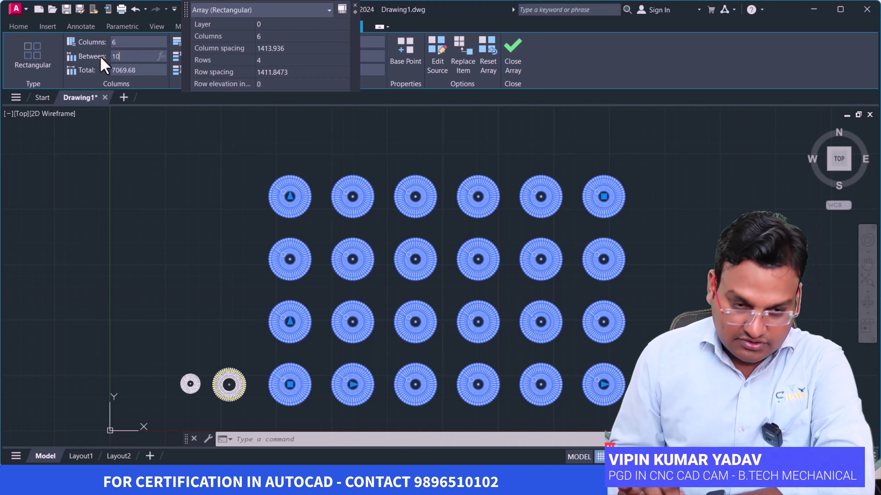
{"action": "type", "text": "00"}
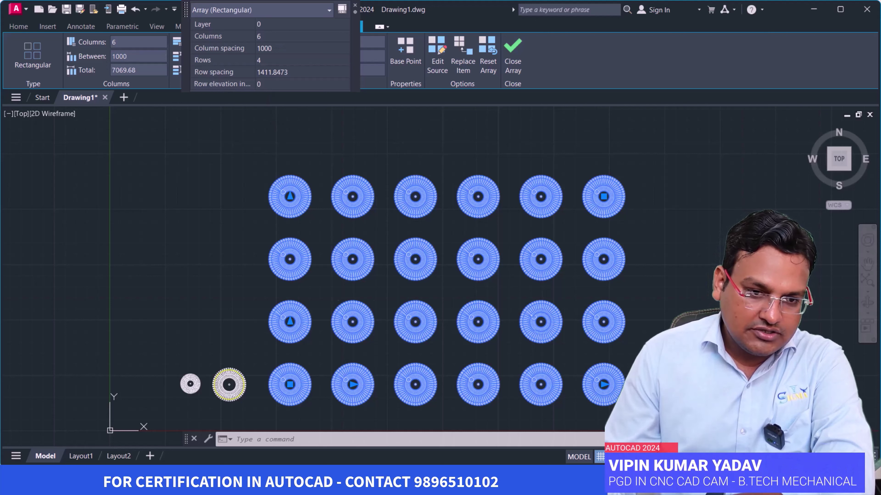
{"action": "key", "text": "Return"}
{"action": "left_click", "coordinate": [246, 137]}
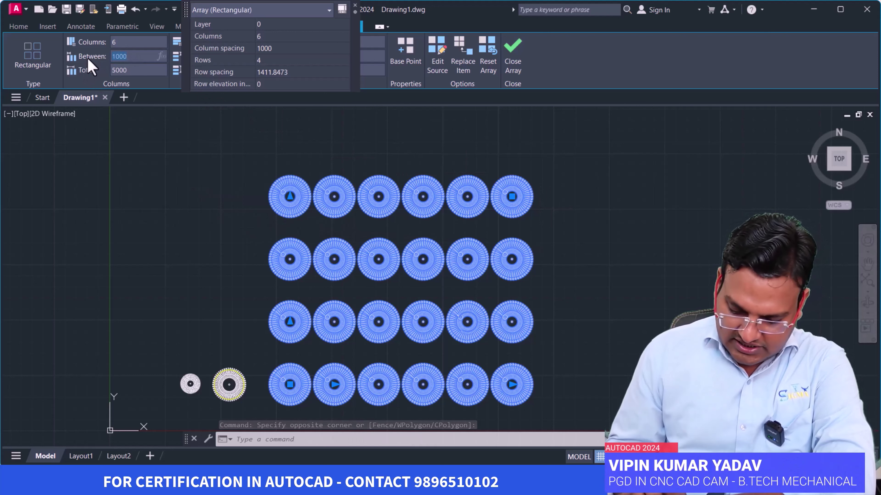
{"action": "type", "text": "2000"}
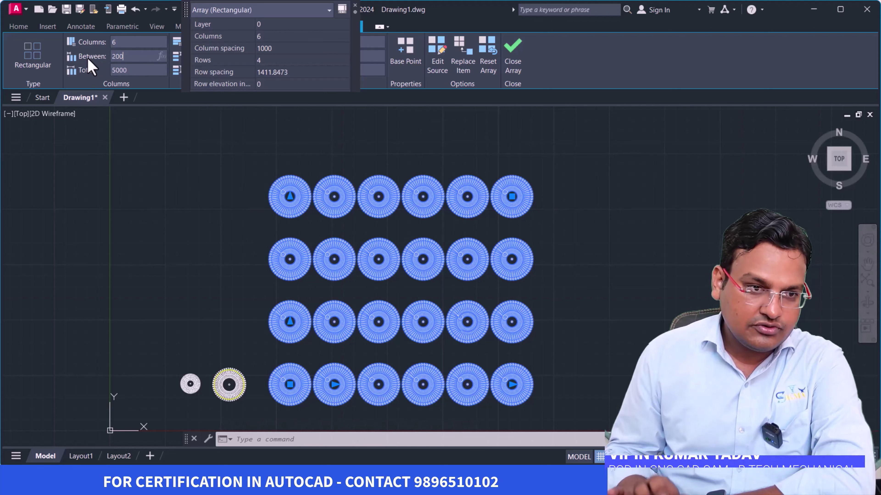
{"action": "key", "text": "Return"}
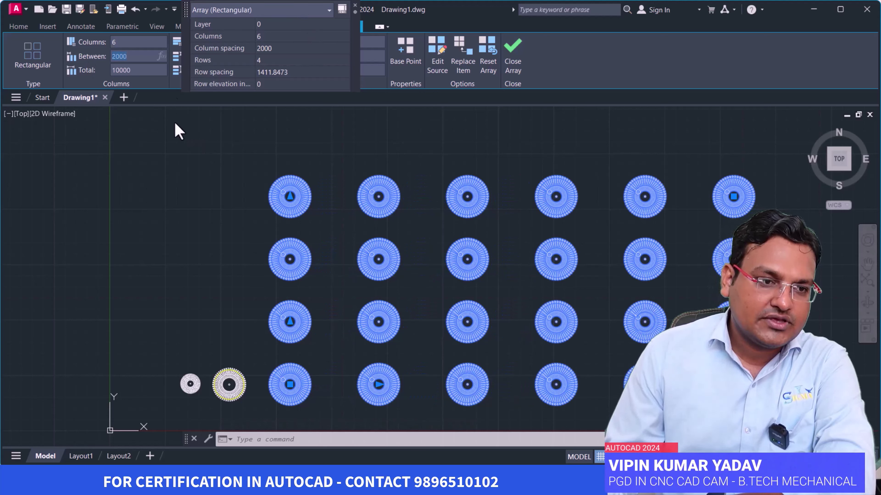
{"action": "left_click", "coordinate": [260, 133]}
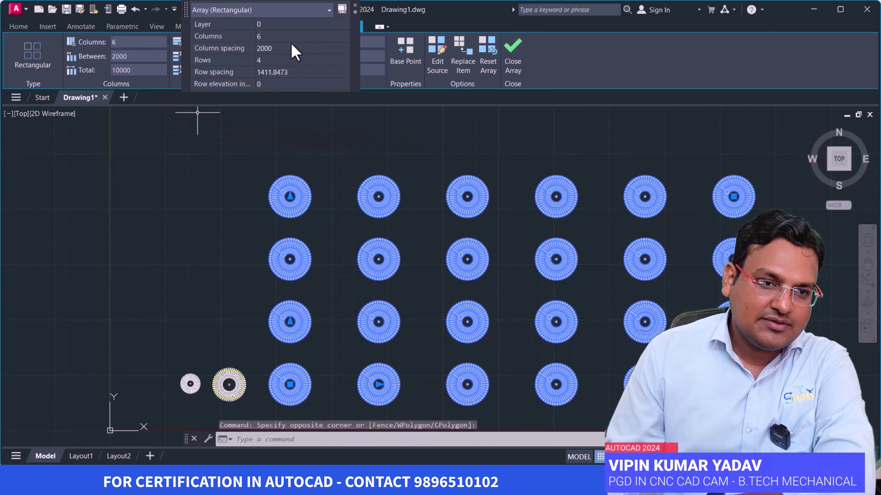
- Set the array's row spacing to 2000 in Quick Properties
{"action": "left_click", "coordinate": [297, 72]}
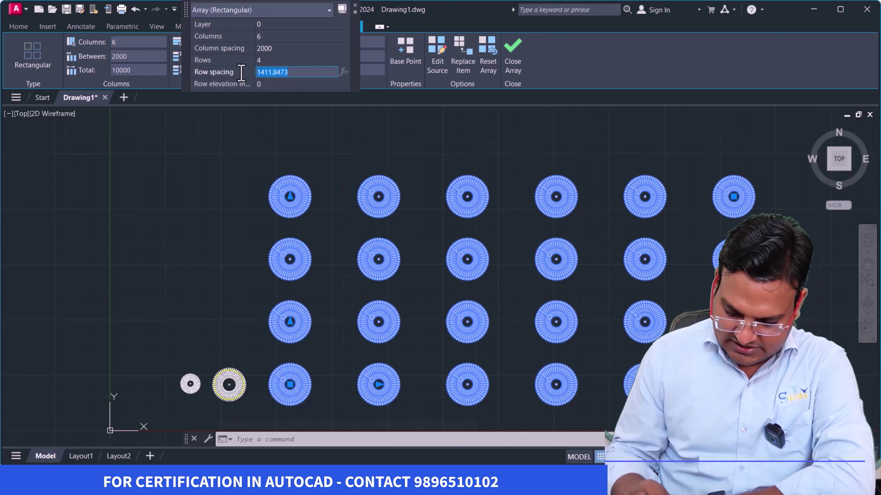
{"action": "type", "text": "2000"}
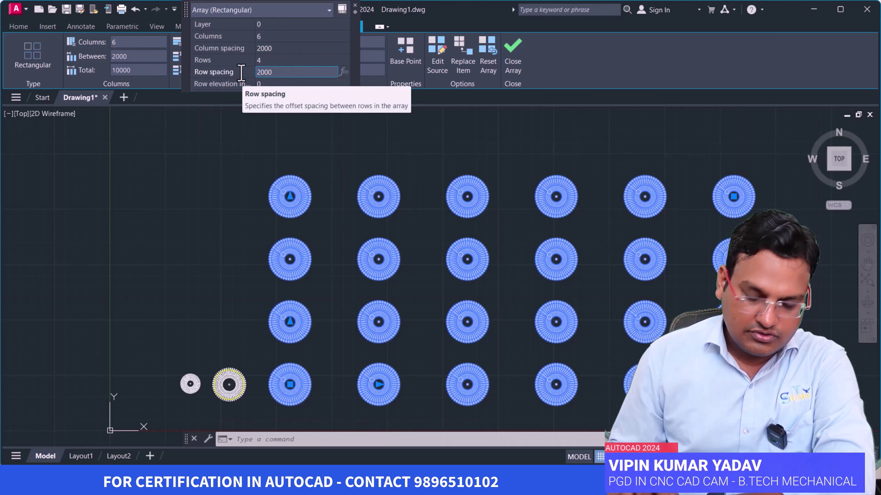
{"action": "key", "text": "Tab"}
{"action": "scroll", "coordinate": [517, 244], "scroll_direction": "down", "scroll_amount": 6}
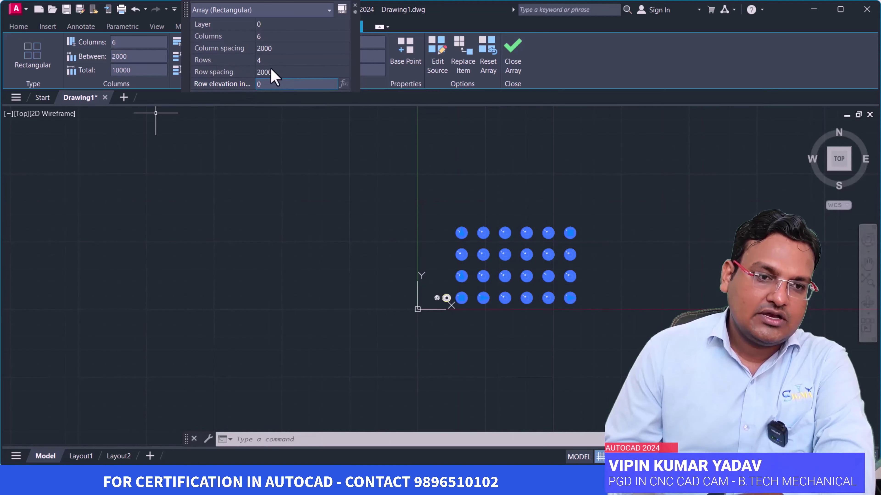
- Set the array to 6 rows and 3 columns in Quick Properties
{"action": "left_click", "coordinate": [270, 61]}
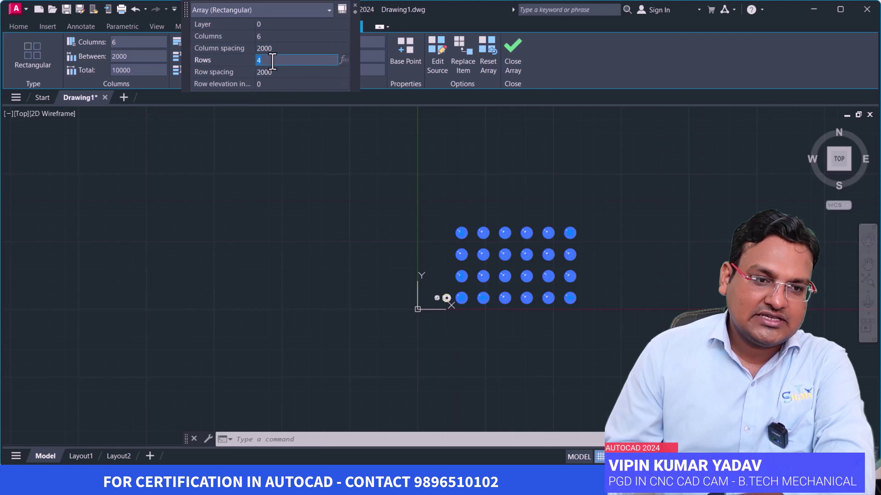
{"action": "type", "text": "6"}
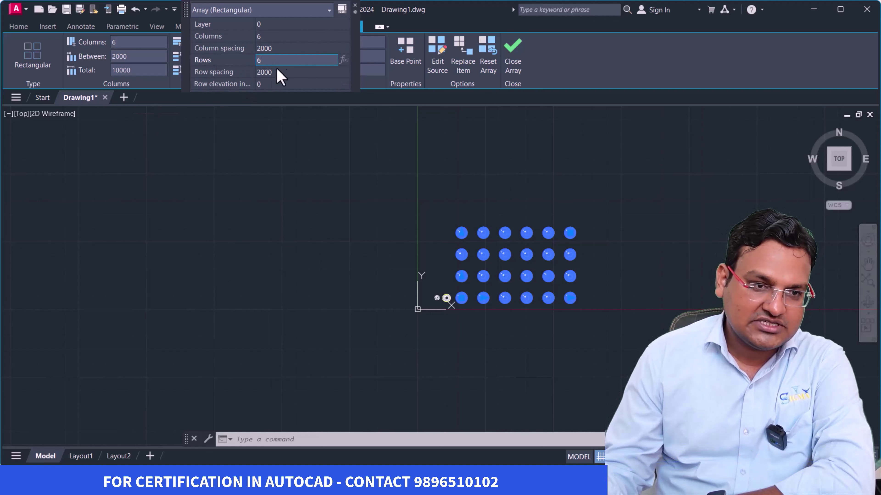
{"action": "left_click", "coordinate": [287, 37]}
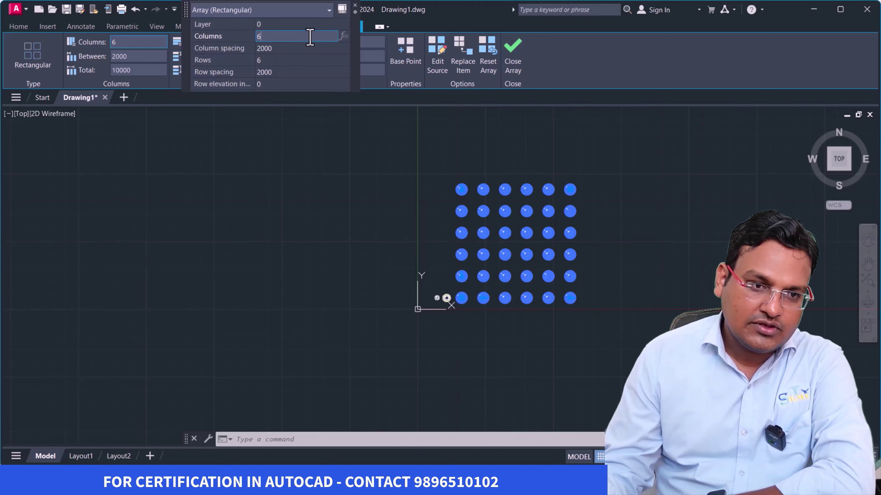
{"action": "left_click_drag", "start_coordinate": [309, 36], "coordinate": [251, 31]}
{"action": "type", "text": "3"}
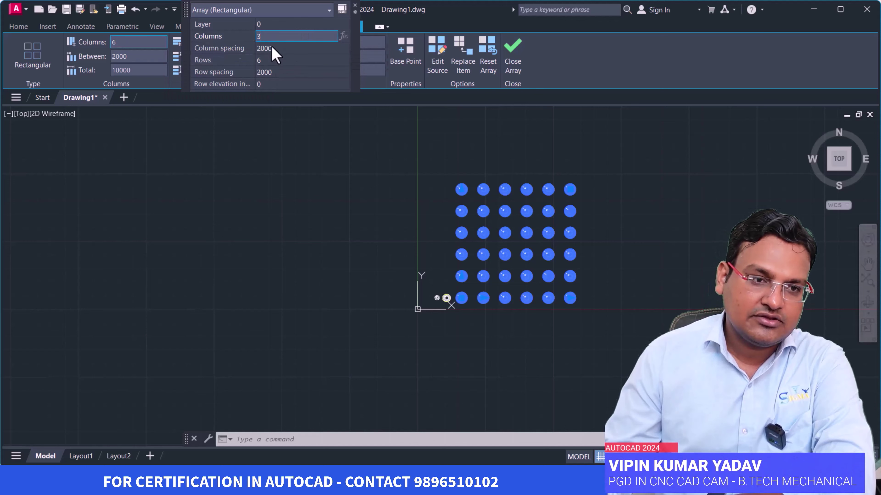
{"action": "left_click", "coordinate": [302, 73]}
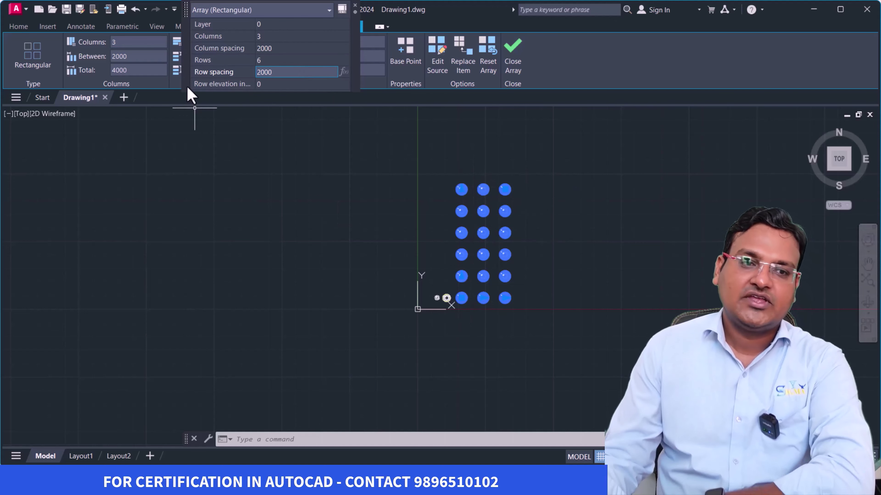
- Close array editing and pan the view to review the grid
{"action": "scroll", "coordinate": [434, 197], "scroll_direction": "up", "scroll_amount": 4}
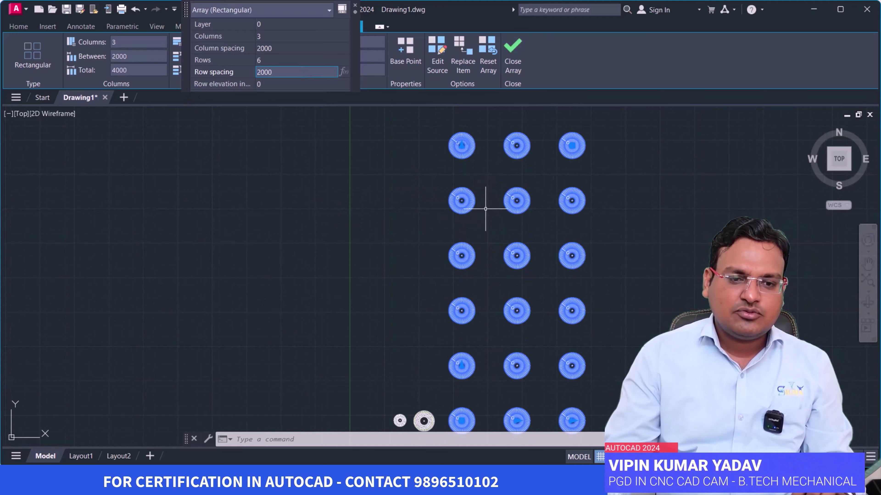
{"action": "scroll", "coordinate": [462, 198], "scroll_direction": "down", "scroll_amount": 2}
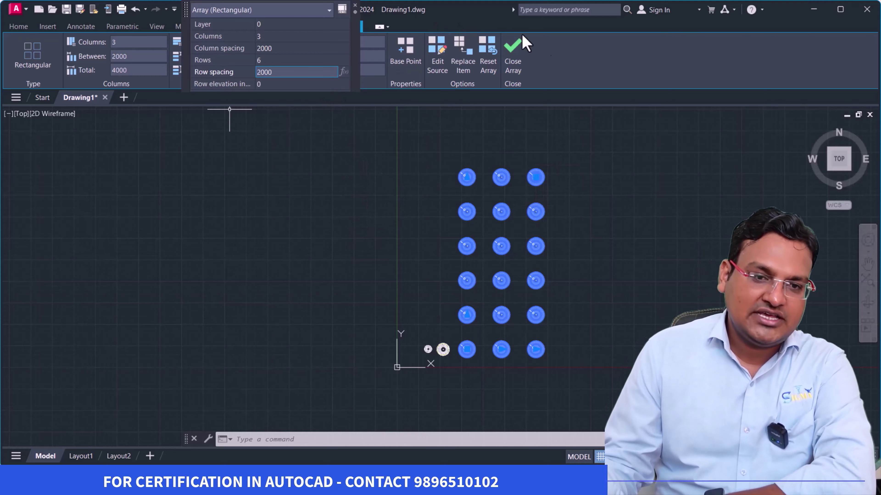
{"action": "left_click", "coordinate": [512, 49]}
{"action": "scroll", "coordinate": [496, 269], "scroll_direction": "up", "scroll_amount": 4}
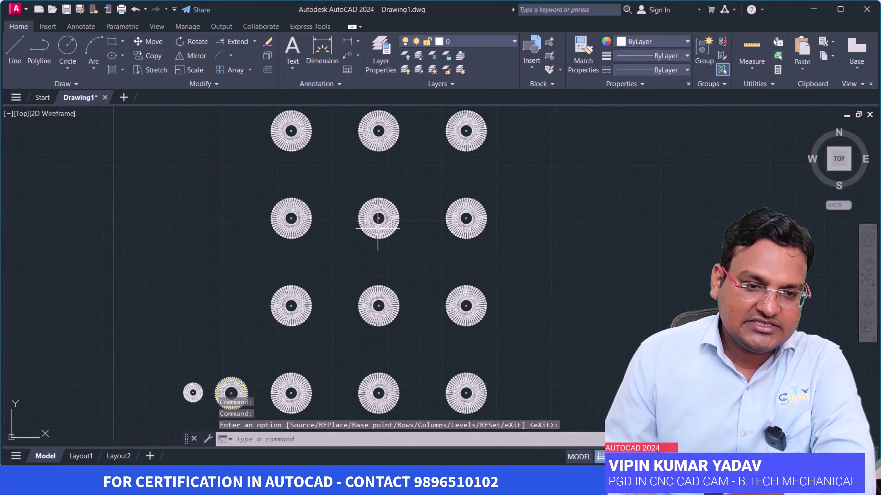
{"action": "middle_click_drag", "start_coordinate": [360, 208], "coordinate": [350, 331]}
{"action": "scroll", "coordinate": [357, 243], "scroll_direction": "up", "scroll_amount": 2}
{"action": "scroll", "coordinate": [358, 249], "scroll_direction": "up", "scroll_amount": 2}
{"action": "scroll", "coordinate": [350, 331], "scroll_direction": "down", "scroll_amount": 6}
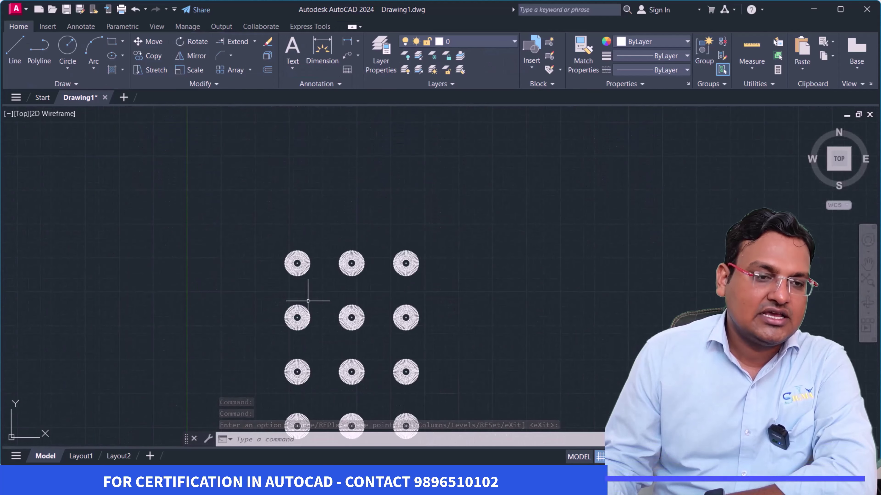
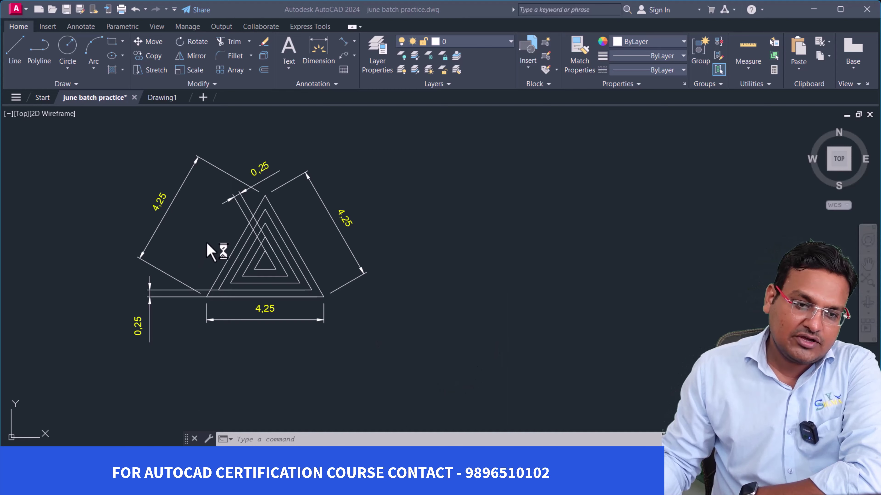
- Draw a 4.25 horizontal base line in free space right of the triangles
{"action": "scroll", "coordinate": [257, 249], "scroll_direction": "up", "scroll_amount": 3}
{"action": "scroll", "coordinate": [277, 242], "scroll_direction": "down", "scroll_amount": 3}
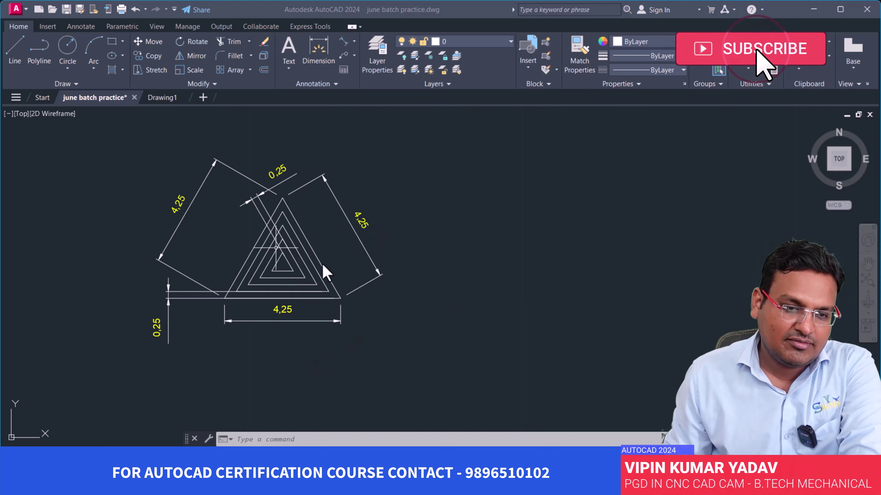
{"action": "scroll", "coordinate": [324, 272], "scroll_direction": "up", "scroll_amount": 4}
{"action": "scroll", "coordinate": [306, 283], "scroll_direction": "down", "scroll_amount": 2}
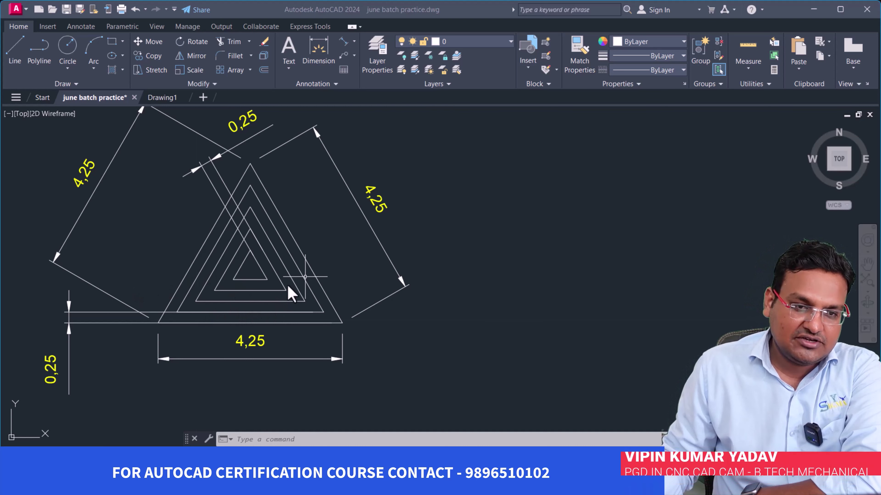
{"action": "scroll", "coordinate": [290, 289], "scroll_direction": "down", "scroll_amount": 2}
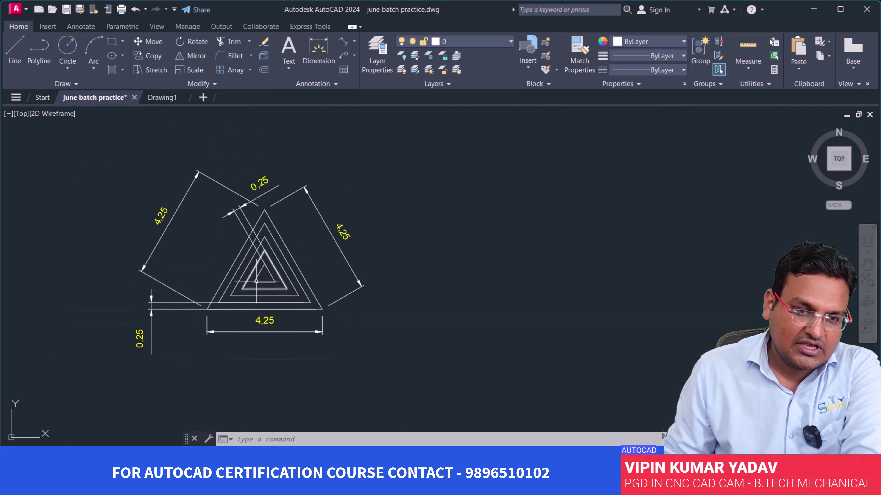
{"action": "middle_click_drag", "start_coordinate": [380, 287], "coordinate": [327, 287]}
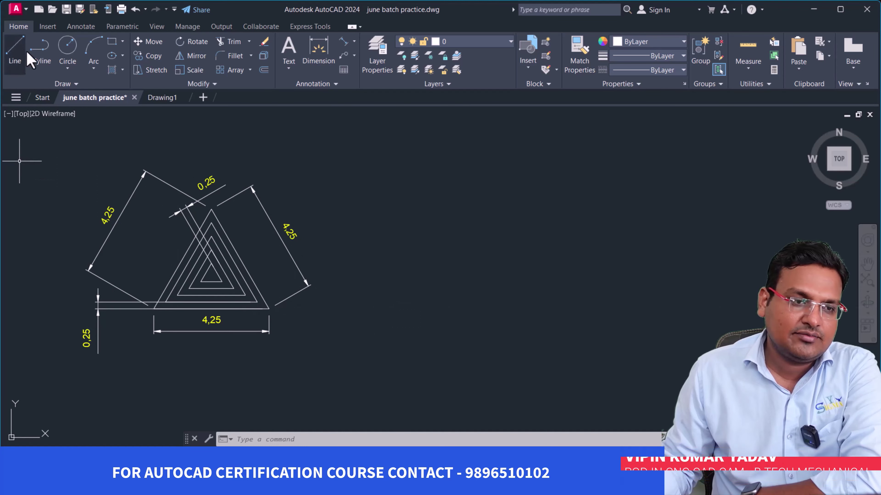
{"action": "left_click", "coordinate": [17, 48]}
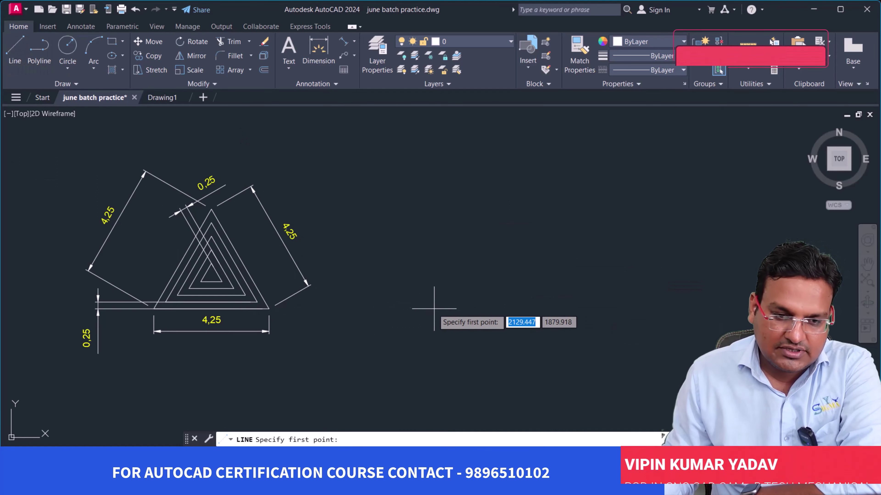
{"action": "left_click", "coordinate": [451, 306]}
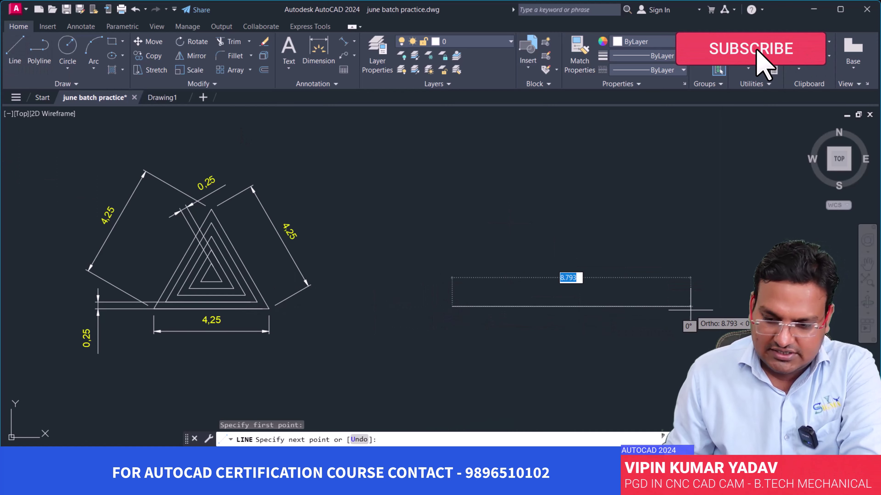
{"action": "type", "text": "4.25"}
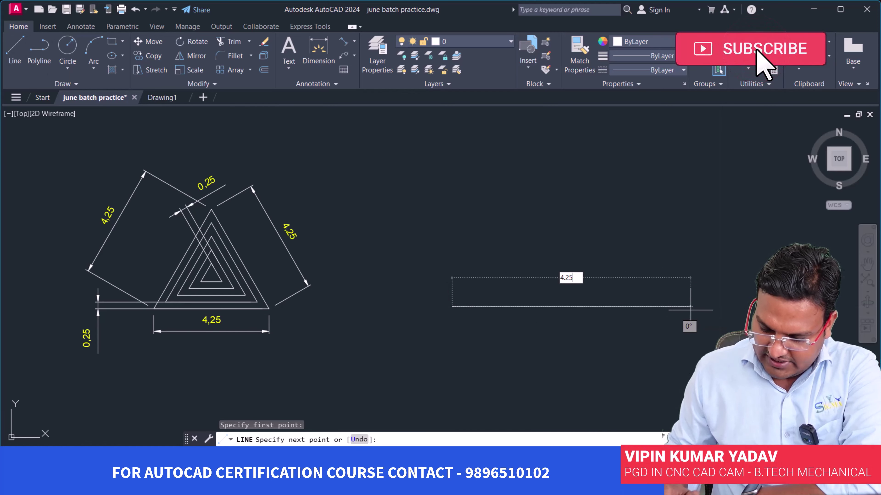
{"action": "key", "text": "Return"}
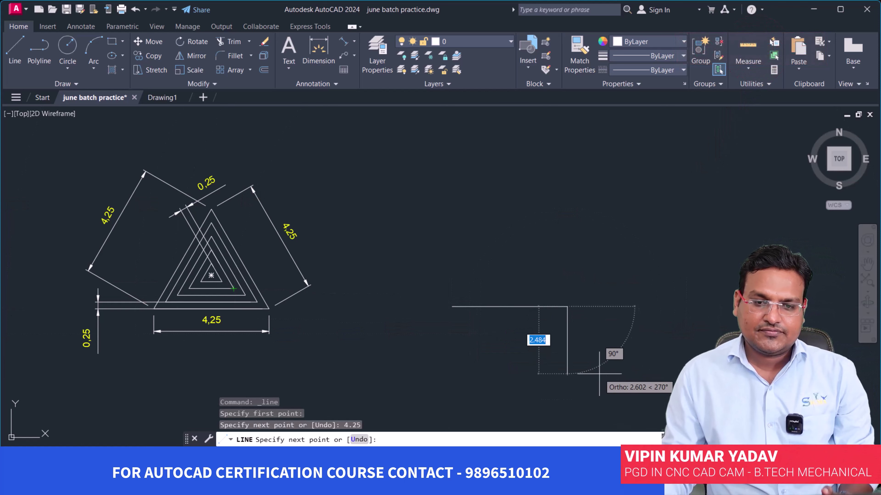
{"action": "key", "text": "Return"}
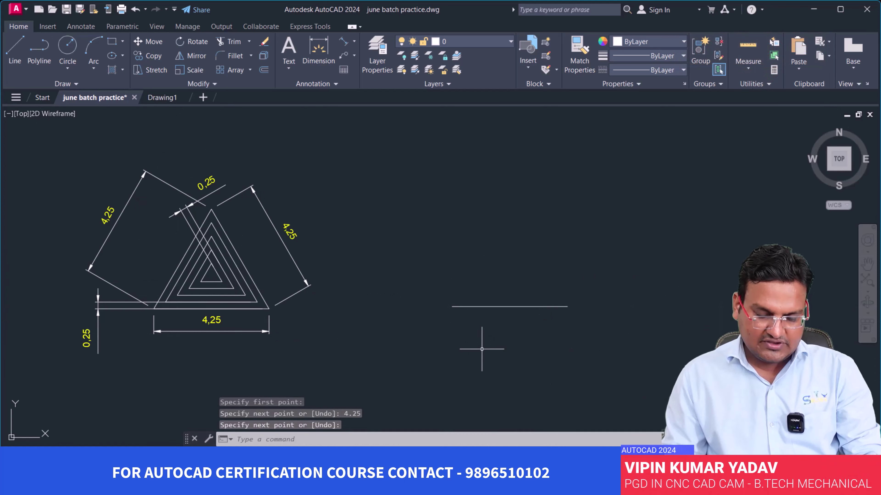
- Draw a 4.25 vertical line up from the base's left end and select it
{"action": "key", "text": "Return"}
{"action": "left_click", "coordinate": [452, 306]}
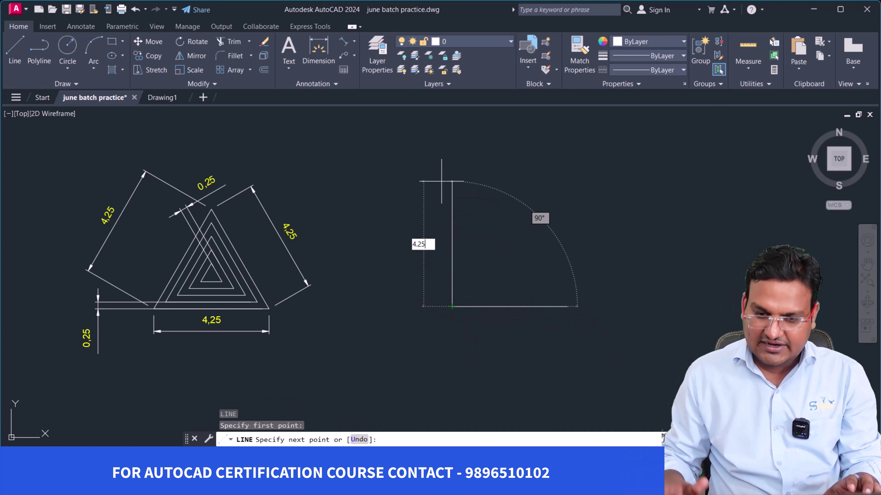
{"action": "key", "text": "Return"}
{"action": "key", "text": "Return"}
{"action": "left_click", "coordinate": [452, 241]}
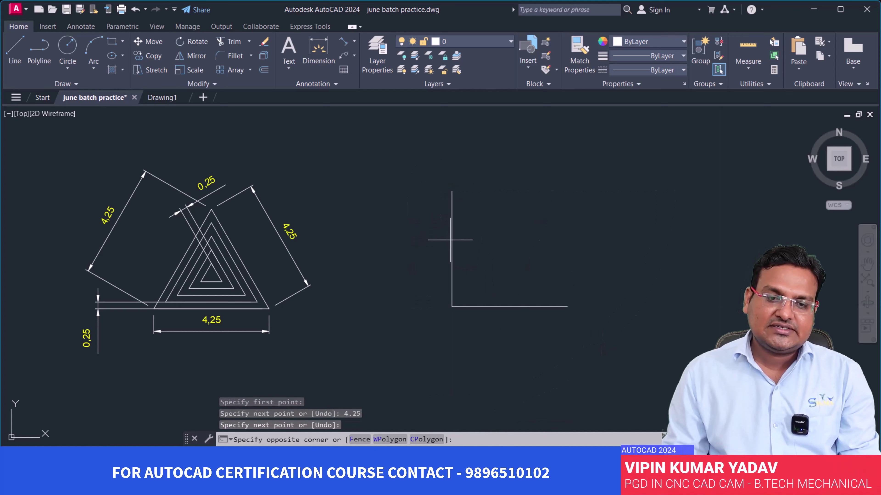
{"action": "left_click", "coordinate": [452, 245]}
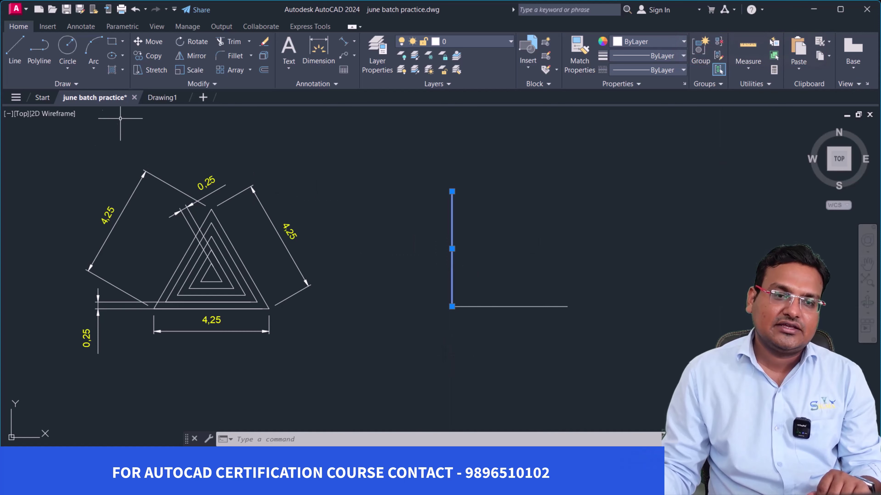
- Rotate the left vertical line -30° about its bottom corner
{"action": "left_click", "coordinate": [194, 42]}
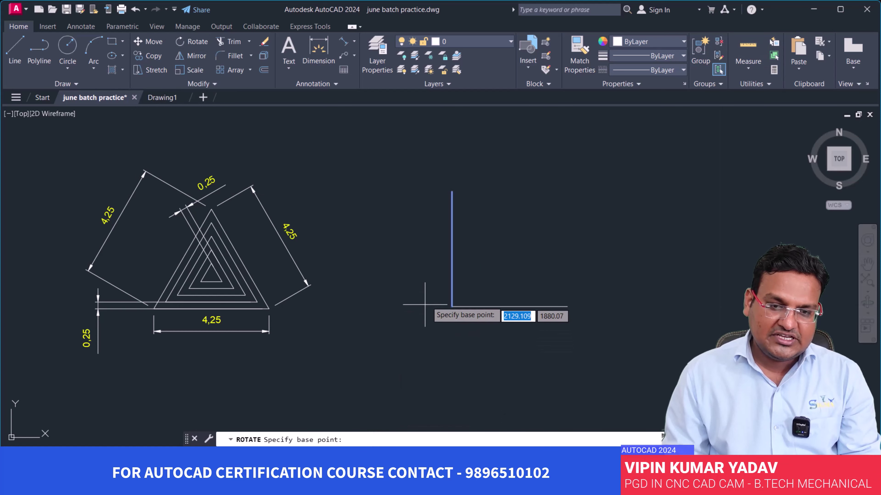
{"action": "left_click", "coordinate": [452, 306]}
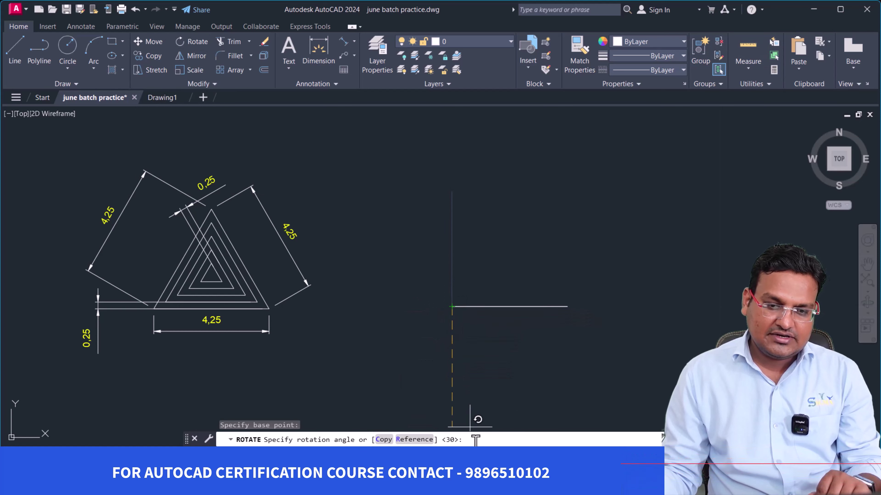
{"action": "type", "text": "-30"}
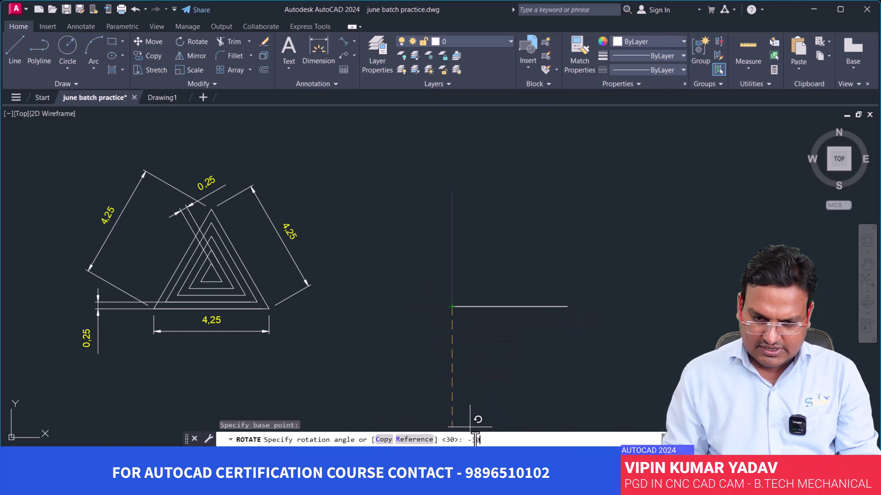
{"action": "key", "text": "Return"}
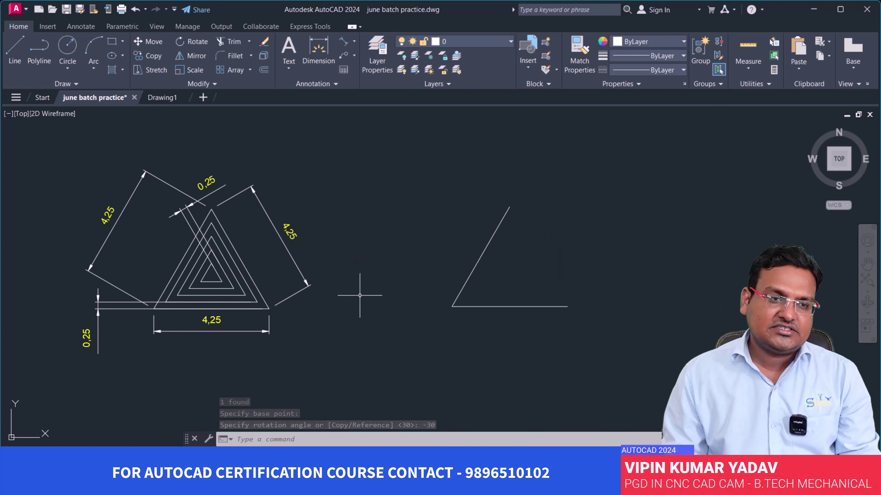
- Draw a 4.25 vertical line at the base's right end and rotate it 30° about its foot
{"action": "left_click", "coordinate": [17, 49]}
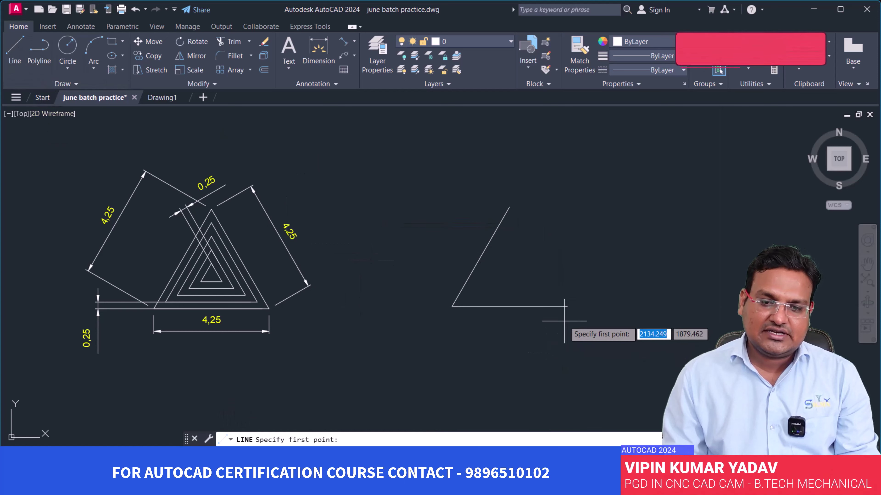
{"action": "left_click", "coordinate": [567, 306]}
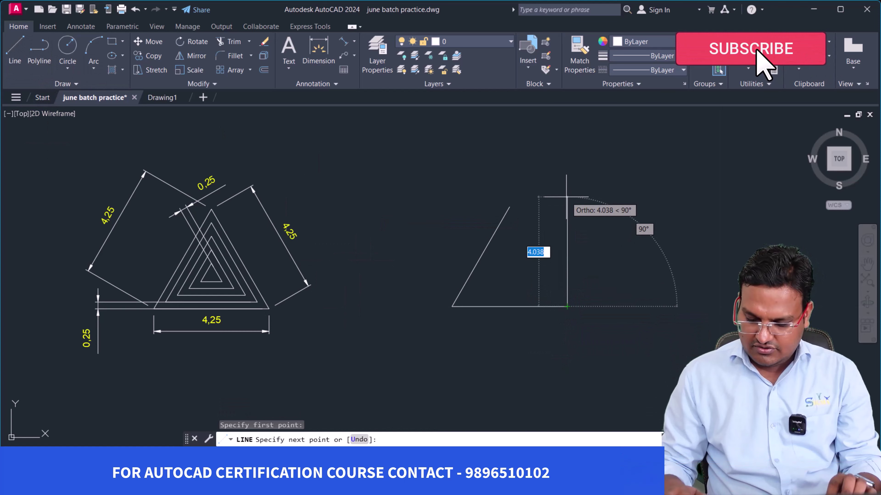
{"action": "type", "text": "4.25"}
{"action": "key", "text": "Return"}
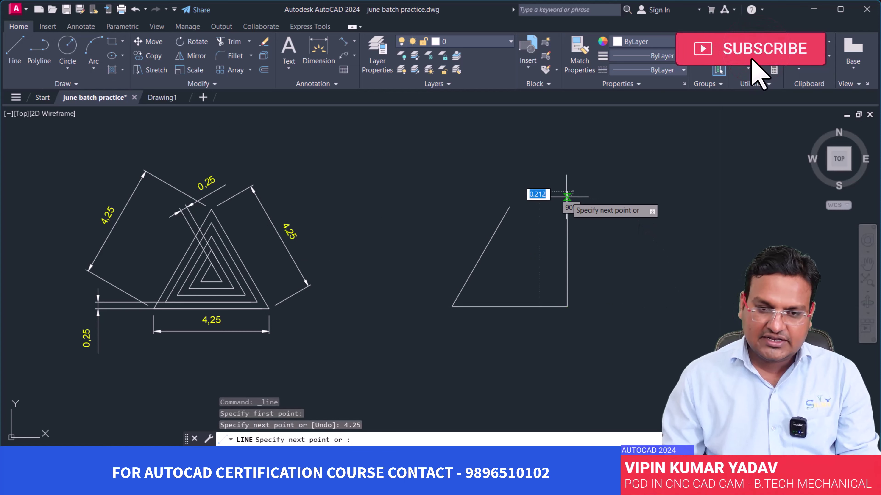
{"action": "key", "text": "Return"}
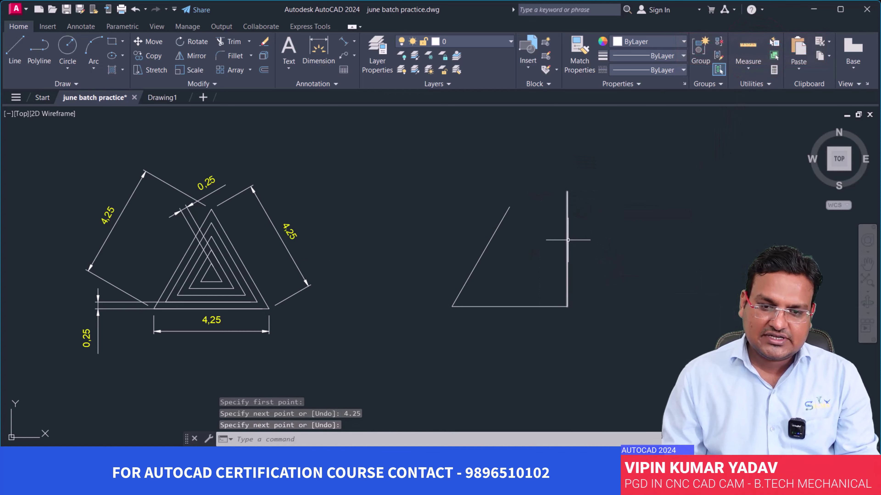
{"action": "left_click", "coordinate": [567, 240]}
{"action": "type", "text": "R"}
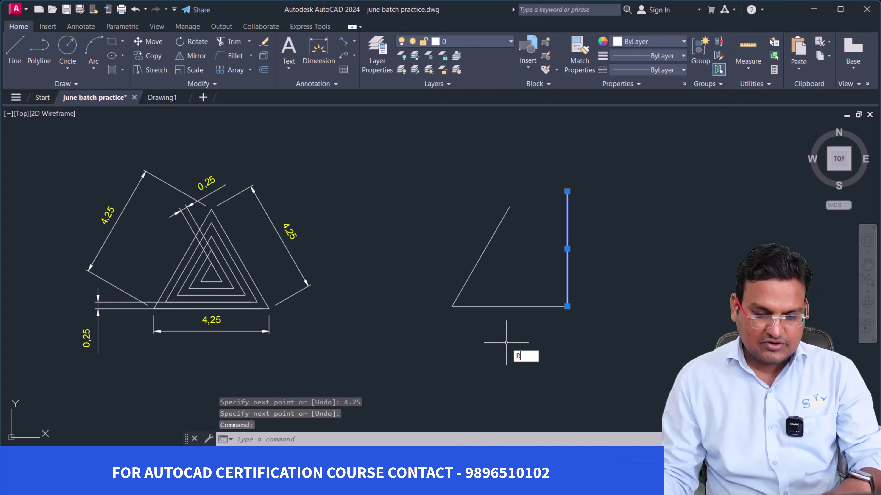
{"action": "type", "text": "o"}
{"action": "key", "text": "Return"}
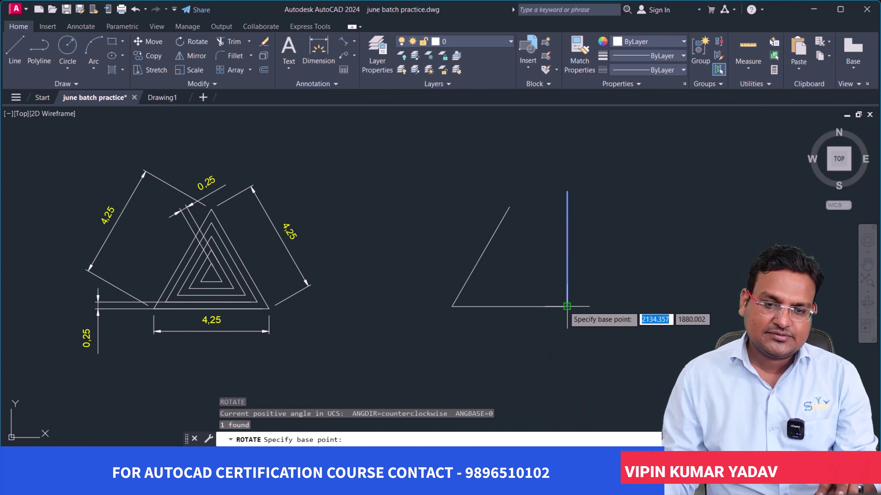
{"action": "left_click", "coordinate": [567, 306]}
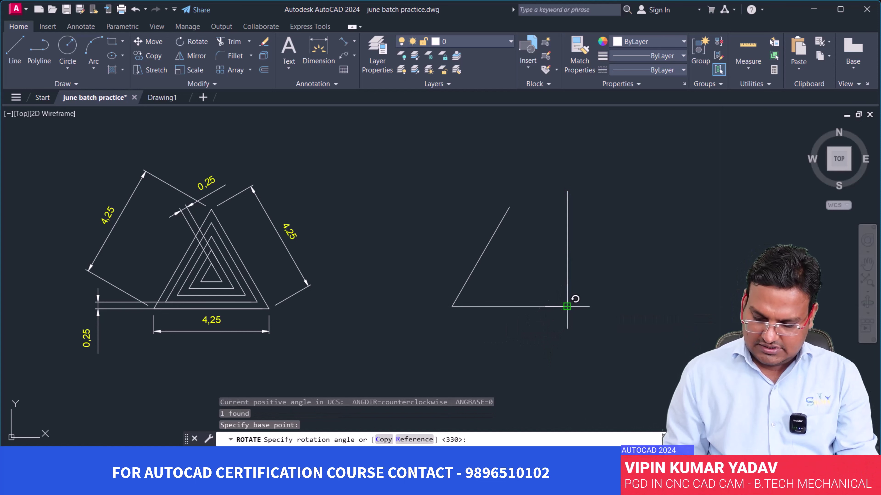
{"action": "type", "text": "30"}
{"action": "key", "text": "Return"}
- Erase the triangle's left side with E
{"action": "key", "text": "Return"}
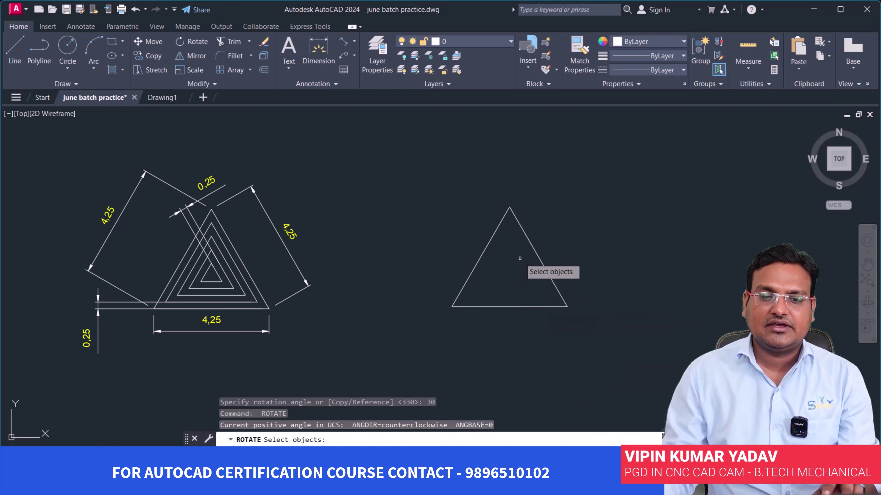
{"action": "key", "text": "Return"}
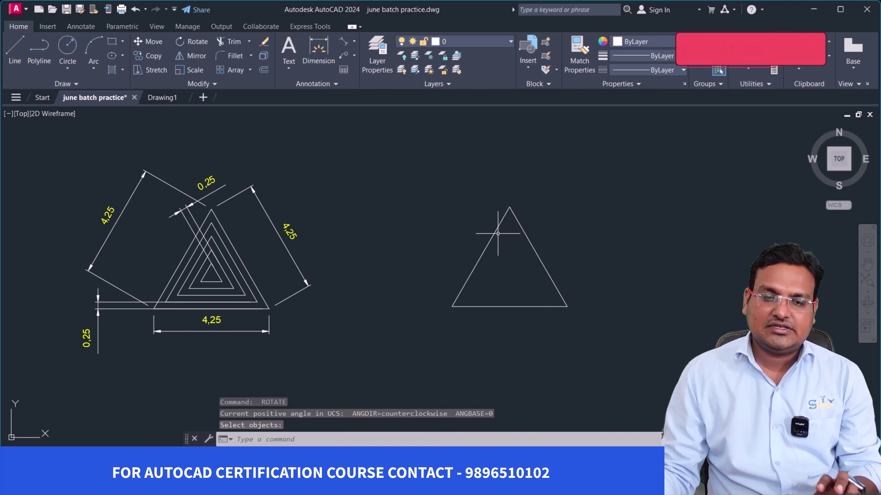
{"action": "left_click", "coordinate": [501, 220]}
{"action": "type", "text": "E"}
{"action": "key", "text": "Return"}
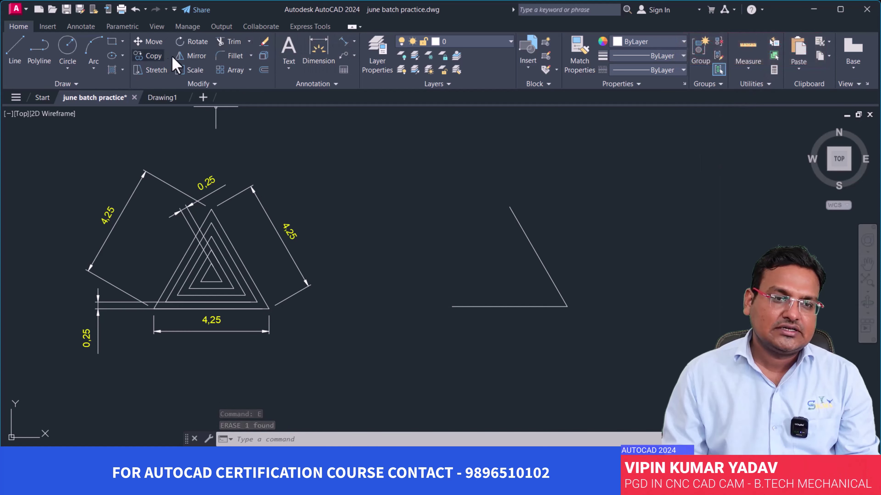
- Mirror the right side about a vertical axis through the apex, keeping the original
{"action": "left_click", "coordinate": [189, 62]}
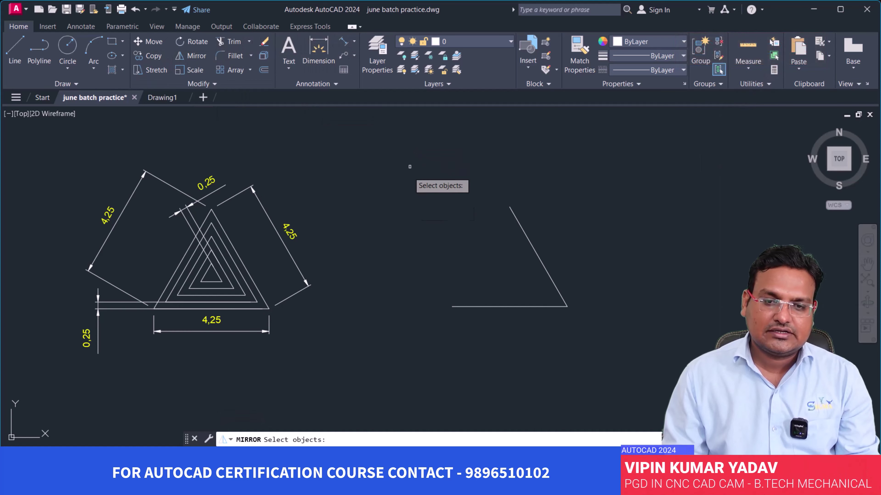
{"action": "left_click", "coordinate": [531, 248]}
{"action": "key", "text": "Return"}
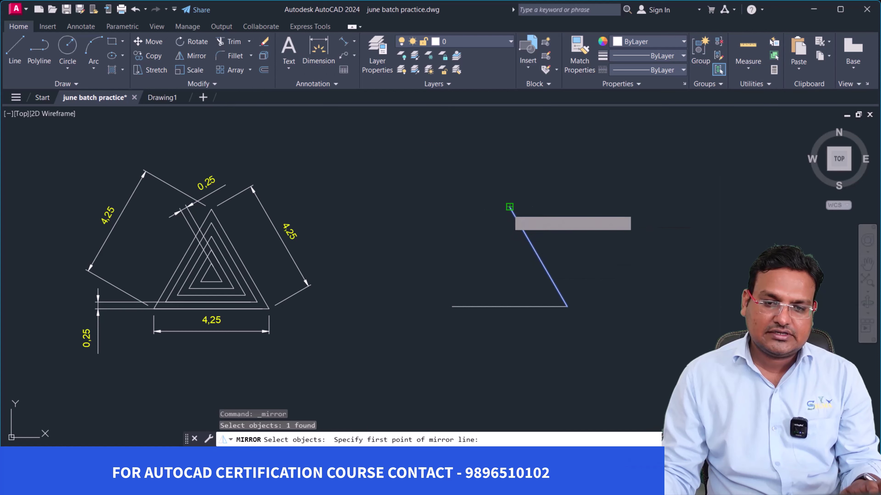
{"action": "left_click", "coordinate": [510, 208]}
{"action": "left_click", "coordinate": [506, 395]}
{"action": "key", "text": "Return"}
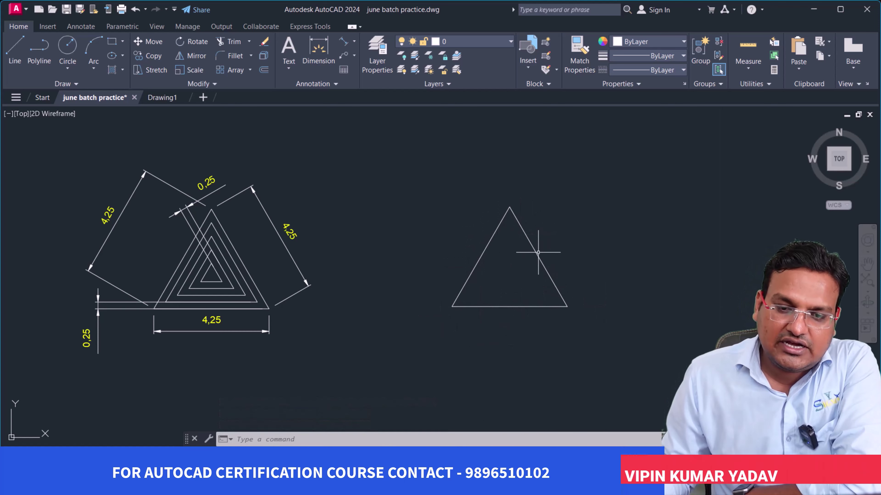
{"action": "left_click", "coordinate": [521, 224]}
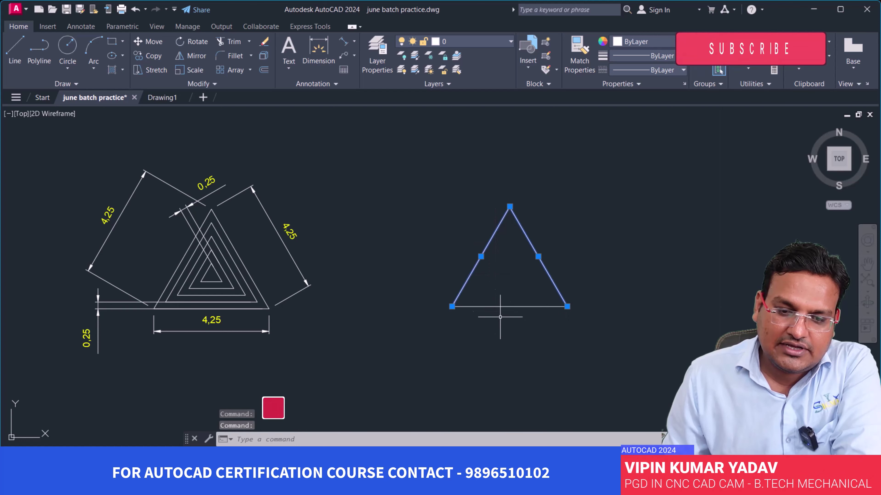
{"action": "left_click", "coordinate": [501, 308]}
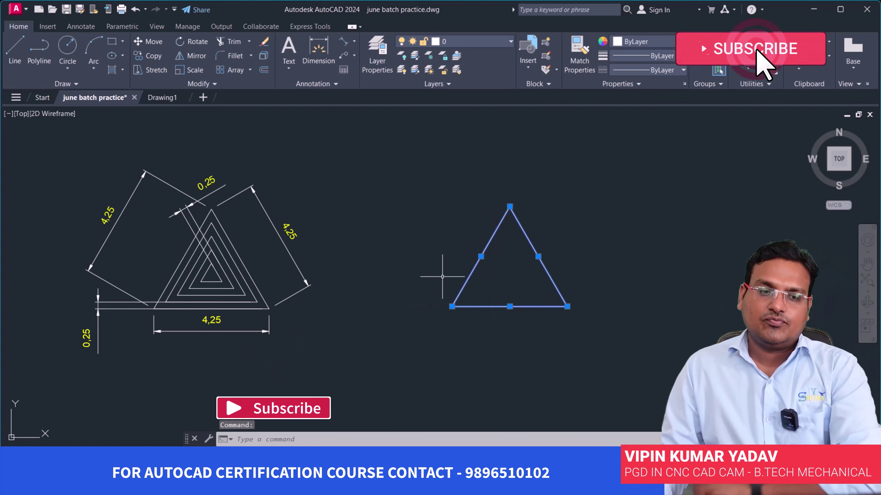
{"action": "key", "text": "Escape"}
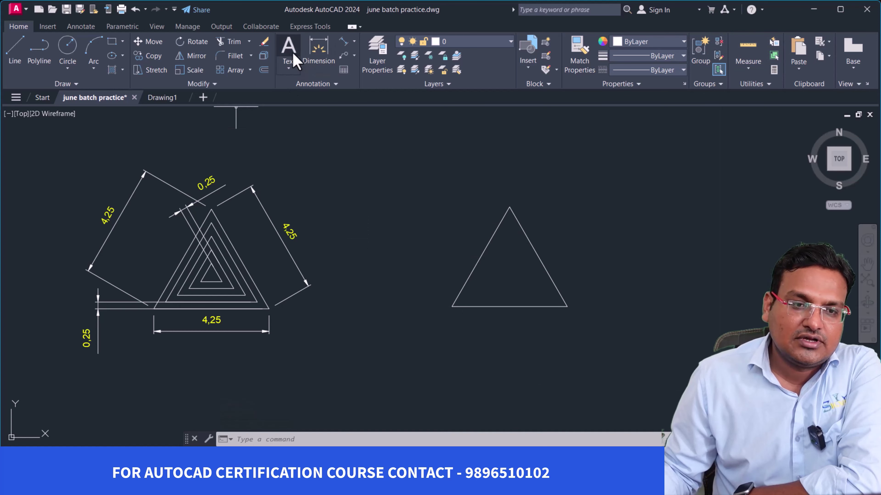
{"action": "left_click", "coordinate": [264, 71]}
{"action": "type", "text": "0.25"}
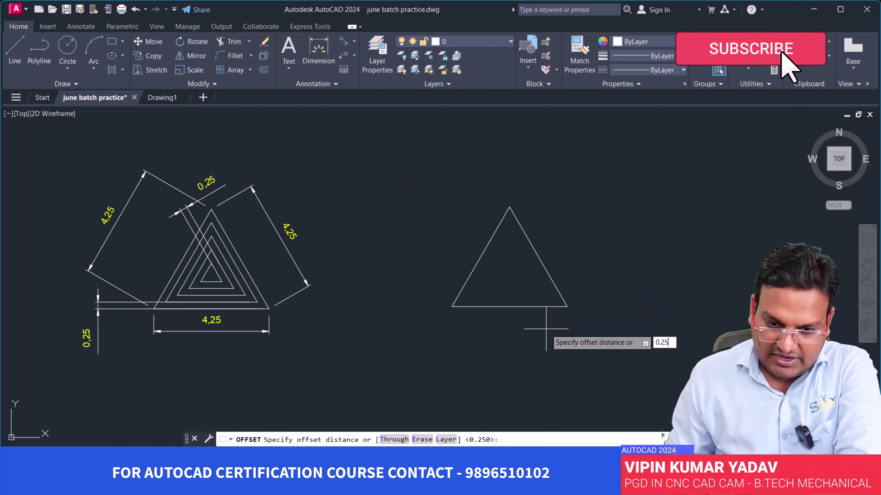
{"action": "key", "text": "Return"}
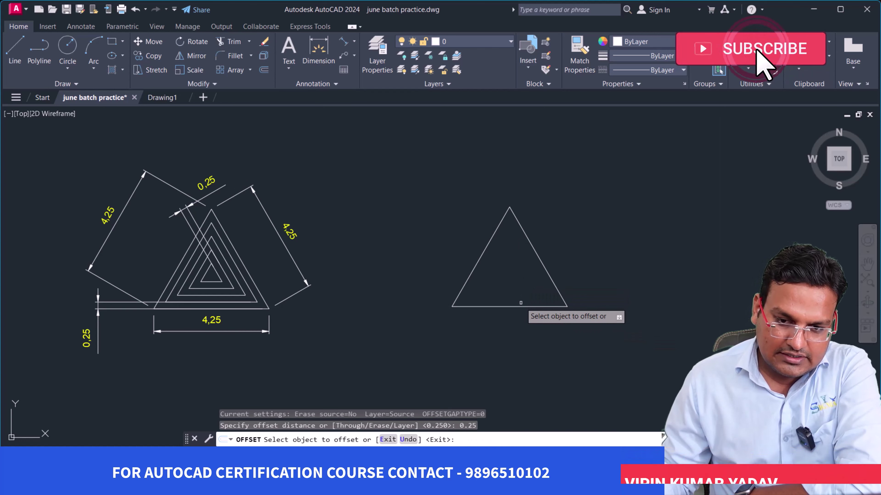
{"action": "left_click", "coordinate": [519, 307]}
{"action": "left_click", "coordinate": [516, 274]}
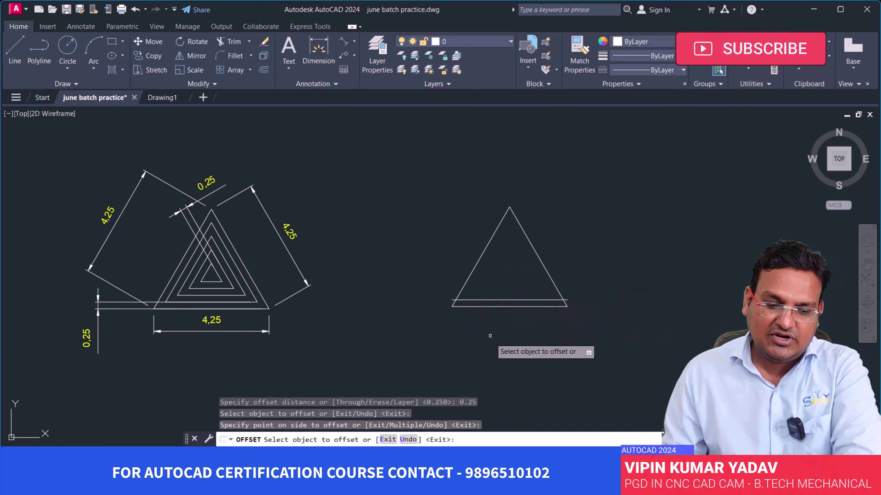
{"action": "key", "text": "Return"}
{"action": "scroll", "coordinate": [488, 350], "scroll_direction": "up", "scroll_amount": 5}
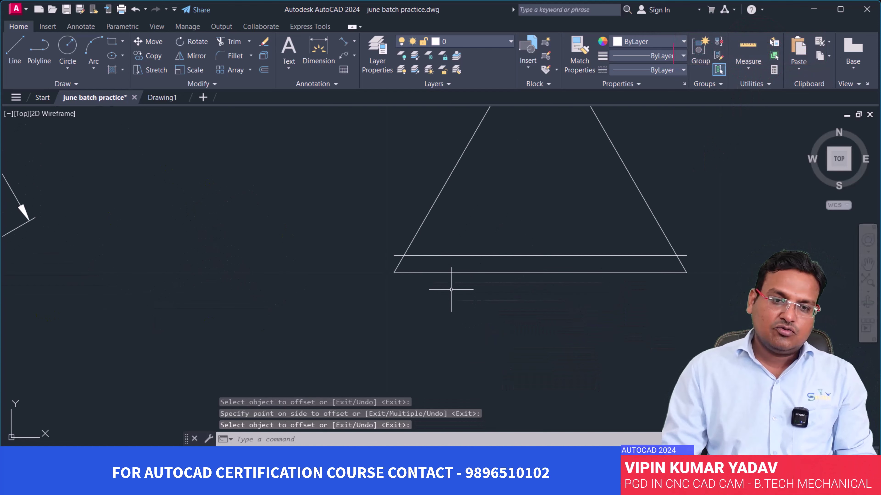
{"action": "left_click", "coordinate": [426, 255]}
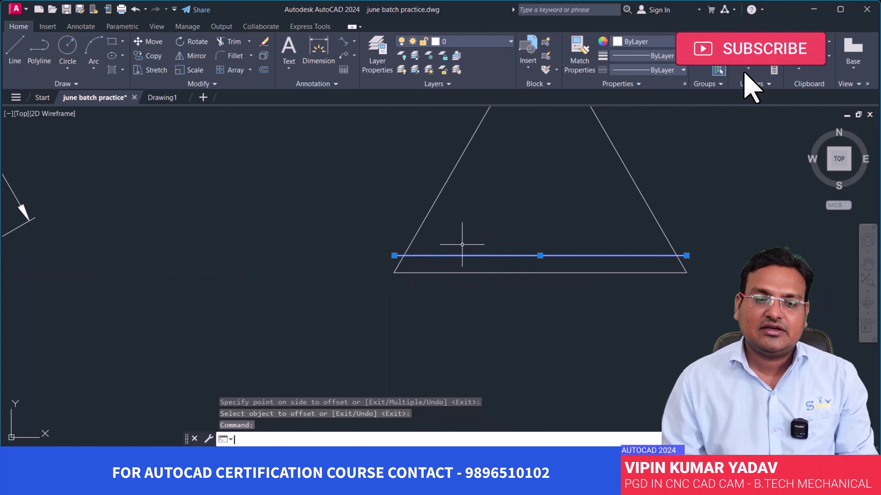
{"action": "type", "text": "o"}
{"action": "key", "text": "Return"}
{"action": "key", "text": "Return"}
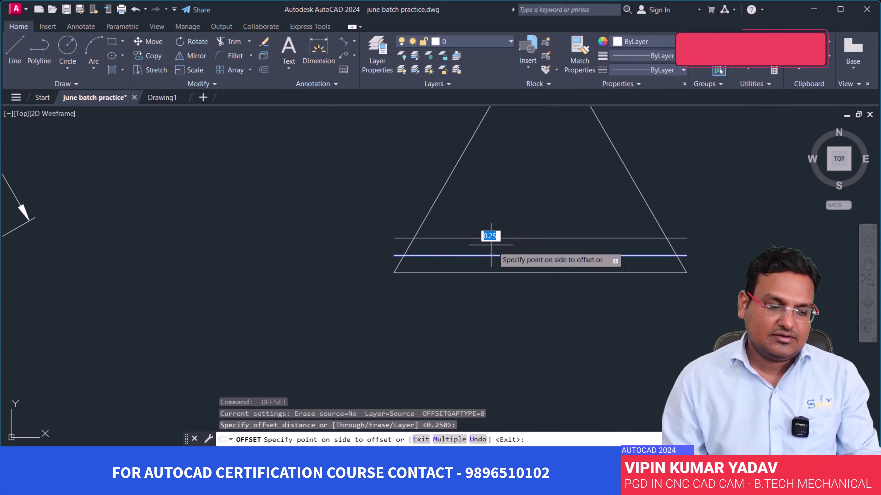
{"action": "key", "text": "Escape"}
{"action": "key", "text": "Return"}
{"action": "key", "text": "Return"}
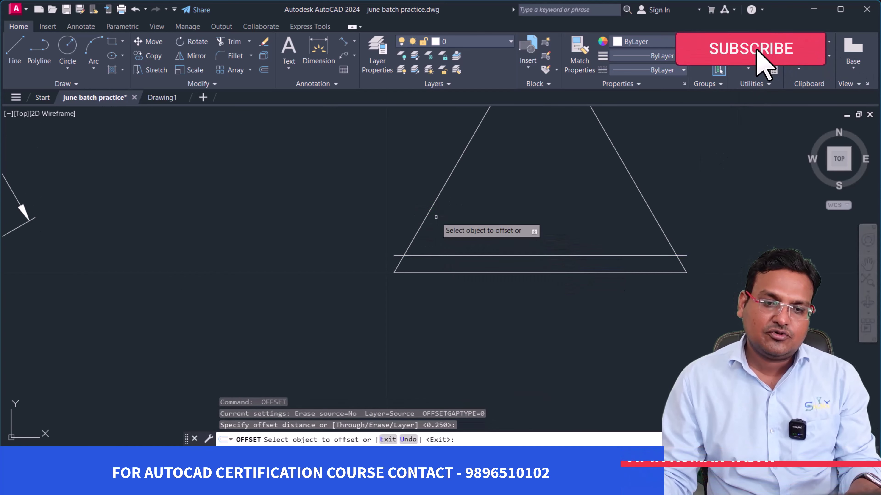
{"action": "left_click", "coordinate": [432, 207]}
{"action": "left_click", "coordinate": [472, 222]}
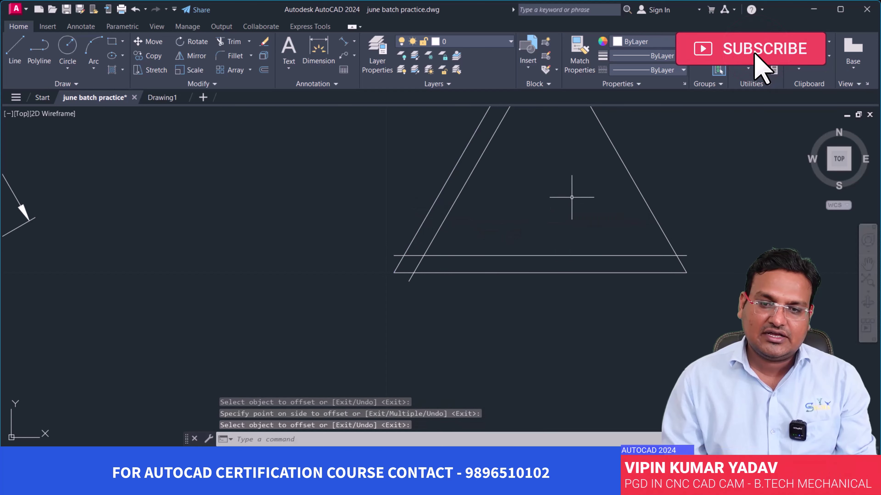
{"action": "key", "text": "Return"}
{"action": "key", "text": "Return"}
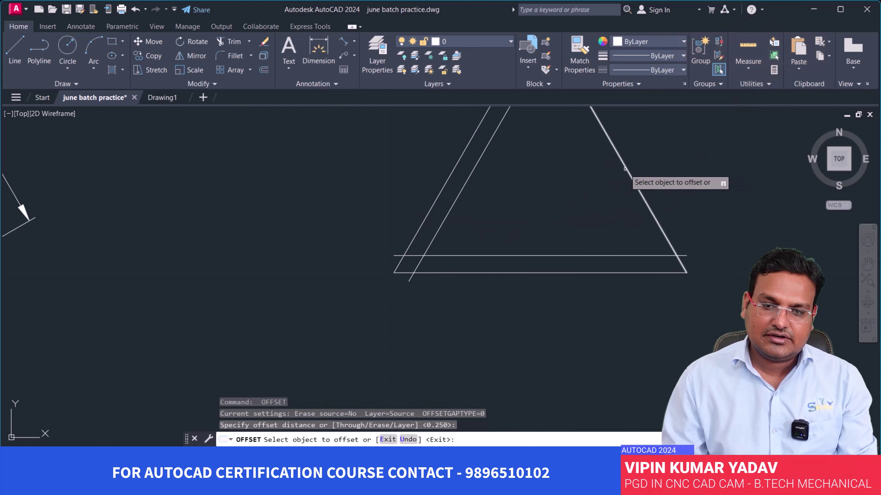
{"action": "left_click", "coordinate": [624, 169]}
{"action": "left_click", "coordinate": [604, 196]}
{"action": "key", "text": "Return"}
{"action": "scroll", "coordinate": [629, 308], "scroll_direction": "down", "scroll_amount": 2}
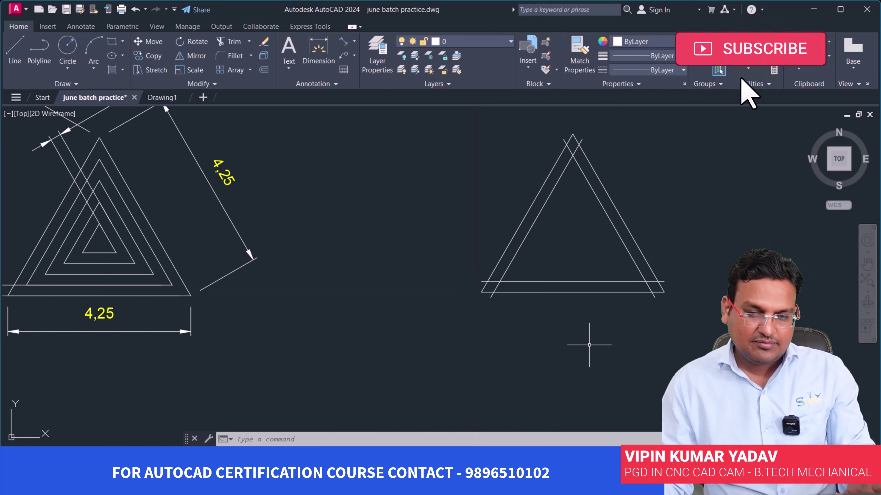
{"action": "key", "text": "ctrl+z"}
{"action": "key", "text": "ctrl+z"}
{"action": "key", "text": "ctrl+z"}
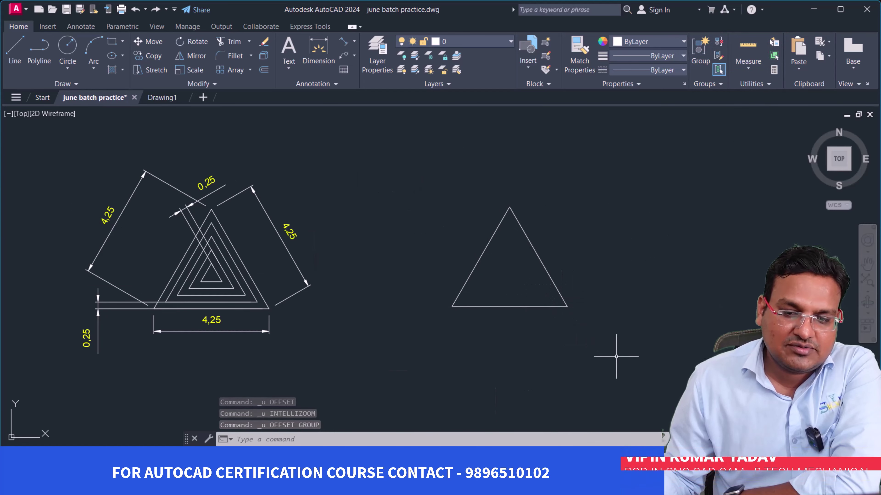
- Crossing-select the right triangle's three lines and JOIN them into one polyline
{"action": "left_click", "coordinate": [619, 338]}
{"action": "left_click", "coordinate": [396, 156]}
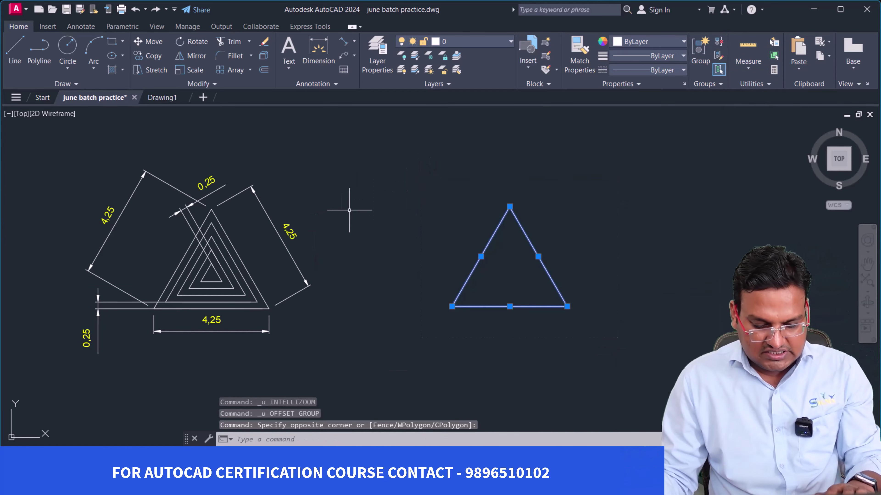
{"action": "type", "text": "j"}
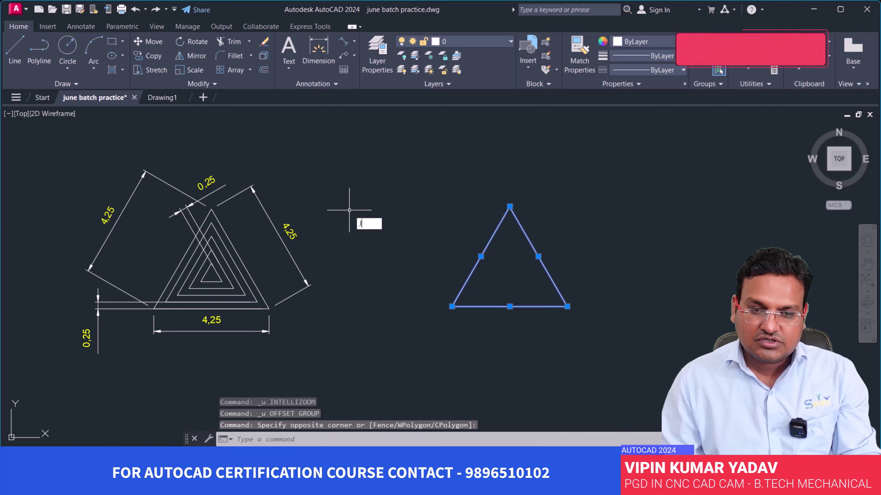
{"action": "key", "text": "Return"}
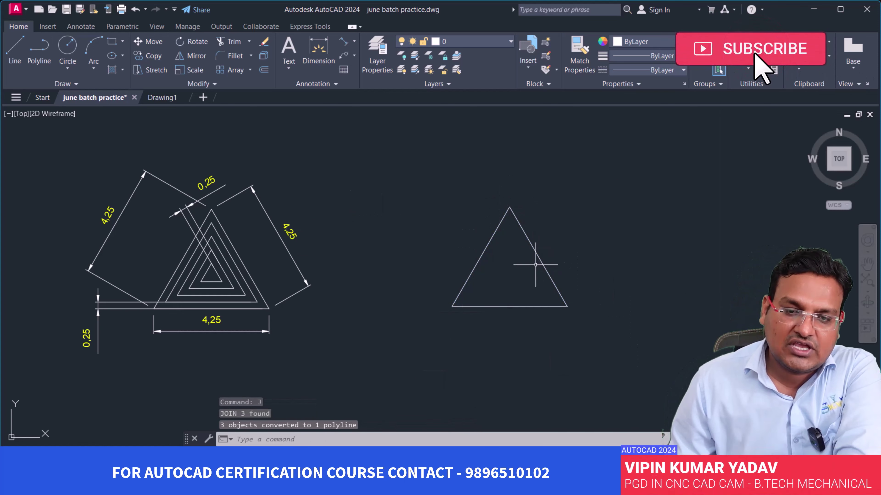
- Offset the joined triangle inward repeatedly at 0.25, creating the nested copies
{"action": "left_click", "coordinate": [516, 304]}
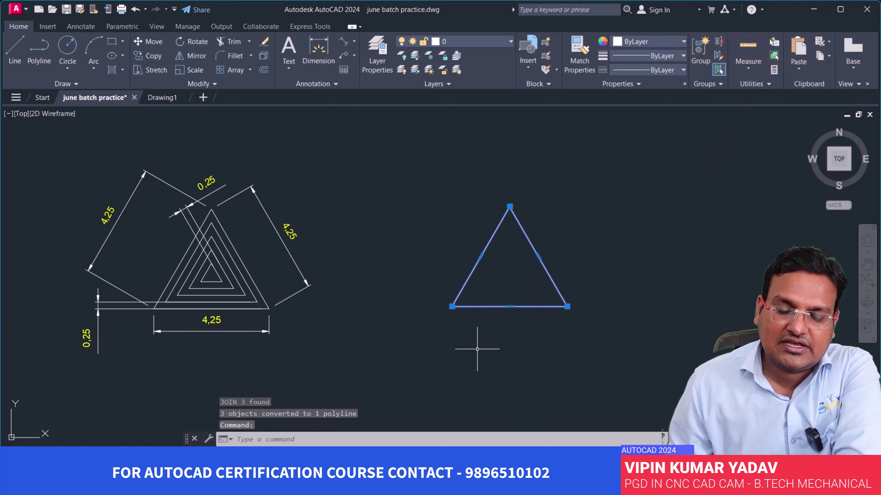
{"action": "key", "text": "Escape"}
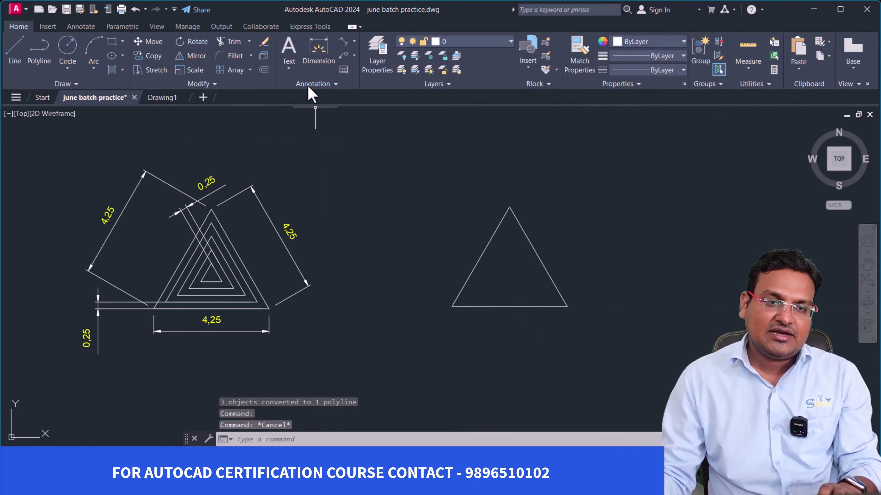
{"action": "left_click", "coordinate": [264, 71]}
{"action": "key", "text": "Return"}
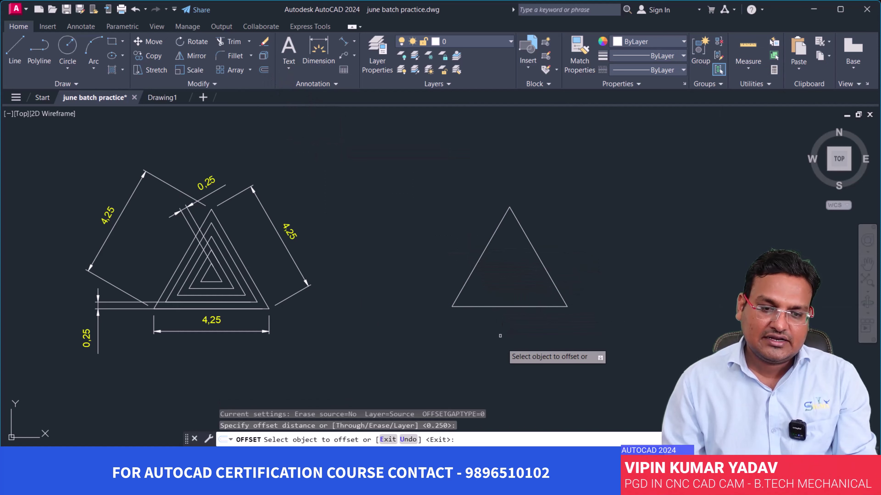
{"action": "key", "text": "Escape"}
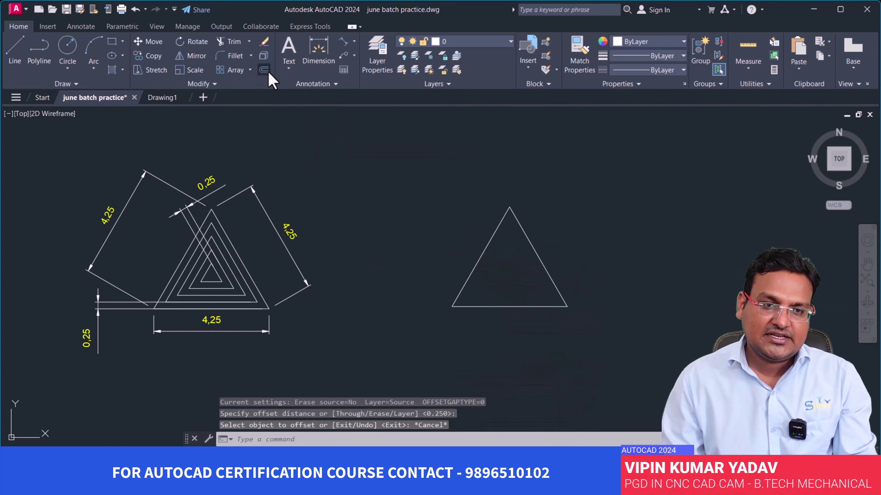
{"action": "left_click", "coordinate": [267, 70]}
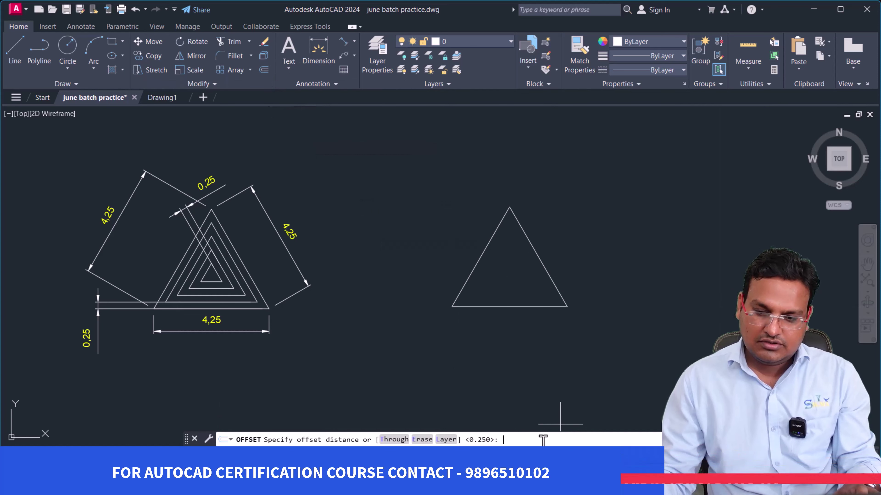
{"action": "type", "text": "0.25"}
{"action": "key", "text": "Return"}
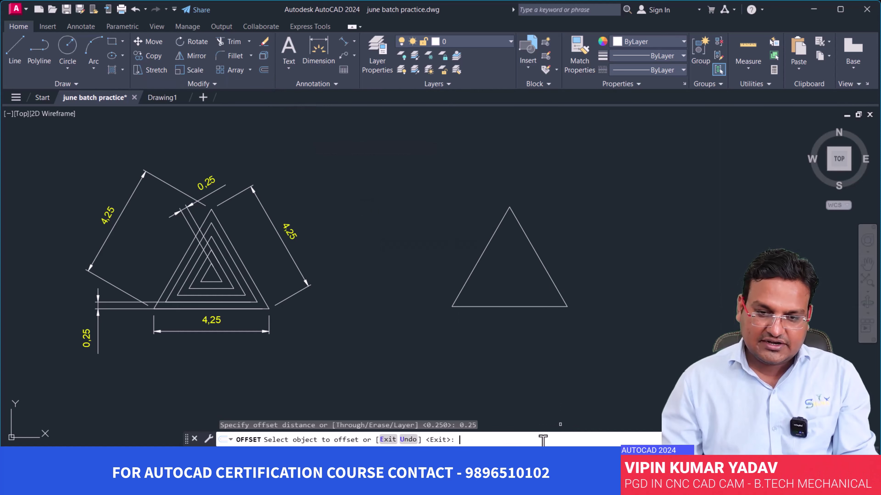
{"action": "left_click", "coordinate": [511, 292]}
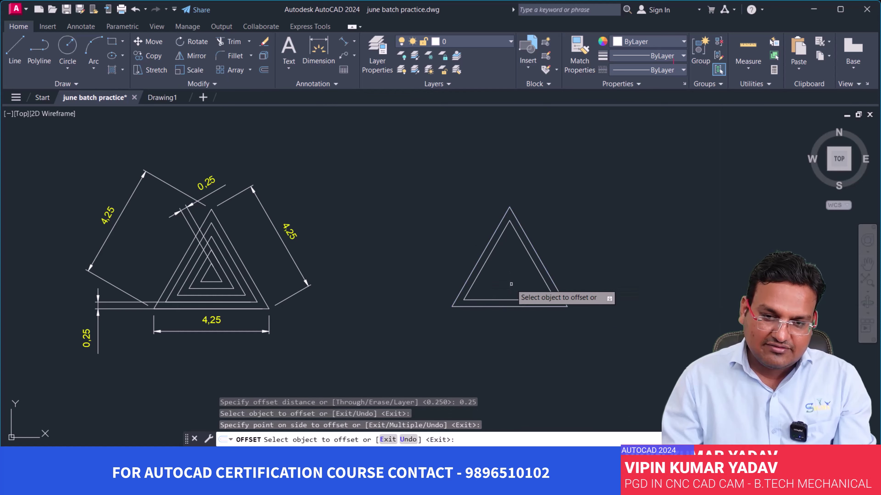
{"action": "left_click", "coordinate": [509, 299]}
{"action": "left_click", "coordinate": [510, 294]}
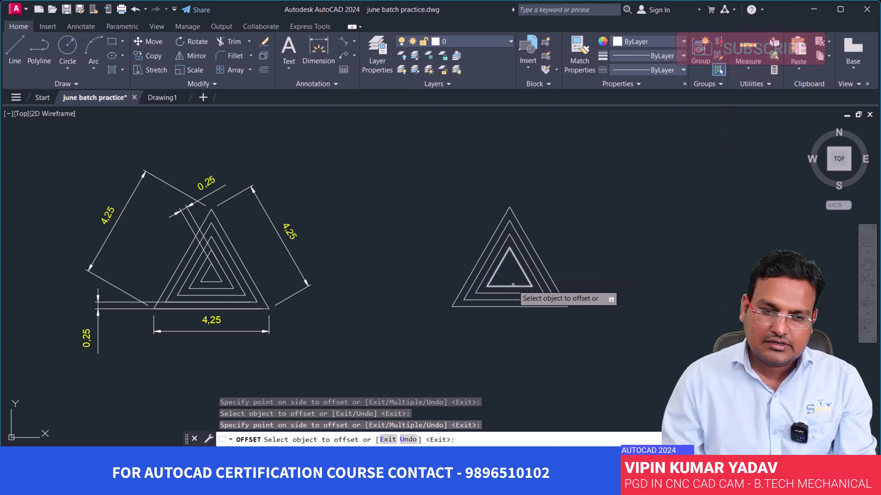
{"action": "left_click", "coordinate": [513, 286]}
{"action": "key", "text": "Return"}
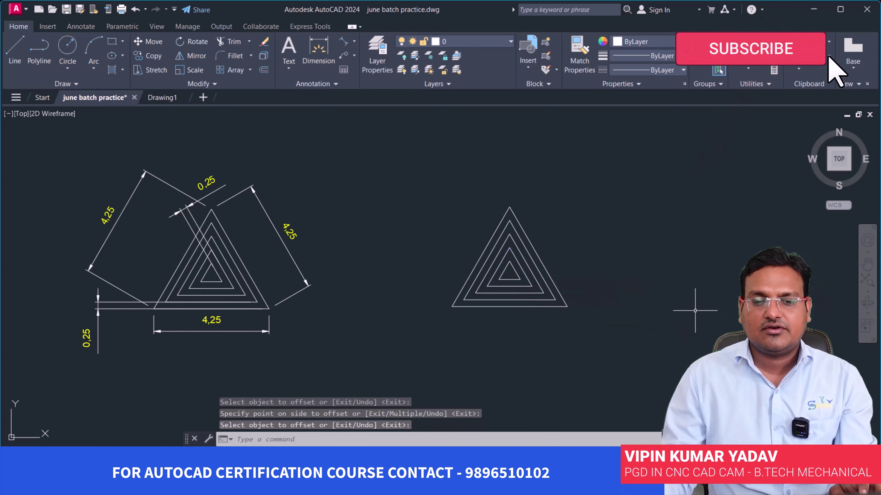
- Zoom and pan to frame both sets of nested triangles
{"action": "scroll", "coordinate": [677, 305], "scroll_direction": "up", "scroll_amount": 2}
{"action": "scroll", "coordinate": [590, 302], "scroll_direction": "up", "scroll_amount": 3}
{"action": "scroll", "coordinate": [617, 333], "scroll_direction": "down", "scroll_amount": 2}
{"action": "middle_click_drag", "start_coordinate": [624, 351], "coordinate": [687, 348]}
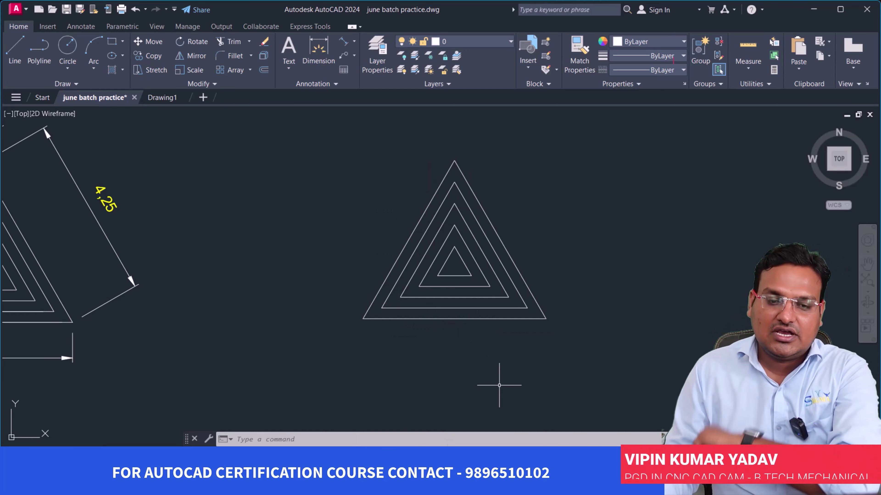
{"action": "scroll", "coordinate": [444, 375], "scroll_direction": "down", "scroll_amount": 4}
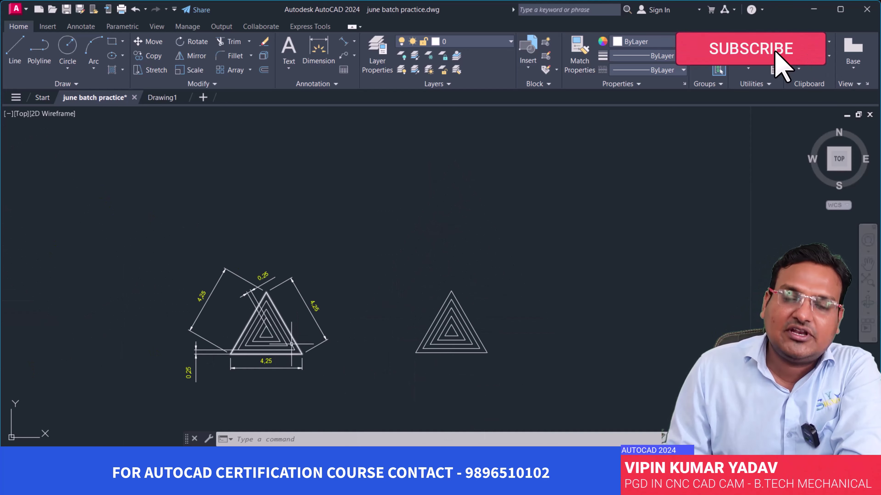
{"action": "scroll", "coordinate": [465, 339], "scroll_direction": "up", "scroll_amount": 4}
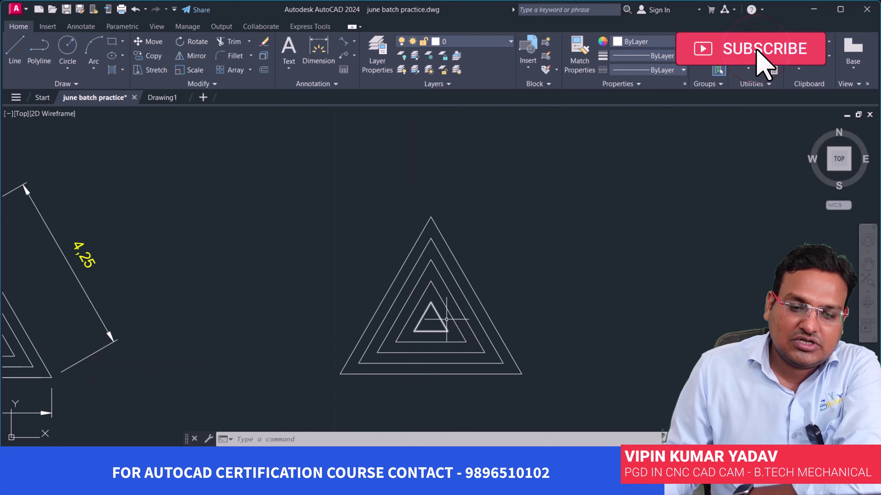
{"action": "scroll", "coordinate": [584, 321], "scroll_direction": "down", "scroll_amount": 3}
{"action": "scroll", "coordinate": [303, 329], "scroll_direction": "up", "scroll_amount": 3}
{"action": "scroll", "coordinate": [303, 328], "scroll_direction": "up", "scroll_amount": 3}
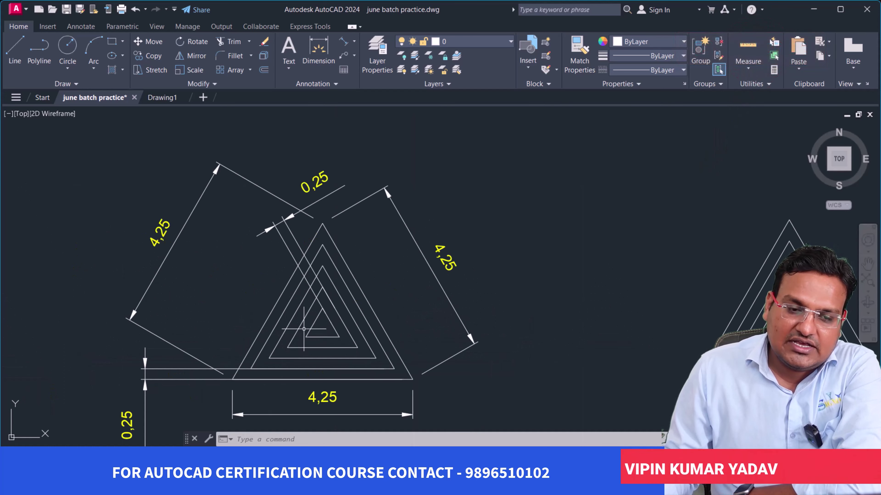
{"action": "scroll", "coordinate": [302, 329], "scroll_direction": "down", "scroll_amount": 2}
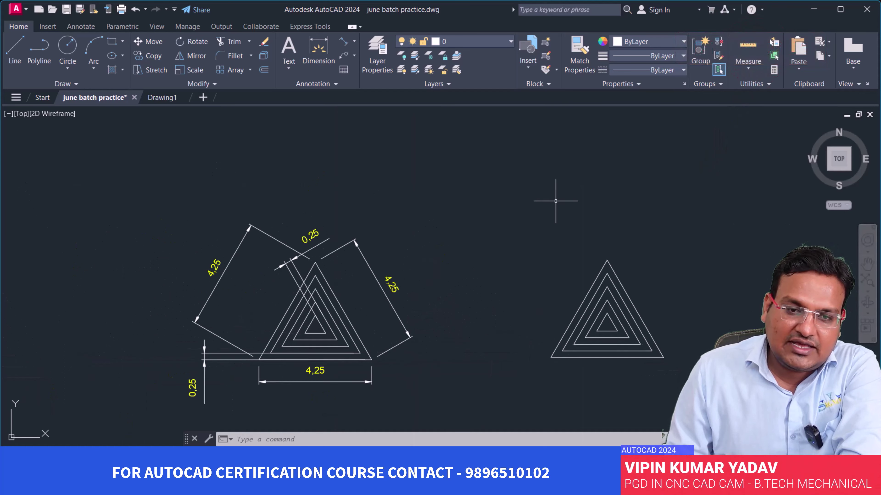
{"action": "middle_click_drag", "start_coordinate": [503, 238], "coordinate": [494, 193]}
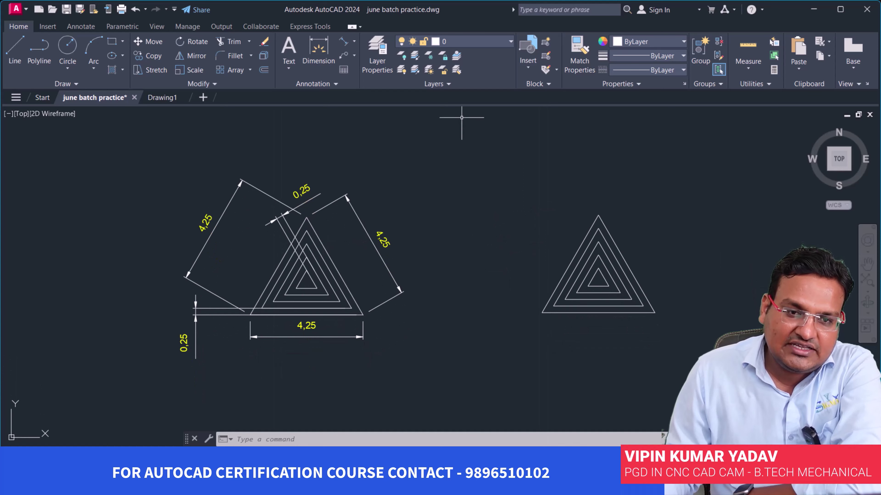
- Add 4,25 aligned dimensions to the copy's left, right and base edges
{"action": "left_click", "coordinate": [348, 52]}
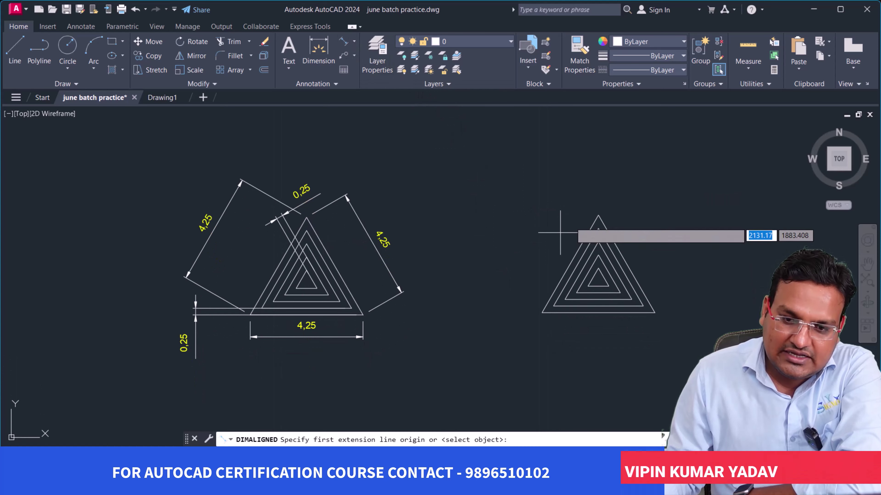
{"action": "left_click", "coordinate": [597, 215]}
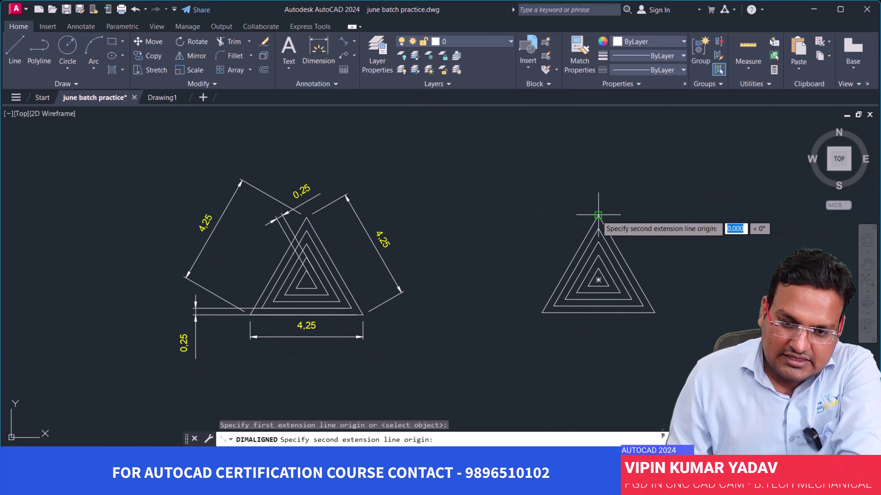
{"action": "left_click", "coordinate": [542, 313]}
{"action": "left_click", "coordinate": [521, 296]}
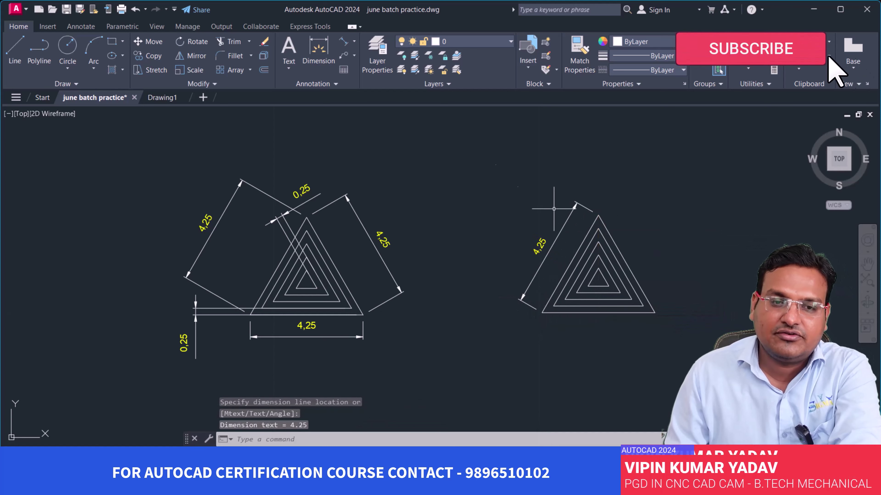
{"action": "left_click", "coordinate": [344, 42]}
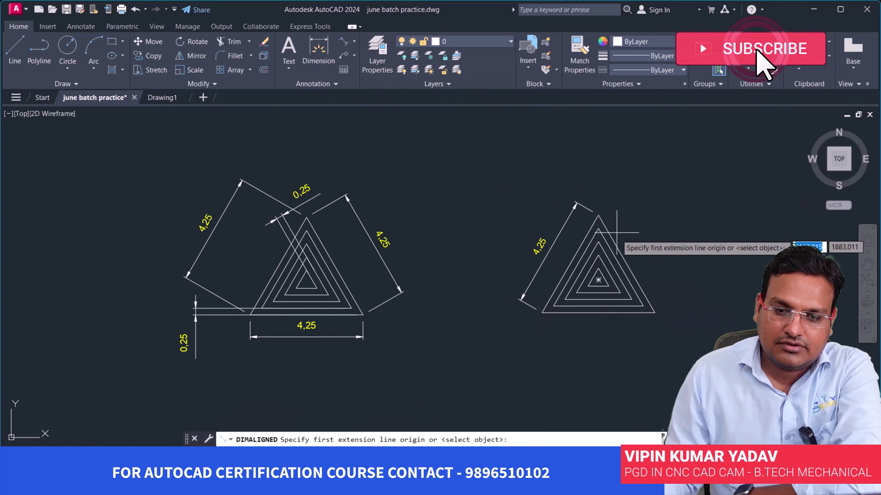
{"action": "left_click", "coordinate": [600, 220]}
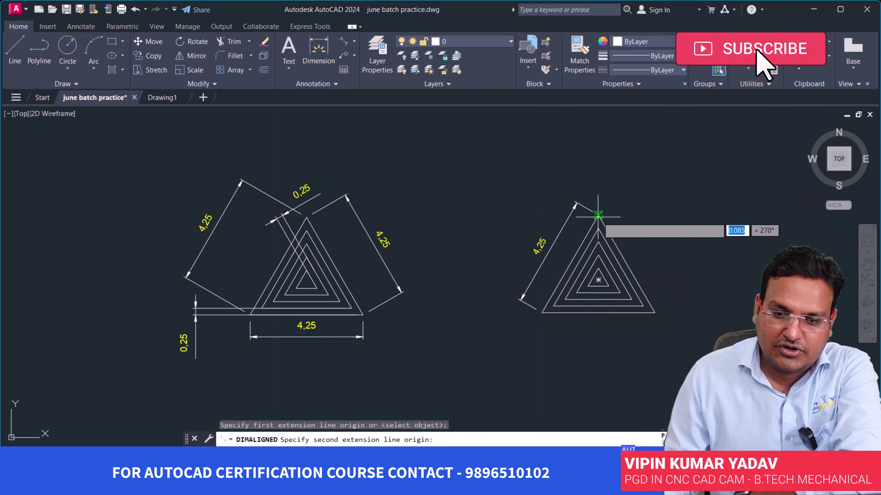
{"action": "left_click", "coordinate": [651, 313]}
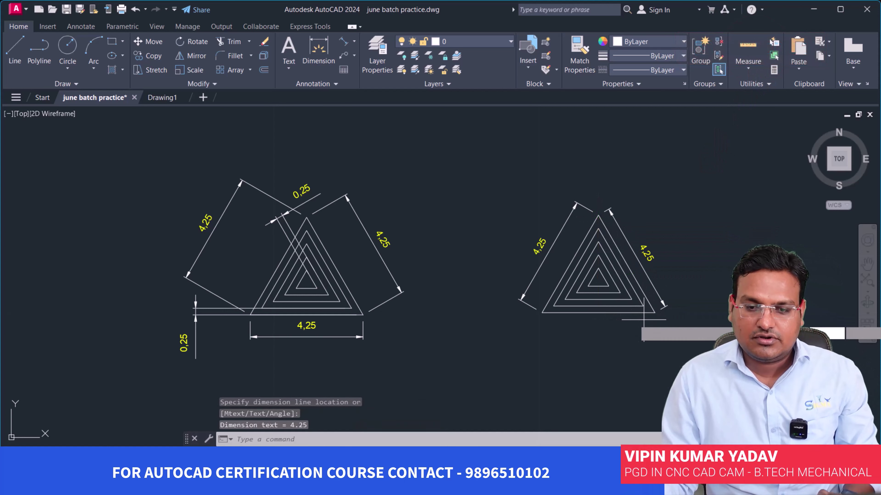
{"action": "key", "text": "Return"}
{"action": "left_click", "coordinate": [645, 312]}
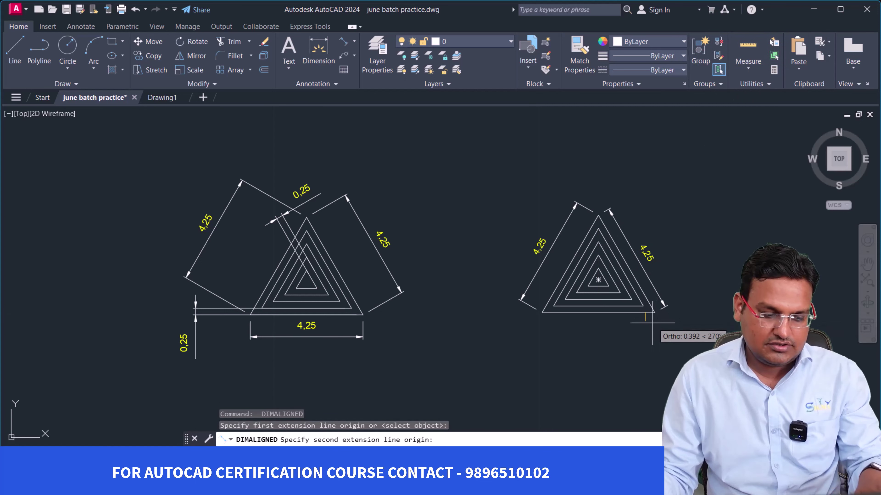
{"action": "key", "text": "Escape"}
{"action": "key", "text": "Return"}
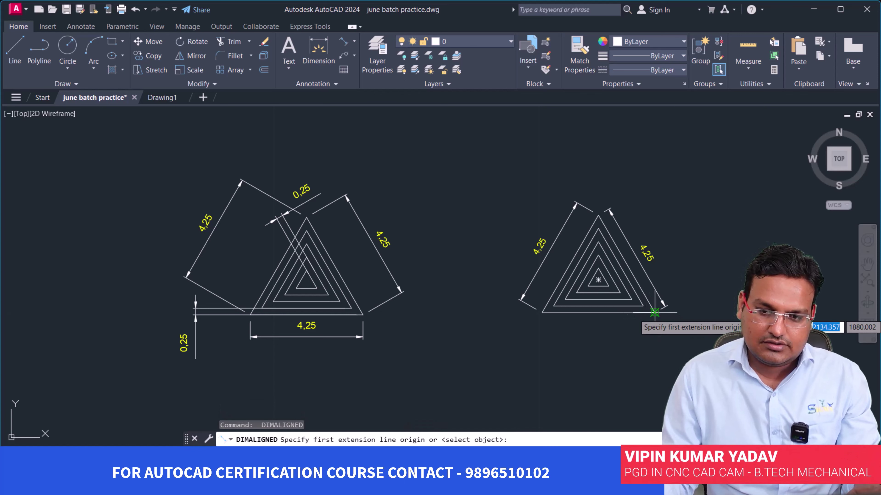
{"action": "left_click", "coordinate": [654, 312]}
{"action": "left_click", "coordinate": [542, 312]}
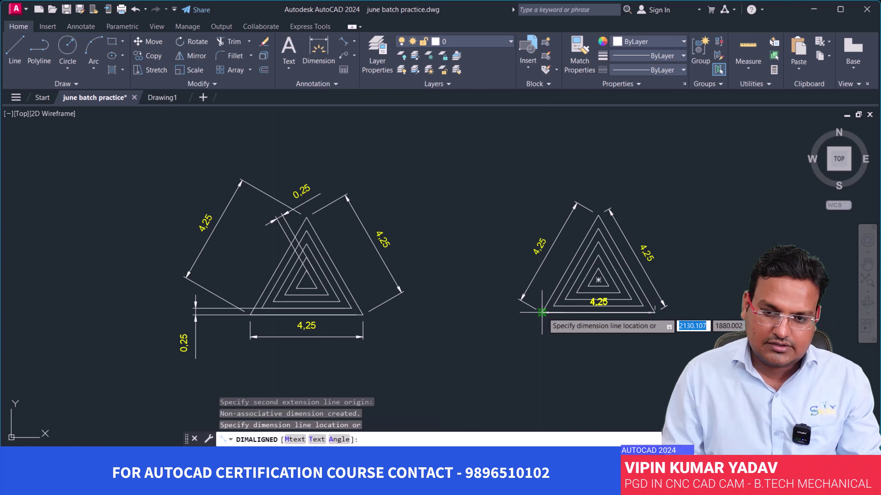
{"action": "left_click", "coordinate": [546, 330]}
{"action": "scroll", "coordinate": [614, 291], "scroll_direction": "up", "scroll_amount": 2}
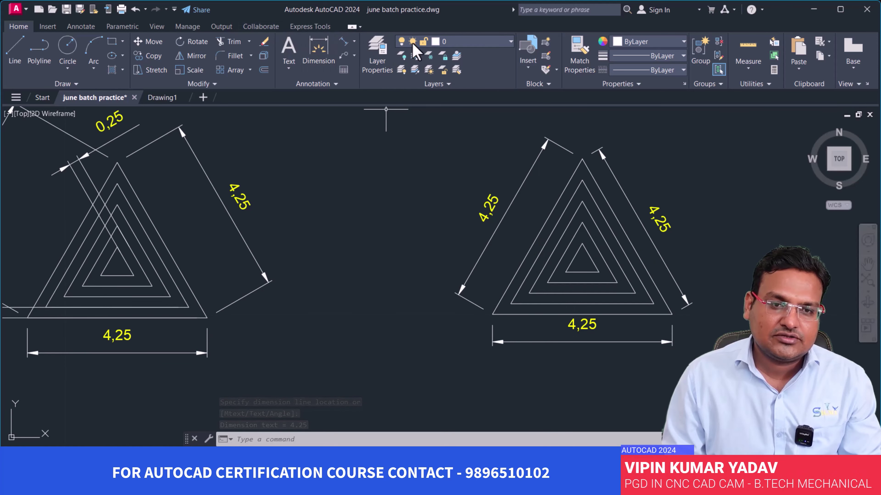
- Add a 0,25 linear dimension for the offset spacing at the lower-left corner
{"action": "left_click", "coordinate": [354, 42]}
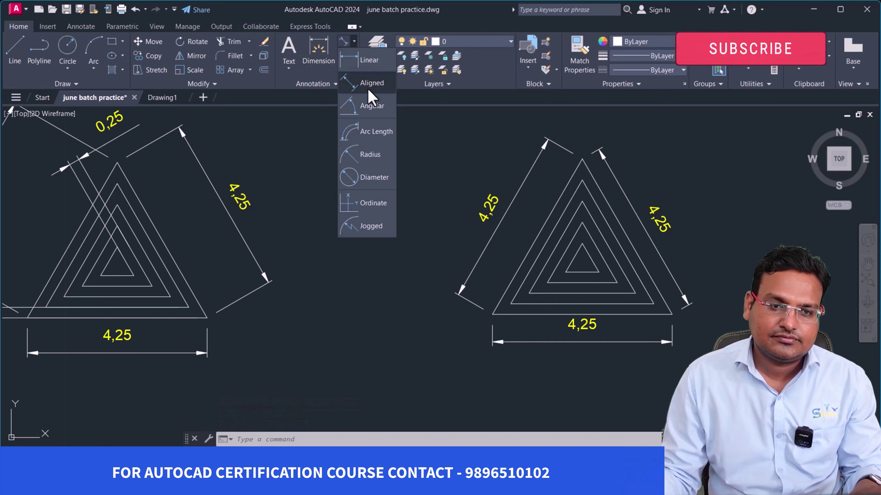
{"action": "left_click", "coordinate": [369, 60]}
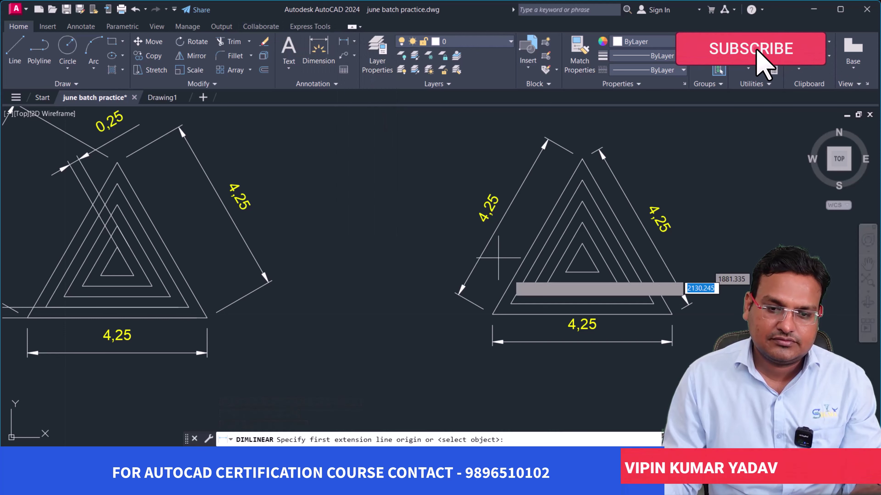
{"action": "left_click", "coordinate": [507, 305]}
{"action": "left_click", "coordinate": [492, 314]}
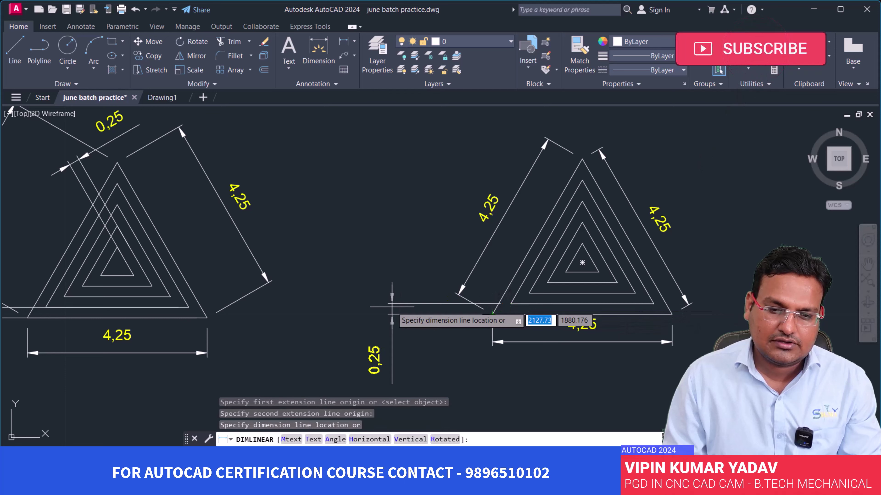
{"action": "left_click", "coordinate": [356, 361]}
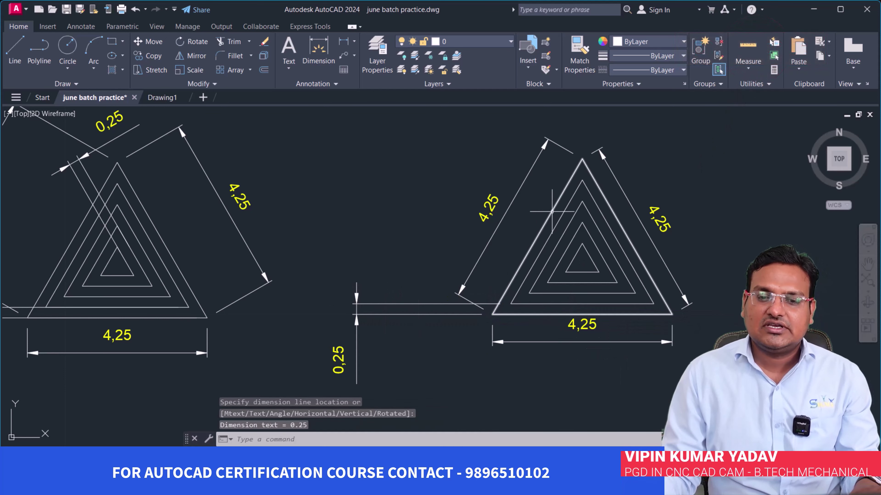
{"action": "scroll", "coordinate": [618, 250], "scroll_direction": "down", "scroll_amount": 2}
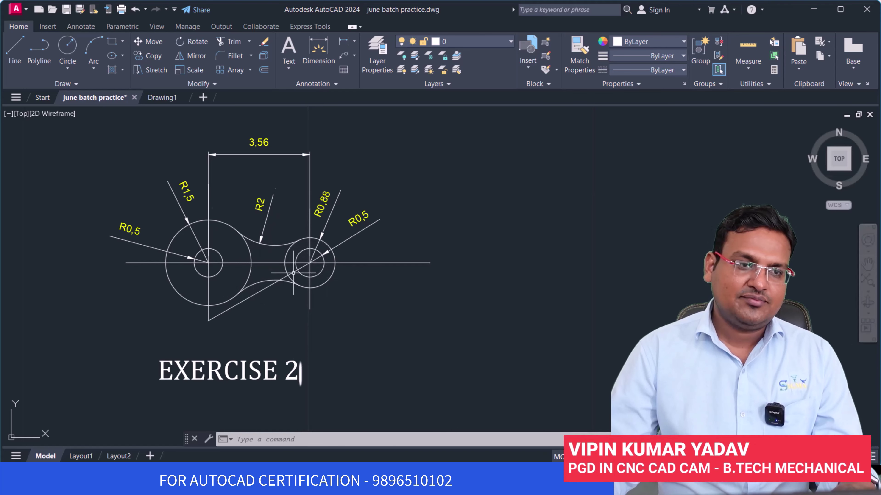
- Start a Center, Radius circle beside the Exercise 2 link drawing
{"action": "left_click", "coordinate": [68, 47]}
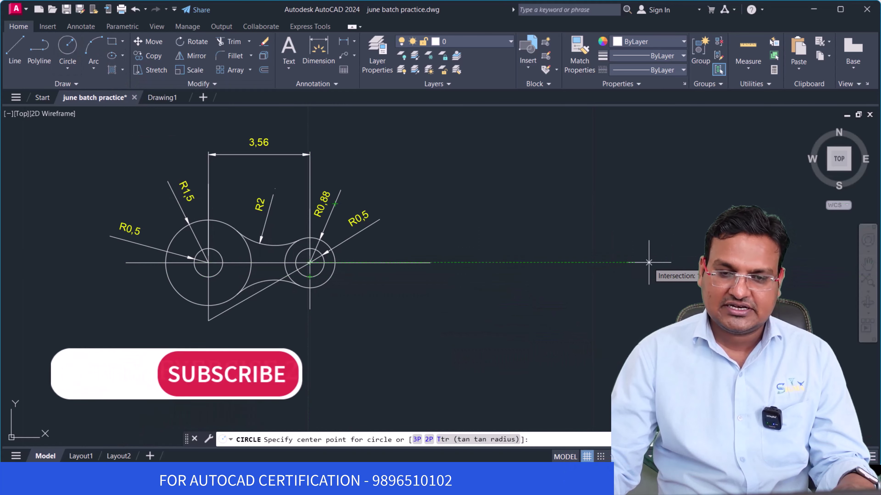
- Place an R0.5 circle and a concentric R0.88 circle right of the Exercise 2 drawing
{"action": "left_click", "coordinate": [722, 262]}
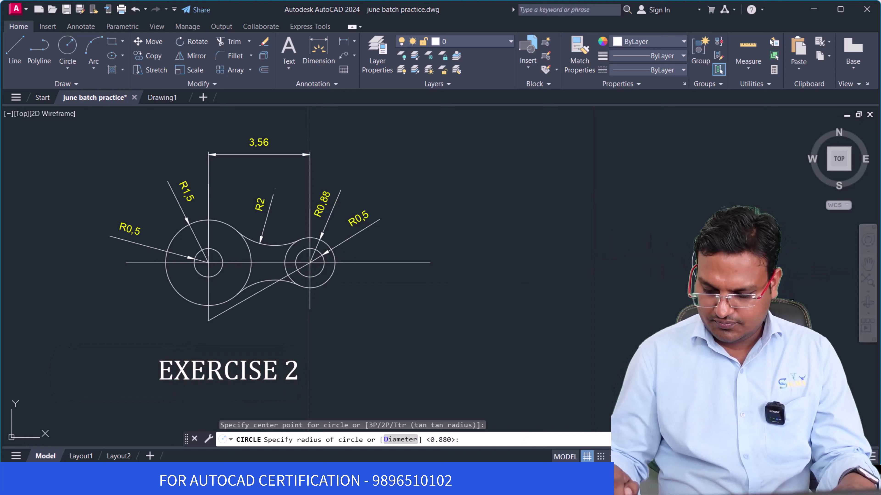
{"action": "type", "text": "0.5"}
{"action": "key", "text": "Return"}
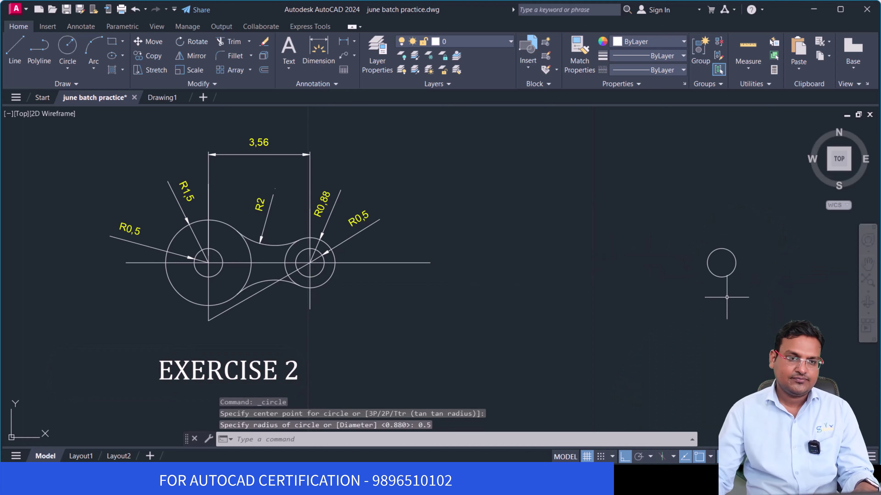
{"action": "left_click", "coordinate": [67, 49]}
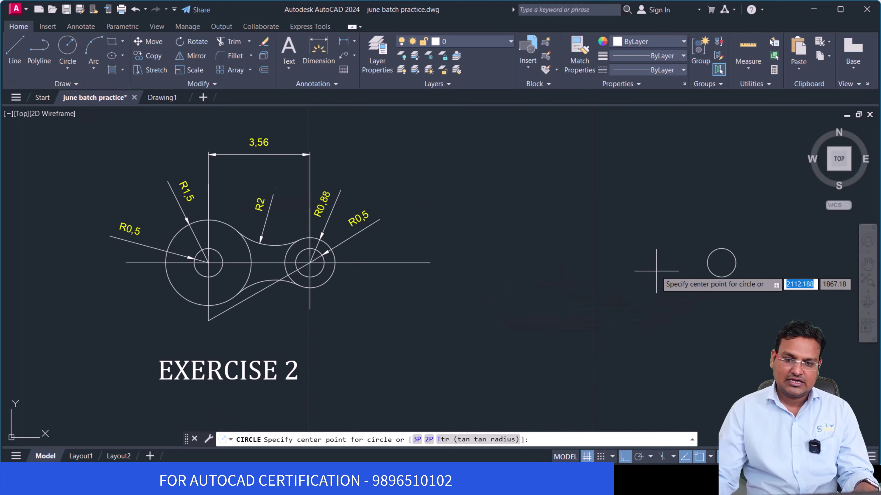
{"action": "left_click", "coordinate": [722, 263]}
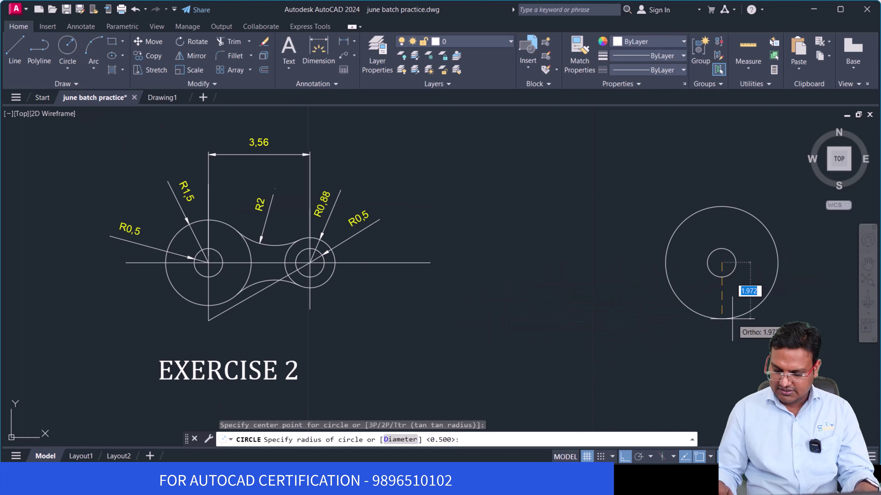
{"action": "key", "text": "Return"}
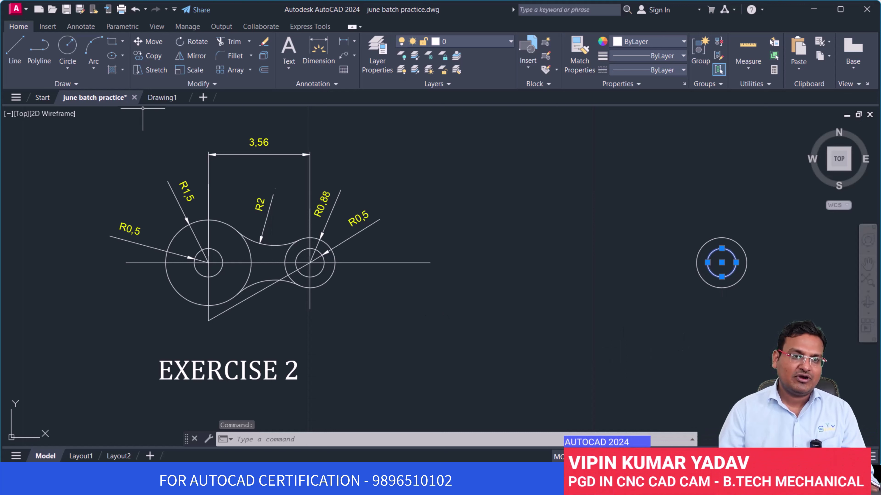
- Move the small R0.5 circle 3.56 to the left with Ortho
{"action": "left_click", "coordinate": [162, 44]}
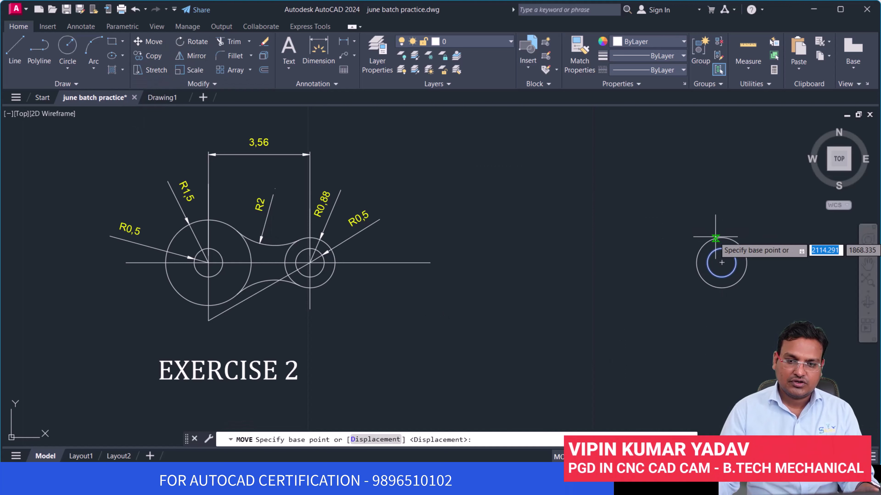
{"action": "left_click", "coordinate": [722, 263]}
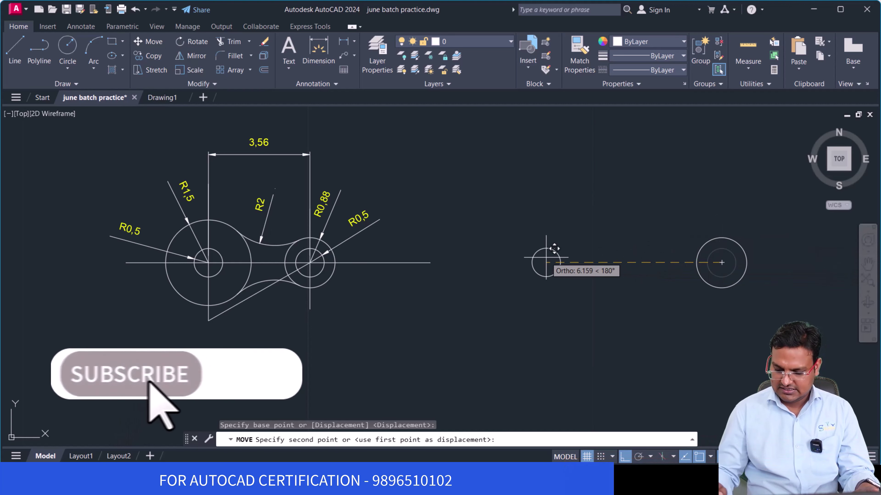
{"action": "type", "text": "3.56"}
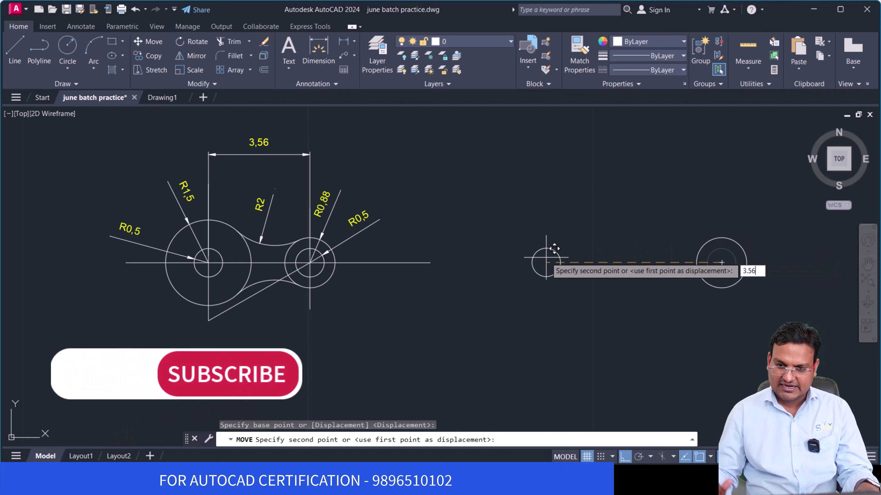
{"action": "key", "text": "Return"}
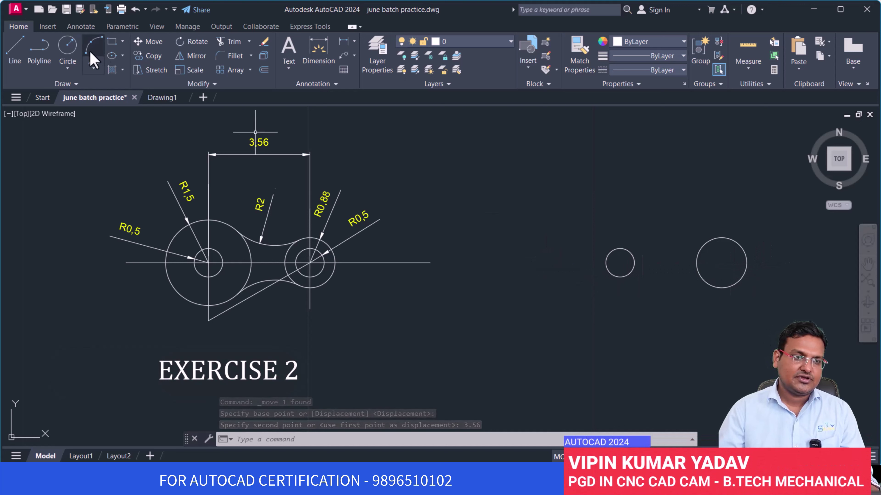
- Add an R0.5 circle at the right centre and an R1.5 circle around the left one
{"action": "left_click", "coordinate": [77, 49]}
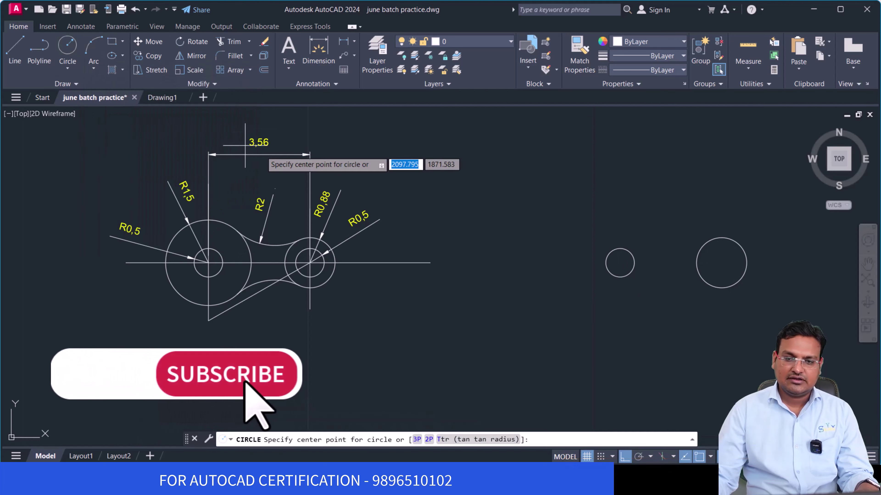
{"action": "left_click", "coordinate": [721, 263]}
{"action": "type", "text": "0.5"}
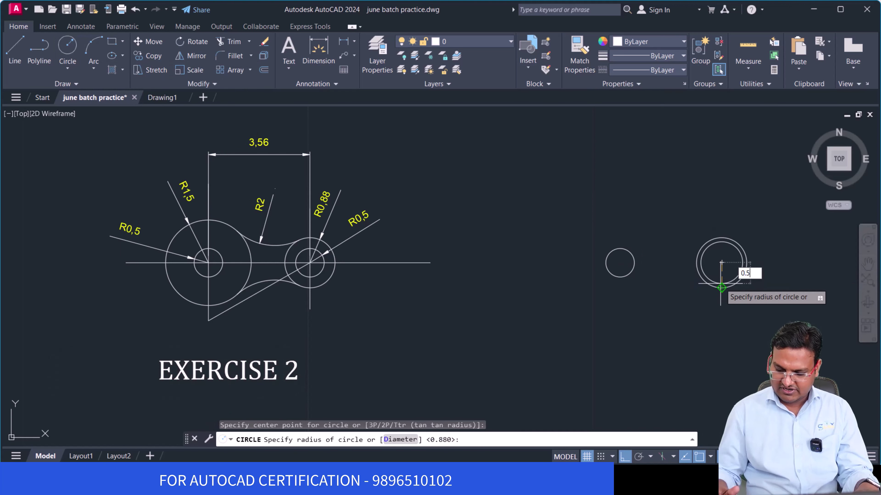
{"action": "key", "text": "Return"}
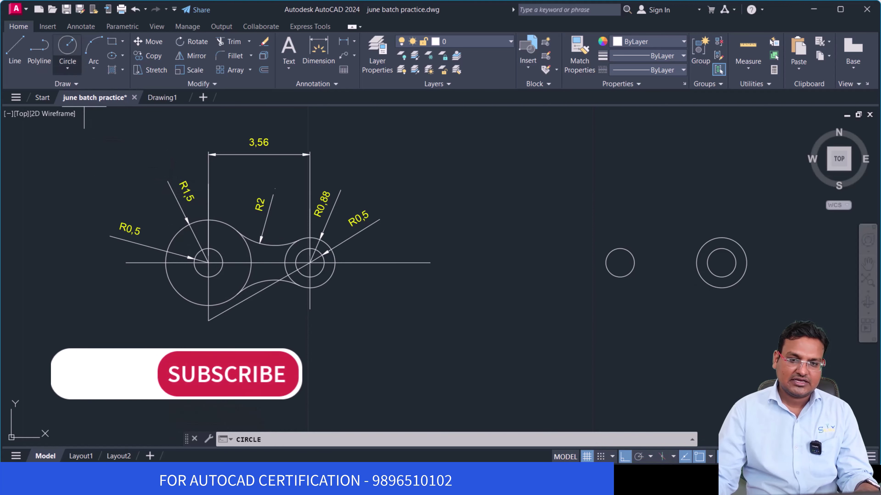
{"action": "left_click", "coordinate": [620, 264]}
{"action": "type", "text": "1.5"}
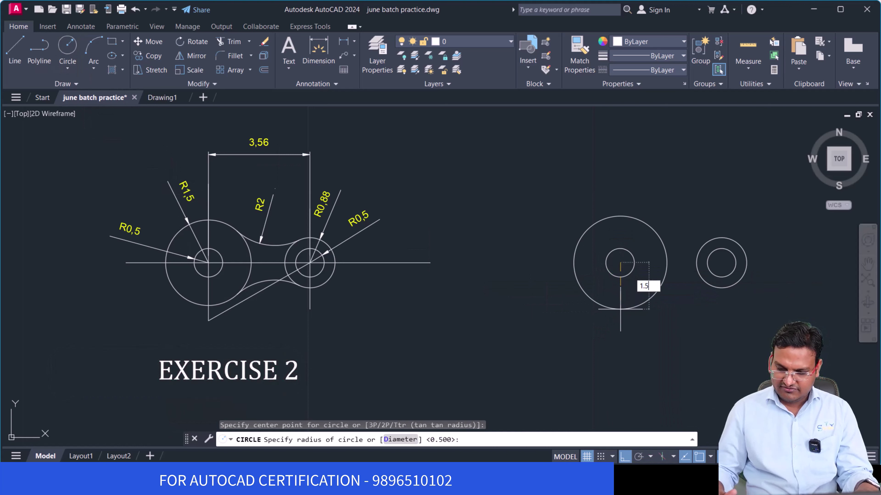
{"action": "key", "text": "Return"}
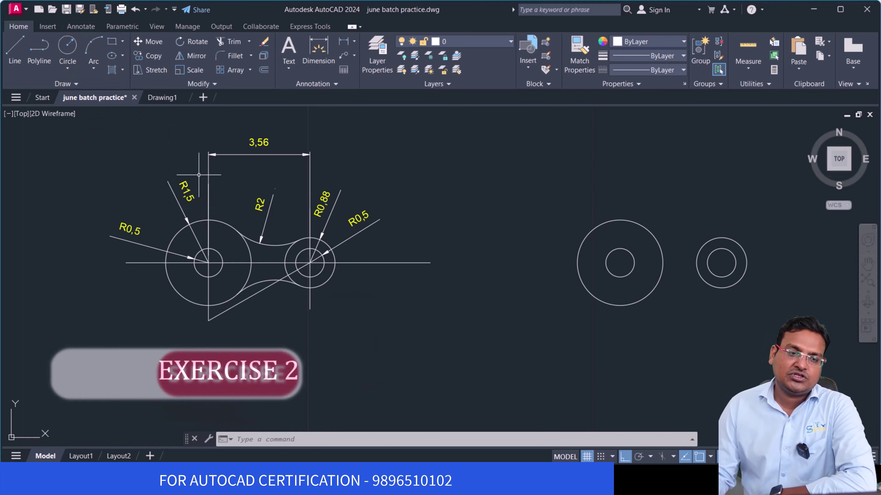
{"action": "left_click", "coordinate": [93, 71]}
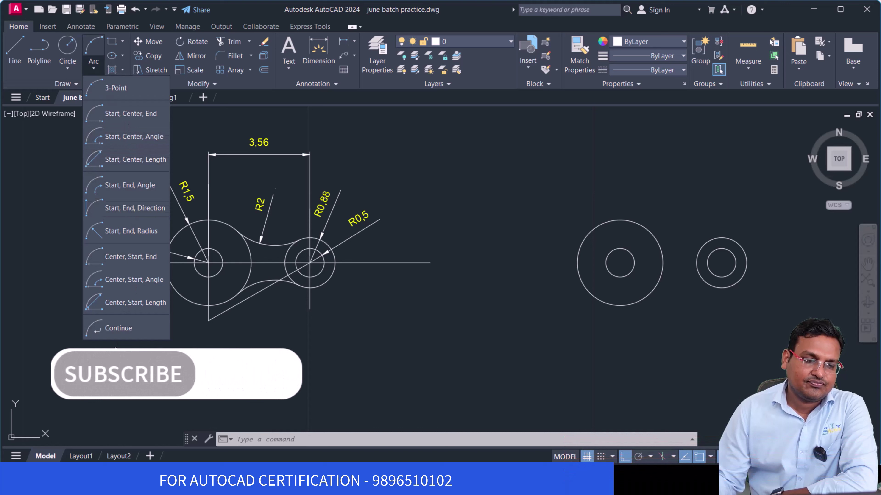
{"action": "key", "text": "Escape"}
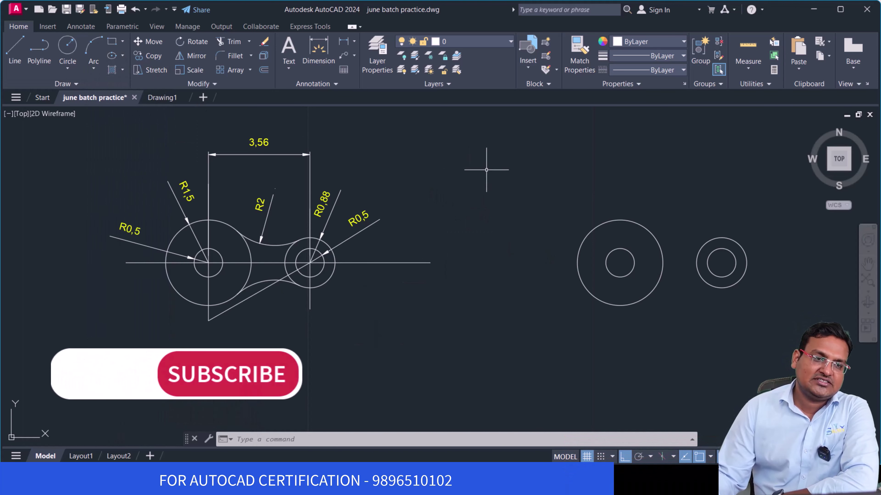
{"action": "left_click", "coordinate": [66, 70]}
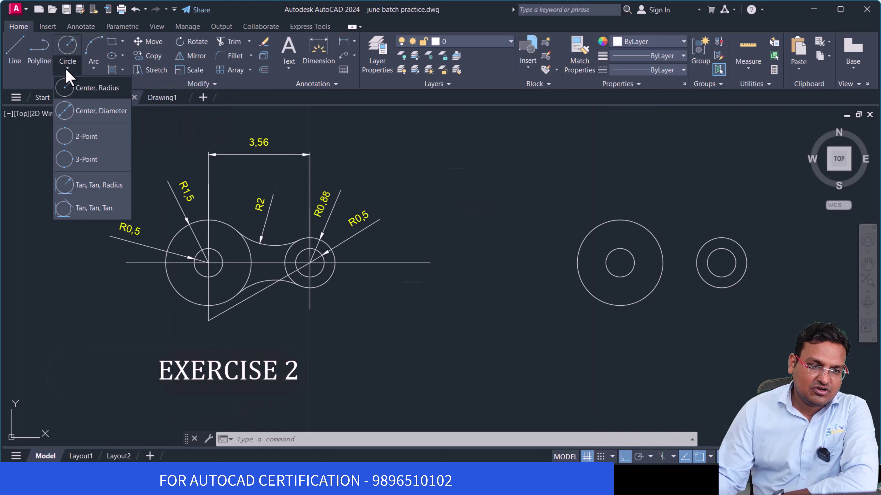
- Draw an R2 circle tangent to the R1.5 and R0.88 circles above them
{"action": "left_click", "coordinate": [88, 189]}
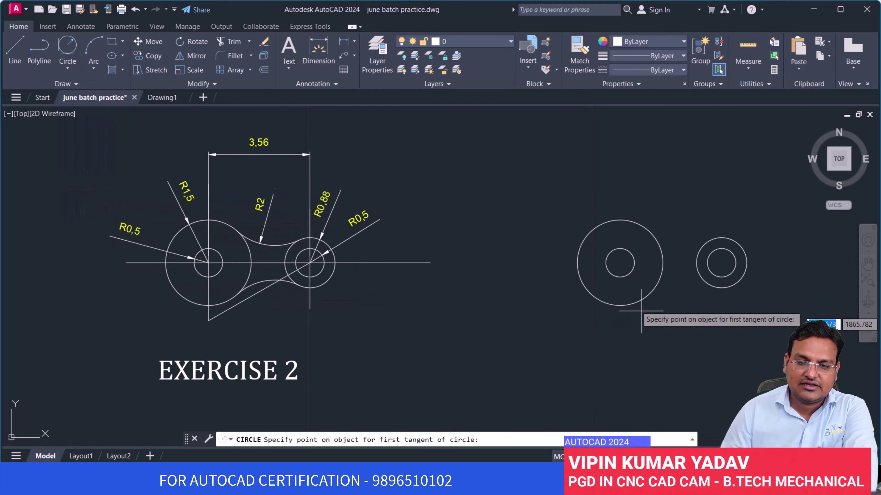
{"action": "left_click", "coordinate": [650, 241]}
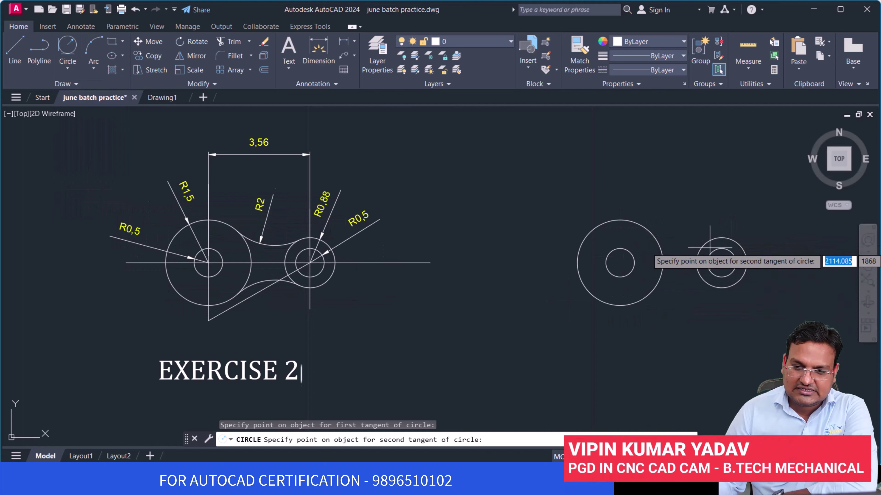
{"action": "left_click", "coordinate": [701, 248]}
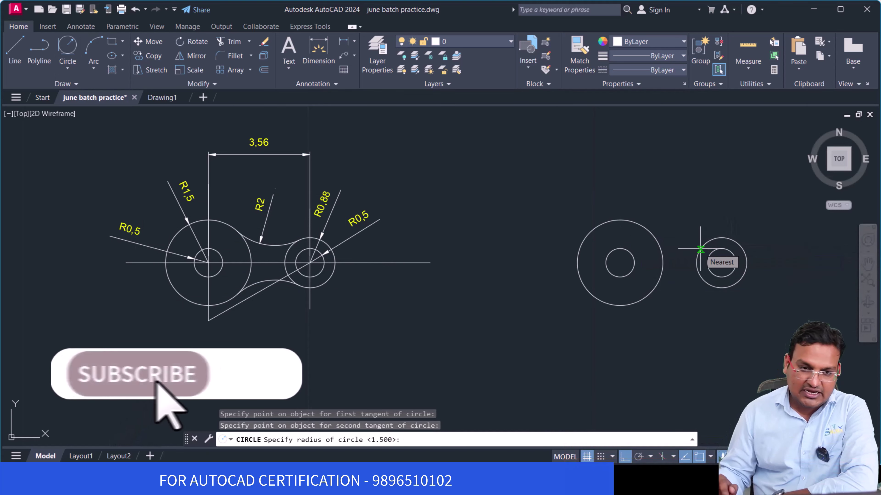
{"action": "type", "text": "2"}
{"action": "key", "text": "Return"}
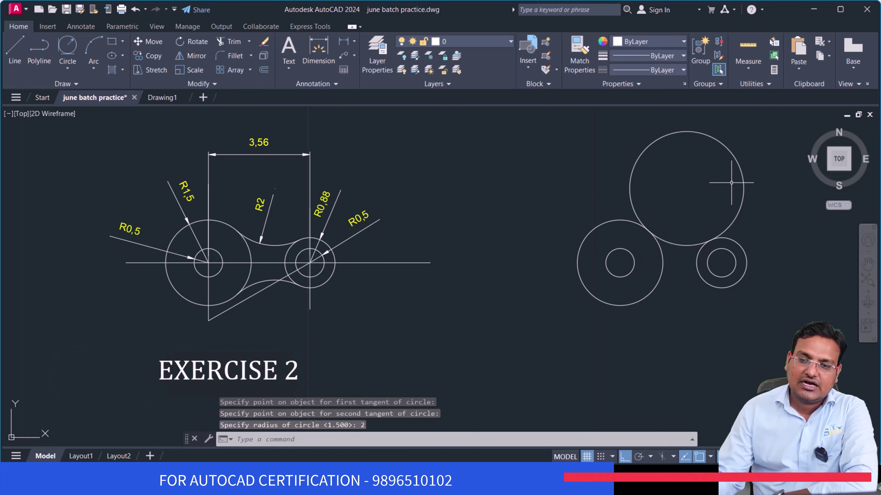
- Mirror the R2 circle about the horizontal centre line, keeping the original
{"action": "left_click", "coordinate": [693, 245]}
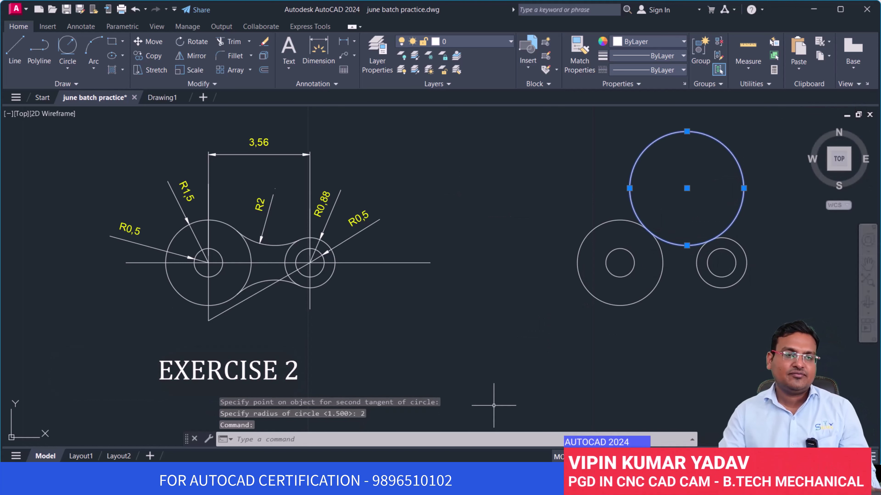
{"action": "left_click", "coordinate": [195, 56]}
{"action": "left_click", "coordinate": [721, 263]}
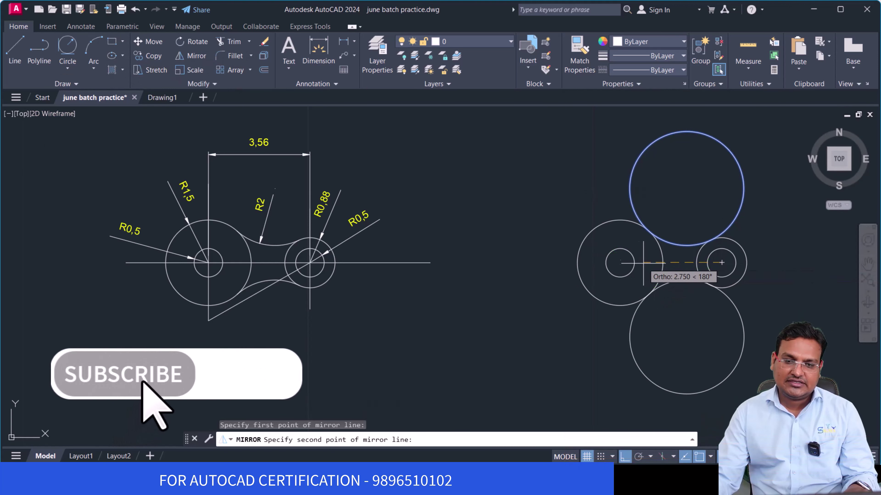
{"action": "left_click", "coordinate": [620, 263]}
{"action": "key", "text": "Return"}
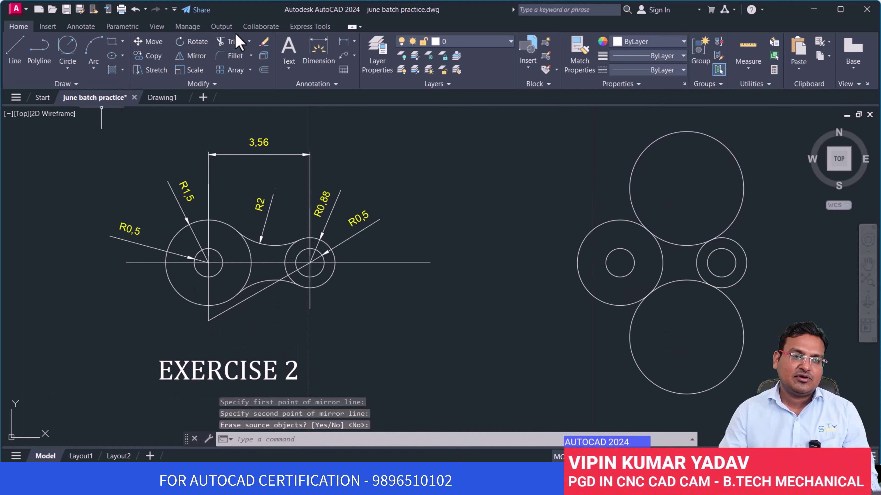
- Trim both R2 circles down to the concave arcs linking the outer circle pairs
{"action": "left_click", "coordinate": [232, 46]}
{"action": "left_click", "coordinate": [635, 163]}
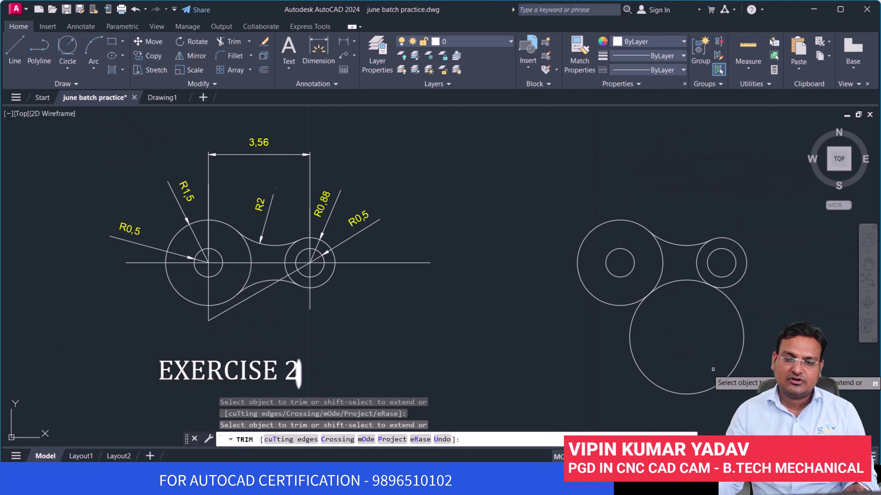
{"action": "left_click", "coordinate": [699, 391]}
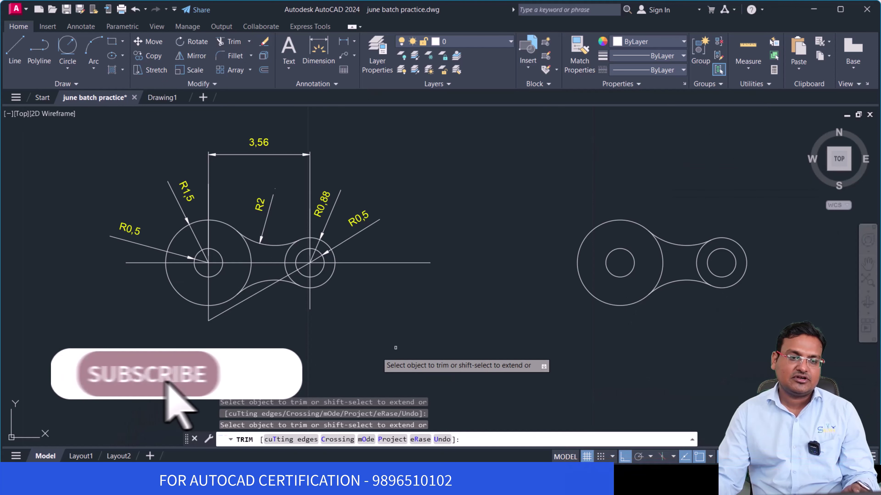
{"action": "key", "text": "Return"}
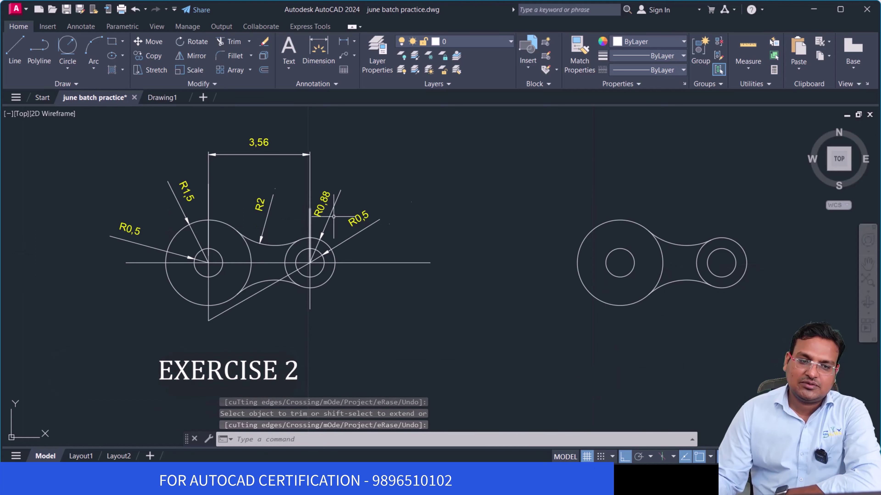
- Add radius dimensions R1,5 and R0,5 on the left circles and R2 on the upper arc
{"action": "middle_click_drag", "start_coordinate": [725, 305], "coordinate": [599, 286]}
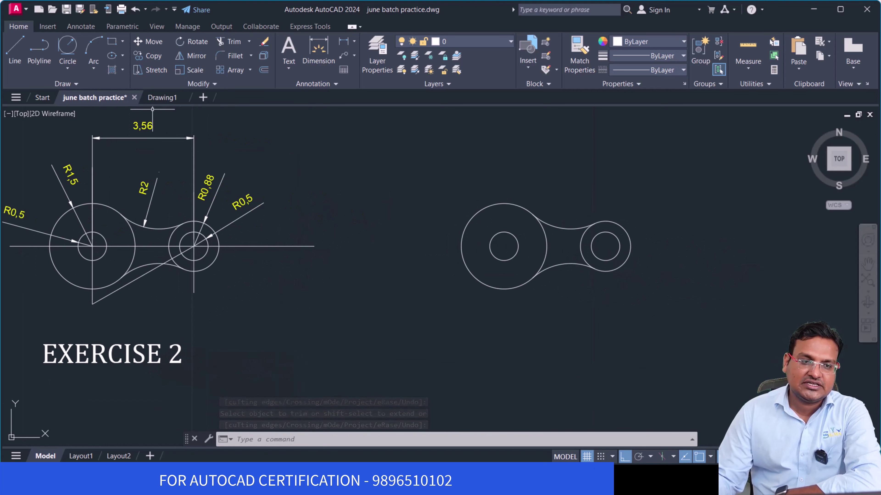
{"action": "middle_click_drag", "start_coordinate": [220, 167], "coordinate": [280, 197]}
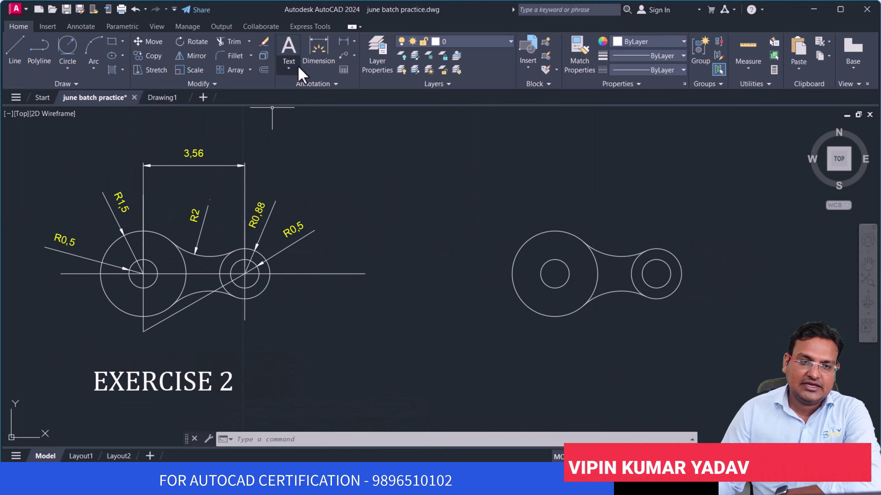
{"action": "left_click", "coordinate": [354, 41]}
{"action": "left_click", "coordinate": [370, 157]}
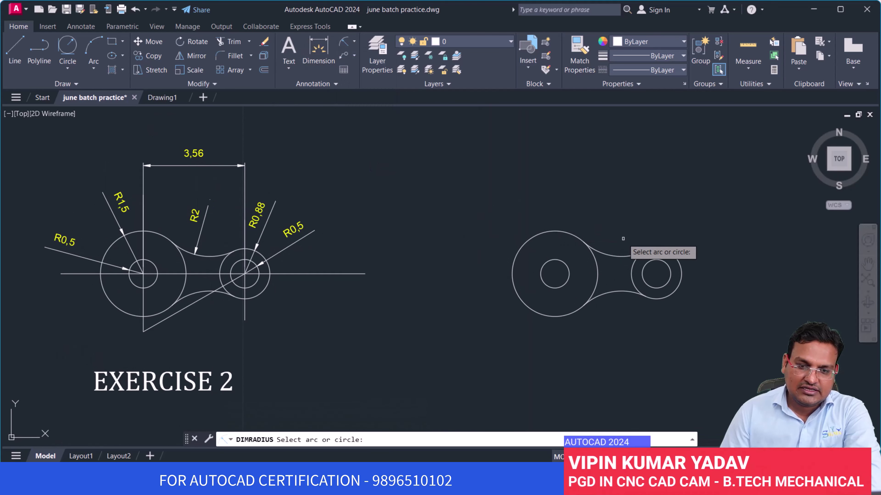
{"action": "left_click", "coordinate": [586, 244]}
{"action": "left_click", "coordinate": [559, 207]}
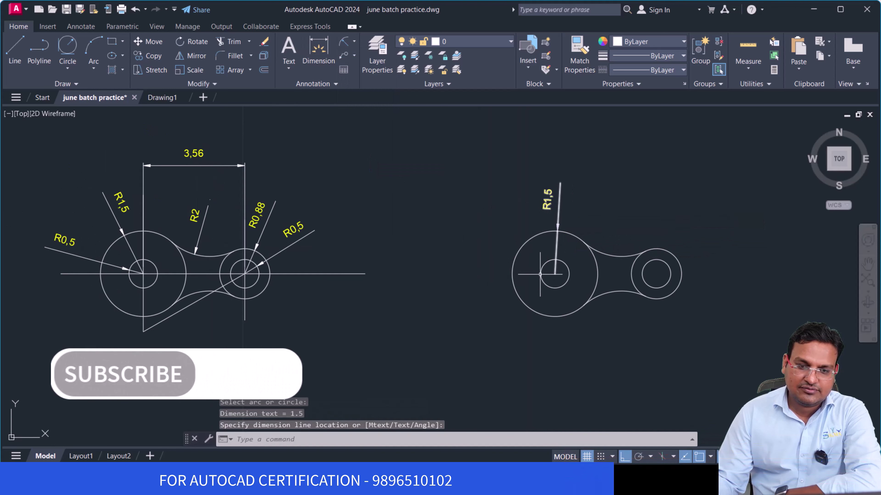
{"action": "key", "text": "Return"}
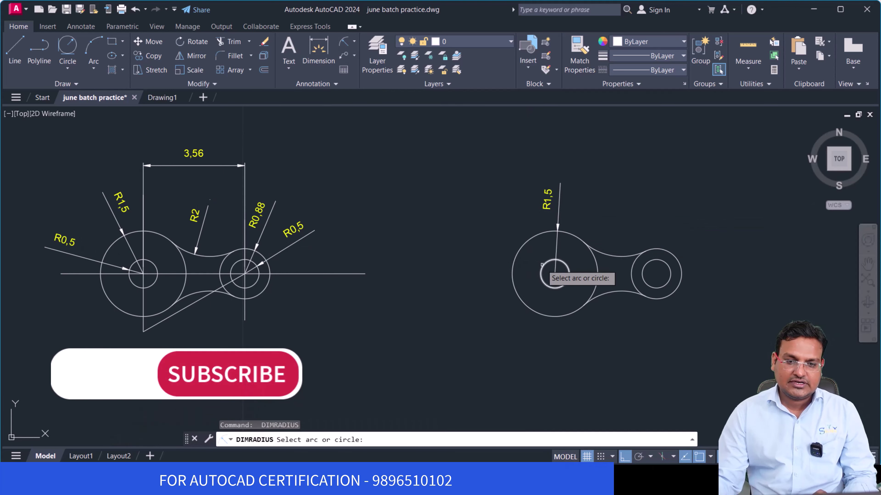
{"action": "left_click", "coordinate": [543, 265]}
{"action": "left_click", "coordinate": [461, 247]}
{"action": "key", "text": "Return"}
{"action": "left_click", "coordinate": [621, 258]}
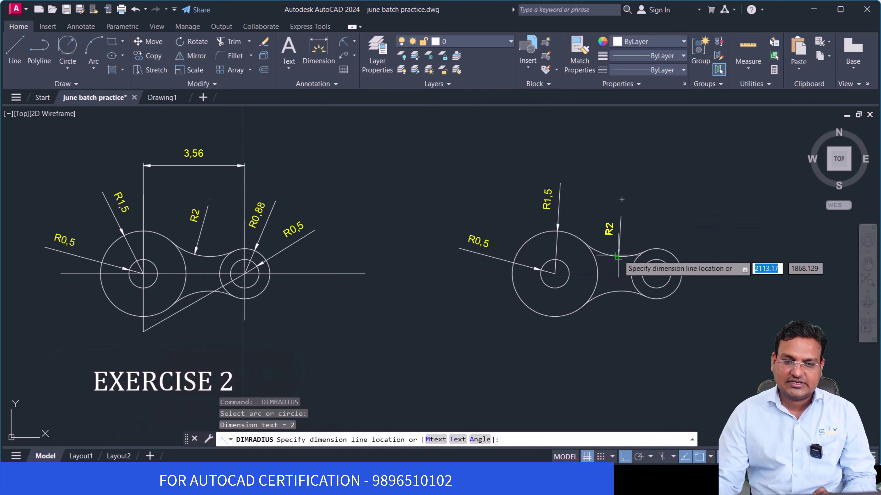
{"action": "left_click", "coordinate": [621, 218]}
- Dimension the small right circle R0,5 and the outer right circle R0,88
{"action": "key", "text": "Return"}
{"action": "left_click", "coordinate": [652, 260]}
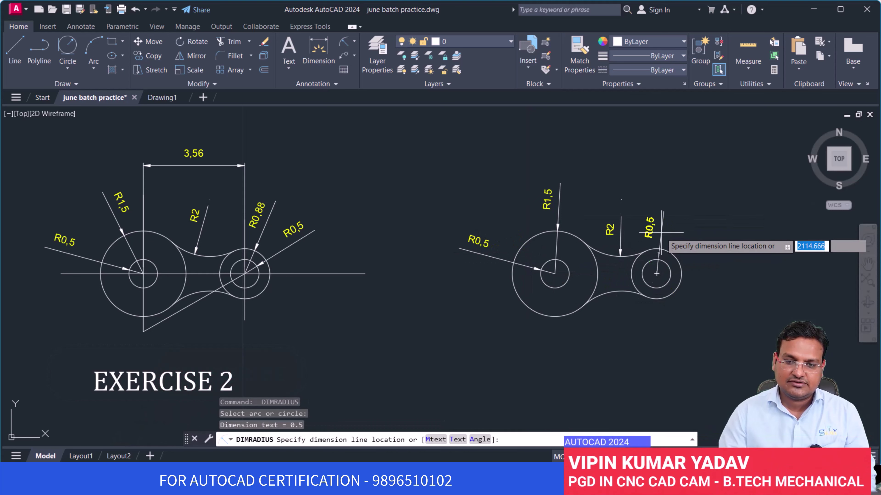
{"action": "left_click", "coordinate": [663, 213]}
{"action": "key", "text": "Return"}
{"action": "left_click", "coordinate": [680, 264]}
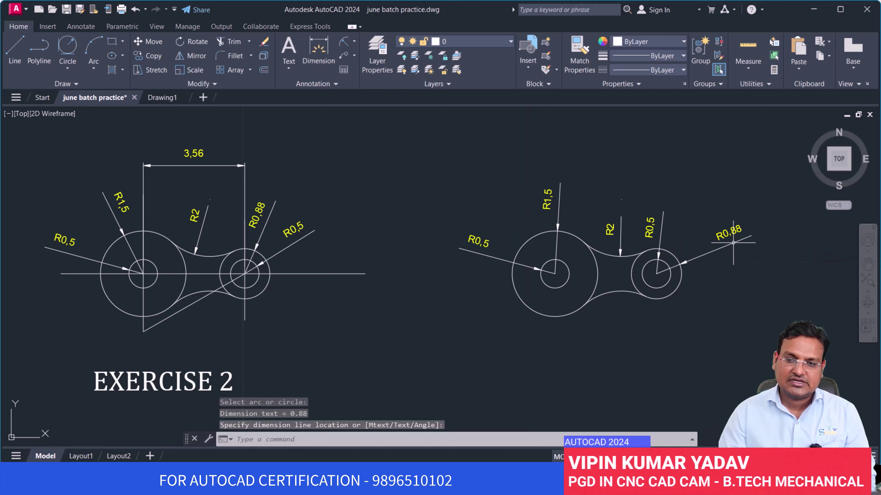
{"action": "left_click", "coordinate": [735, 239]}
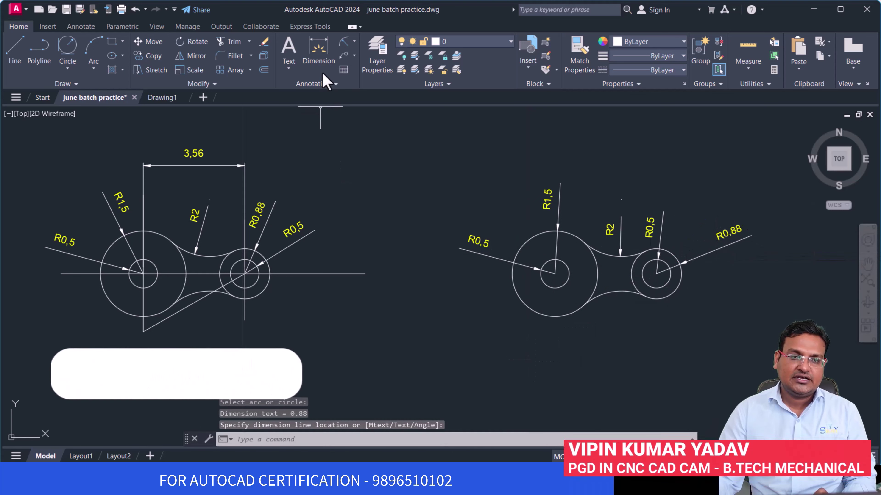
- Add the 3,56 linear dimension between the two circle centres below the link
{"action": "left_click", "coordinate": [354, 41]}
{"action": "left_click", "coordinate": [371, 59]}
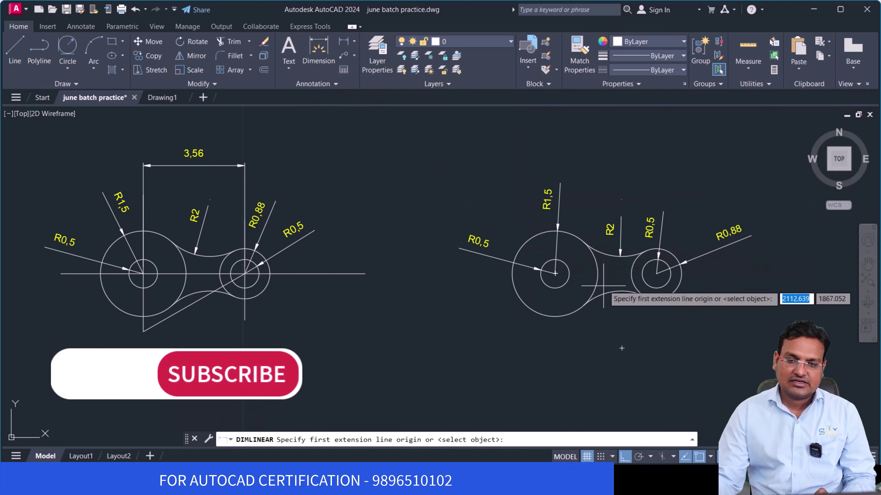
{"action": "left_click", "coordinate": [657, 274]}
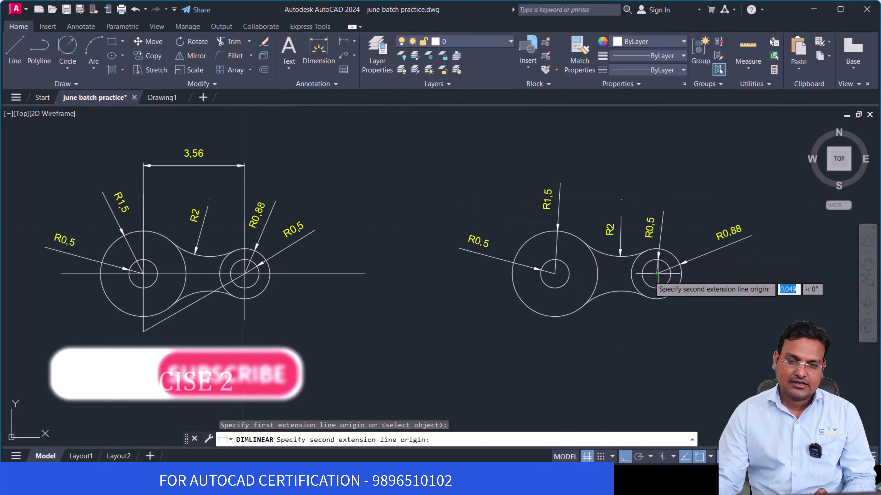
{"action": "left_click", "coordinate": [555, 274]}
{"action": "left_click", "coordinate": [565, 342]}
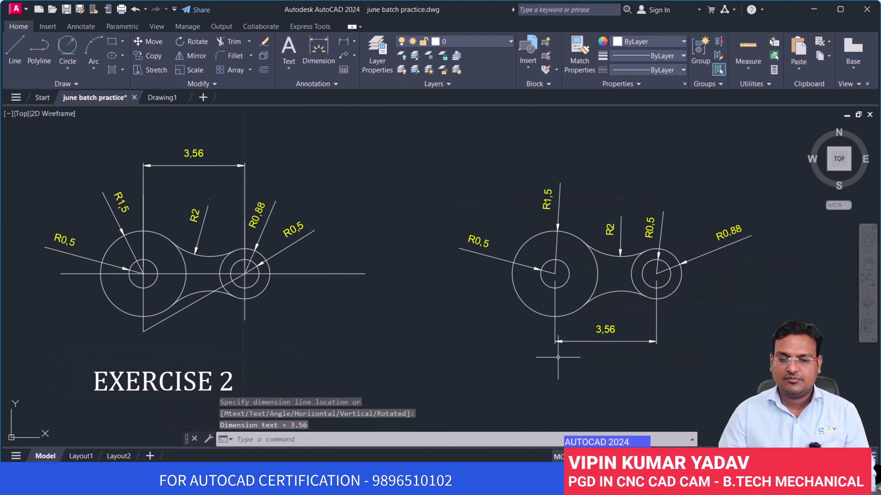
{"action": "middle_click_drag", "start_coordinate": [636, 332], "coordinate": [595, 324]}
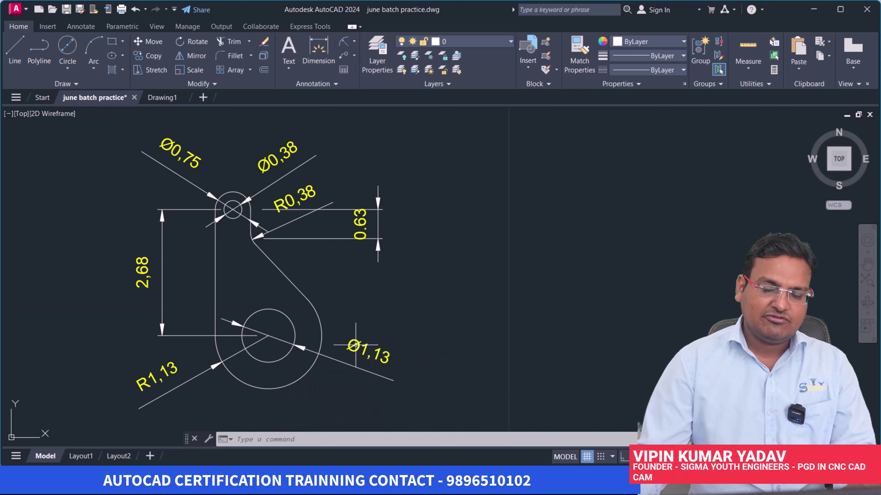
- Draw a 1.13-diameter circle to the right of the lever reference
{"action": "left_click", "coordinate": [69, 69]}
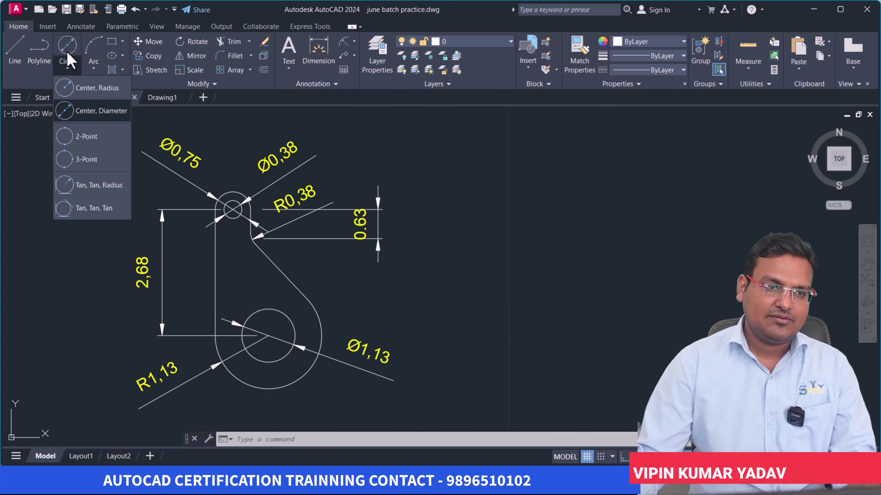
{"action": "left_click", "coordinate": [83, 87]}
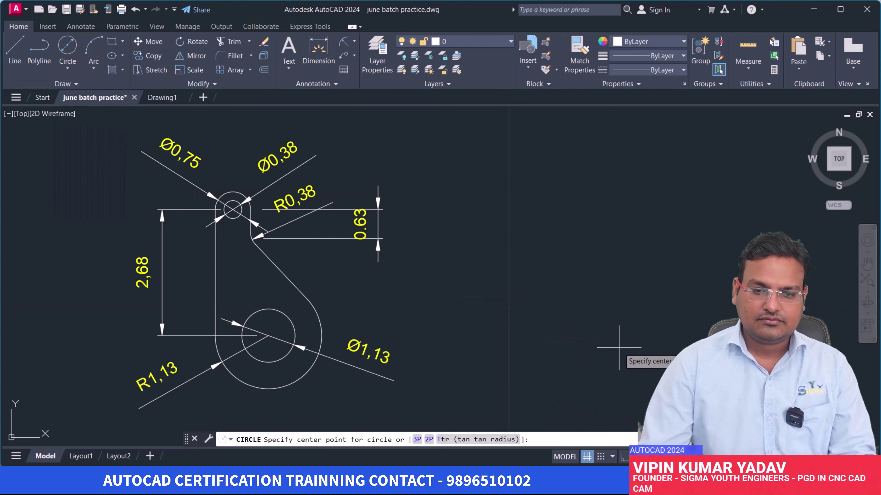
{"action": "left_click", "coordinate": [632, 352]}
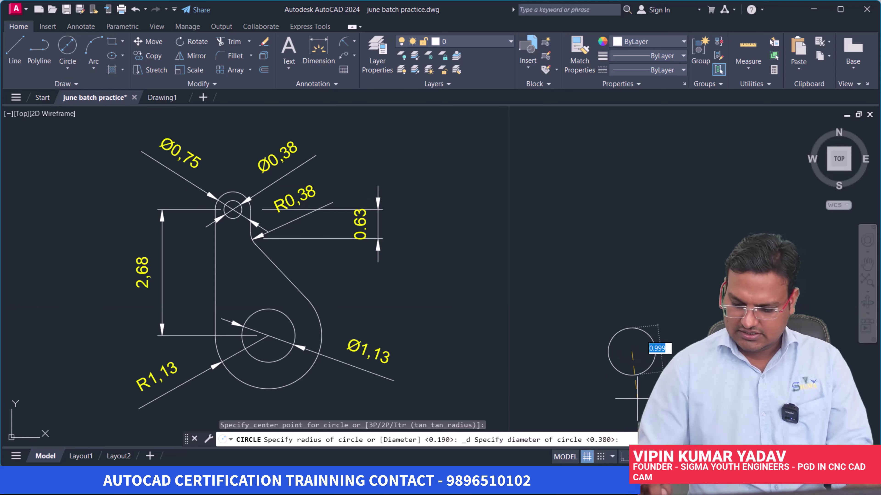
{"action": "type", "text": "1.13"}
{"action": "key", "text": "Return"}
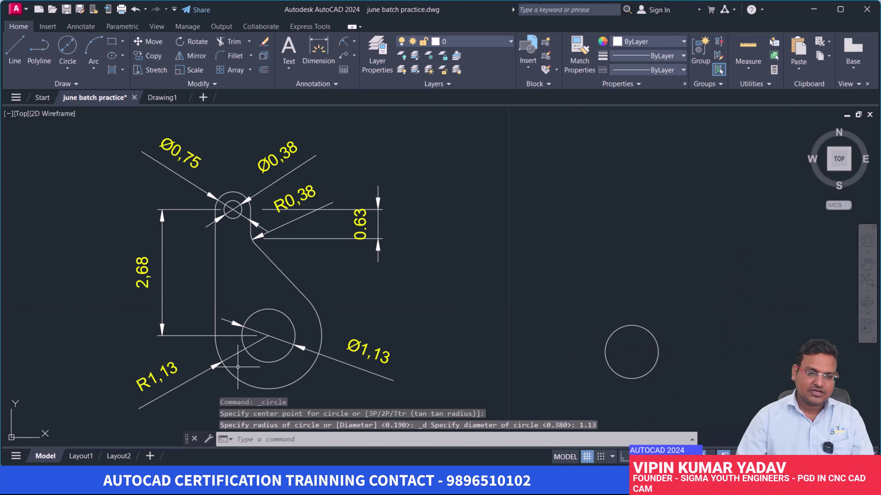
- Add a concentric 1.13-radius outer circle on the same centre
{"action": "left_click", "coordinate": [67, 68]}
{"action": "left_click", "coordinate": [87, 87]}
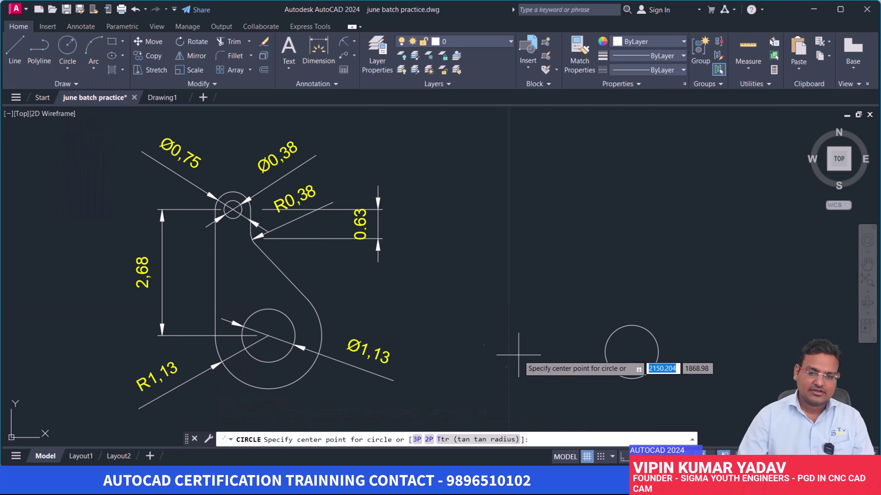
{"action": "left_click", "coordinate": [632, 352]}
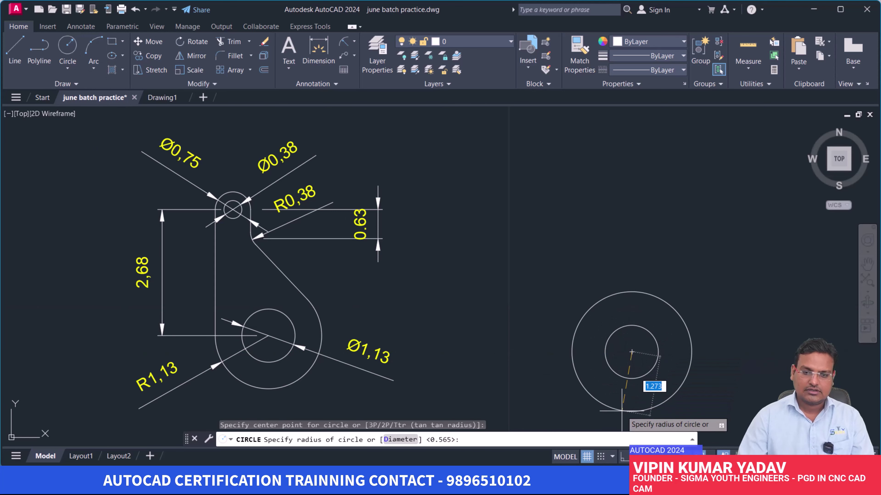
{"action": "type", "text": "1.1"}
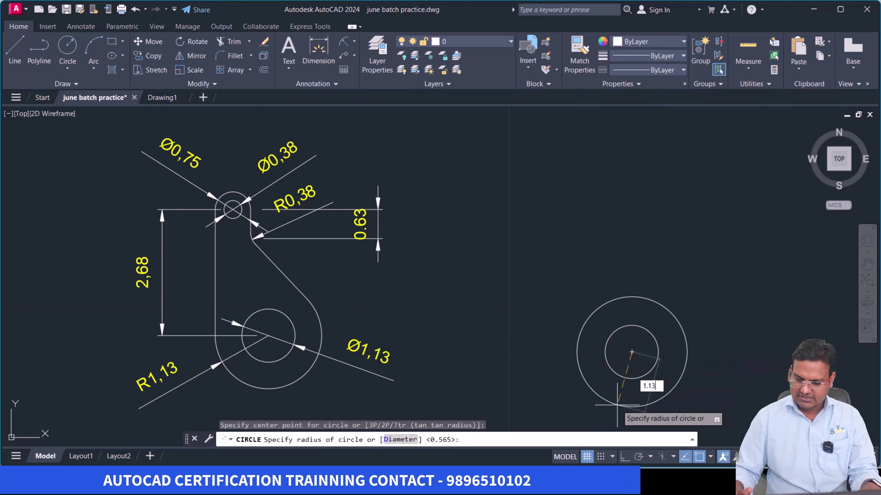
{"action": "key", "text": "Return"}
{"action": "middle_click_drag", "start_coordinate": [618, 365], "coordinate": [564, 349]}
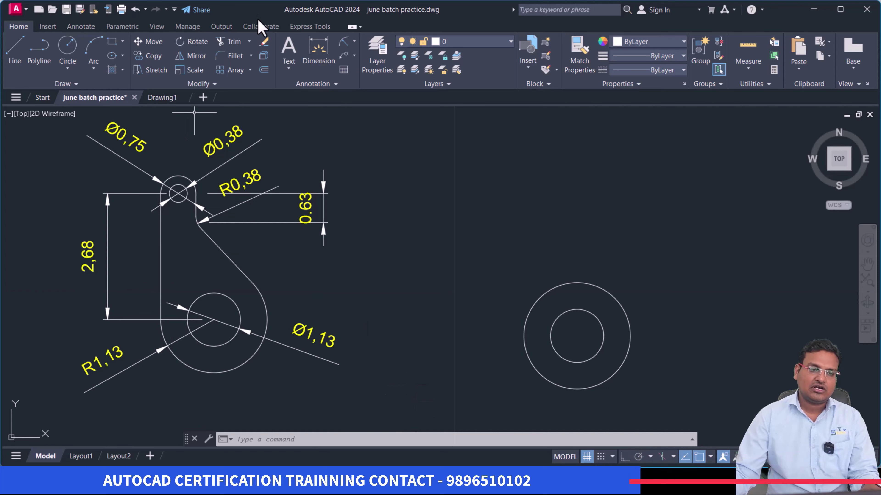
- Draw a 2.68 vertical line up from the R1,13 circle's left quadrant with Ortho on
{"action": "left_click", "coordinate": [14, 50]}
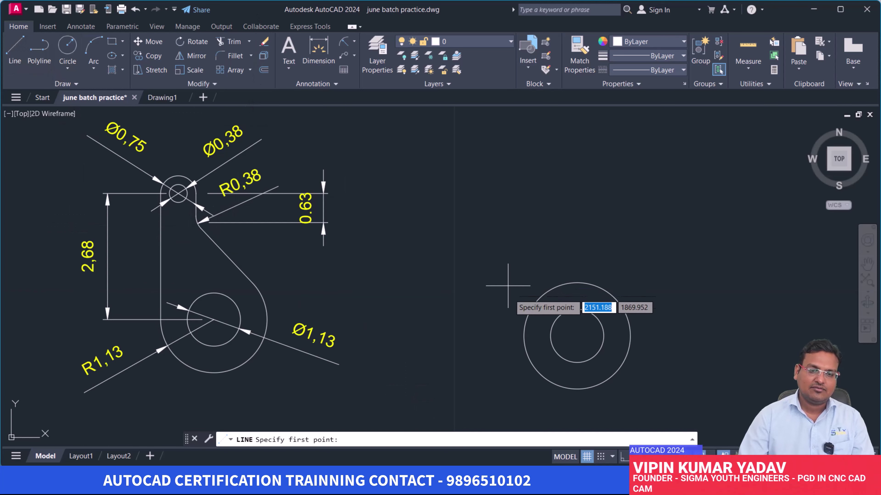
{"action": "left_click", "coordinate": [524, 336]}
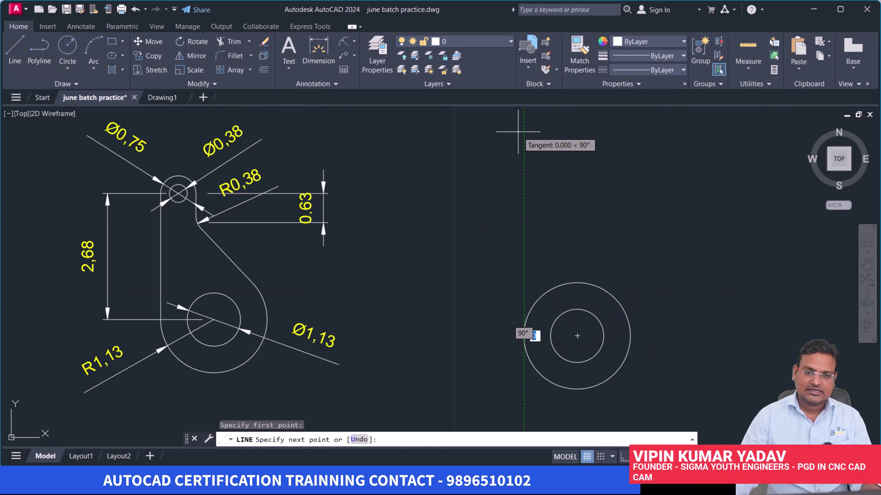
{"action": "key", "text": "F8"}
{"action": "type", "text": "2.68"}
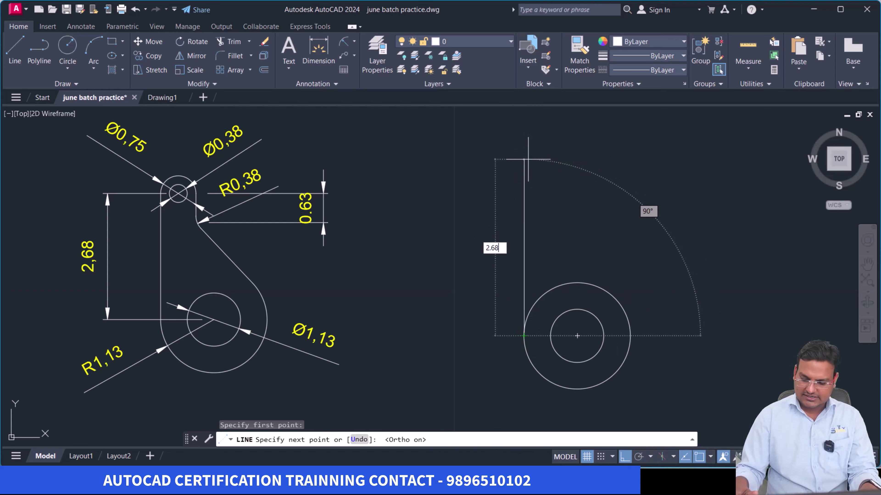
{"action": "key", "text": "Return"}
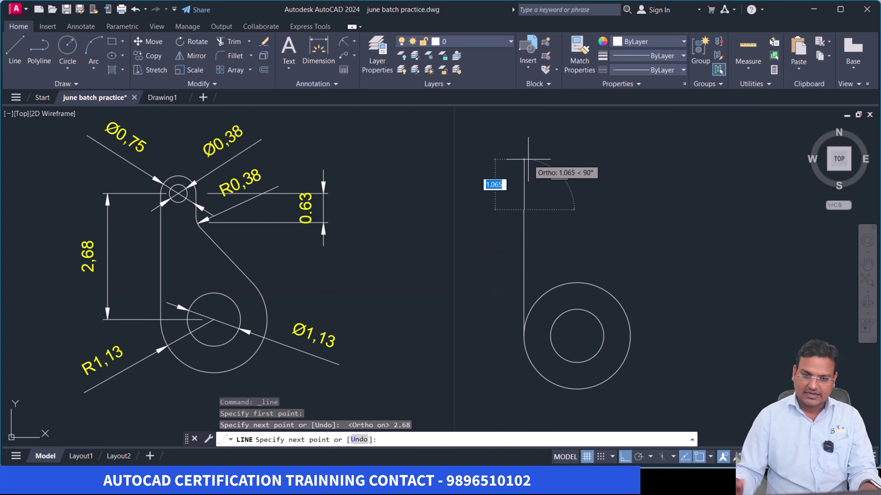
{"action": "key", "text": "Return"}
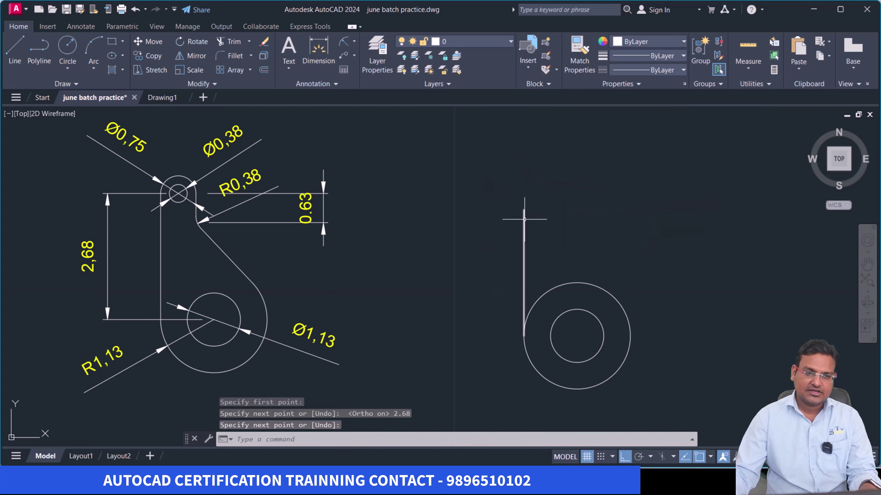
{"action": "left_click", "coordinate": [523, 219]}
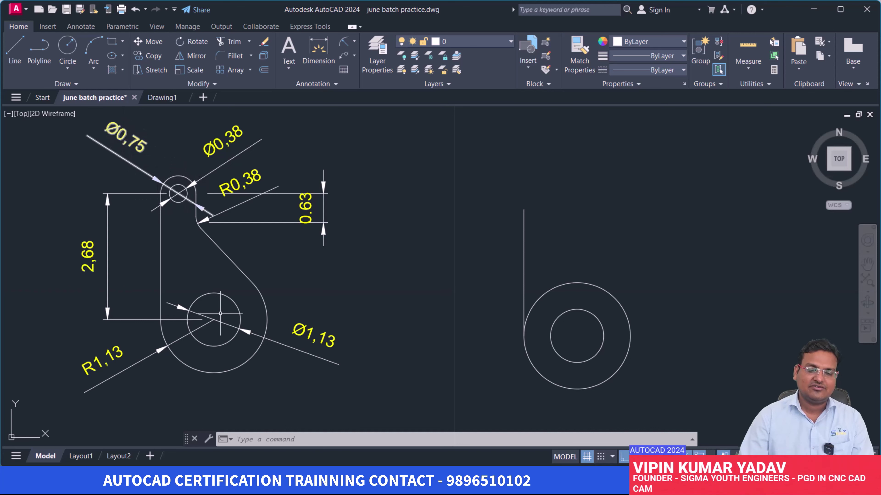
- Draw a 0.75-diameter 2-point circle starting at the vertical line's top end
{"action": "left_click", "coordinate": [67, 70]}
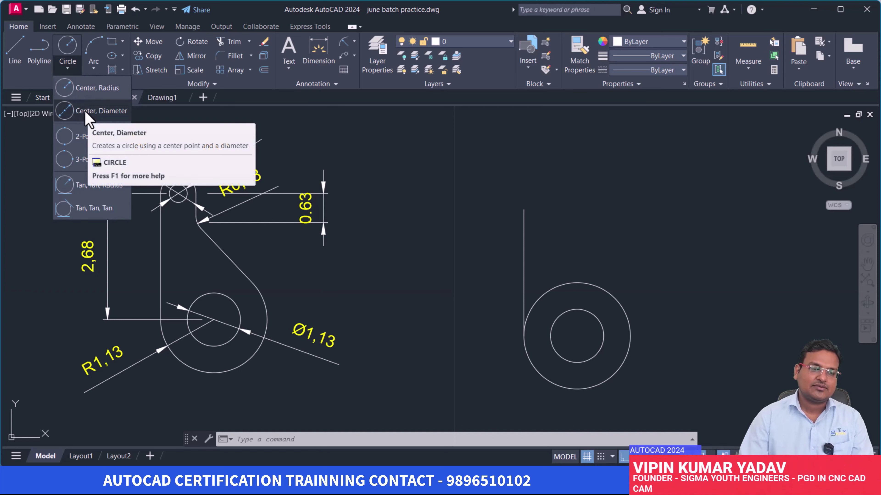
{"action": "mouse_move", "coordinate": [86, 136]}
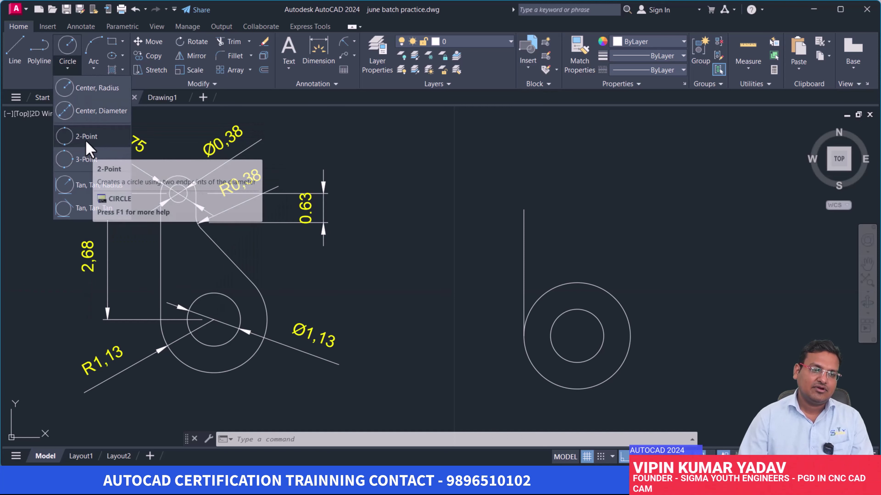
{"action": "left_click", "coordinate": [83, 137]}
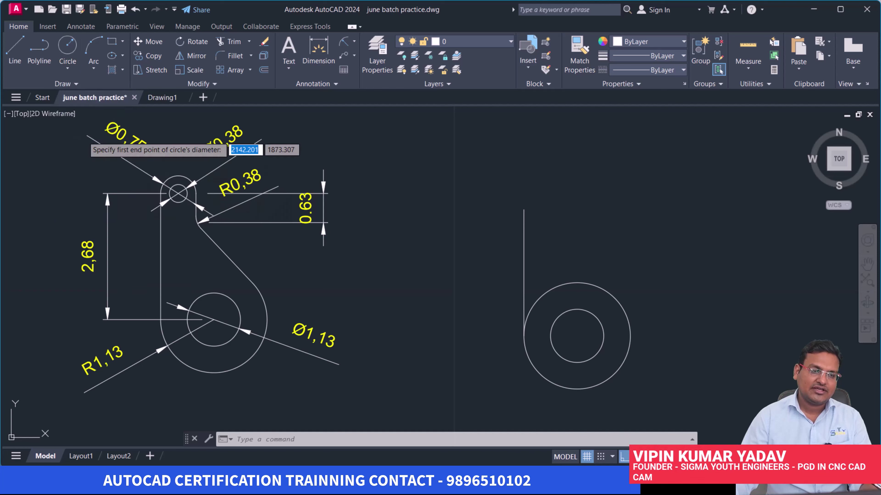
{"action": "left_click", "coordinate": [523, 210]}
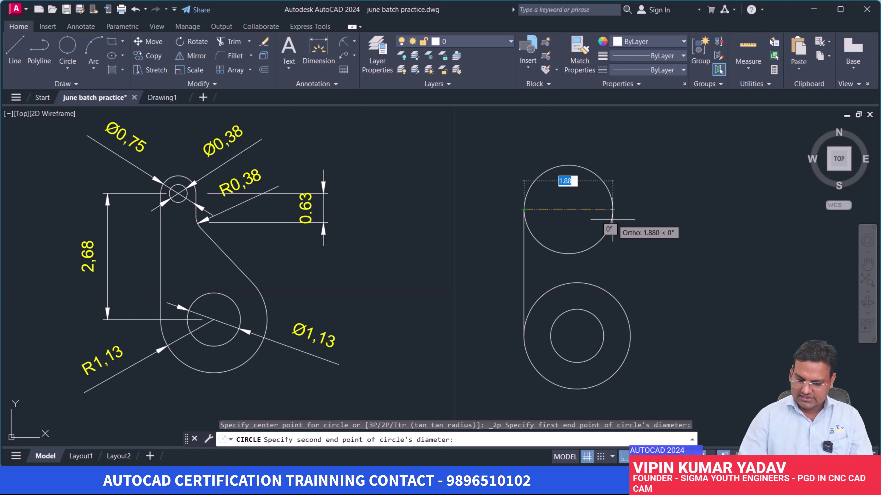
{"action": "type", "text": "0"}
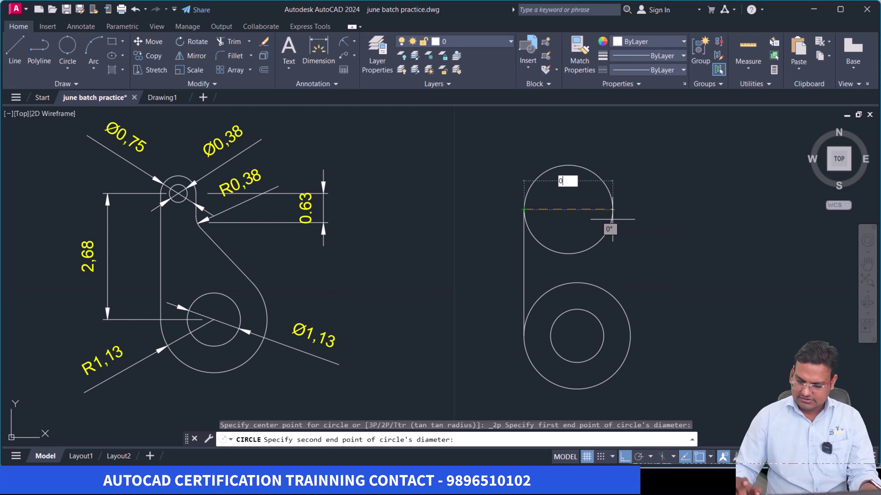
{"action": "type", "text": ".75"}
{"action": "key", "text": "Return"}
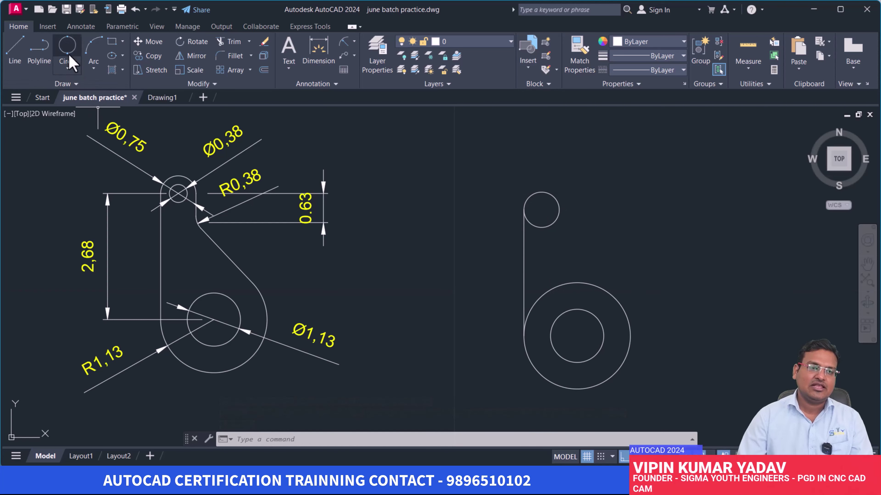
- Add a concentric 0.38-diameter hole inside the 0.75 circle
{"action": "left_click", "coordinate": [67, 68]}
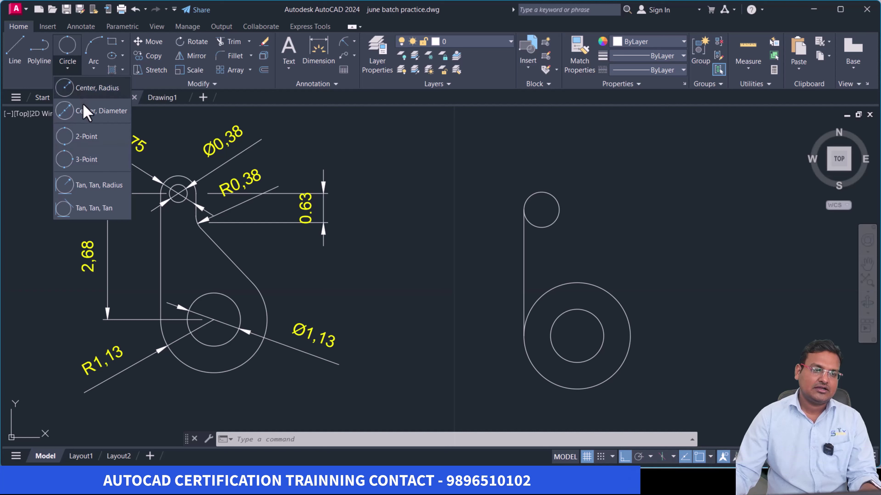
{"action": "left_click", "coordinate": [85, 88]}
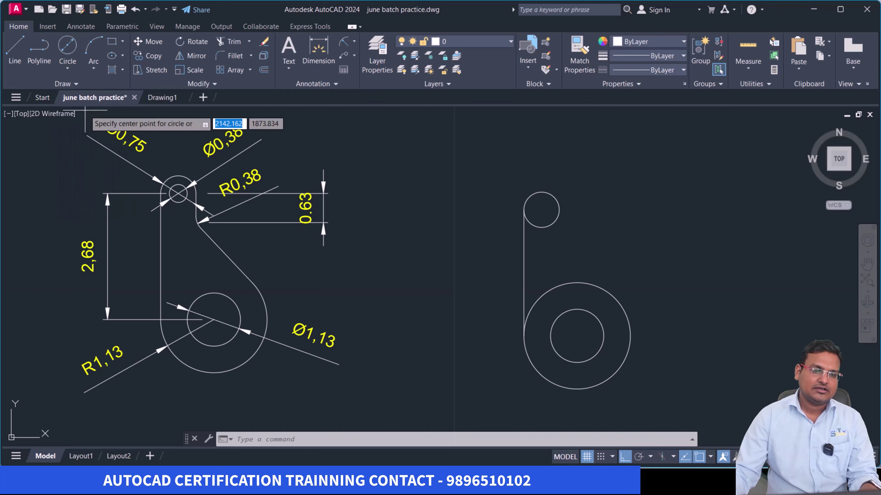
{"action": "left_click", "coordinate": [541, 210]}
{"action": "type", "text": "0.38"}
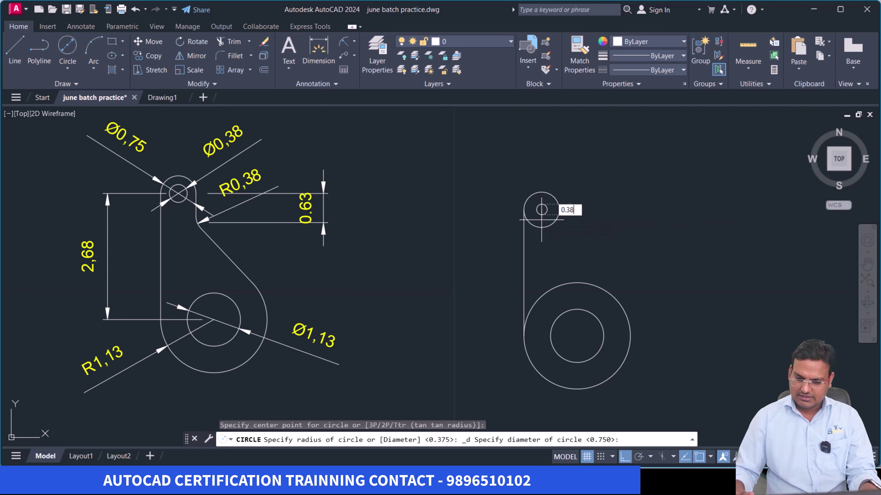
{"action": "key", "text": "Return"}
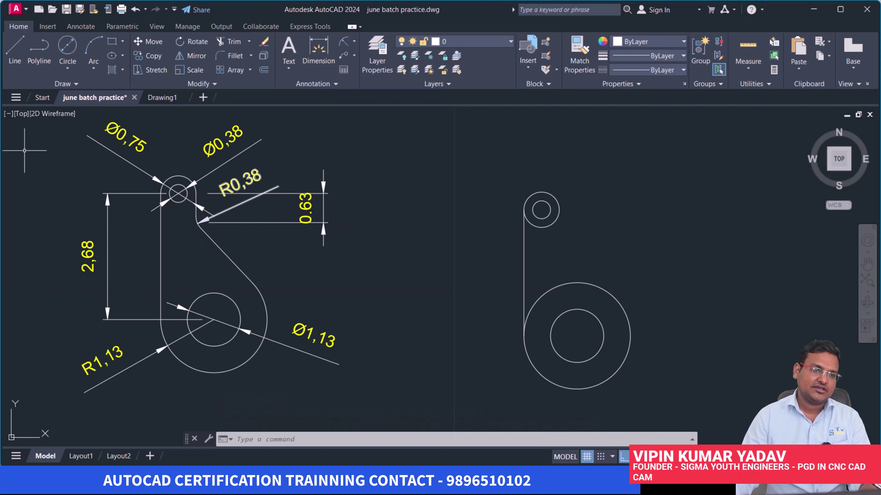
{"action": "left_click", "coordinate": [15, 49]}
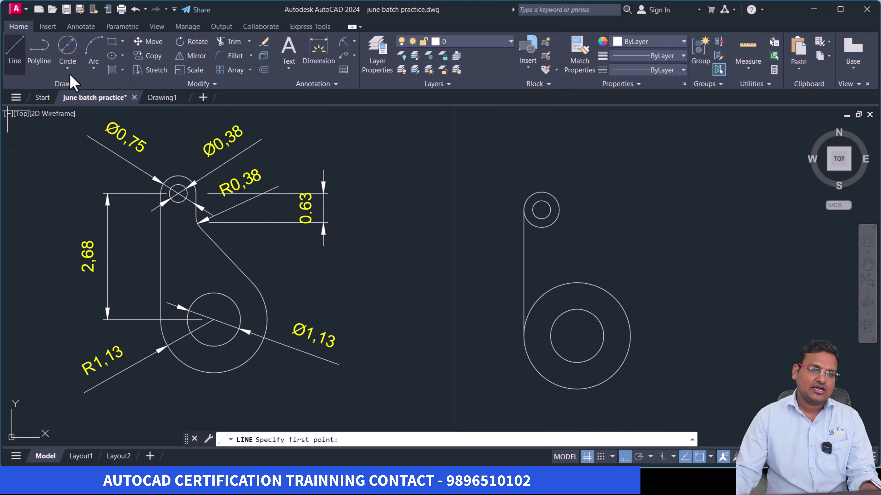
- Draw a 0.63 vertical line down from the small circle's right quadrant
{"action": "left_click", "coordinate": [559, 209]}
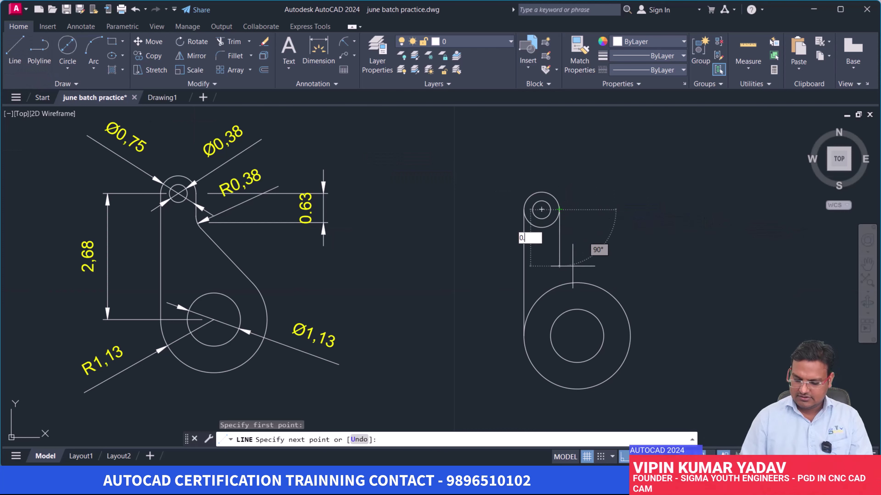
{"action": "key", "text": "Return"}
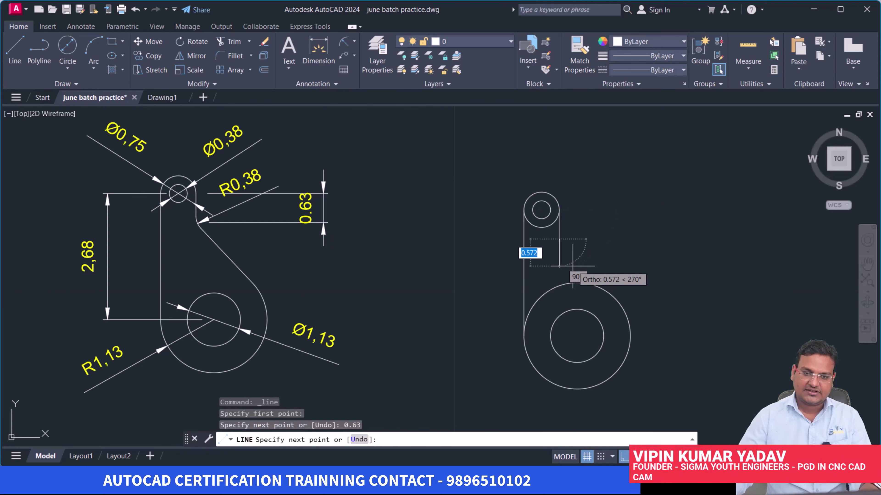
{"action": "key", "text": "Return"}
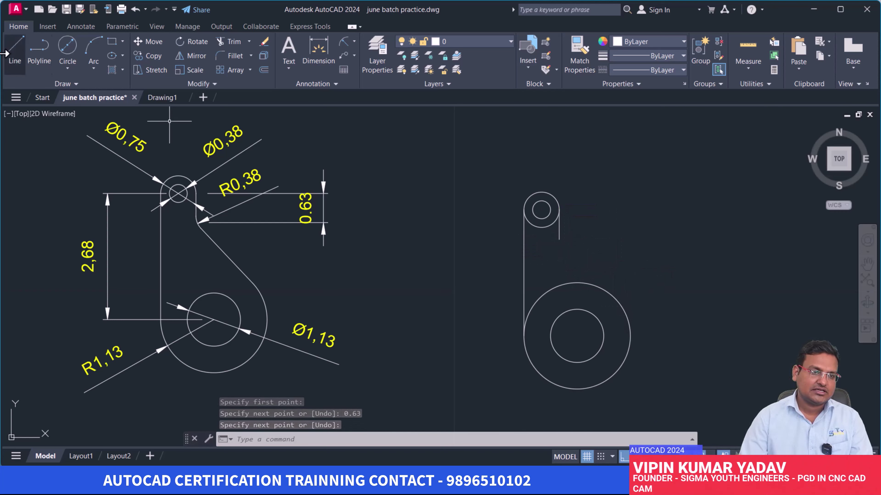
- Draw a slanted line from the short line's bottom end to the large circle
{"action": "left_click", "coordinate": [12, 55]}
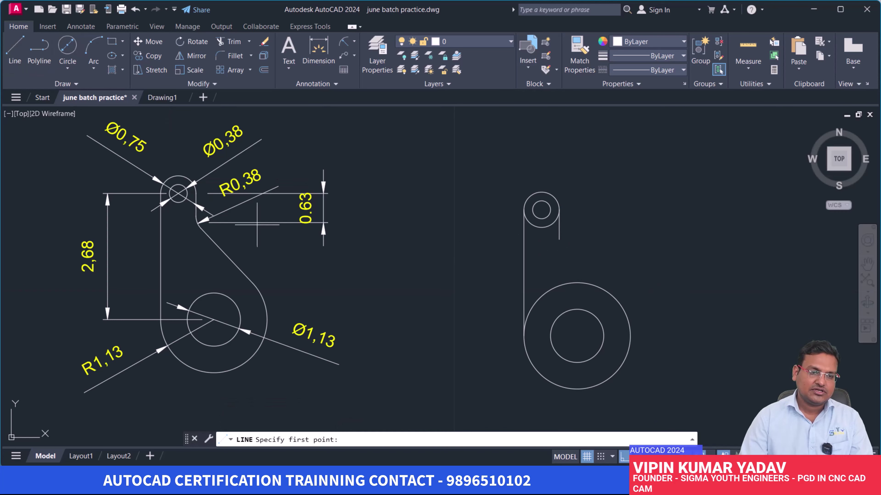
{"action": "left_click", "coordinate": [559, 240]}
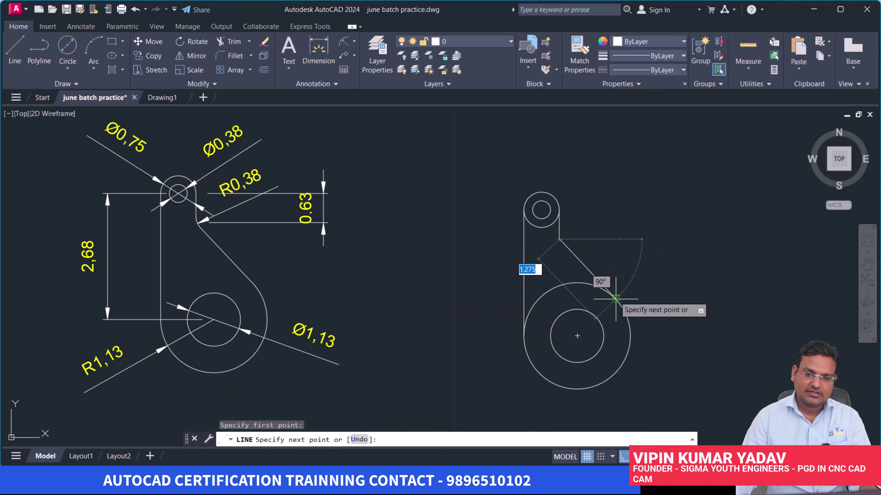
{"action": "left_click", "coordinate": [616, 298]}
{"action": "key", "text": "Return"}
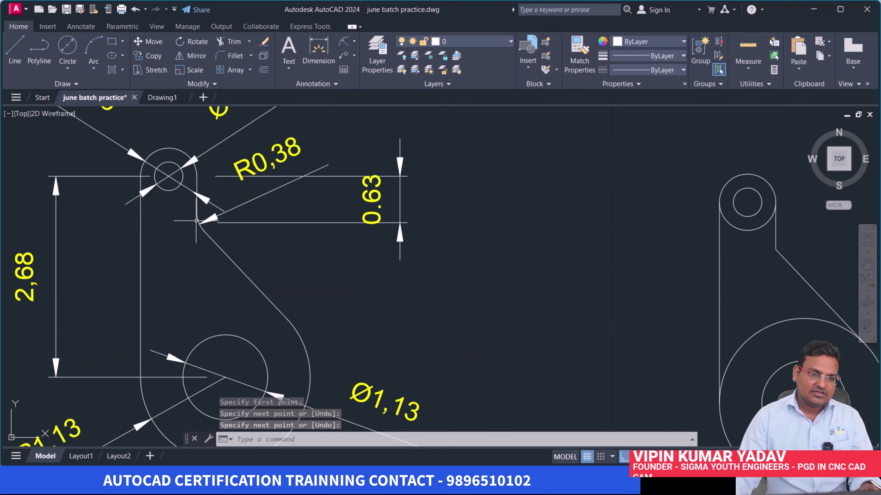
{"action": "scroll", "coordinate": [199, 222], "scroll_direction": "up", "scroll_amount": 2}
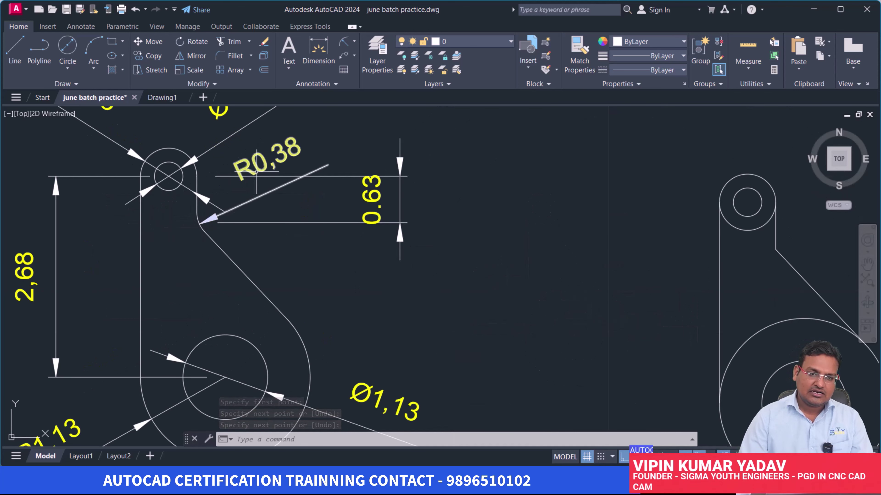
{"action": "scroll", "coordinate": [426, 272], "scroll_direction": "down", "scroll_amount": 4}
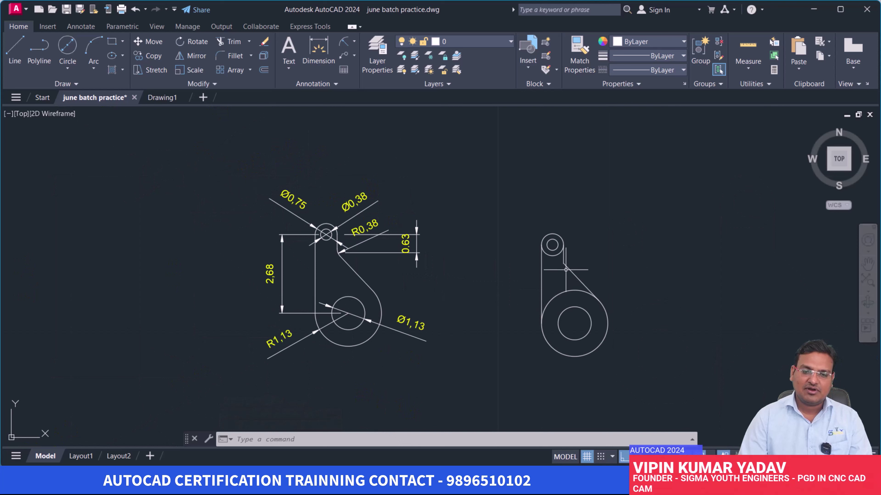
{"action": "scroll", "coordinate": [566, 269], "scroll_direction": "up", "scroll_amount": 4}
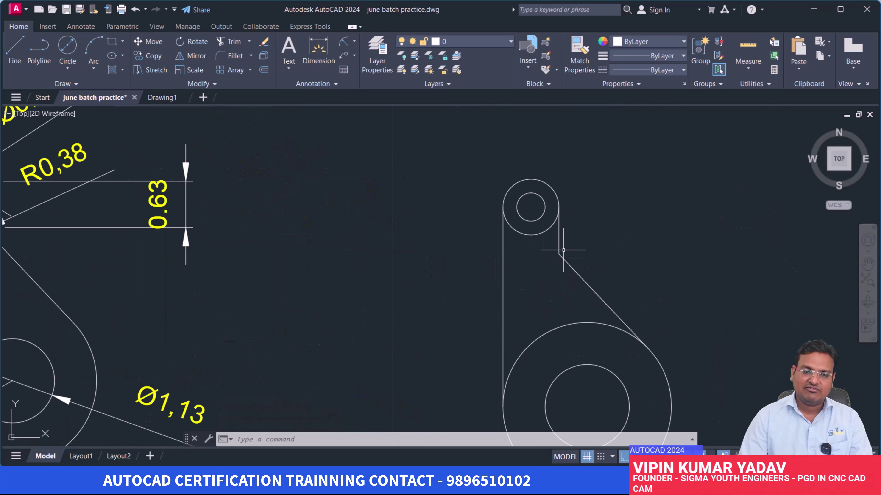
- Round the corner between the slanted and vertical lines with a 0.38 fillet
{"action": "left_click", "coordinate": [230, 60]}
{"action": "left_click", "coordinate": [428, 440]}
{"action": "type", "text": "0.38"}
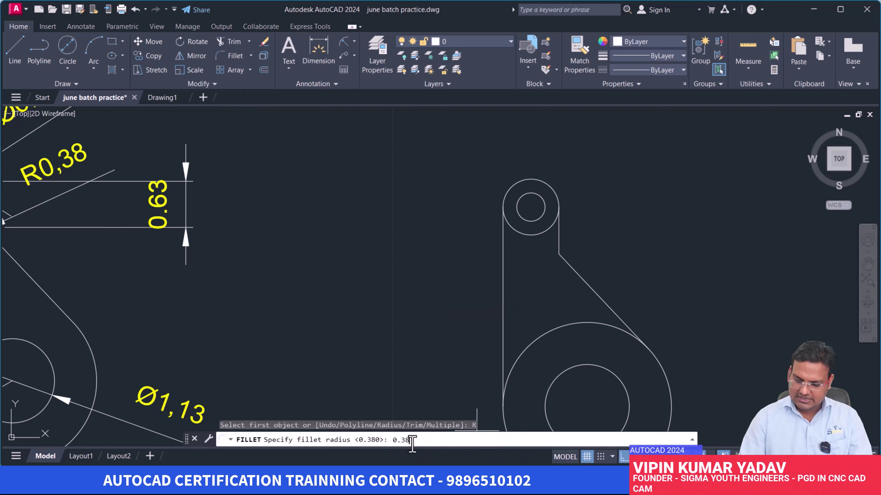
{"action": "key", "text": "Return"}
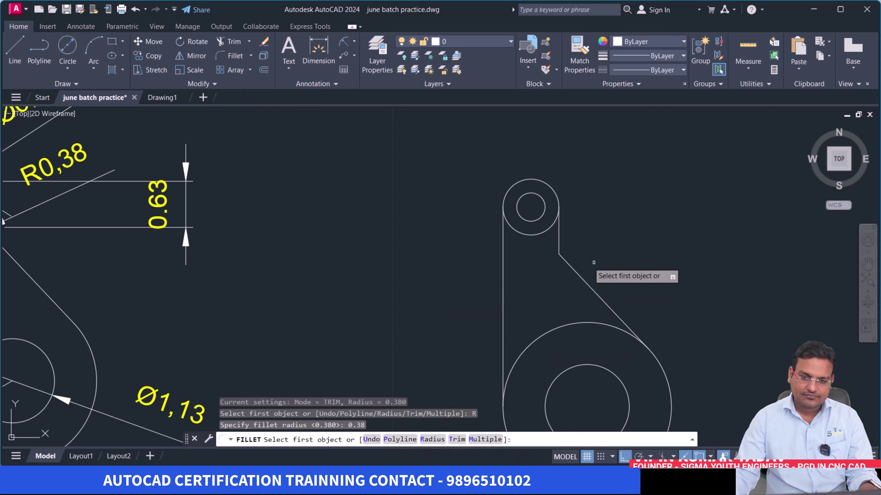
{"action": "left_click", "coordinate": [566, 260]}
{"action": "left_click", "coordinate": [561, 241]}
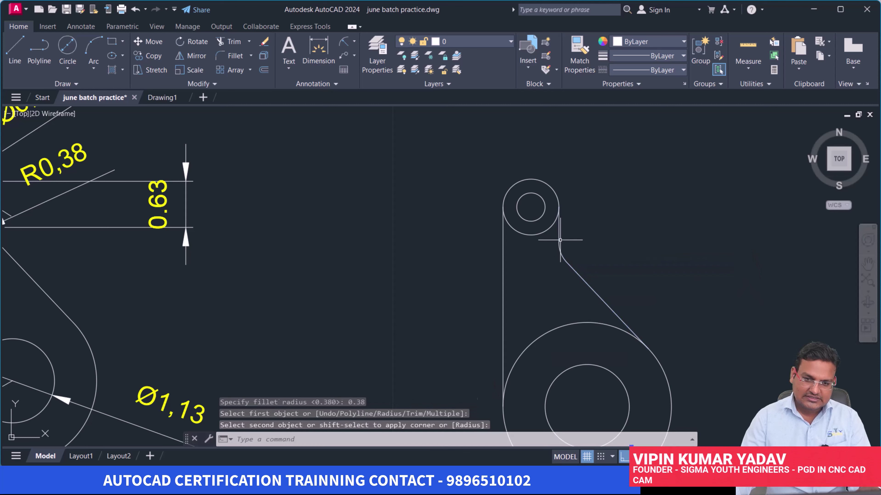
{"action": "key", "text": "Return"}
{"action": "key", "text": "Return"}
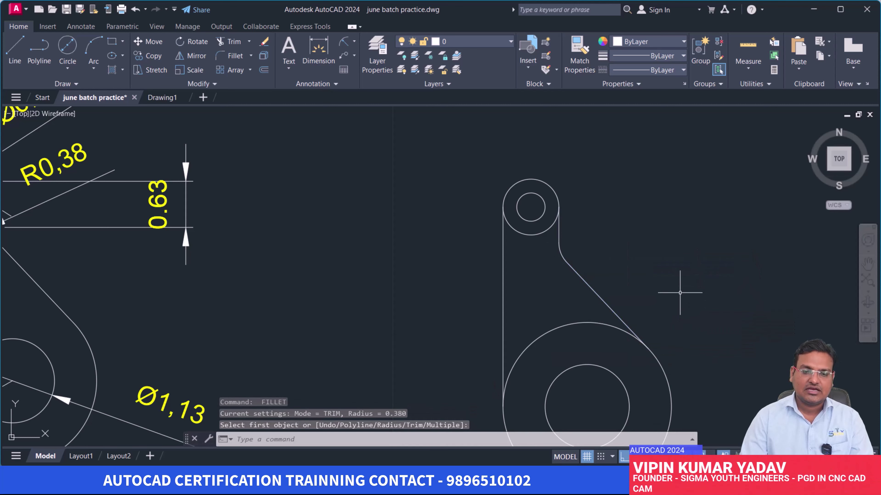
{"action": "middle_click_drag", "start_coordinate": [634, 266], "coordinate": [624, 219]}
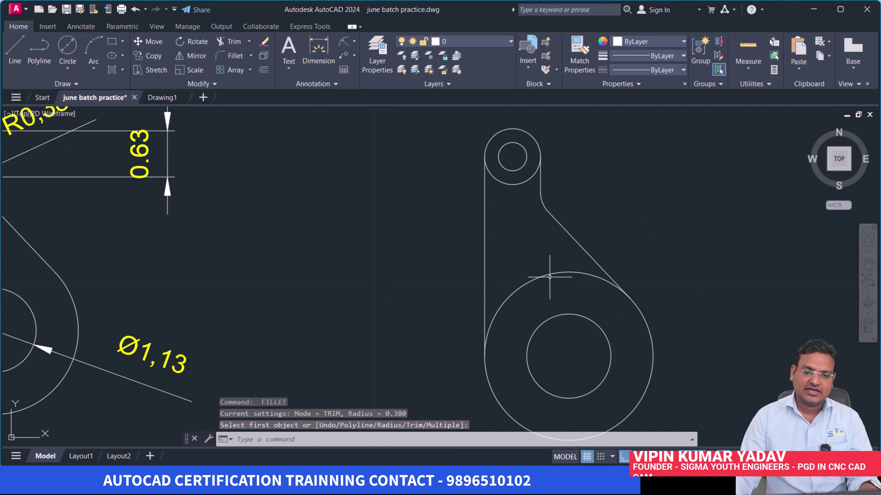
- Trim the inner arcs of the upper and large circles to clean the outline
{"action": "left_click", "coordinate": [227, 41]}
{"action": "left_click", "coordinate": [525, 283]}
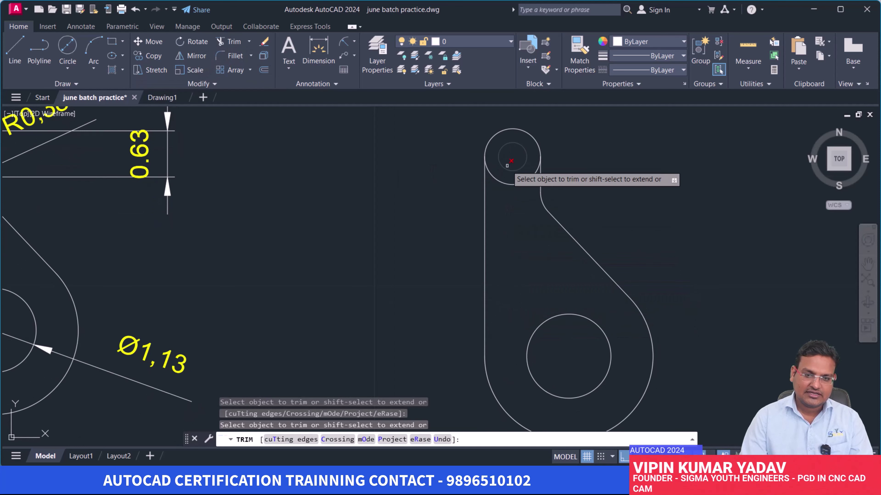
{"action": "left_click", "coordinate": [513, 187]}
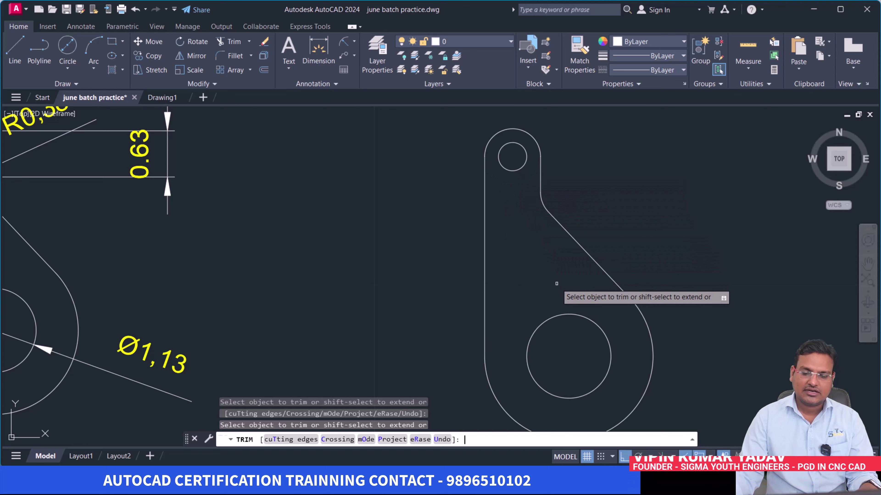
{"action": "key", "text": "Return"}
{"action": "scroll", "coordinate": [572, 308], "scroll_direction": "down", "scroll_amount": 4}
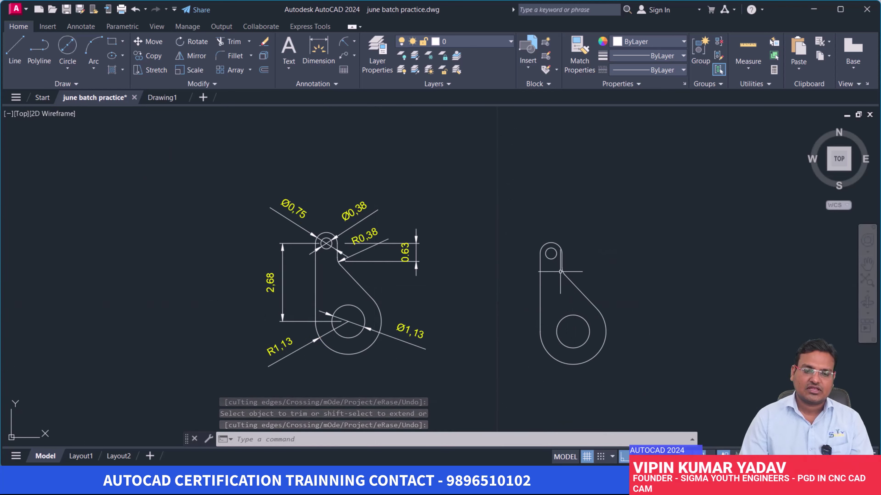
{"action": "scroll", "coordinate": [562, 269], "scroll_direction": "up", "scroll_amount": 2}
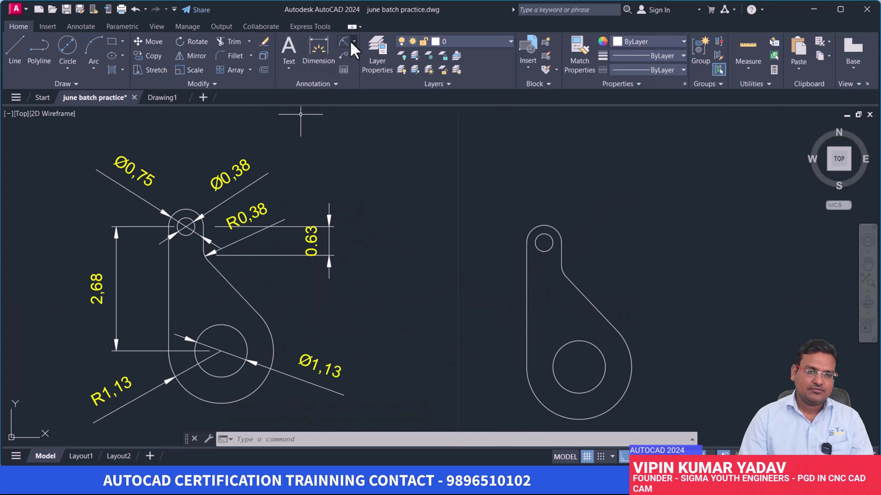
- Add radius dimensions R1,13 on the lower arc and R0,38 on the fillet
{"action": "left_click", "coordinate": [341, 40]}
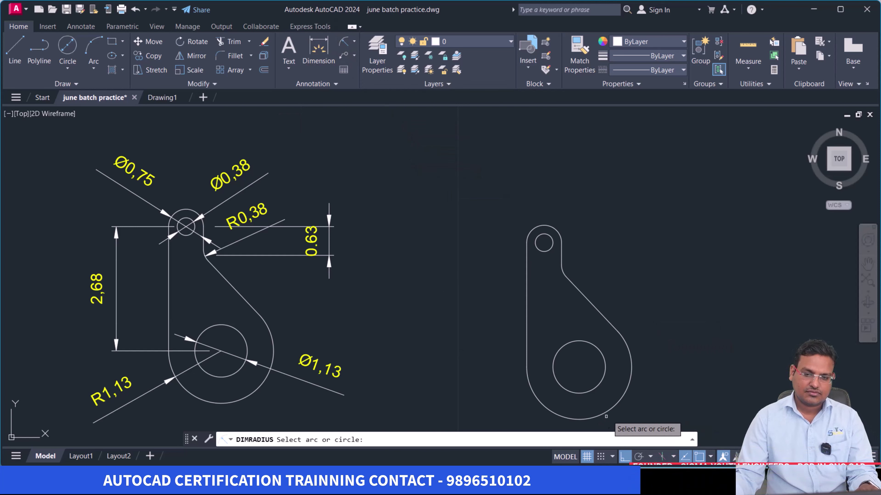
{"action": "left_click", "coordinate": [551, 410]}
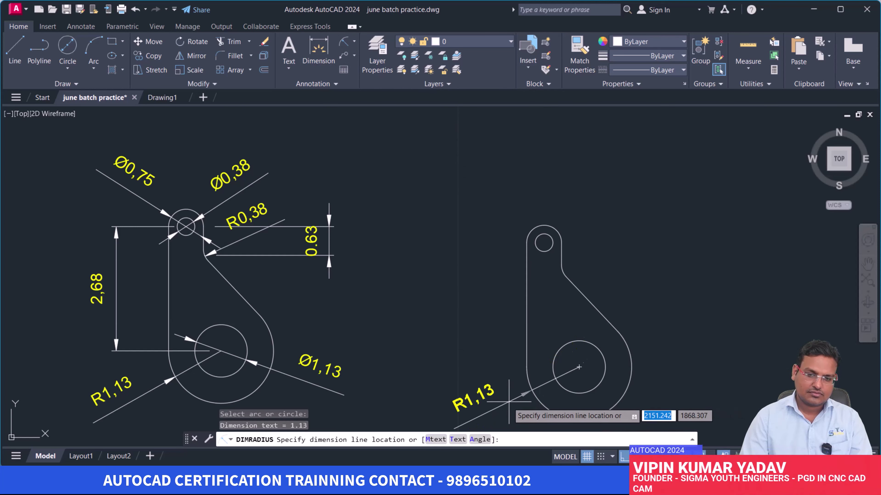
{"action": "left_click", "coordinate": [475, 402]}
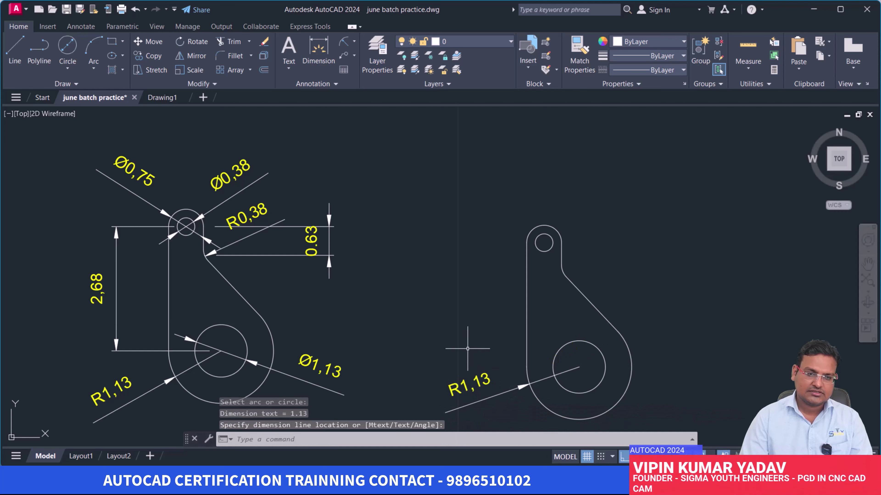
{"action": "key", "text": "Return"}
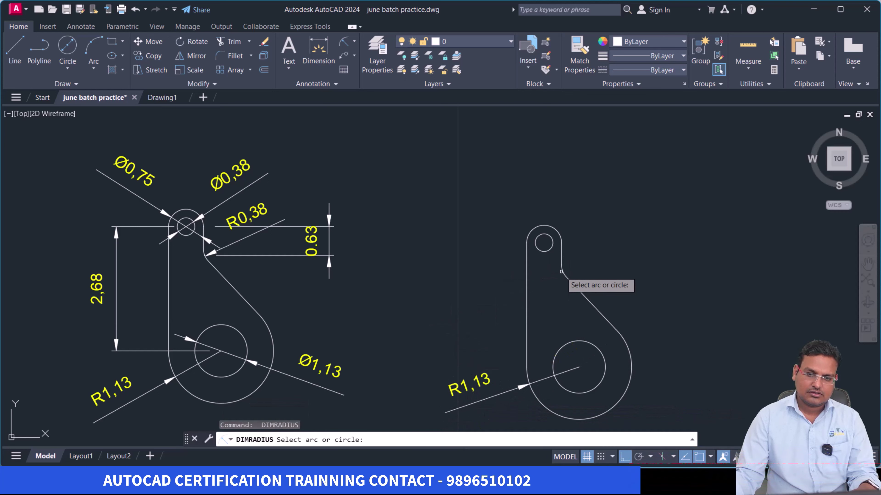
{"action": "left_click", "coordinate": [563, 271]}
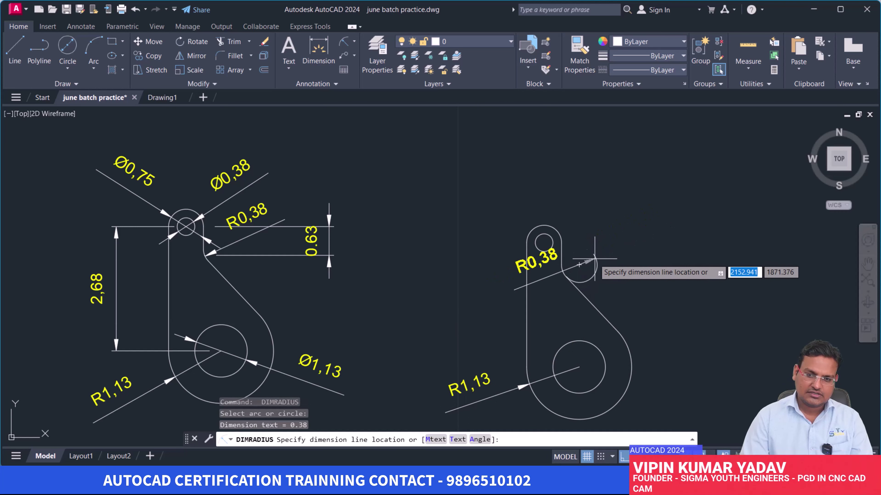
{"action": "left_click", "coordinate": [656, 231]}
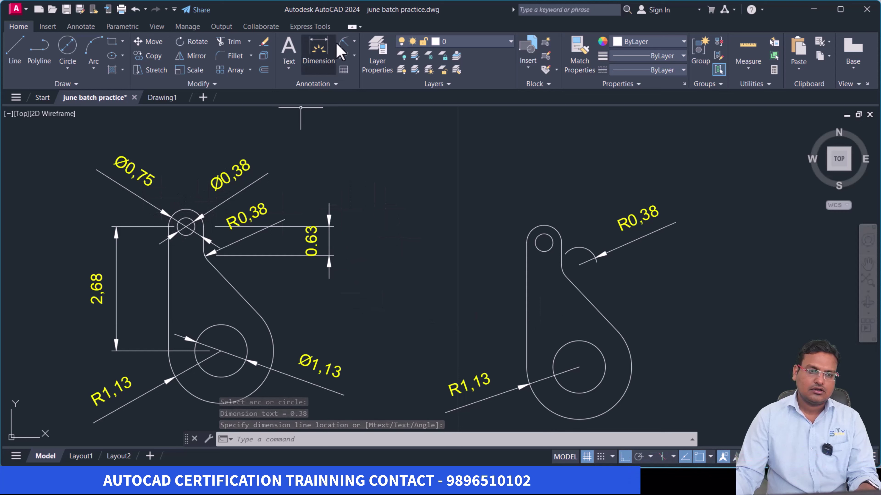
- Dimension the circle diameters Ø0,75, Ø0,38 and Ø1,13
{"action": "left_click", "coordinate": [354, 41]}
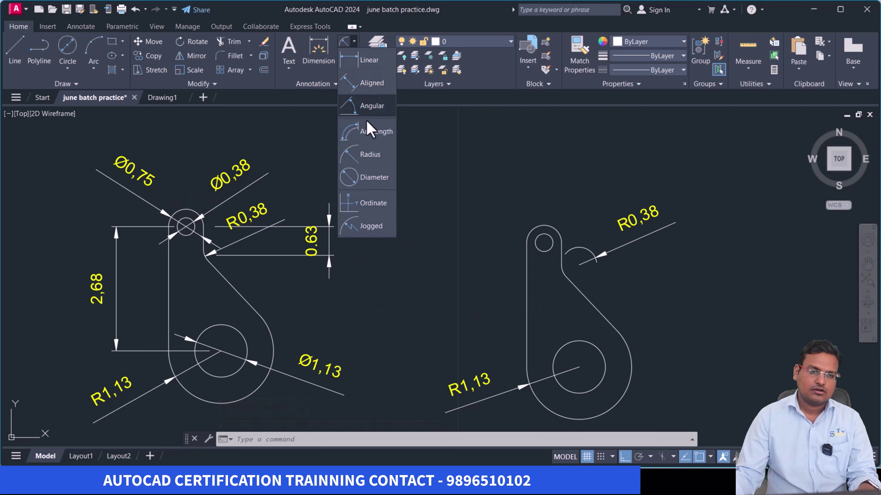
{"action": "left_click", "coordinate": [373, 177]}
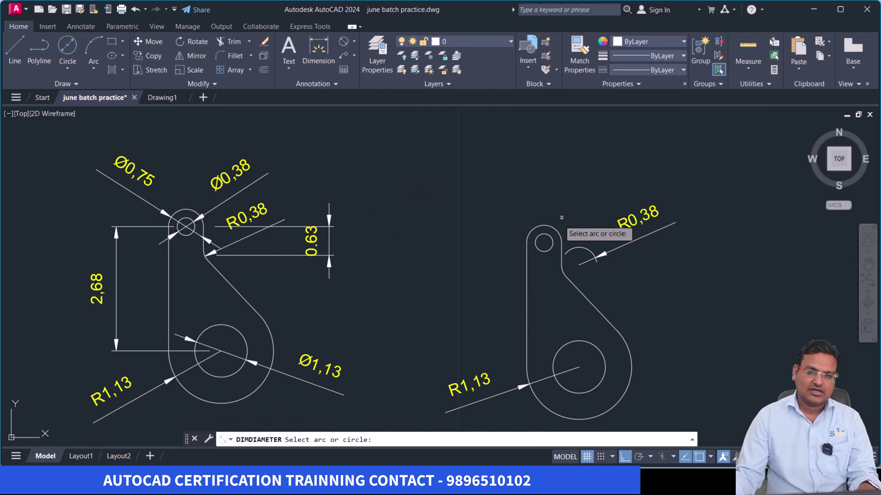
{"action": "left_click", "coordinate": [558, 231]}
{"action": "left_click", "coordinate": [530, 240]}
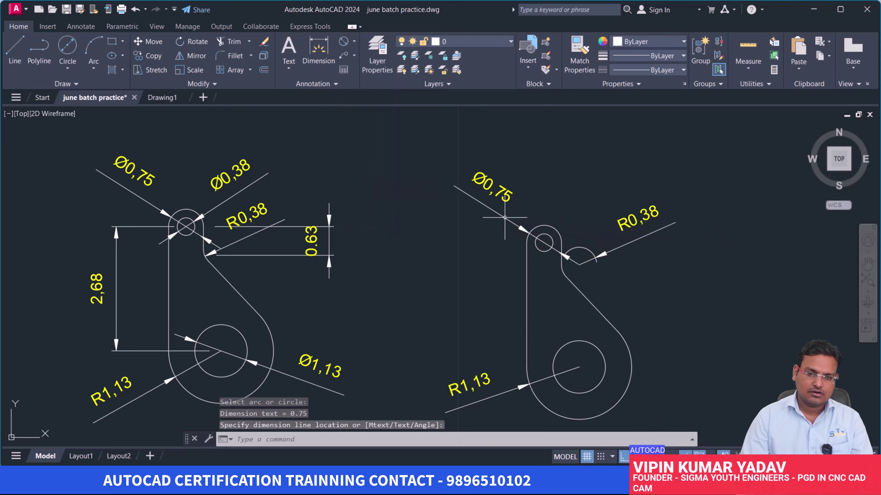
{"action": "key", "text": "Return"}
{"action": "left_click", "coordinate": [554, 242]}
{"action": "left_click", "coordinate": [573, 196]}
{"action": "key", "text": "Return"}
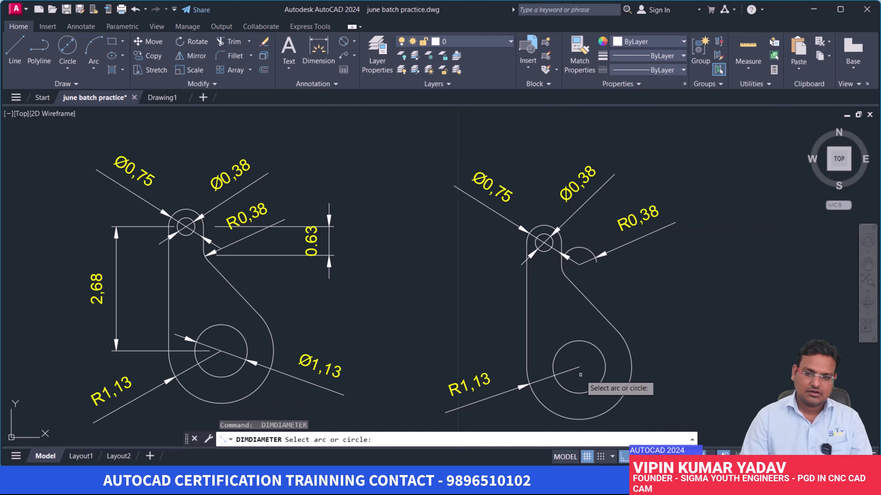
{"action": "left_click", "coordinate": [580, 393]}
{"action": "left_click", "coordinate": [679, 385]}
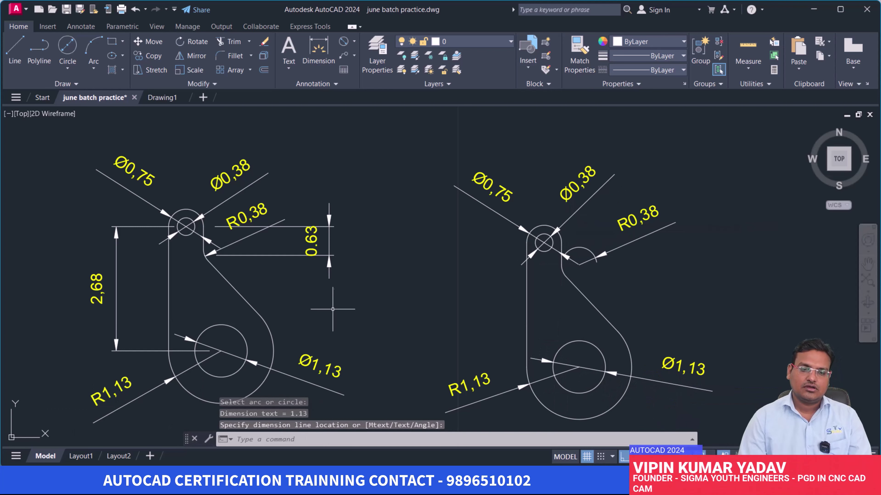
{"action": "key", "text": "Return"}
{"action": "key", "text": "Escape"}
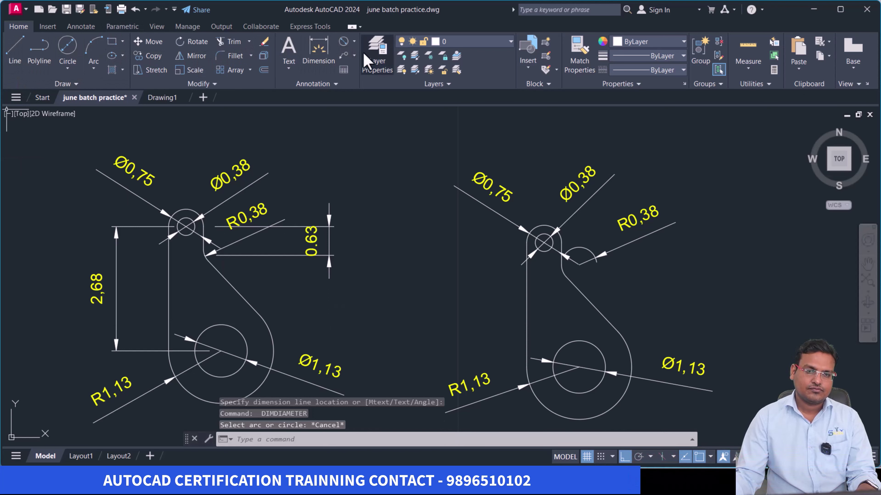
- Add the 2,68 linear dimension between the lower and upper circle centres
{"action": "left_click", "coordinate": [355, 42]}
{"action": "left_click", "coordinate": [360, 59]}
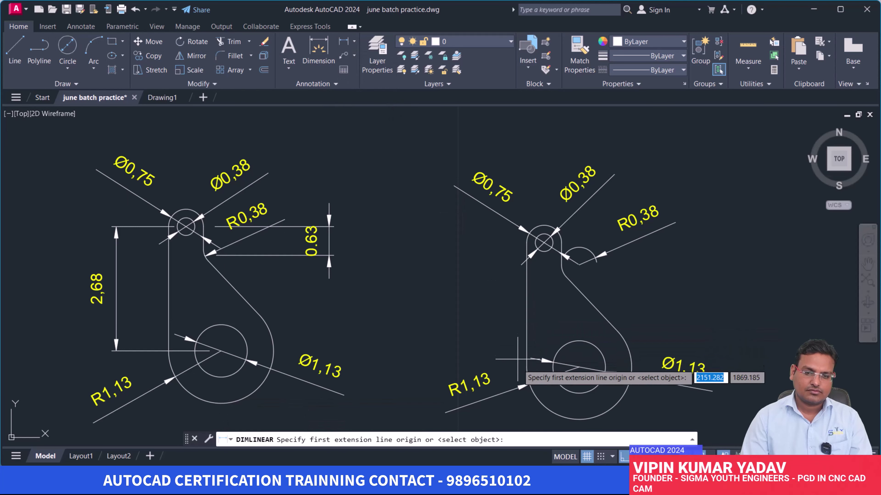
{"action": "left_click", "coordinate": [579, 367]}
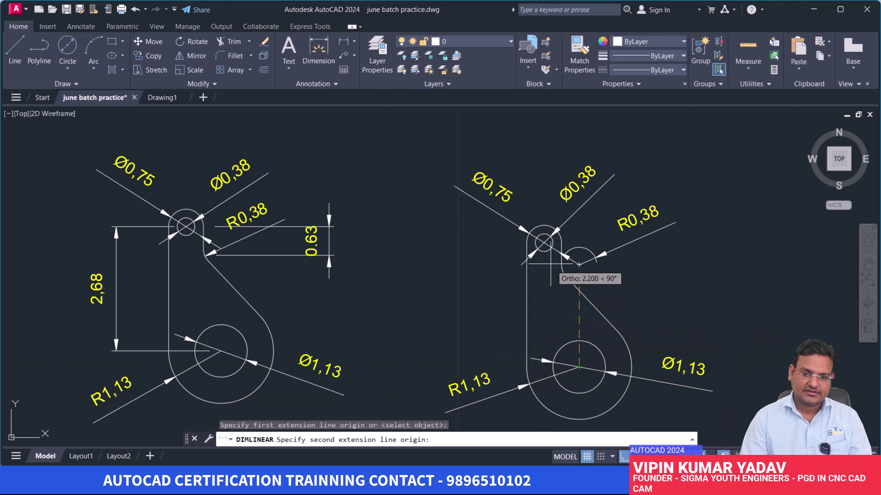
{"action": "left_click", "coordinate": [544, 242]}
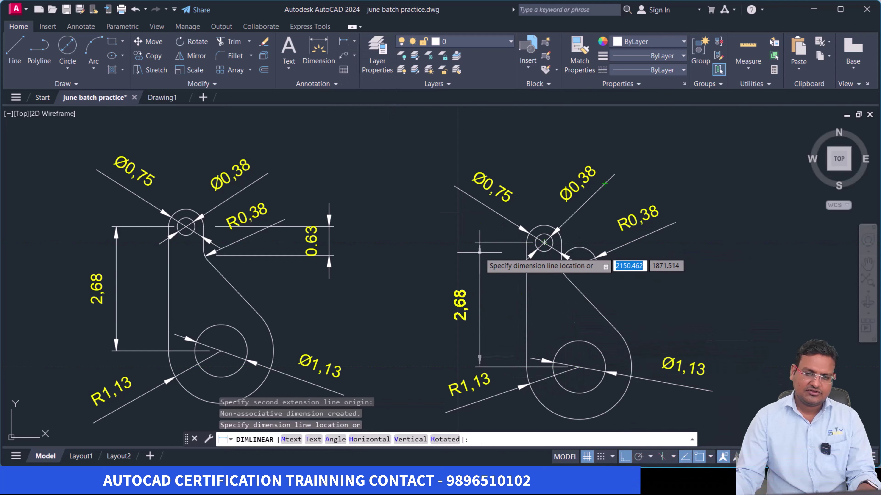
{"action": "left_click", "coordinate": [480, 252]}
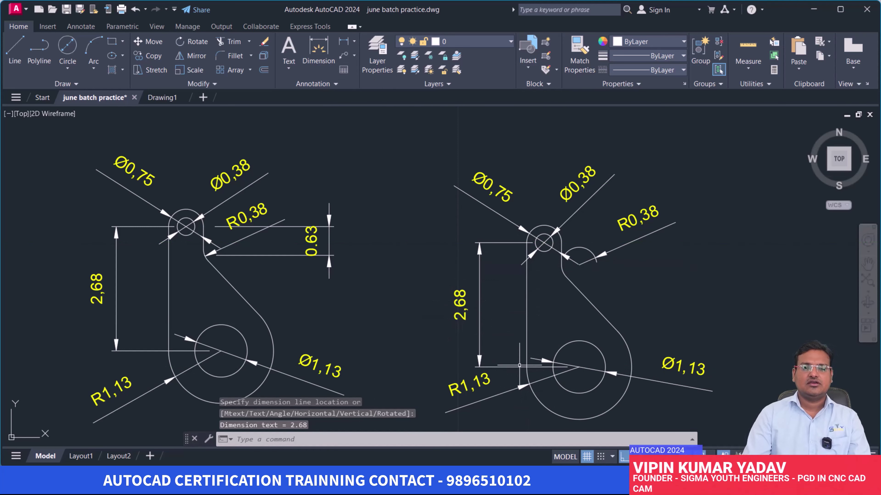
{"action": "scroll", "coordinate": [519, 365], "scroll_direction": "up", "scroll_amount": 1}
- Zoom out to the 7 × 7 grid plate reference and pan it left to clear space
{"action": "scroll", "coordinate": [515, 269], "scroll_direction": "down", "scroll_amount": 1}
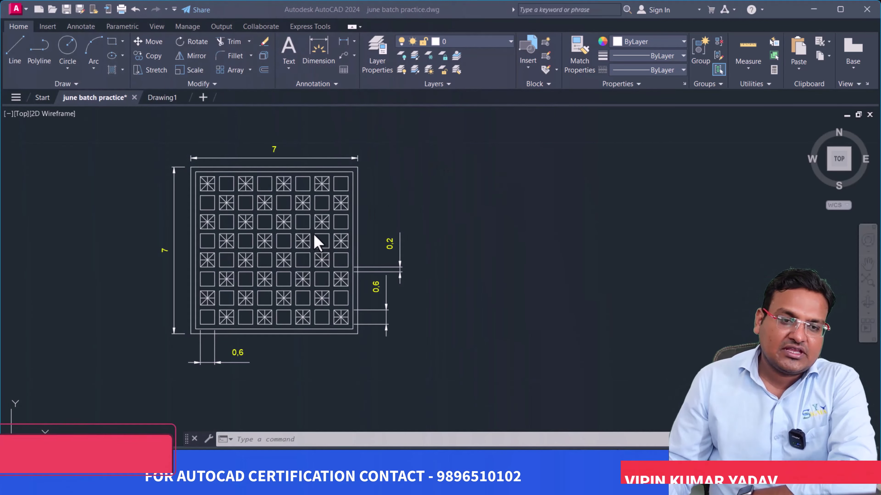
{"action": "scroll", "coordinate": [312, 239], "scroll_direction": "up", "scroll_amount": 5}
{"action": "scroll", "coordinate": [307, 239], "scroll_direction": "down", "scroll_amount": 2}
{"action": "scroll", "coordinate": [239, 177], "scroll_direction": "down", "scroll_amount": 2}
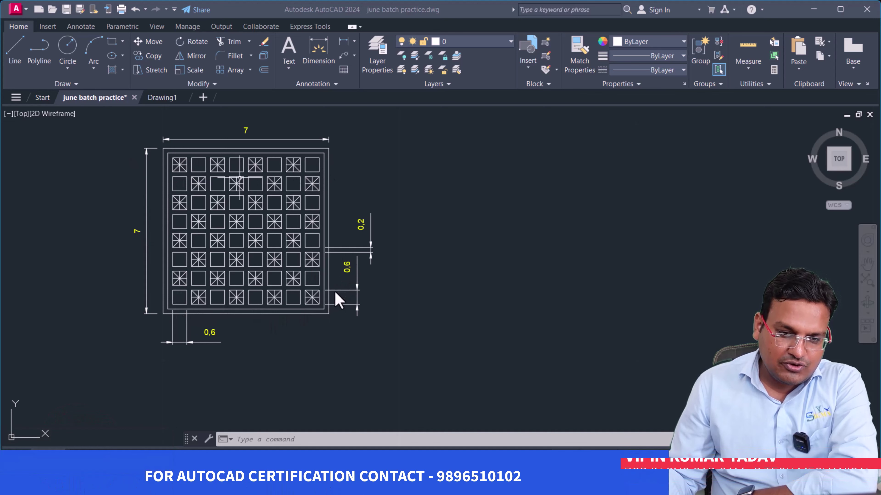
{"action": "scroll", "coordinate": [336, 299], "scroll_direction": "up", "scroll_amount": 5}
{"action": "scroll", "coordinate": [328, 301], "scroll_direction": "down", "scroll_amount": 3}
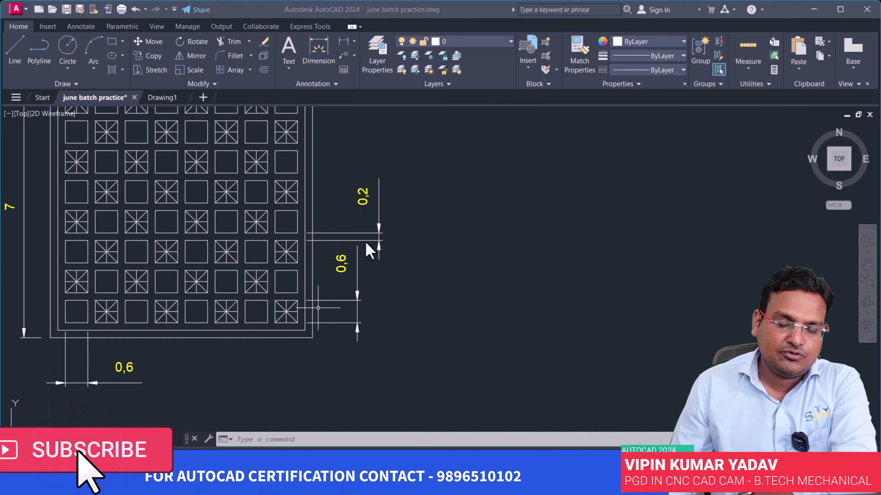
{"action": "scroll", "coordinate": [368, 248], "scroll_direction": "down", "scroll_amount": 2}
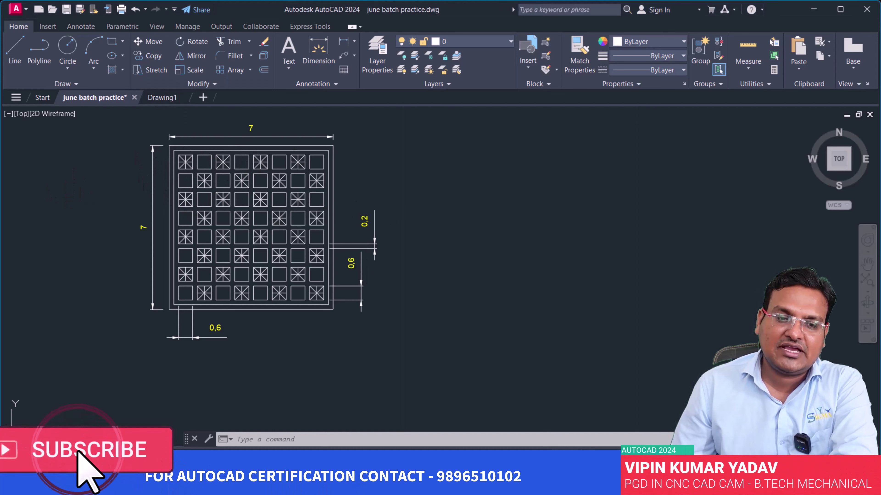
{"action": "middle_click_drag", "start_coordinate": [435, 212], "coordinate": [387, 249]}
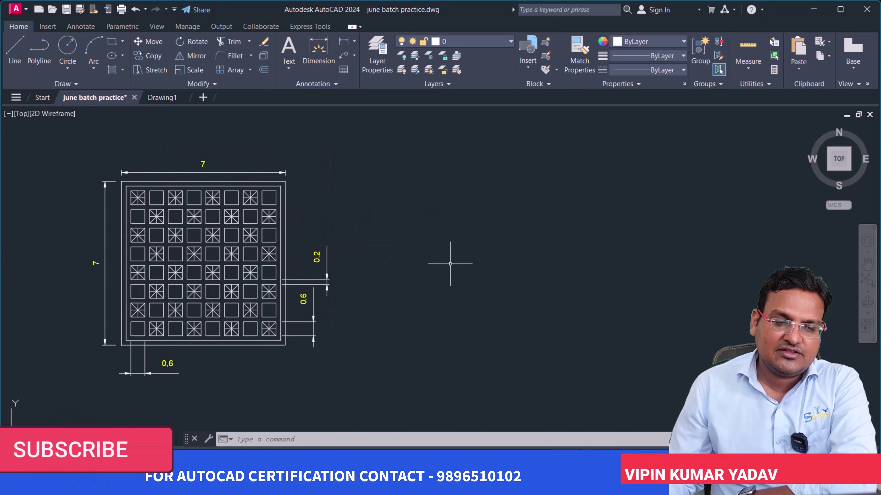
- Draw a 7 × 7 square right of the plate with Ortho on and select its four sides
{"action": "left_click", "coordinate": [16, 49]}
{"action": "left_click", "coordinate": [436, 174]}
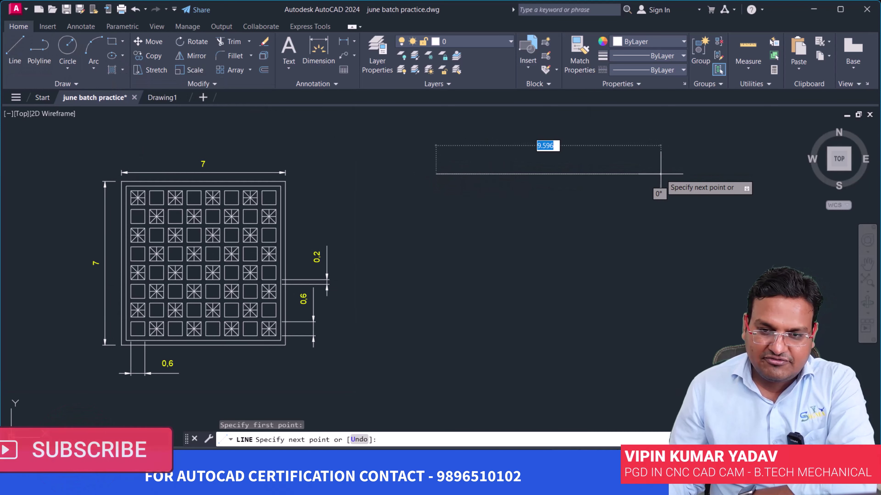
{"action": "key", "text": "F8"}
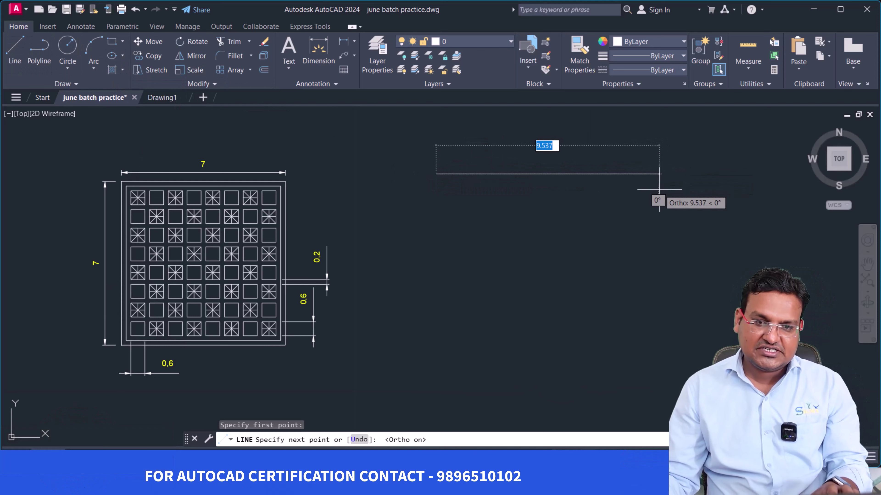
{"action": "type", "text": "7"}
{"action": "key", "text": "Return"}
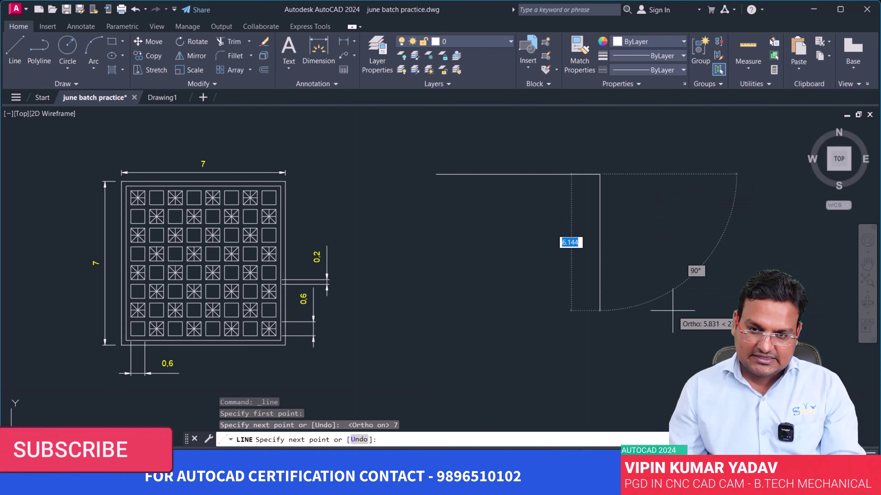
{"action": "type", "text": "7"}
{"action": "key", "text": "Return"}
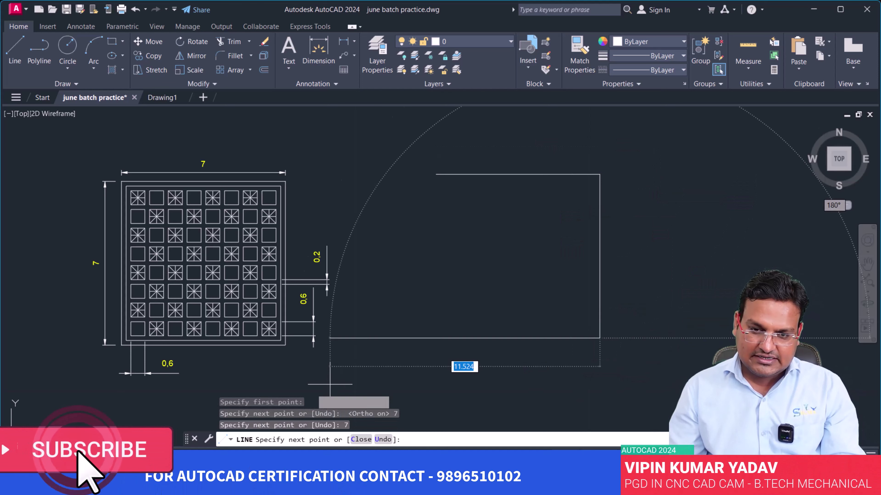
{"action": "type", "text": "7"}
{"action": "key", "text": "Return"}
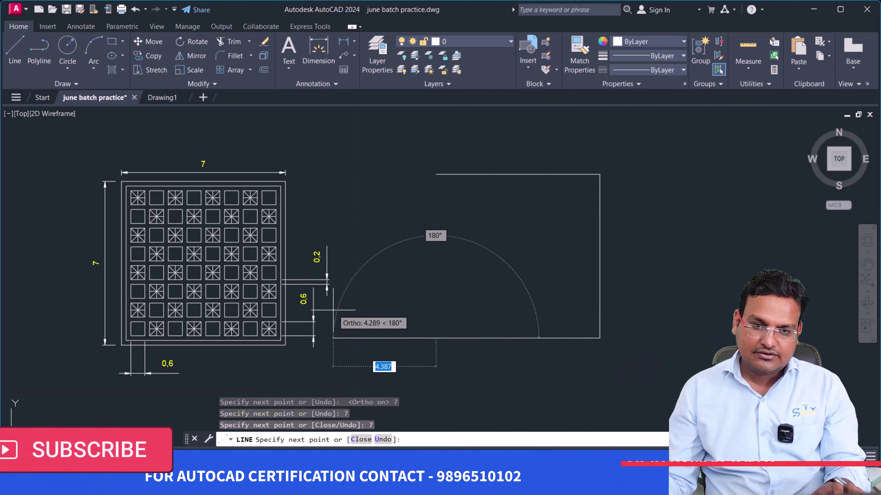
{"action": "type", "text": "7"}
{"action": "key", "text": "Return"}
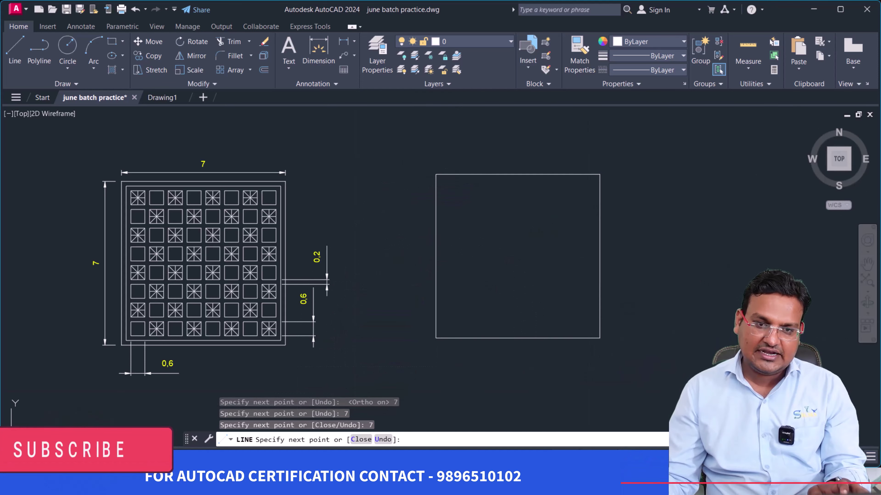
{"action": "key", "text": "Return"}
{"action": "left_click", "coordinate": [626, 356]}
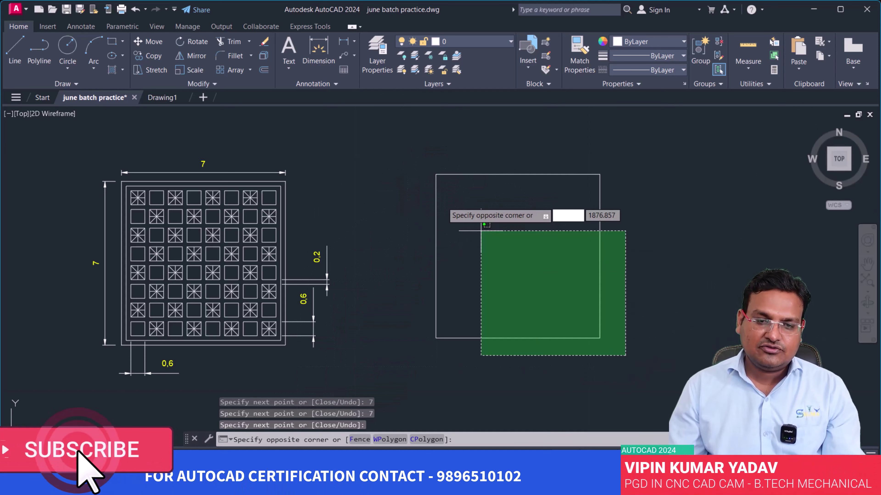
{"action": "left_click", "coordinate": [390, 133]}
- Join the new square's sides into one polyline and offset it 0.2 inward as an inner border
{"action": "type", "text": "j"}
{"action": "key", "text": "Return"}
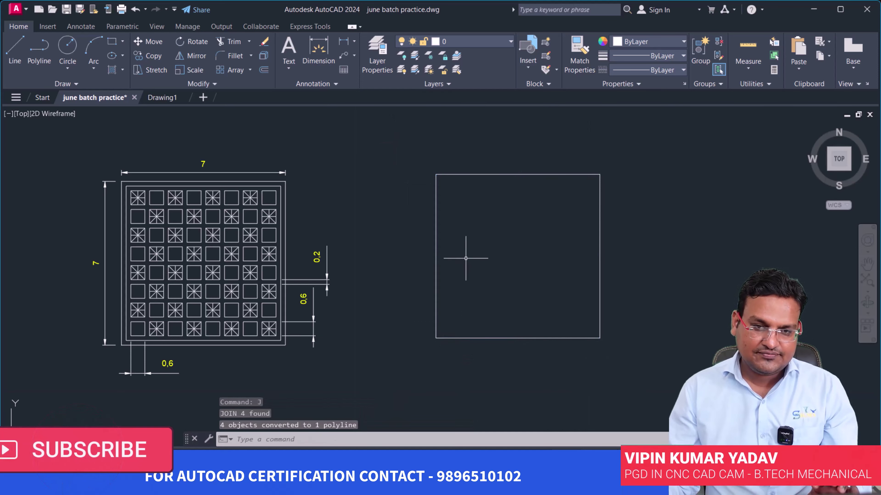
{"action": "type", "text": "o"}
{"action": "key", "text": "Return"}
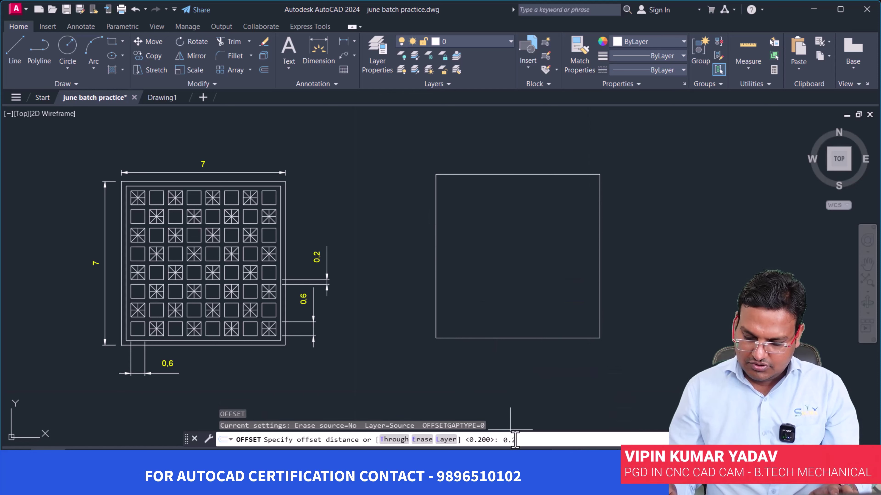
{"action": "key", "text": "Return"}
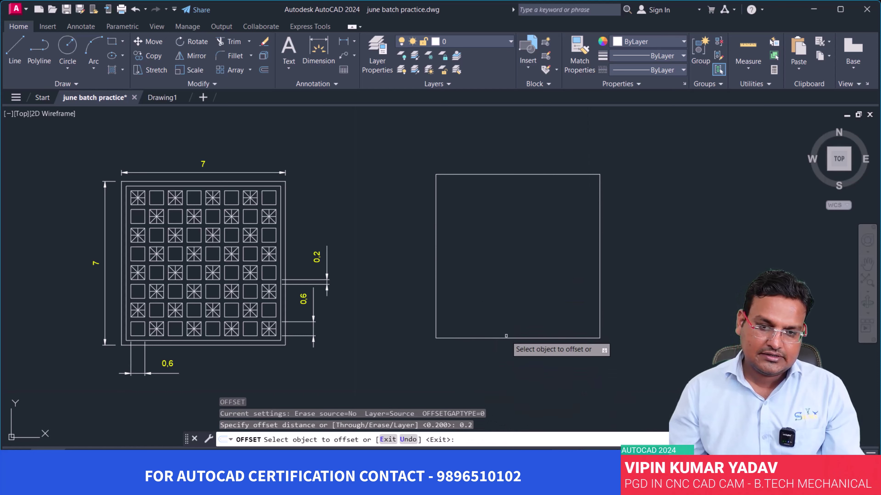
{"action": "left_click", "coordinate": [506, 336]}
{"action": "left_click", "coordinate": [518, 256]}
{"action": "left_click", "coordinate": [498, 334]}
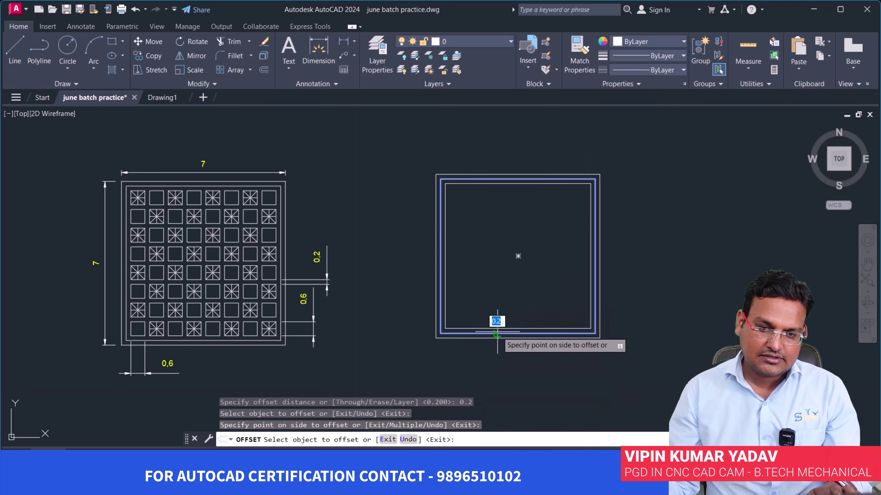
{"action": "key", "text": "Escape"}
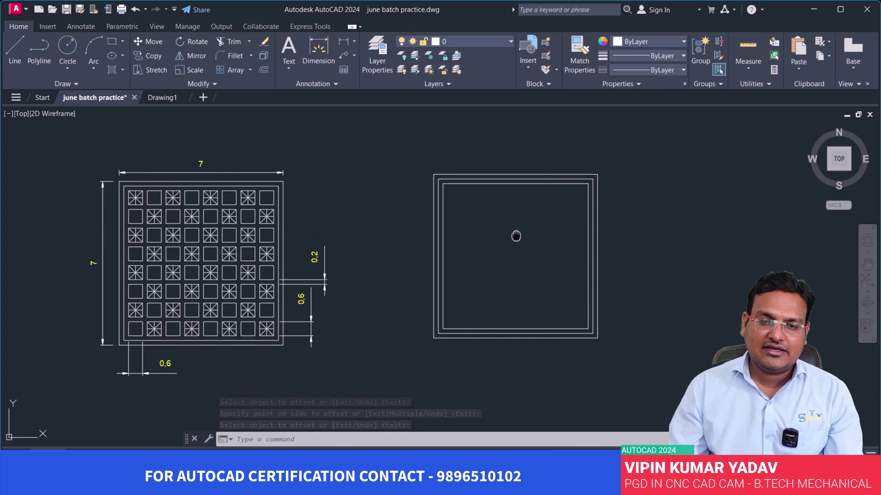
{"action": "mouse_move", "coordinate": [515, 236]}
{"action": "middle_mouse_down"}
{"action": "mouse_move", "coordinate": [407, 236]}
{"action": "mouse_move", "coordinate": [471, 233]}
{"action": "middle_mouse_up"}
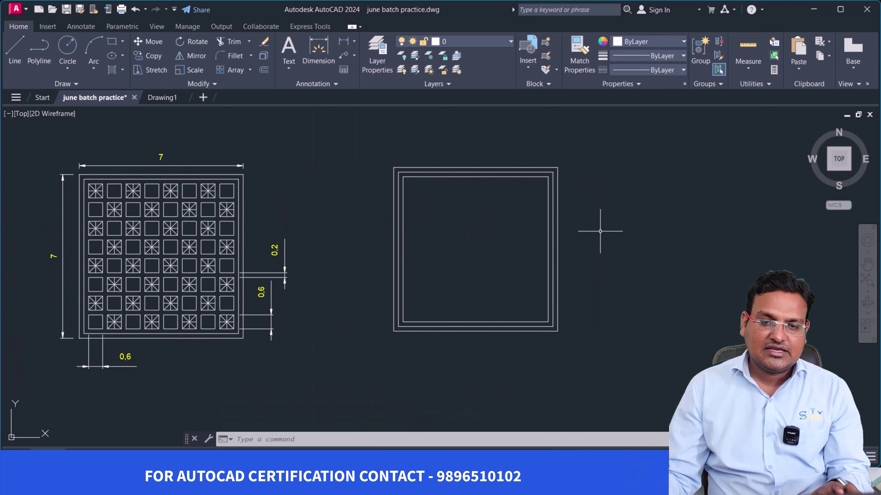
- In empty space right of the frame, start a line at the small square's corner with Ortho on
{"action": "middle_click_drag", "start_coordinate": [600, 232], "coordinate": [521, 232]}
{"action": "mouse_move", "coordinate": [660, 216]}
{"action": "middle_mouse_down"}
{"action": "mouse_move", "coordinate": [696, 232]}
{"action": "mouse_move", "coordinate": [409, 201]}
{"action": "middle_mouse_up"}
{"action": "scroll", "coordinate": [651, 227], "scroll_direction": "down", "scroll_amount": 3}
{"action": "scroll", "coordinate": [391, 221], "scroll_direction": "up", "scroll_amount": 3}
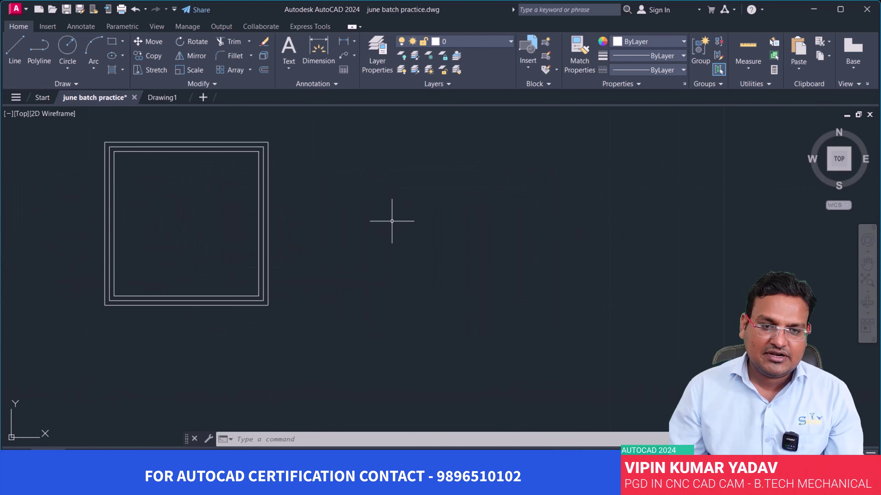
{"action": "scroll", "coordinate": [376, 147], "scroll_direction": "up", "scroll_amount": 4}
{"action": "left_click", "coordinate": [15, 49]}
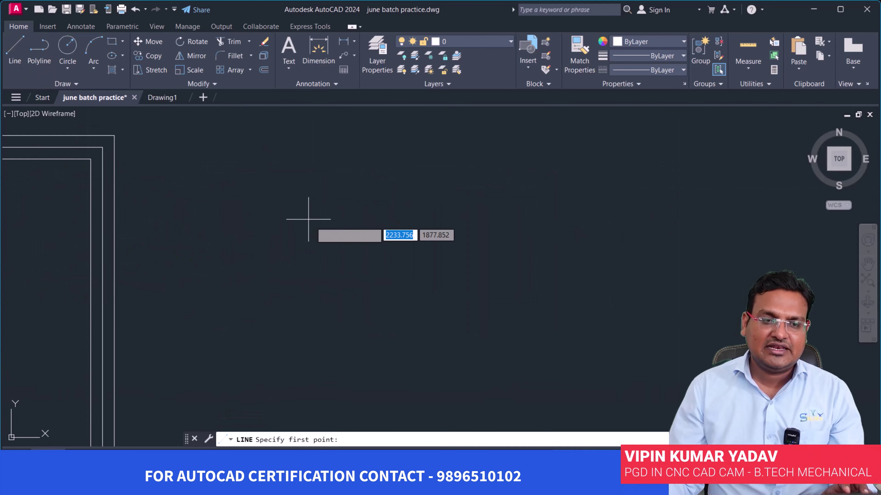
{"action": "key", "text": "F8"}
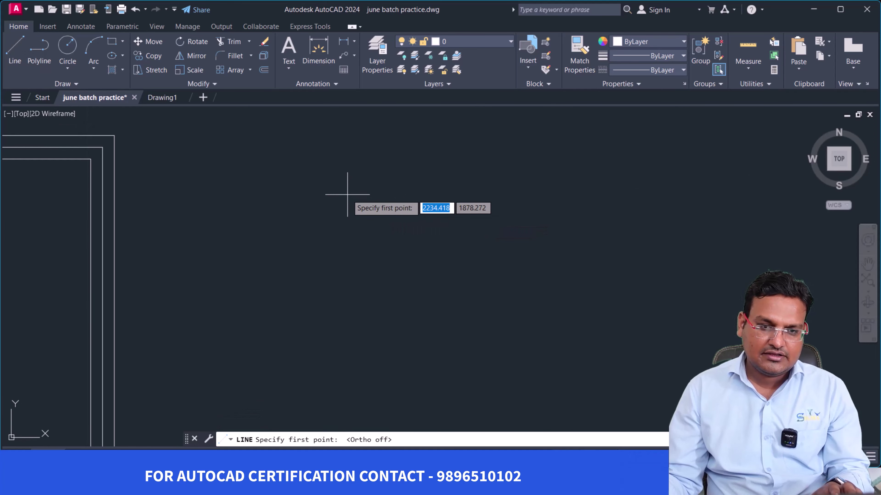
{"action": "left_click", "coordinate": [348, 195]}
{"action": "key", "text": "F8"}
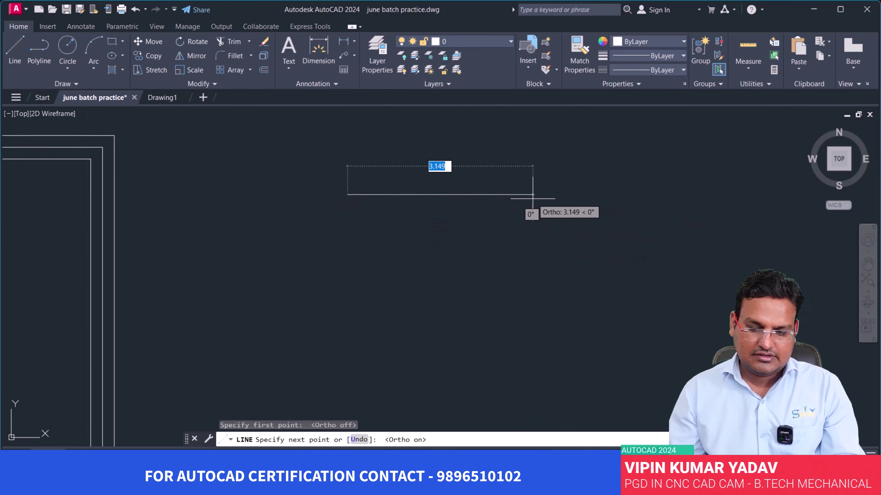
- Draw the four 0.6-long sides of the small square and select it
{"action": "type", "text": "6"}
{"action": "key", "text": "Return"}
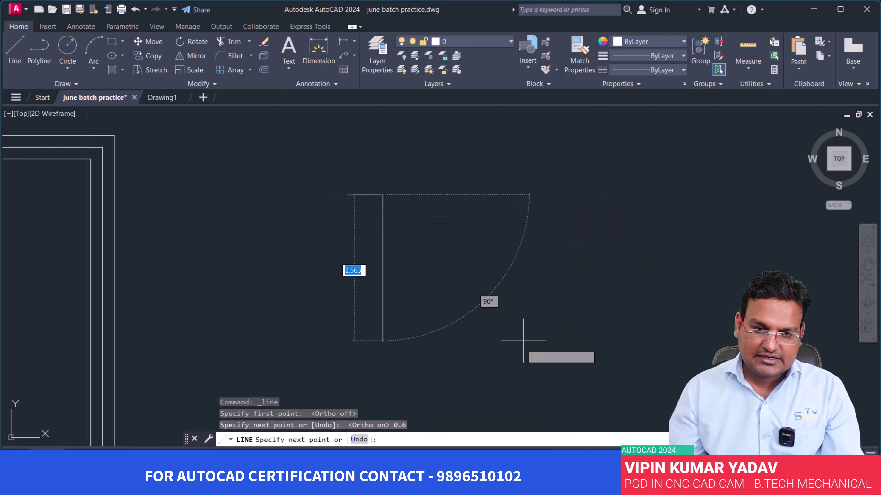
{"action": "type", "text": "0.6"}
{"action": "key", "text": "Return"}
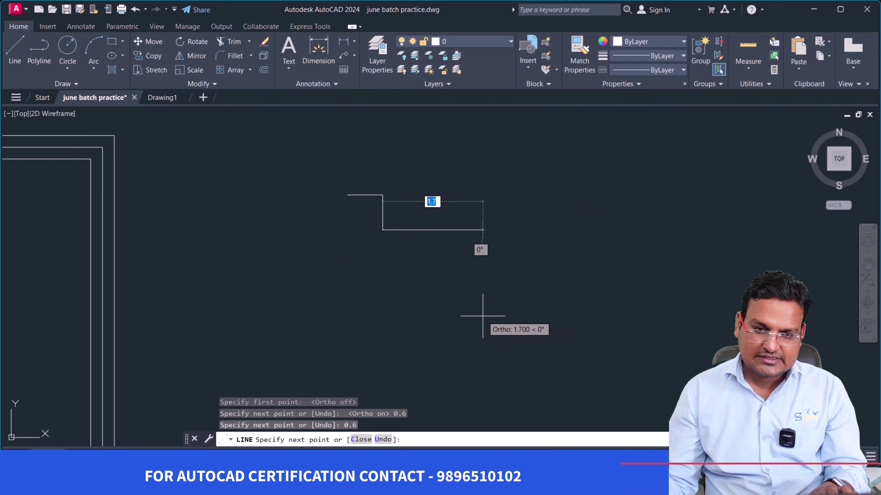
{"action": "type", "text": "6"}
{"action": "key", "text": "Return"}
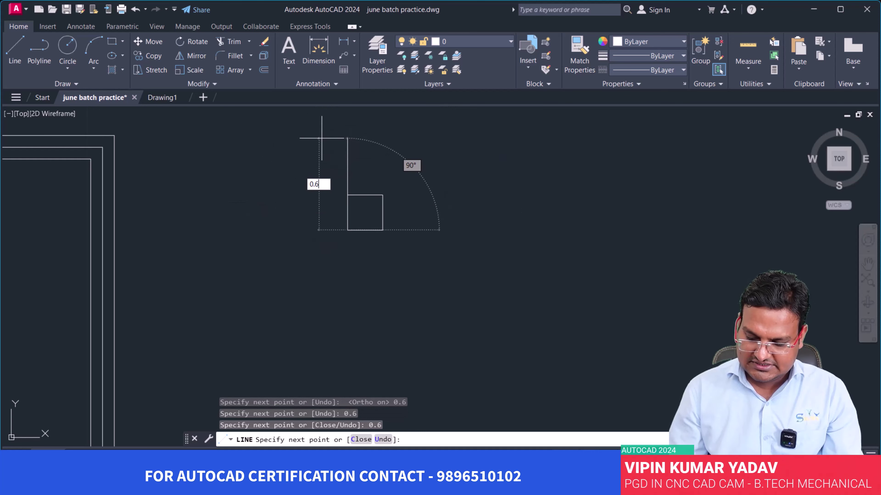
{"action": "key", "text": "Return"}
{"action": "key", "text": "Return"}
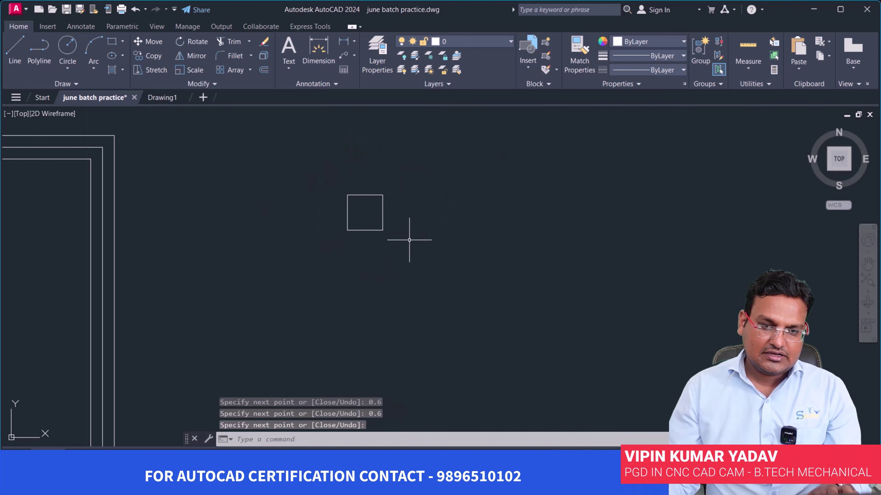
{"action": "left_click", "coordinate": [430, 260]}
{"action": "left_click", "coordinate": [274, 170]}
- Copy the small square 0.8 to the right, using its lower-left corner as base
{"action": "type", "text": "o"}
{"action": "key", "text": "Return"}
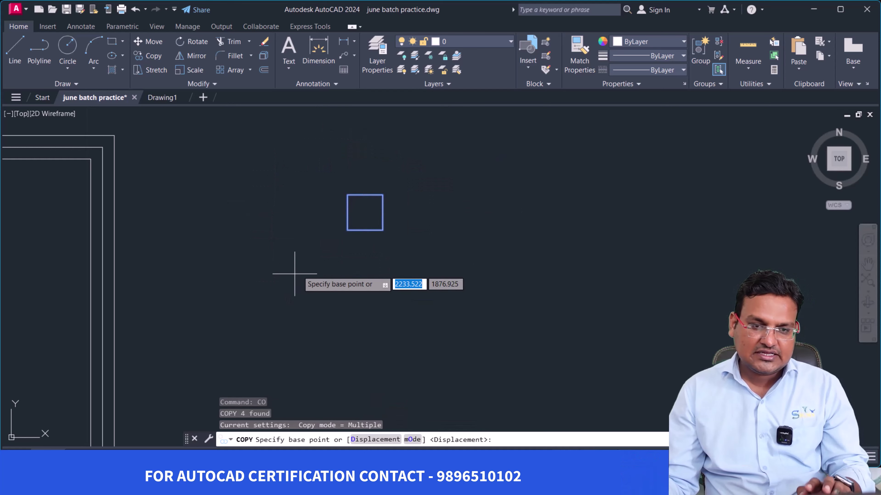
{"action": "left_click", "coordinate": [347, 229]}
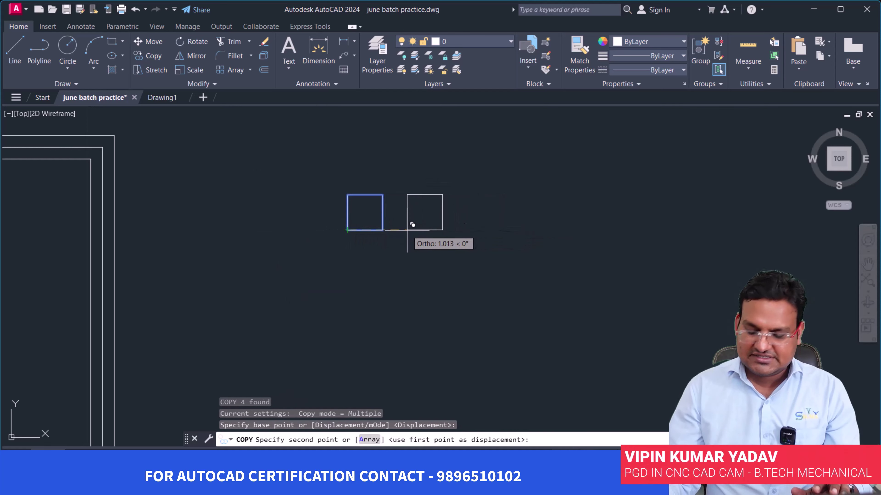
{"action": "type", "text": "0.8"}
{"action": "key", "text": "Return"}
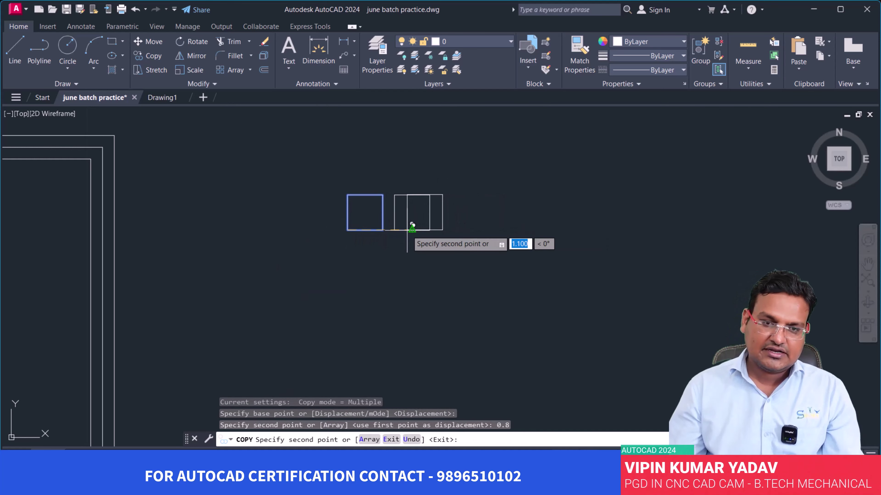
{"action": "key", "text": "Return"}
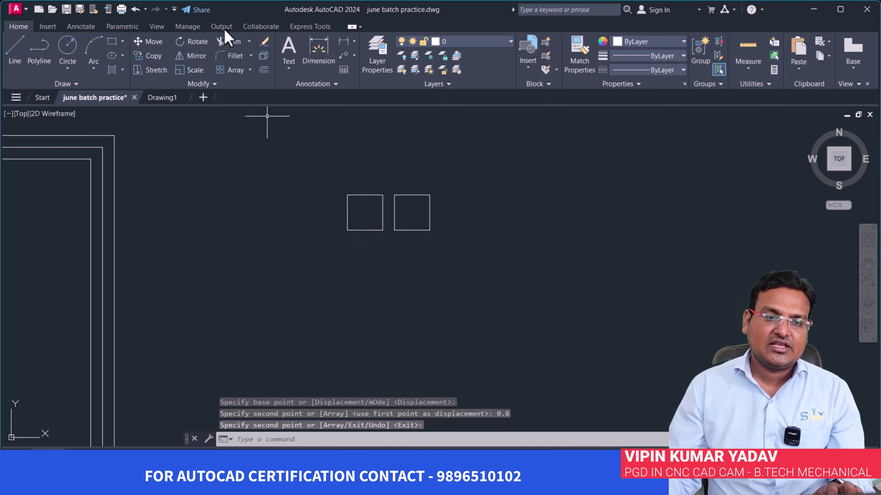
- Star the left square with a corner-to-corner diagonal plus vertical and horizontal midlines
{"action": "left_click", "coordinate": [14, 55]}
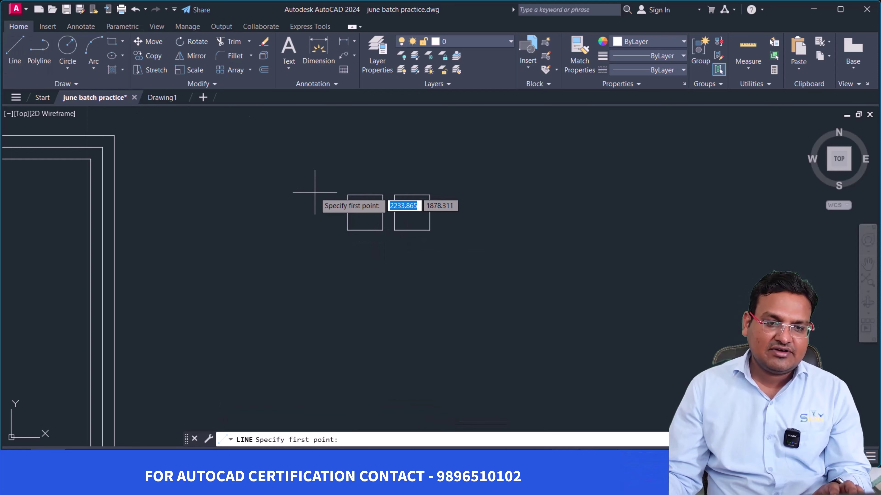
{"action": "left_click", "coordinate": [347, 195]}
{"action": "left_click", "coordinate": [382, 230]}
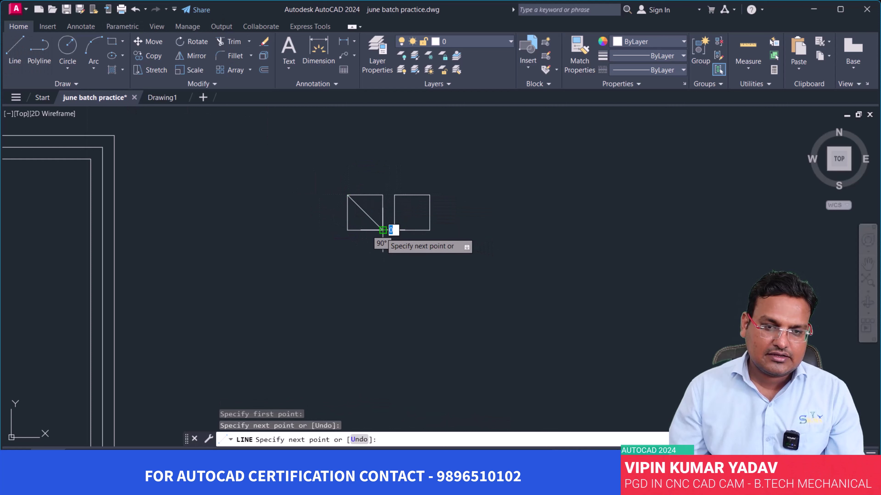
{"action": "key", "text": "Return"}
{"action": "key", "text": "Return"}
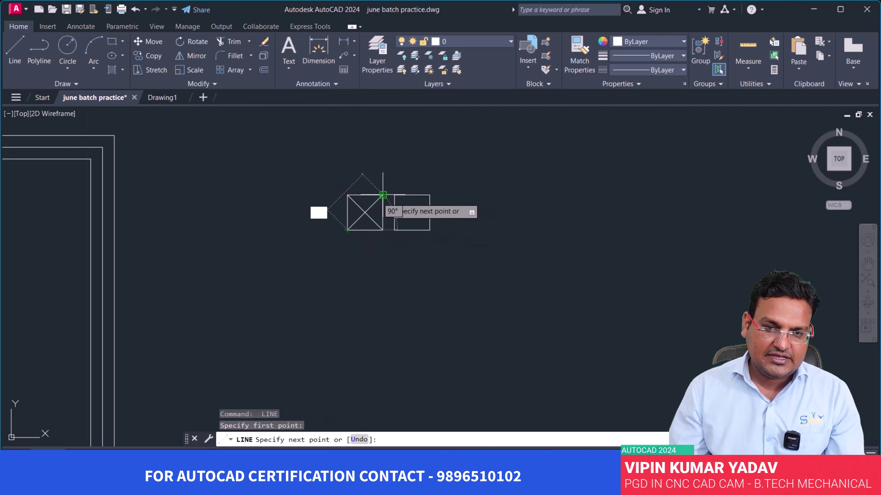
{"action": "left_click", "coordinate": [364, 195]}
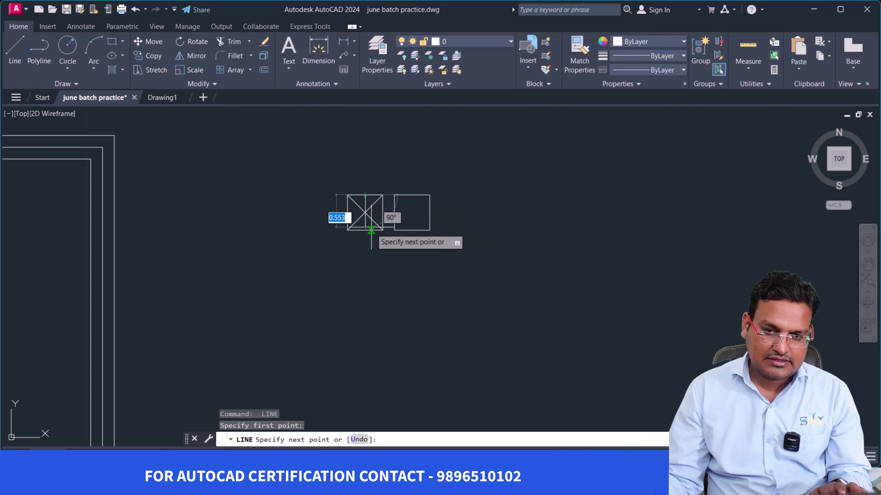
{"action": "left_click", "coordinate": [365, 230]}
{"action": "key", "text": "Return"}
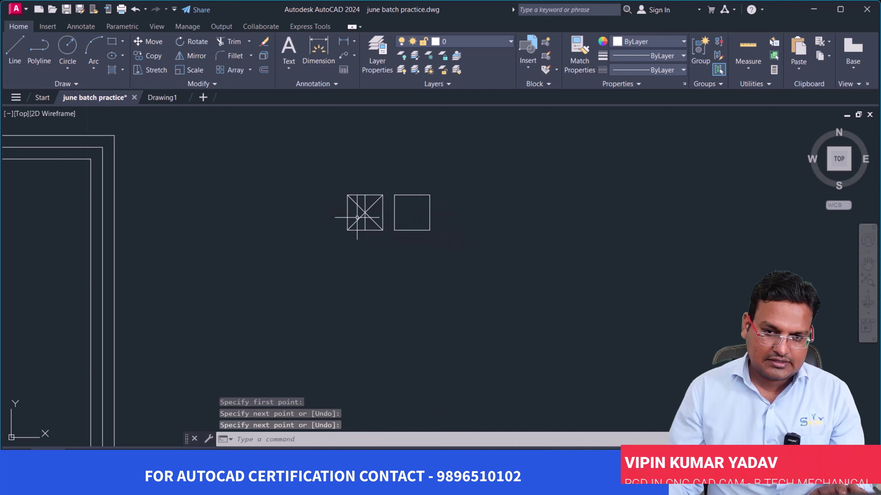
{"action": "key", "text": "Return"}
{"action": "left_click", "coordinate": [347, 212]}
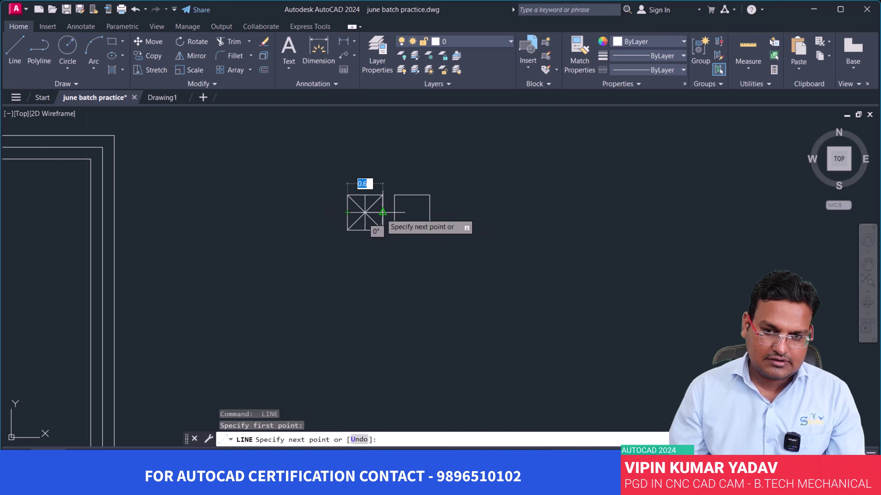
{"action": "left_click", "coordinate": [383, 213]}
{"action": "key", "text": "Return"}
{"action": "scroll", "coordinate": [443, 245], "scroll_direction": "down", "scroll_amount": 4}
{"action": "middle_click_drag", "start_coordinate": [486, 247], "coordinate": [533, 242]}
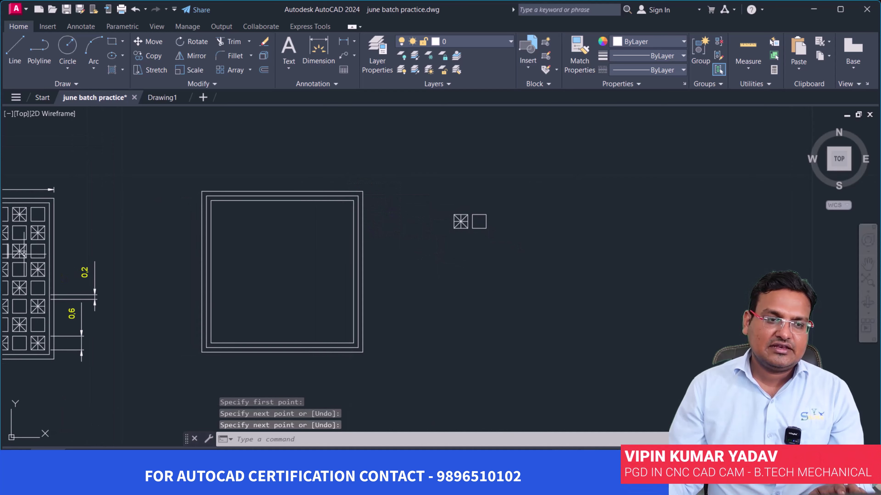
- Window-select the triple-outlined frame and move it further to the right
{"action": "scroll", "coordinate": [309, 252], "scroll_direction": "down", "scroll_amount": 2}
{"action": "scroll", "coordinate": [59, 237], "scroll_direction": "up", "scroll_amount": 2}
{"action": "scroll", "coordinate": [76, 219], "scroll_direction": "up", "scroll_amount": 2}
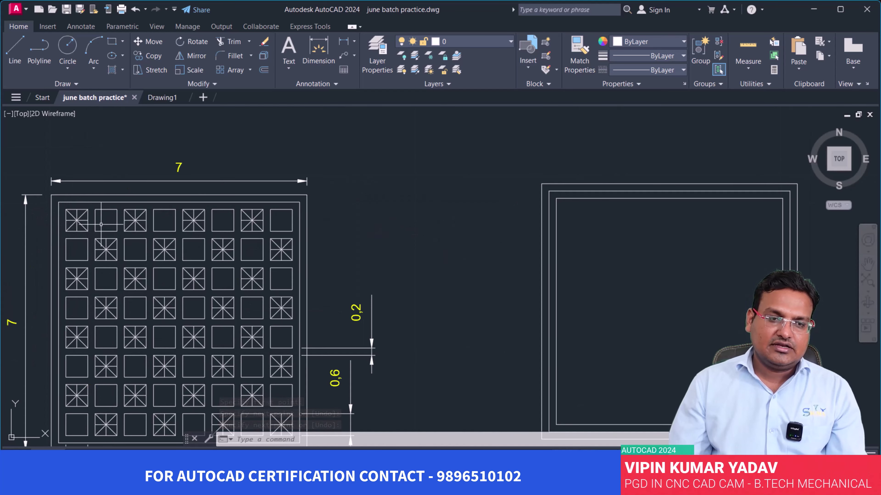
{"action": "scroll", "coordinate": [168, 248], "scroll_direction": "down", "scroll_amount": 5}
{"action": "scroll", "coordinate": [382, 268], "scroll_direction": "up", "scroll_amount": 5}
{"action": "middle_click_drag", "start_coordinate": [277, 235], "coordinate": [459, 239]}
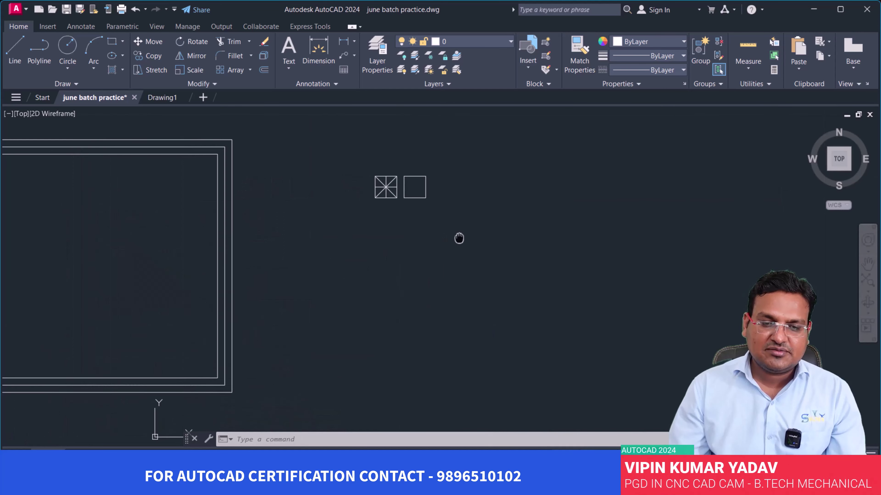
{"action": "scroll", "coordinate": [403, 243], "scroll_direction": "down", "scroll_amount": 1}
{"action": "scroll", "coordinate": [436, 240], "scroll_direction": "down", "scroll_amount": 2}
{"action": "scroll", "coordinate": [434, 239], "scroll_direction": "down", "scroll_amount": 2}
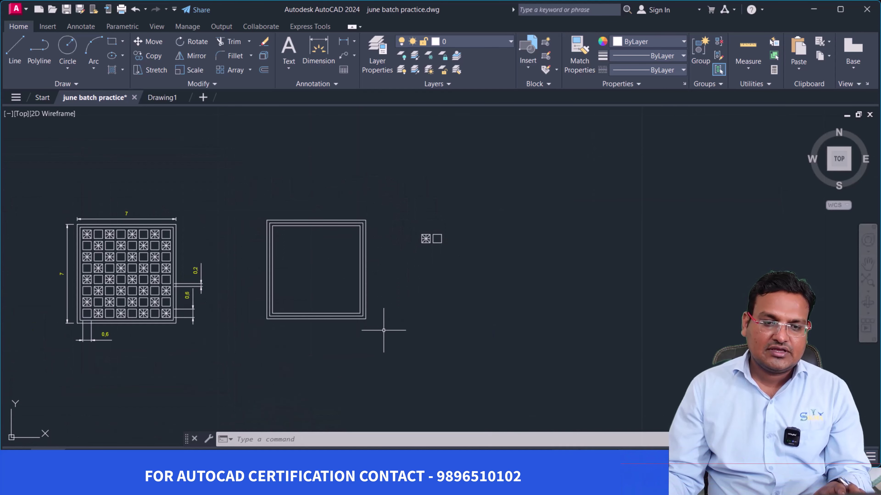
{"action": "left_click", "coordinate": [393, 338]}
{"action": "left_click", "coordinate": [265, 235]}
{"action": "type", "text": "M"}
{"action": "key", "text": "Return"}
{"action": "left_click", "coordinate": [237, 225]}
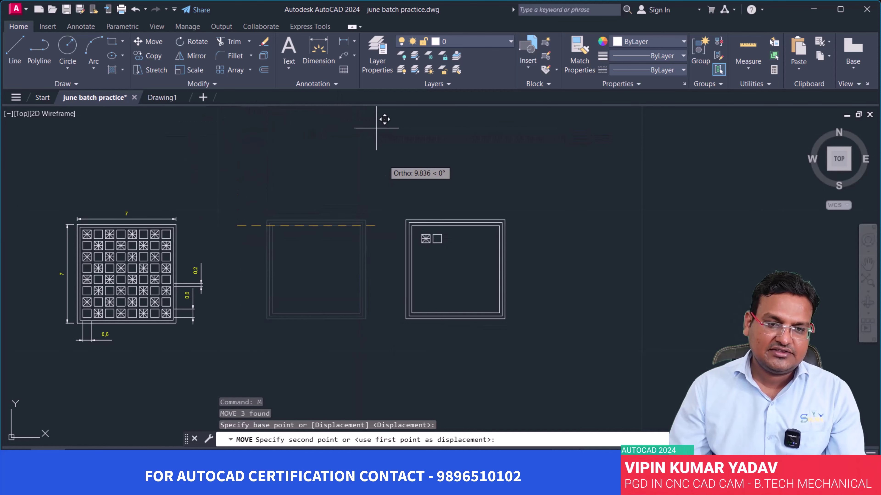
{"action": "left_click", "coordinate": [558, 236]}
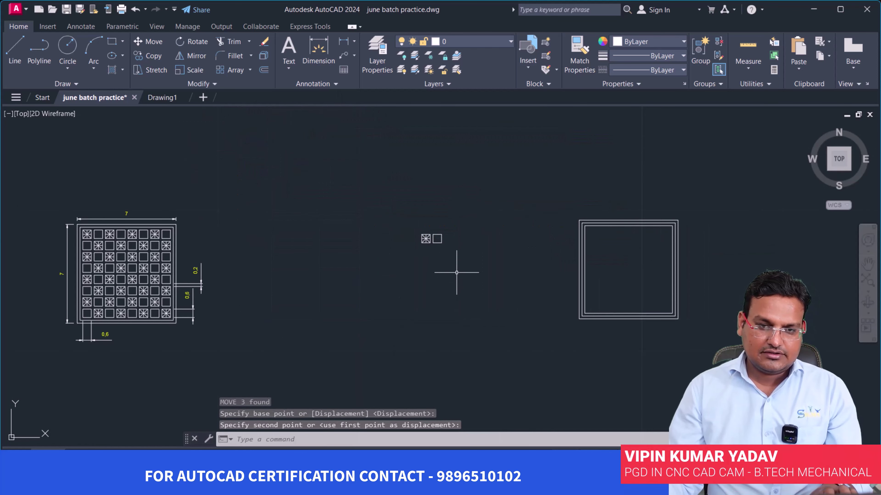
- Move the starred and plain square pair toward the grid's upper-right corner
{"action": "left_click", "coordinate": [418, 231]}
{"action": "type", "text": "M"}
{"action": "key", "text": "Return"}
{"action": "left_click", "coordinate": [364, 230]}
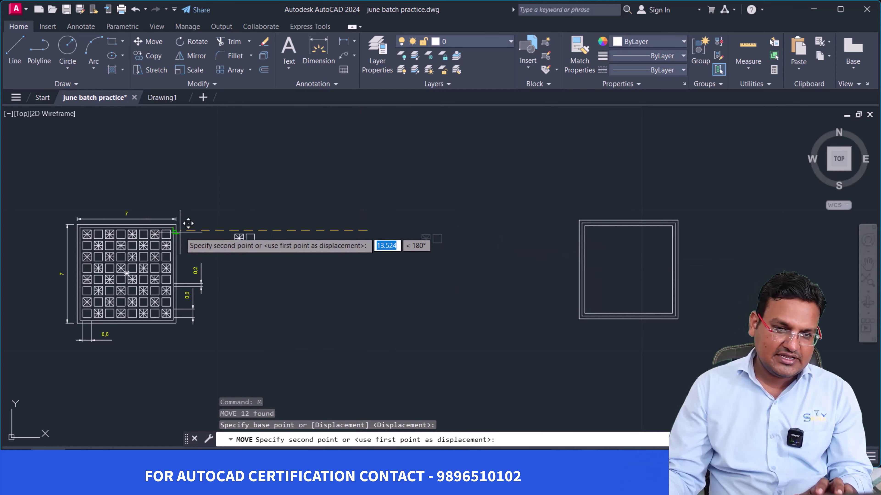
{"action": "scroll", "coordinate": [277, 252], "scroll_direction": "up", "scroll_amount": 2}
{"action": "middle_click_drag", "start_coordinate": [290, 250], "coordinate": [488, 240]}
{"action": "scroll", "coordinate": [488, 239], "scroll_direction": "up", "scroll_amount": 4}
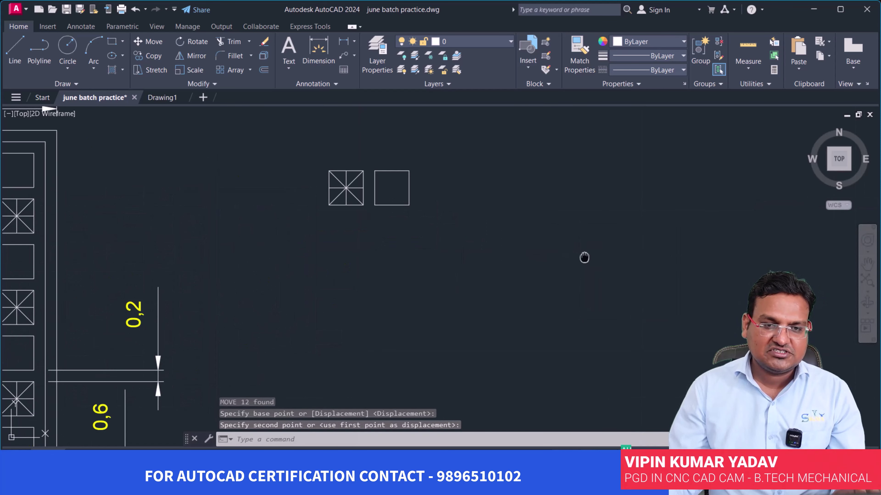
{"action": "scroll", "coordinate": [601, 261], "scroll_direction": "down", "scroll_amount": 2}
{"action": "middle_click_drag", "start_coordinate": [601, 261], "coordinate": [482, 225]}
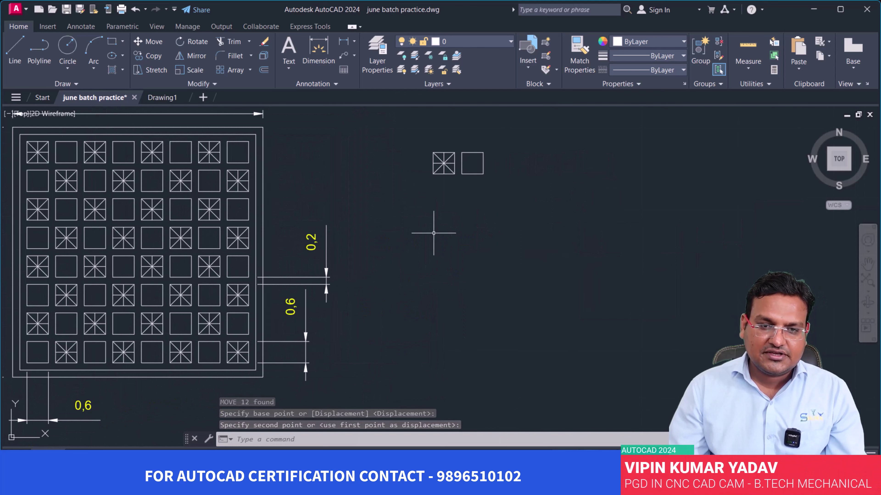
{"action": "scroll", "coordinate": [468, 237], "scroll_direction": "down", "scroll_amount": 2}
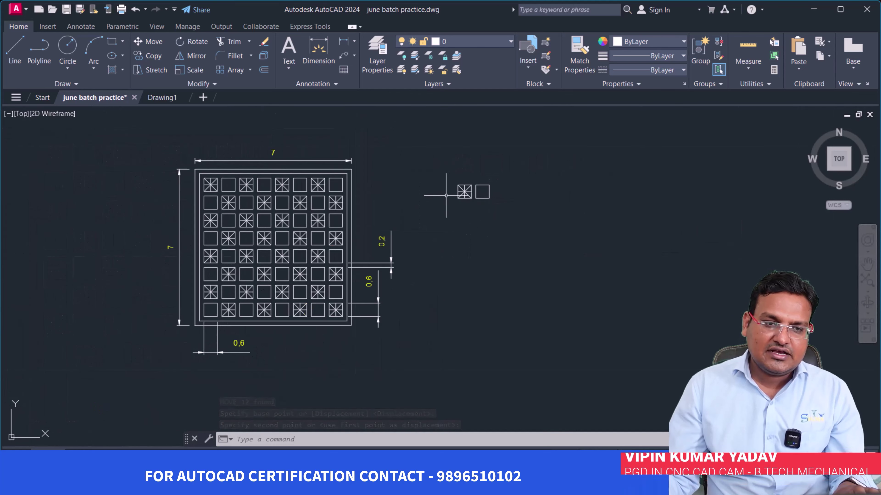
- Copy the square pair as a 4-item array at 1.6 spacing, making a row of eight squares
{"action": "left_click", "coordinate": [507, 204]}
{"action": "left_click", "coordinate": [412, 142]}
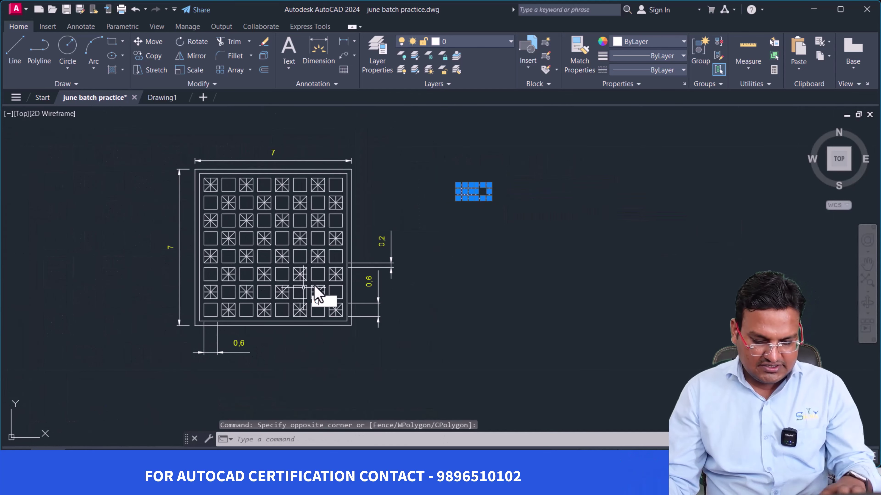
{"action": "type", "text": "co"}
{"action": "key", "text": "Return"}
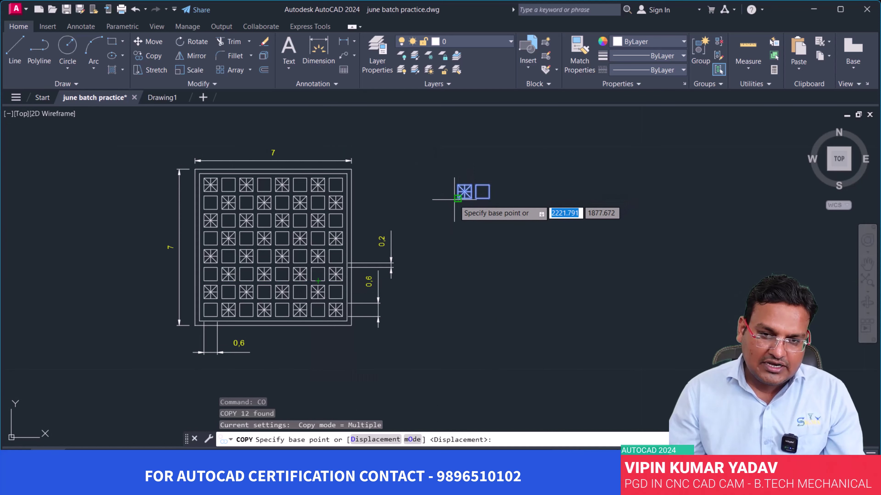
{"action": "left_click", "coordinate": [457, 198]}
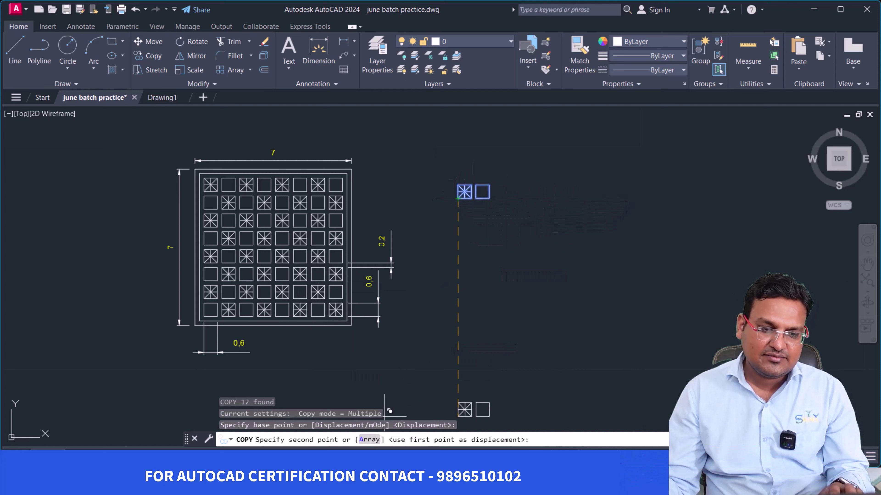
{"action": "left_click", "coordinate": [368, 440]}
{"action": "type", "text": "4"}
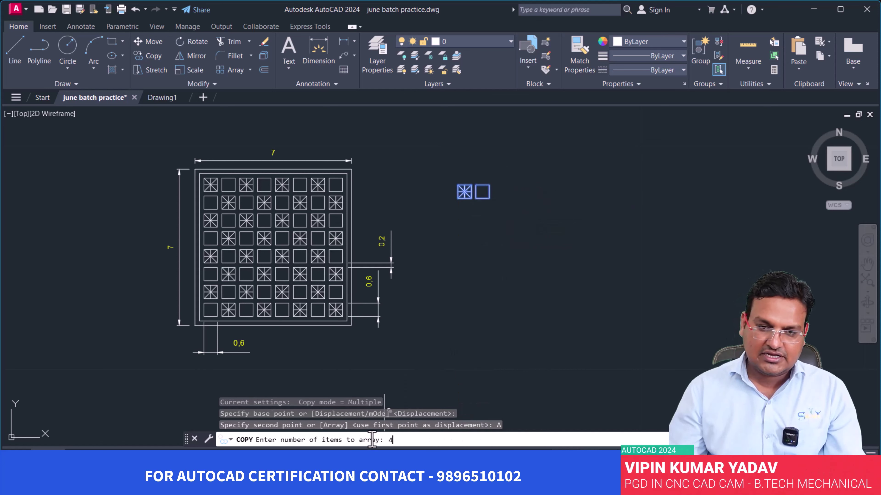
{"action": "key", "text": "Return"}
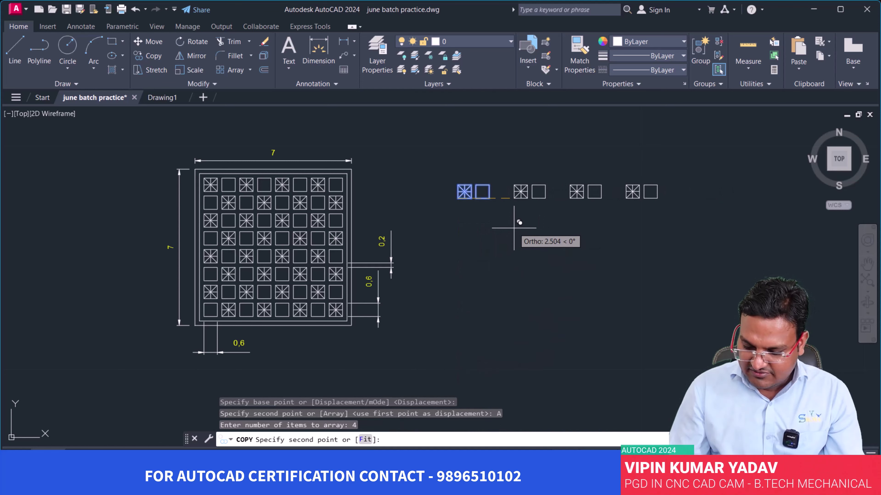
{"action": "type", "text": "1.6"}
{"action": "key", "text": "Return"}
{"action": "key", "text": "Return"}
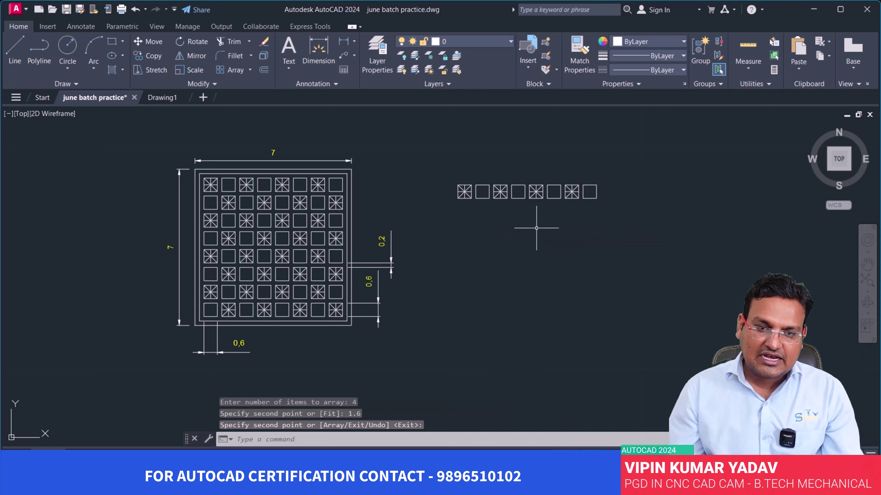
{"action": "scroll", "coordinate": [237, 187], "scroll_direction": "up", "scroll_amount": 4}
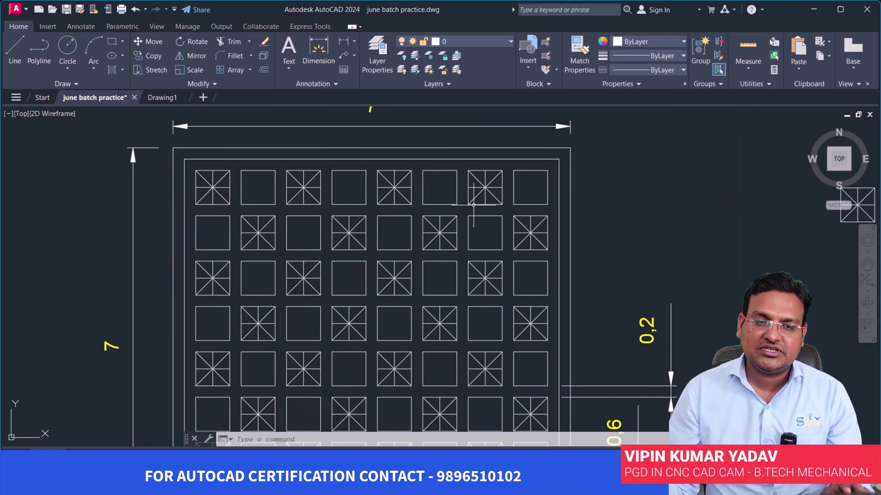
{"action": "scroll", "coordinate": [433, 215], "scroll_direction": "down", "scroll_amount": 2}
{"action": "scroll", "coordinate": [506, 211], "scroll_direction": "down", "scroll_amount": 2}
{"action": "scroll", "coordinate": [565, 210], "scroll_direction": "up", "scroll_amount": 1}
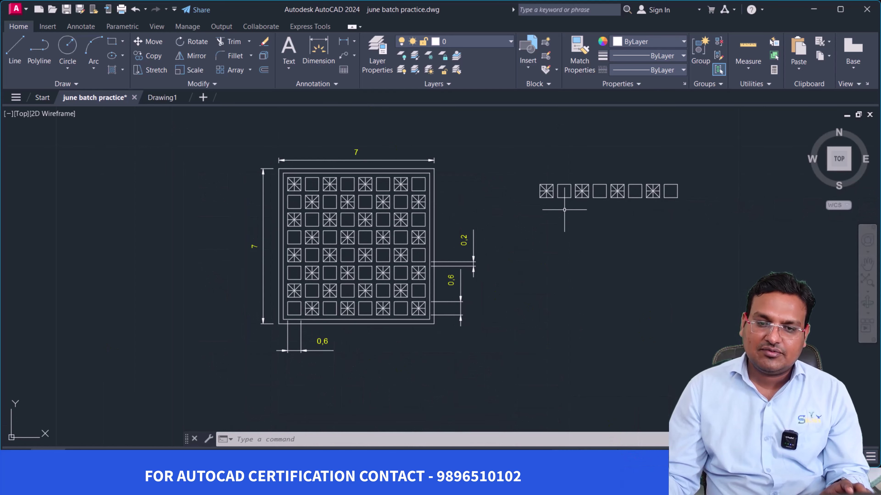
{"action": "scroll", "coordinate": [564, 199], "scroll_direction": "up", "scroll_amount": 4}
{"action": "scroll", "coordinate": [615, 215], "scroll_direction": "down", "scroll_amount": 2}
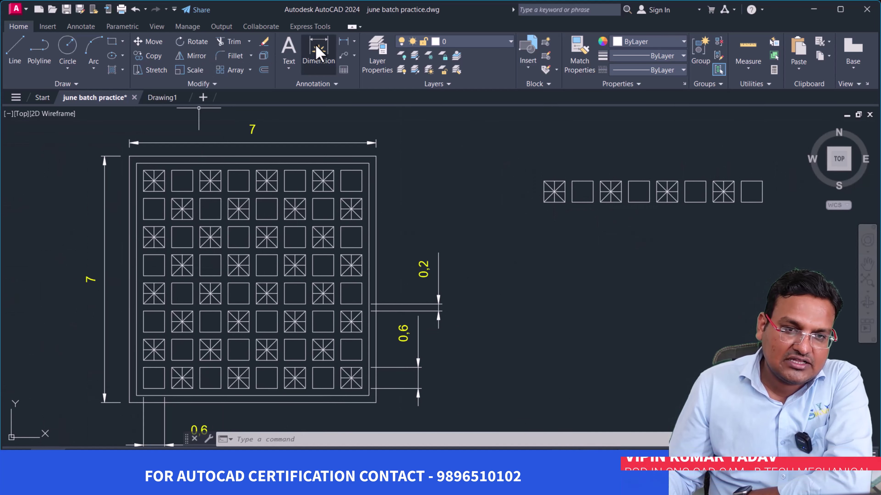
{"action": "left_click", "coordinate": [343, 41]}
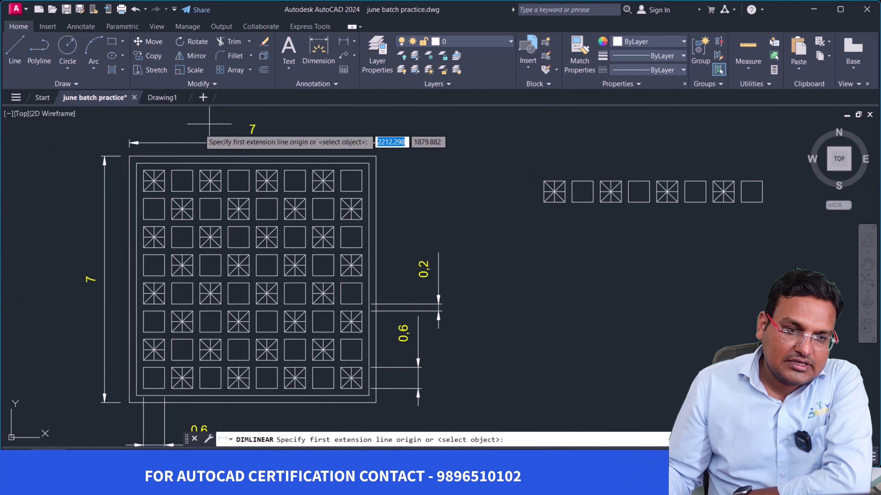
{"action": "left_click", "coordinate": [143, 191]}
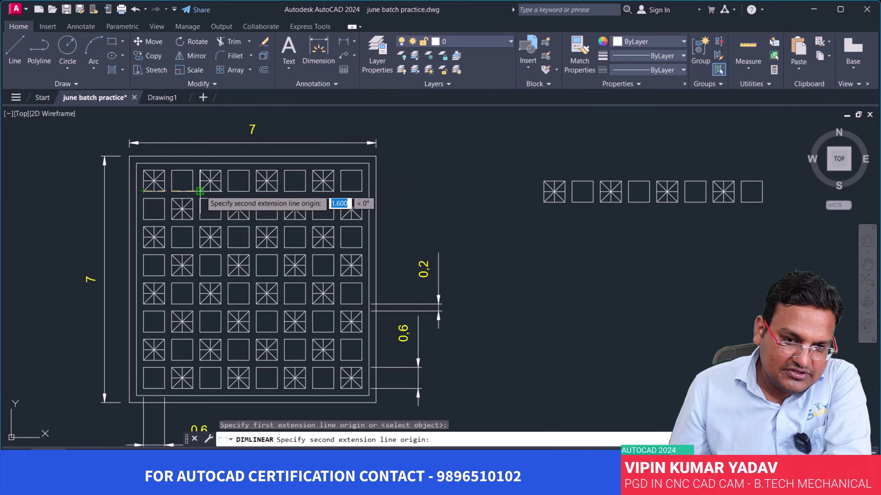
{"action": "left_click", "coordinate": [200, 191]}
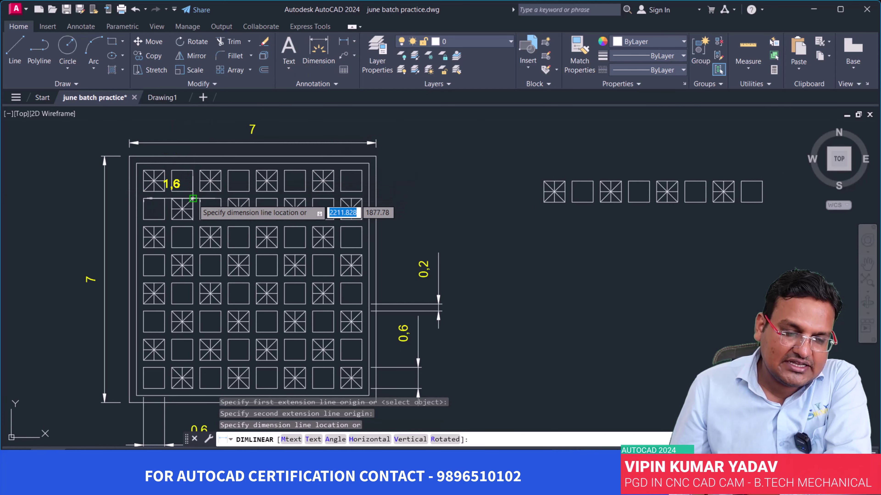
{"action": "left_click", "coordinate": [203, 128]}
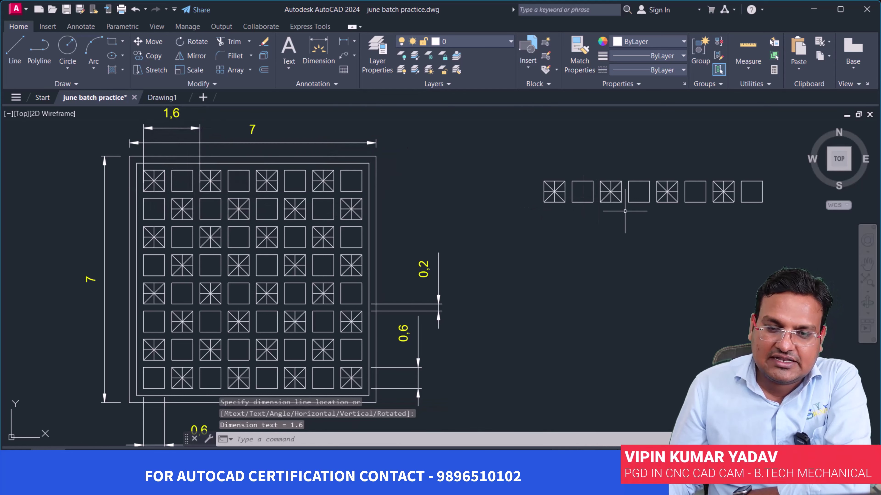
{"action": "left_click", "coordinate": [163, 128]}
- Erase the 1.6 dimension and copy the eight-square row 0.8 downward
{"action": "type", "text": "E"}
{"action": "key", "text": "Return"}
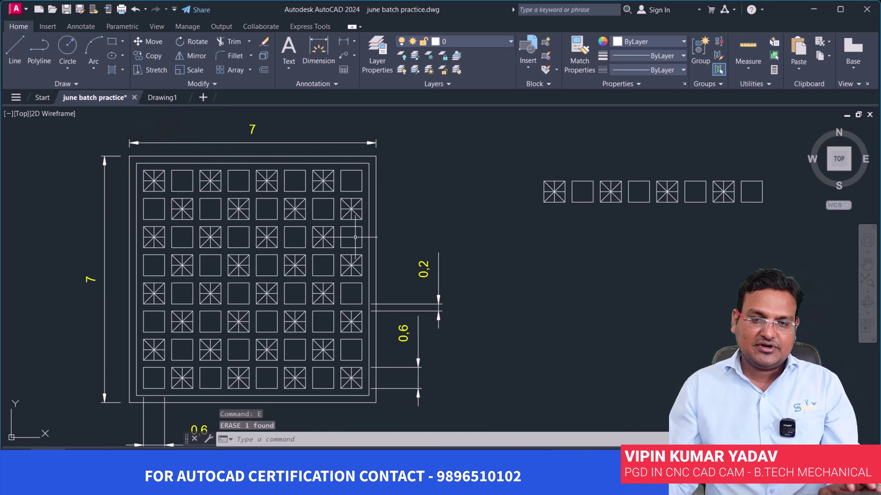
{"action": "scroll", "coordinate": [638, 228], "scroll_direction": "down", "scroll_amount": 4}
{"action": "left_click", "coordinate": [692, 232]}
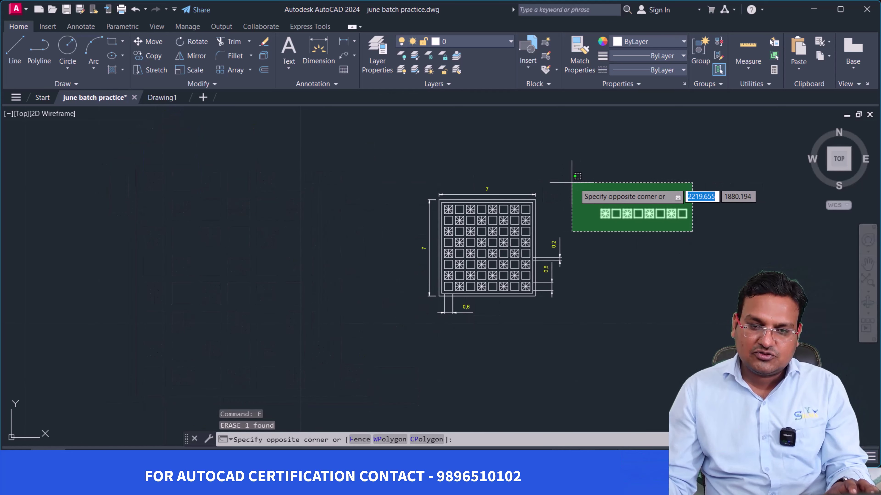
{"action": "left_click", "coordinate": [576, 194]}
{"action": "type", "text": "co"}
{"action": "key", "text": "Return"}
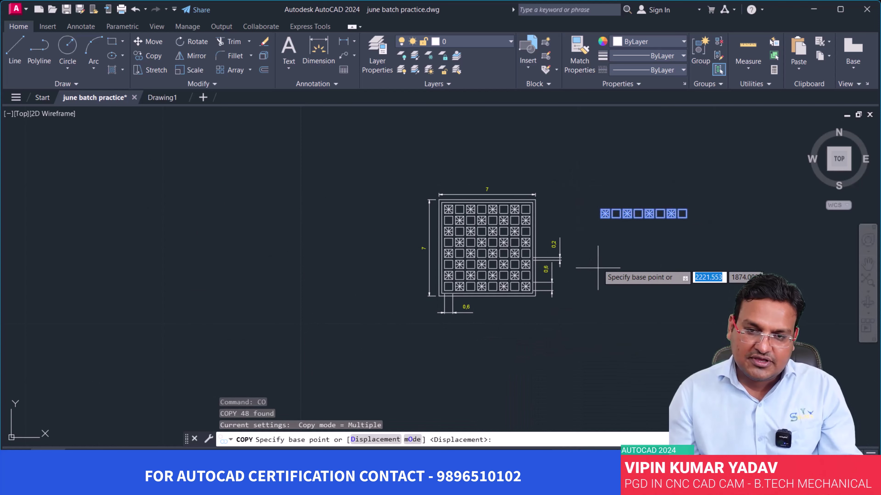
{"action": "scroll", "coordinate": [596, 198], "scroll_direction": "up", "scroll_amount": 5}
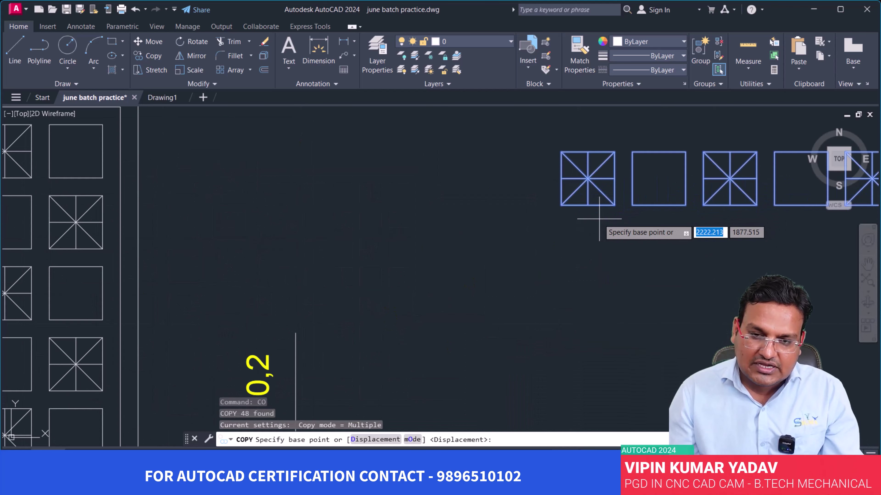
{"action": "left_click", "coordinate": [561, 152]}
{"action": "type", "text": "0"}
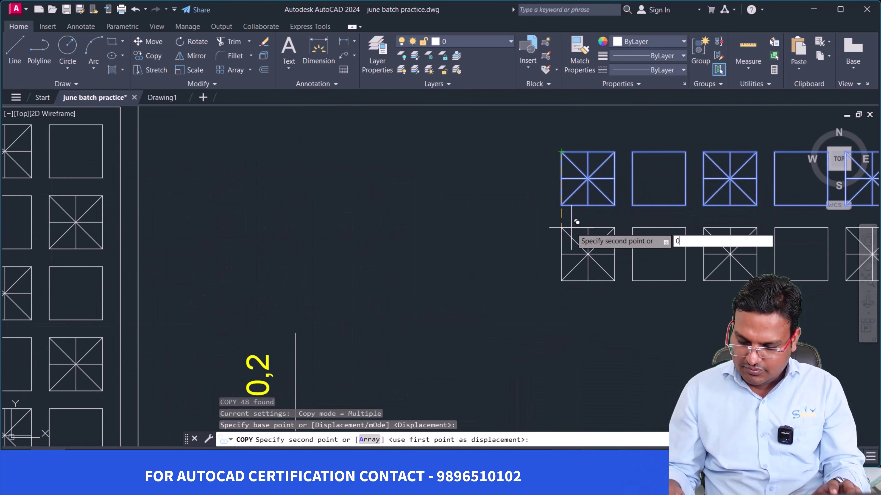
{"action": "type", "text": ".8"}
{"action": "key", "text": "Return"}
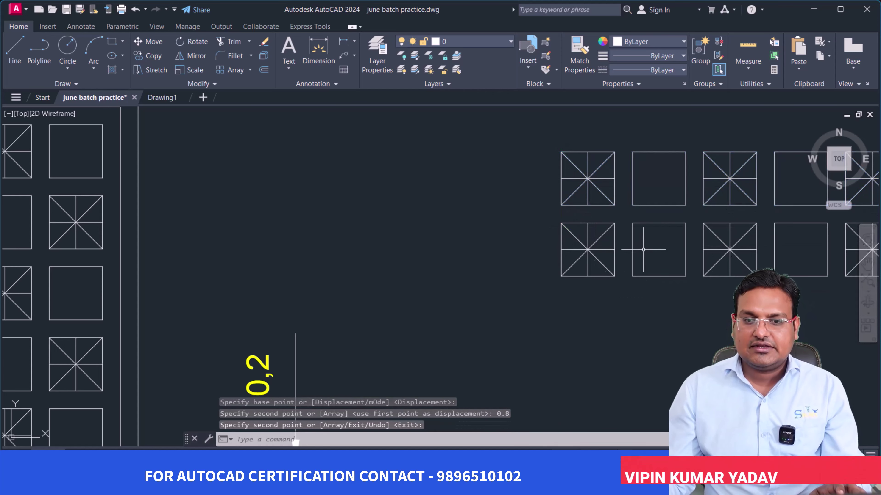
{"action": "scroll", "coordinate": [645, 215], "scroll_direction": "down", "scroll_amount": 5}
{"action": "key", "text": "Return"}
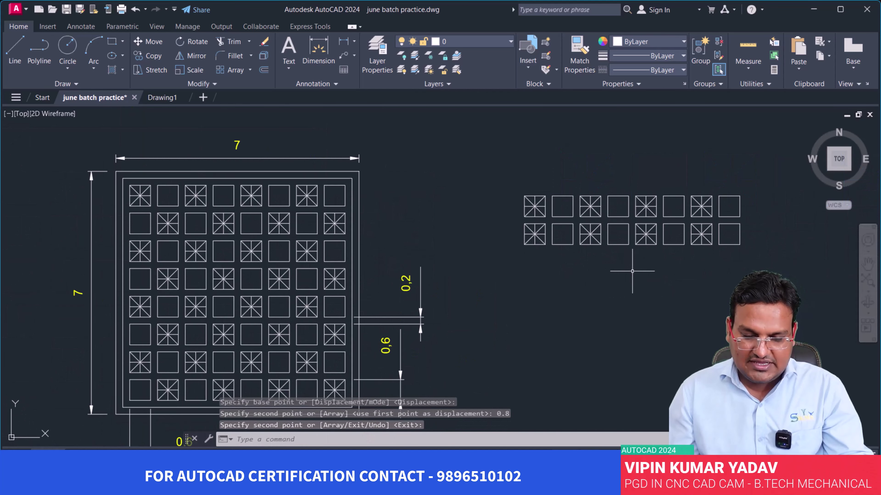
- Draw a helper line between two lower squares to mark the row's middle
{"action": "type", "text": "l"}
{"action": "key", "text": "Return"}
{"action": "scroll", "coordinate": [634, 239], "scroll_direction": "up", "scroll_amount": 2}
{"action": "scroll", "coordinate": [626, 229], "scroll_direction": "up", "scroll_amount": 3}
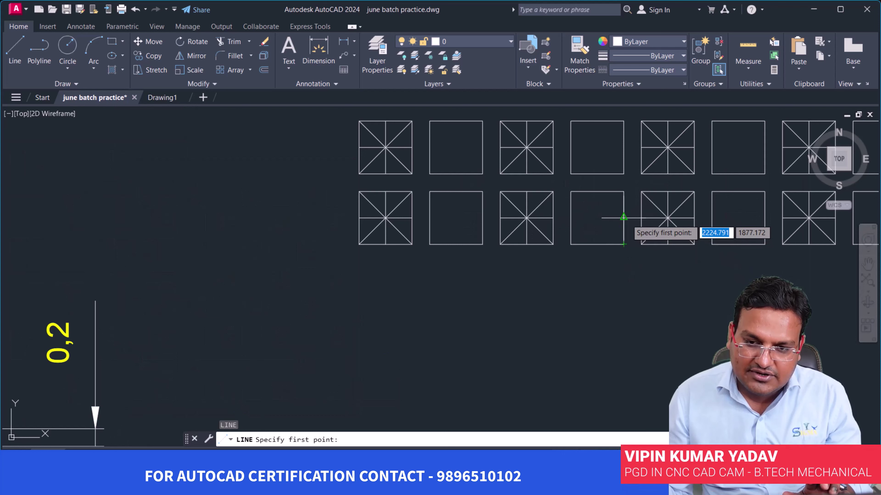
{"action": "left_click", "coordinate": [623, 218]}
{"action": "left_click", "coordinate": [641, 218]}
{"action": "key", "text": "Return"}
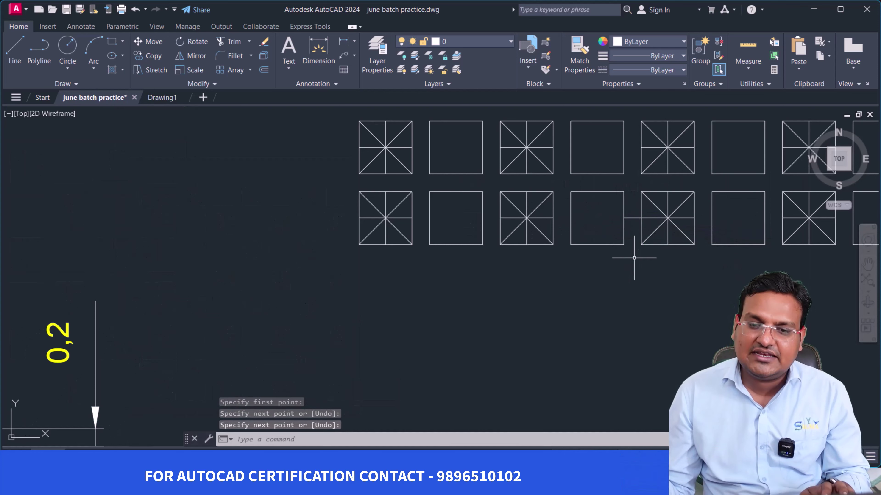
{"action": "scroll", "coordinate": [660, 248], "scroll_direction": "down", "scroll_amount": 2}
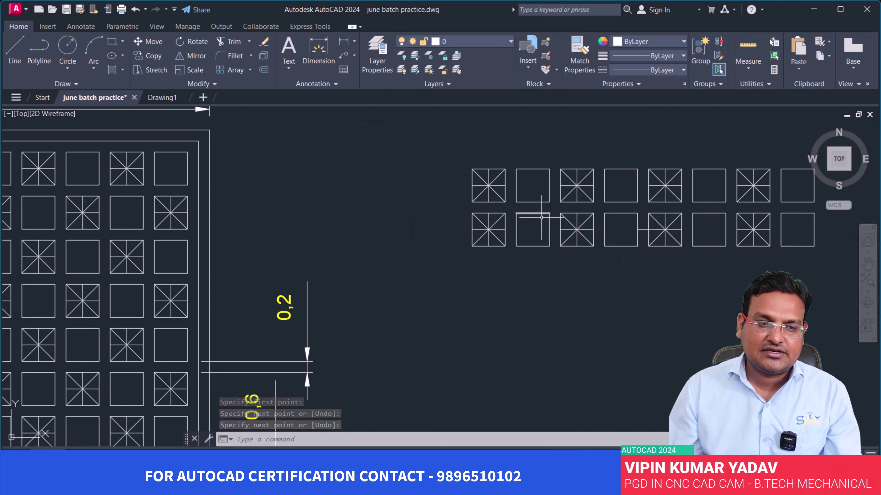
{"action": "scroll", "coordinate": [315, 226], "scroll_direction": "down", "scroll_amount": 2}
{"action": "scroll", "coordinate": [317, 224], "scroll_direction": "down", "scroll_amount": 2}
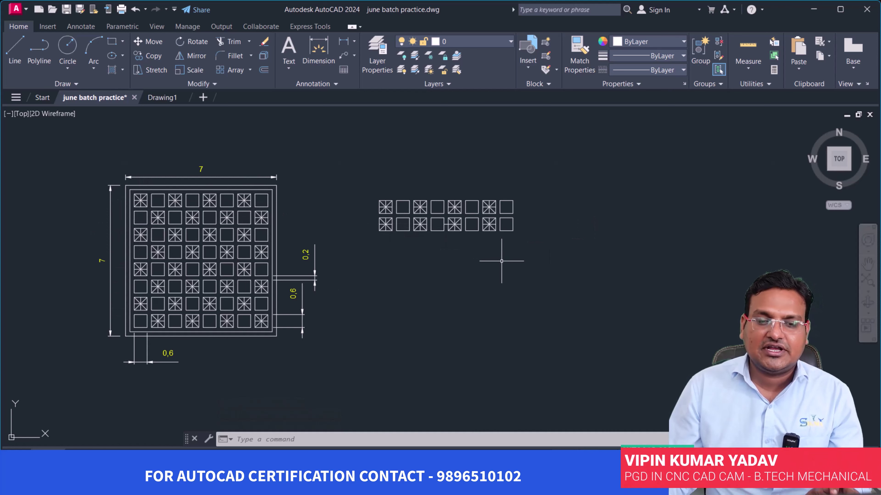
{"action": "scroll", "coordinate": [579, 295], "scroll_direction": "down", "scroll_amount": 1}
{"action": "scroll", "coordinate": [482, 236], "scroll_direction": "up", "scroll_amount": 5}
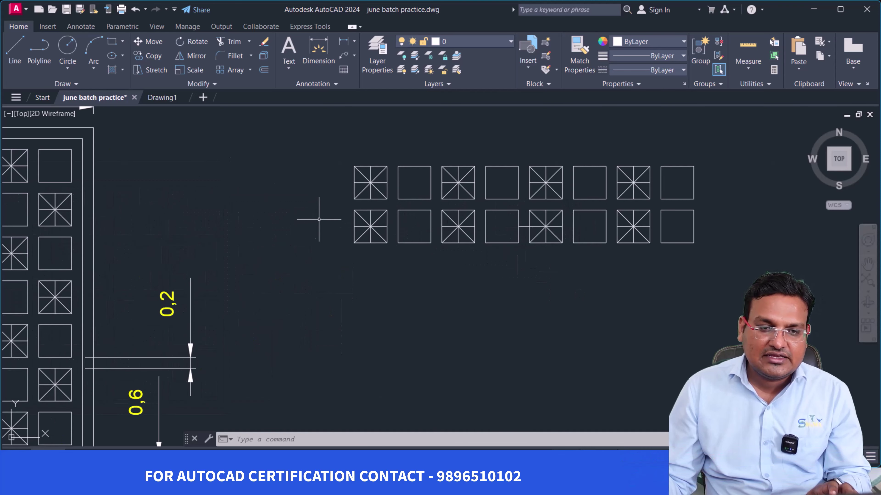
- Rotate the lower row of eight squares 180° about its midpoint
{"action": "left_click", "coordinate": [333, 204]}
{"action": "left_click", "coordinate": [702, 265]}
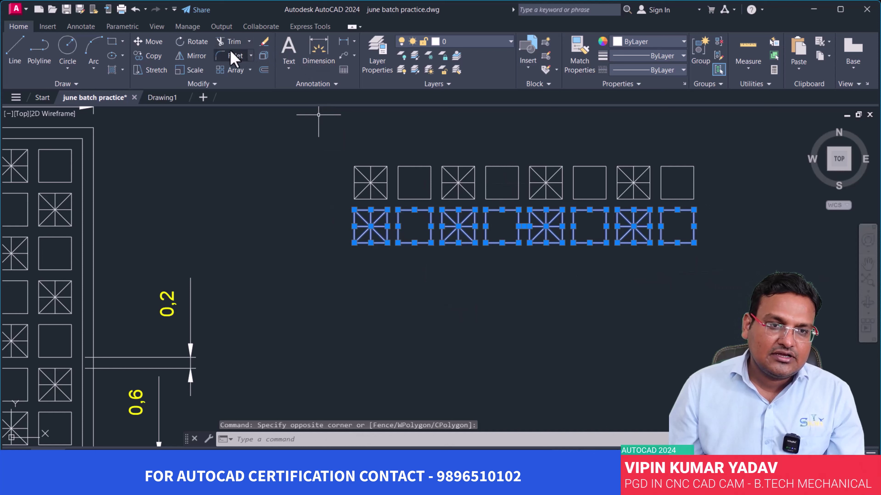
{"action": "left_click", "coordinate": [191, 42]}
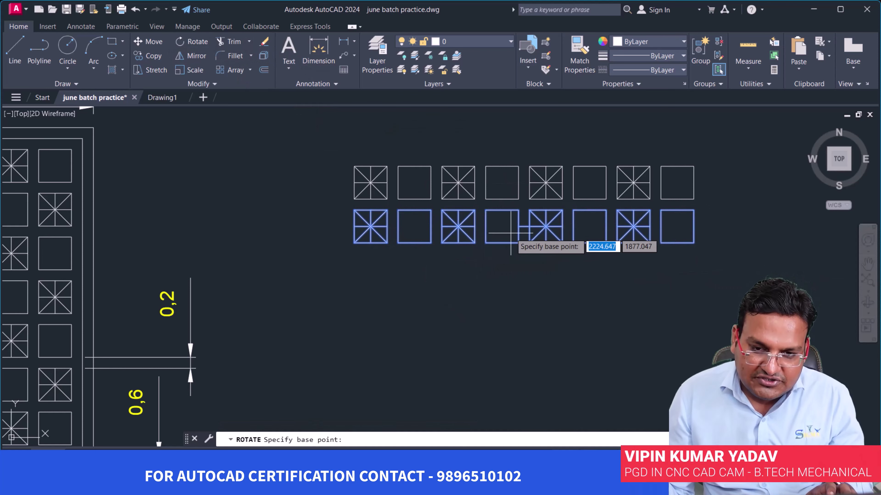
{"action": "left_click", "coordinate": [523, 226]}
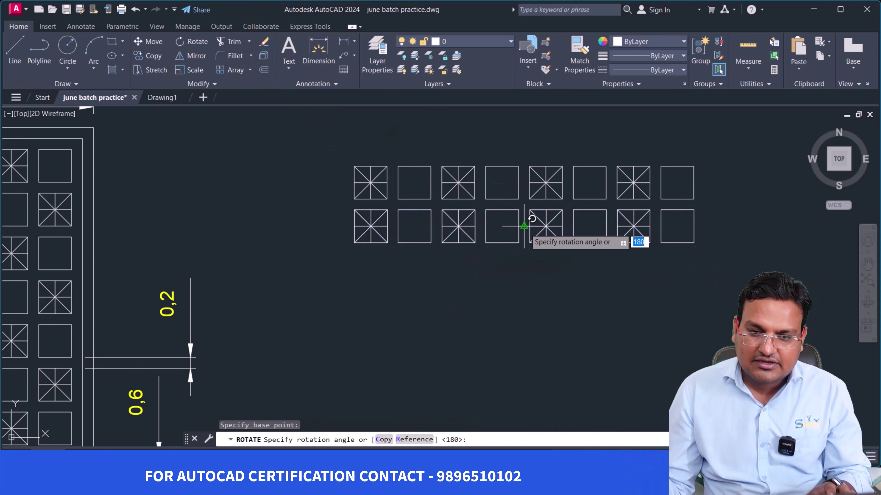
{"action": "type", "text": "1"}
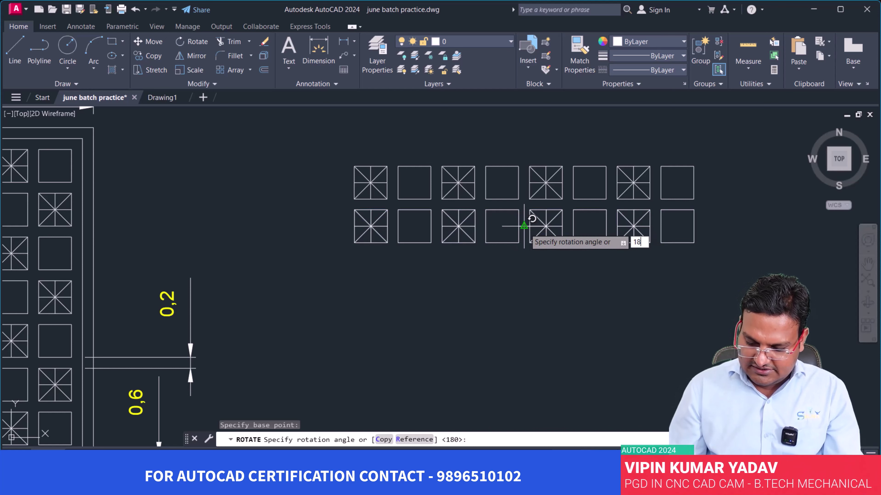
{"action": "key", "text": "Return"}
{"action": "key", "text": "Return"}
{"action": "scroll", "coordinate": [552, 243], "scroll_direction": "down", "scroll_amount": 3}
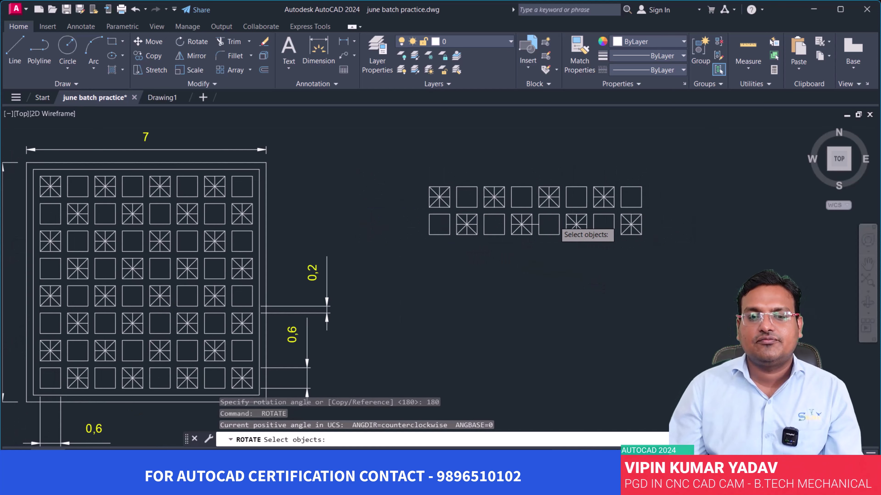
{"action": "scroll", "coordinate": [546, 253], "scroll_direction": "down", "scroll_amount": 1}
{"action": "key", "text": "Return"}
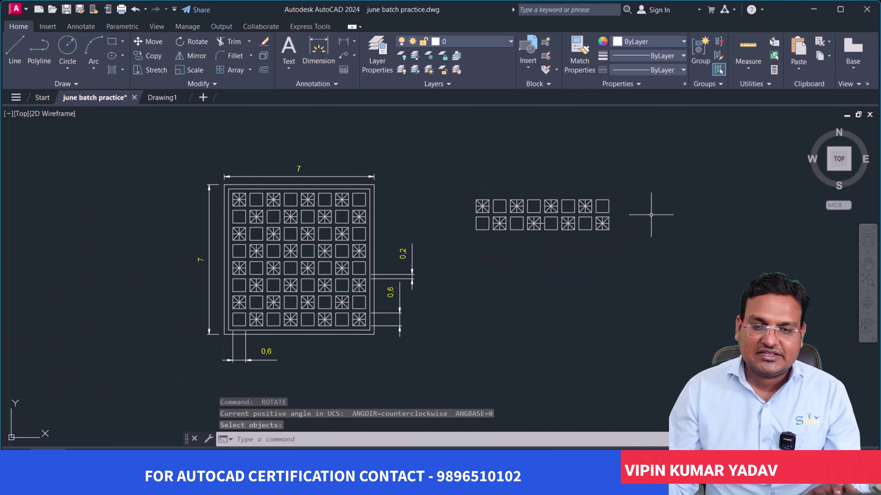
- Array the two-row strip four times downward at 1.6 spacing into an 8×8 grid
{"action": "left_click", "coordinate": [641, 237]}
{"action": "left_click", "coordinate": [452, 135]}
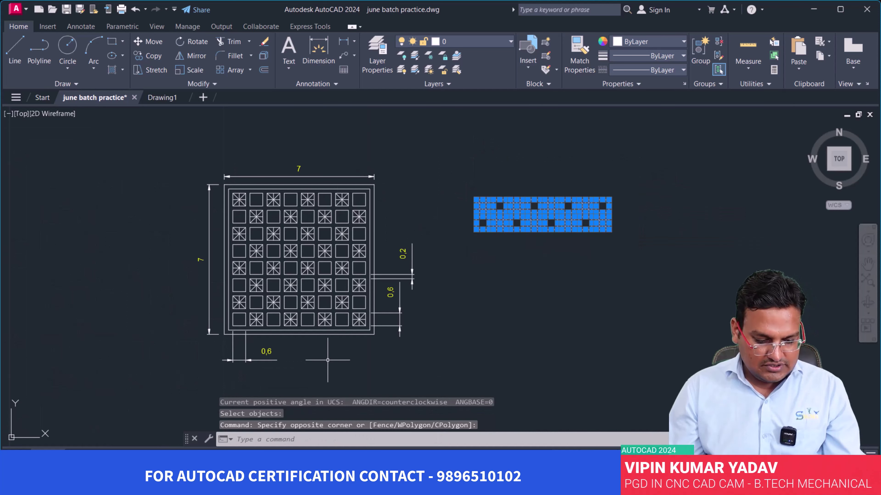
{"action": "type", "text": "co"}
{"action": "key", "text": "Return"}
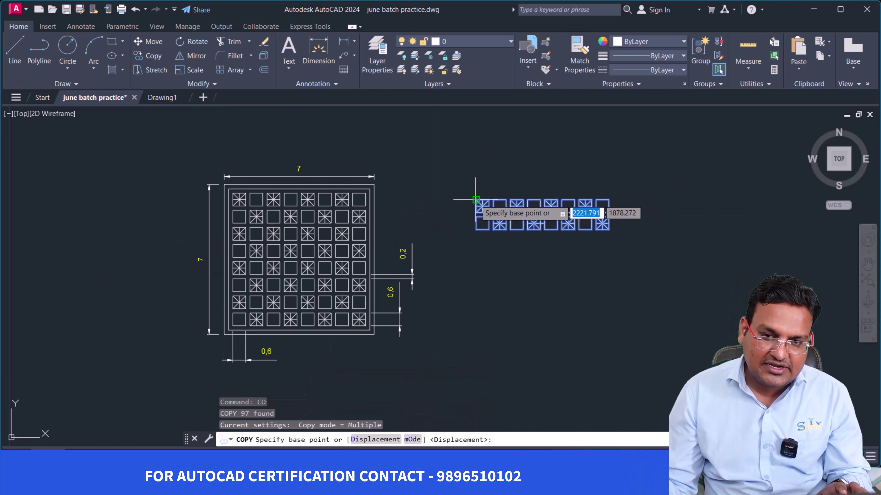
{"action": "left_click", "coordinate": [476, 200]}
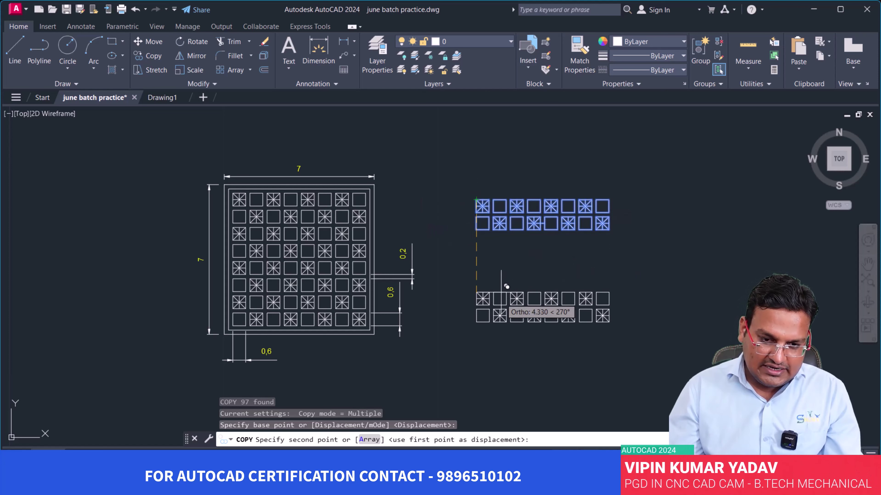
{"action": "left_click", "coordinate": [369, 440]}
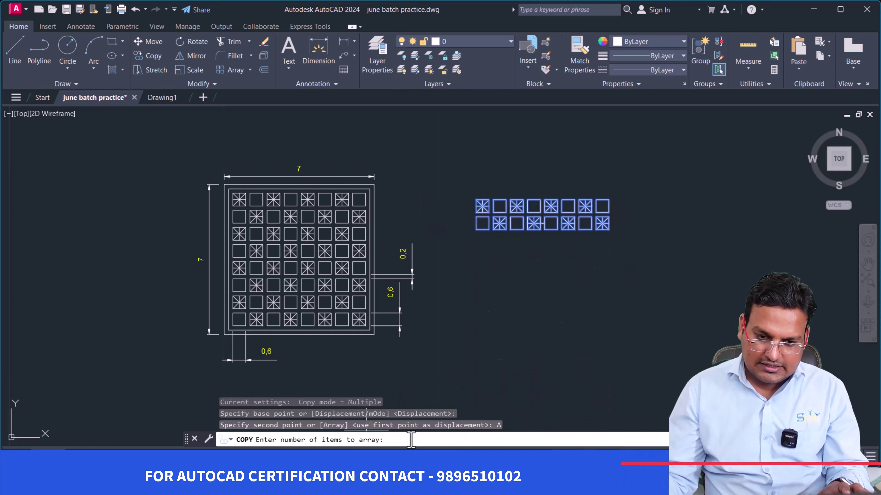
{"action": "type", "text": "4"}
{"action": "key", "text": "Return"}
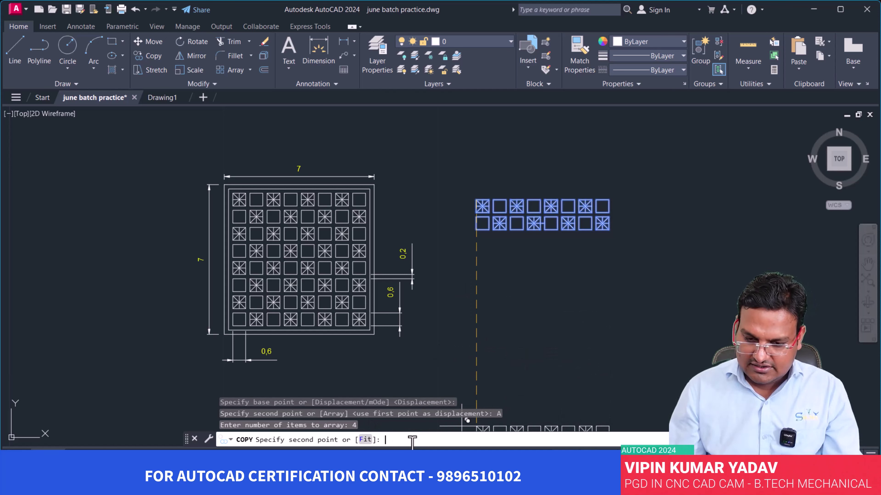
{"action": "type", "text": "1.6"}
{"action": "key", "text": "Return"}
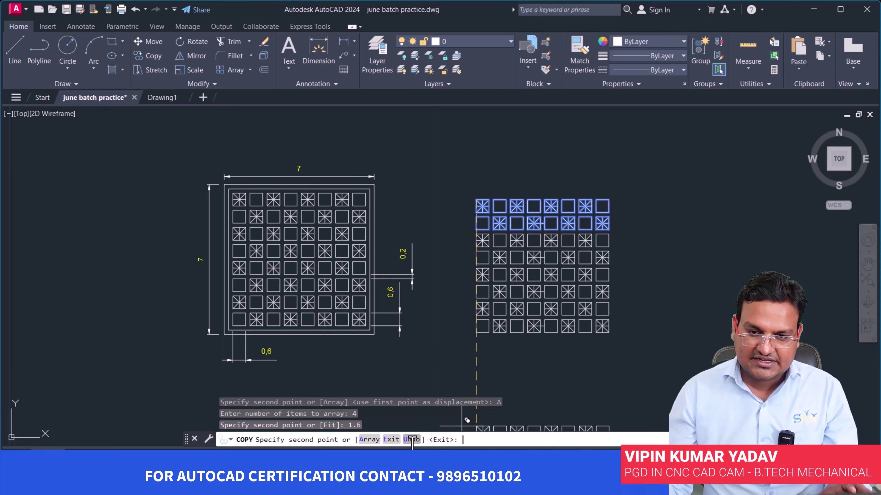
{"action": "key", "text": "Return"}
{"action": "scroll", "coordinate": [521, 305], "scroll_direction": "down", "scroll_amount": 2}
{"action": "scroll", "coordinate": [522, 305], "scroll_direction": "down", "scroll_amount": 2}
{"action": "scroll", "coordinate": [502, 288], "scroll_direction": "up", "scroll_amount": 4}
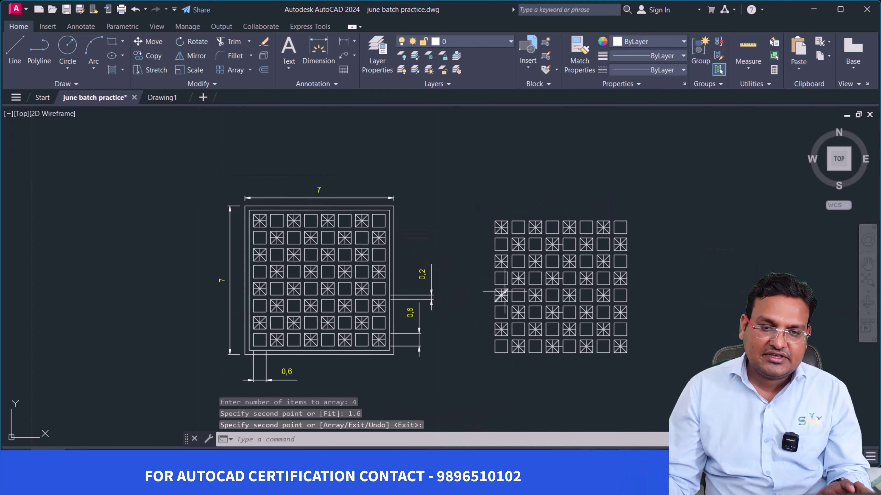
{"action": "scroll", "coordinate": [508, 241], "scroll_direction": "up", "scroll_amount": 4}
{"action": "scroll", "coordinate": [451, 215], "scroll_direction": "down", "scroll_amount": 4}
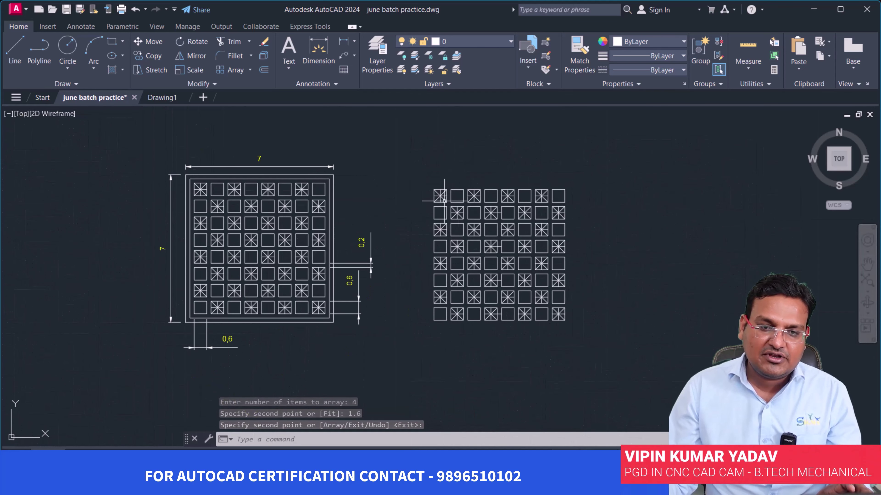
{"action": "left_click", "coordinate": [637, 343]}
- Move the 8x8 grid by its top-left corner into the double square border
{"action": "left_click", "coordinate": [414, 178]}
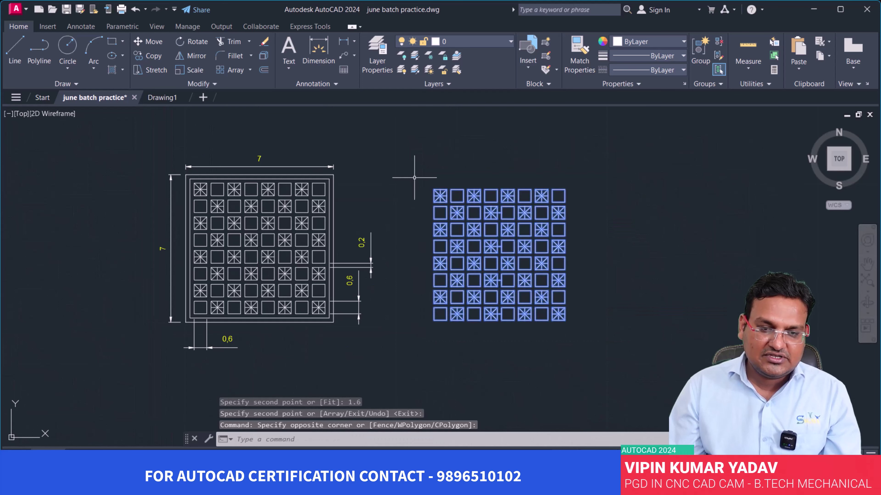
{"action": "type", "text": "m"}
{"action": "key", "text": "Return"}
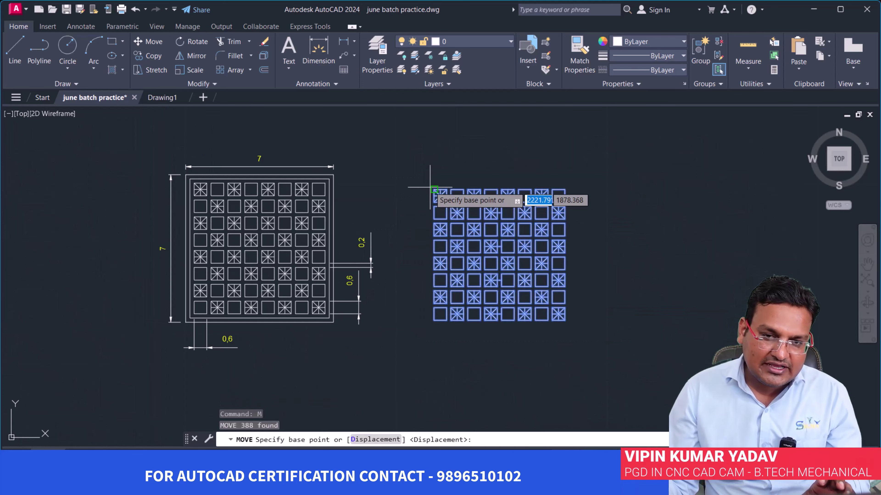
{"action": "left_click", "coordinate": [433, 189]}
{"action": "mouse_move", "coordinate": [591, 214]}
{"action": "middle_mouse_down"}
{"action": "mouse_move", "coordinate": [401, 252]}
{"action": "mouse_move", "coordinate": [222, 212]}
{"action": "middle_mouse_up"}
{"action": "key", "text": "F8"}
{"action": "scroll", "coordinate": [333, 180], "scroll_direction": "up", "scroll_amount": 4}
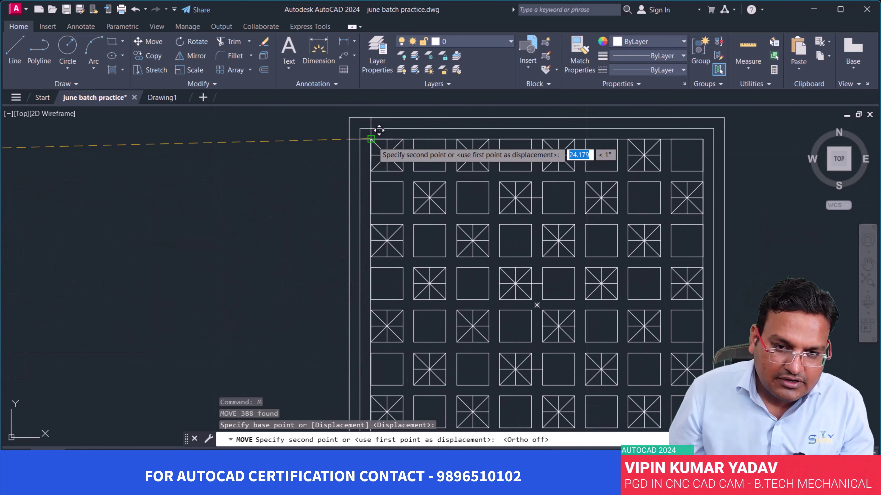
{"action": "left_click", "coordinate": [371, 139]}
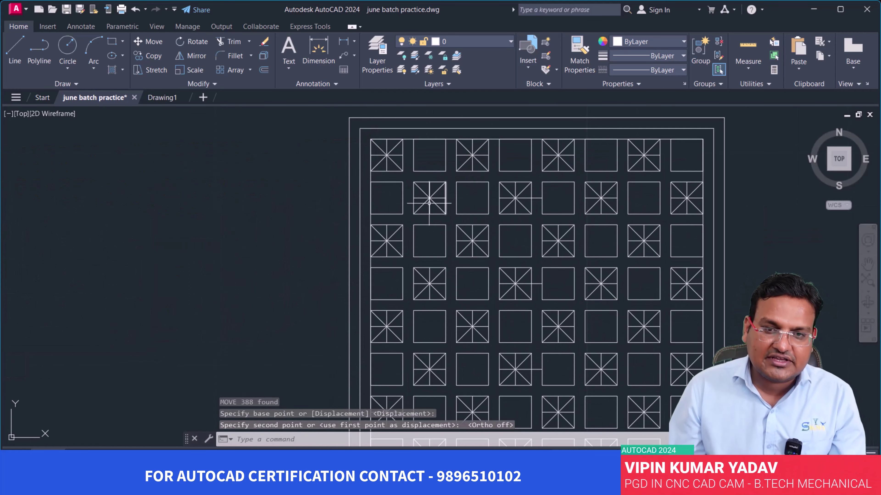
- Erase the leftover extra rectangle
{"action": "left_click", "coordinate": [537, 139]}
{"action": "type", "text": "e"}
{"action": "key", "text": "Return"}
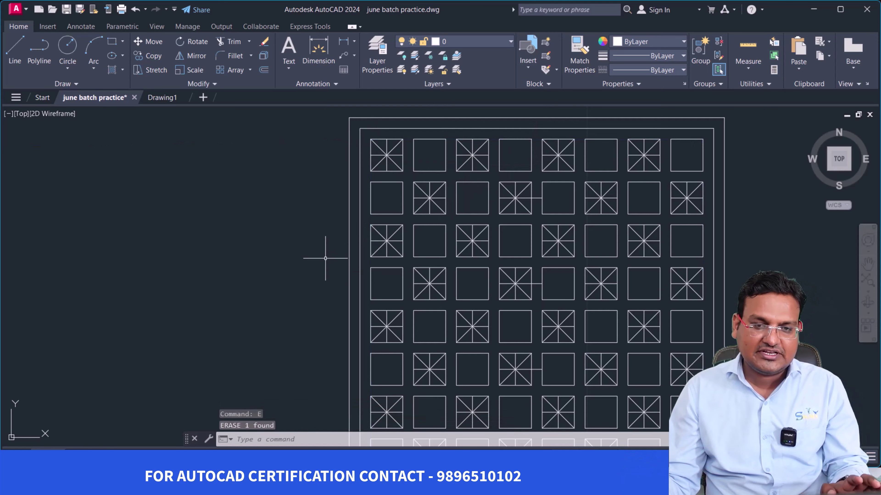
{"action": "scroll", "coordinate": [452, 243], "scroll_direction": "down", "scroll_amount": 4}
- Move the whole rebuilt plate, all 390 objects, beside the dimensioned 7x7 plate
{"action": "left_click", "coordinate": [597, 367]}
{"action": "left_click", "coordinate": [358, 191]}
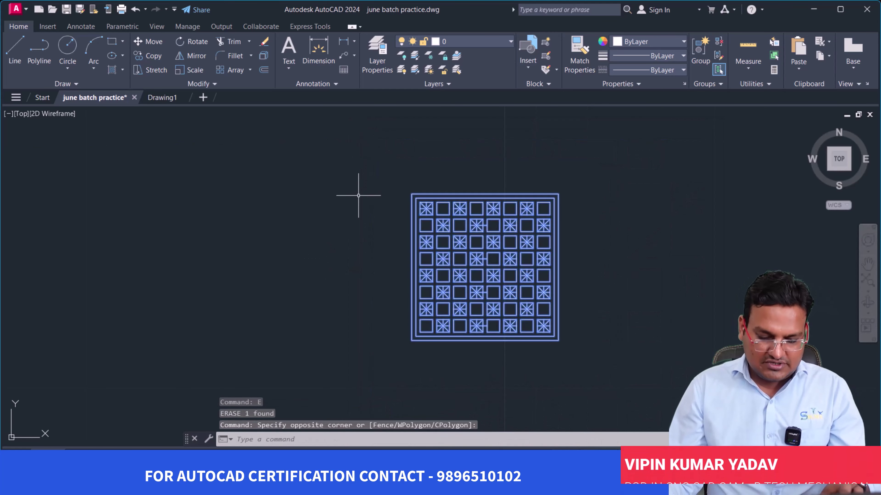
{"action": "type", "text": "m"}
{"action": "key", "text": "Return"}
{"action": "left_click", "coordinate": [354, 222]}
{"action": "middle_click_drag", "start_coordinate": [328, 213], "coordinate": [708, 201]}
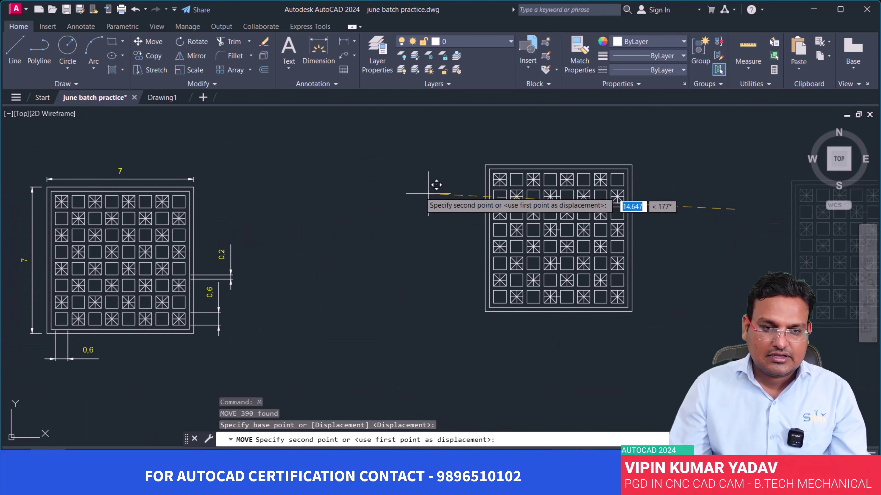
{"action": "left_click", "coordinate": [261, 212]}
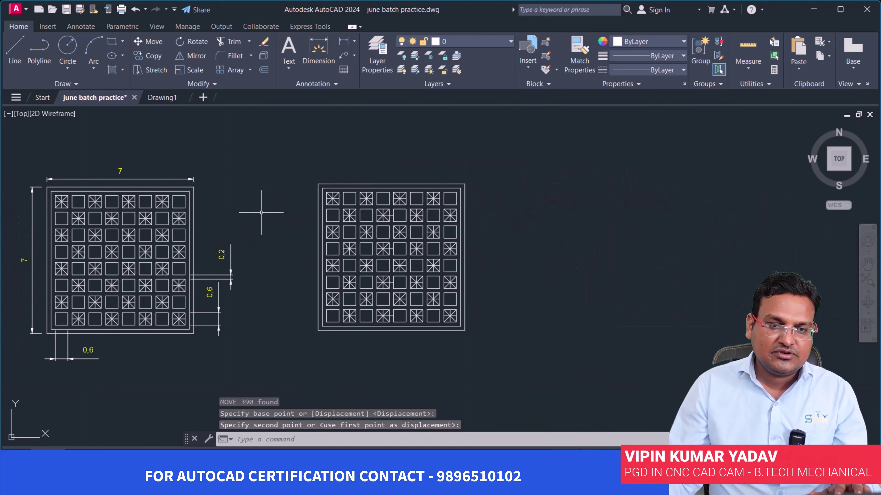
{"action": "middle_click_drag", "start_coordinate": [273, 250], "coordinate": [439, 227]}
{"action": "scroll", "coordinate": [438, 226], "scroll_direction": "up", "scroll_amount": 2}
{"action": "scroll", "coordinate": [403, 226], "scroll_direction": "up", "scroll_amount": 2}
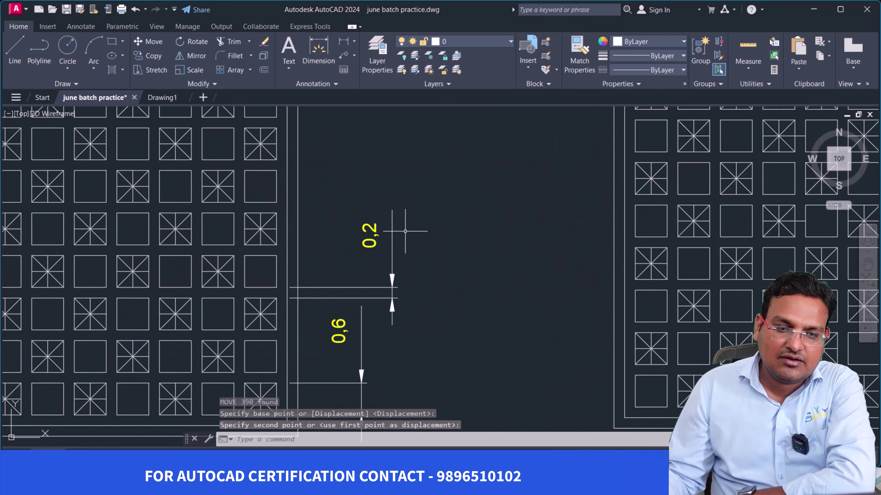
{"action": "scroll", "coordinate": [416, 264], "scroll_direction": "down", "scroll_amount": 2}
{"action": "scroll", "coordinate": [530, 299], "scroll_direction": "down", "scroll_amount": 2}
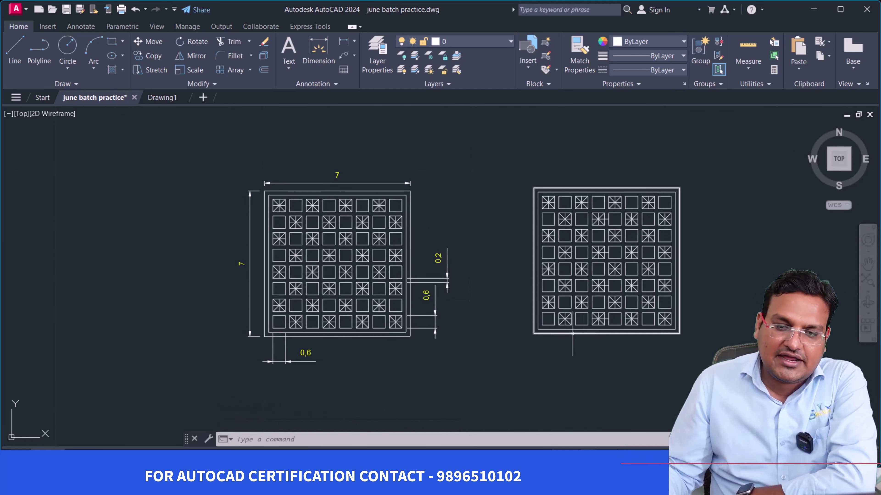
{"action": "scroll", "coordinate": [572, 343], "scroll_direction": "up", "scroll_amount": 4}
{"action": "scroll", "coordinate": [563, 344], "scroll_direction": "down", "scroll_amount": 4}
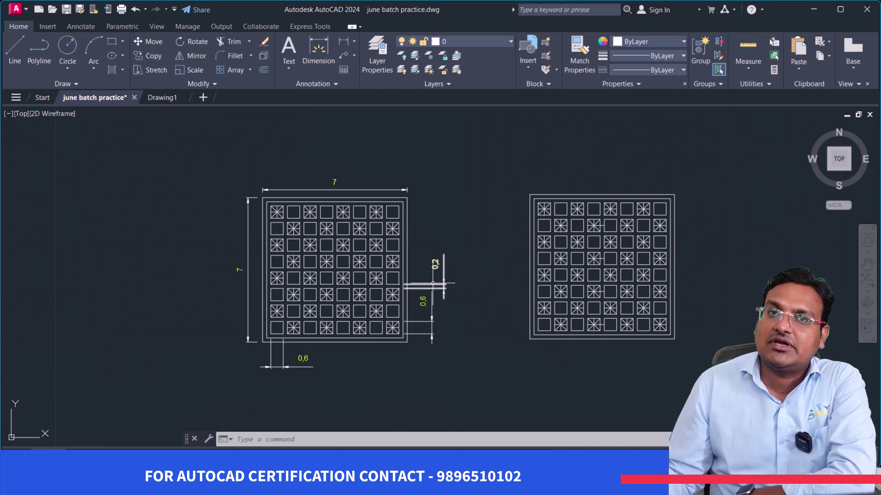
{"action": "scroll", "coordinate": [472, 297], "scroll_direction": "up", "scroll_amount": 2}
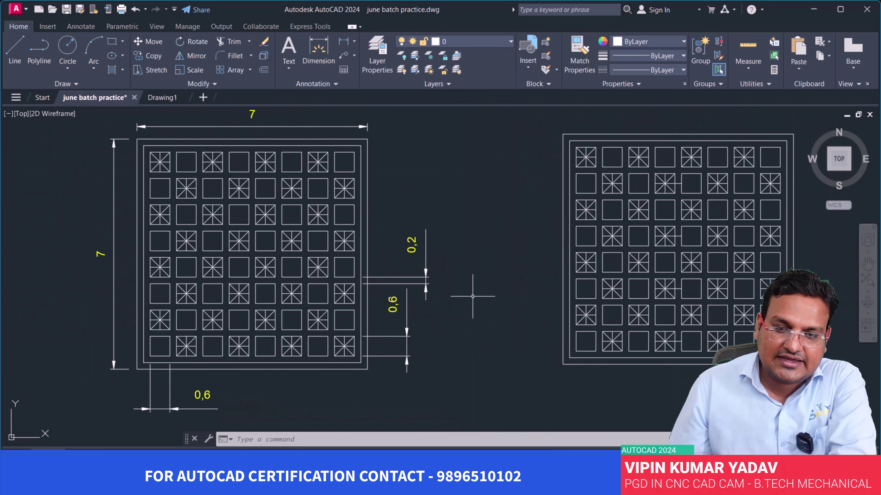
{"action": "scroll", "coordinate": [477, 296], "scroll_direction": "down", "scroll_amount": 2}
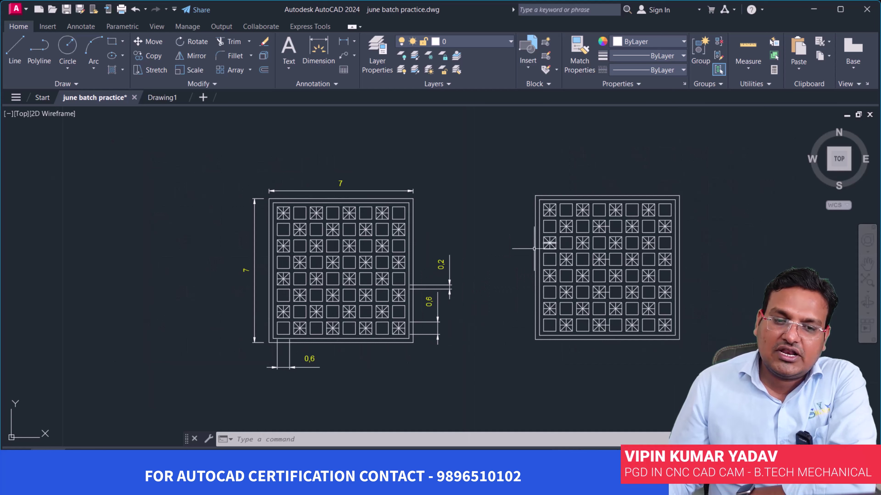
{"action": "middle_click_drag", "start_coordinate": [645, 253], "coordinate": [693, 281]}
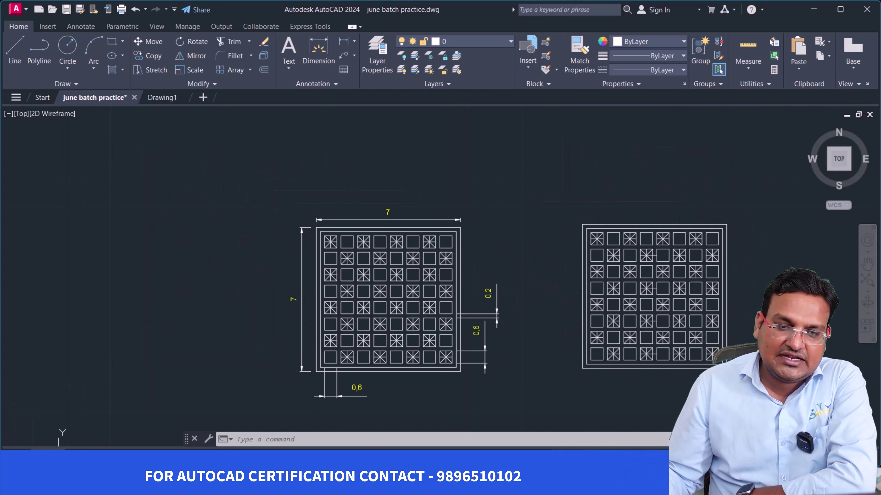
{"action": "middle_click_drag", "start_coordinate": [327, 248], "coordinate": [337, 272]}
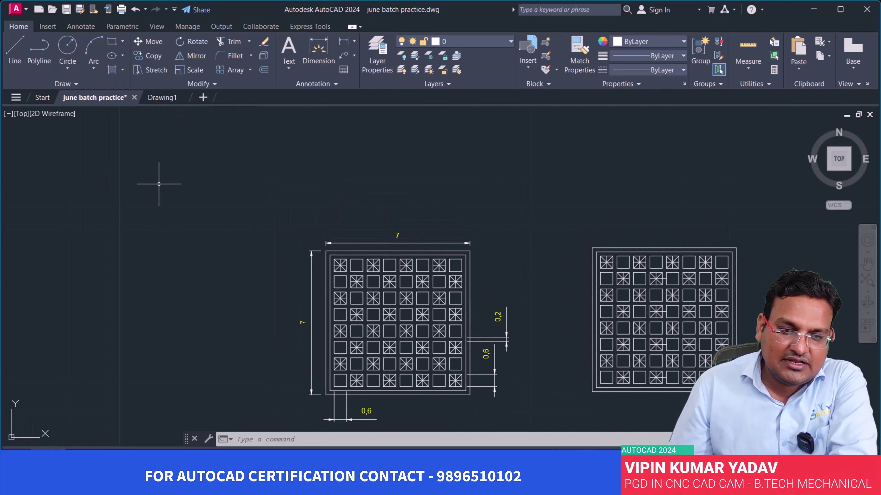
{"action": "scroll", "coordinate": [363, 274], "scroll_direction": "up", "scroll_amount": 2}
{"action": "left_click", "coordinate": [363, 260]}
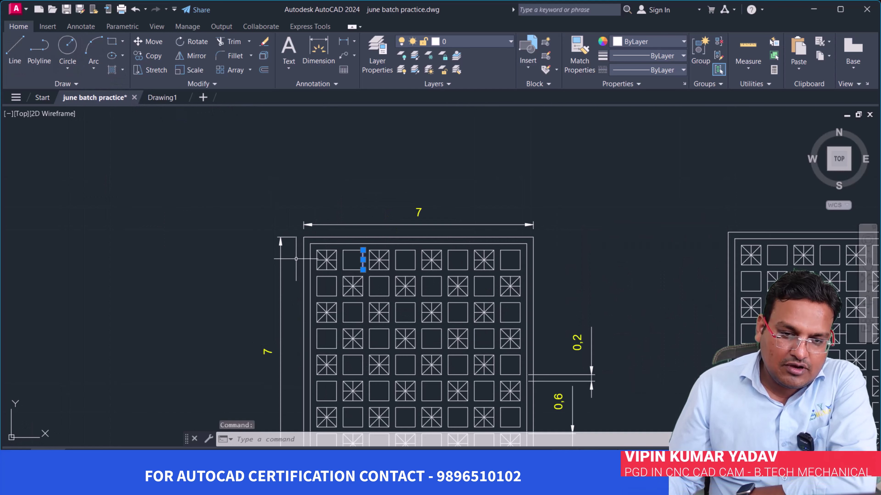
{"action": "left_click", "coordinate": [366, 273]}
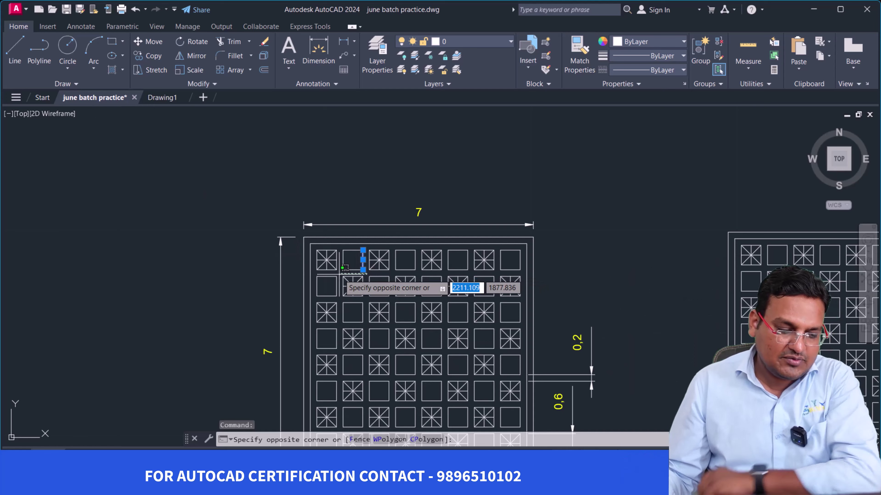
{"action": "key", "text": "Escape"}
{"action": "scroll", "coordinate": [361, 274], "scroll_direction": "up", "scroll_amount": 4}
{"action": "key", "text": "Escape"}
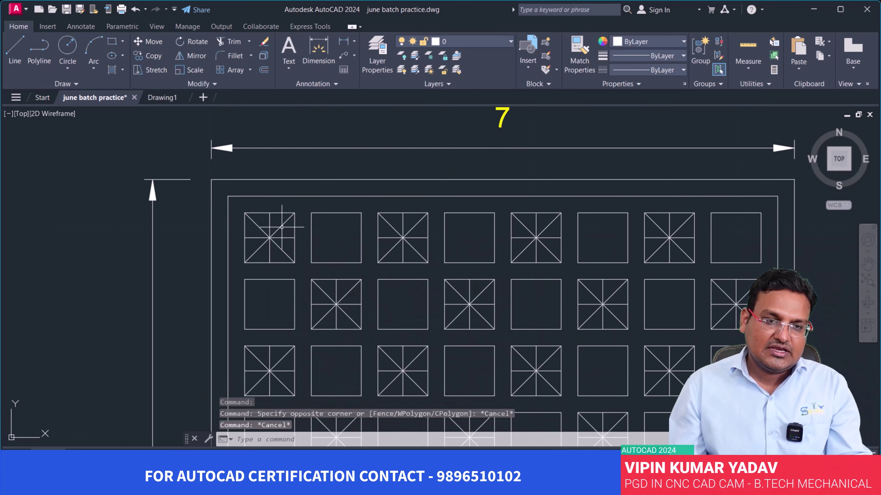
{"action": "scroll", "coordinate": [381, 239], "scroll_direction": "down", "scroll_amount": 3}
{"action": "scroll", "coordinate": [450, 281], "scroll_direction": "down", "scroll_amount": 2}
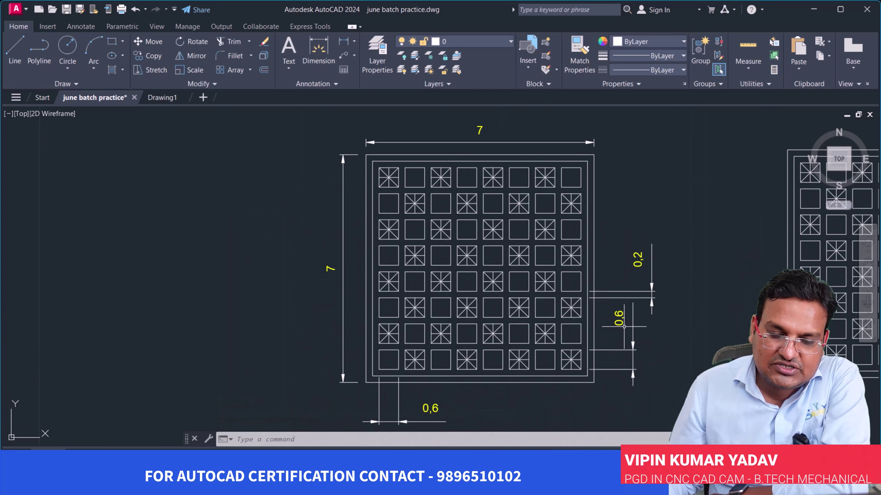
{"action": "scroll", "coordinate": [390, 182], "scroll_direction": "up", "scroll_amount": 2}
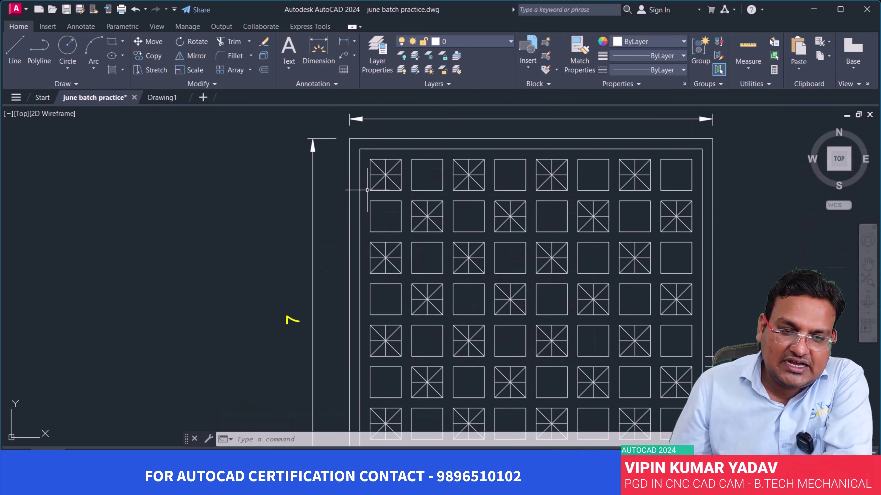
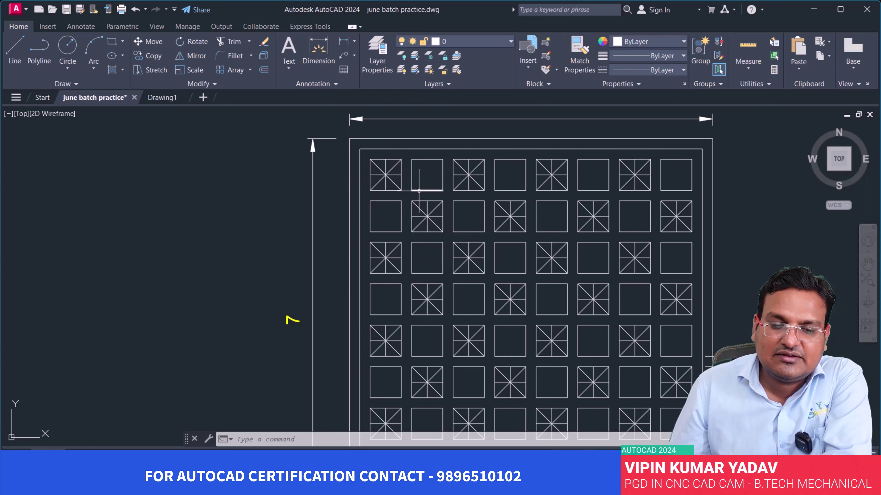
- Start a line in the empty space above the grids, undoing a misdirected first segment
{"action": "scroll", "coordinate": [419, 190], "scroll_direction": "down", "scroll_amount": 4}
{"action": "middle_click_drag", "start_coordinate": [548, 267], "coordinate": [505, 388]}
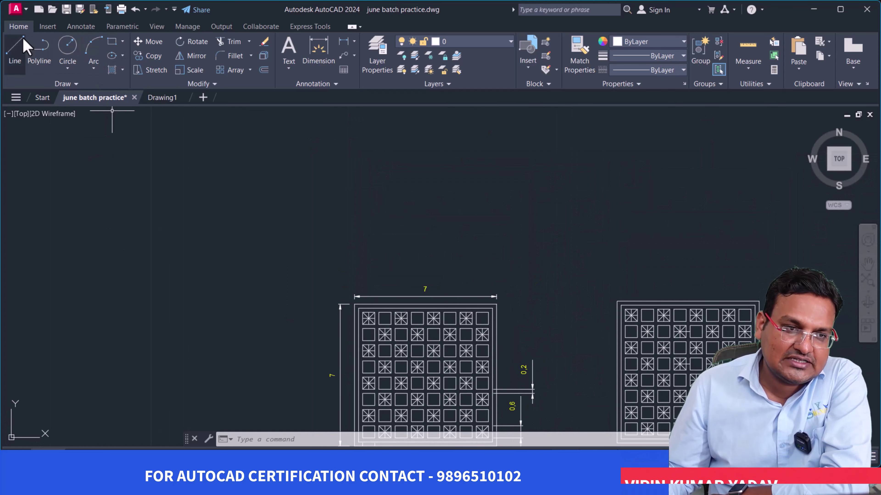
{"action": "left_click", "coordinate": [16, 47]}
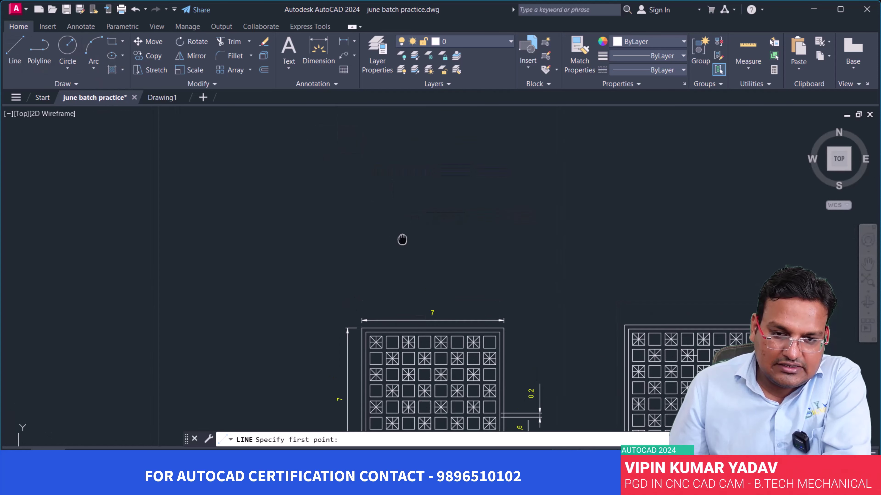
{"action": "middle_click_drag", "start_coordinate": [403, 240], "coordinate": [412, 303]}
{"action": "left_click", "coordinate": [354, 173]}
{"action": "key", "text": "BackSpace"}
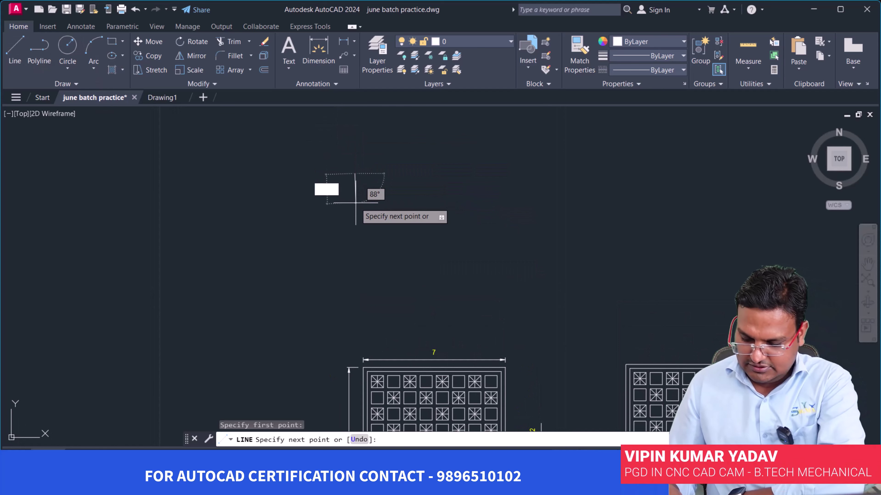
{"action": "type", "text": "0.6"}
{"action": "key", "text": "Return"}
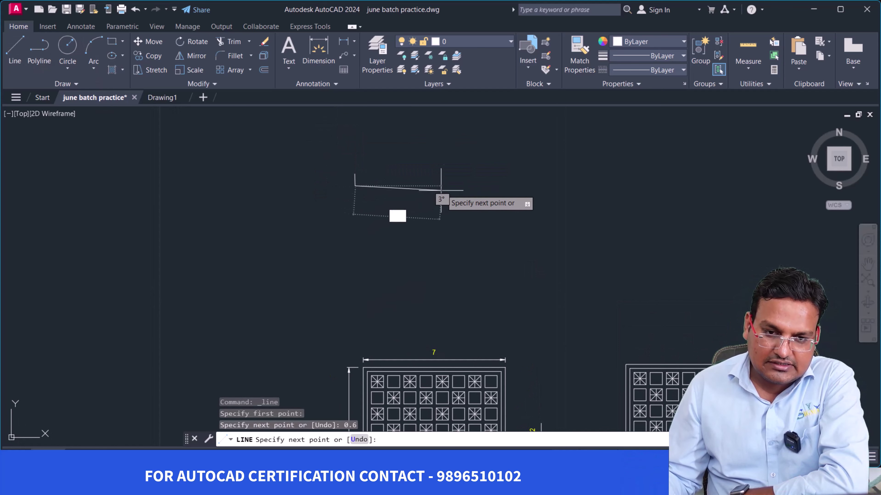
{"action": "key", "text": "ctrl+z"}
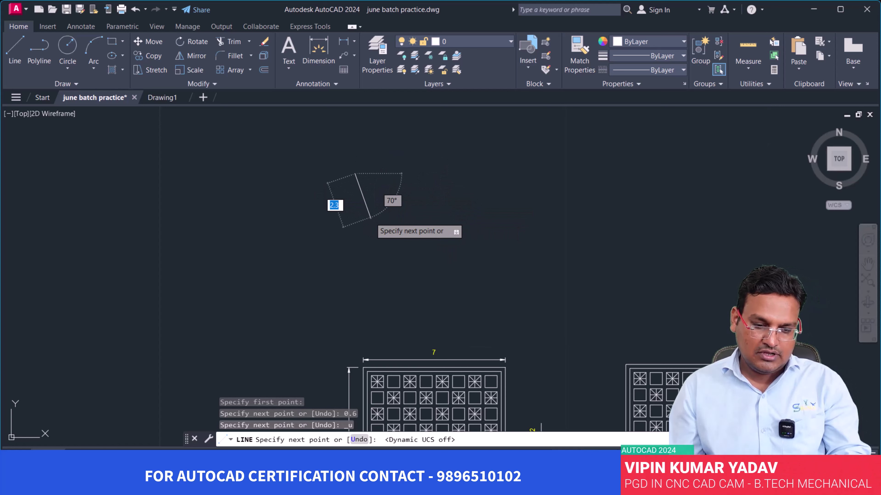
- With Ortho on, draw four 0.6 sides to close a small square
{"action": "key", "text": "F8"}
{"action": "type", "text": "0.6"}
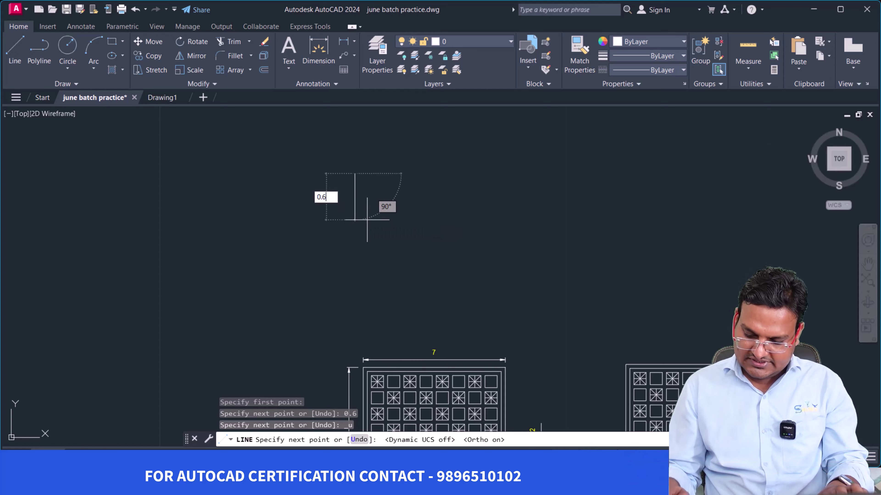
{"action": "key", "text": "Return"}
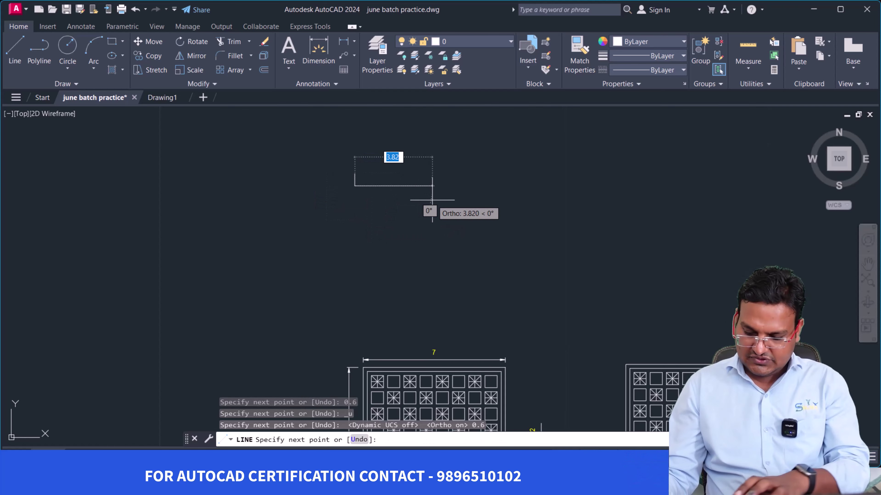
{"action": "type", "text": "0.6"}
{"action": "key", "text": "Return"}
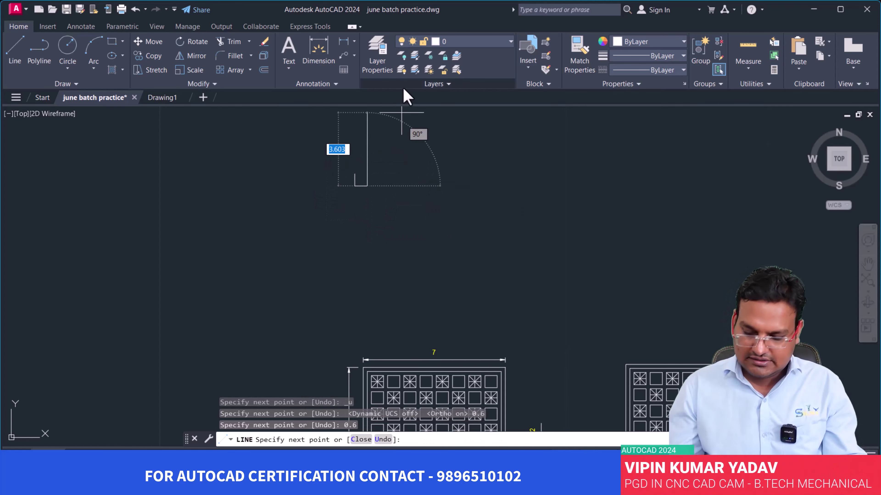
{"action": "type", "text": "0.6"}
{"action": "key", "text": "Return"}
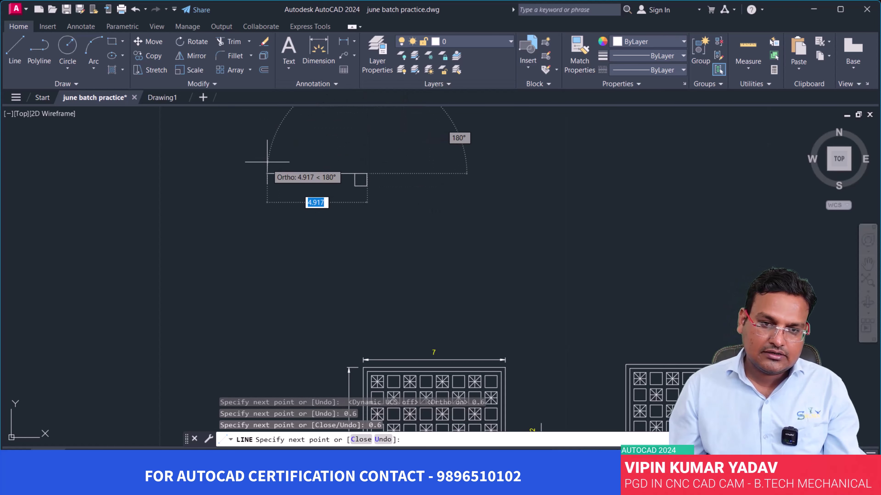
{"action": "type", "text": "6"}
{"action": "key", "text": "Return"}
{"action": "key", "text": "Return"}
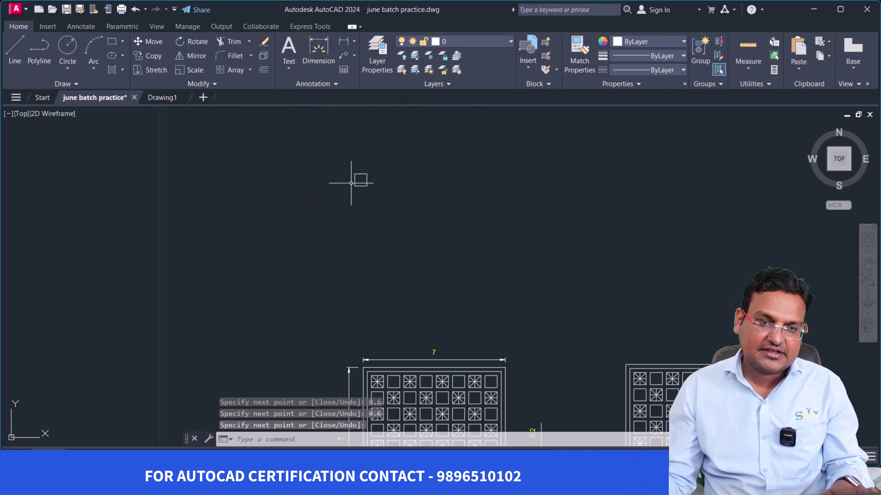
- Copy the square 0.8 to the right, based at its lower-left corner
{"action": "left_click", "coordinate": [377, 197]}
{"action": "left_click", "coordinate": [335, 150]}
{"action": "type", "text": "CO"}
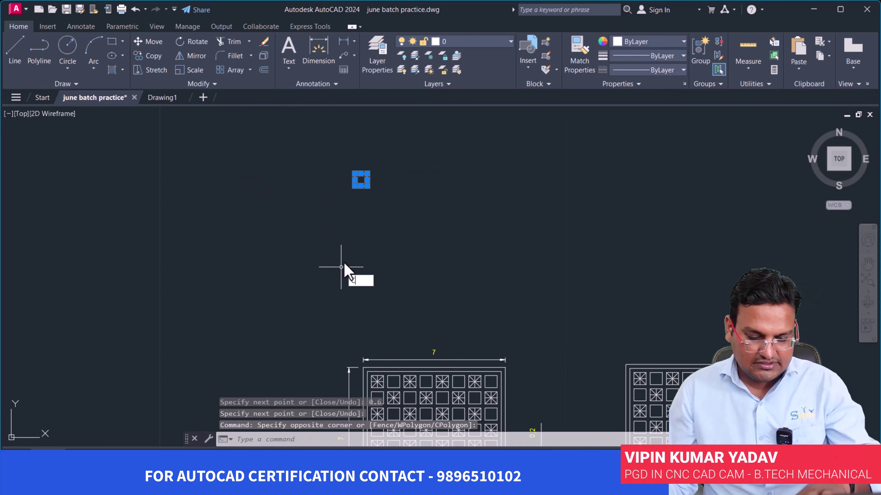
{"action": "key", "text": "Return"}
{"action": "scroll", "coordinate": [379, 180], "scroll_direction": "up", "scroll_amount": 5}
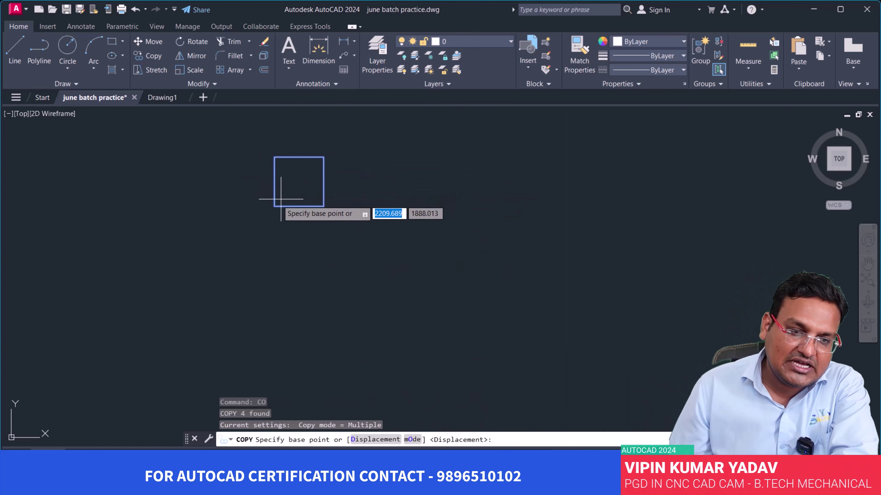
{"action": "left_click", "coordinate": [275, 207]}
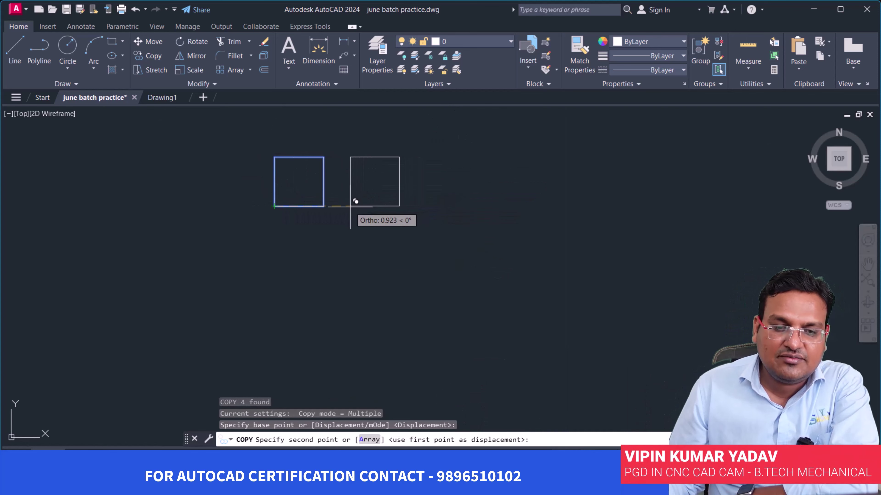
{"action": "type", "text": "0."}
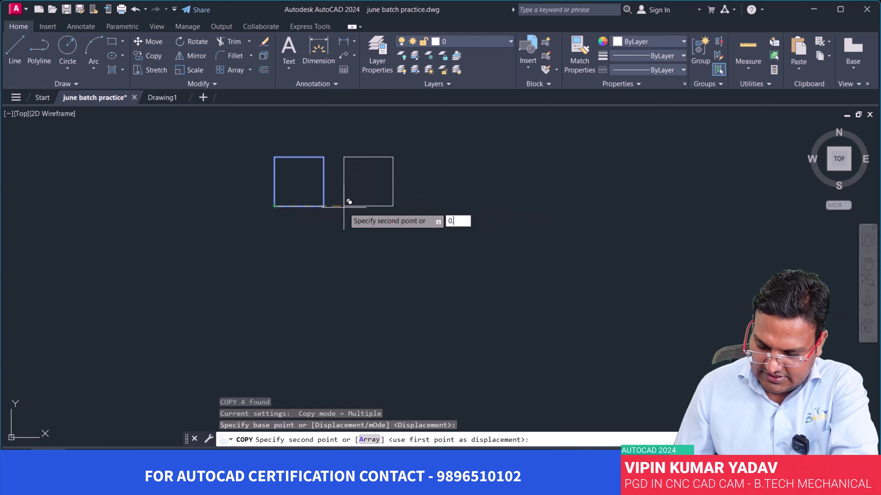
{"action": "key", "text": "BackSpace"}
{"action": "type", "text": "8"}
{"action": "key", "text": "Return"}
{"action": "key", "text": "Return"}
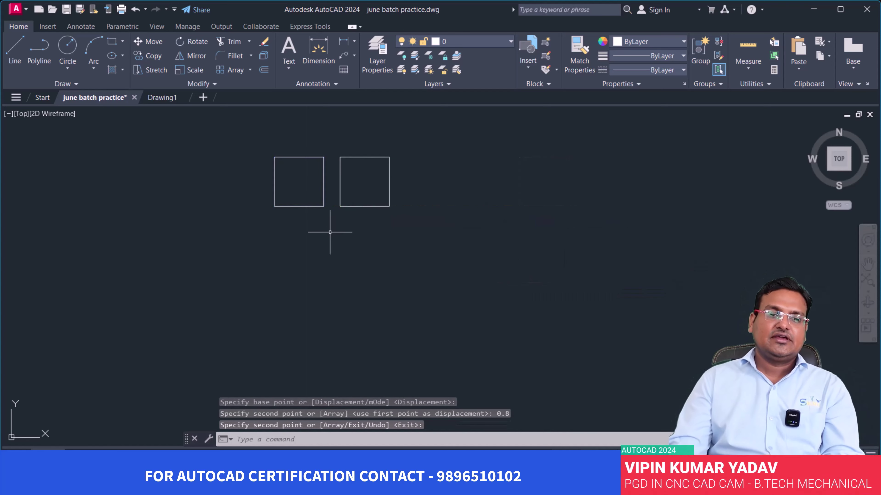
{"action": "middle_click_drag", "start_coordinate": [369, 206], "coordinate": [394, 257]}
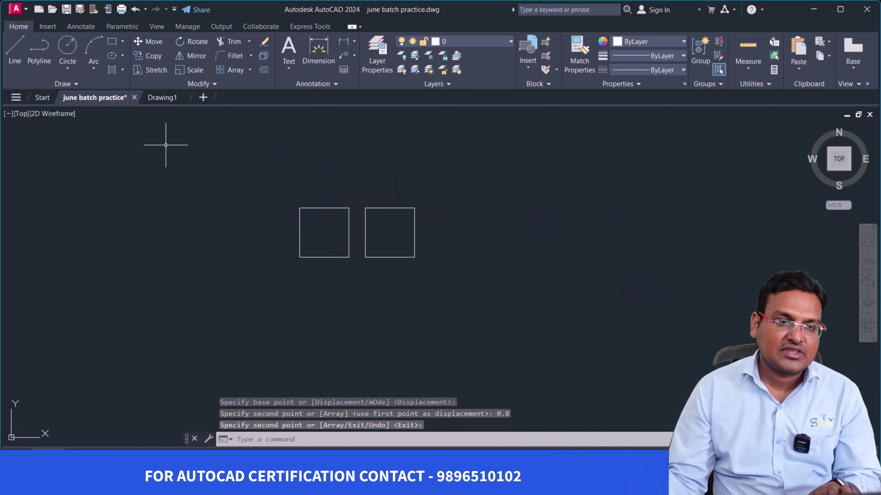
- Draw both corner-to-corner diagonals in the left square
{"action": "left_click", "coordinate": [19, 54]}
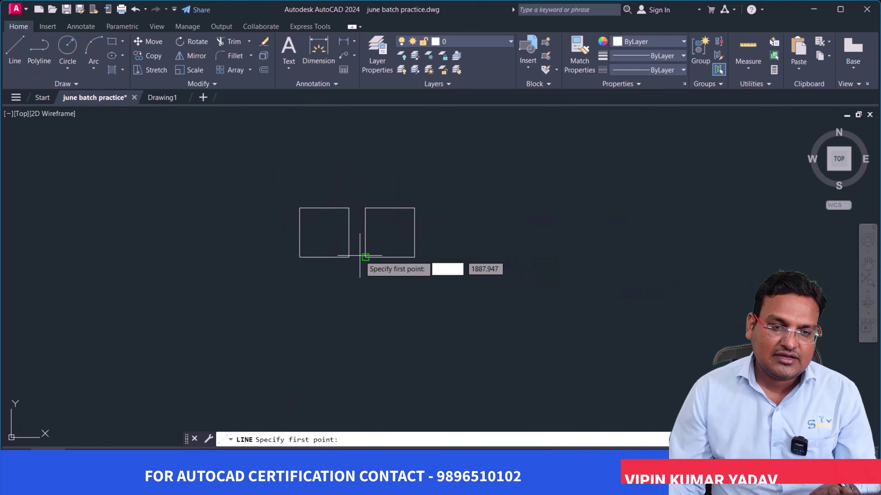
{"action": "left_click", "coordinate": [349, 257]}
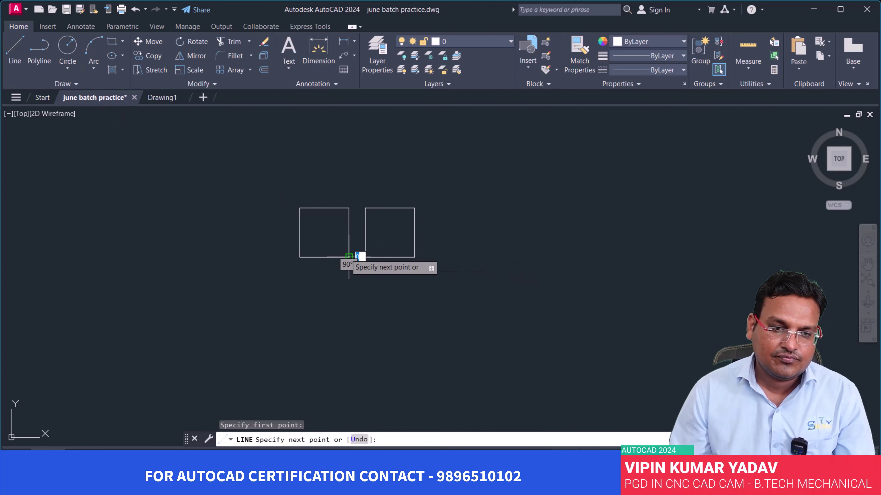
{"action": "left_click", "coordinate": [299, 209]}
{"action": "key", "text": "Return"}
{"action": "key", "text": "Return"}
{"action": "left_click", "coordinate": [299, 257]}
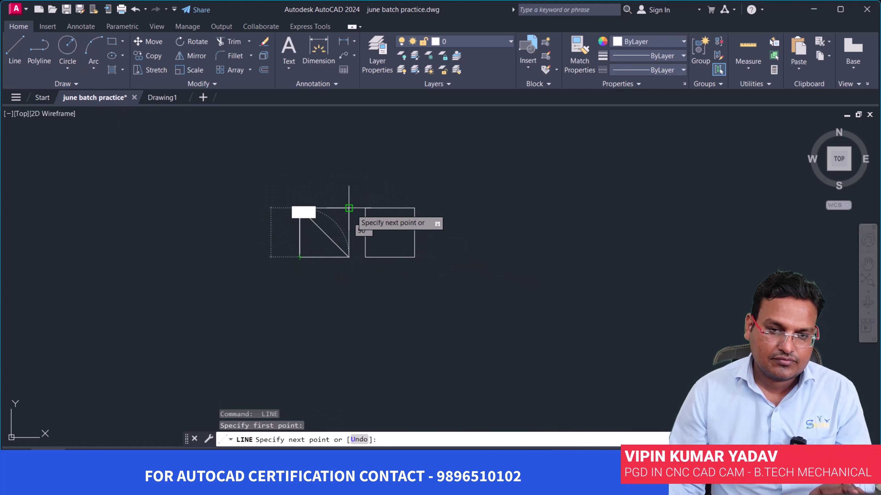
{"action": "left_click", "coordinate": [348, 208]}
- Add vertical and horizontal midpoint-to-midpoint centre lines in the left square
{"action": "key", "text": "Return"}
{"action": "key", "text": "Return"}
{"action": "left_click", "coordinate": [324, 257]}
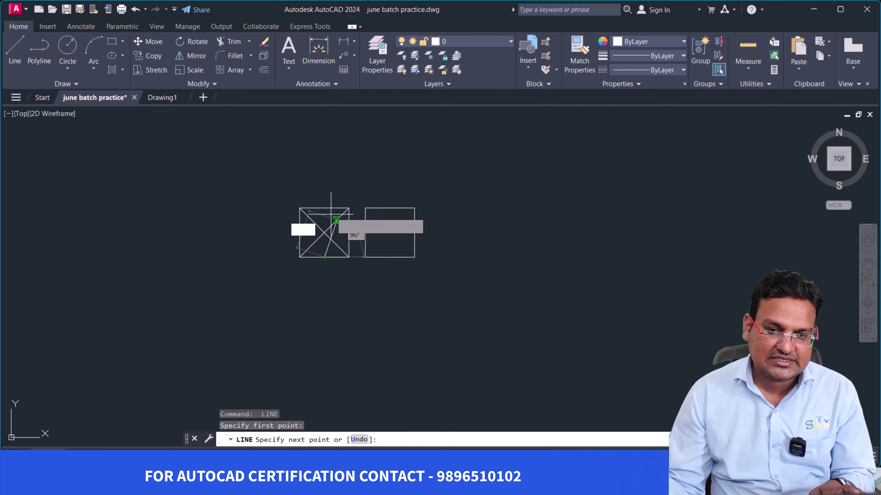
{"action": "left_click", "coordinate": [324, 209]}
{"action": "key", "text": "Return"}
{"action": "key", "text": "Return"}
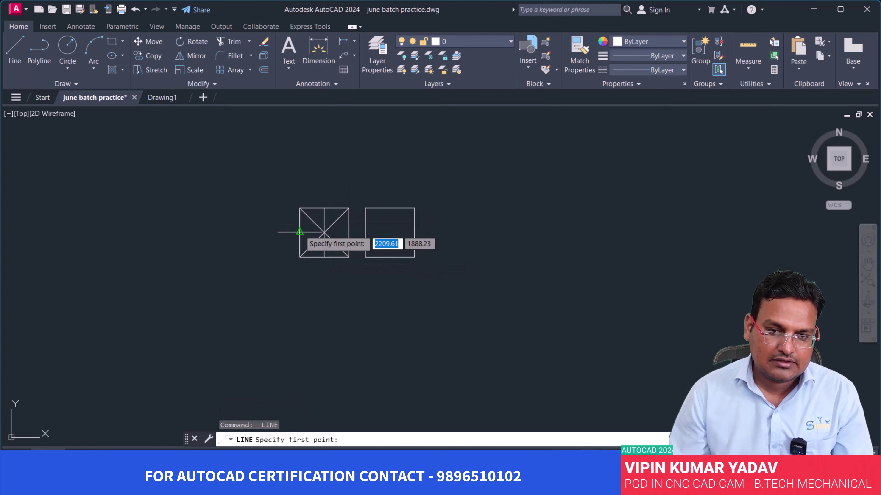
{"action": "left_click", "coordinate": [299, 232]}
{"action": "left_click", "coordinate": [349, 232]}
{"action": "key", "text": "Return"}
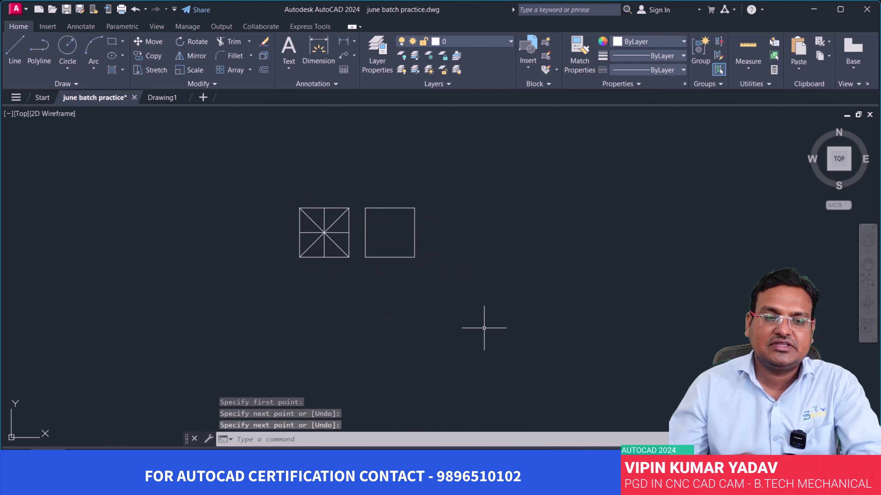
{"action": "middle_click_drag", "start_coordinate": [331, 254], "coordinate": [352, 247]}
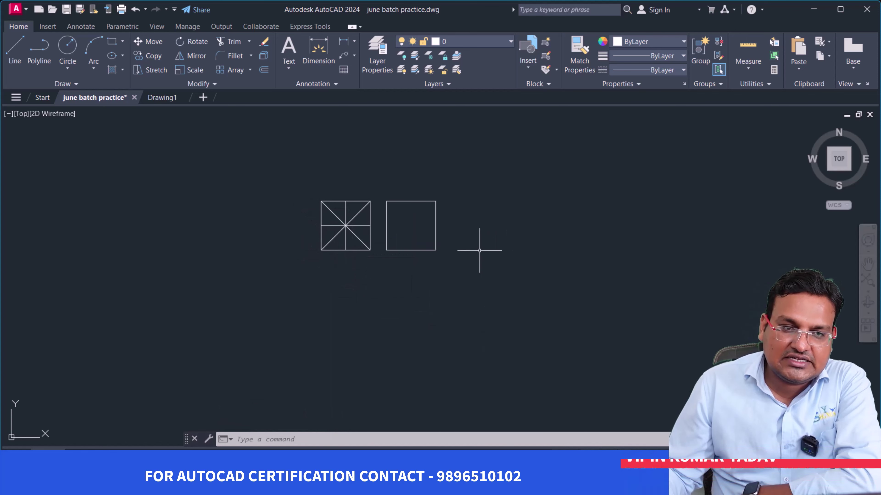
- Measure the 1.4 spacing between the squares with a linear dimension, then erase it
{"action": "left_click", "coordinate": [343, 43]}
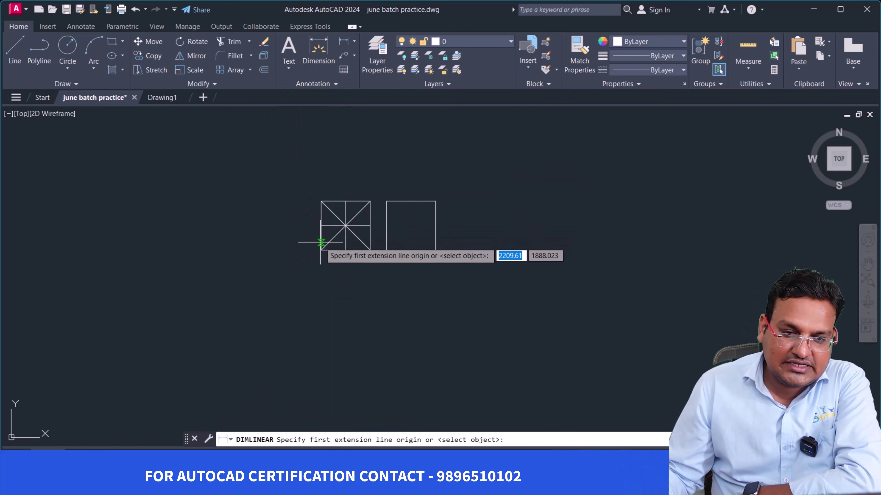
{"action": "left_click", "coordinate": [322, 251]}
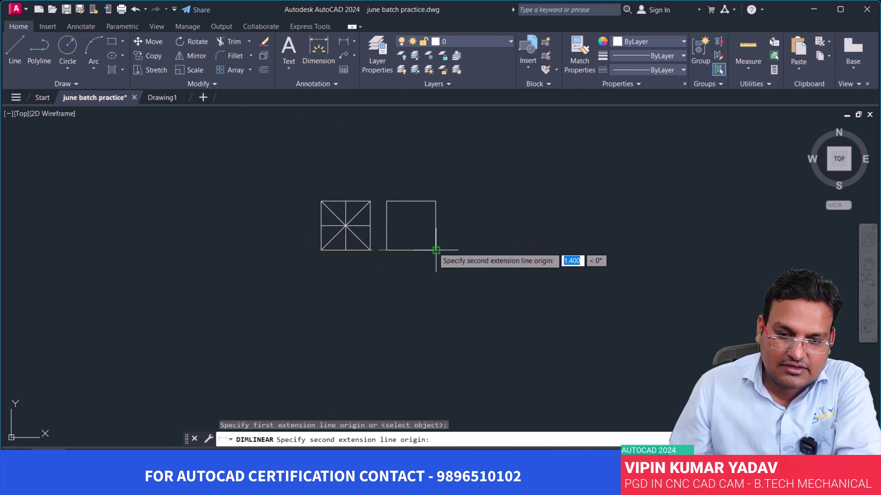
{"action": "left_click", "coordinate": [436, 250]}
{"action": "left_click", "coordinate": [425, 281]}
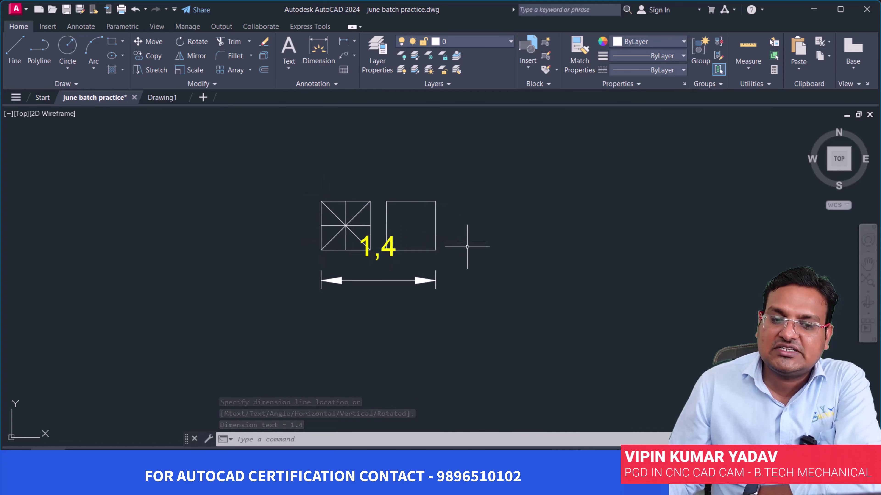
{"action": "left_click", "coordinate": [400, 282]}
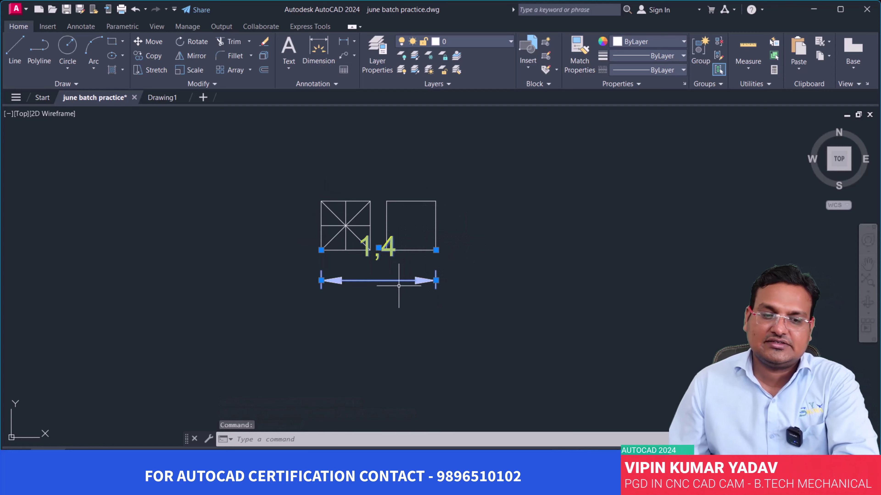
{"action": "type", "text": "e"}
{"action": "key", "text": "Return"}
- Copy the square pair 1.6 to the right as a test
{"action": "left_click", "coordinate": [456, 273]}
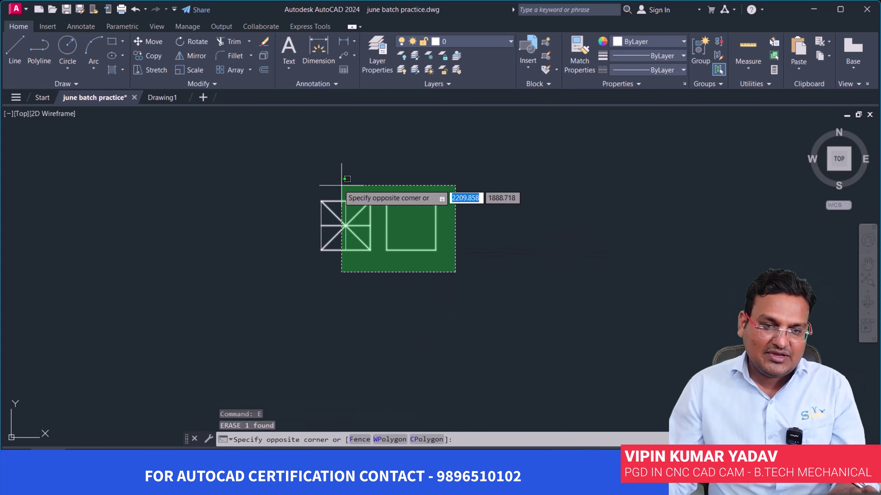
{"action": "left_click", "coordinate": [311, 216]}
{"action": "type", "text": "co"}
{"action": "key", "text": "Return"}
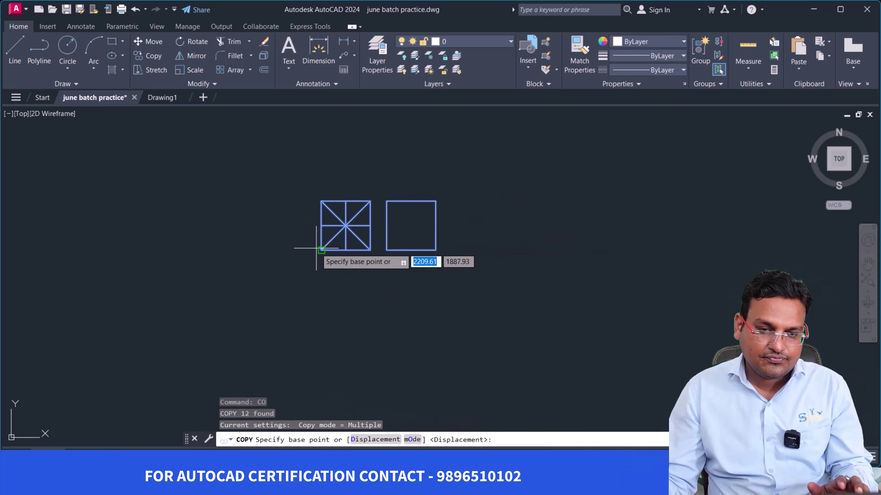
{"action": "left_click", "coordinate": [321, 250]}
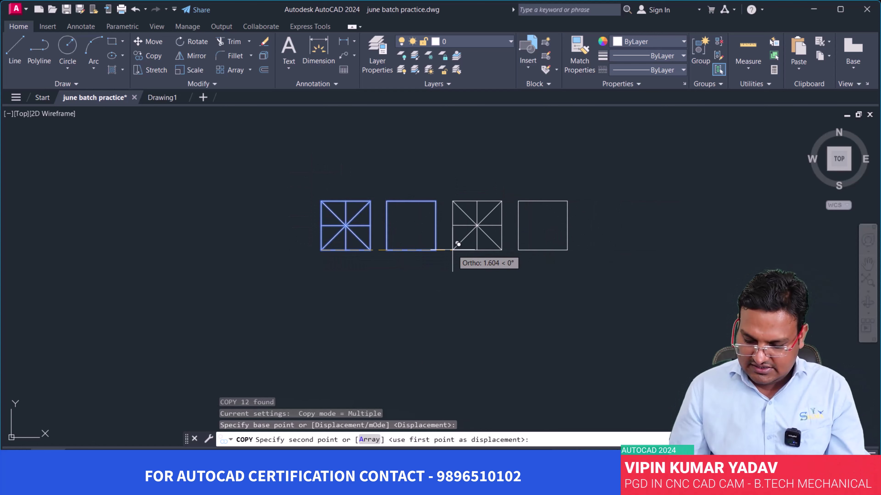
{"action": "type", "text": "1.6"}
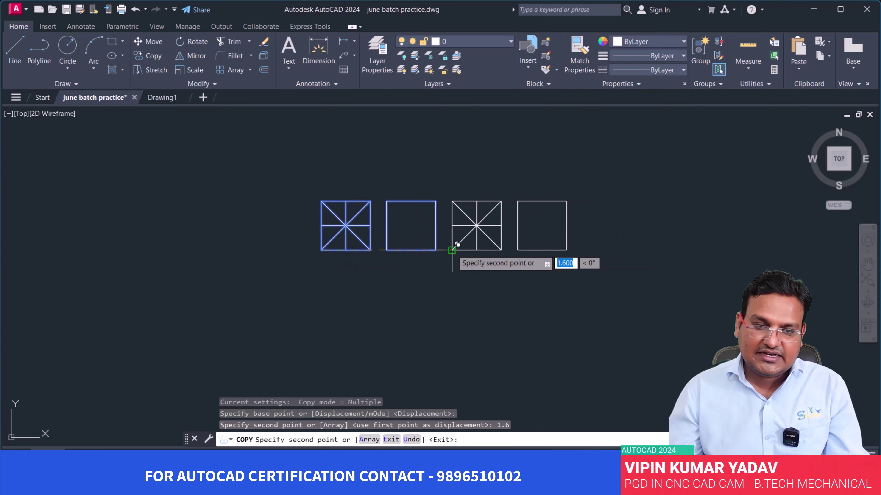
{"action": "key", "text": "Return"}
{"action": "key", "text": "Return"}
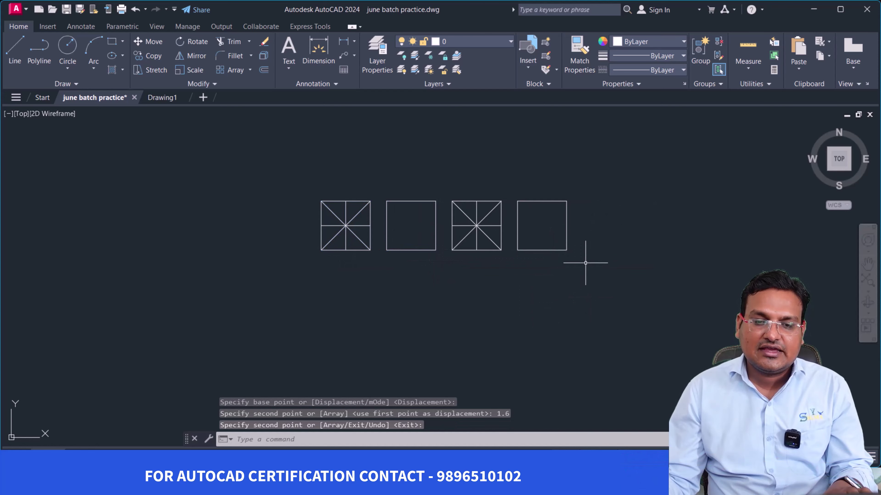
- Copy the pair another 1.6 right, then erase the four extra test squares
{"action": "left_click", "coordinate": [591, 264]}
{"action": "left_click", "coordinate": [424, 160]}
{"action": "type", "text": "co"}
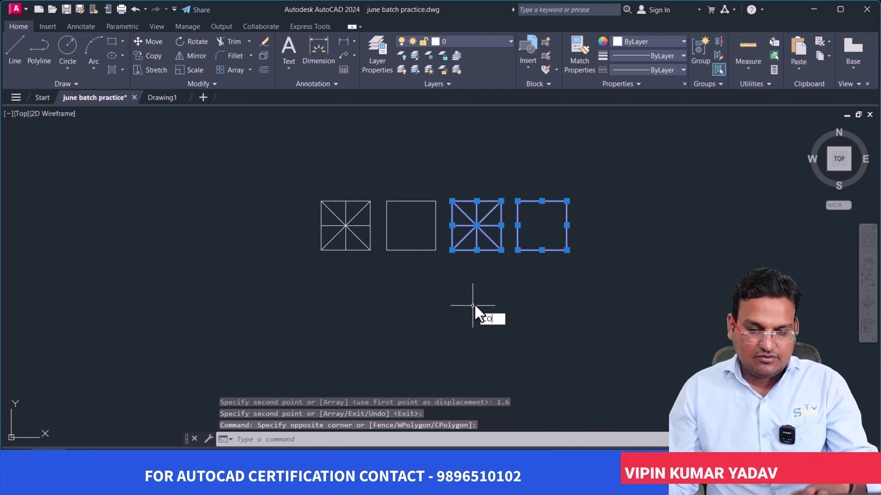
{"action": "key", "text": "Return"}
{"action": "left_click", "coordinate": [453, 250]}
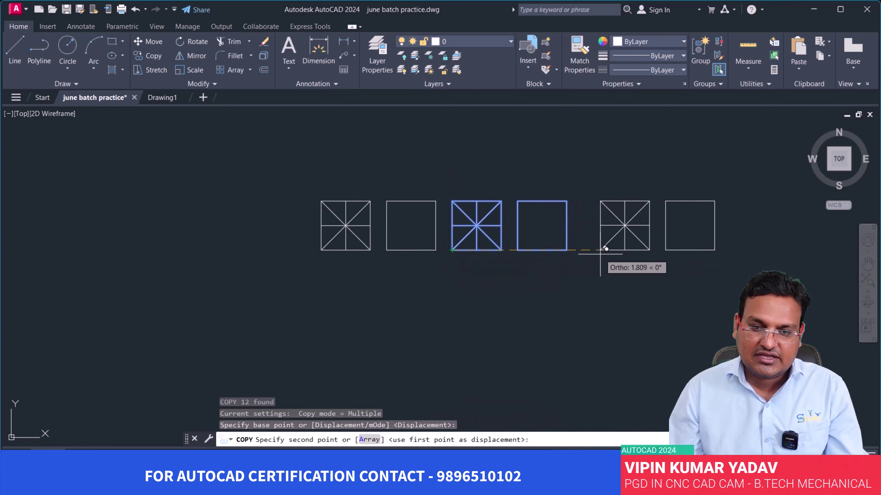
{"action": "type", "text": "1.6"}
{"action": "key", "text": "Return"}
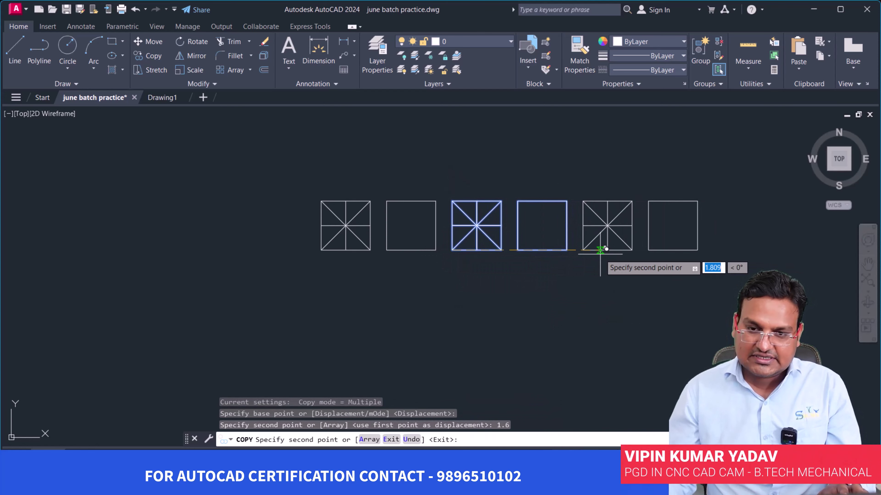
{"action": "key", "text": "Return"}
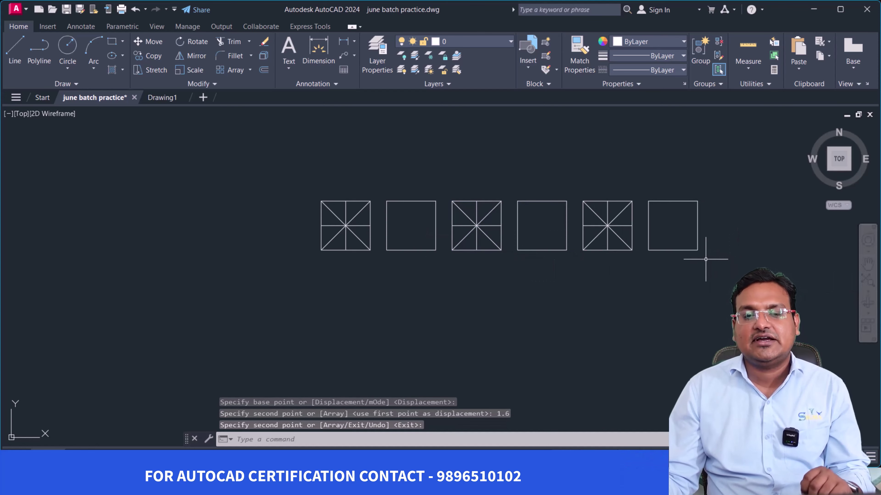
{"action": "left_click", "coordinate": [453, 176]}
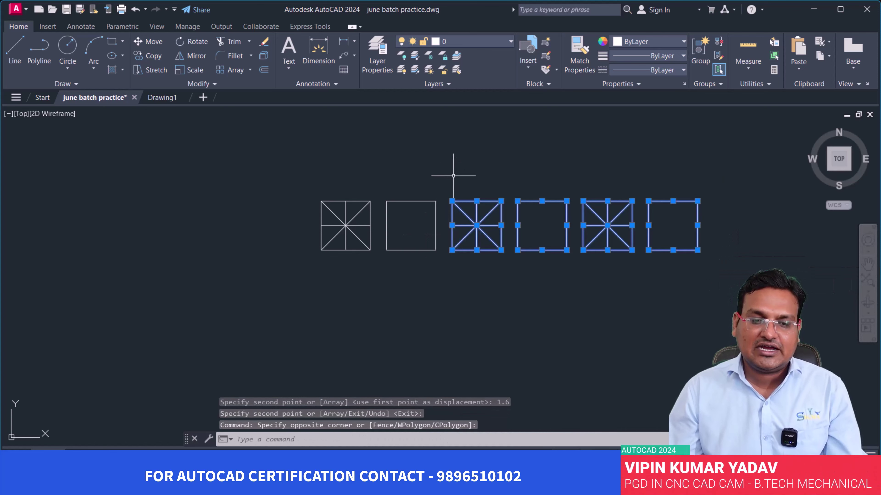
{"action": "type", "text": "E"}
{"action": "key", "text": "Return"}
- Copy the original pair as a 4-item array at 1.6 spacing, making a row of eight
{"action": "left_click", "coordinate": [459, 271]}
{"action": "left_click", "coordinate": [313, 169]}
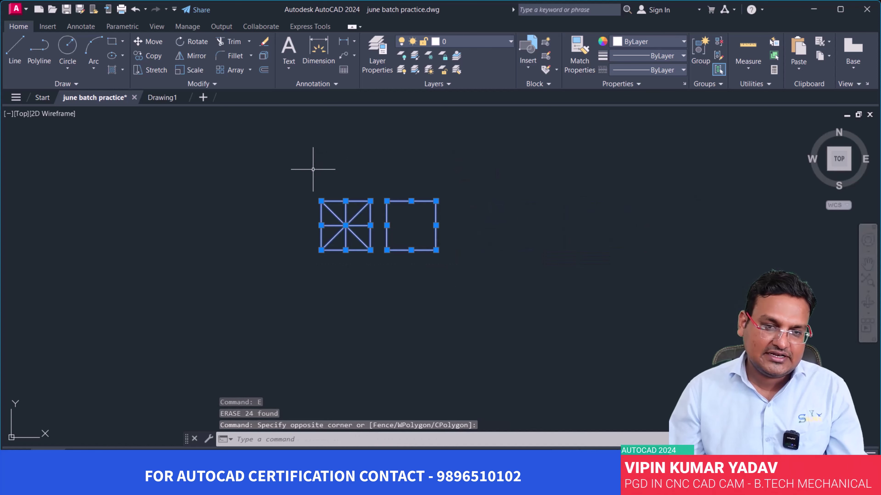
{"action": "type", "text": "CO"}
{"action": "key", "text": "Return"}
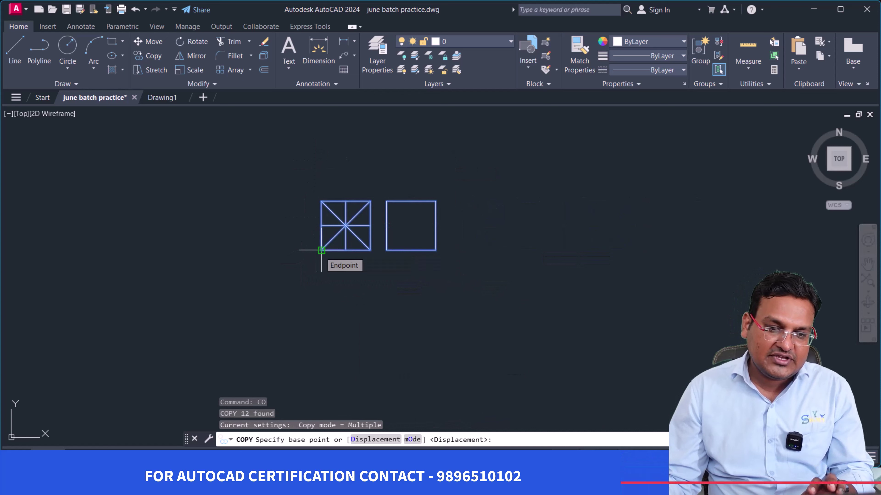
{"action": "left_click", "coordinate": [321, 249]}
{"action": "type", "text": "A"}
{"action": "key", "text": "Return"}
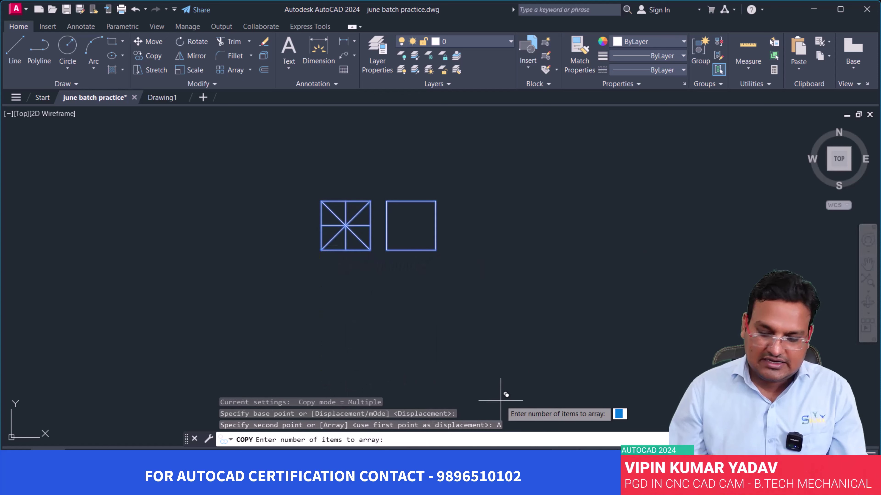
{"action": "type", "text": "4"}
{"action": "key", "text": "Return"}
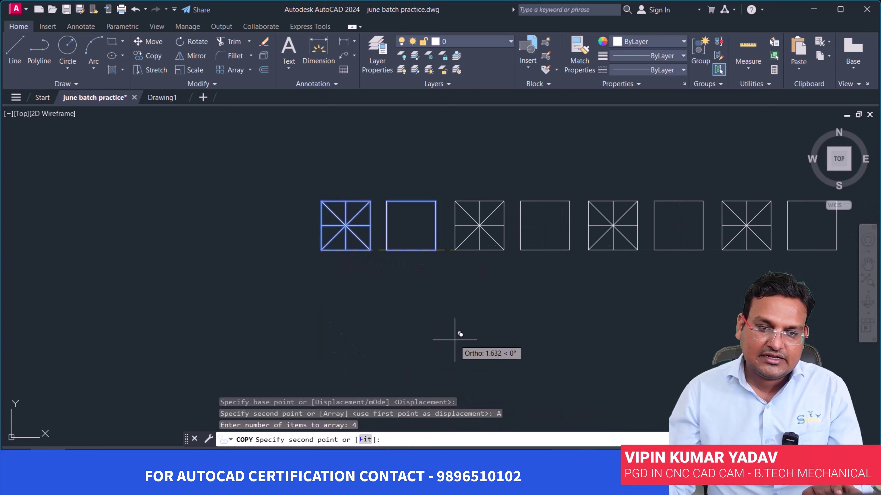
{"action": "type", "text": "1.6"}
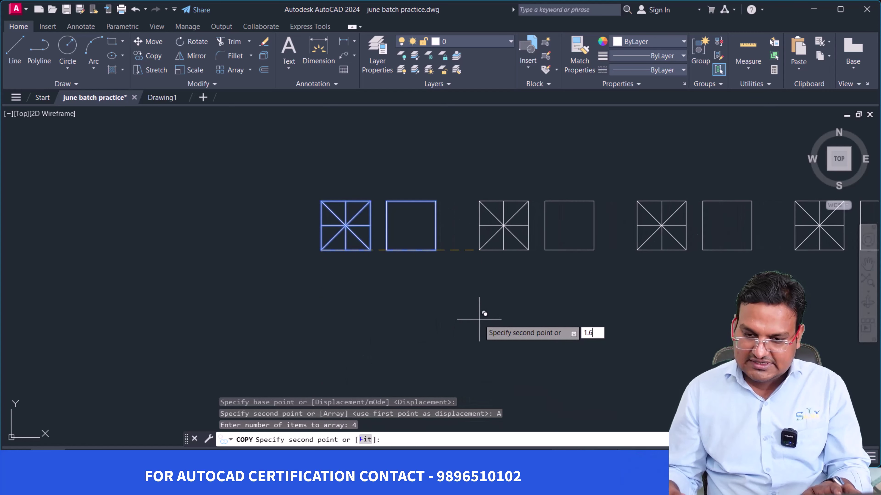
{"action": "key", "text": "Return"}
{"action": "key", "text": "Return"}
{"action": "scroll", "coordinate": [466, 320], "scroll_direction": "down", "scroll_amount": 2}
{"action": "scroll", "coordinate": [531, 295], "scroll_direction": "down", "scroll_amount": 2}
{"action": "scroll", "coordinate": [420, 275], "scroll_direction": "up", "scroll_amount": 2}
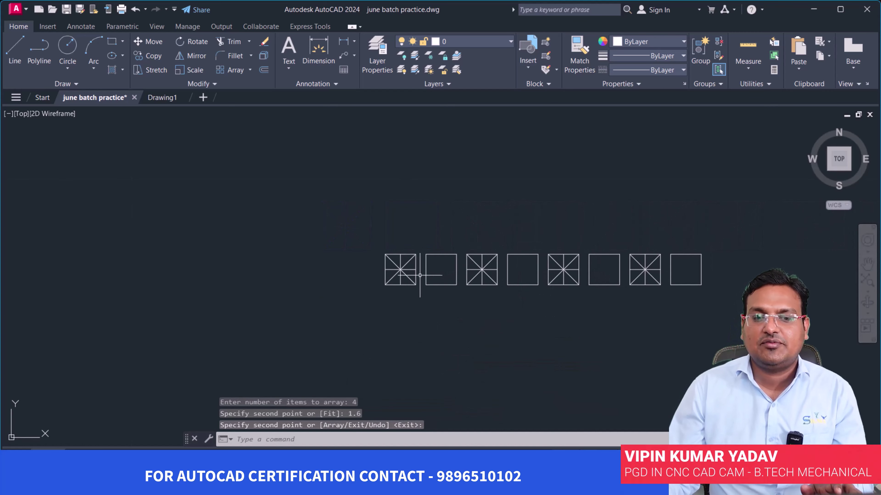
{"action": "middle_click_drag", "start_coordinate": [420, 275], "coordinate": [367, 209]}
- Copy the row of eight squares 0.8 downward
{"action": "left_click", "coordinate": [661, 235]}
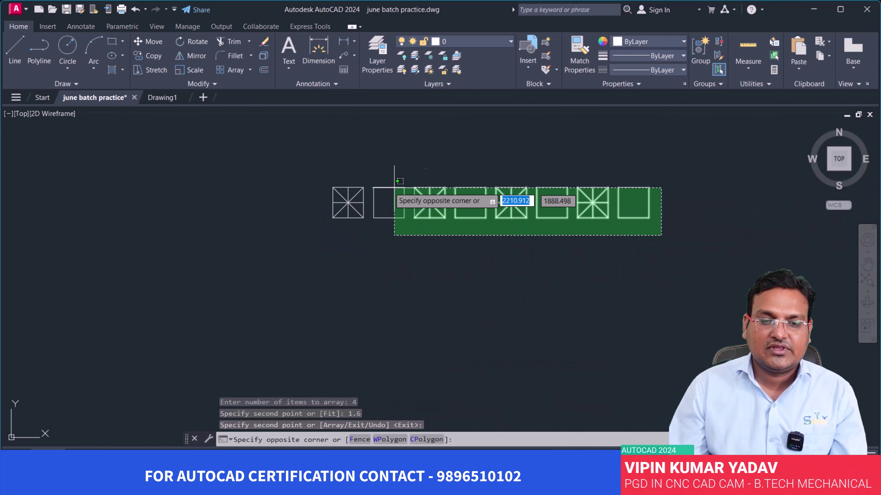
{"action": "left_click", "coordinate": [288, 161]}
{"action": "type", "text": "C"}
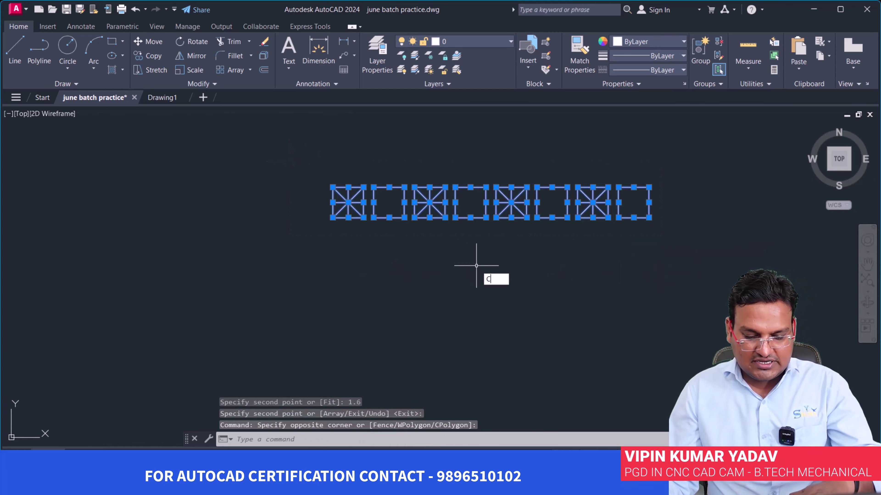
{"action": "type", "text": "o"}
{"action": "key", "text": "Return"}
{"action": "left_click", "coordinate": [332, 187]}
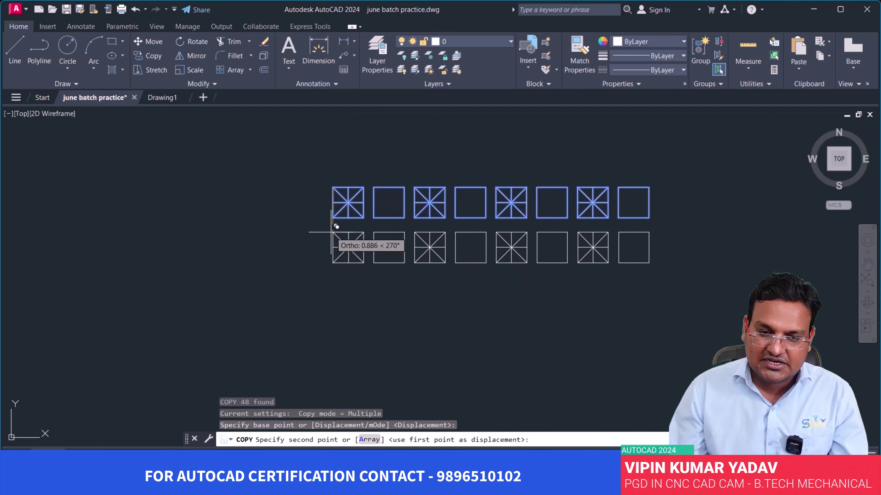
{"action": "type", "text": "0"}
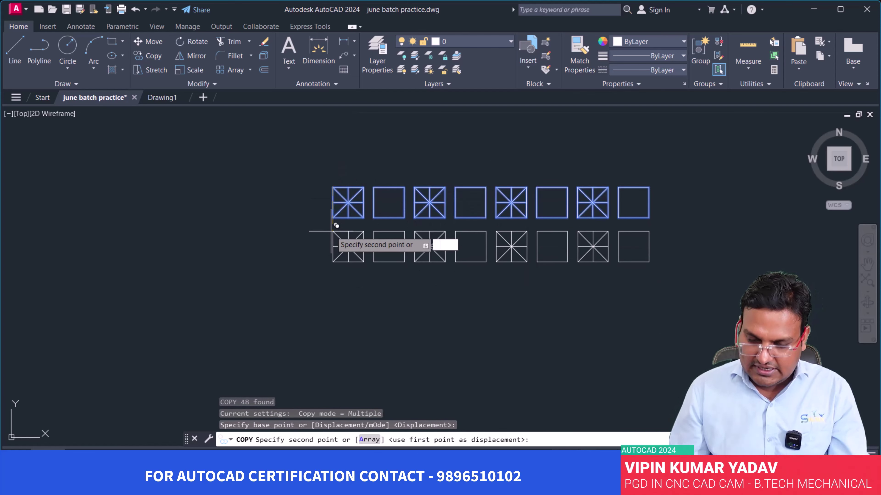
{"action": "type", "text": ".8"}
{"action": "key", "text": "Return"}
{"action": "key", "text": "Return"}
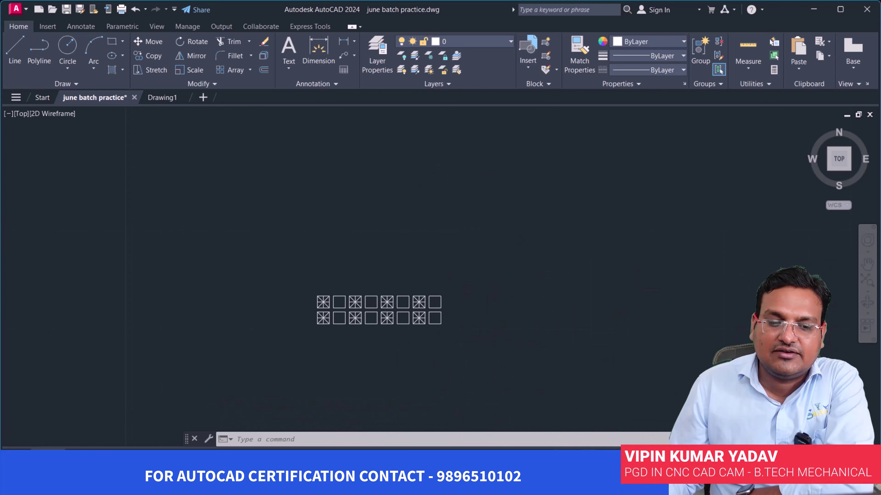
- Window-select the new bottom row of eight squares
{"action": "scroll", "coordinate": [361, 337], "scroll_direction": "up", "scroll_amount": 4}
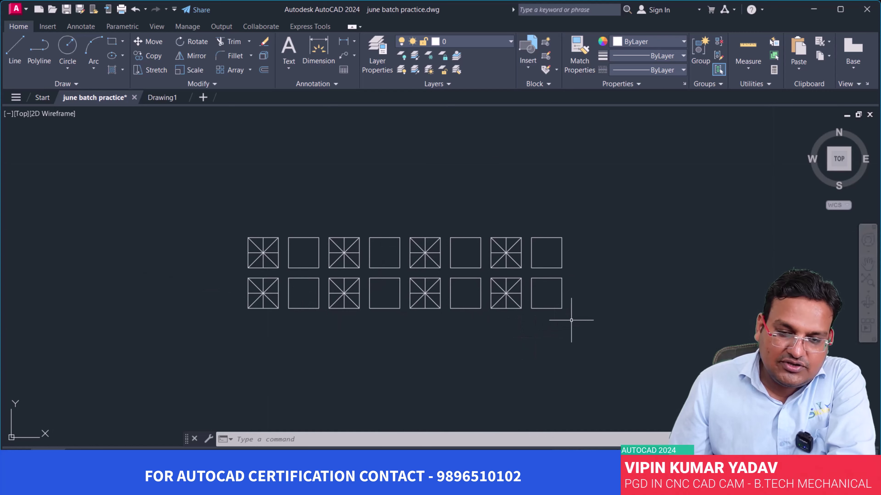
{"action": "left_click", "coordinate": [571, 320]}
{"action": "left_click", "coordinate": [230, 275]}
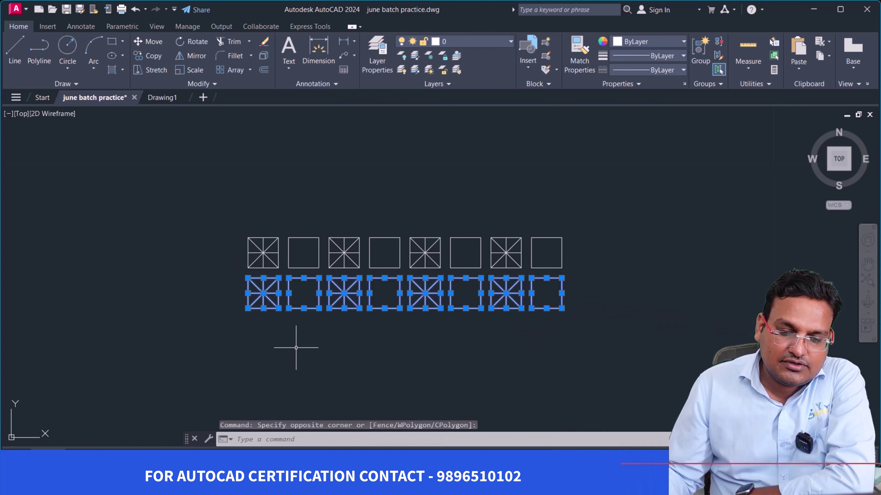
{"action": "scroll", "coordinate": [403, 311], "scroll_direction": "up", "scroll_amount": 4}
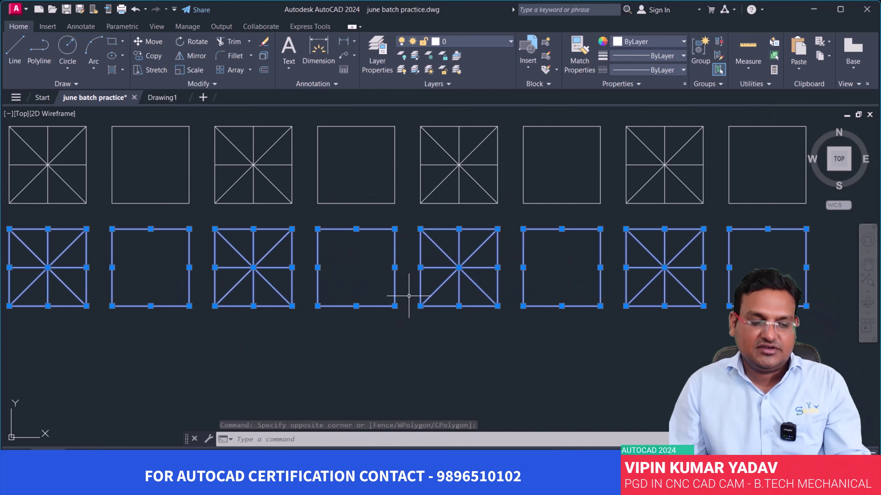
- Draw a short helper line between the two middle squares of the bottom row
{"action": "key", "text": "Escape"}
{"action": "scroll", "coordinate": [411, 298], "scroll_direction": "down", "scroll_amount": 4}
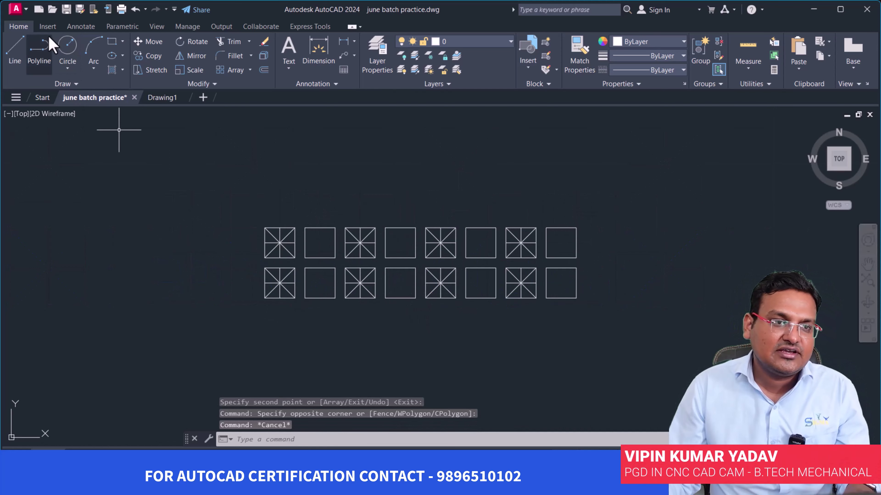
{"action": "left_click", "coordinate": [19, 47]}
{"action": "scroll", "coordinate": [462, 314], "scroll_direction": "up", "scroll_amount": 2}
{"action": "scroll", "coordinate": [462, 314], "scroll_direction": "up", "scroll_amount": 2}
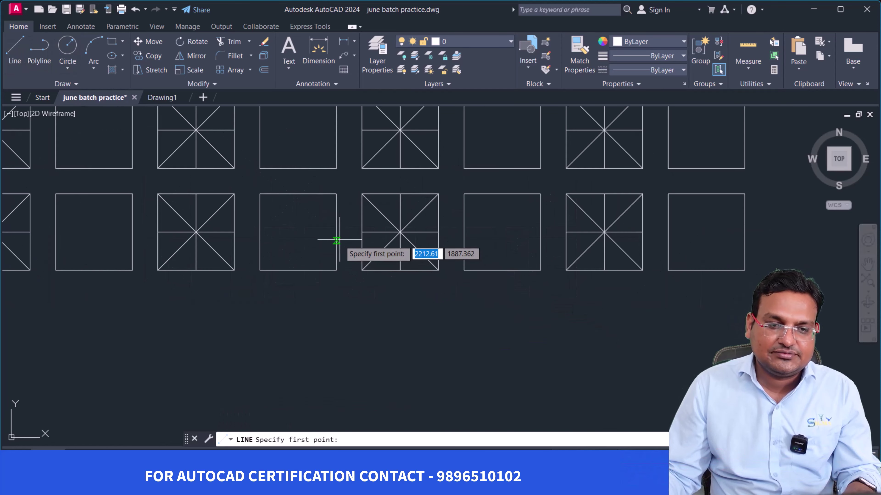
{"action": "left_click", "coordinate": [336, 232]}
{"action": "left_click", "coordinate": [362, 232]}
{"action": "key", "text": "Return"}
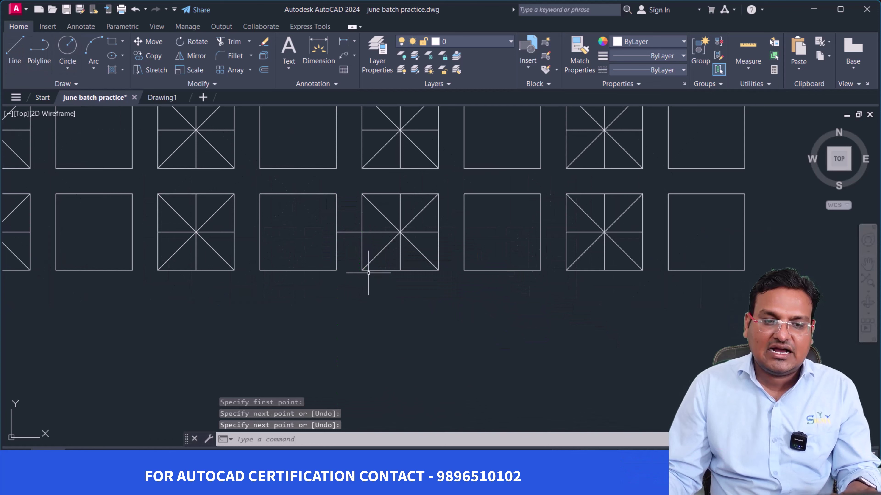
- Rotate the bottom row 180° about the helper line's midpoint
{"action": "scroll", "coordinate": [455, 320], "scroll_direction": "down", "scroll_amount": 4}
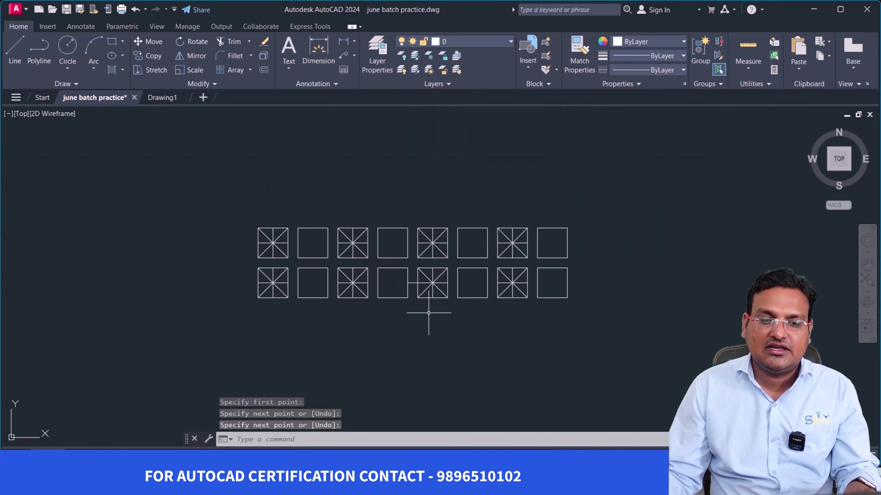
{"action": "left_click", "coordinate": [603, 316]}
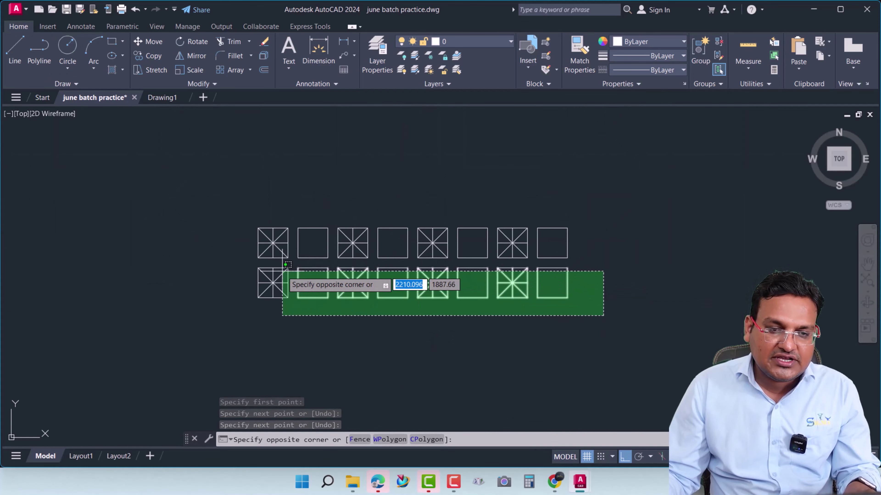
{"action": "left_click", "coordinate": [254, 270]}
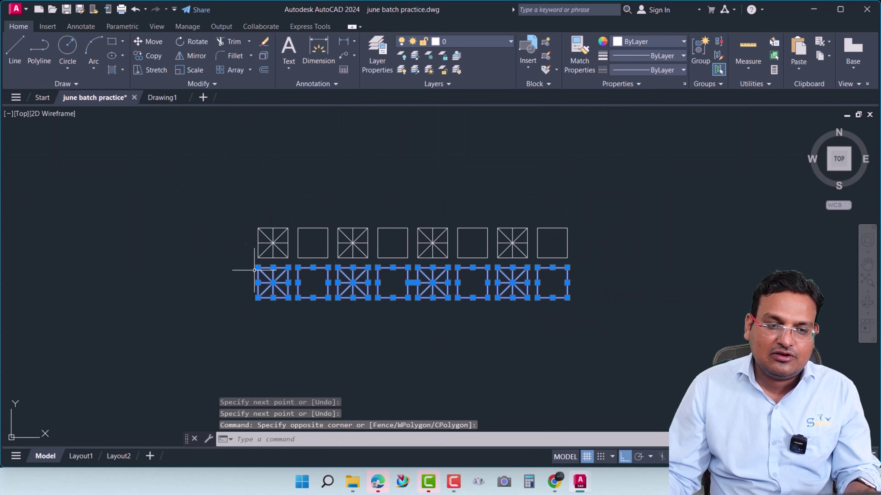
{"action": "left_click", "coordinate": [193, 43]}
{"action": "scroll", "coordinate": [419, 292], "scroll_direction": "up", "scroll_amount": 4}
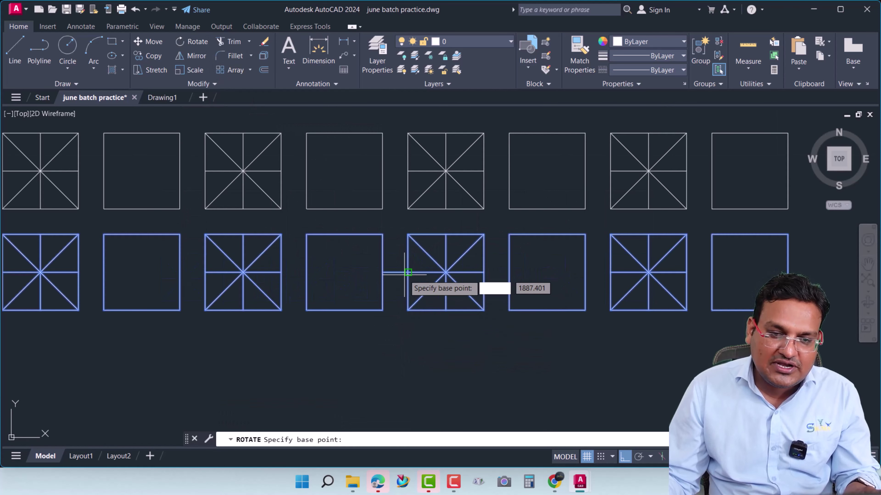
{"action": "left_click", "coordinate": [395, 272]}
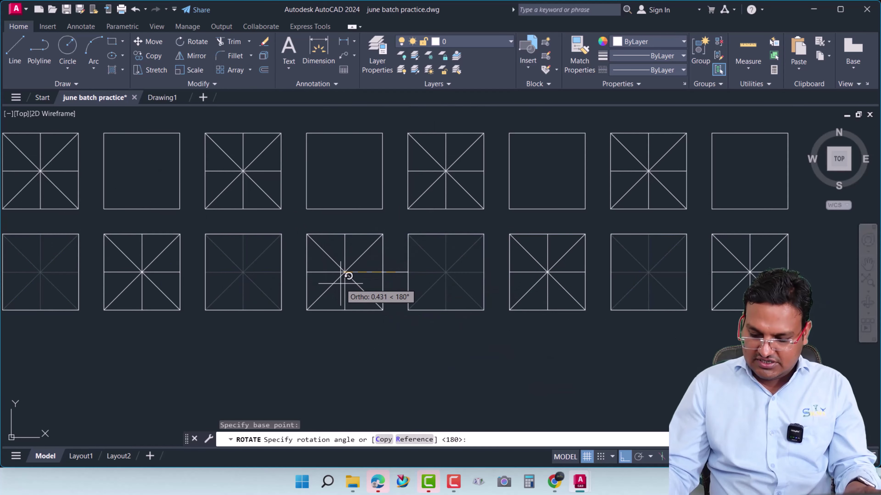
{"action": "type", "text": "180"}
{"action": "key", "text": "Return"}
{"action": "key", "text": "Return"}
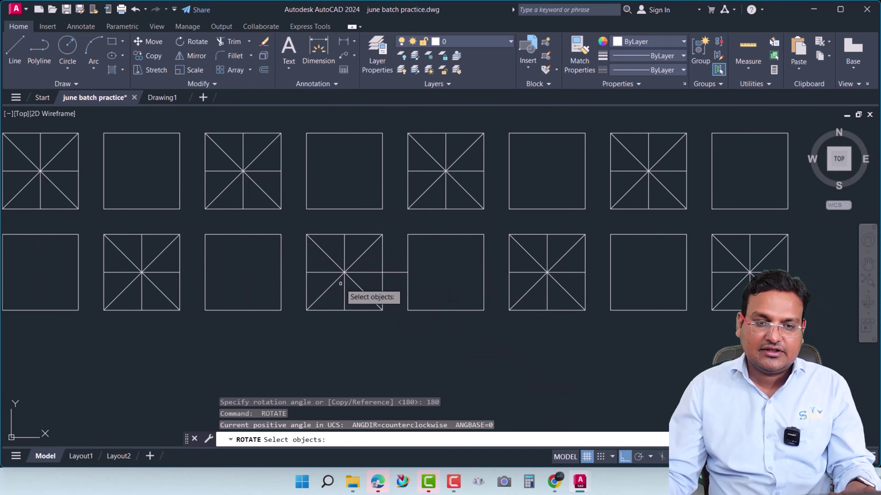
- Erase the helper line and recentre the two rows in view
{"action": "scroll", "coordinate": [450, 358], "scroll_direction": "down", "scroll_amount": 6}
{"action": "scroll", "coordinate": [359, 350], "scroll_direction": "up", "scroll_amount": 4}
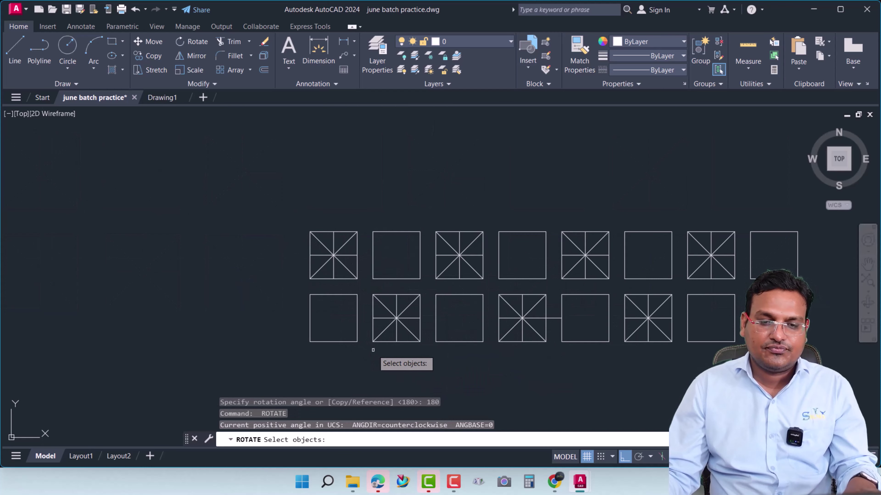
{"action": "key", "text": "Escape"}
{"action": "left_click", "coordinate": [558, 318]}
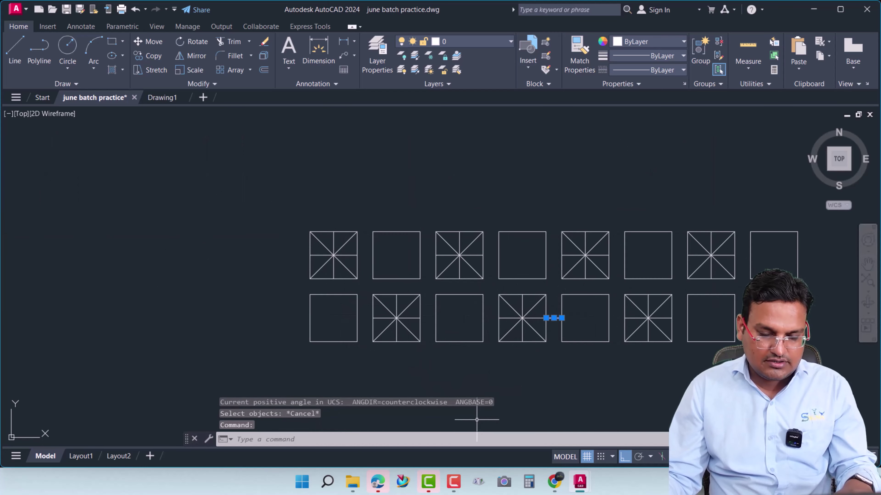
{"action": "type", "text": "E"}
{"action": "key", "text": "Return"}
{"action": "mouse_move", "coordinate": [448, 388]}
{"action": "middle_mouse_down"}
{"action": "mouse_move", "coordinate": [393, 299]}
{"action": "mouse_move", "coordinate": [389, 265]}
{"action": "middle_mouse_up"}
- Copy both rows from the top-left corner as a 4-item array spaced 1.6 downward
{"action": "scroll", "coordinate": [389, 265], "scroll_direction": "down", "scroll_amount": 2}
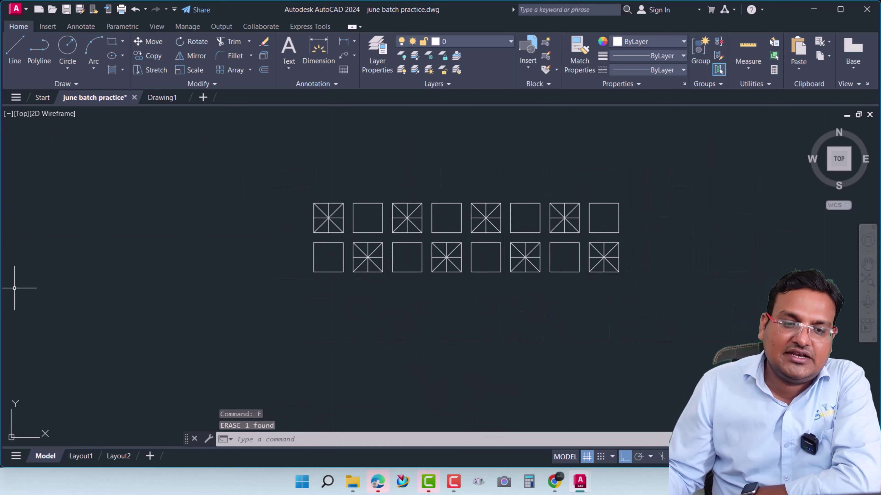
{"action": "left_click", "coordinate": [634, 284]}
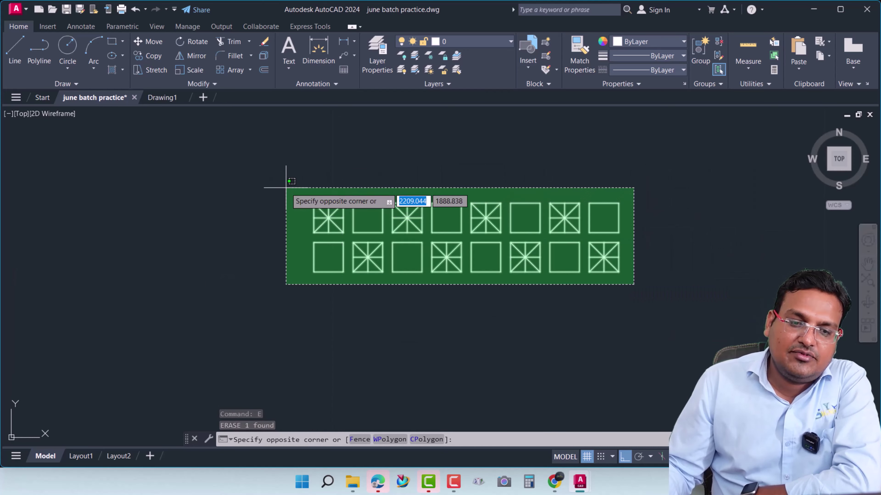
{"action": "left_click", "coordinate": [286, 187]}
{"action": "type", "text": "c"}
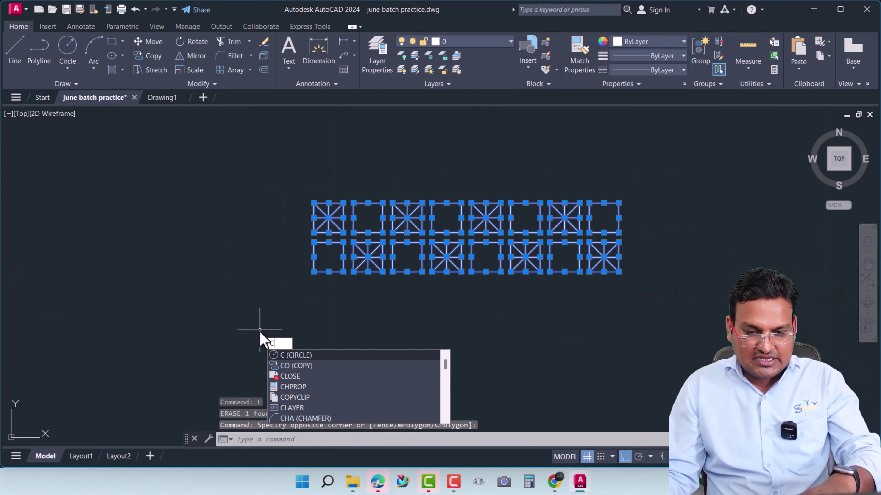
{"action": "type", "text": "o"}
{"action": "key", "text": "Return"}
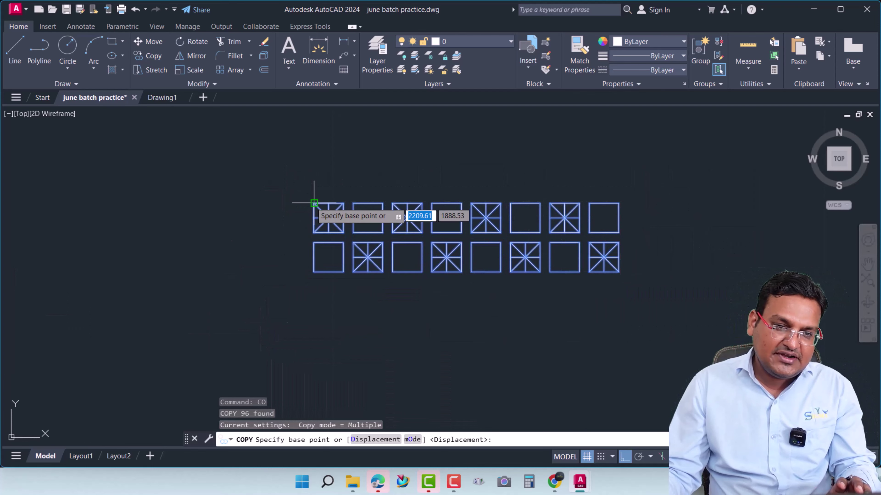
{"action": "left_click", "coordinate": [314, 204]}
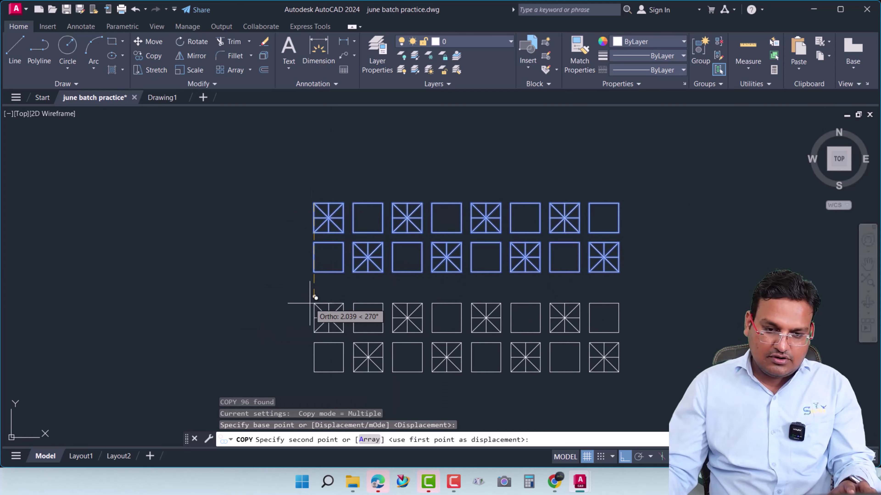
{"action": "left_click", "coordinate": [368, 440]}
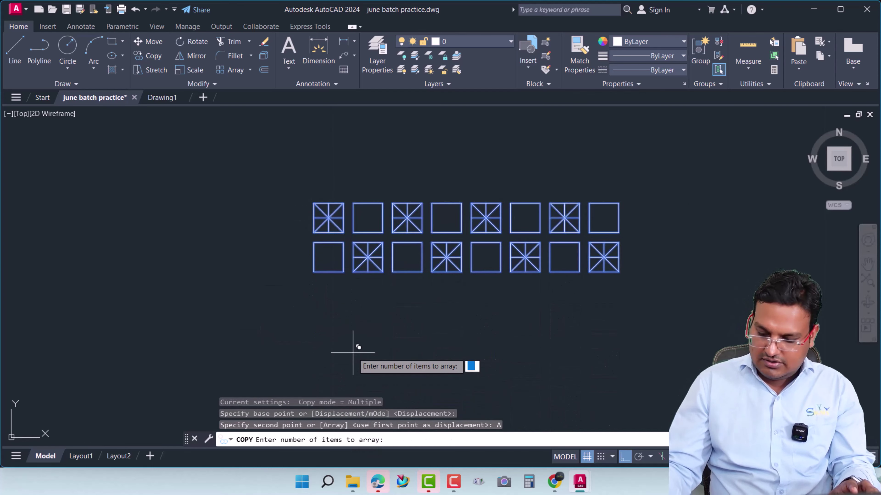
{"action": "type", "text": "4"}
{"action": "key", "text": "Return"}
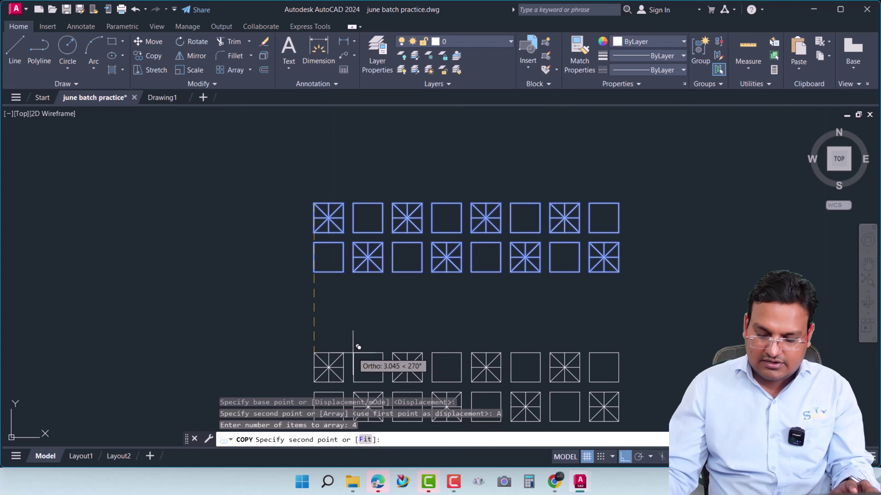
{"action": "type", "text": "1.6"}
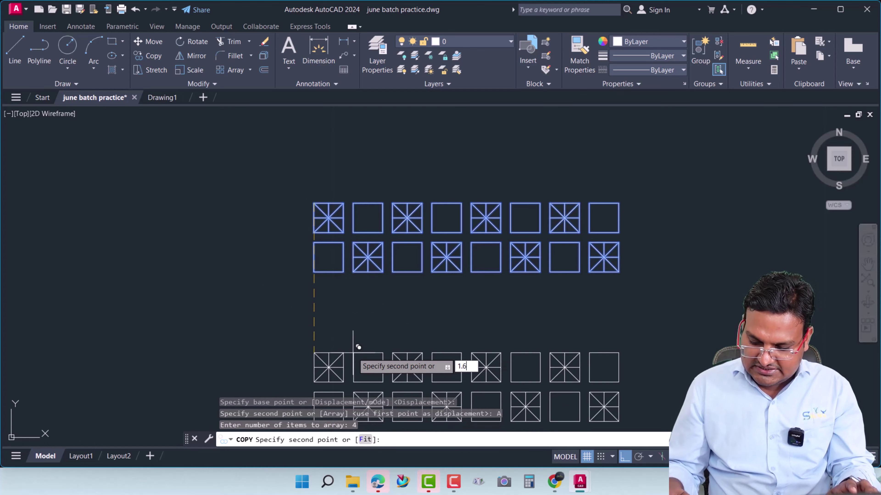
{"action": "key", "text": "Return"}
{"action": "key", "text": "Return"}
{"action": "scroll", "coordinate": [433, 382], "scroll_direction": "down", "scroll_amount": 3}
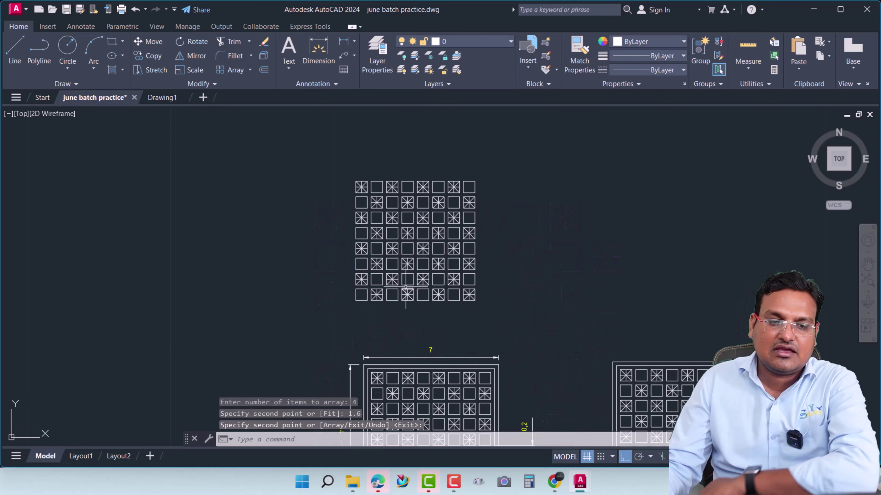